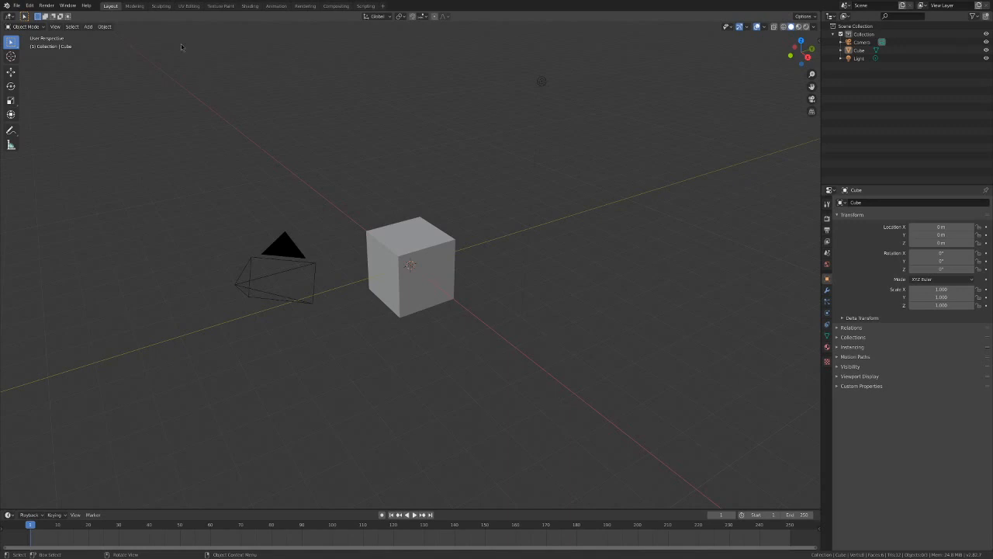
# Delete the default camera, cube and light, and hide the 3D cursor in the viewport overlays.
pyautogui.moveTo(181, 43); pyautogui.dragTo(713, 393)
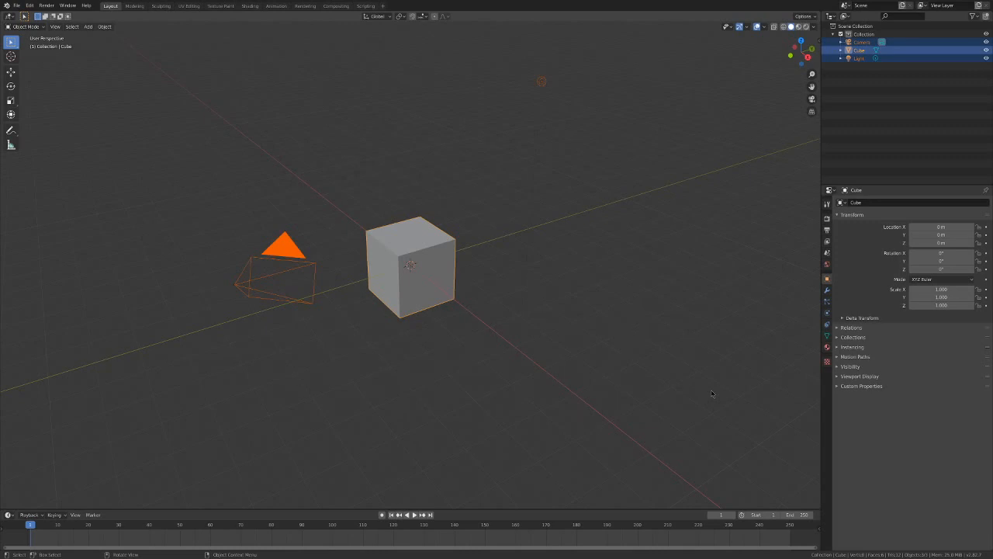
pyautogui.press('Delete')
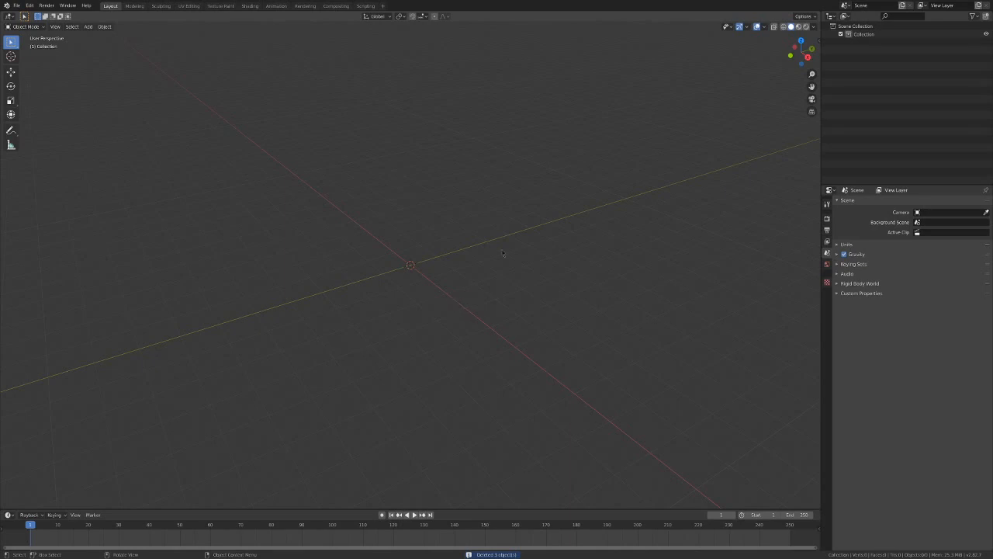
pyautogui.click(765, 27)
pyautogui.click(774, 84)
# Add a UV sphere mesh at the world origin.
pyautogui.click(88, 27)
pyautogui.moveTo(96, 36)
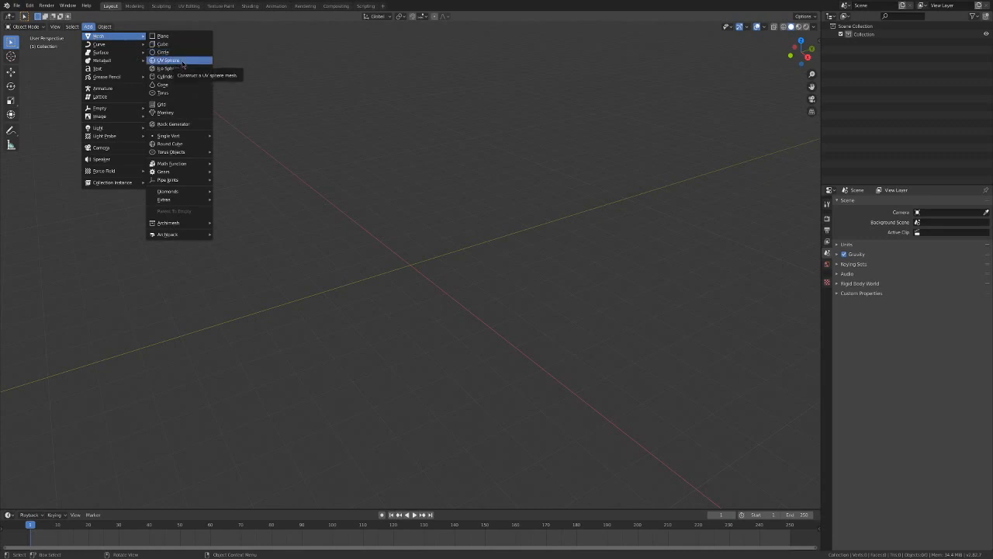
pyautogui.click(187, 63)
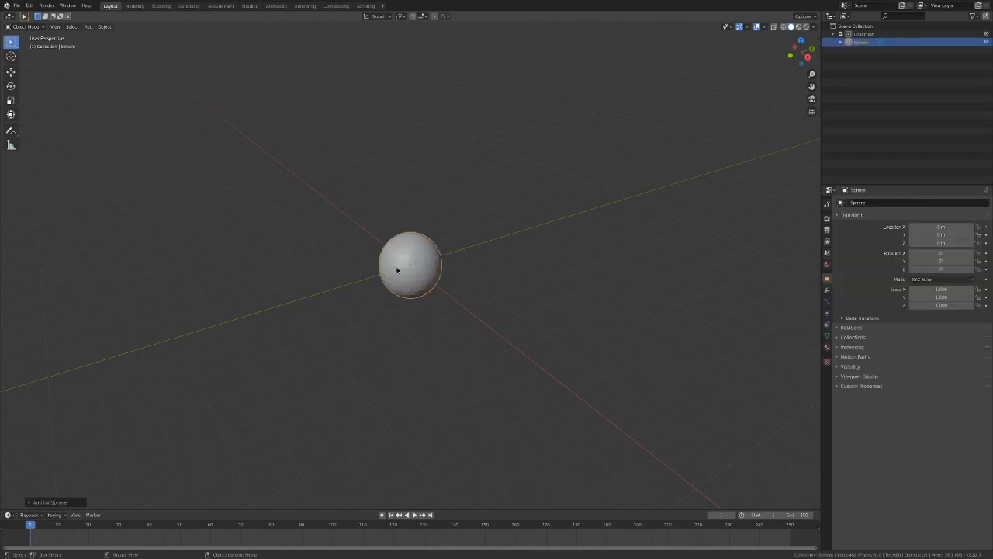
# Add an ico sphere and move it beside the UV sphere to compare the two meshes.
pyautogui.click(101, 27)
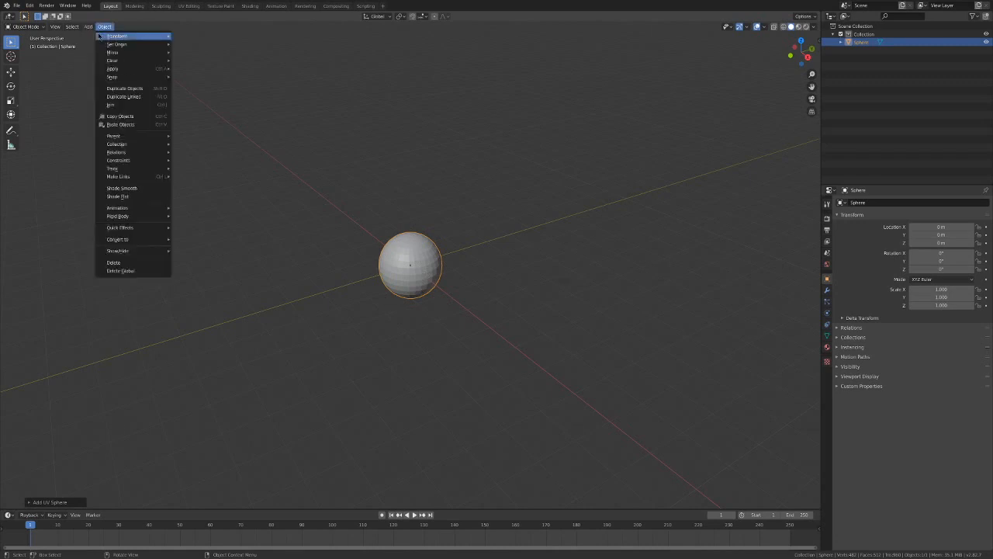
pyautogui.moveTo(88, 27)
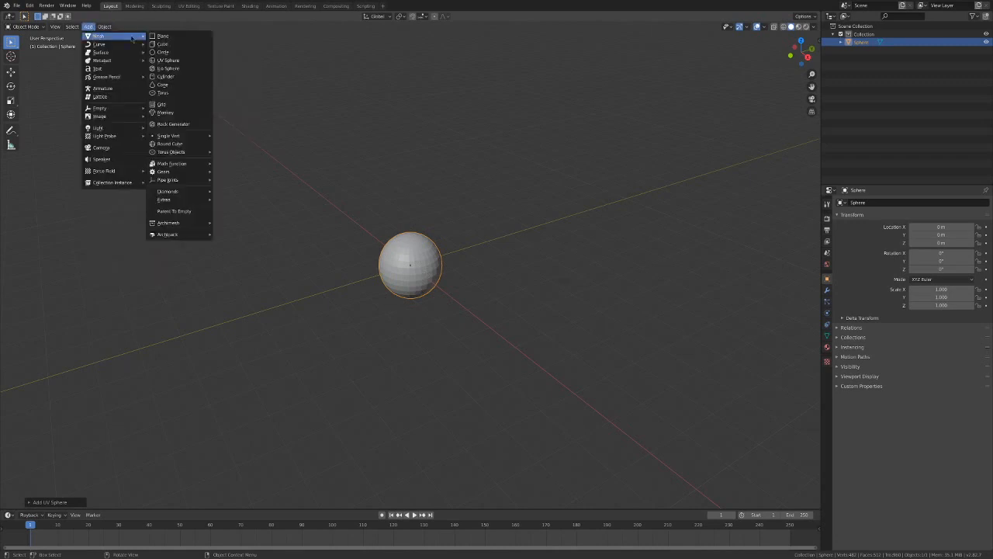
pyautogui.click(182, 70)
pyautogui.press('g')
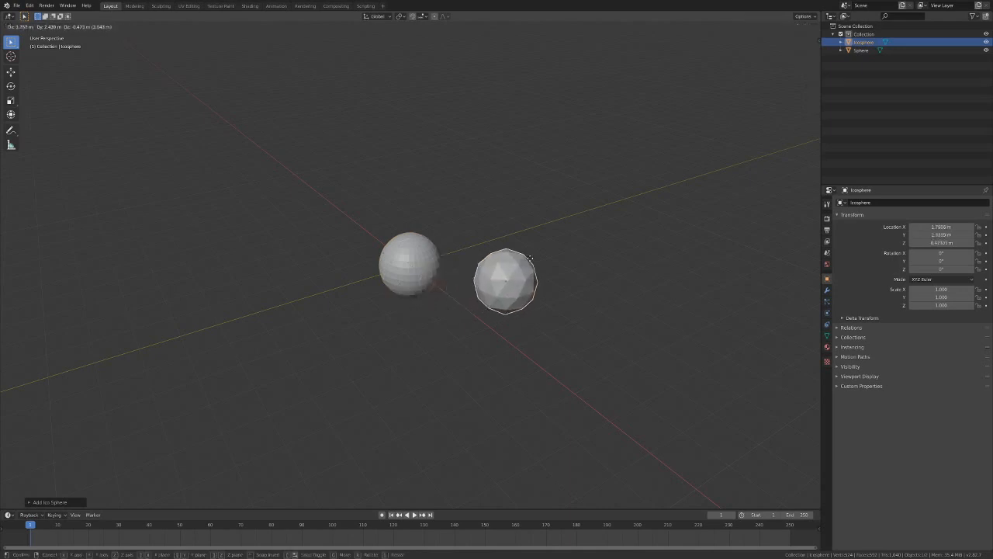
pyautogui.click(552, 273)
pyautogui.moveTo(566, 265); pyautogui.dragTo(574, 257, button='middle')
pyautogui.click(423, 265)
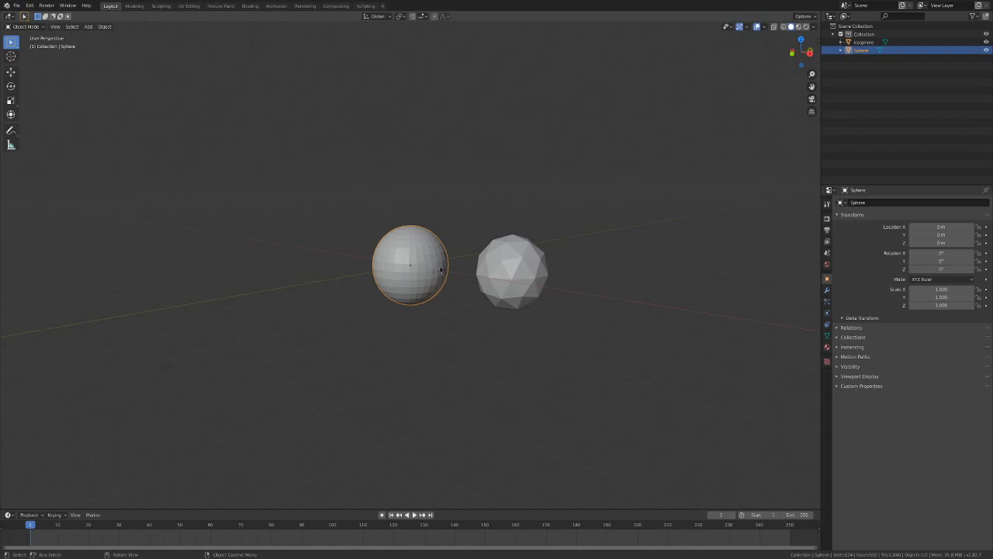
pyautogui.moveTo(407, 225); pyautogui.dragTo(426, 241, button='middle')
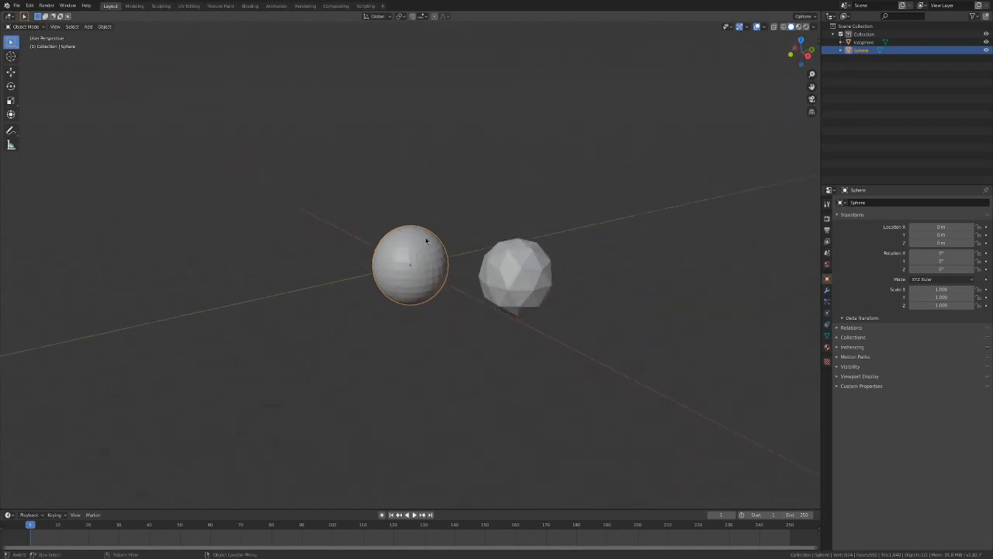
pyautogui.moveTo(531, 267); pyautogui.dragTo(540, 288, button='middle')
# Apply smooth shading to the ico sphere and to the UV sphere.
pyautogui.click(540, 289)
pyautogui.rightClick(540, 289)
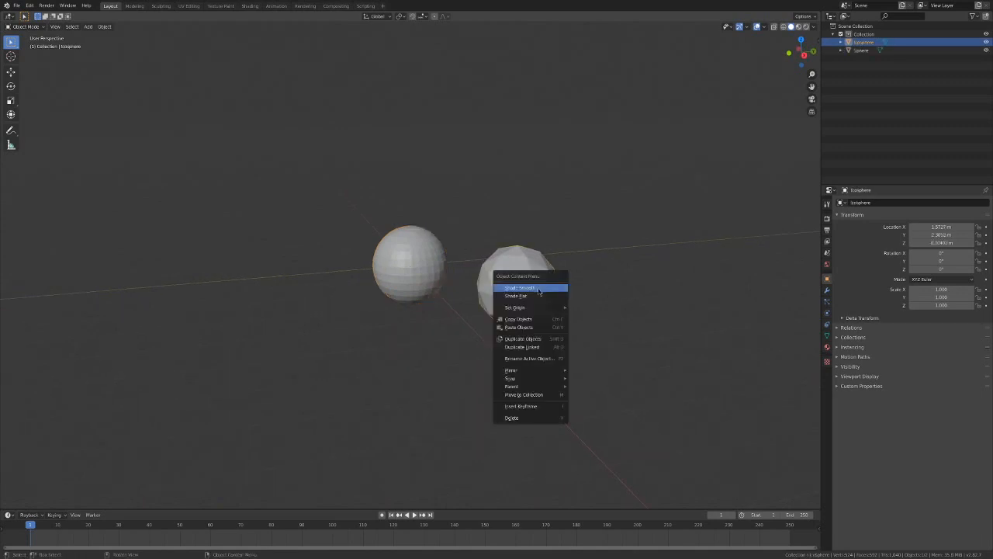
pyautogui.click(540, 289)
pyautogui.rightClick(419, 259)
pyautogui.click(419, 258)
pyautogui.click(427, 244)
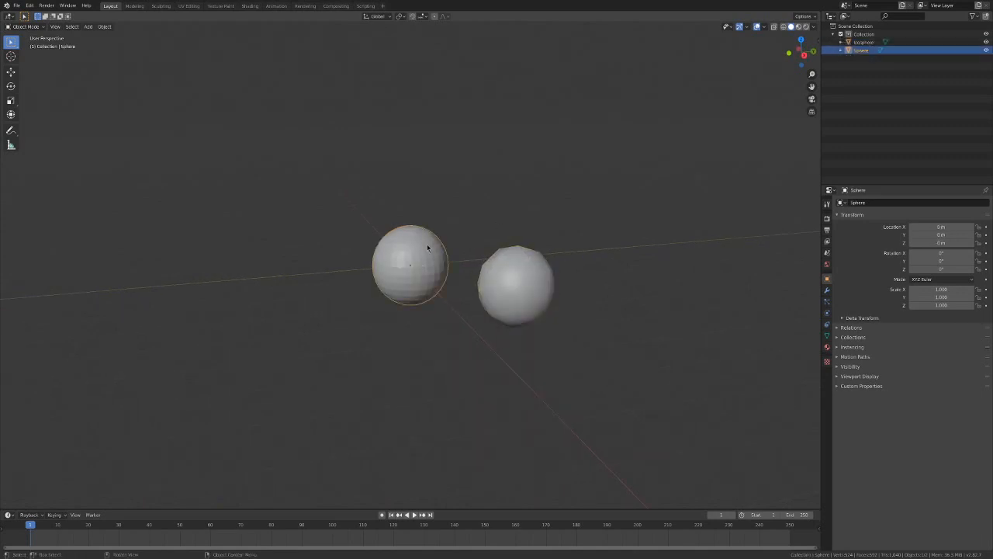
pyautogui.rightClick(427, 244)
pyautogui.click(427, 242)
pyautogui.moveTo(478, 207); pyautogui.dragTo(542, 205, button='middle')
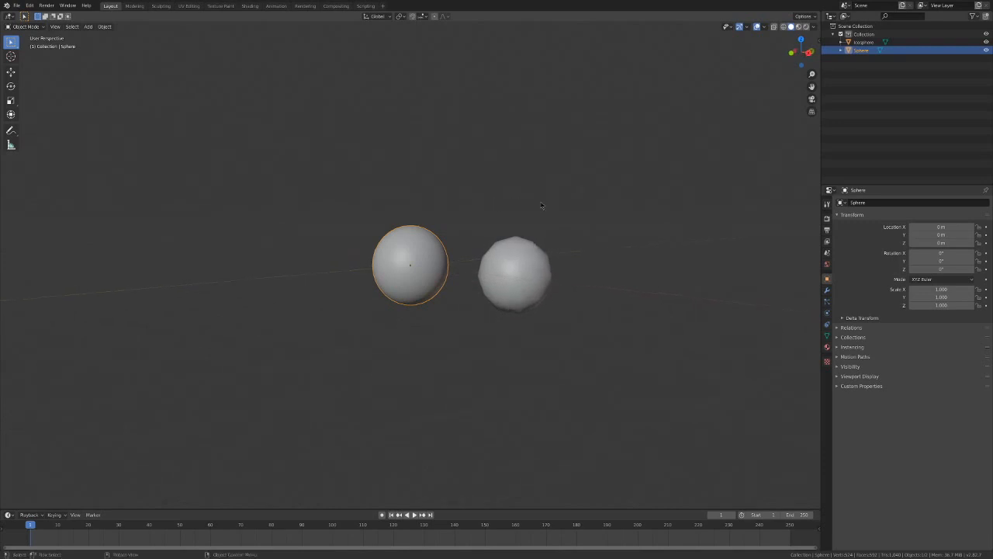
# Add a Subdivision Surface modifier to the ico sphere.
pyautogui.click(541, 206)
pyautogui.click(523, 281)
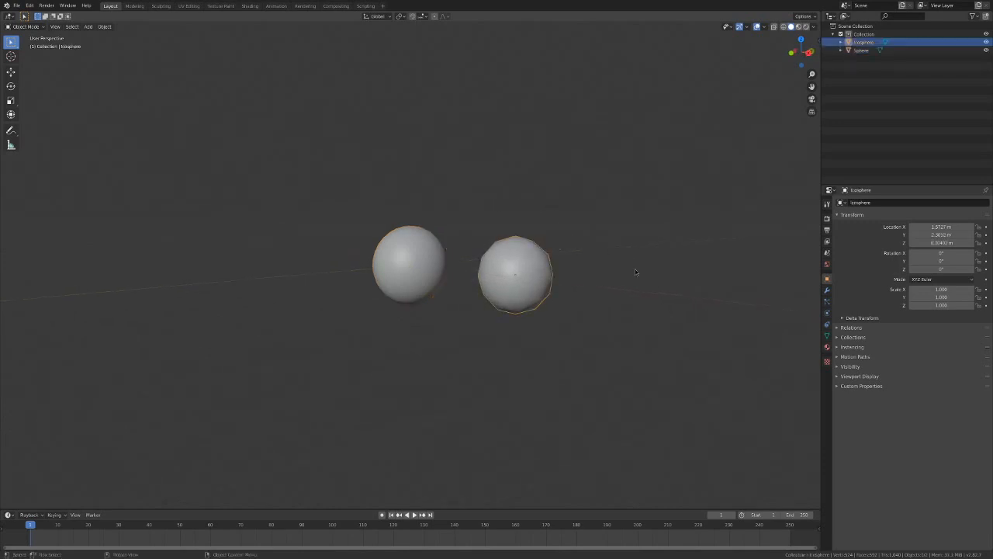
pyautogui.click(827, 290)
pyautogui.click(853, 202)
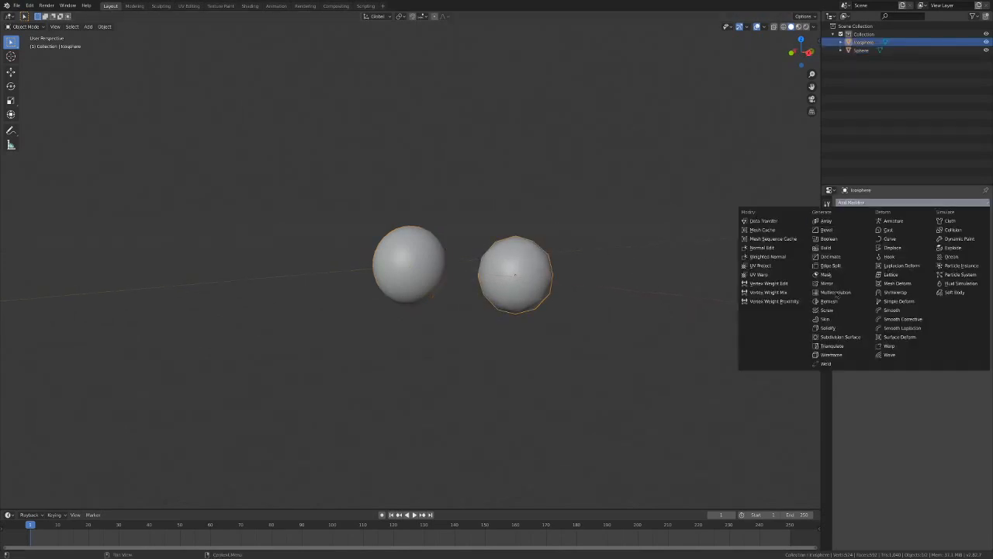
pyautogui.click(839, 338)
# Delete the ico sphere, keeping only the UV sphere in the scene.
pyautogui.click(607, 286)
pyautogui.moveTo(608, 286); pyautogui.dragTo(511, 267, button='middle')
pyautogui.click(511, 267)
pyautogui.press('Delete')
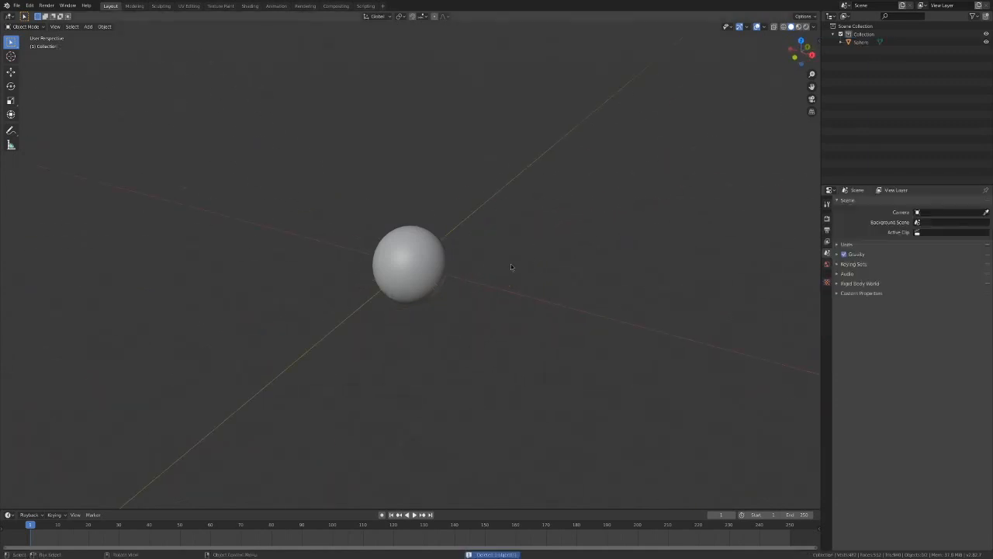
# Return the UV sphere to flat shading.
pyautogui.click(402, 262)
pyautogui.rightClick(402, 263)
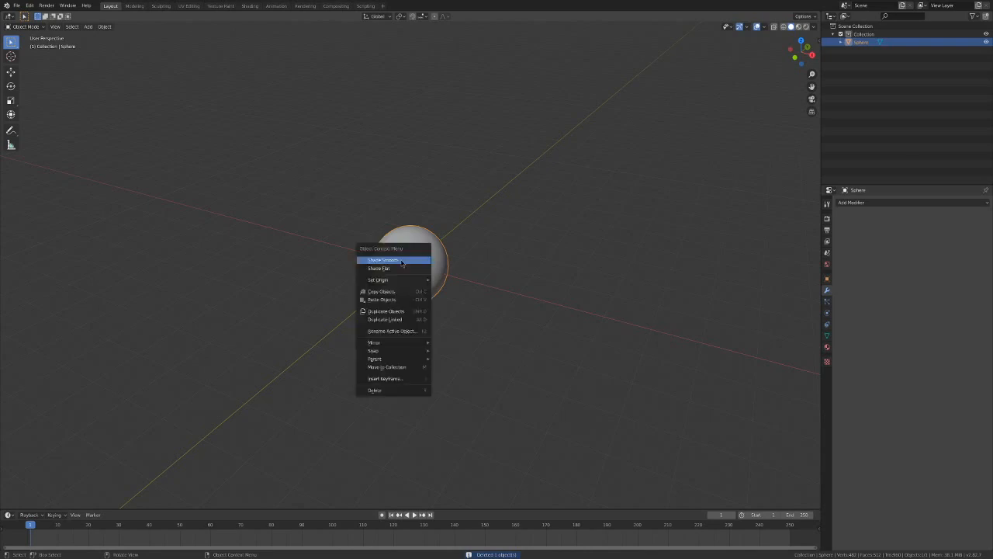
pyautogui.click(399, 268)
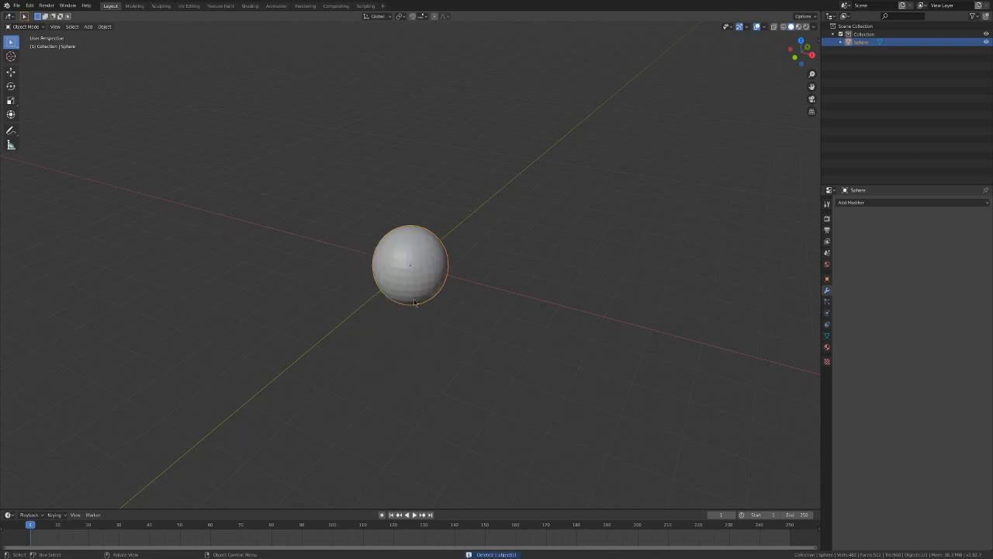
# Examine the UV sphere's faces and poles up close from several angles.
pyautogui.moveTo(414, 298); pyautogui.dragTo(408, 269, button='middle')
pyautogui.scroll(5, 408, 230)
pyautogui.moveTo(442, 219); pyautogui.dragTo(429, 280, button='middle')
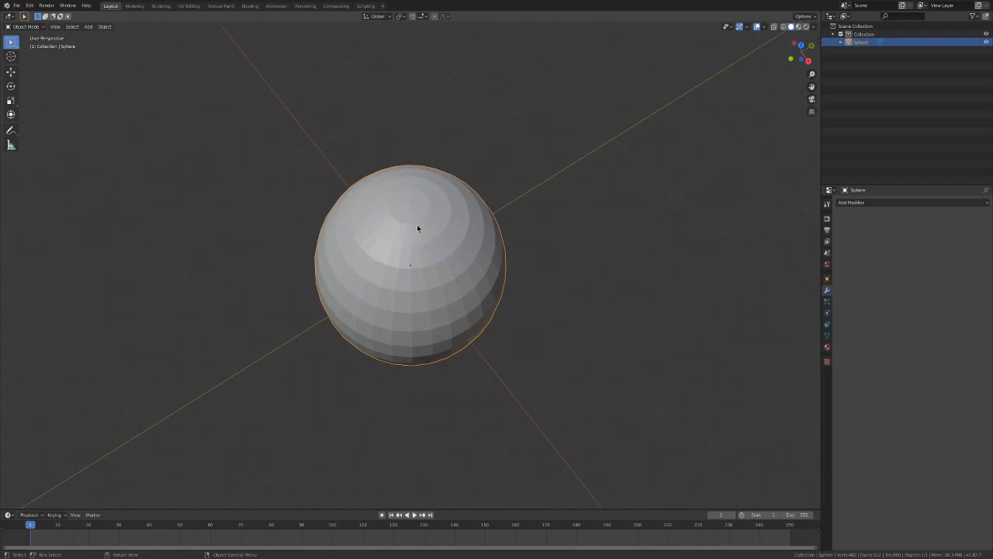
pyautogui.moveTo(417, 227)
pyautogui.mouseDown(button='middle')
pyautogui.moveTo(414, 160)
pyautogui.moveTo(416, 217)
pyautogui.mouseUp(button='middle')
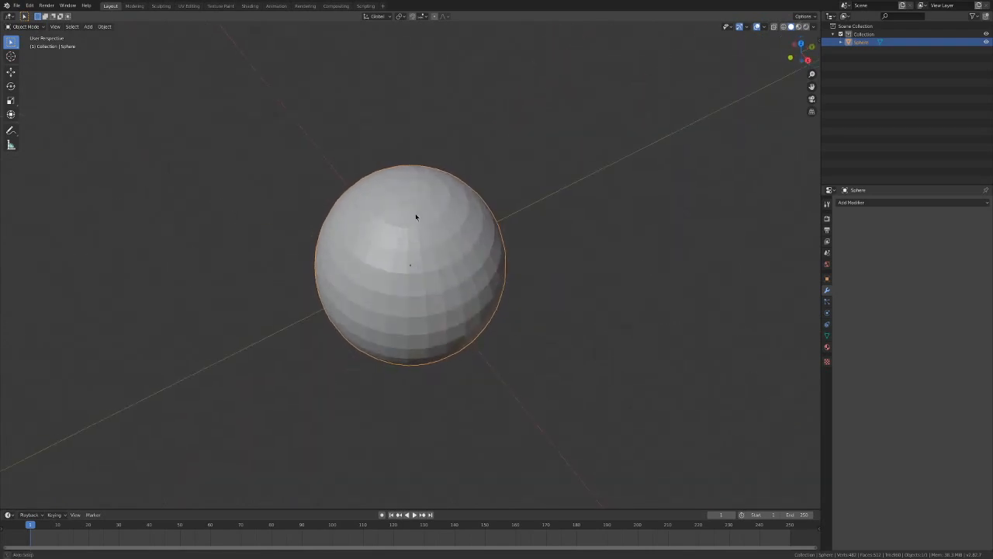
pyautogui.moveTo(362, 344); pyautogui.dragTo(395, 262, button='middle')
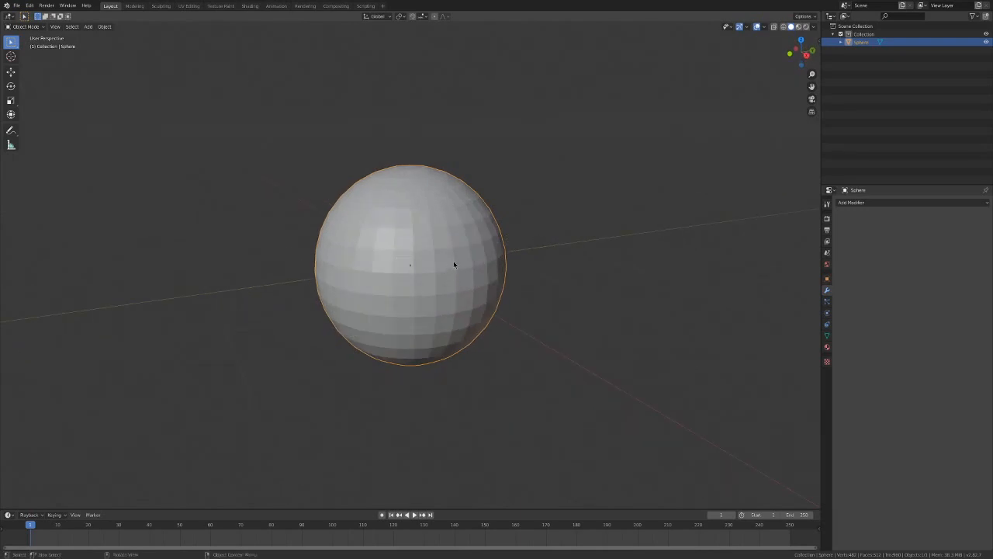
pyautogui.scroll(2, 467, 270)
pyautogui.scroll(-2, 467, 269)
pyautogui.moveTo(468, 272); pyautogui.dragTo(466, 290, button='middle')
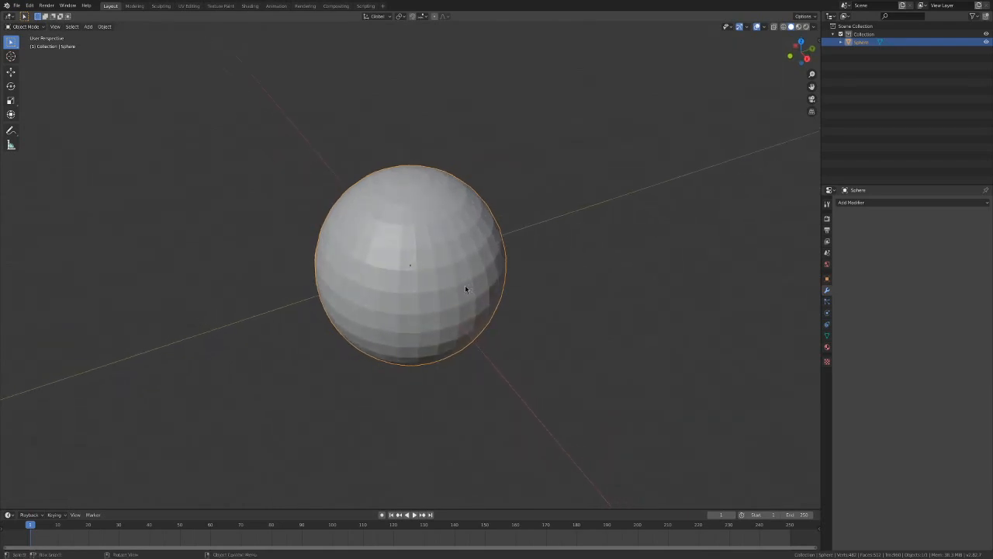
pyautogui.moveTo(435, 254); pyautogui.dragTo(446, 249, button='middle')
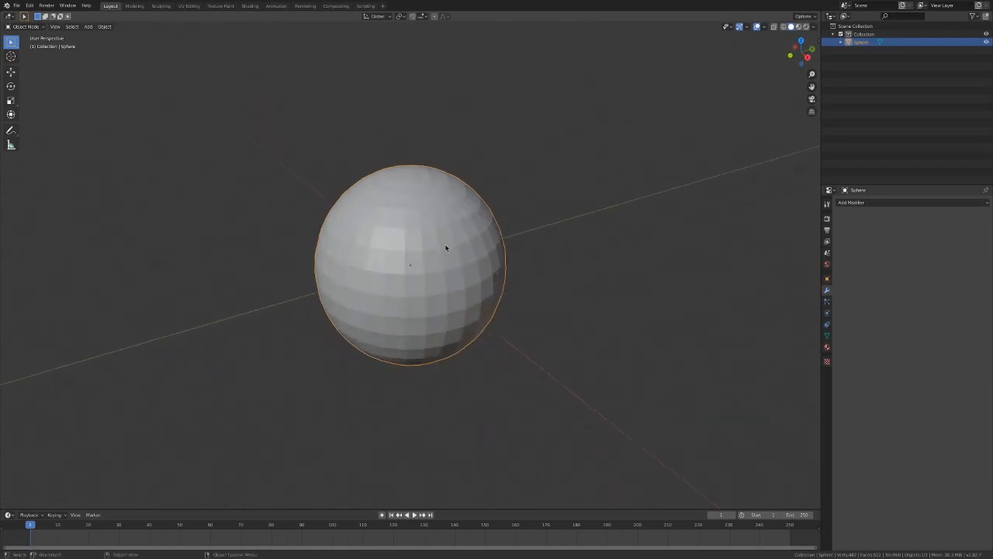
pyautogui.moveTo(432, 381); pyautogui.dragTo(443, 295, button='middle')
pyautogui.moveTo(411, 262)
pyautogui.mouseDown(button='middle')
pyautogui.moveTo(419, 273)
pyautogui.moveTo(410, 301)
pyautogui.moveTo(414, 264)
pyautogui.mouseUp(button='middle')
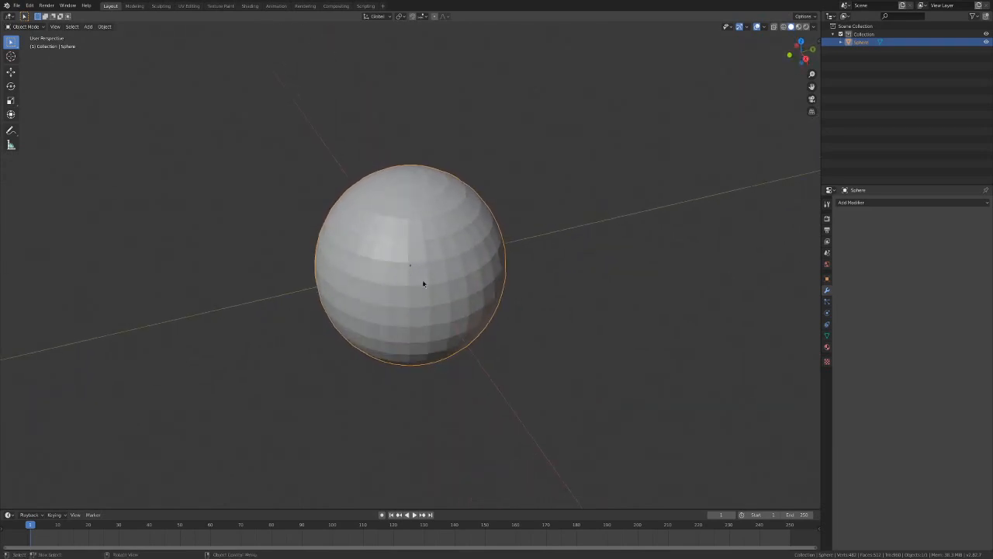
pyautogui.click(104, 26)
pyautogui.moveTo(88, 26)
pyautogui.moveTo(496, 215); pyautogui.dragTo(477, 237, button='middle')
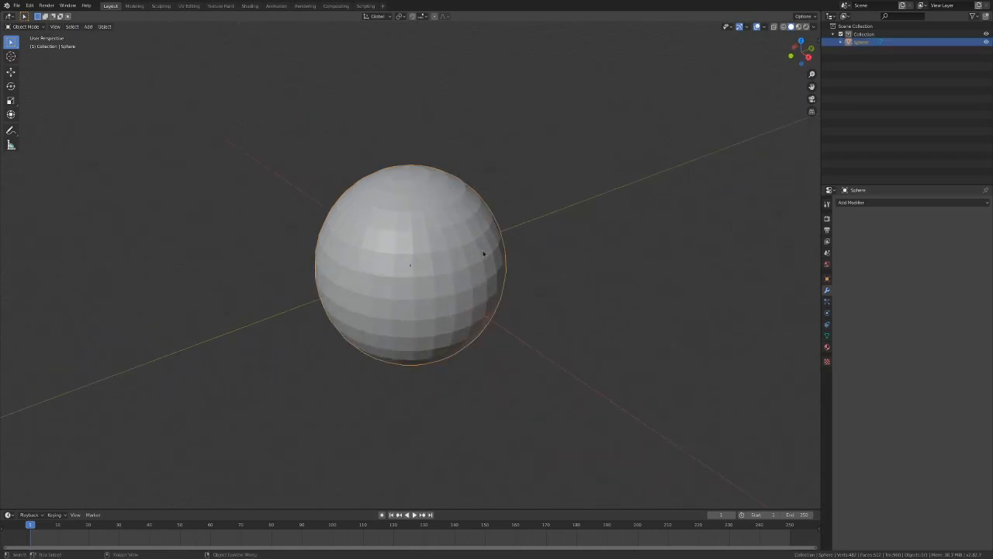
# Rename the UV sphere object as Sun.
pyautogui.doubleClick(861, 42)
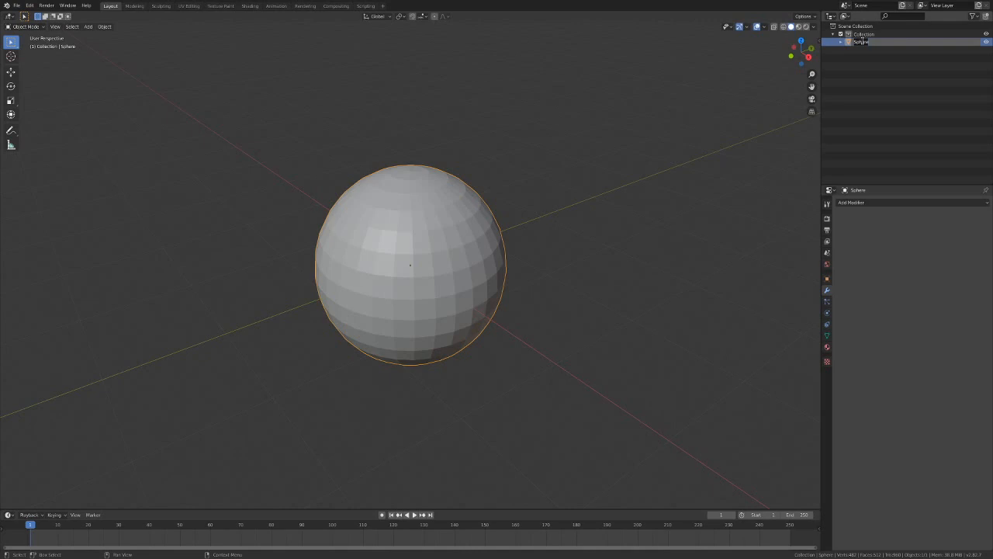
pyautogui.write('Sun')
pyautogui.press('Return')
# In top view, duplicate the Sun along the X axis and place the copy beside it on the negative side.
pyautogui.scroll(-2, 510, 80)
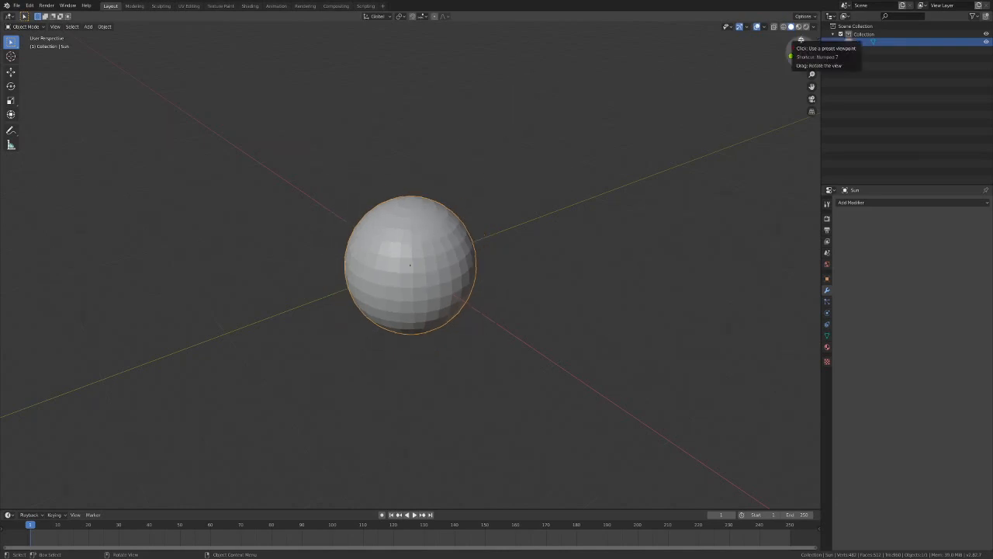
pyautogui.click(801, 40)
pyautogui.click(479, 271)
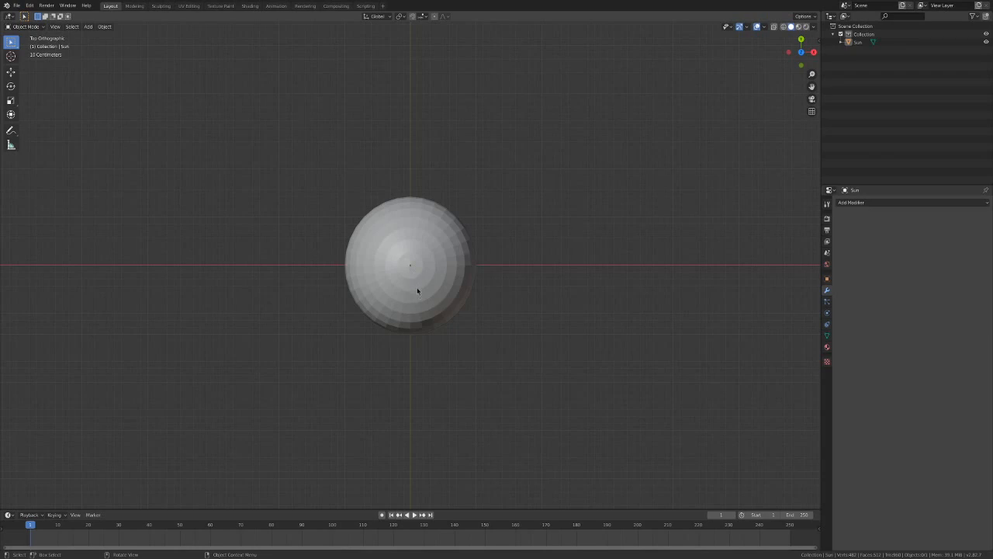
pyautogui.scroll(-2, 498, 326)
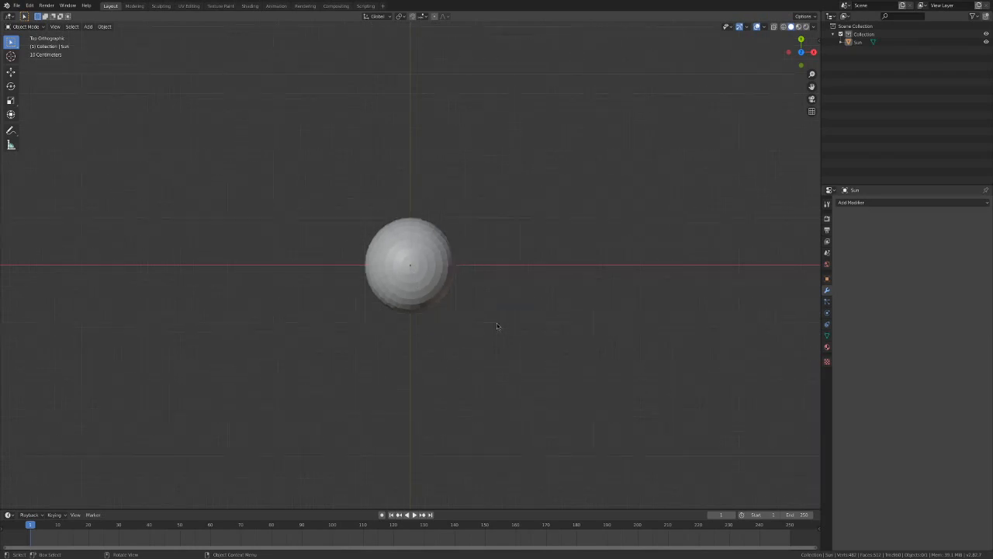
pyautogui.scroll(-1, 461, 311)
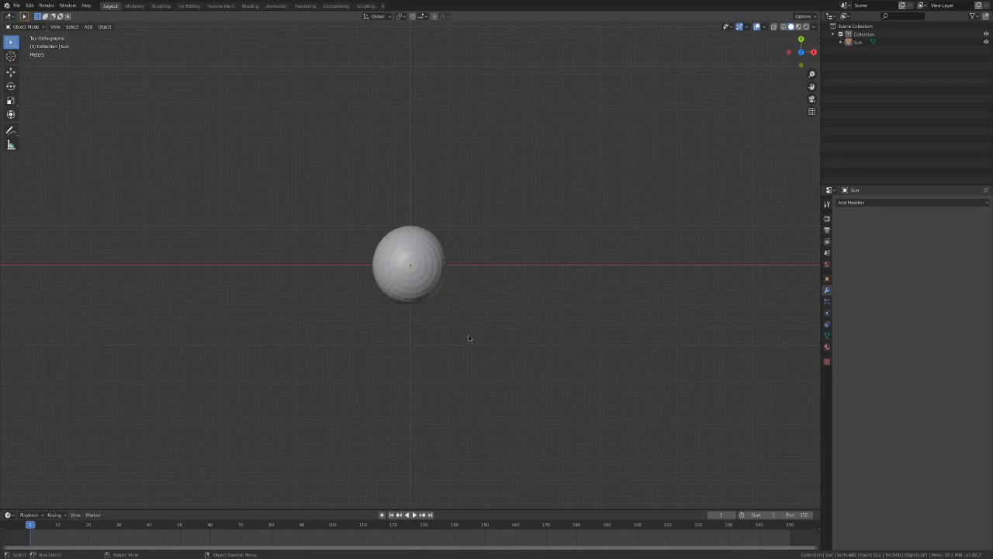
pyautogui.keyDown('shift'); pyautogui.moveTo(464, 341); pyautogui.dragTo(512, 287, button='middle'); pyautogui.keyUp('shift')
pyautogui.click(512, 287)
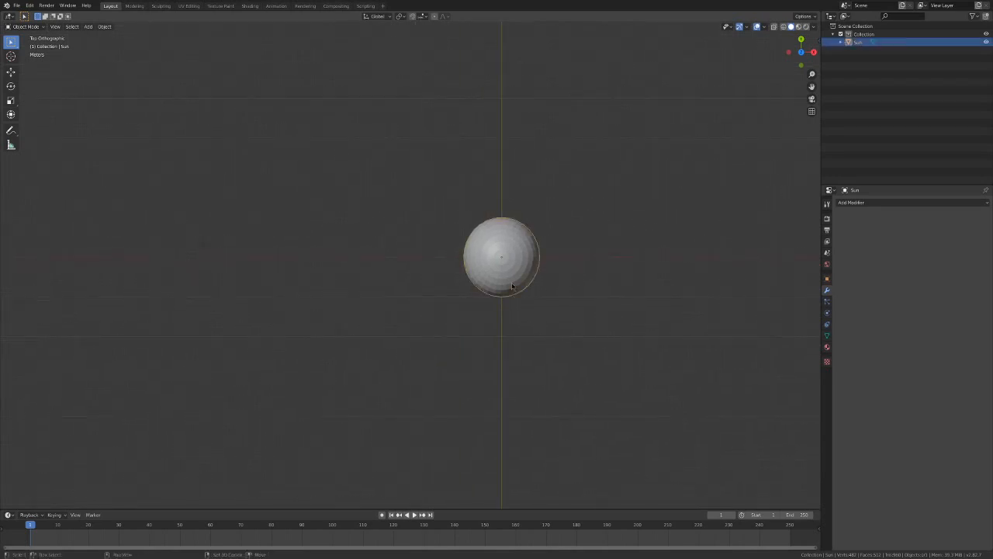
pyautogui.hotkey('shift', 'd')
pyautogui.press('x')
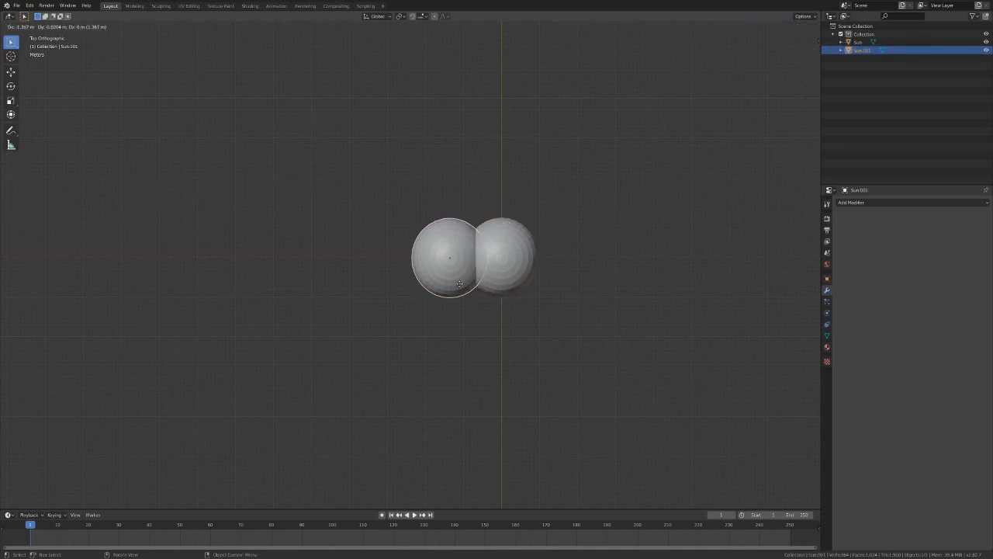
pyautogui.click(422, 280)
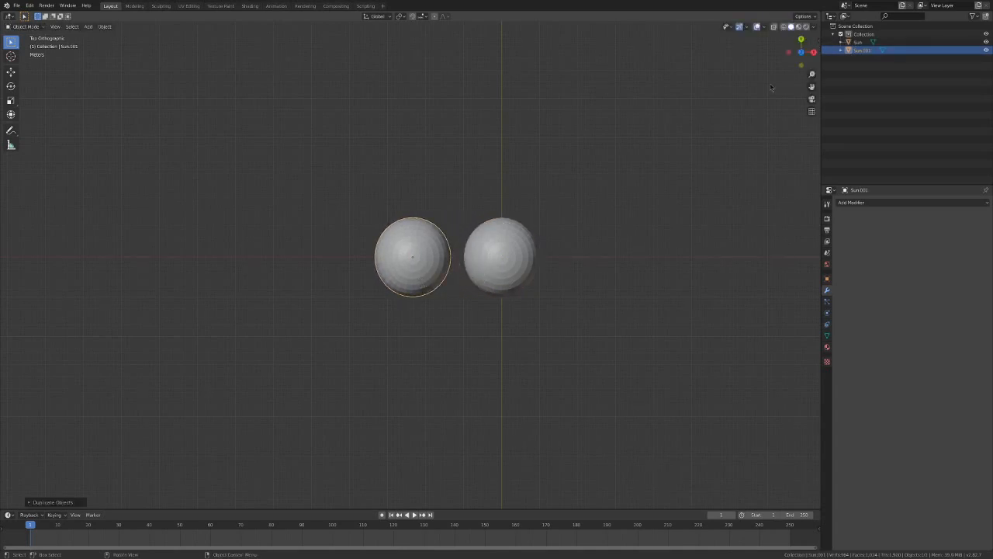
# Rename the duplicated sphere as Mercury.
pyautogui.doubleClick(857, 49)
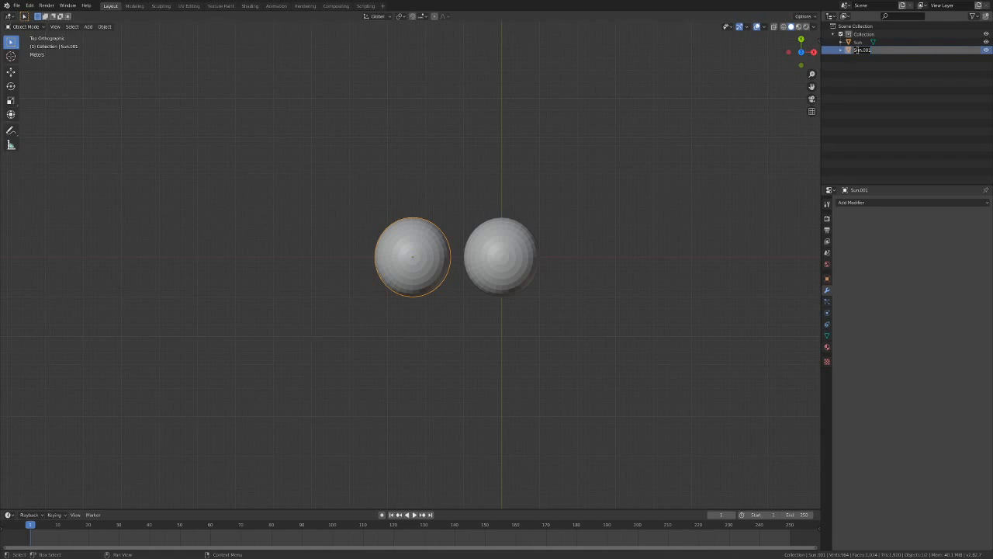
pyautogui.write('Mercury')
pyautogui.press('Return')
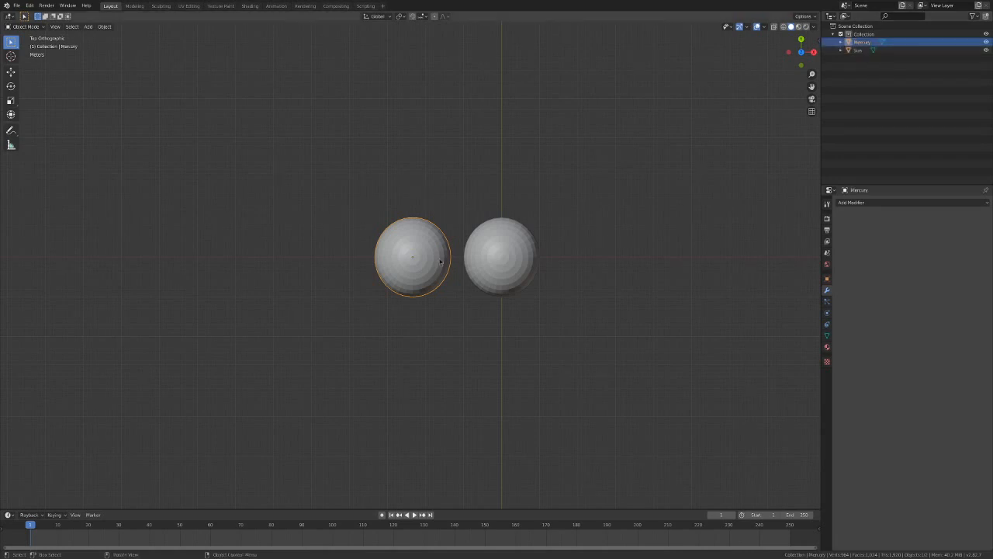
# Scale Mercury down to a small sphere, a fraction of the Sun's size.
pyautogui.press('s')
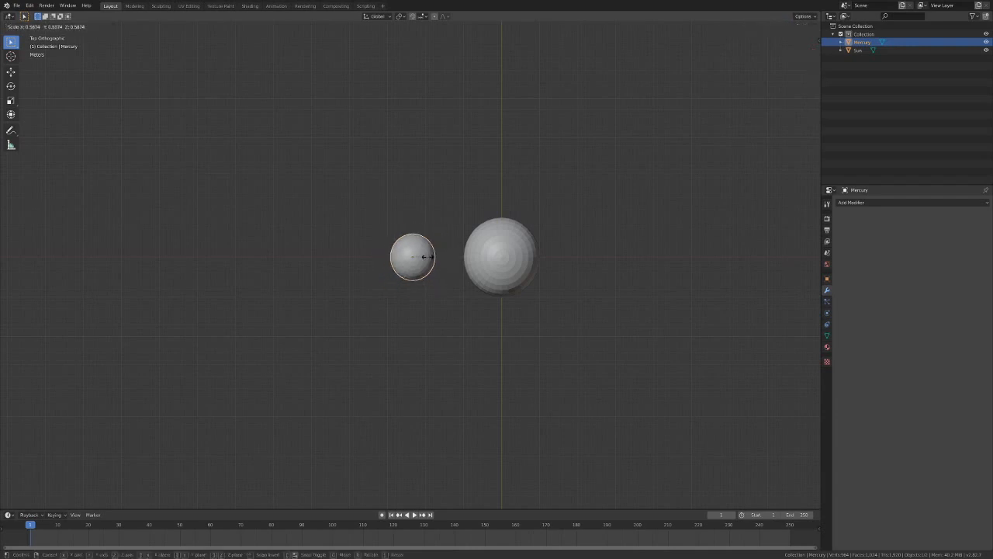
pyautogui.click(413, 257)
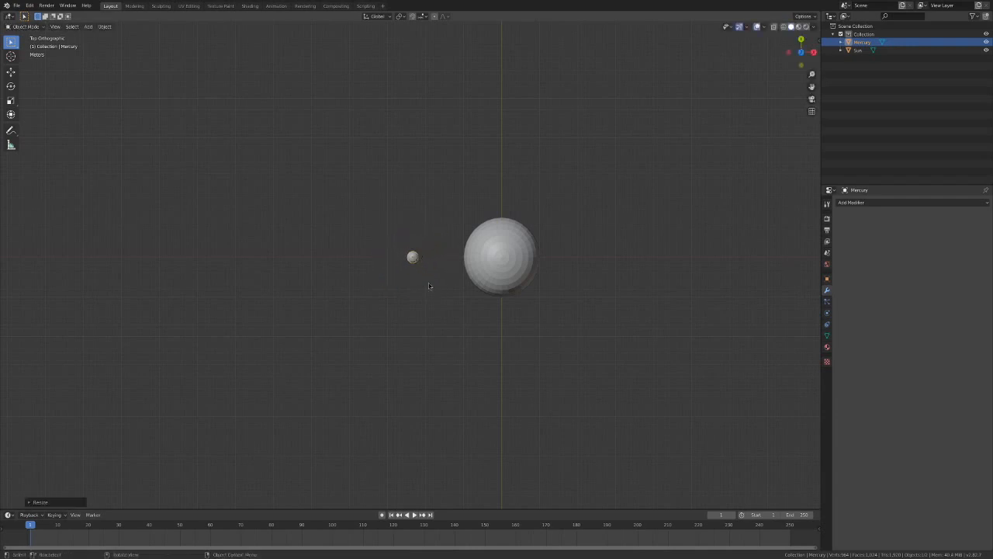
pyautogui.click(442, 316)
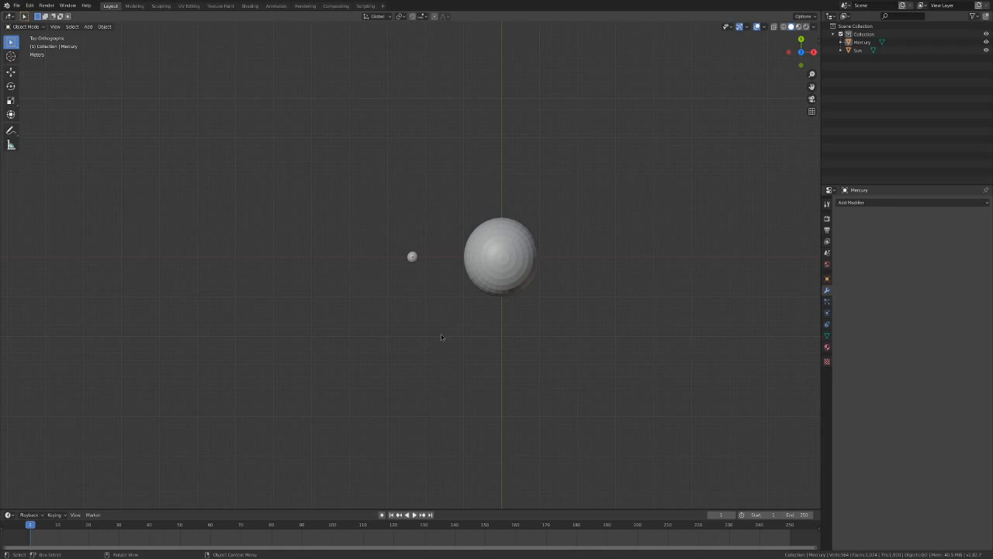
# Move Mercury along the X axis closer to the Sun.
pyautogui.click(413, 260)
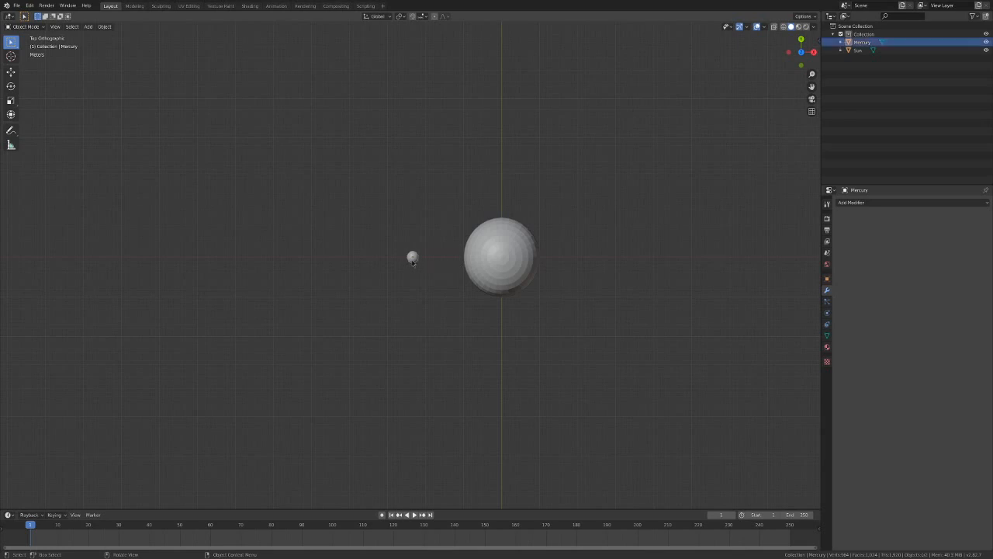
pyautogui.press('g')
pyautogui.press('x')
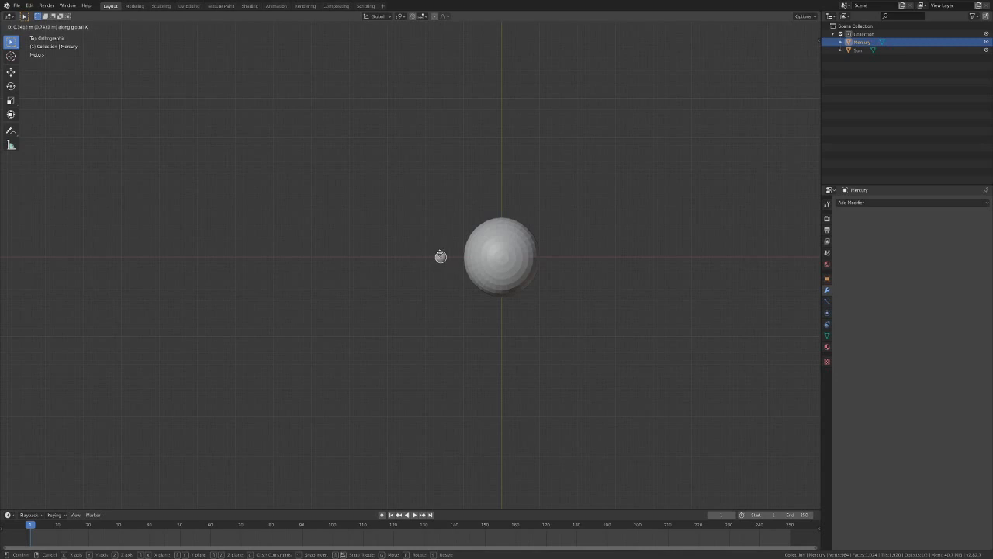
pyautogui.click(434, 249)
pyautogui.click(457, 259)
pyautogui.click(441, 254)
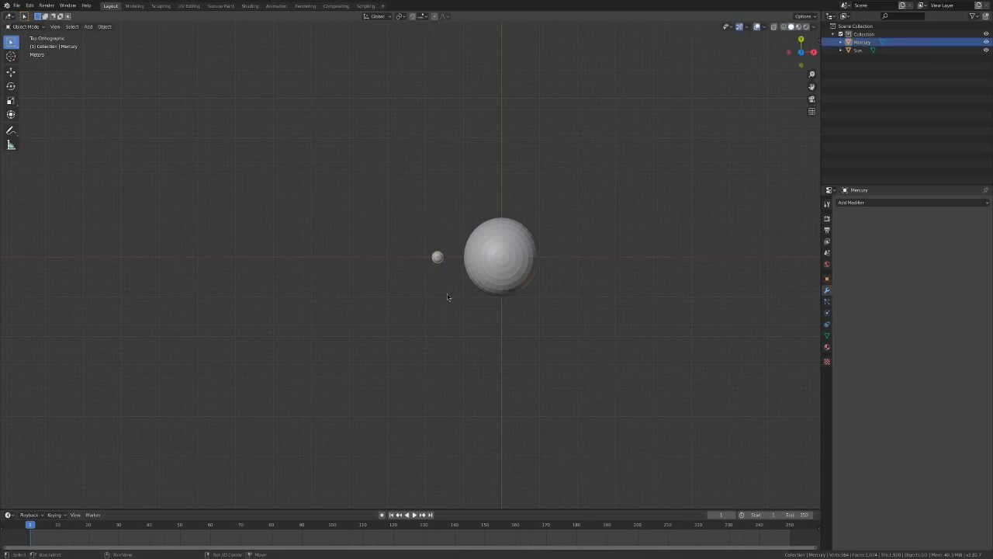
# Duplicate Mercury, place the copy beyond it in line with the Sun, and rename the copy Venus.
pyautogui.hotkey('shift', 'd')
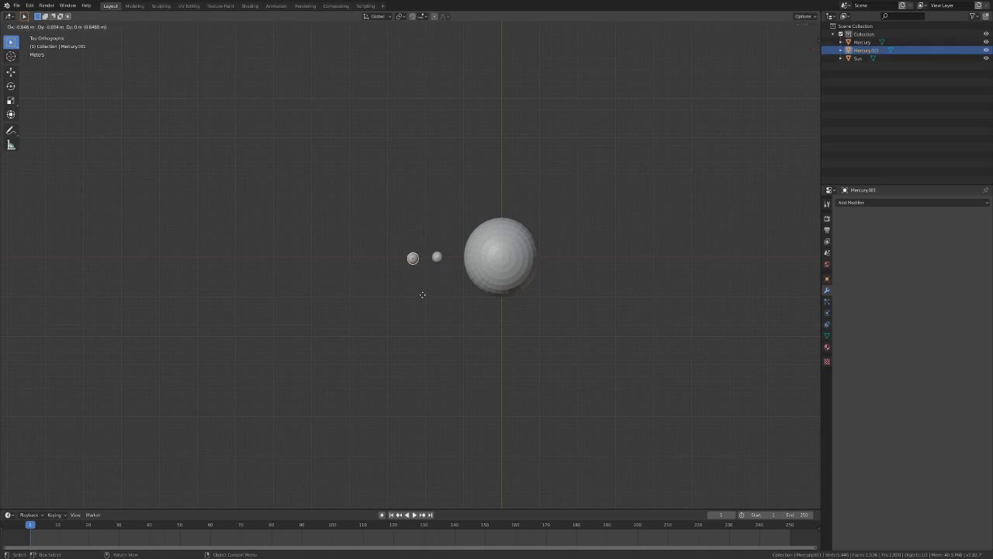
pyautogui.click(421, 287)
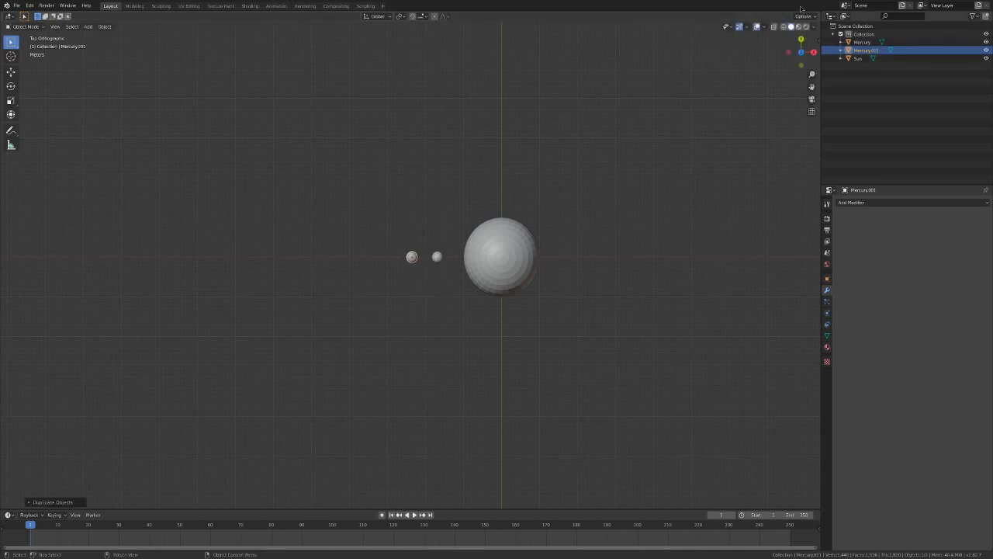
pyautogui.doubleClick(865, 50)
pyautogui.write('Ve')
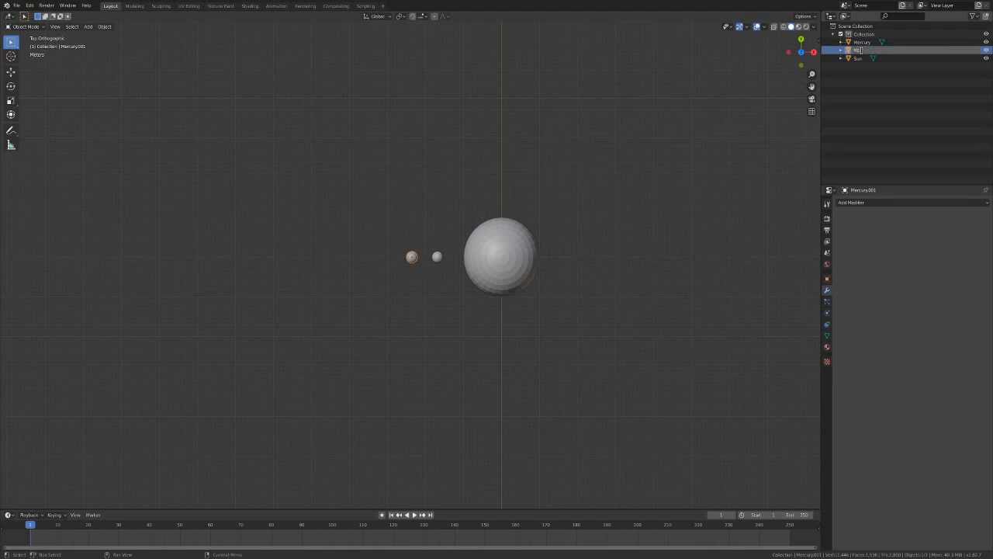
pyautogui.write('nus')
pyautogui.press('Return')
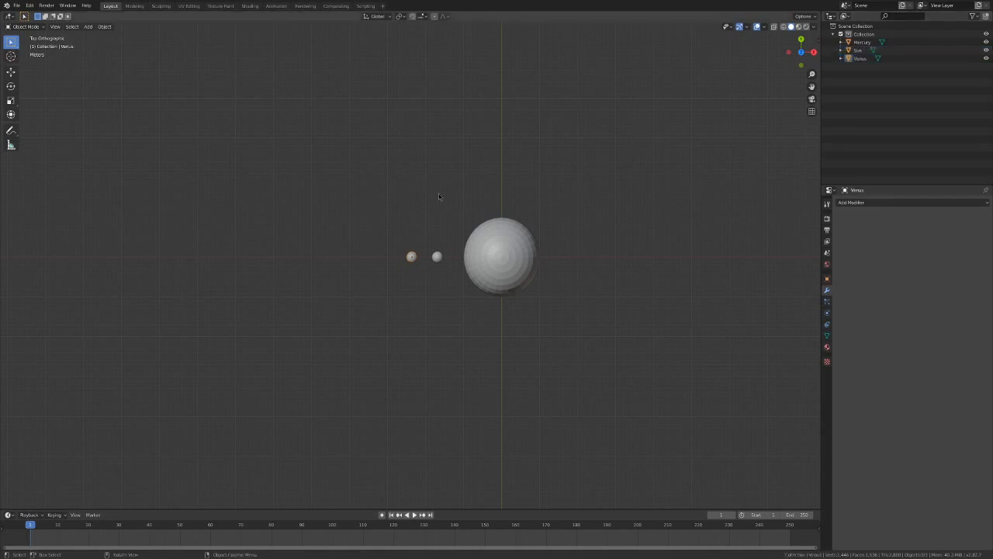
# Duplicate Venus farther from the Sun along the X axis and rename the copy Earth.
pyautogui.click(413, 262)
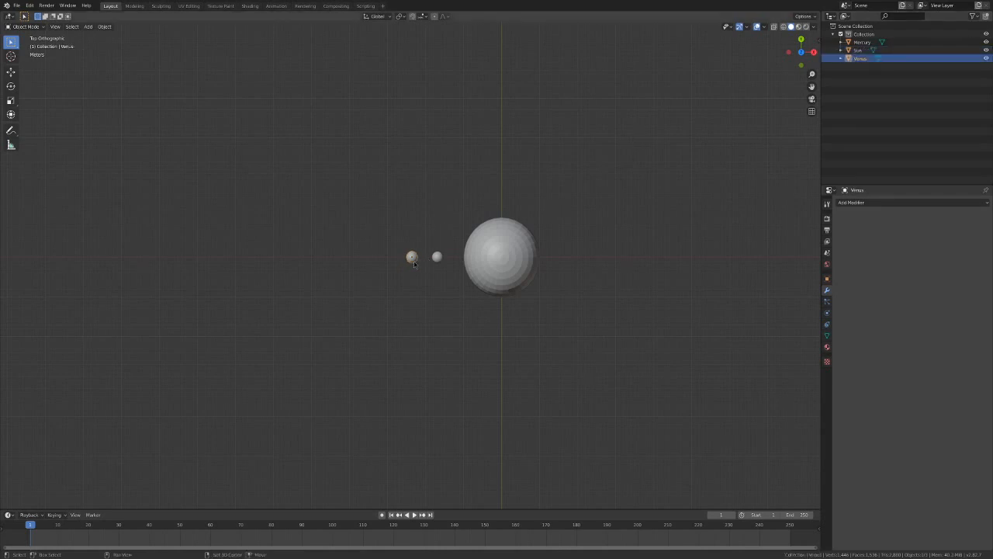
pyautogui.hotkey('shift', 'd')
pyautogui.press('x')
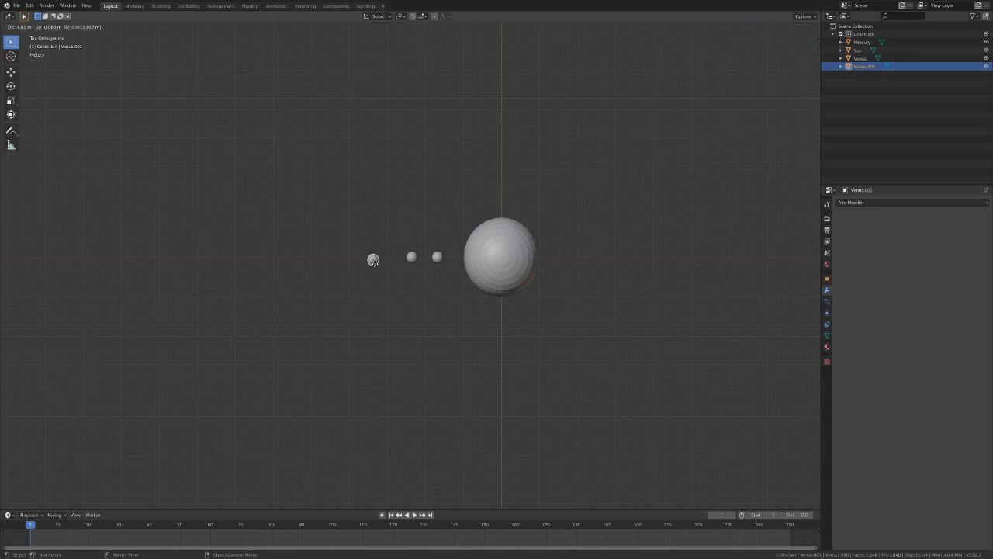
pyautogui.click(369, 258)
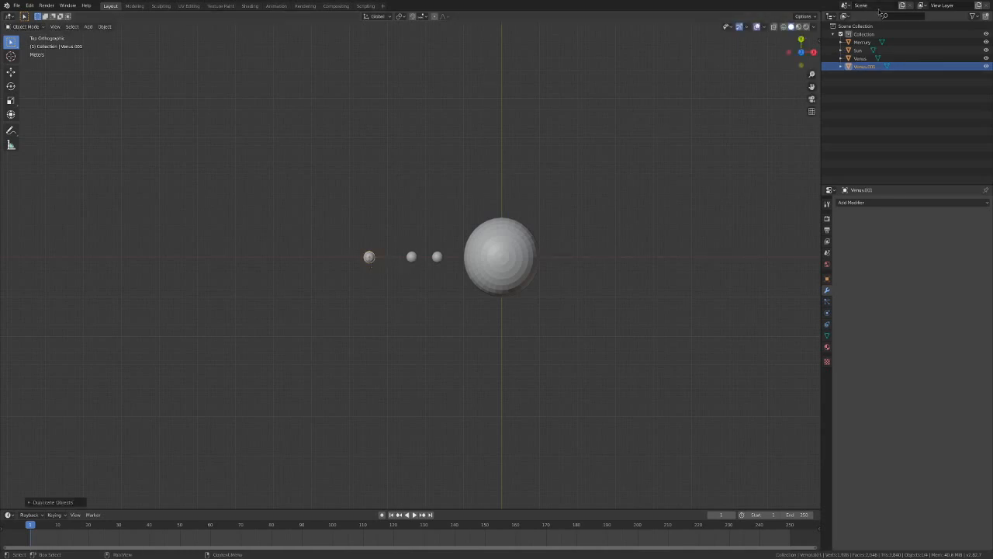
pyautogui.doubleClick(860, 68)
pyautogui.write('Ea')
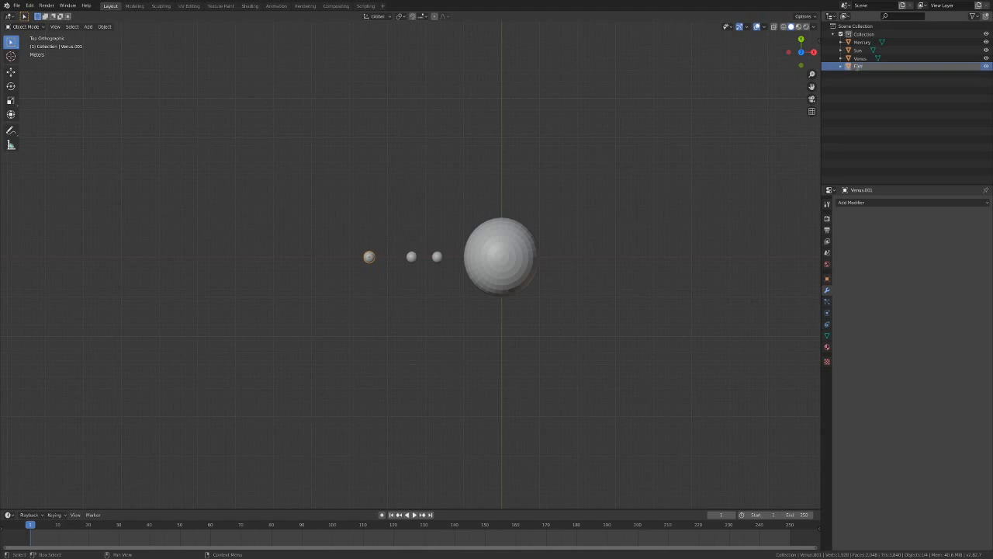
pyautogui.write('rth')
pyautogui.press('Return')
pyautogui.doubleClick(867, 41)
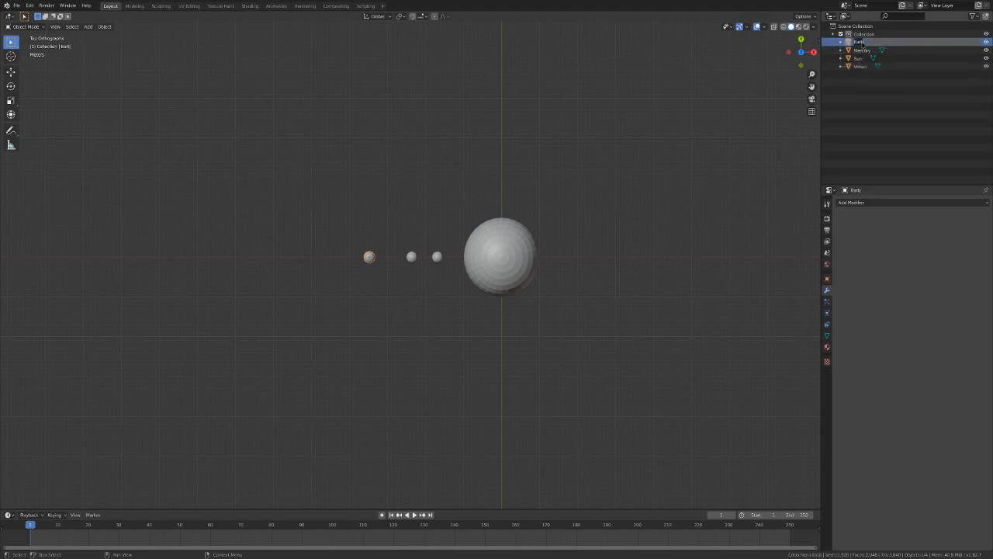
pyautogui.press('Return')
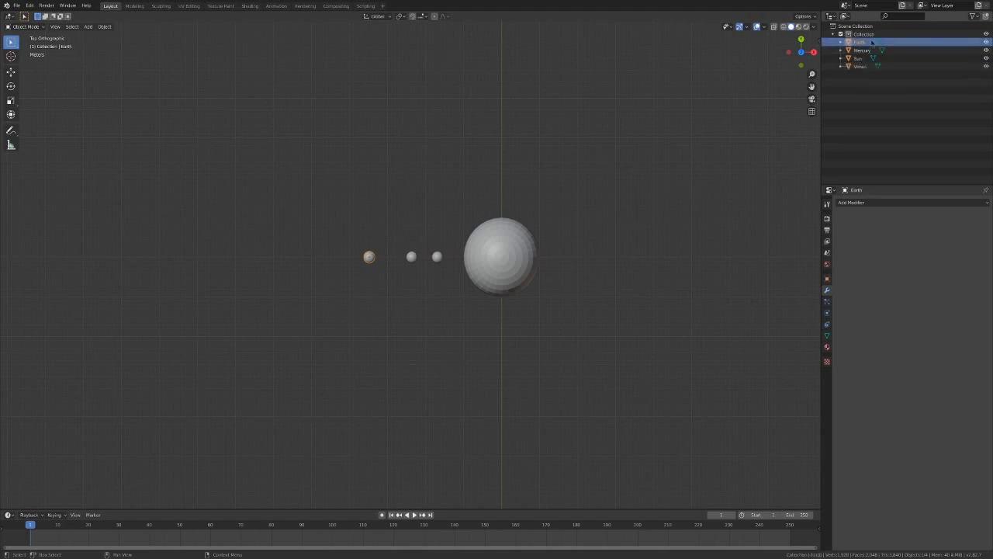
# Scale Earth up slightly so it is larger than Venus and deselect it.
pyautogui.press('s')
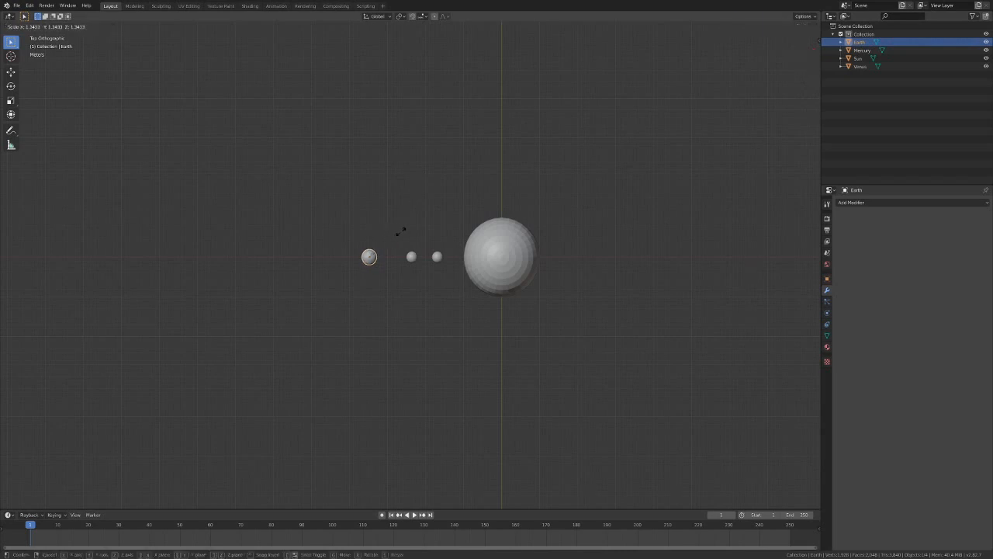
pyautogui.click(404, 227)
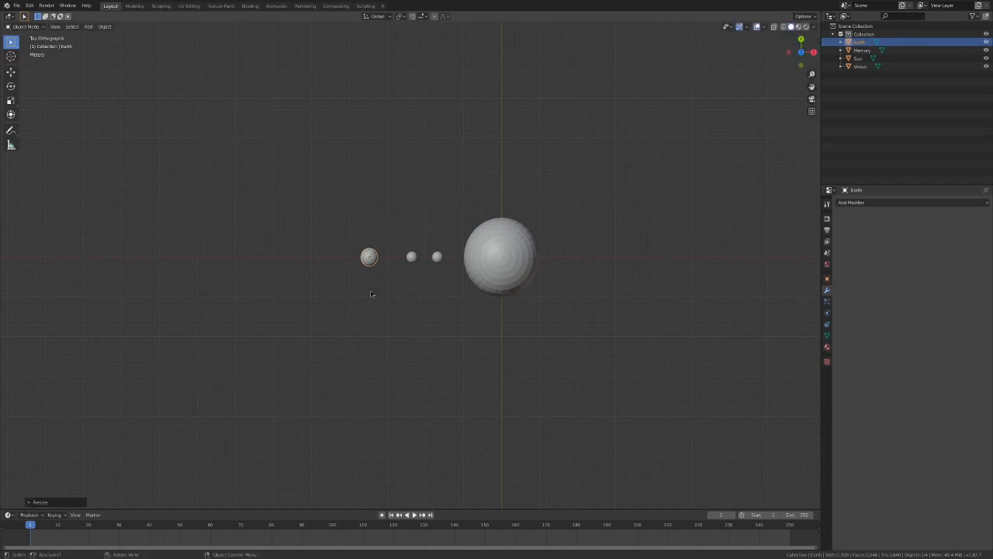
pyautogui.click(391, 270)
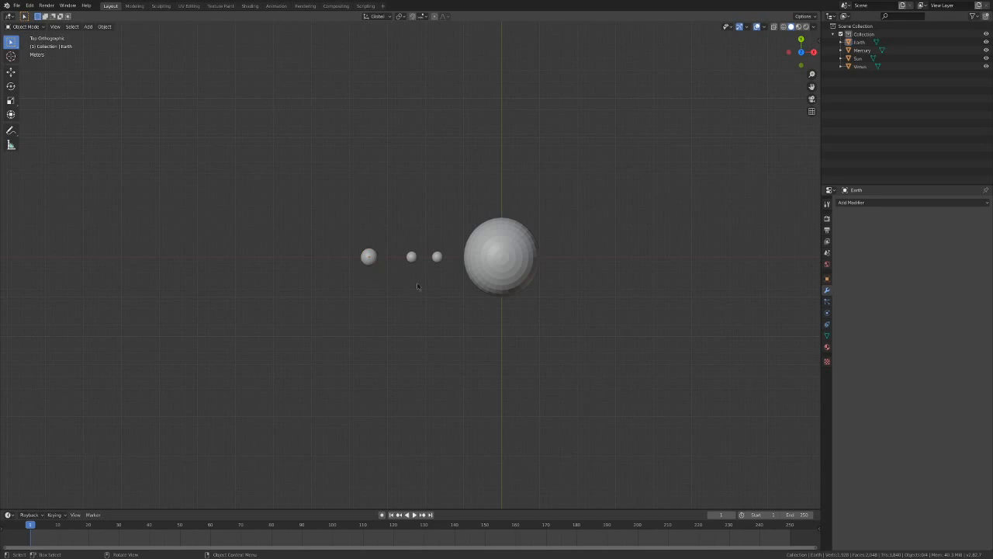
# Duplicate Earth along the X axis, place the copy farther from the Sun, and rename it Mars.
pyautogui.keyDown('shift'); pyautogui.moveTo(428, 300); pyautogui.dragTo(467, 347, button='middle'); pyautogui.keyUp('shift')
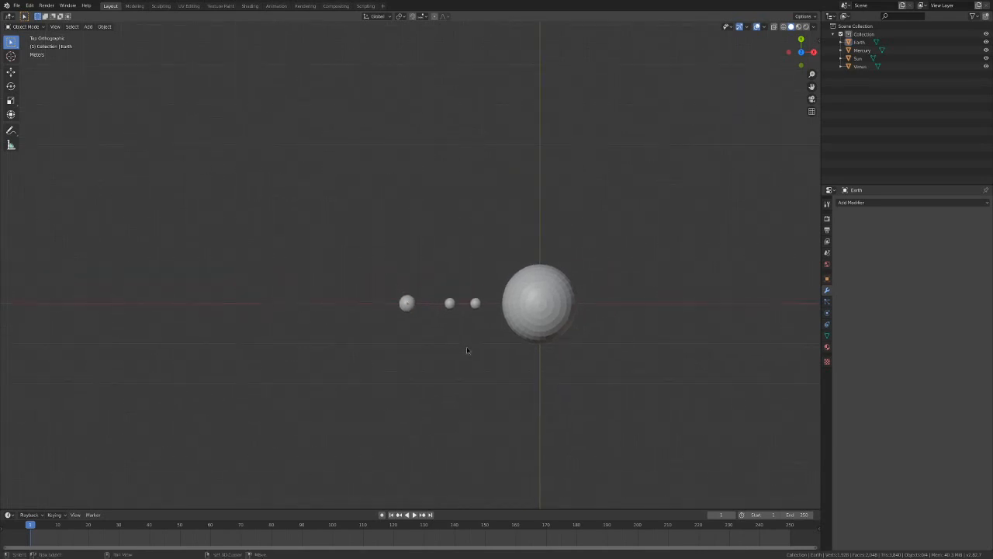
pyautogui.click(411, 309)
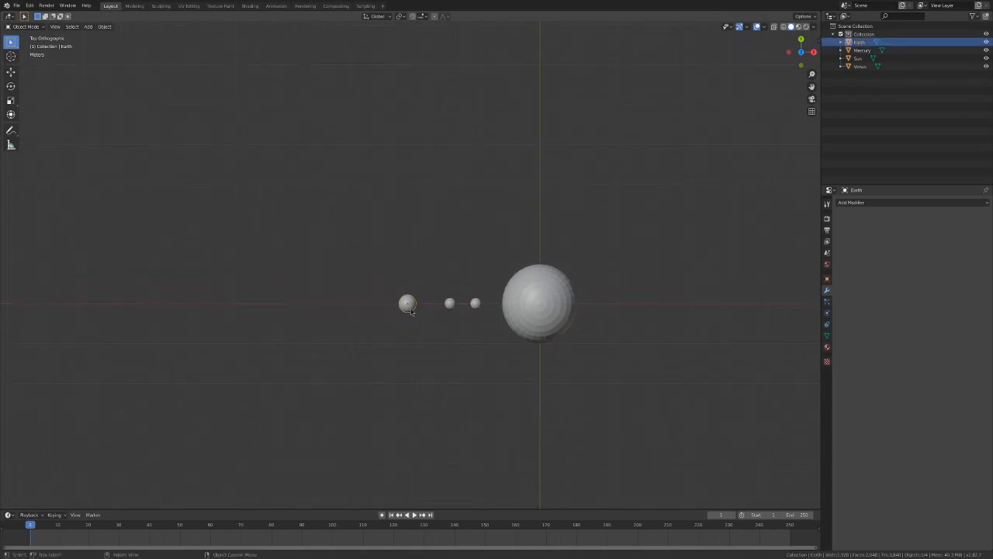
pyautogui.hotkey('shift', 'd')
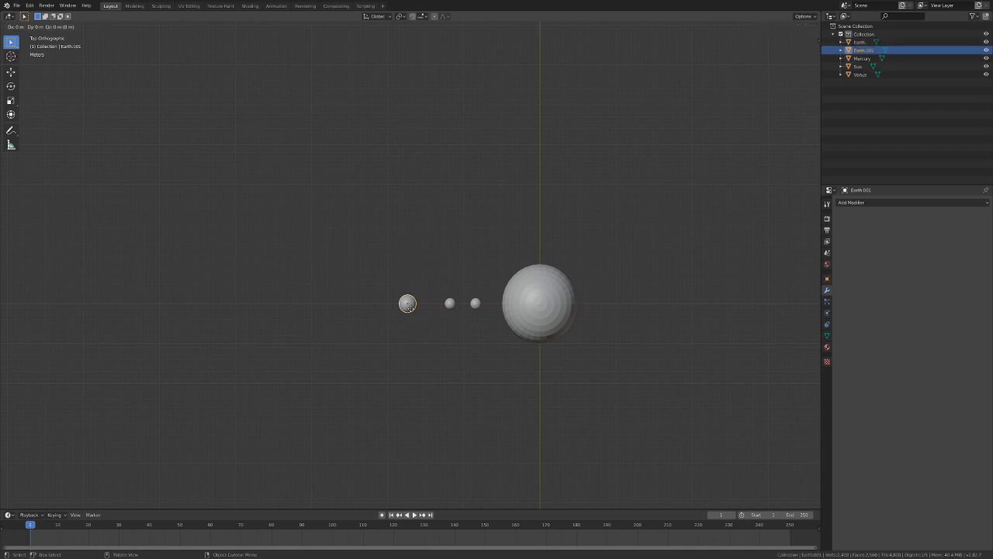
pyautogui.press('x')
pyautogui.click(353, 305)
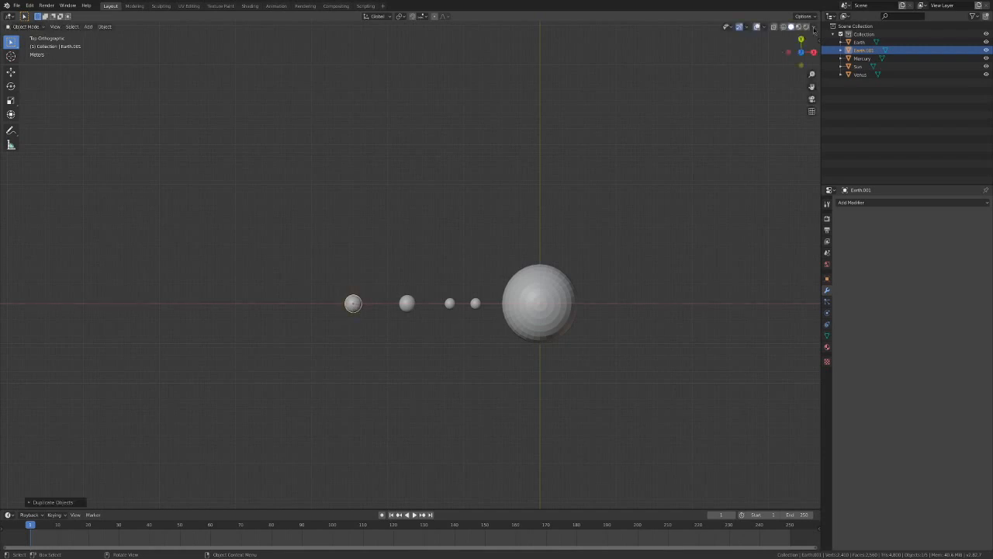
pyautogui.doubleClick(860, 51)
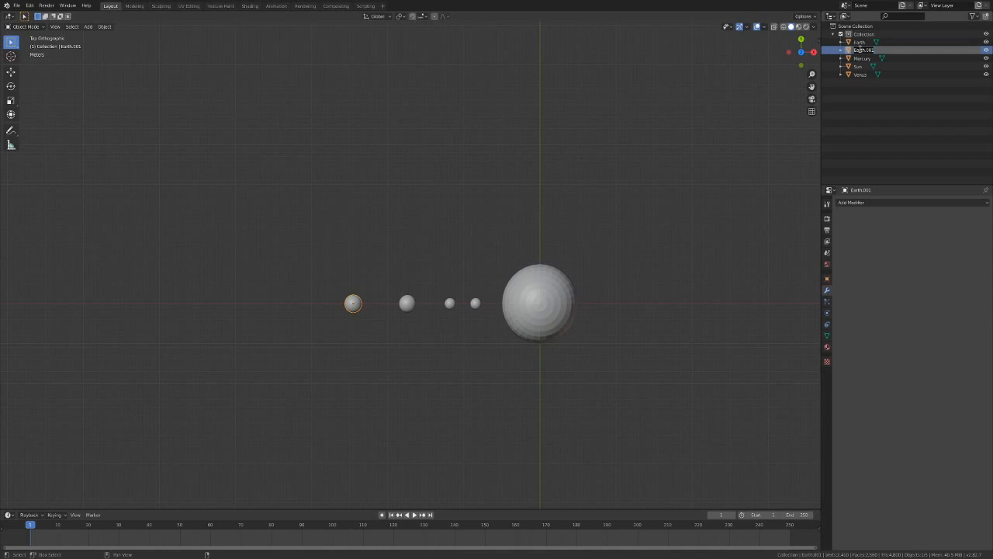
pyautogui.write('Mars')
pyautogui.press('Return')
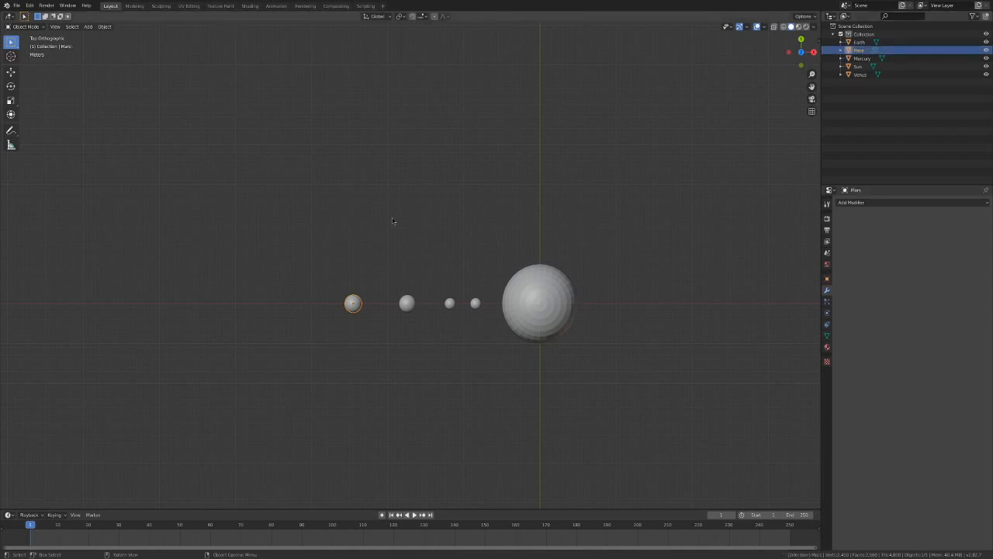
# Duplicate Mars about 1.6 m outward along the X axis and rename the copy Jupiter.
pyautogui.scroll(-1, 394, 222)
pyautogui.keyDown('shift'); pyautogui.moveTo(410, 252); pyautogui.dragTo(445, 255, button='middle'); pyautogui.keyUp('shift')
pyautogui.hotkey('shift', 'd')
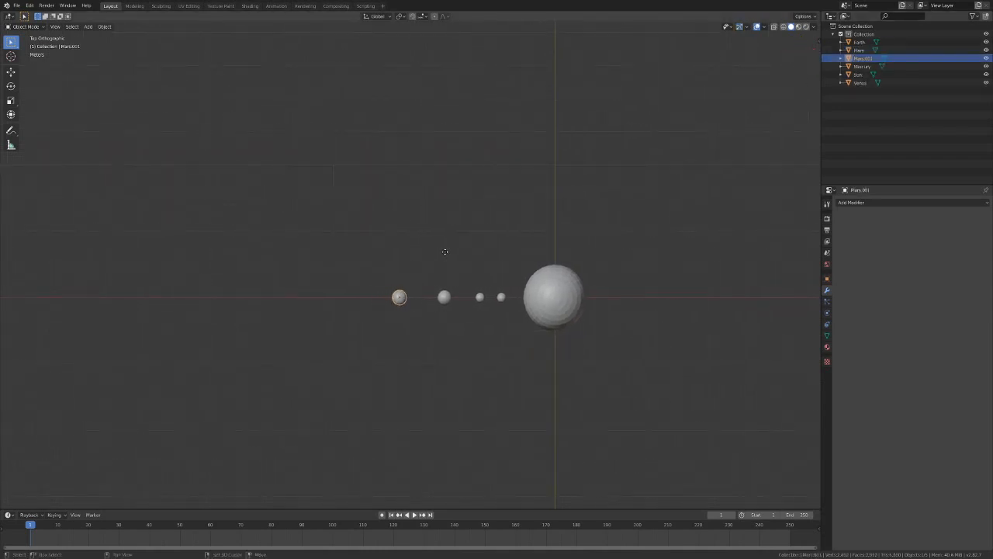
pyautogui.press('x')
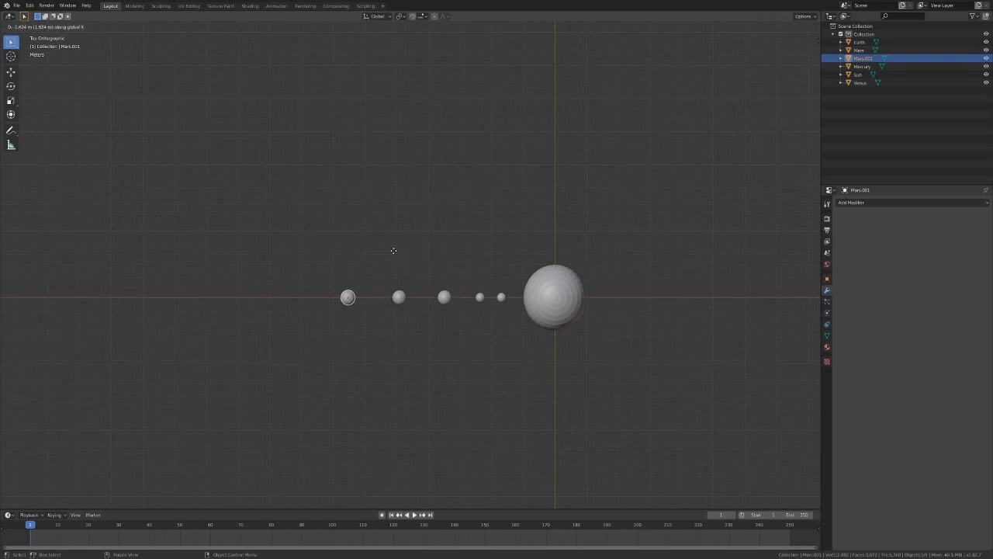
pyautogui.click(394, 251)
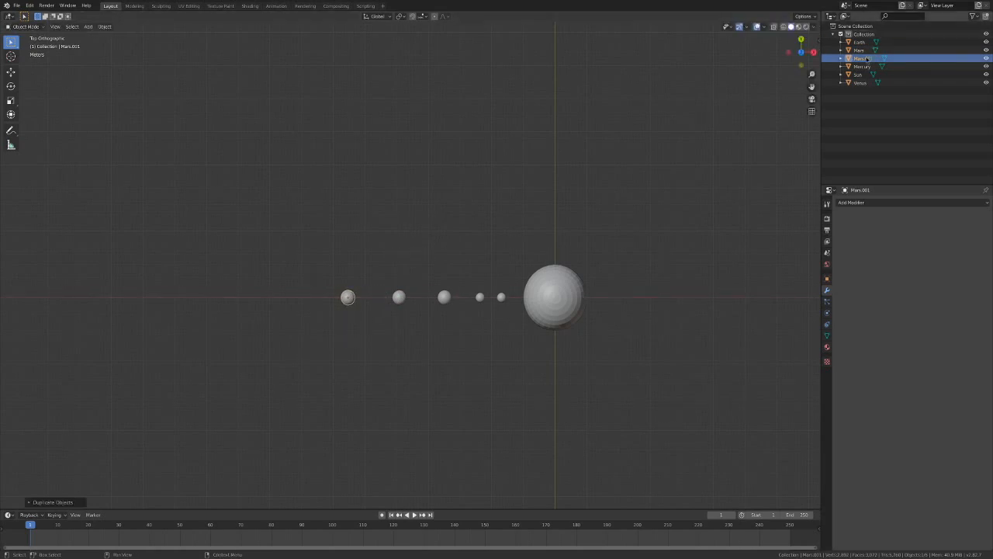
pyautogui.write('J')
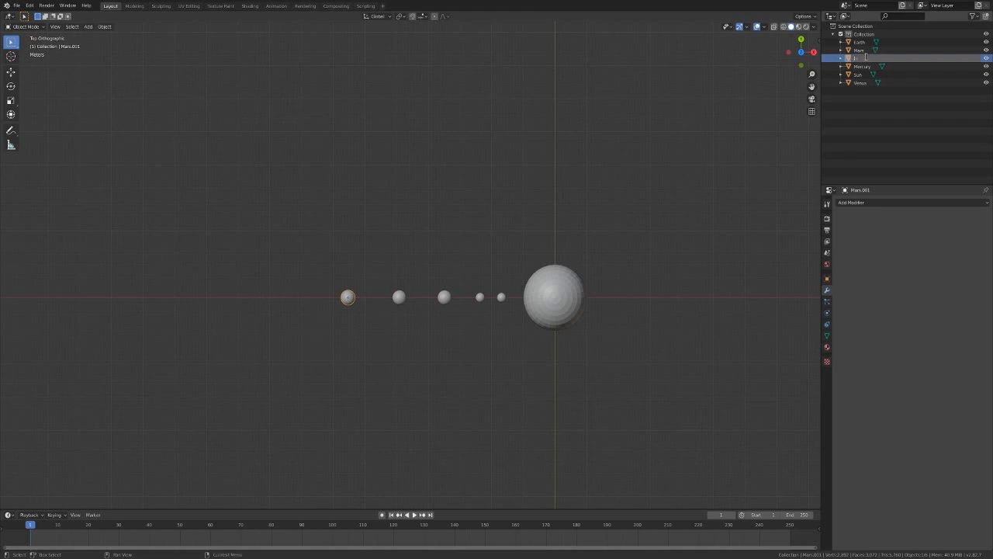
pyautogui.write('upiter')
pyautogui.press('Return')
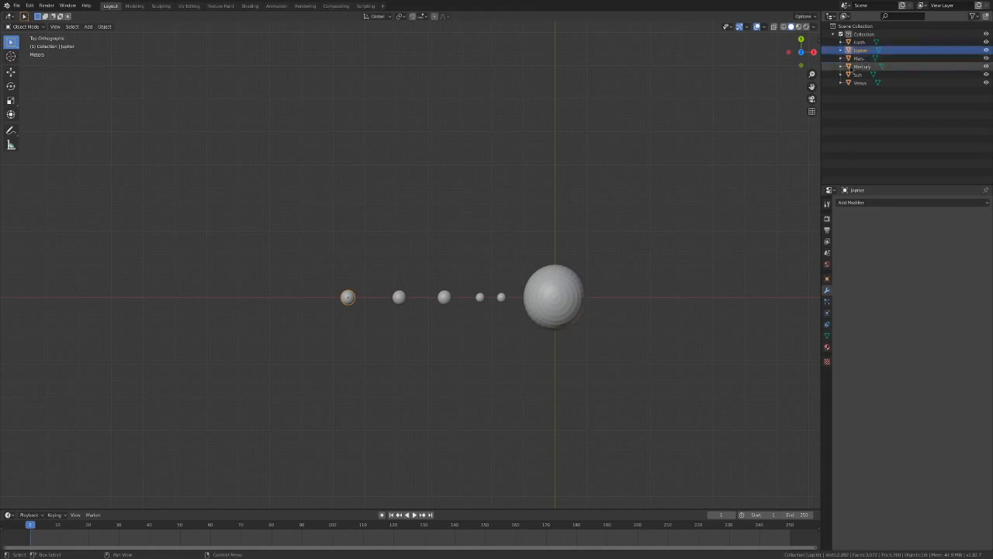
# Scale Jupiter up to about three times its size and move it along the X axis farther from Mars.
pyautogui.press('s')
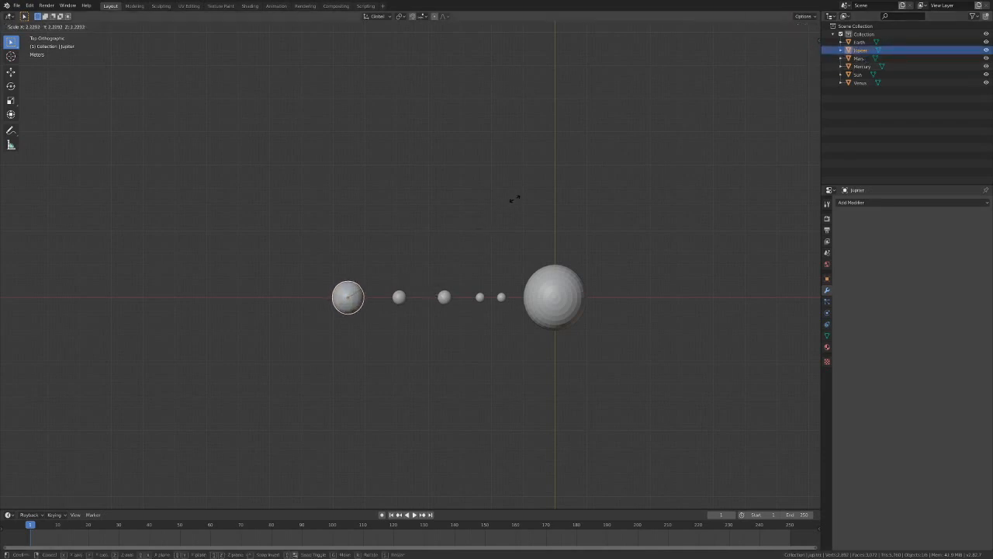
pyautogui.click(565, 172)
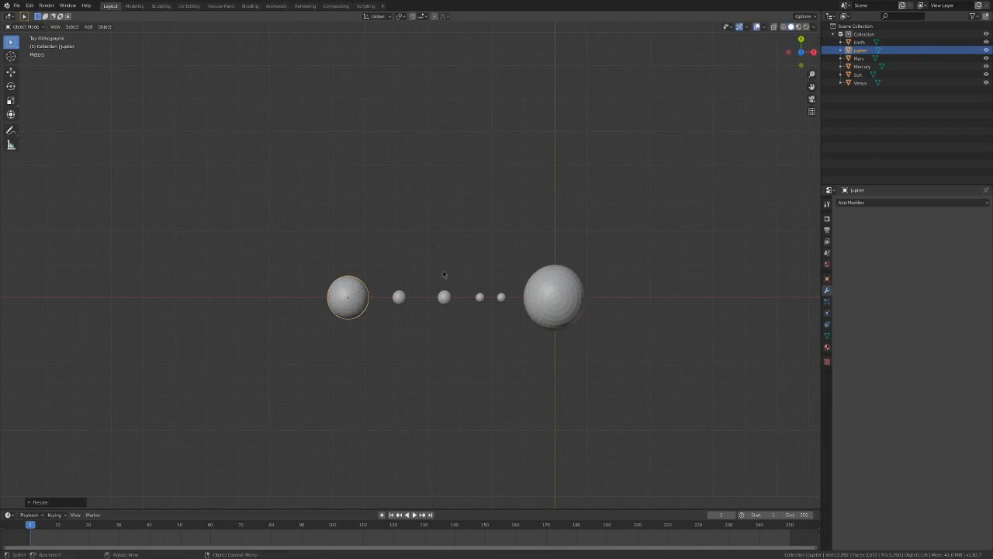
pyautogui.press('g')
pyautogui.press('x')
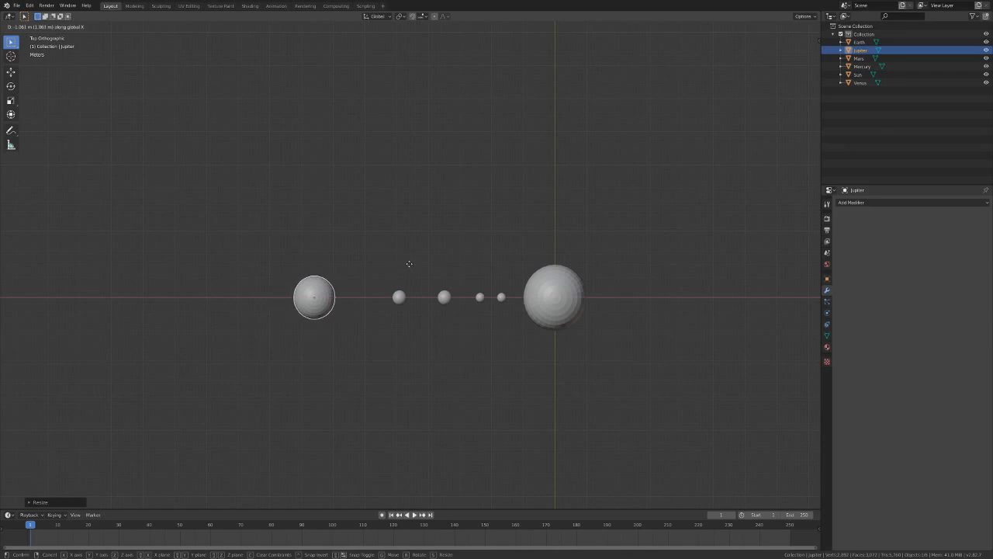
pyautogui.click(420, 260)
# Duplicate Jupiter outward along the X axis and scale the copy down so it is smaller than Jupiter.
pyautogui.scroll(-2, 470, 230)
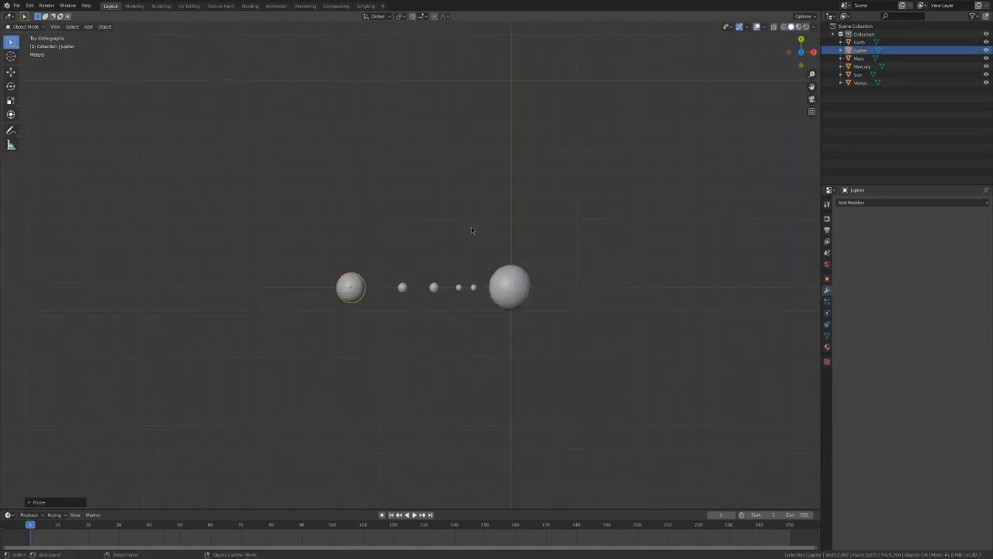
pyautogui.hotkey('shift', 'd')
pyautogui.press('x')
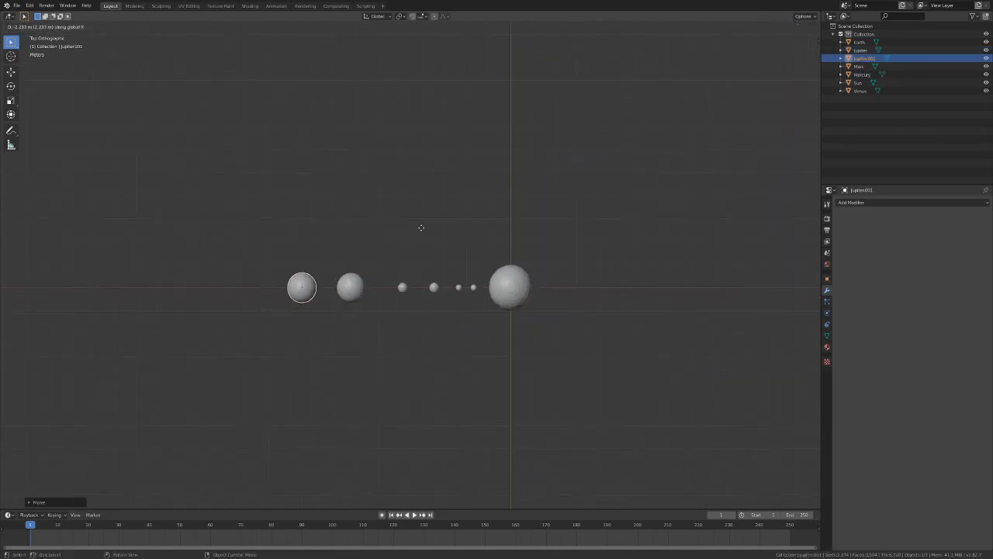
pyautogui.click(409, 226)
pyautogui.press('s')
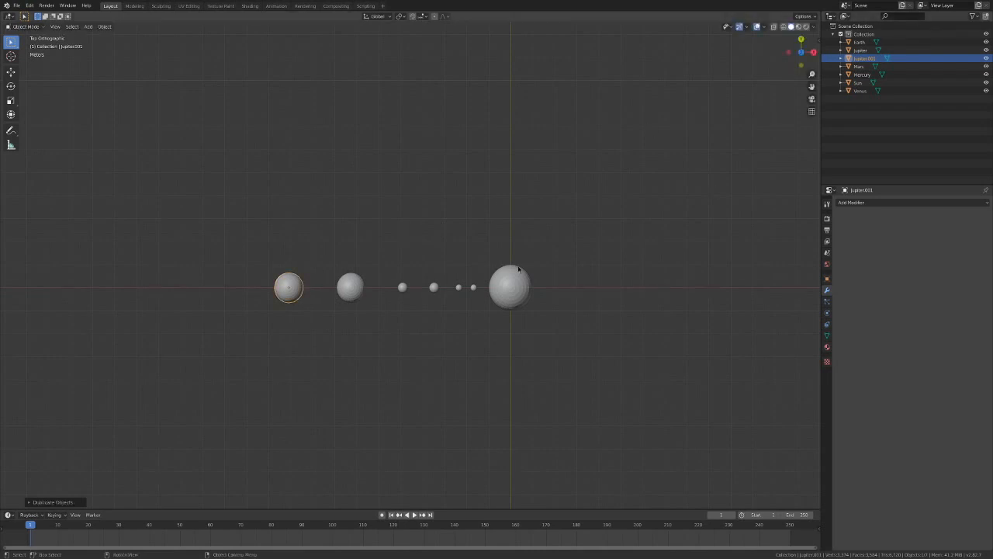
pyautogui.click(420, 274)
# Rename the Jupiter duplicate as Saturn.
pyautogui.doubleClick(859, 59)
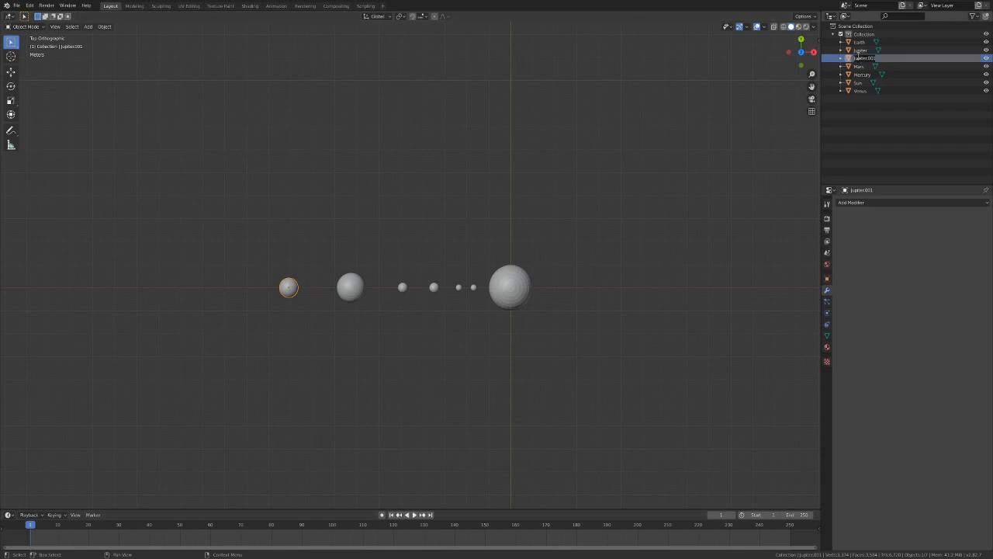
pyautogui.write('Saturn')
pyautogui.press('Return')
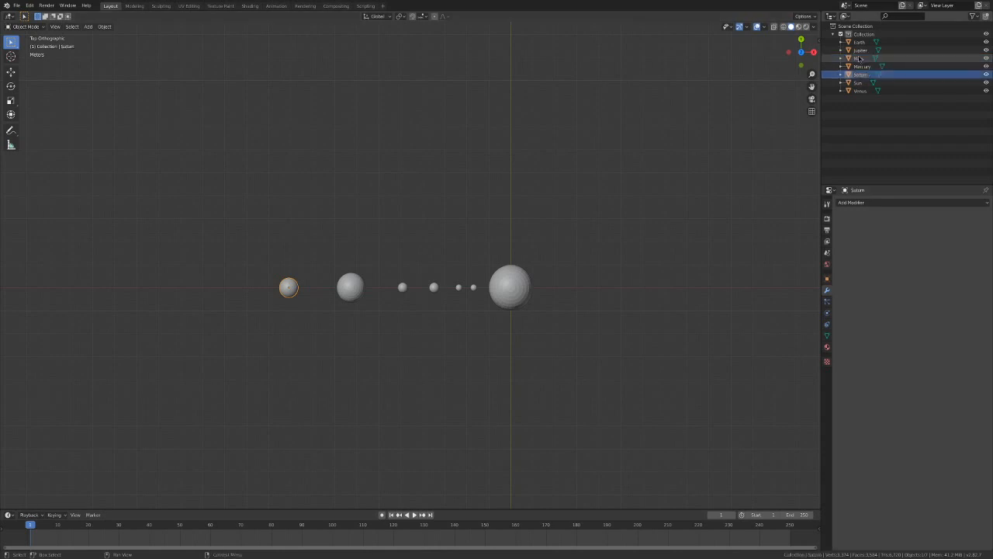
pyautogui.click(343, 230)
# Duplicate Saturn outward along the X axis and rename the copy Uranus.
pyautogui.click(292, 282)
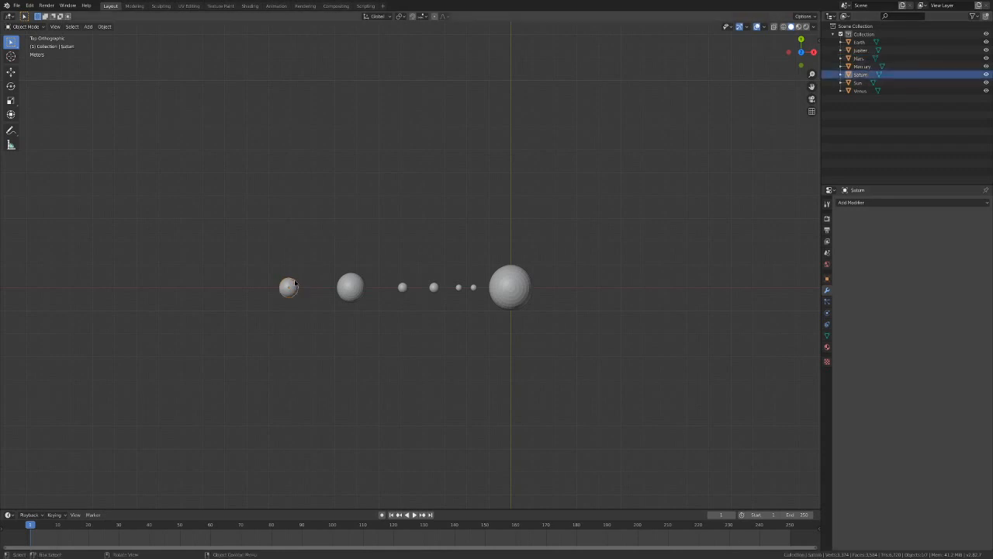
pyautogui.hotkey('shift', 'd')
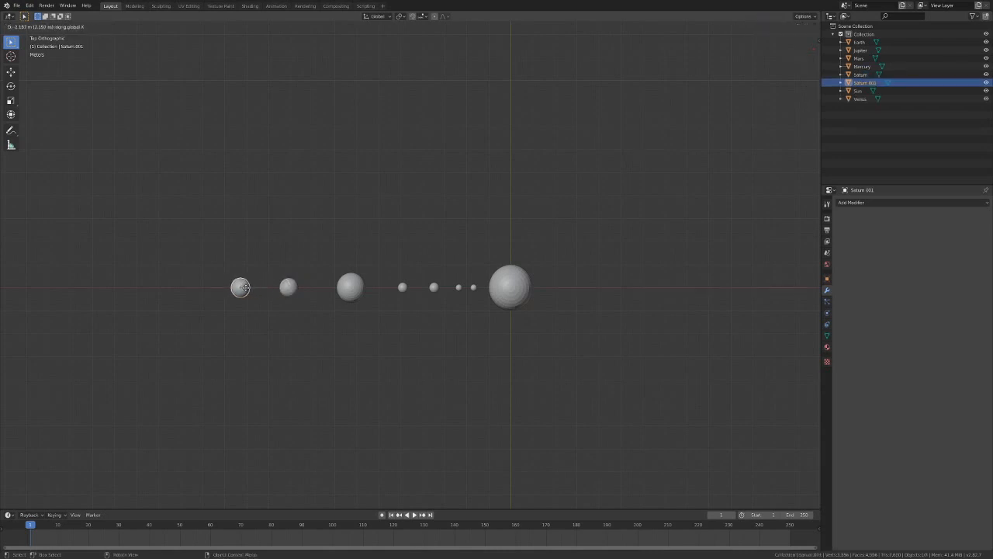
pyautogui.click(240, 281)
pyautogui.doubleClick(868, 82)
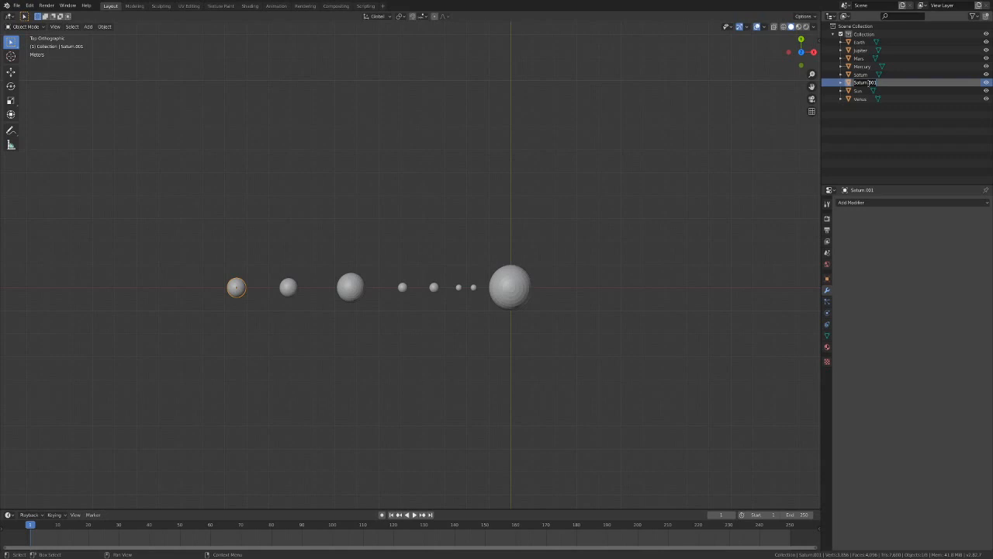
pyautogui.write('Uranus')
pyautogui.press('Return')
# Scale Uranus down so it is smaller than Saturn and duplicate it outward along the X axis.
pyautogui.press('s')
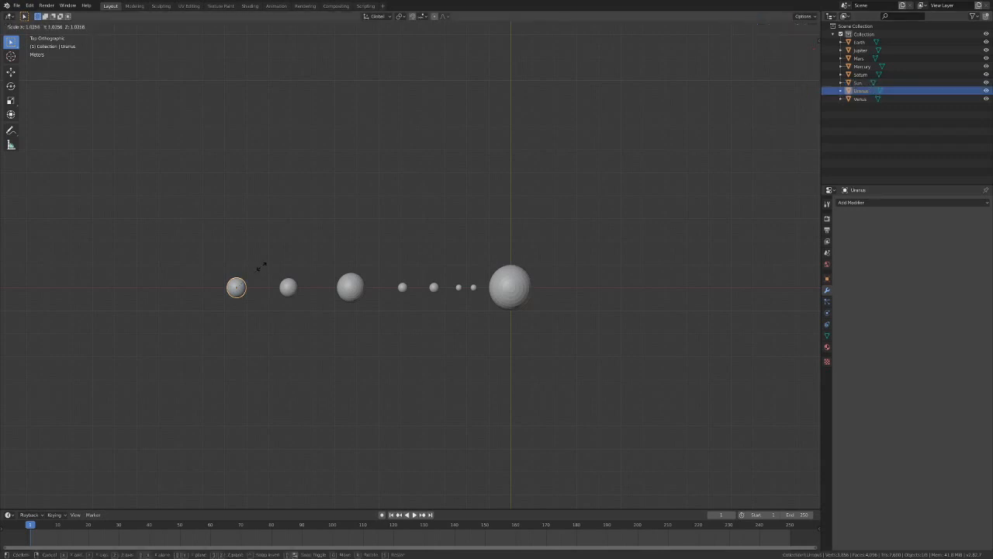
pyautogui.click(261, 266)
pyautogui.hotkey('shift', 'd')
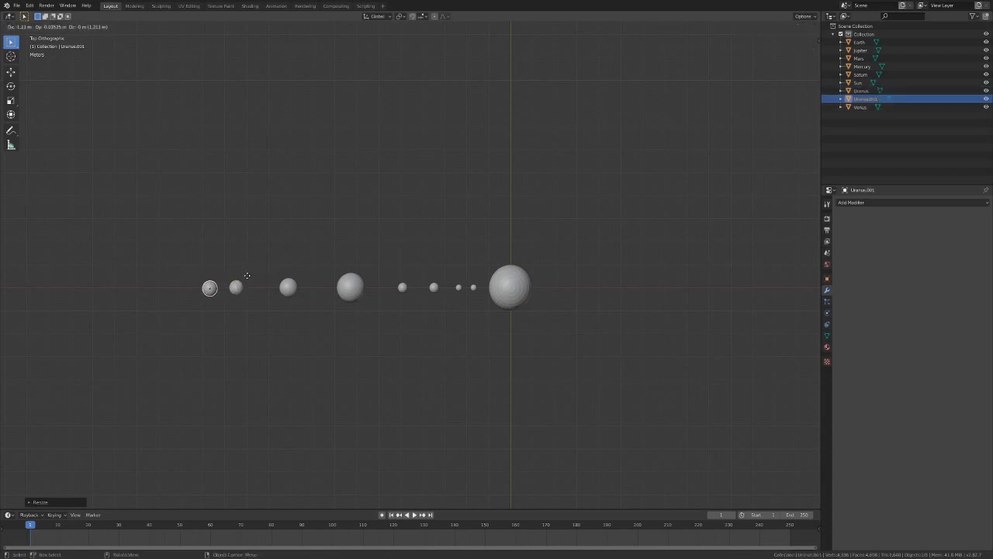
pyautogui.click(226, 276)
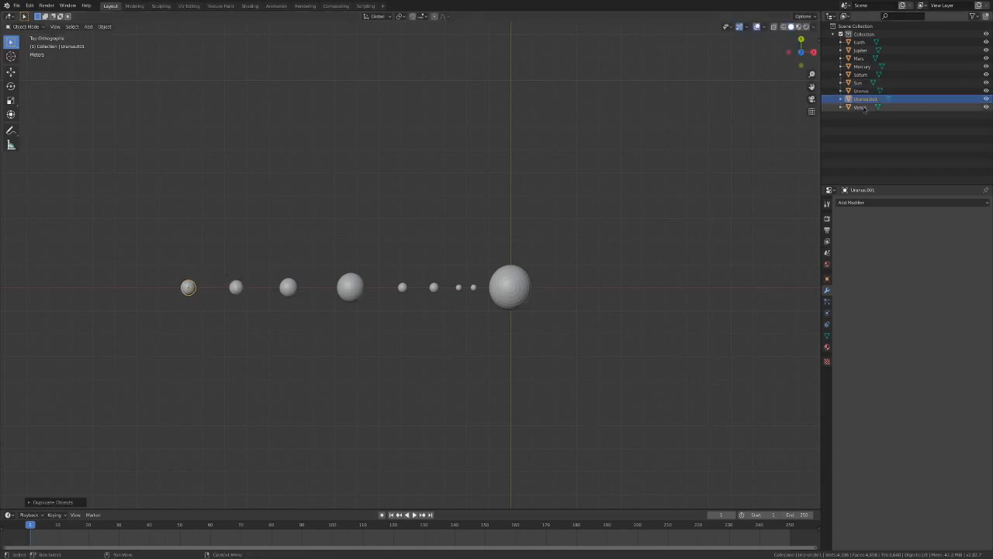
# Rename the Uranus duplicate as Neptune and deselect it.
pyautogui.doubleClick(863, 99)
pyautogui.write('Nep')
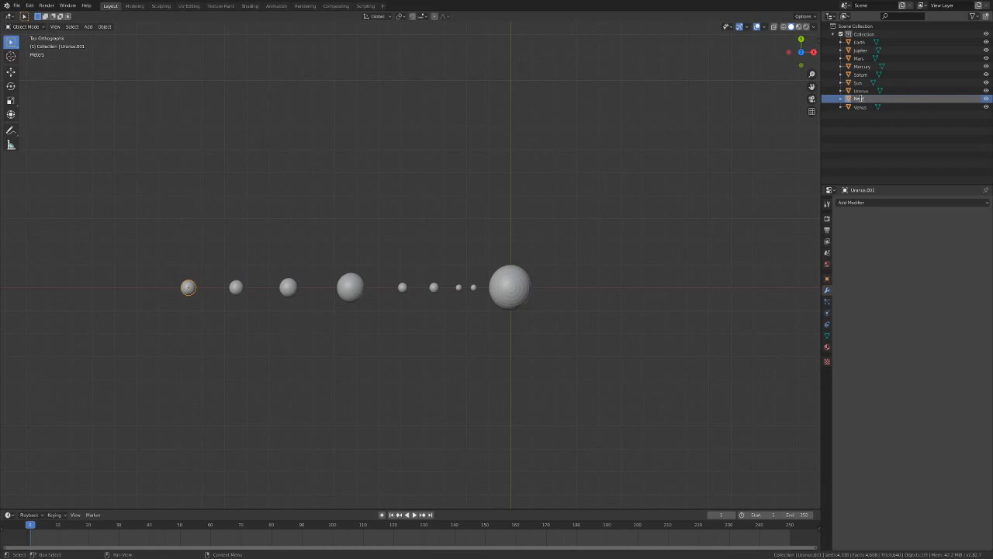
pyautogui.write('tune')
pyautogui.press('Return')
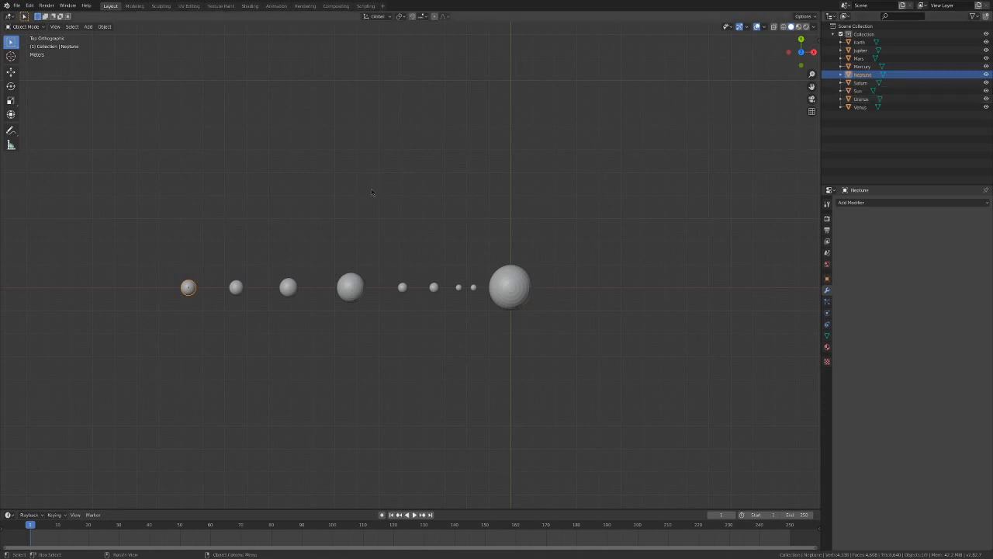
pyautogui.click(270, 339)
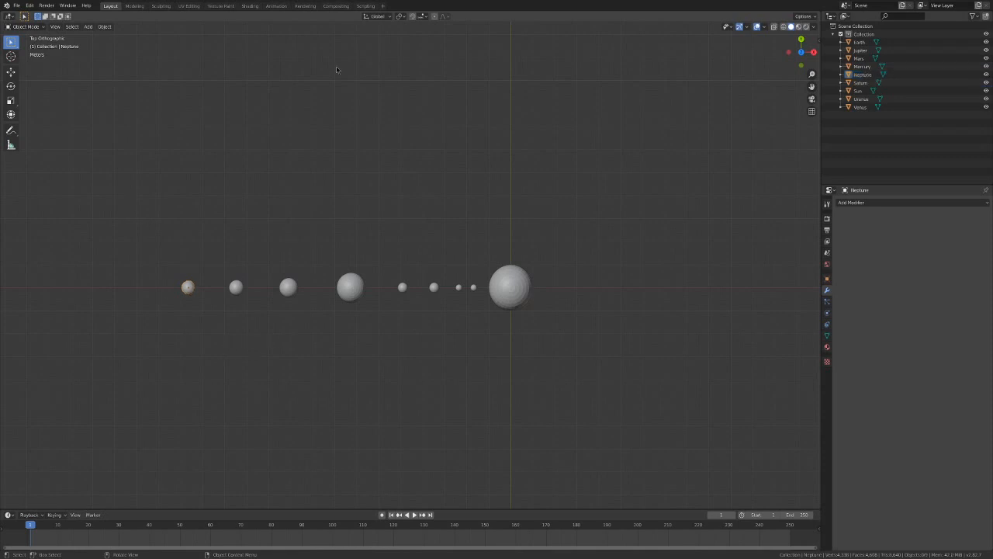
pyautogui.click(529, 299)
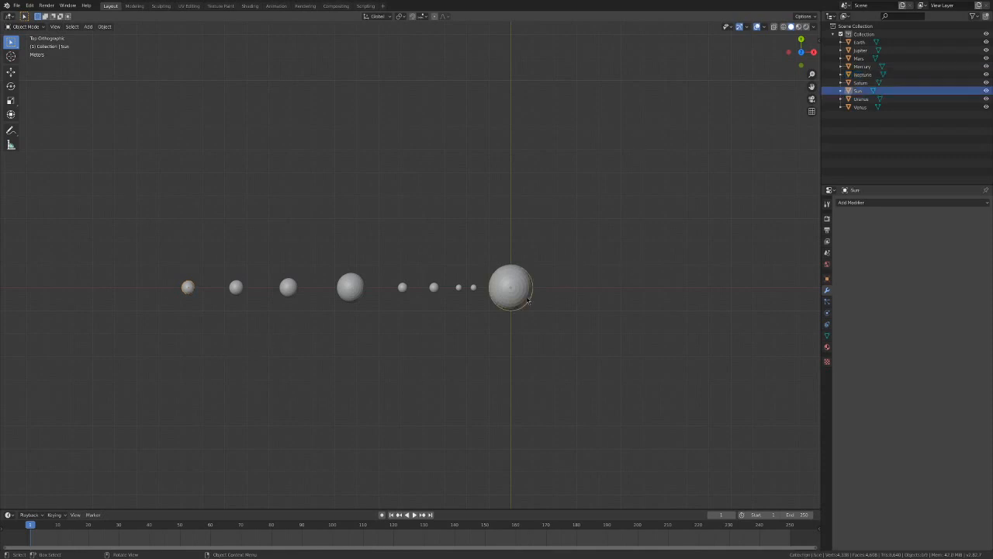
pyautogui.scroll(1, 501, 320)
pyautogui.scroll(-1, 500, 320)
pyautogui.moveTo(101, 214); pyautogui.dragTo(569, 395)
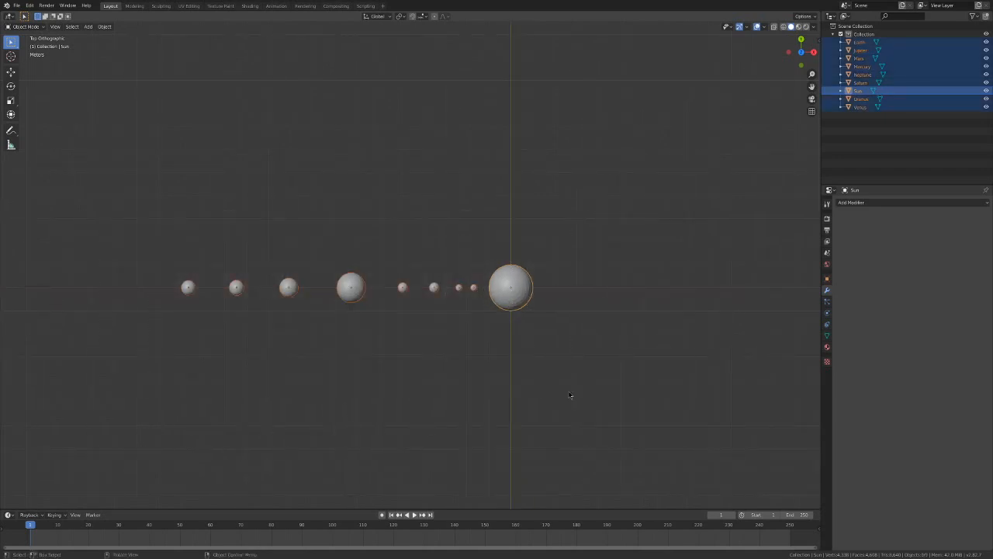
pyautogui.click(567, 391)
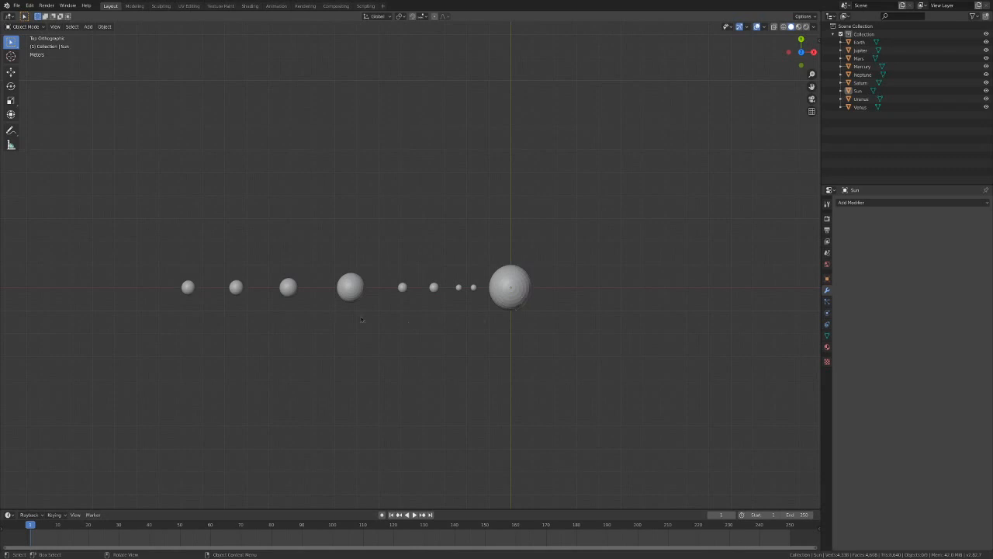
pyautogui.scroll(1, 613, 287)
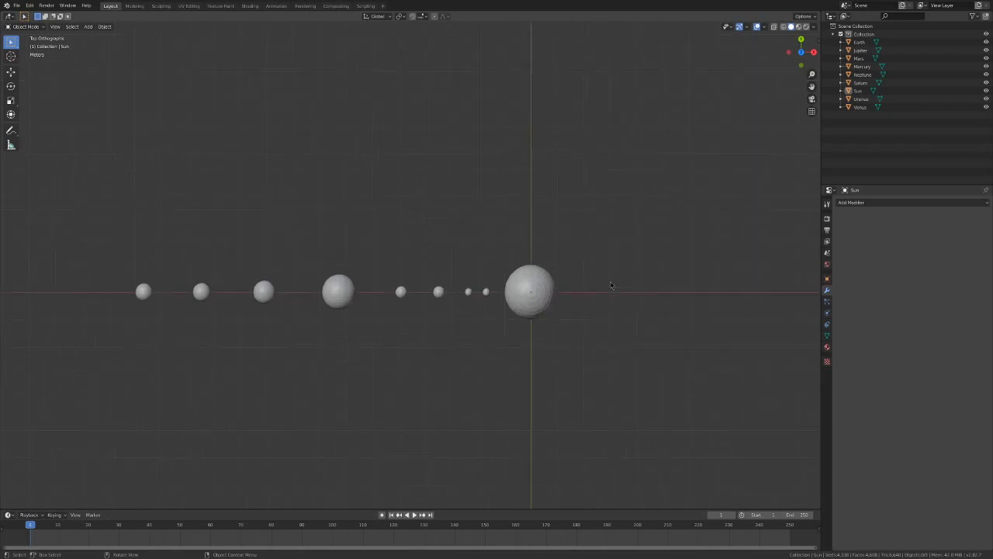
pyautogui.scroll(-2, 635, 318)
pyautogui.keyDown('shift'); pyautogui.moveTo(610, 300); pyautogui.dragTo(547, 304, button='middle'); pyautogui.keyUp('shift')
pyautogui.scroll(1, 485, 294)
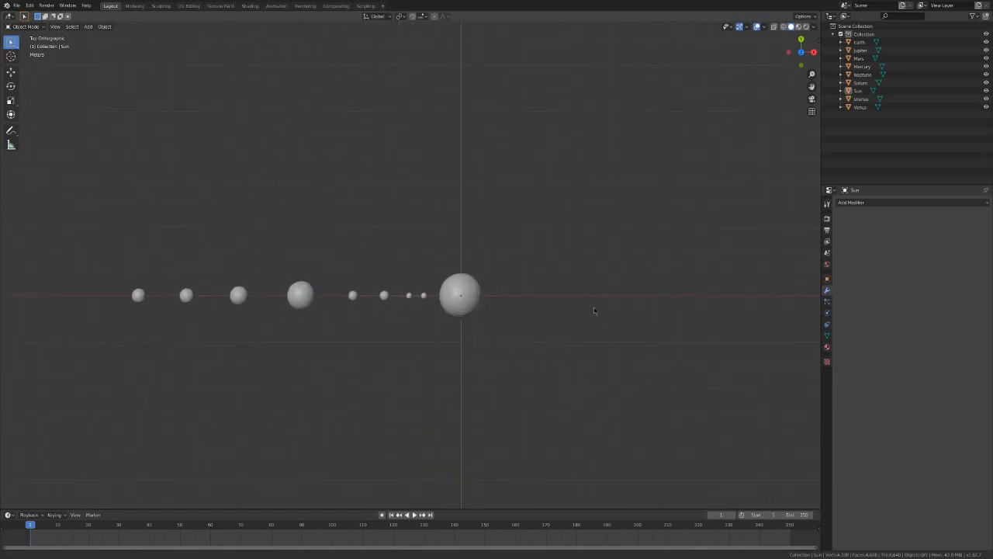
pyautogui.click(464, 294)
pyautogui.click(510, 306)
pyautogui.click(383, 297)
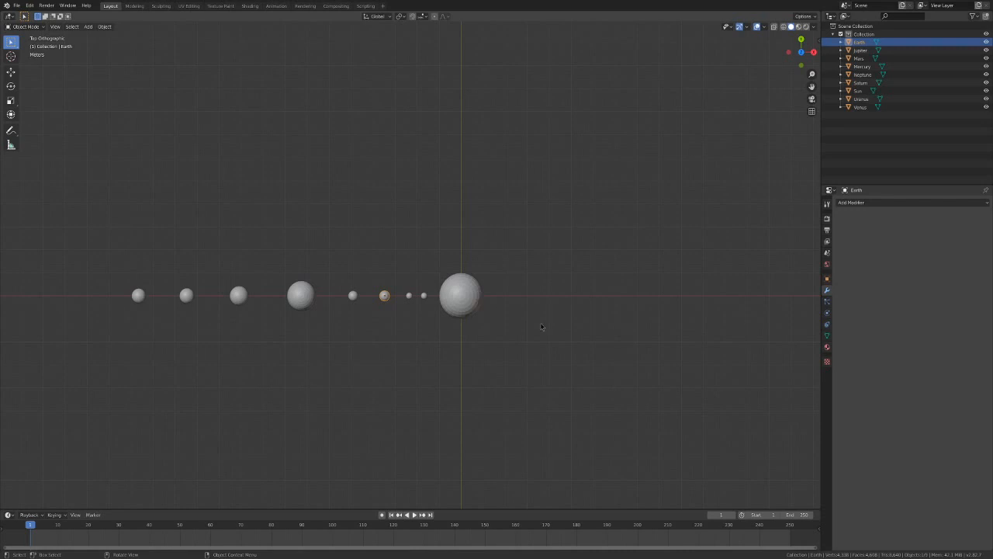
# Enlarge the timeline area below the viewport and leave all objects deselected.
pyautogui.click(416, 316)
pyautogui.click(384, 296)
pyautogui.moveTo(450, 509); pyautogui.dragTo(450, 445)
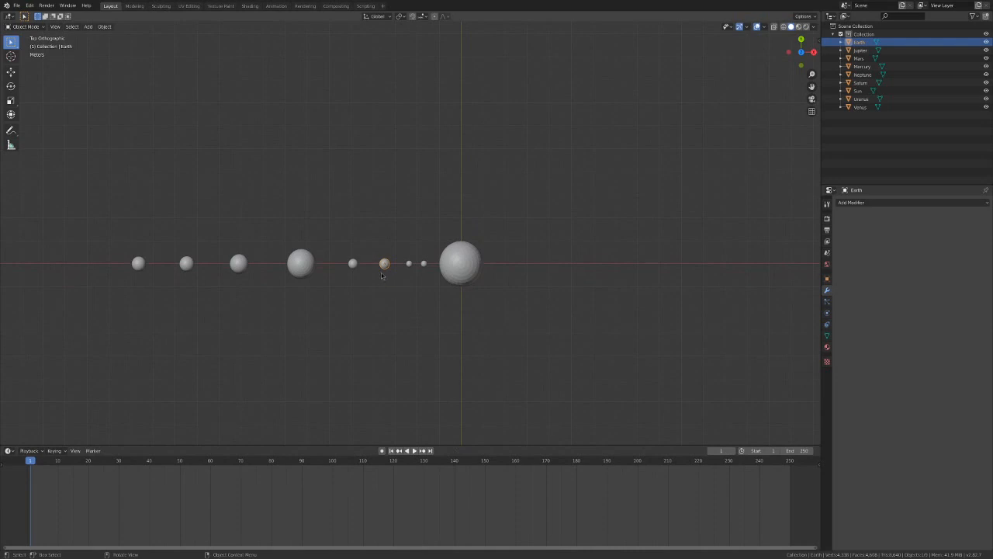
pyautogui.click(406, 284)
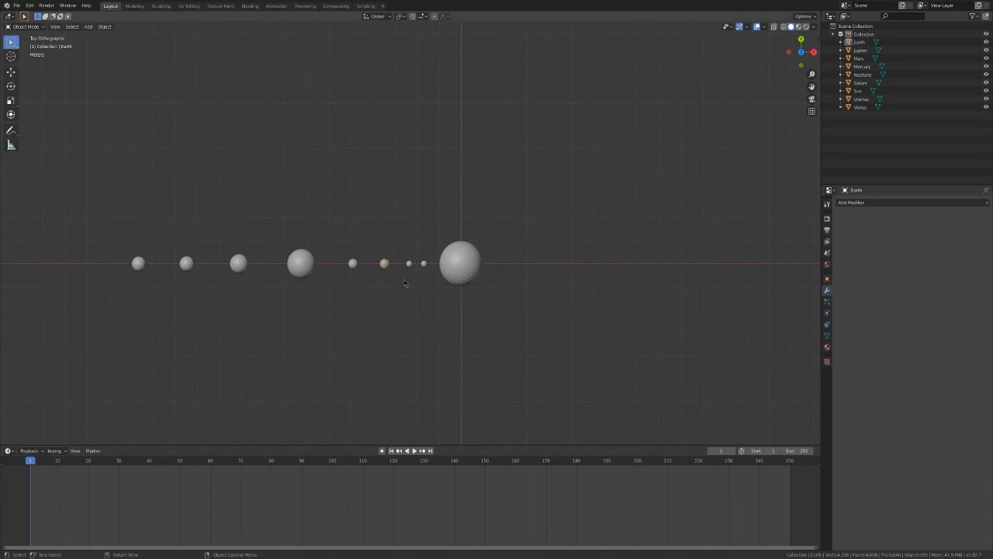
# Try rotating Earth around its own origin, and leave it deselected.
pyautogui.click(389, 268)
pyautogui.press('r')
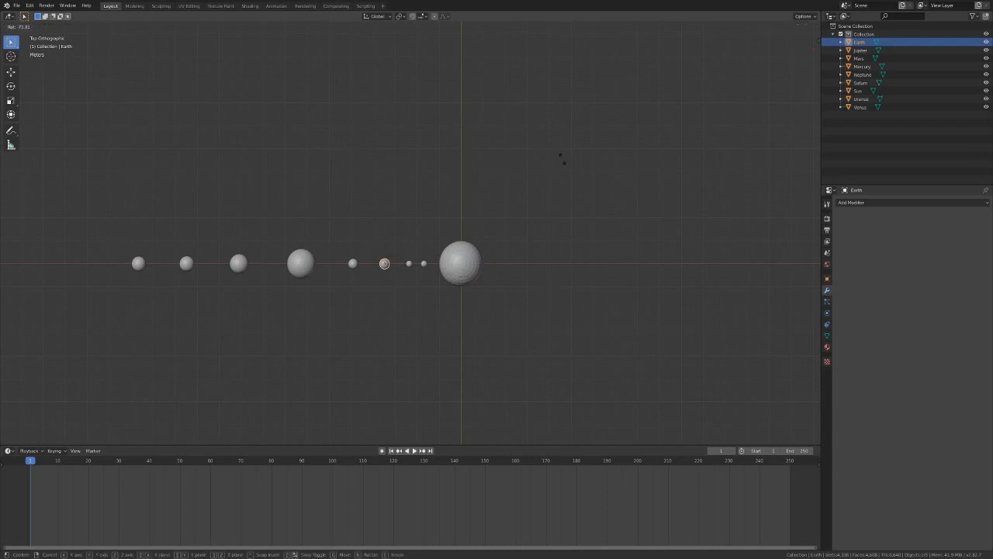
pyautogui.click(562, 215)
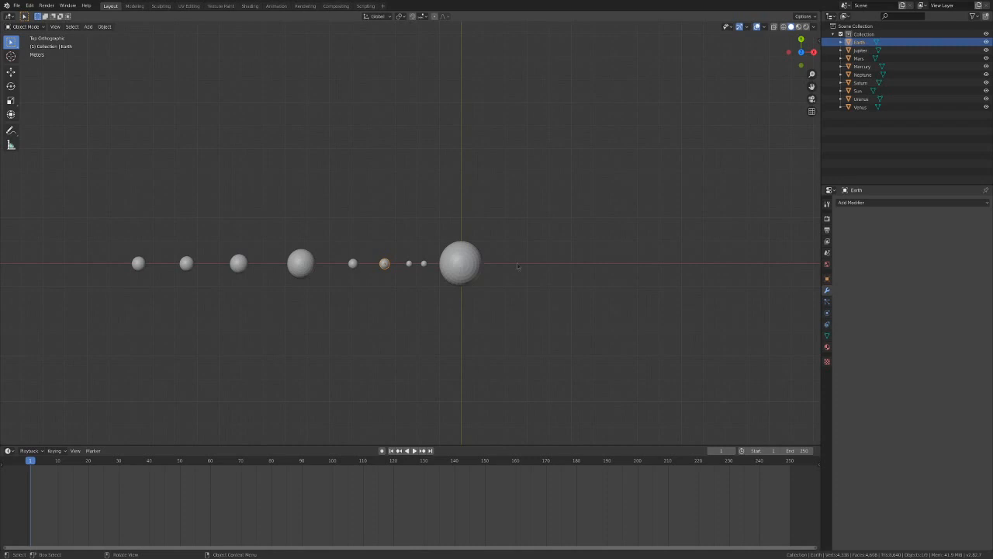
pyautogui.click(578, 266)
# Parent Earth to the Sun as an object.
pyautogui.scroll(1, 534, 283)
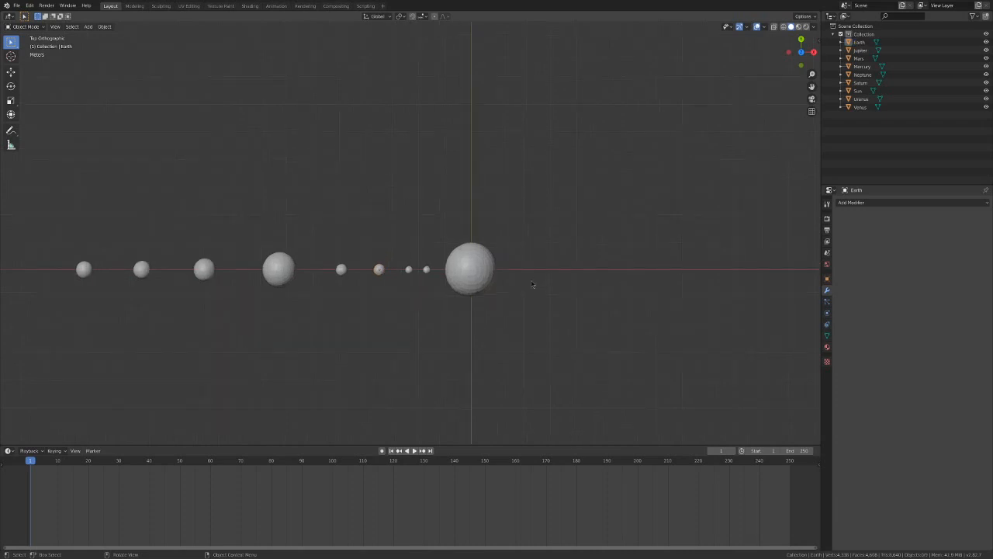
pyautogui.click(379, 270)
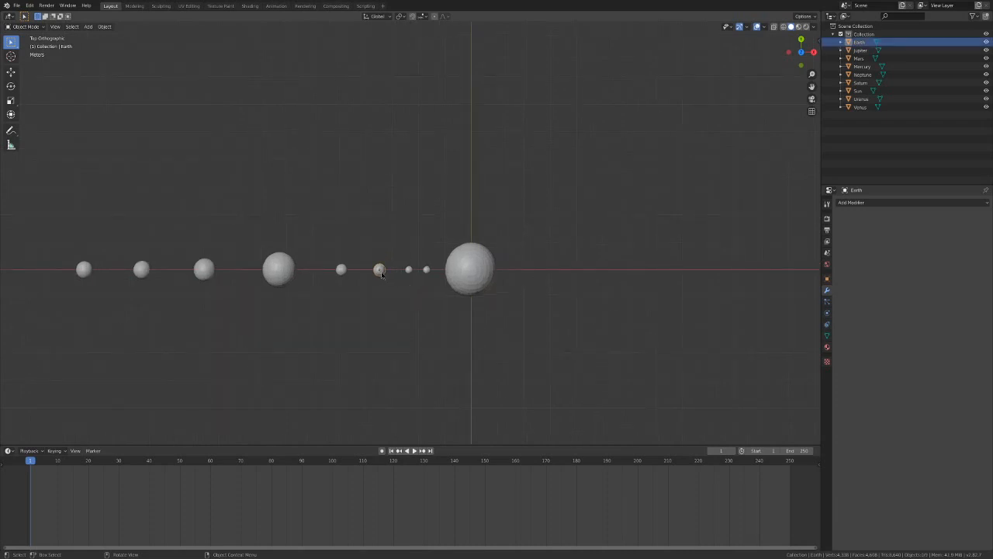
pyautogui.keyDown('shift'); pyautogui.click(473, 268); pyautogui.keyUp('shift')
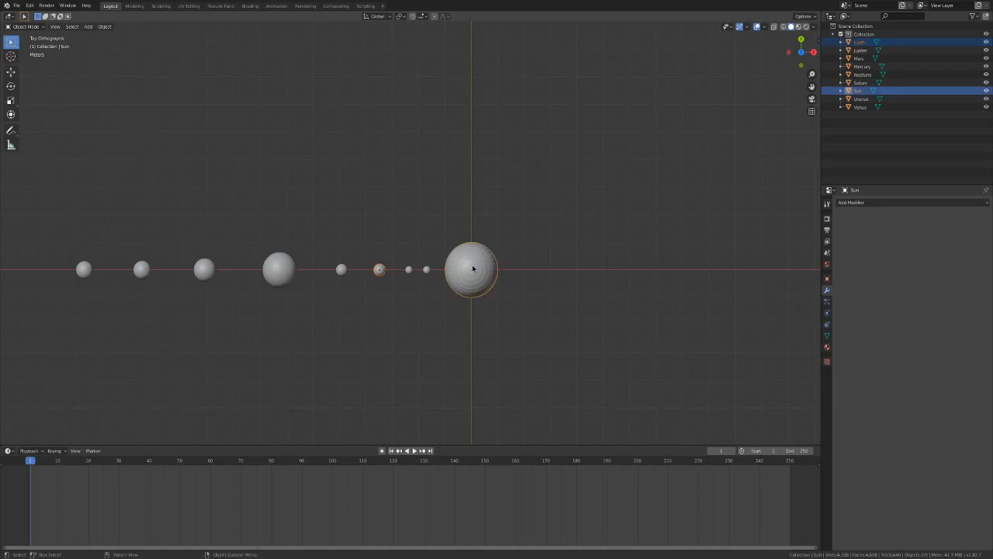
pyautogui.hotkey('ctrl', 'p')
pyautogui.click(473, 267)
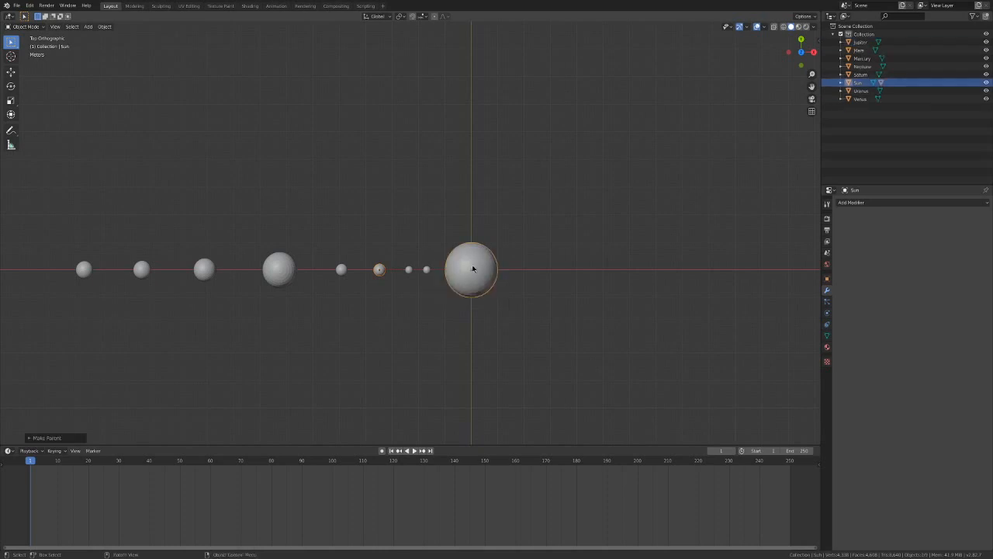
# Try rotating the Sun to test how the parented Earth orbits it, without keeping the rotation.
pyautogui.click(503, 186)
pyautogui.click(494, 264)
pyautogui.press('r')
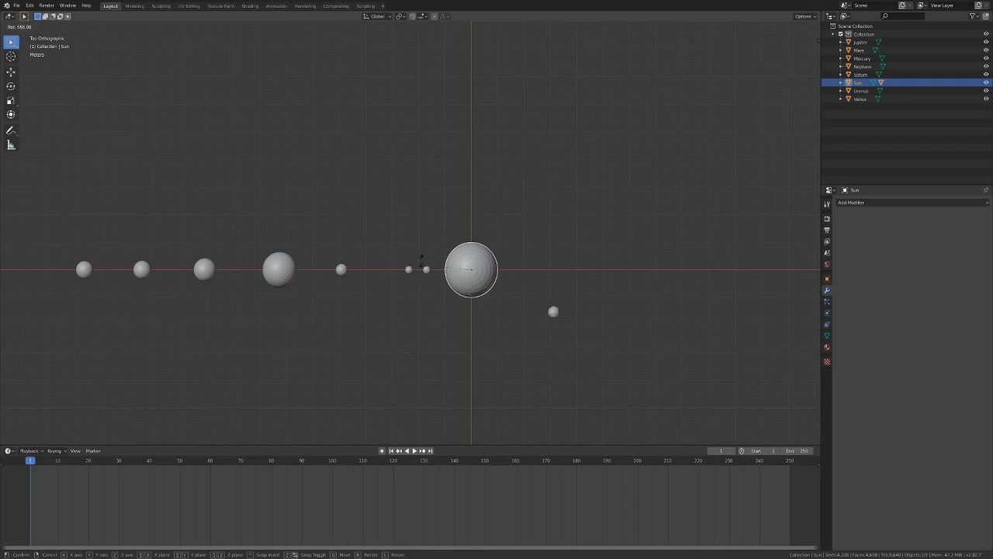
pyautogui.click(559, 217)
pyautogui.click(561, 222)
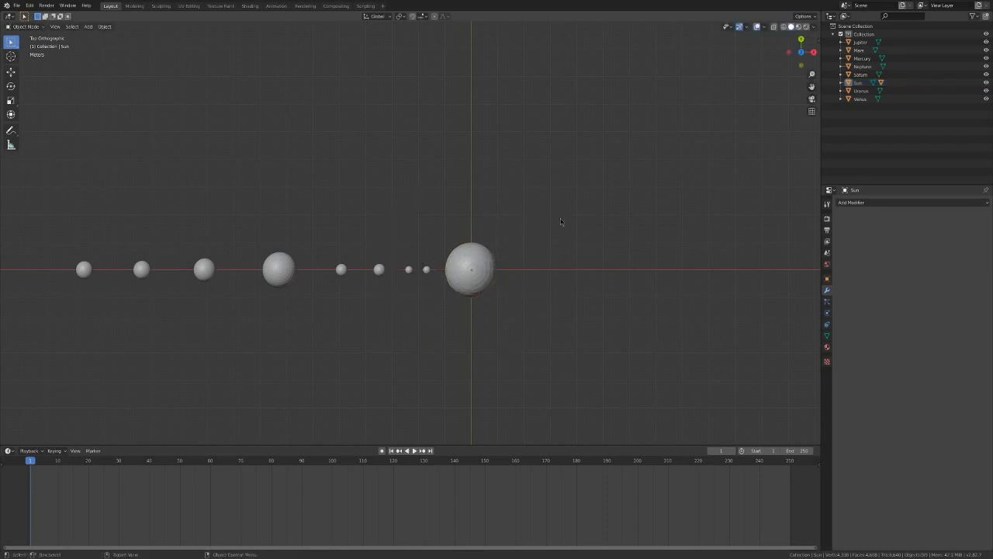
# Undo the parenting of Earth to the Sun and clear the selection.
pyautogui.hotkey('ctrl', 'z')
pyautogui.hotkey('ctrl', 'z')
pyautogui.hotkey('ctrl', 'z')
pyautogui.click(555, 234)
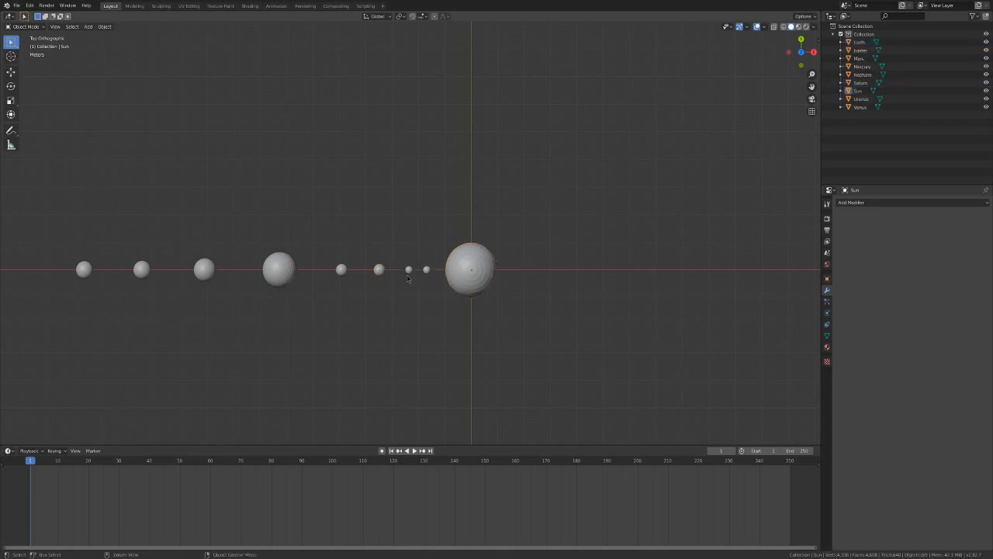
# With Earth selected, examine the Affect Only transform options for origins, locations and parents, and leave Earth deselected.
pyautogui.click(381, 272)
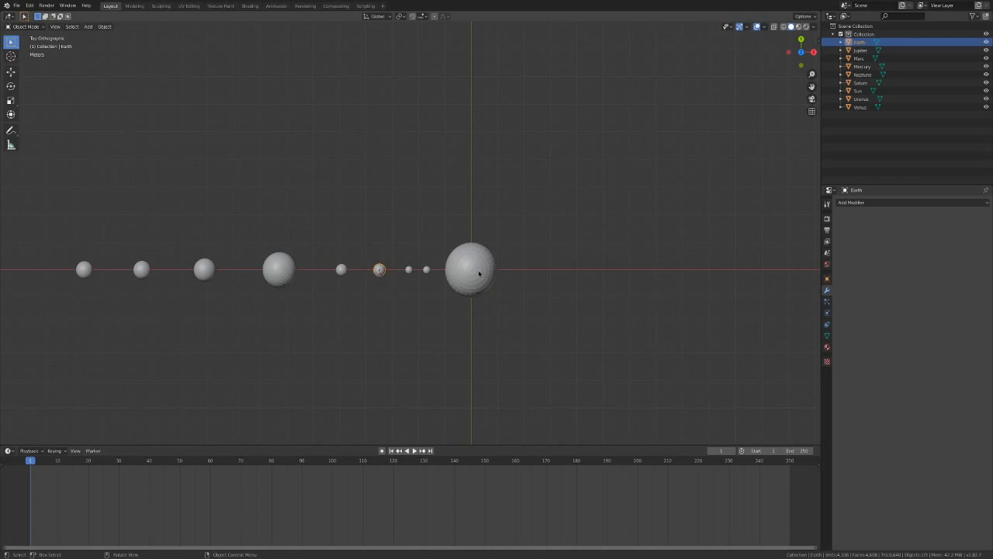
pyautogui.scroll(1, 473, 274)
pyautogui.scroll(-1, 475, 274)
pyautogui.scroll(1, 435, 315)
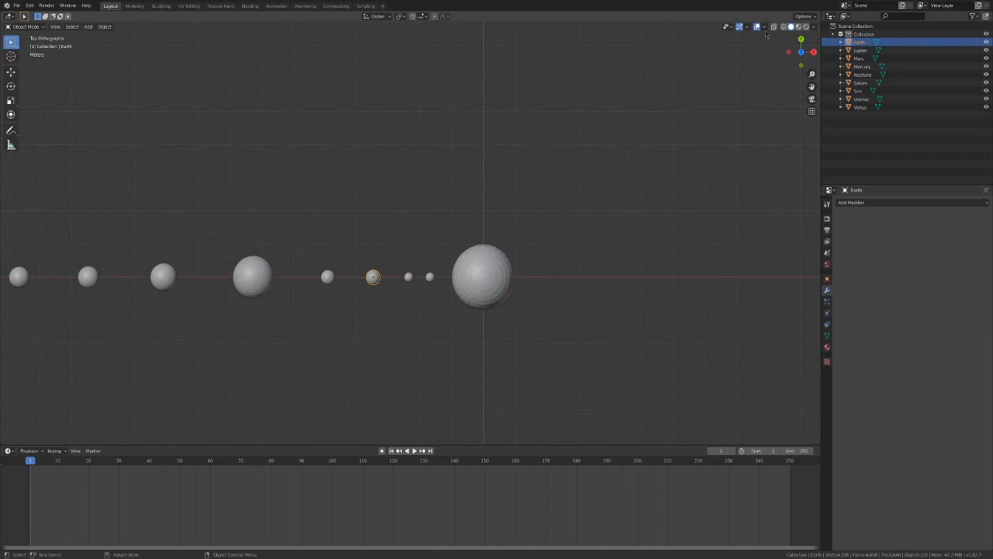
pyautogui.click(803, 17)
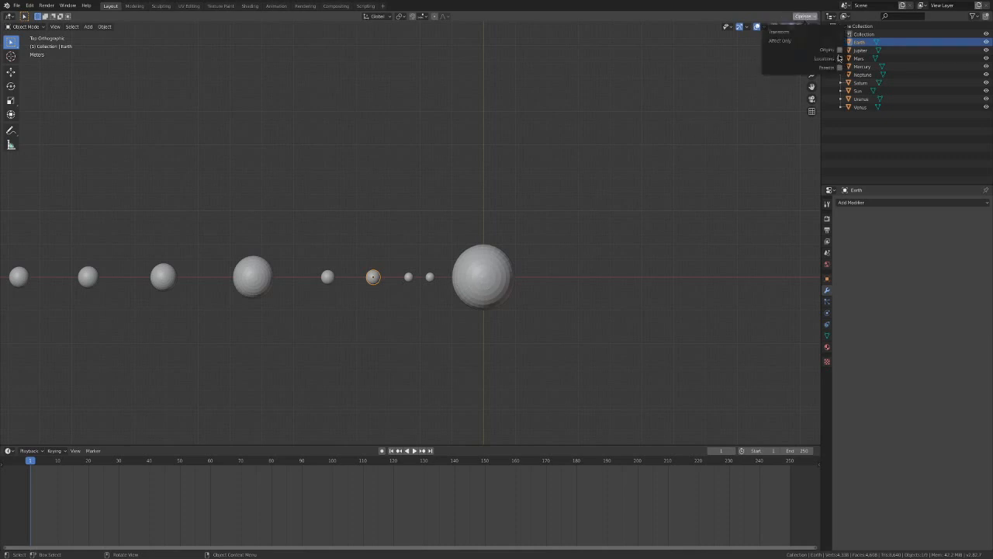
pyautogui.click(405, 256)
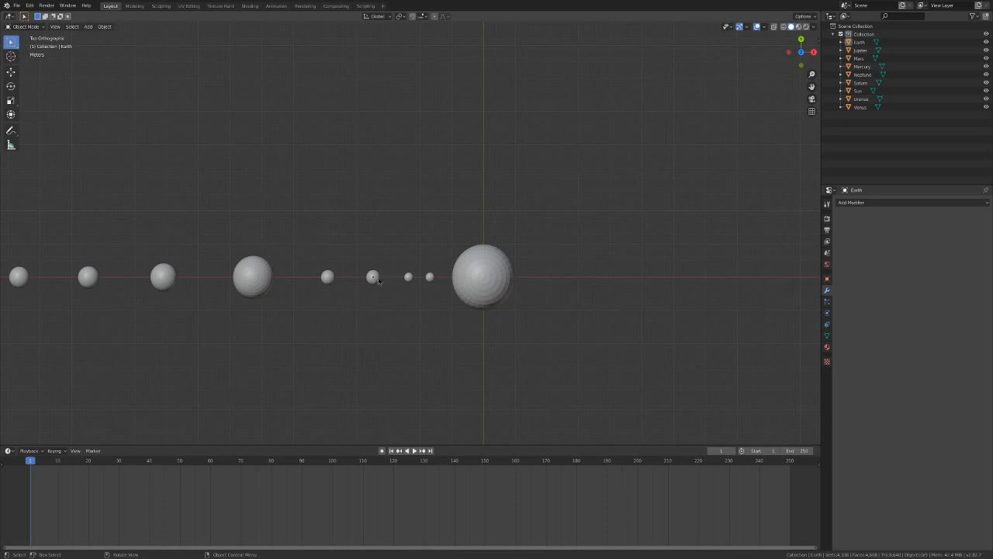
pyautogui.click(376, 280)
pyautogui.click(411, 281)
pyautogui.click(430, 280)
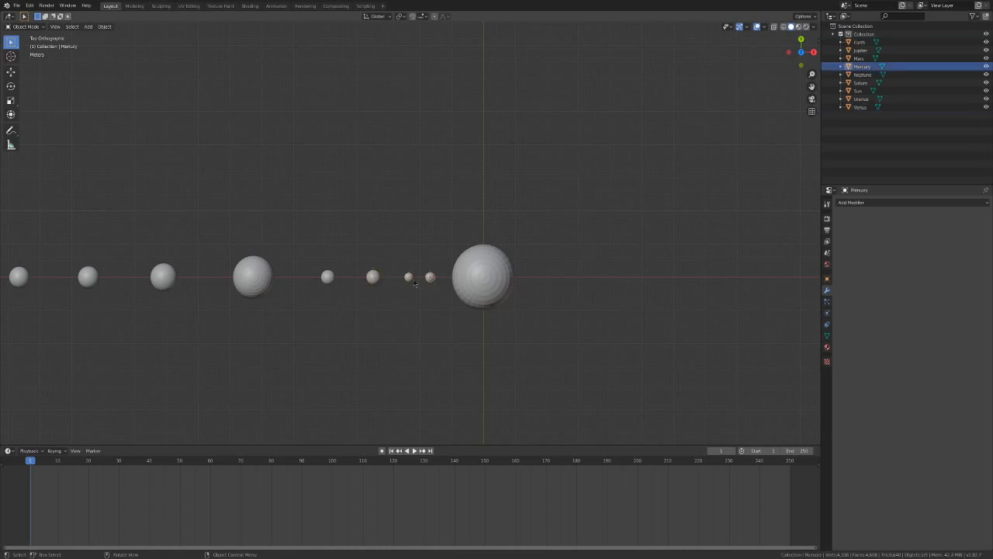
pyautogui.click(375, 281)
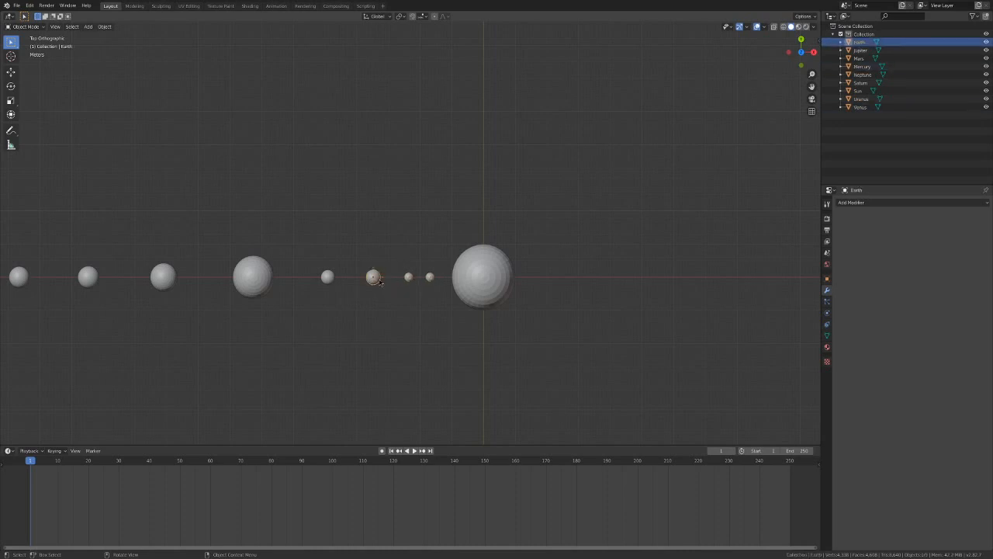
pyautogui.press('g')
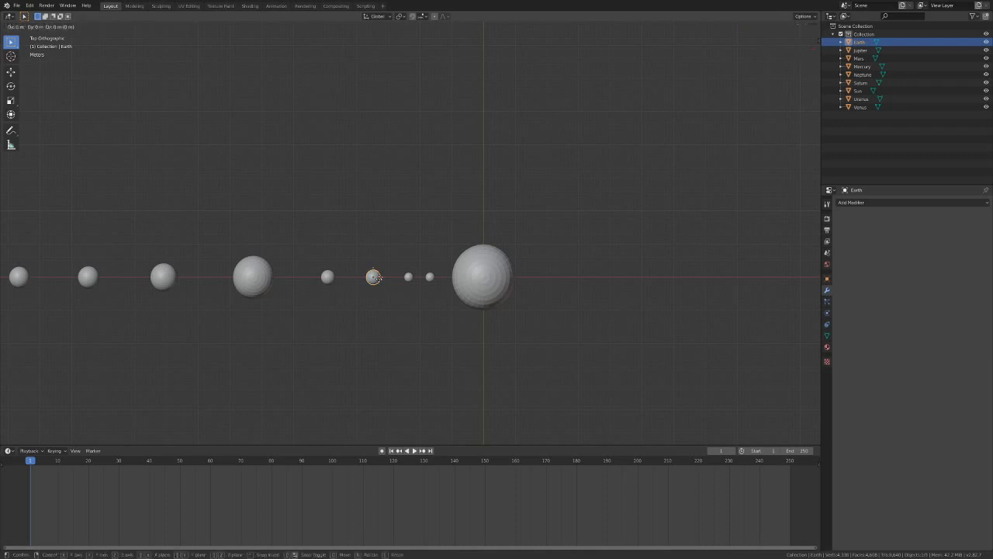
pyautogui.press('x')
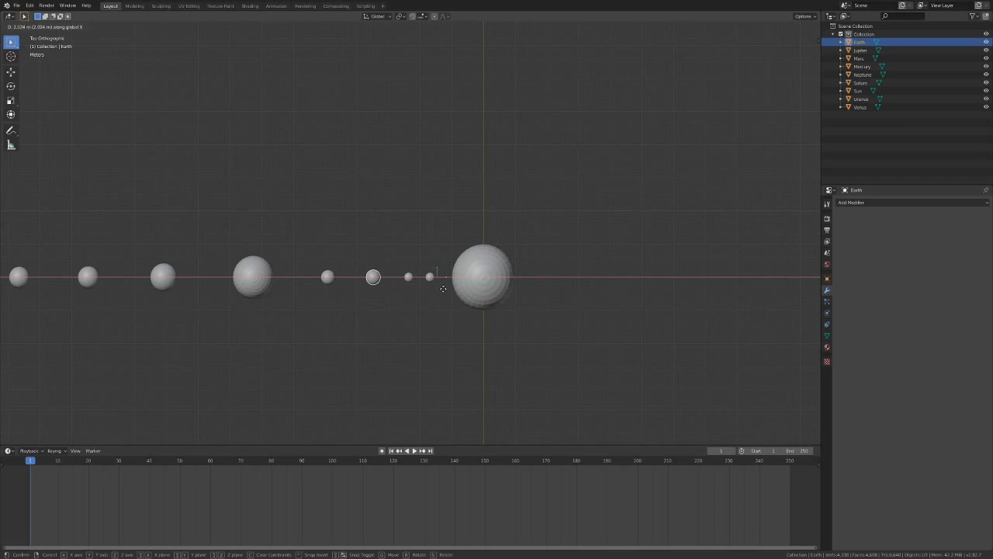
pyautogui.press('ctrl')
pyautogui.rightClick(402, 268)
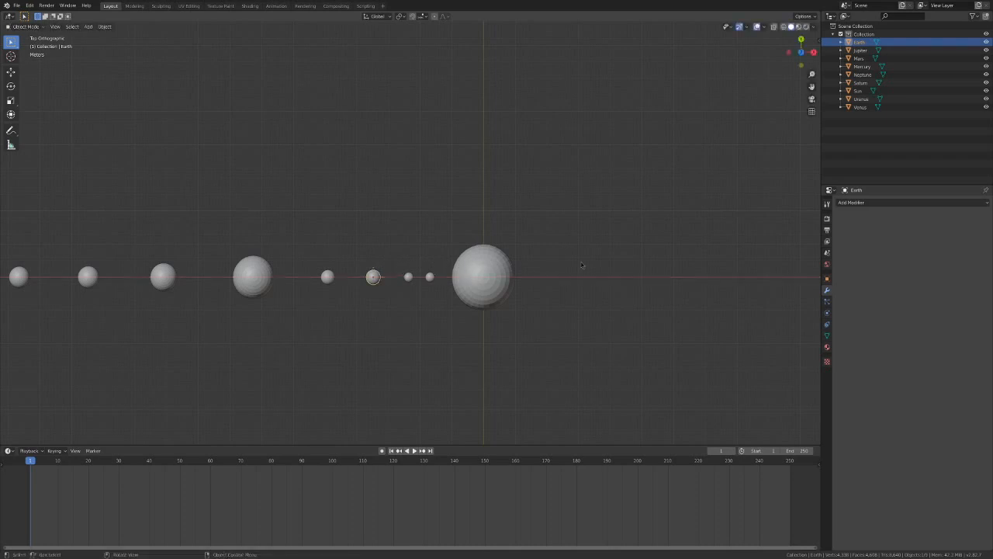
# Display Earth's object properties and check its X location.
pyautogui.click(826, 278)
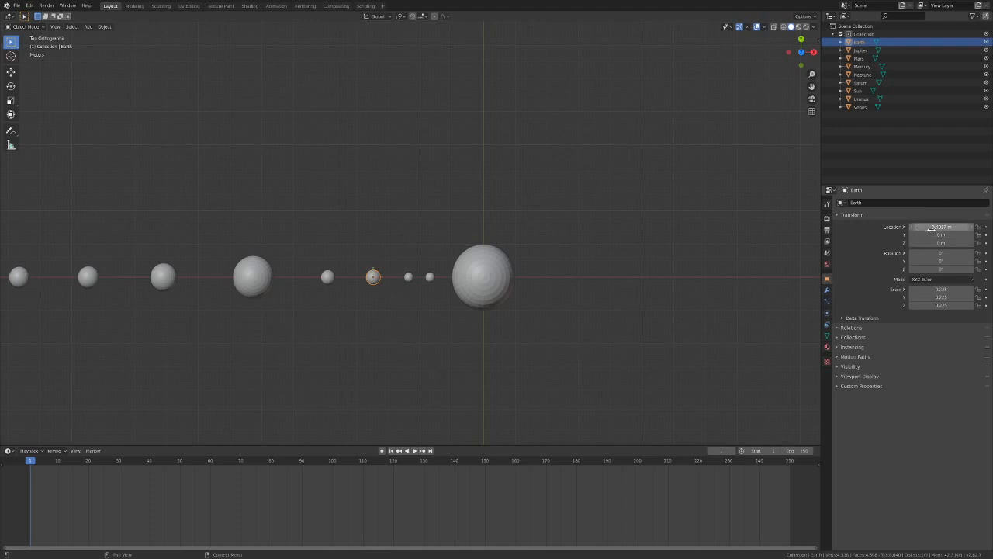
pyautogui.moveTo(934, 227)
pyautogui.mouseDown()
pyautogui.moveTo(992, 226)
pyautogui.moveTo(859, 227)
pyautogui.moveTo(934, 226)
pyautogui.mouseUp()
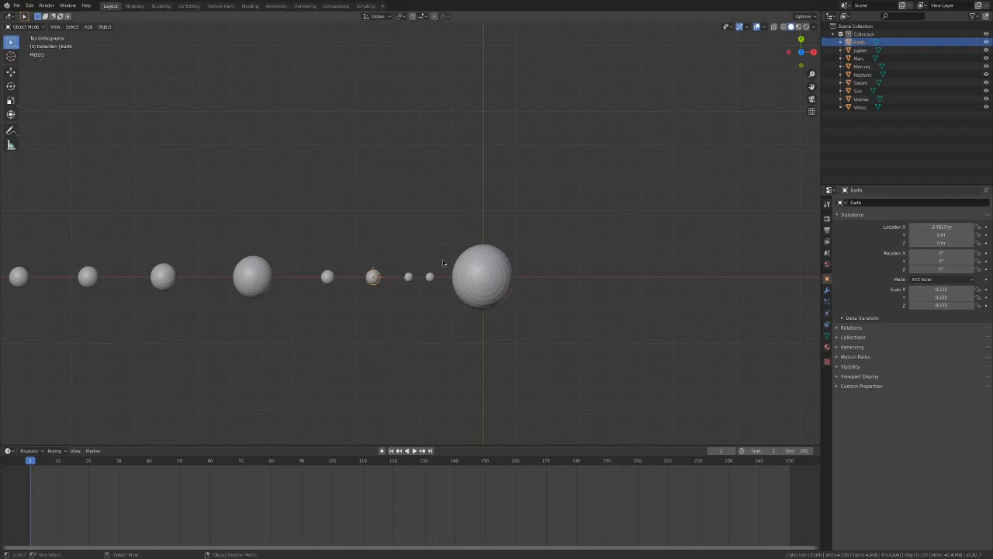
pyautogui.scroll(2, 403, 223)
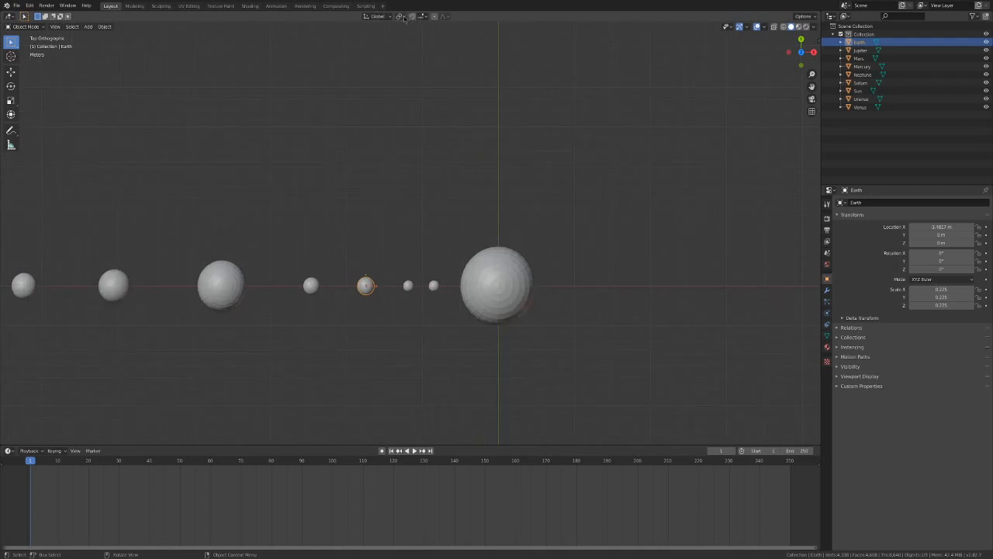
# Set transforms to affect only origins and keep Earth selected.
pyautogui.click(805, 17)
pyautogui.click(803, 15)
pyautogui.click(839, 50)
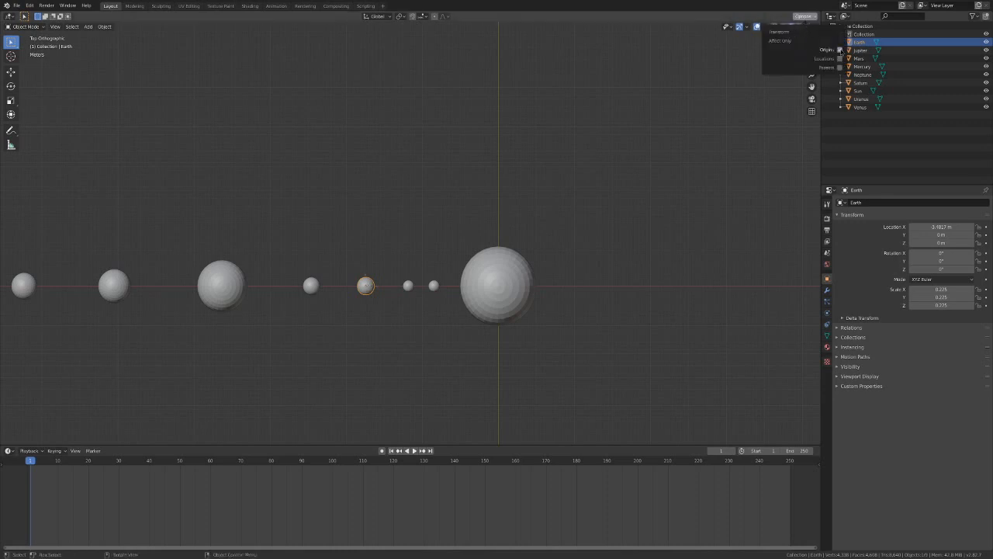
pyautogui.click(500, 149)
pyautogui.click(371, 285)
pyautogui.scroll(1, 374, 278)
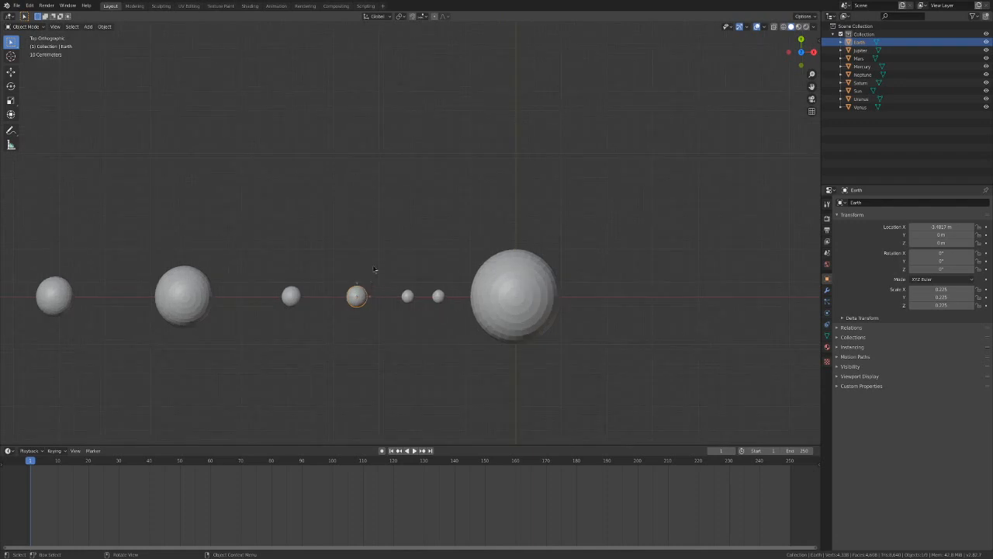
# Set the snap target to Vertex and move Earth's origin along X to the Sun's centre at 0 m.
pyautogui.click(423, 17)
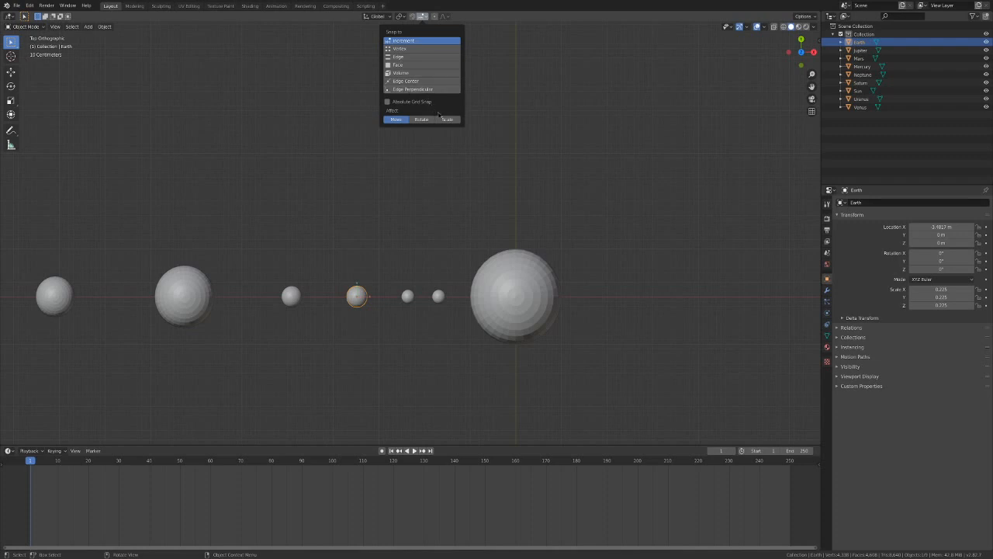
pyautogui.click(407, 48)
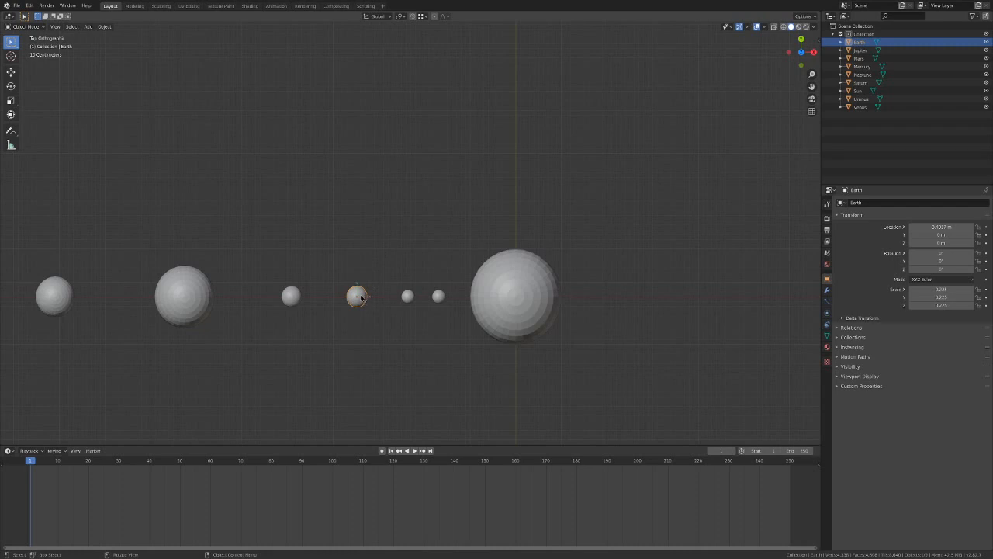
pyautogui.press('g')
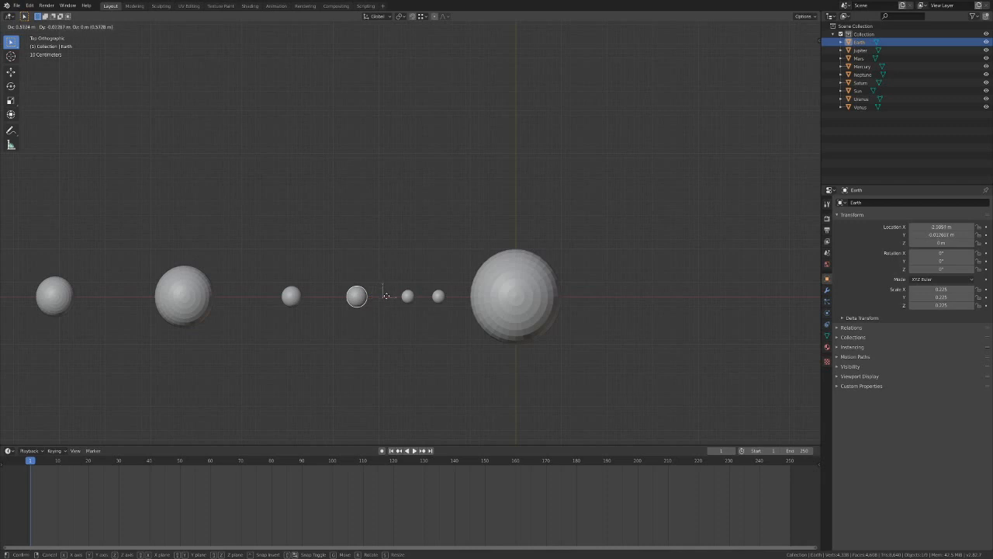
pyautogui.press('x')
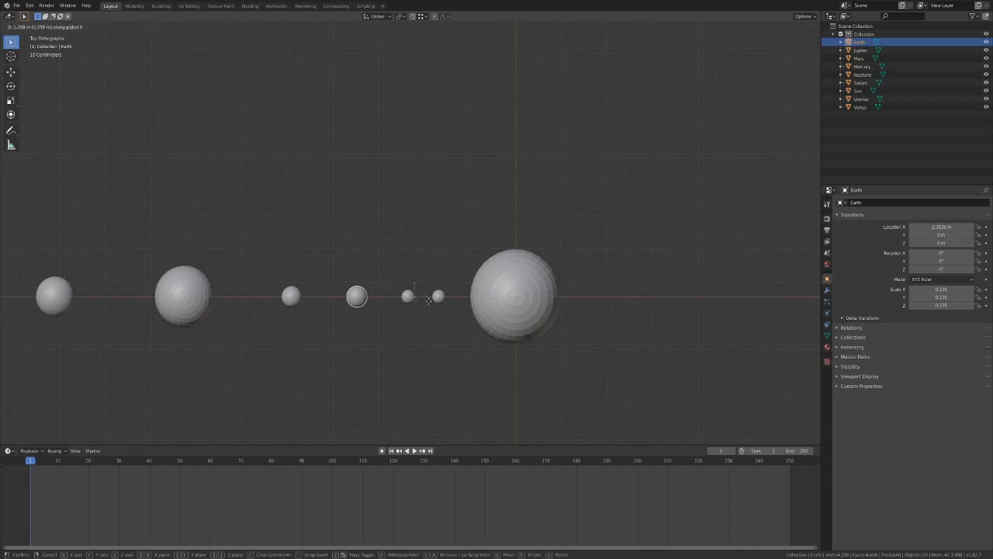
pyautogui.click(516, 305)
pyautogui.click(576, 312)
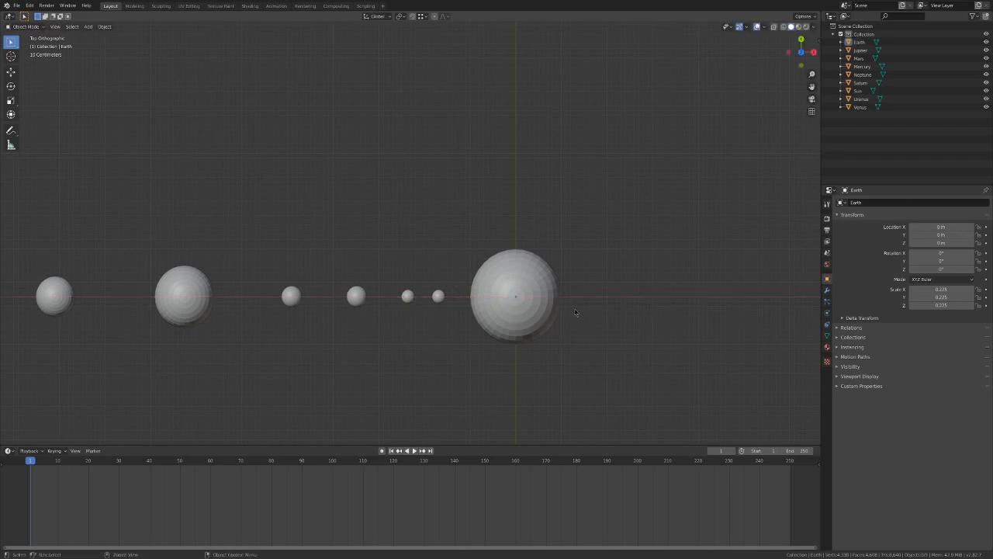
# Move Venus's origin along X, snapping it to the Sun's centre at 0 m.
pyautogui.click(411, 300)
pyautogui.press('g')
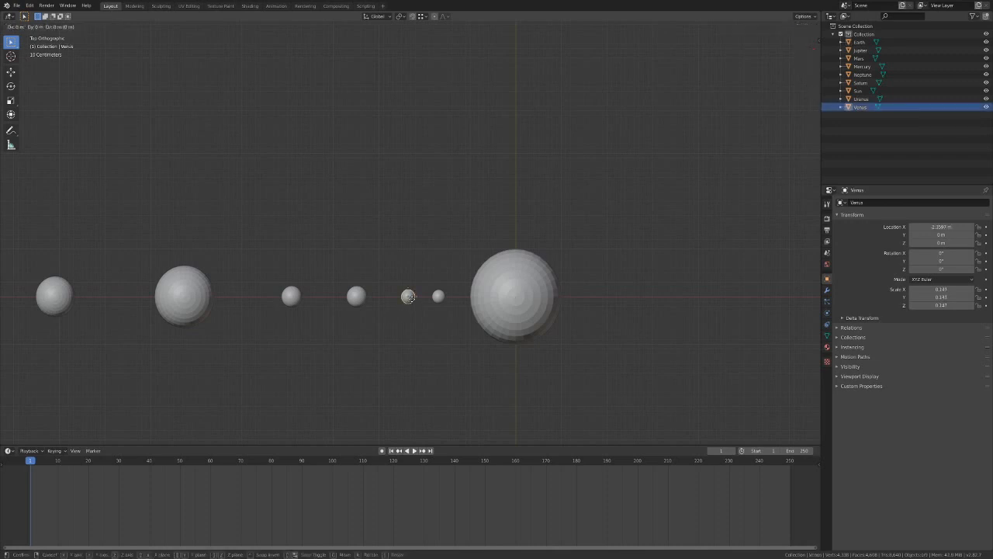
pyautogui.press('x')
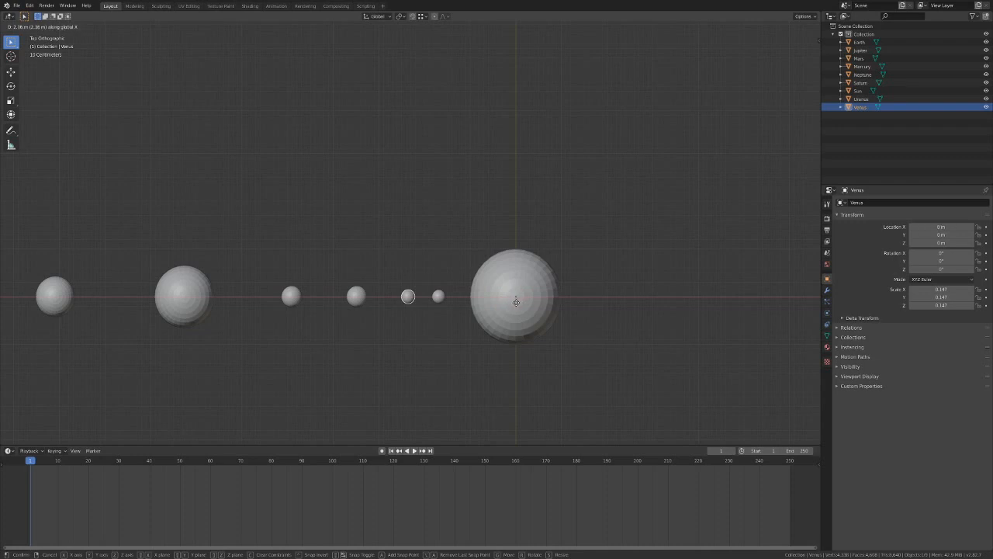
pyautogui.click(515, 305)
# Move Mercury's origin along X, snapping it to the Sun's centre at 0 m, and clear the selection.
pyautogui.click(437, 299)
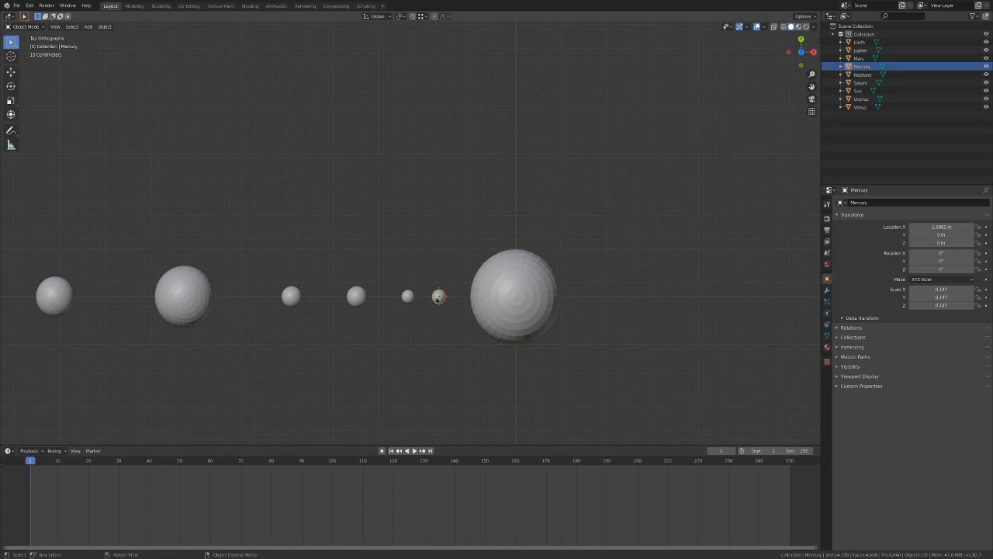
pyautogui.press('g')
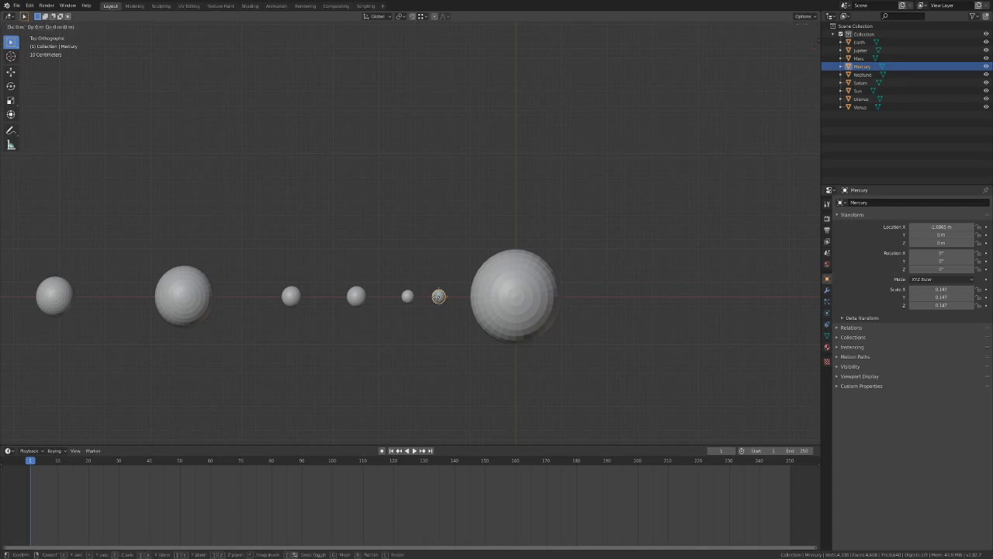
pyautogui.press('x')
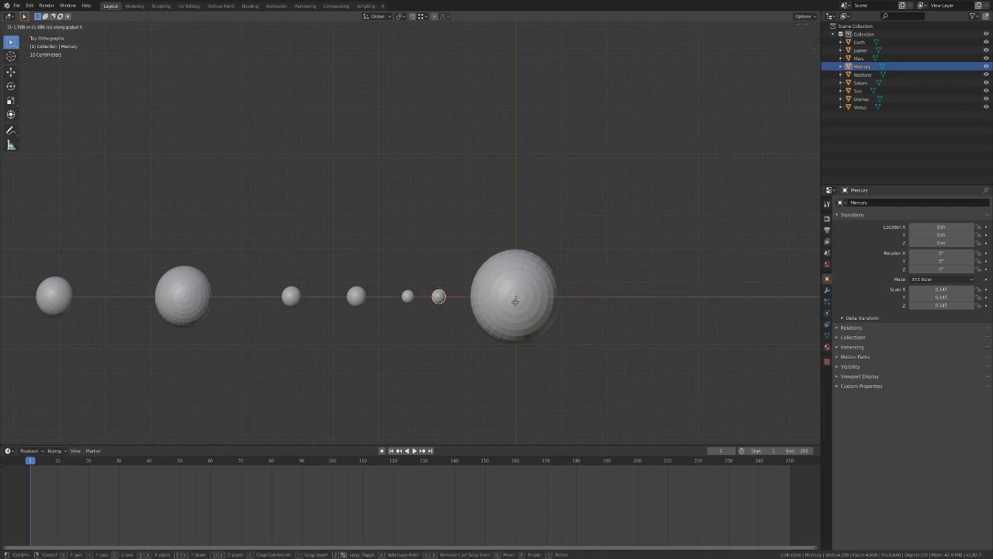
pyautogui.click(516, 302)
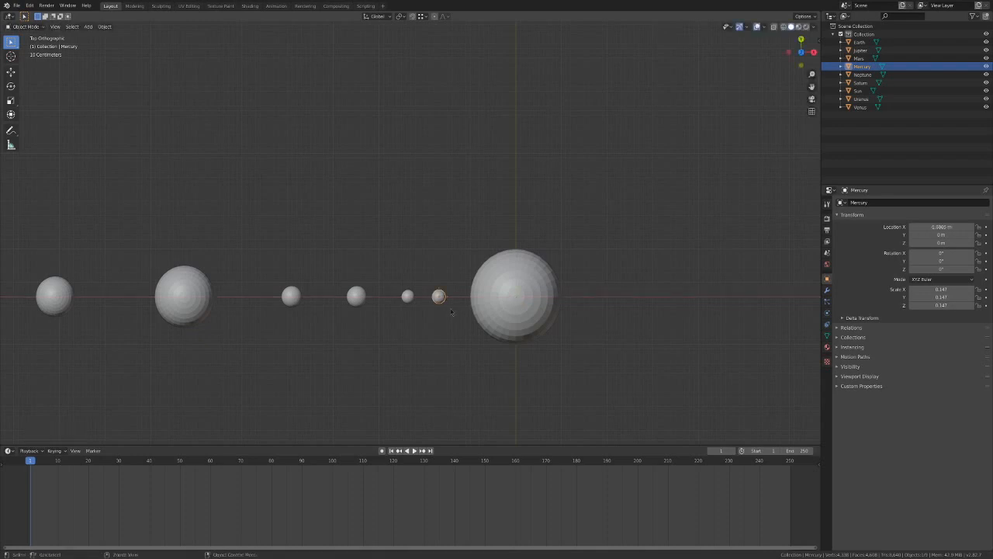
pyautogui.press('g')
pyautogui.press('x')
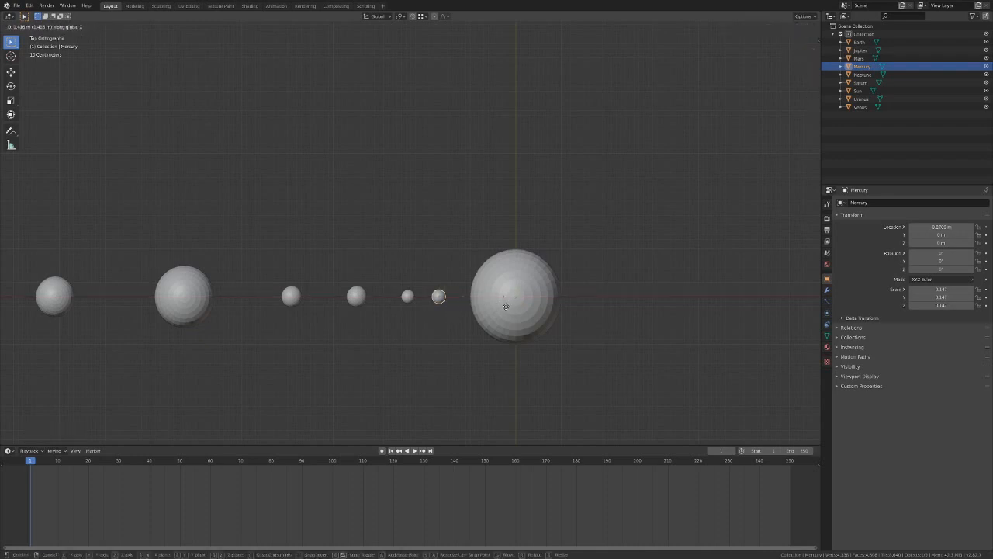
pyautogui.click(515, 304)
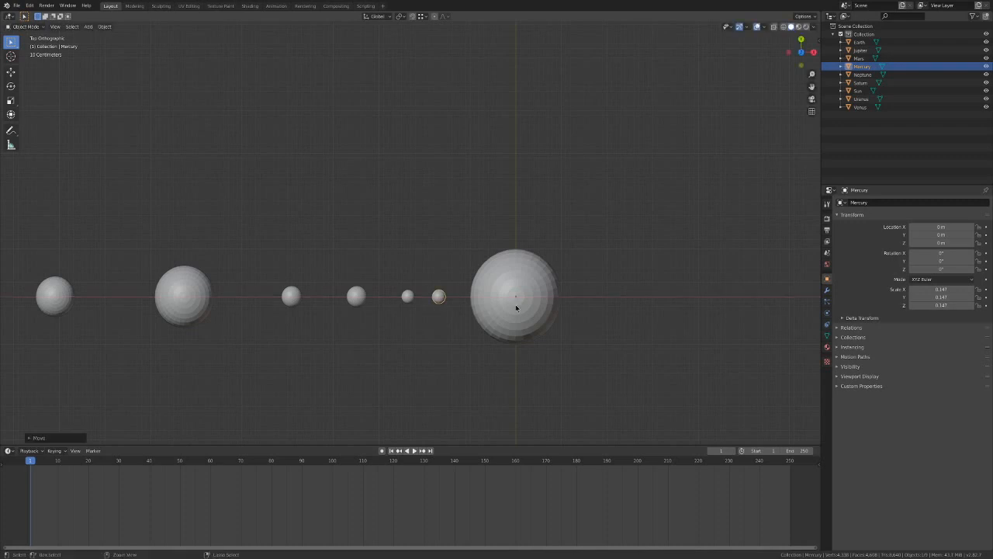
pyautogui.scroll(-1, 434, 323)
pyautogui.click(423, 325)
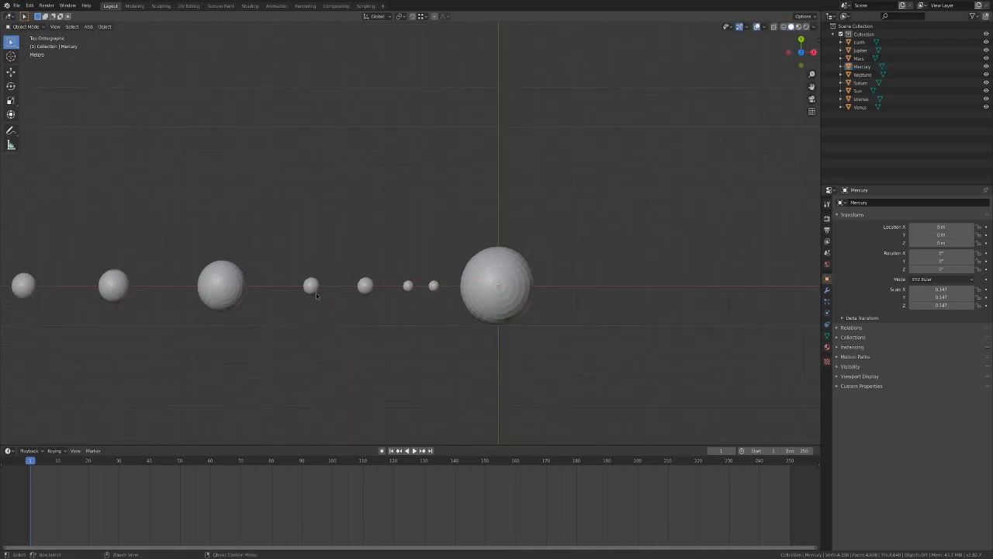
# Move Mars's origin along X, snapping it to the Sun's centre at 0 m, and clear the selection.
pyautogui.click(311, 287)
pyautogui.press('g')
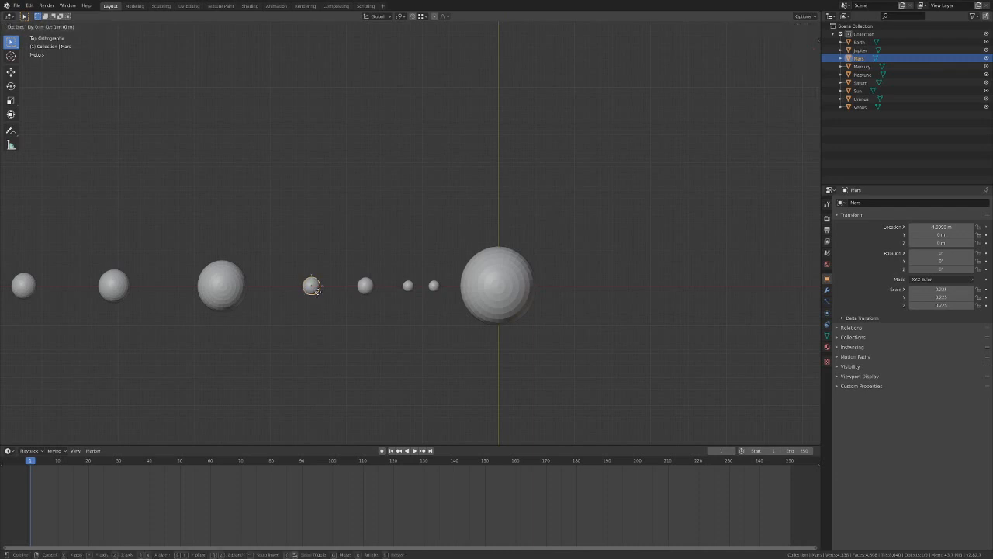
pyautogui.rightClick(313, 288)
pyautogui.click(802, 16)
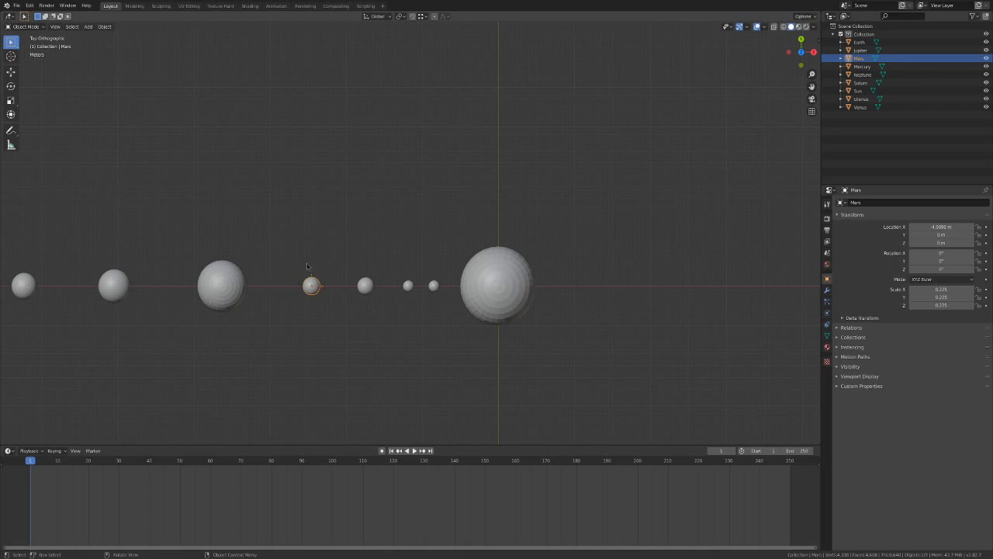
pyautogui.press('g')
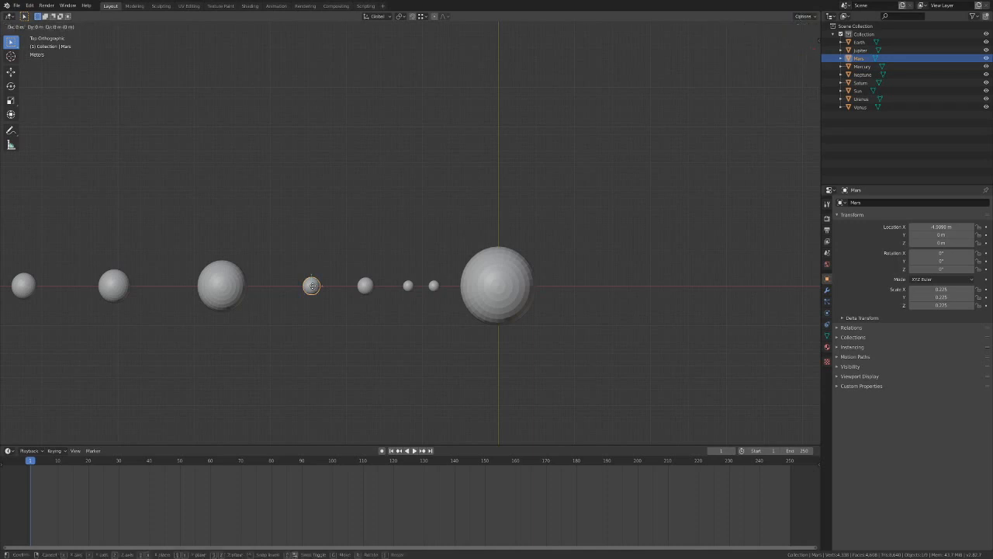
pyautogui.press('x')
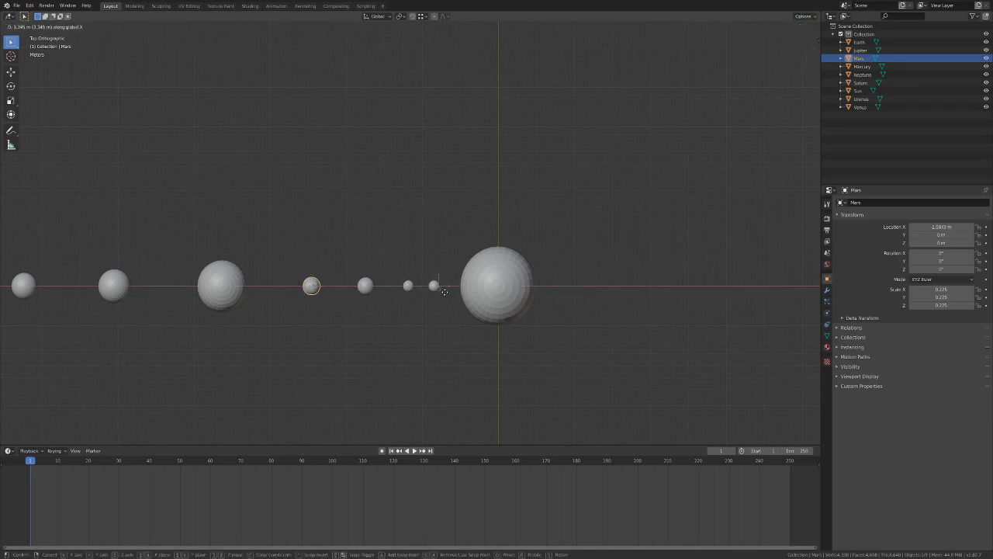
pyautogui.click(498, 288)
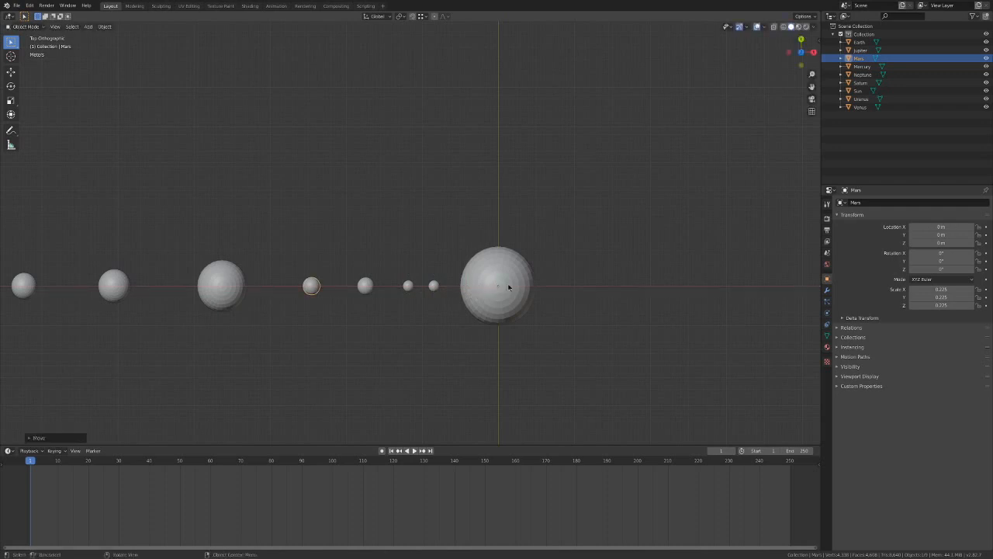
pyautogui.click(425, 322)
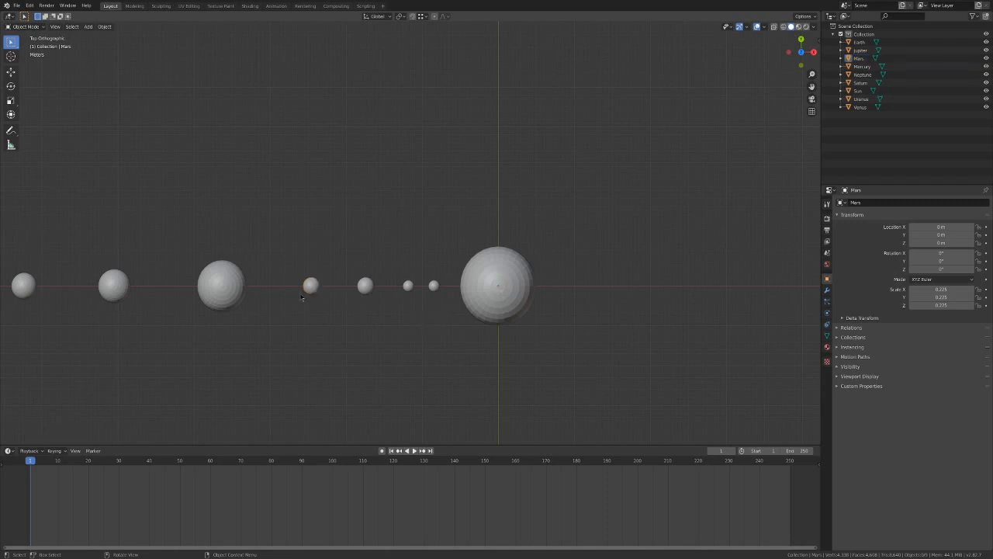
# Turn on vertex snapping and move Jupiter's origin freely onto a vertex at the top of the Sun, at X 0 m and Z 1 m.
pyautogui.click(238, 287)
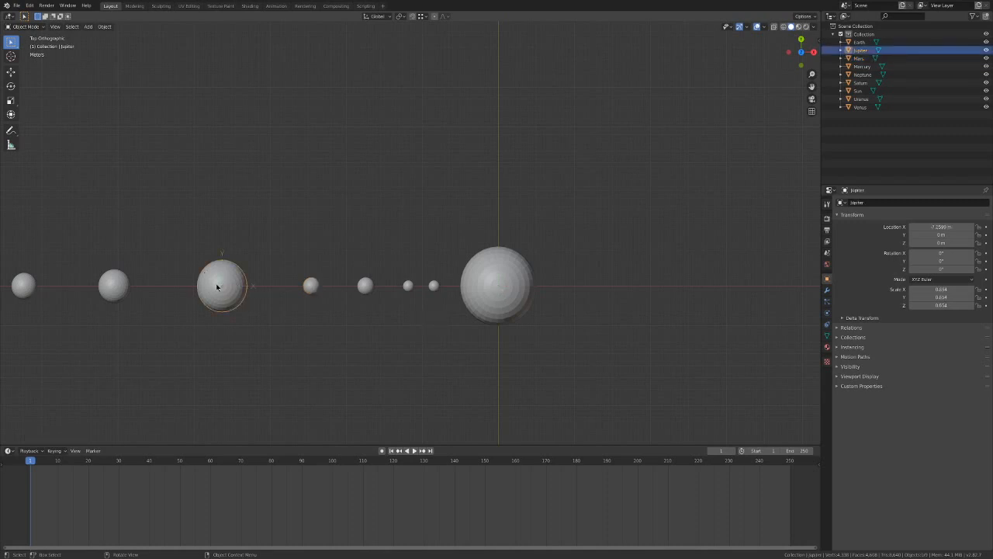
pyautogui.click(423, 17)
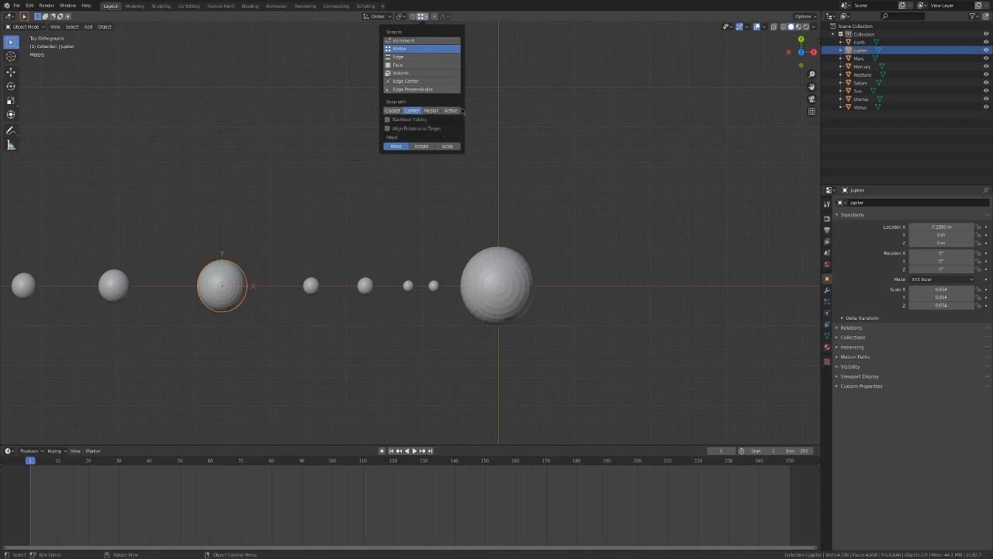
pyautogui.click(412, 16)
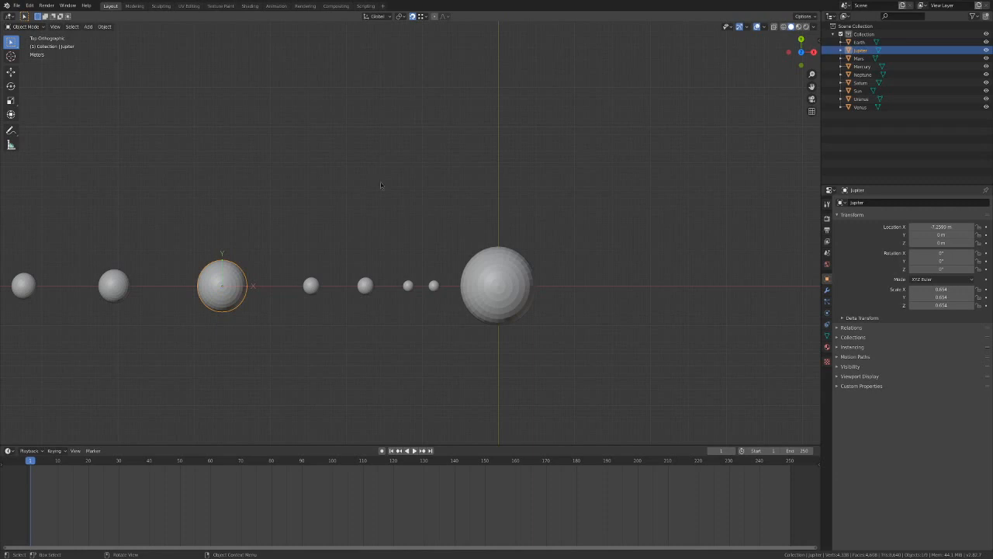
pyautogui.click(412, 17)
pyautogui.click(412, 16)
pyautogui.press('g')
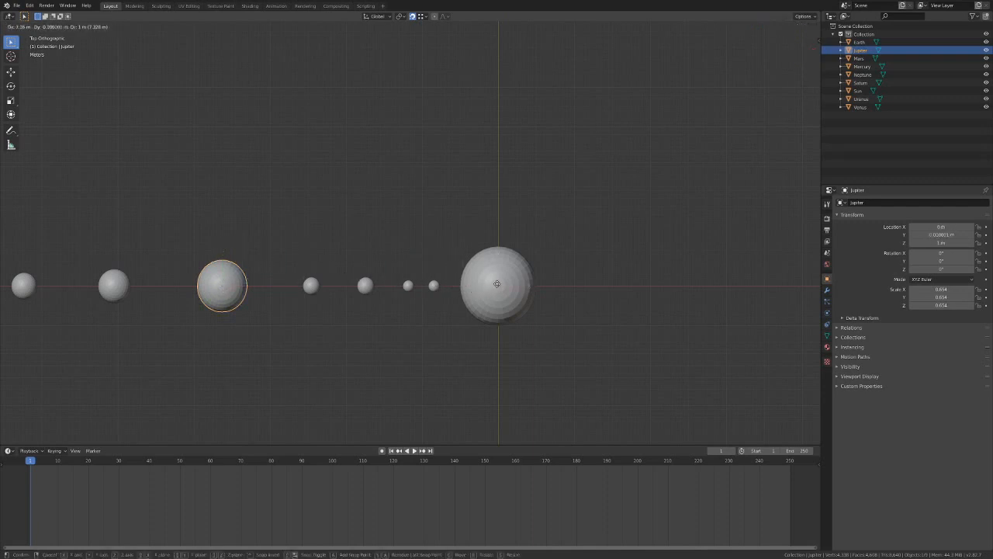
pyautogui.click(496, 284)
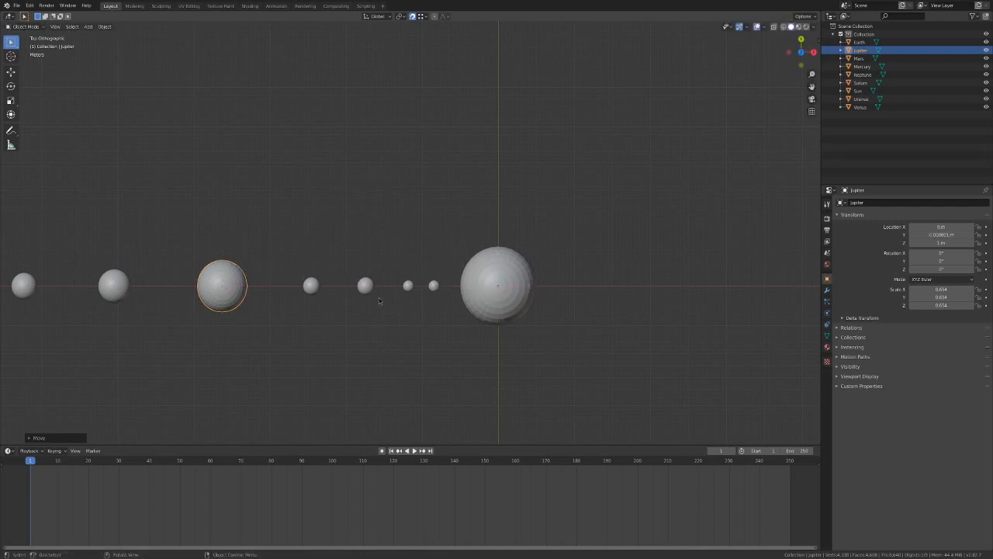
# Move the origins of Saturn and Uranus freely onto the vertex at the top of the Sun, at X 0 m and Z 1 m.
pyautogui.click(121, 286)
pyautogui.press('g')
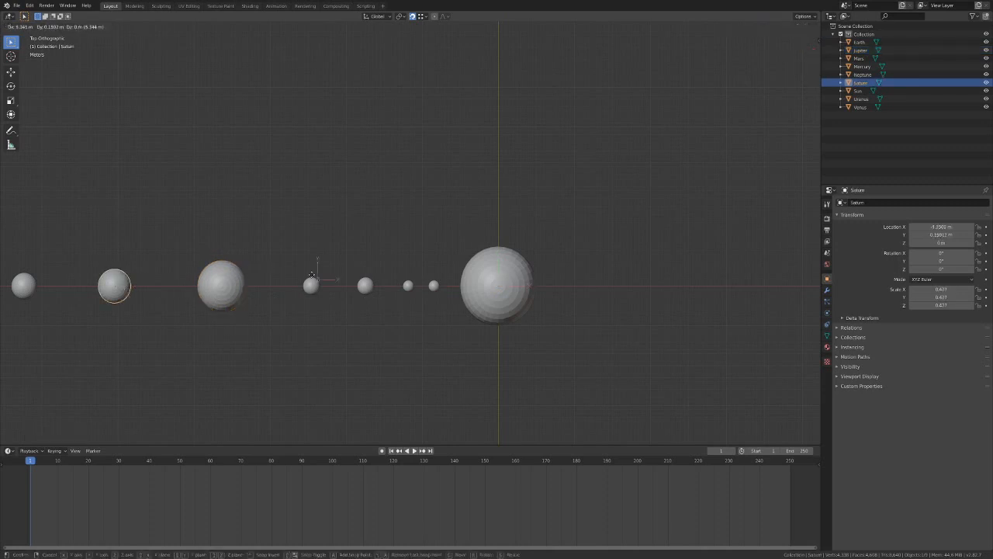
pyautogui.click(497, 287)
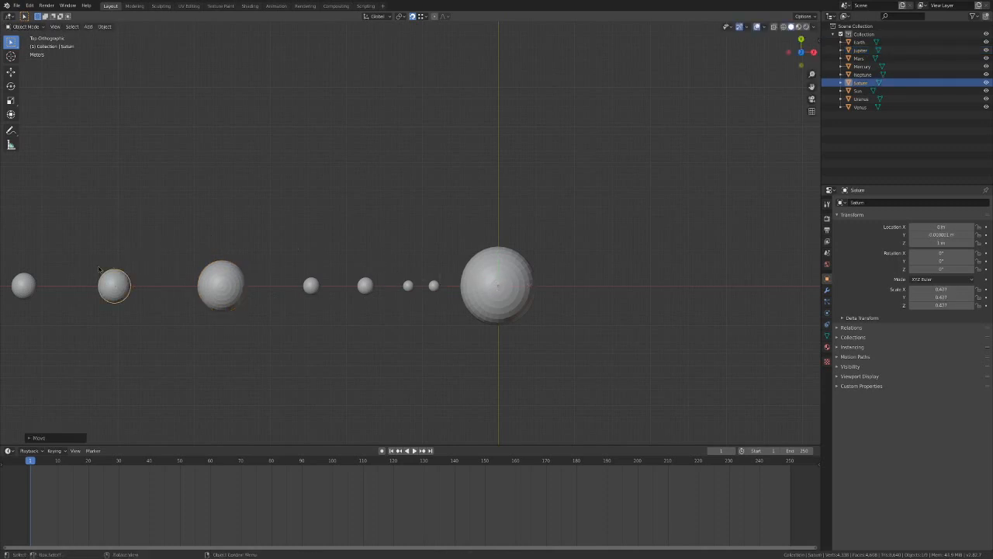
pyautogui.click(34, 285)
pyautogui.press('g')
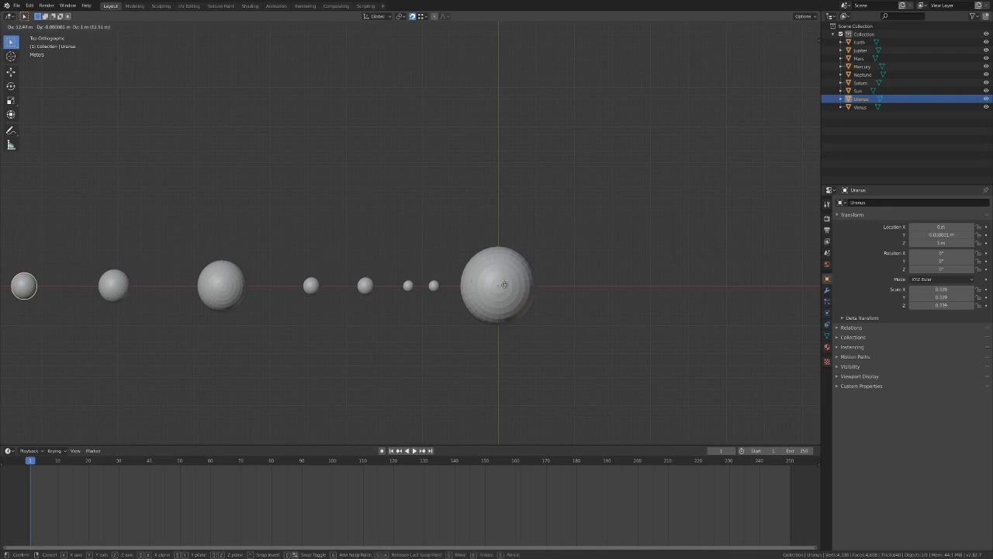
pyautogui.click(503, 286)
# Snap Neptune's origin onto the Sun's top vertex at X 0 m and Z 1 m, with snapping turned off and the selection cleared when done.
pyautogui.keyDown('shift'); pyautogui.moveTo(315, 235); pyautogui.dragTo(443, 227, button='middle'); pyautogui.keyUp('shift')
pyautogui.click(58, 285)
pyautogui.press('g')
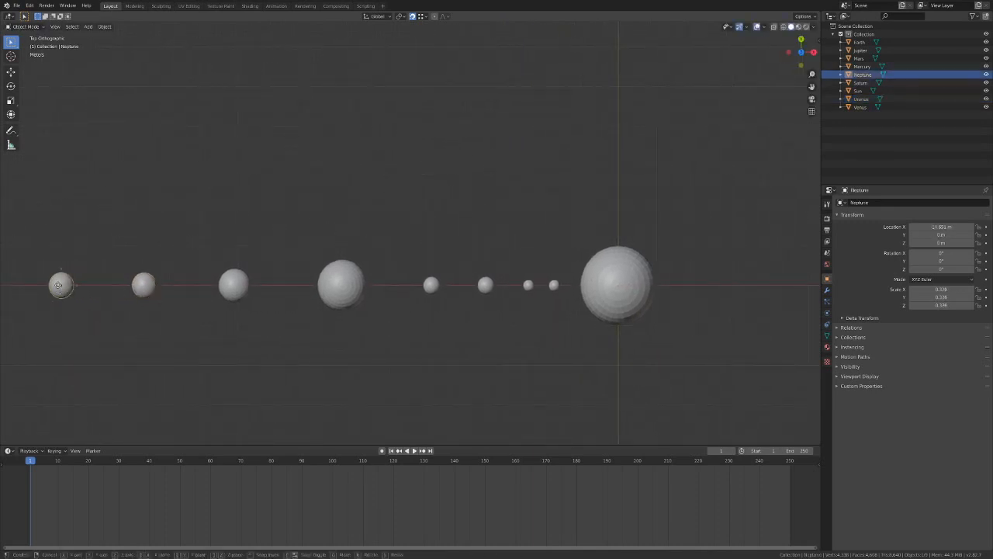
pyautogui.click(623, 284)
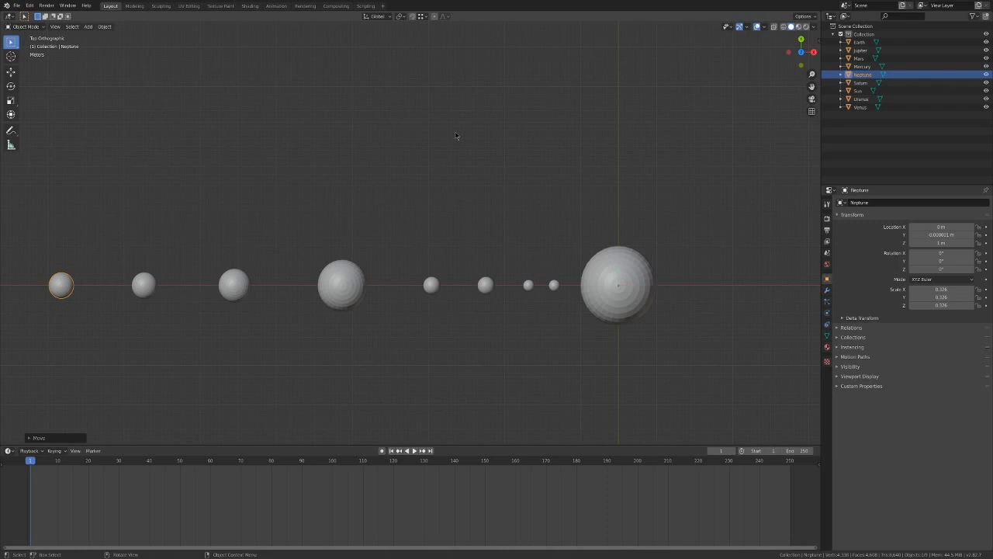
pyautogui.scroll(-1, 455, 136)
pyautogui.scroll(1, 461, 136)
pyautogui.click(464, 148)
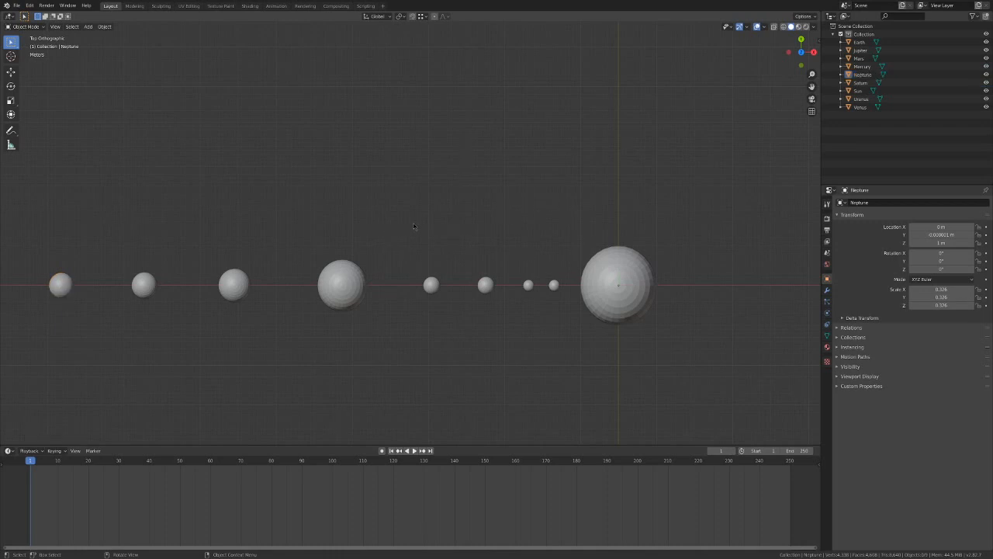
# With Mercury selected, turn off the transform option that affects only origins.
pyautogui.scroll(-1, 415, 225)
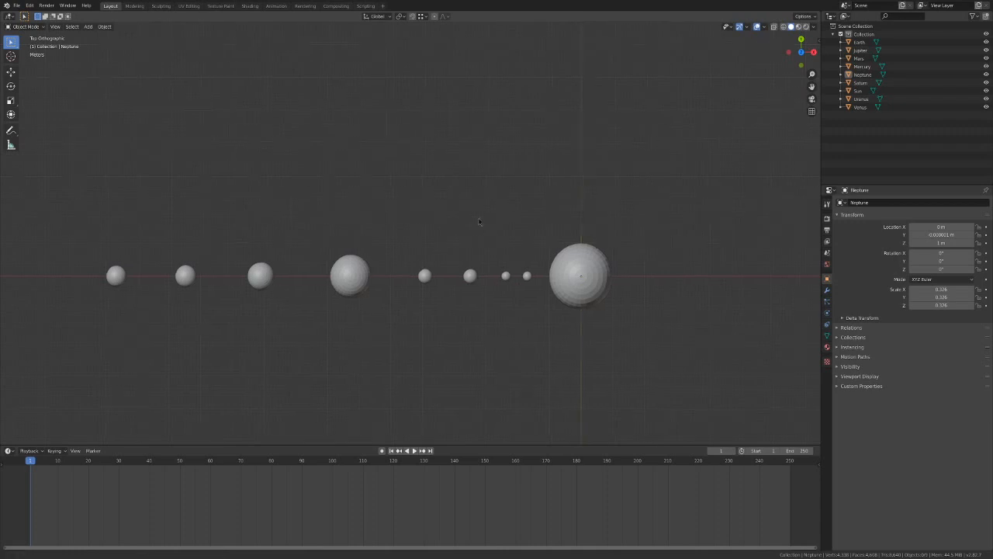
pyautogui.keyDown('shift'); pyautogui.moveTo(481, 222); pyautogui.dragTo(438, 213, button='middle'); pyautogui.keyUp('shift')
pyautogui.click(483, 268)
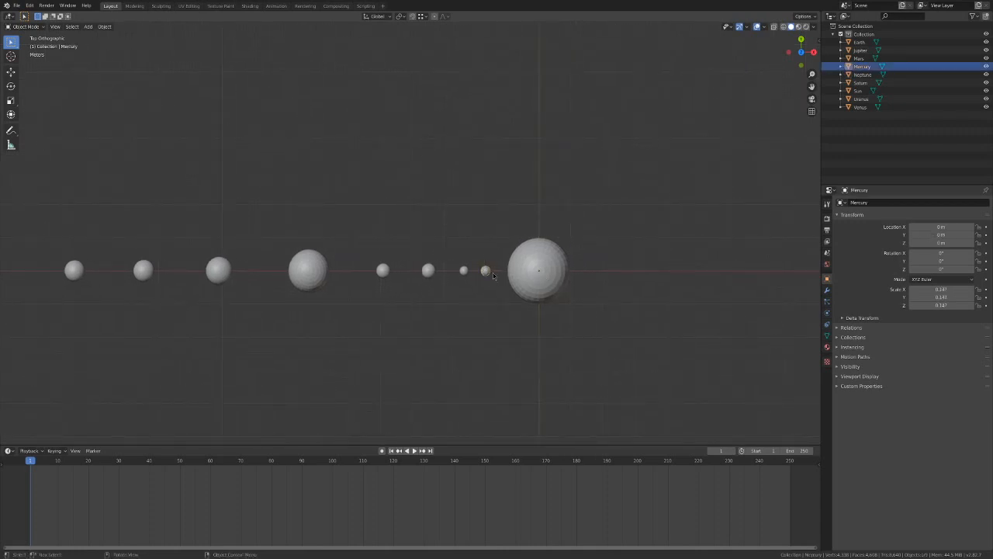
pyautogui.click(811, 16)
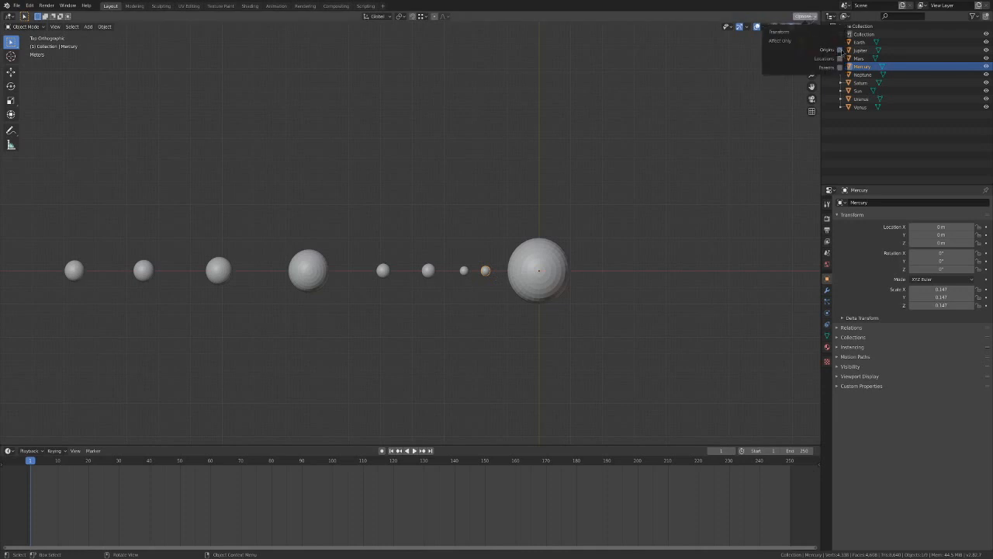
# Select the planets from Venus out to Neptune in turn, plus the Sun and Mercury, to check where each origin lies.
pyautogui.click(464, 271)
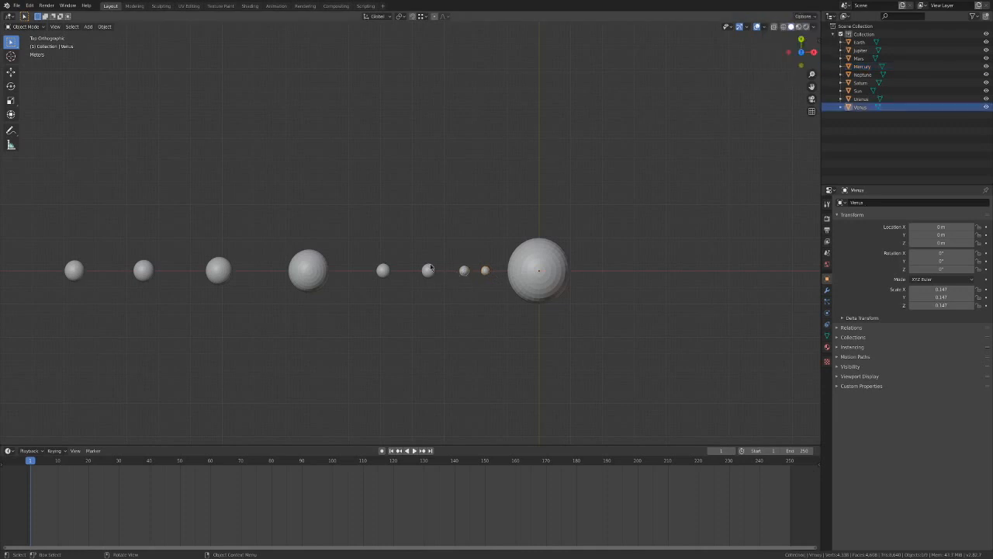
pyautogui.click(431, 271)
pyautogui.click(386, 271)
pyautogui.click(298, 270)
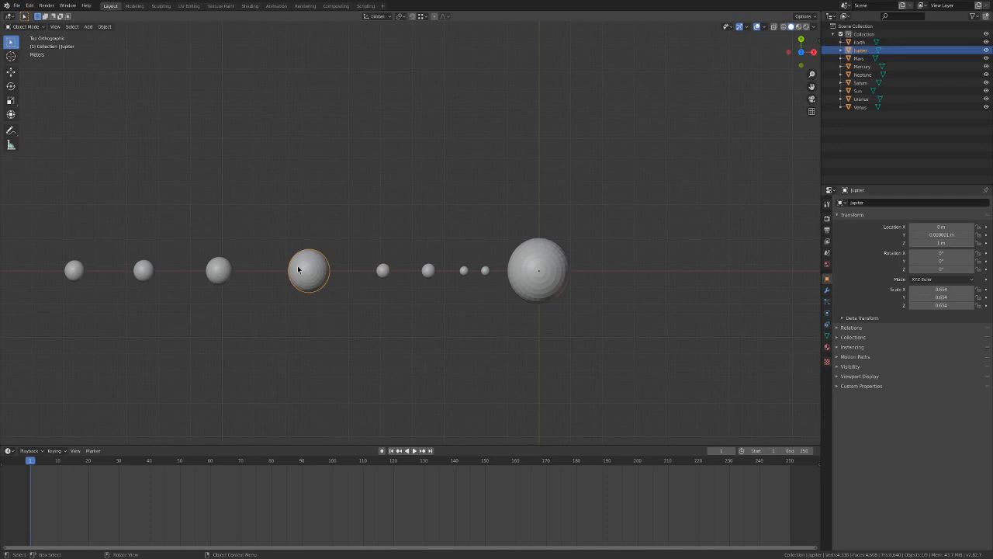
pyautogui.click(218, 269)
pyautogui.click(143, 269)
pyautogui.click(75, 269)
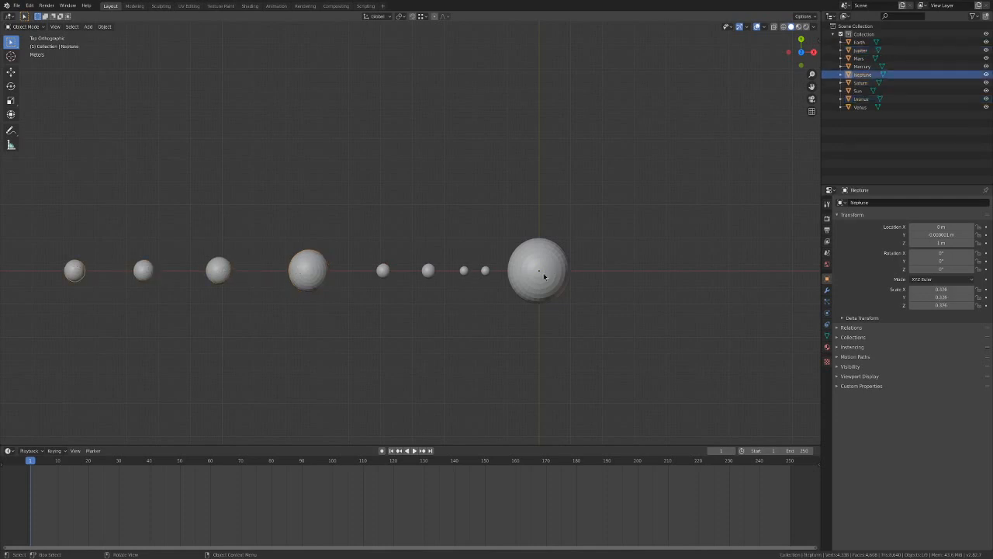
pyautogui.click(543, 275)
pyautogui.click(485, 270)
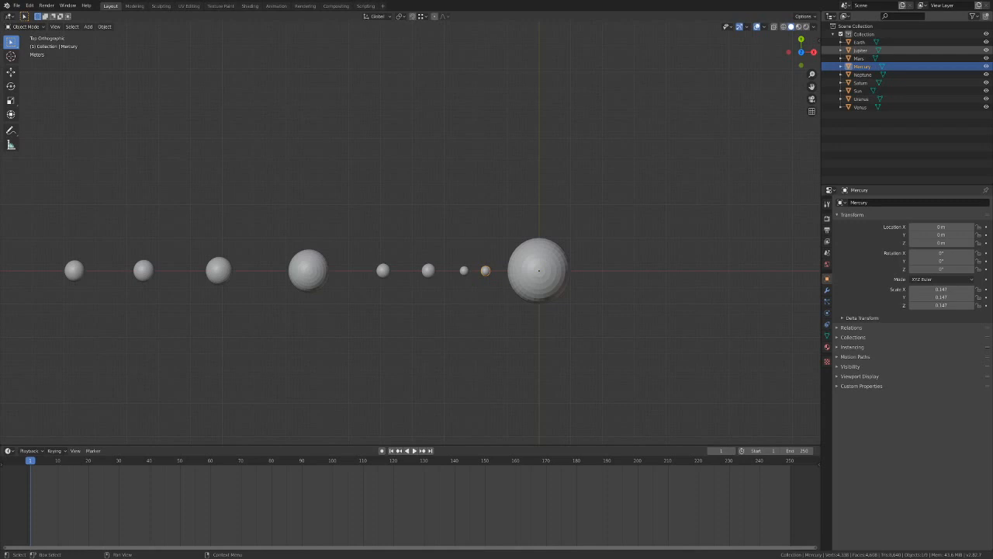
pyautogui.click(591, 374)
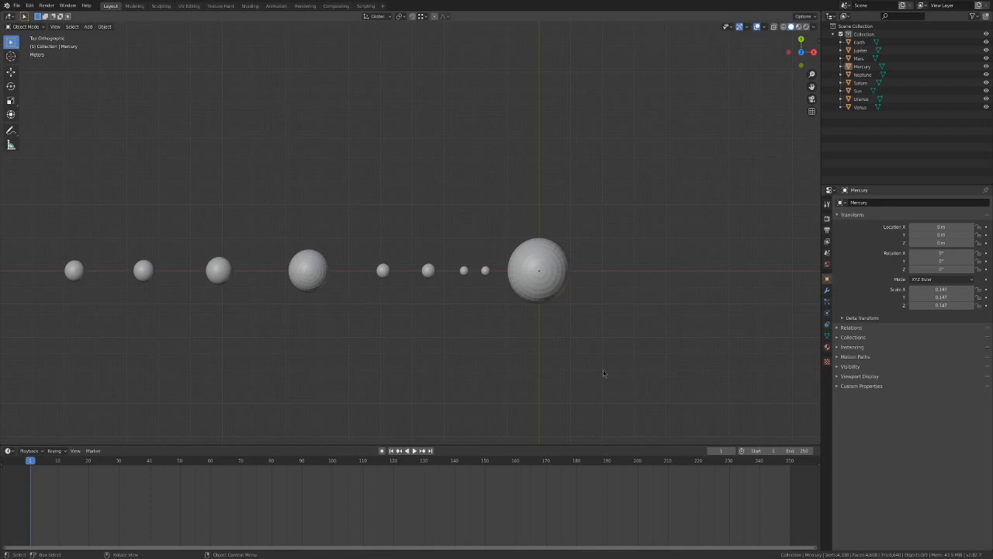
# Recheck the origins of Mercury, Venus, Earth, Mars and Jupiter against the Sun's centre, and clear the selection.
pyautogui.click(485, 270)
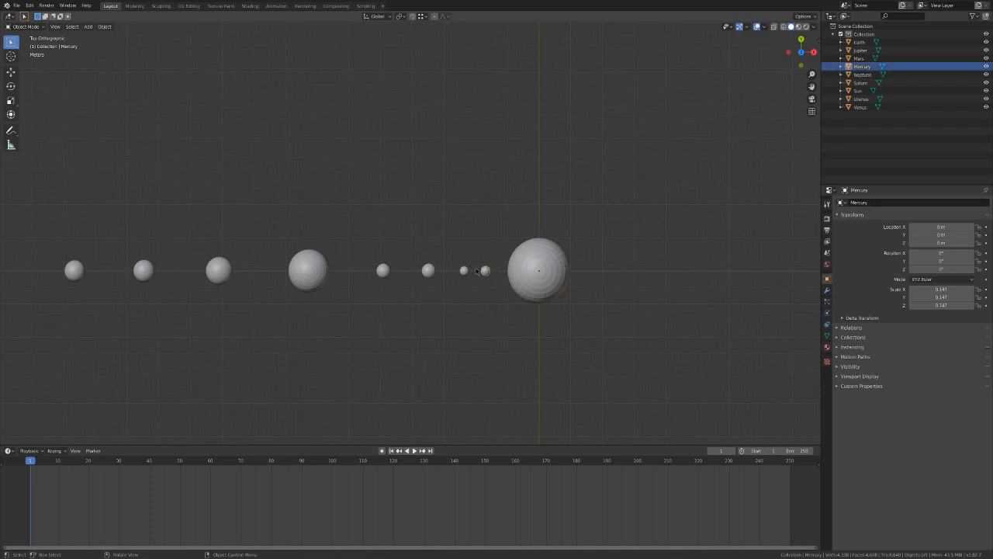
pyautogui.click(463, 270)
pyautogui.click(428, 270)
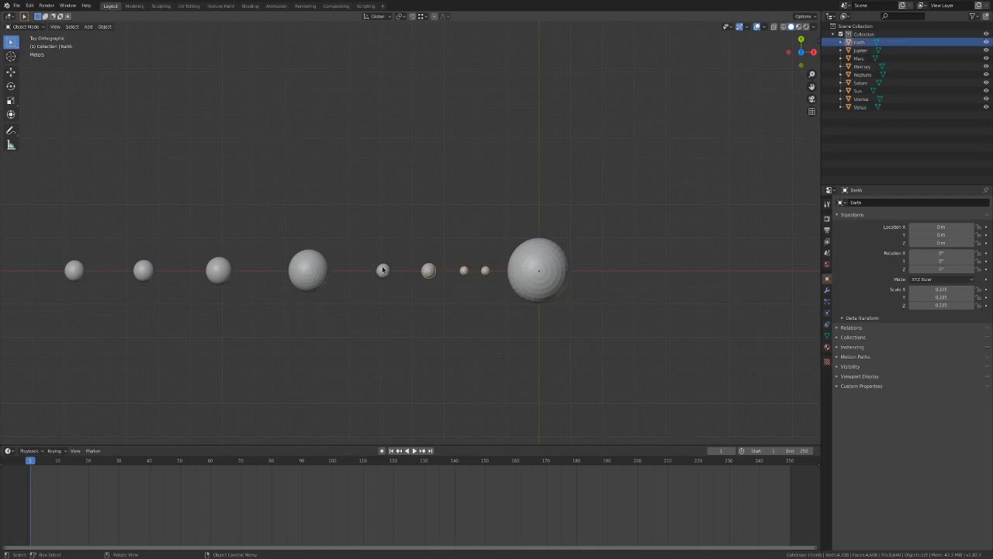
pyautogui.click(380, 270)
pyautogui.click(310, 271)
pyautogui.click(538, 274)
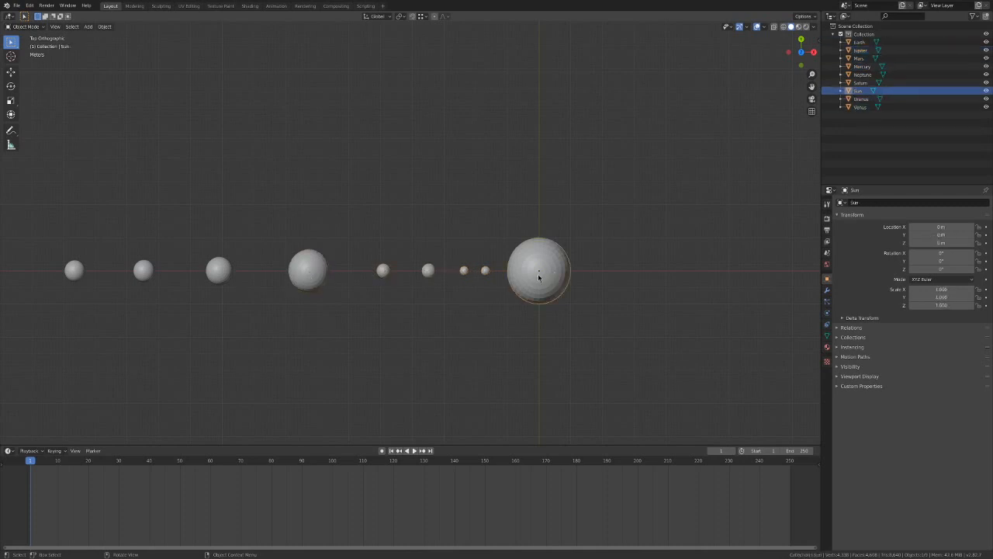
pyautogui.hotkey('alt', 'a')
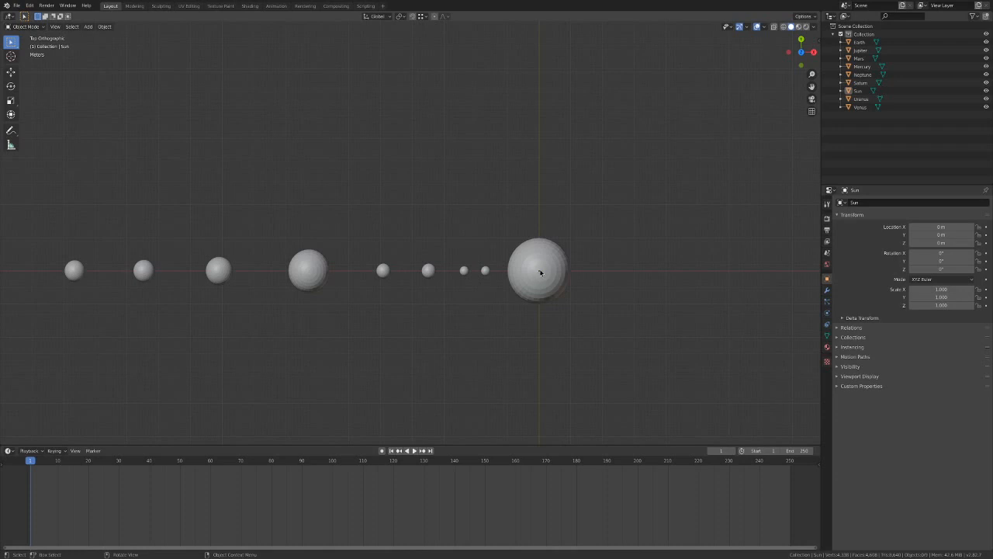
pyautogui.scroll(3, 542, 274)
pyautogui.scroll(-2, 675, 310)
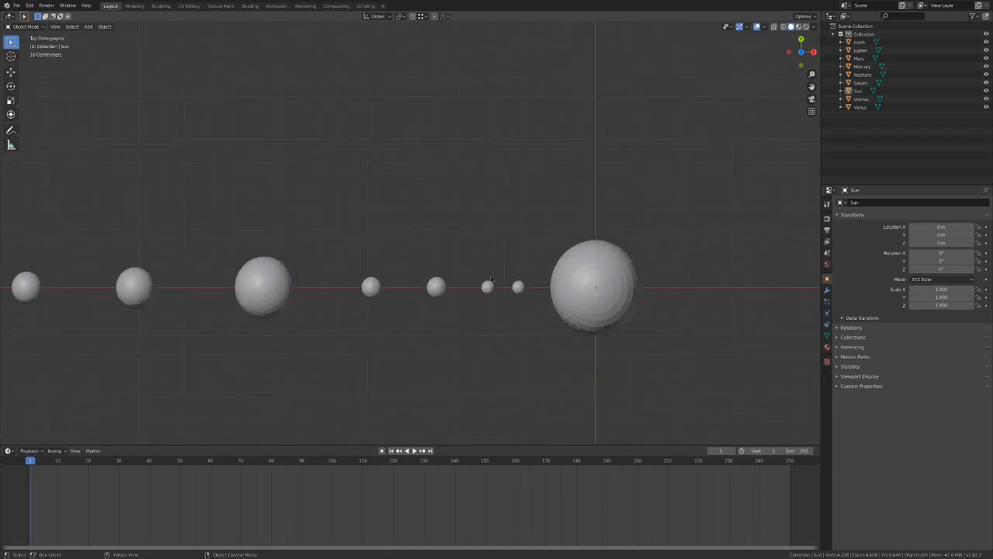
pyautogui.scroll(-1, 616, 290)
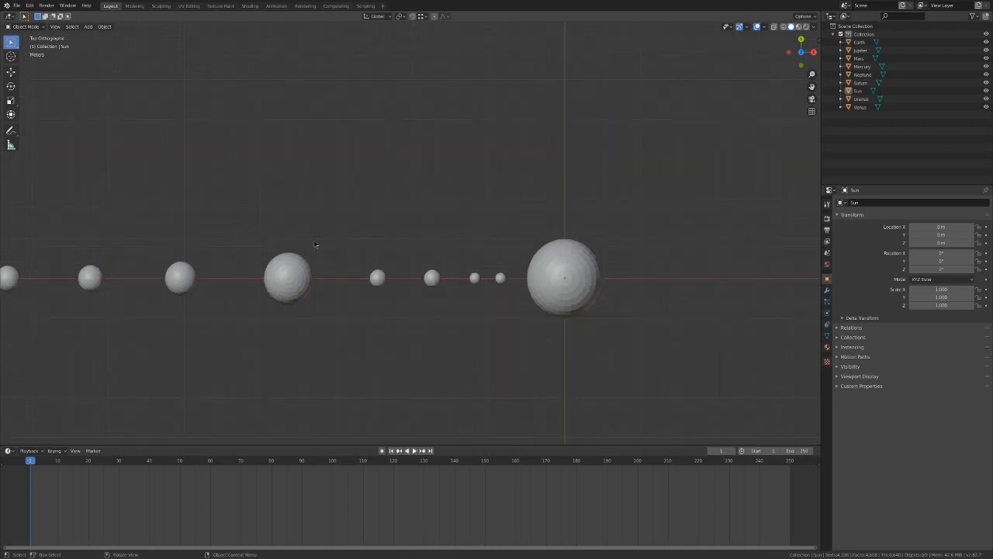
pyautogui.scroll(-1, 370, 273)
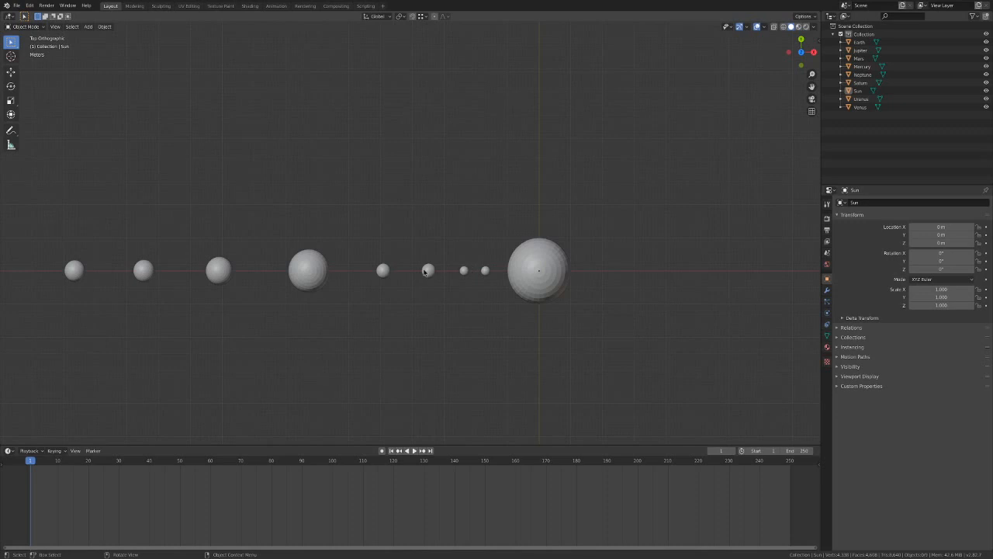
# Examine where Earth's rotate and move gizmos sit relative to the Sun, ending with the Select Box tool and Earth selected.
pyautogui.click(430, 271)
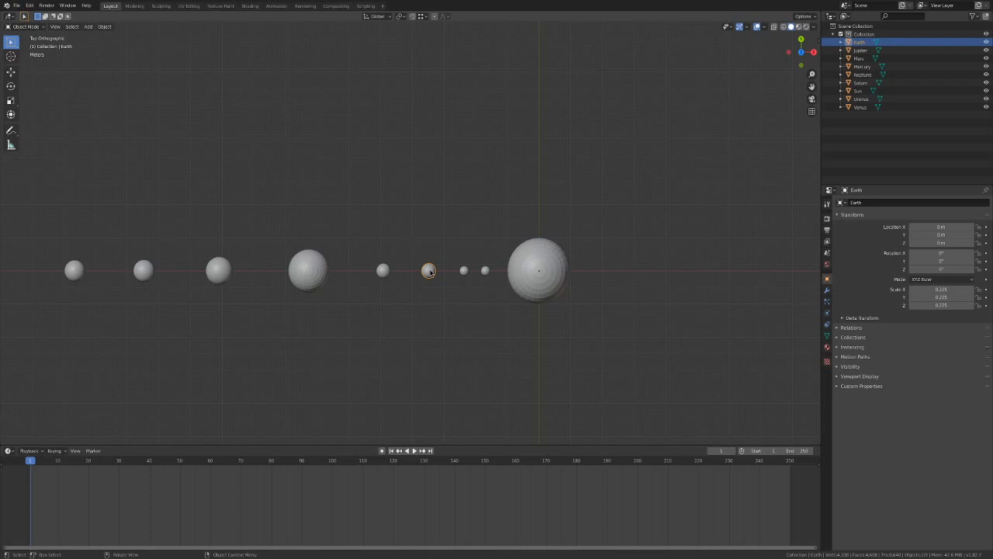
pyautogui.click(12, 88)
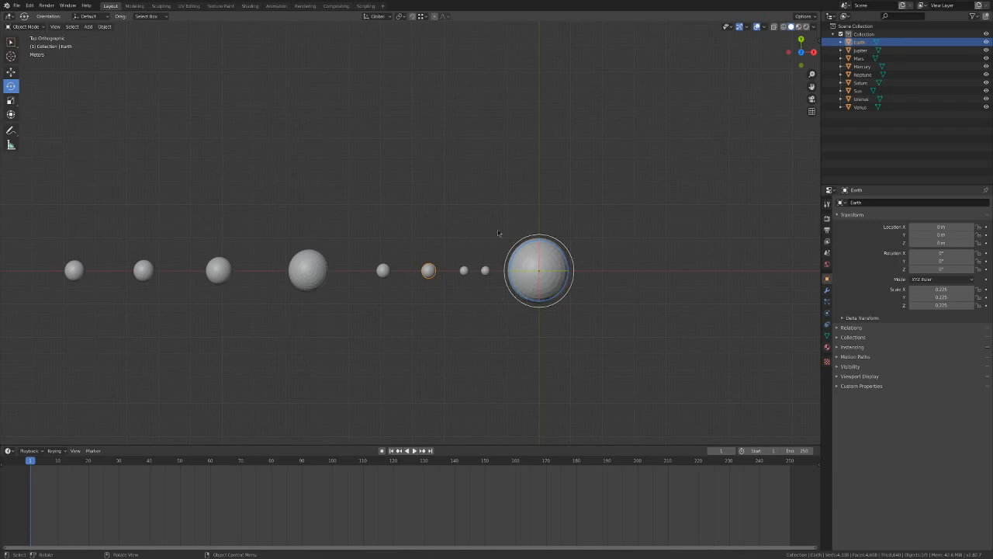
pyautogui.click(11, 71)
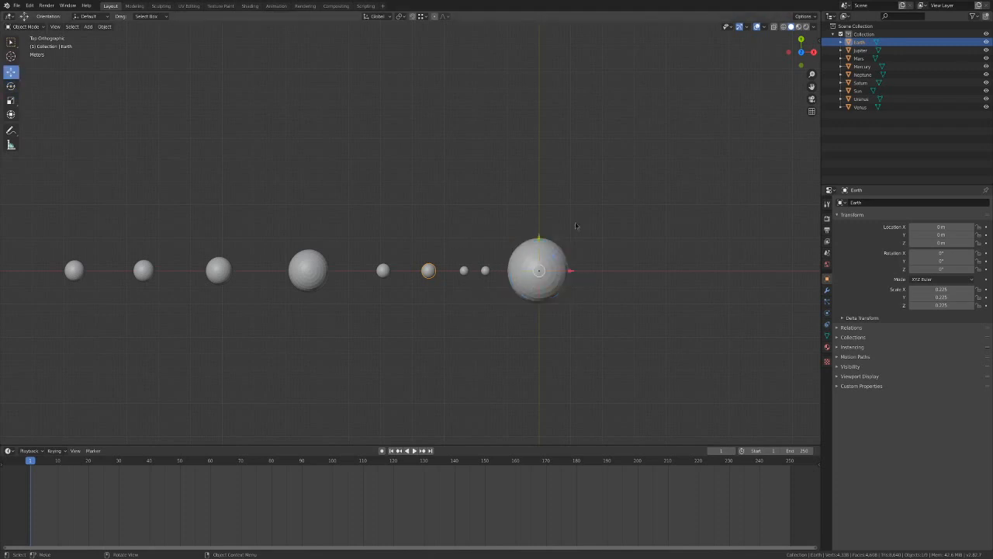
pyautogui.click(437, 270)
pyautogui.click(431, 271)
pyautogui.press('w')
# Test Earth's orbit by rotating it freely around the Sun twice, cancelling each rotation.
pyautogui.press('r')
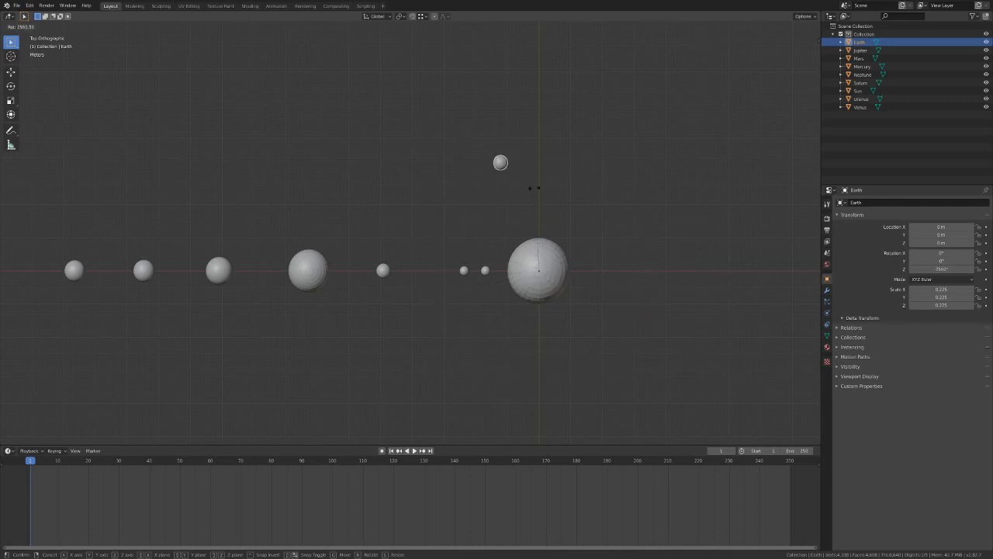
pyautogui.press('Escape')
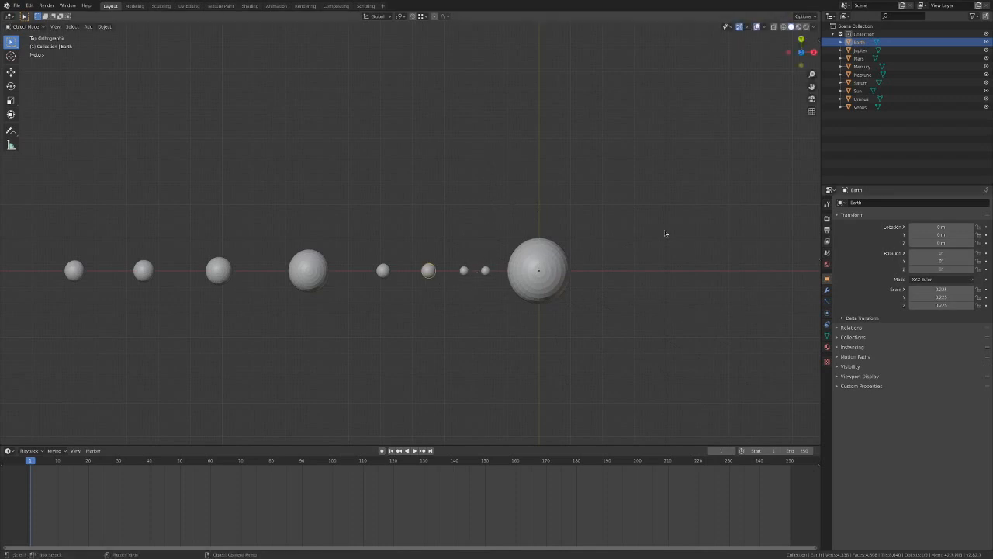
pyautogui.press('r')
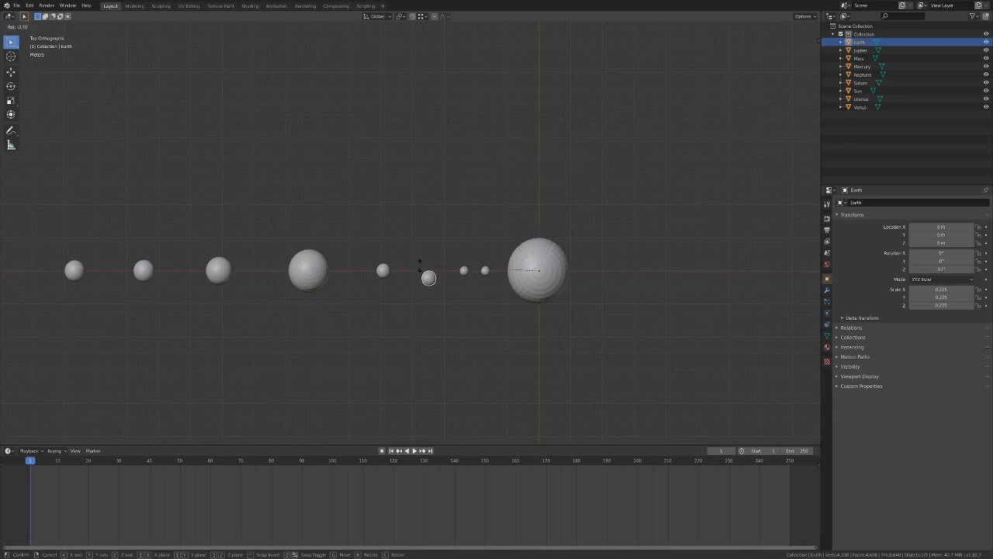
pyautogui.press('Escape')
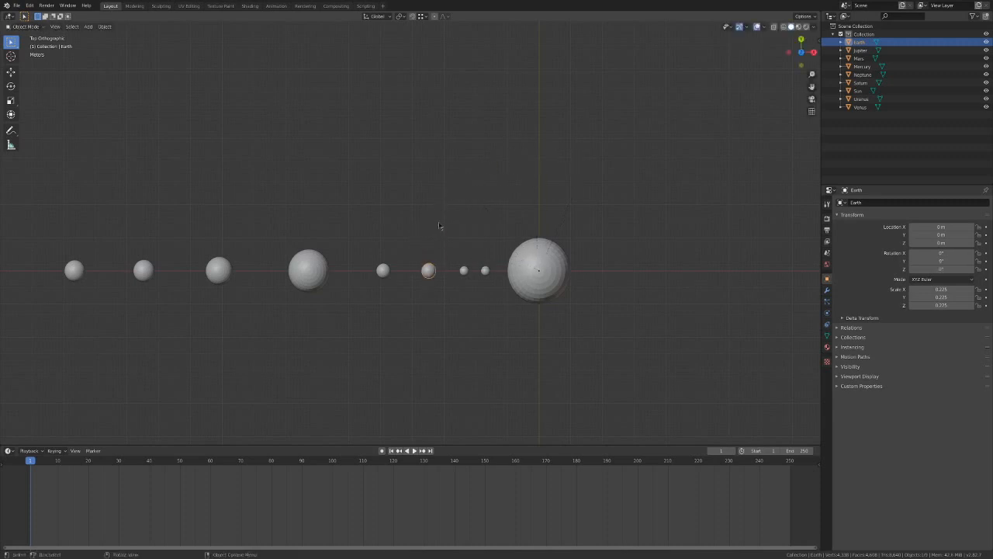
pyautogui.rightClick(945, 270)
pyautogui.click(944, 271)
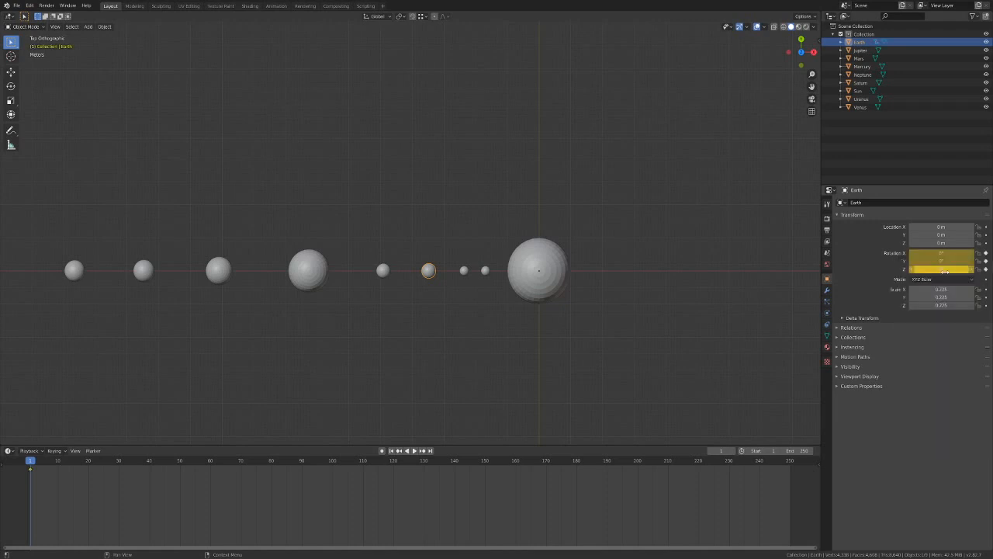
pyautogui.hotkey('ctrl', 'z')
# Insert a single keyframe at frame 1 on the Z rotation only, at 0°, for Earth and for Venus.
pyautogui.rightClick(944, 271)
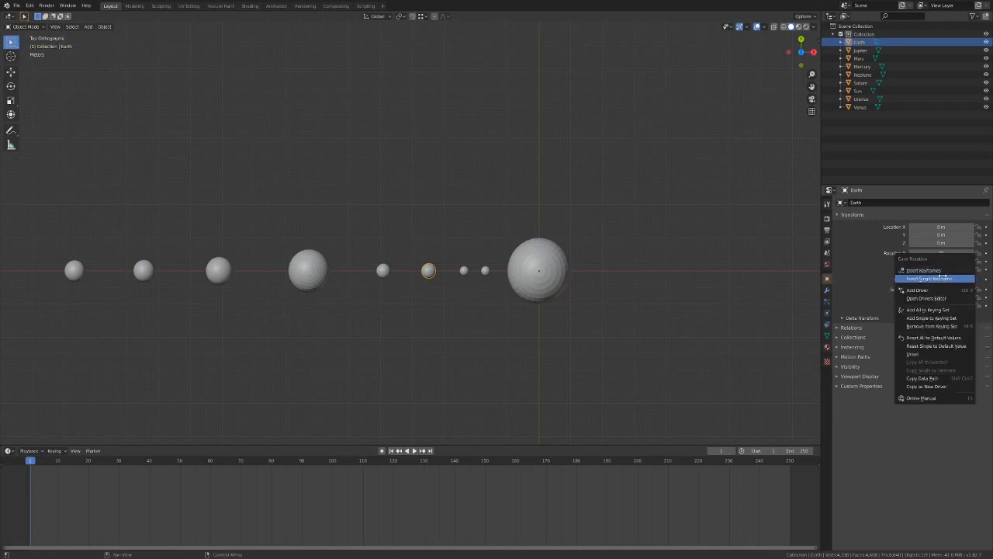
pyautogui.click(941, 278)
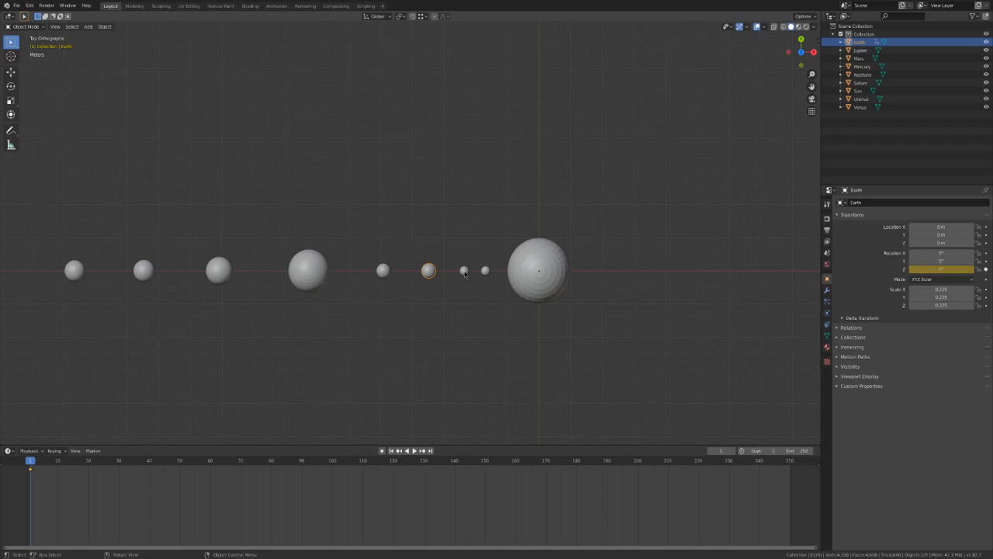
pyautogui.click(464, 271)
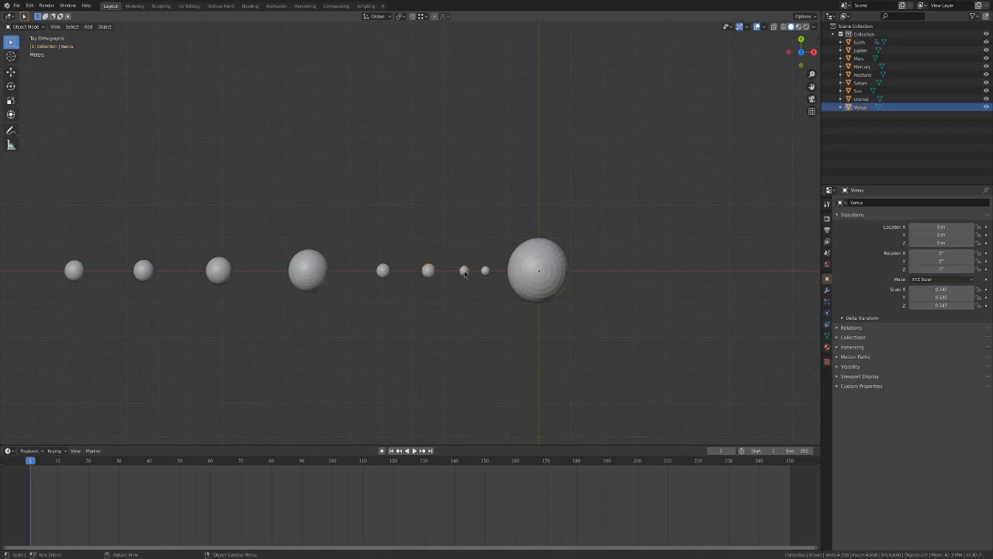
pyautogui.rightClick(939, 266)
pyautogui.click(938, 267)
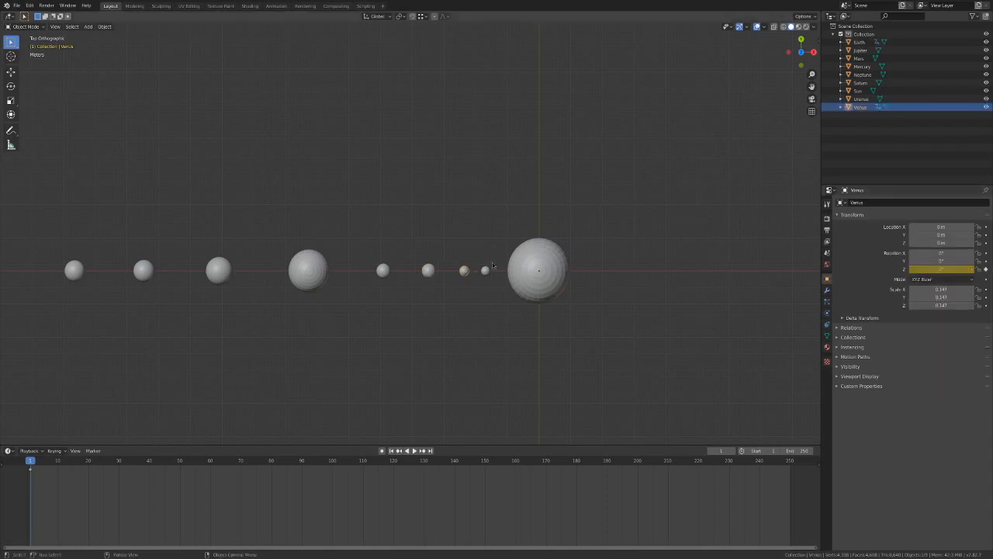
# Insert a single keyframe at frame 1 on the Z rotation only, at 0°, for Mercury and for Mars.
pyautogui.click(485, 272)
pyautogui.rightClick(938, 269)
pyautogui.click(935, 276)
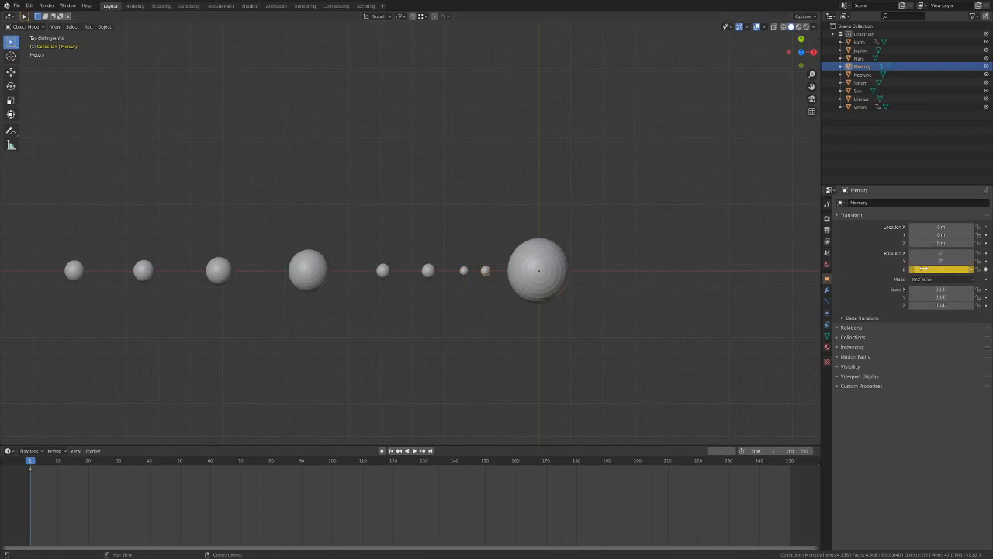
pyautogui.click(383, 270)
pyautogui.rightClick(929, 269)
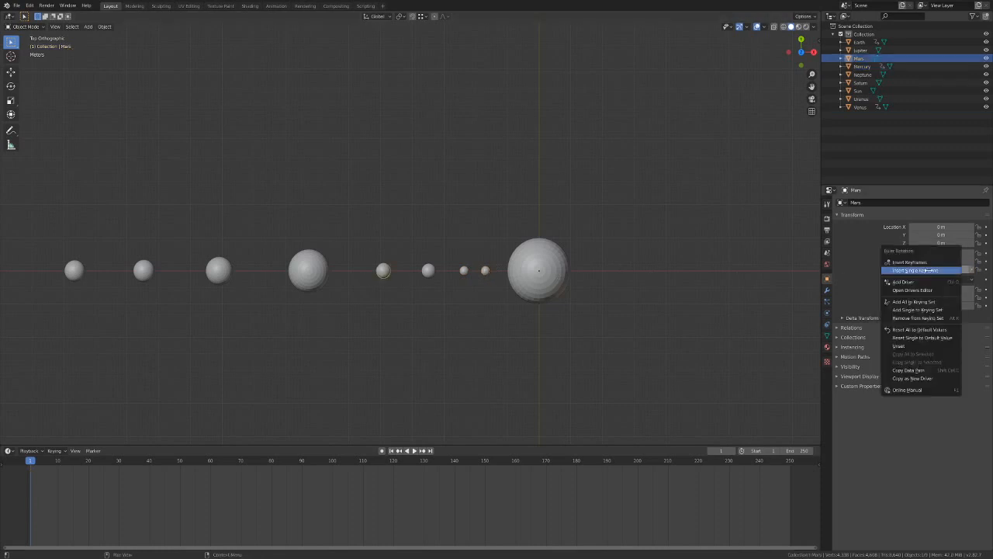
pyautogui.click(928, 269)
# Keyframe Jupiter's rotation at frame 1, and delete the single X and Y rotation keyframes so only Z stays keyed.
pyautogui.click(315, 273)
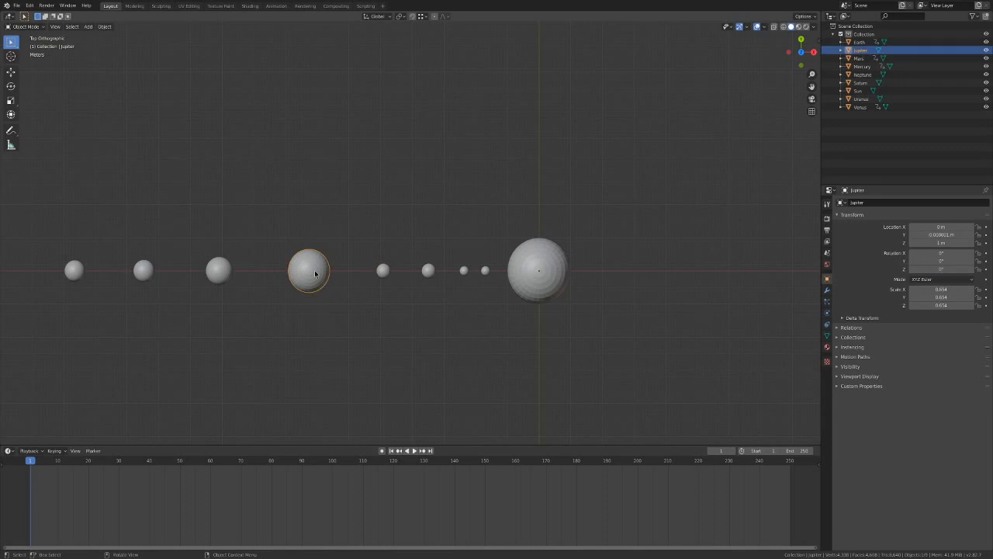
pyautogui.press('i')
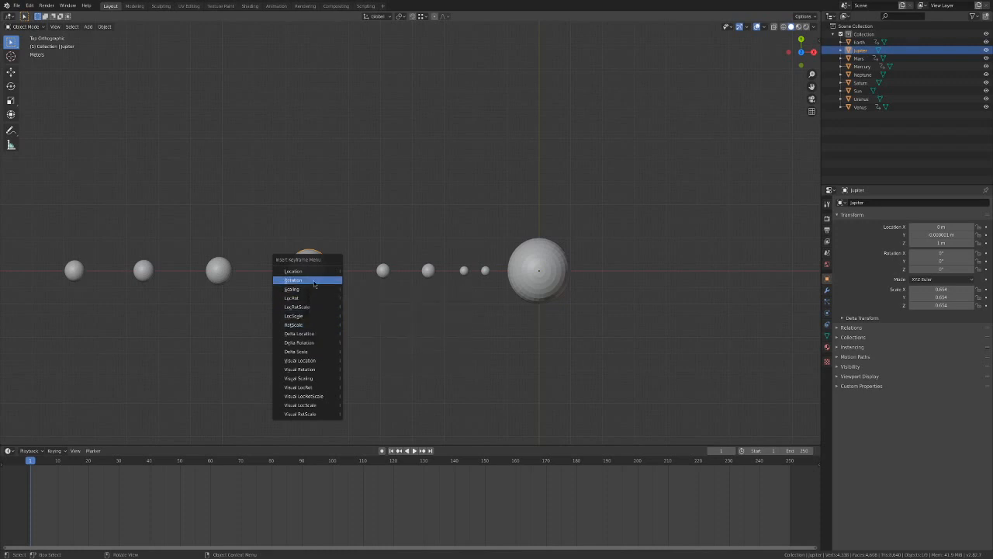
pyautogui.click(314, 281)
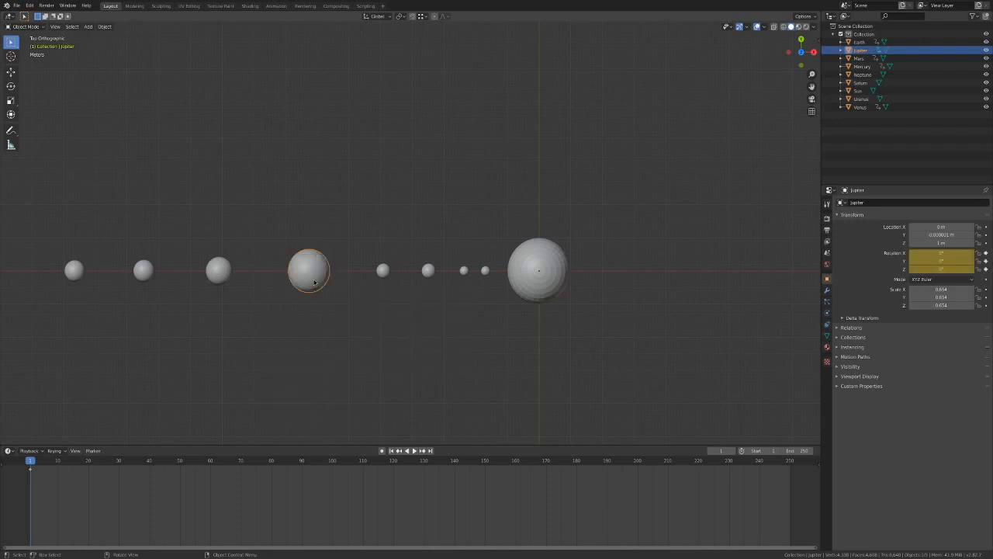
pyautogui.rightClick(941, 255)
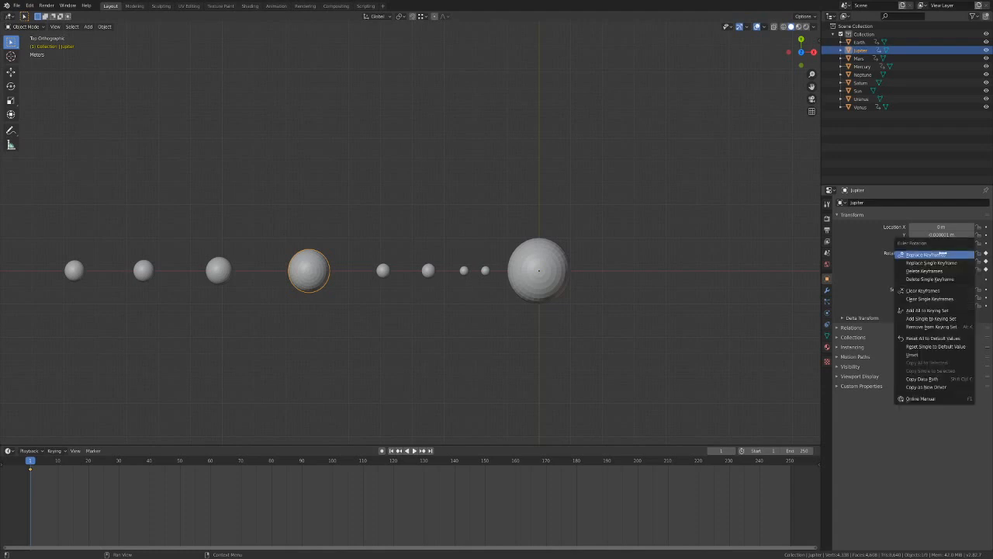
pyautogui.click(949, 279)
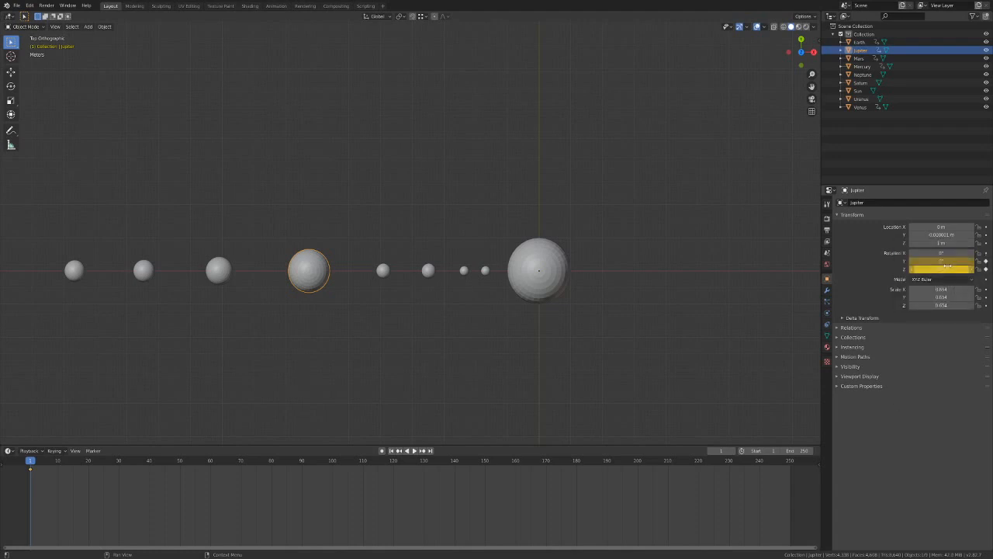
pyautogui.rightClick(942, 261)
pyautogui.click(943, 261)
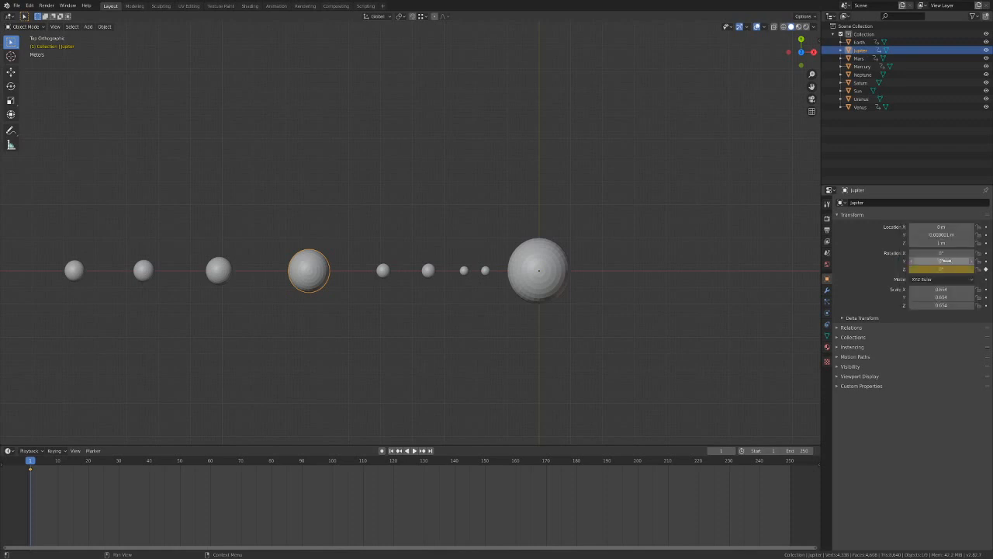
# Insert a single keyframe at frame 1 on the Z rotation only, at 0°, for Saturn and for Uranus.
pyautogui.click(523, 374)
pyautogui.click(218, 272)
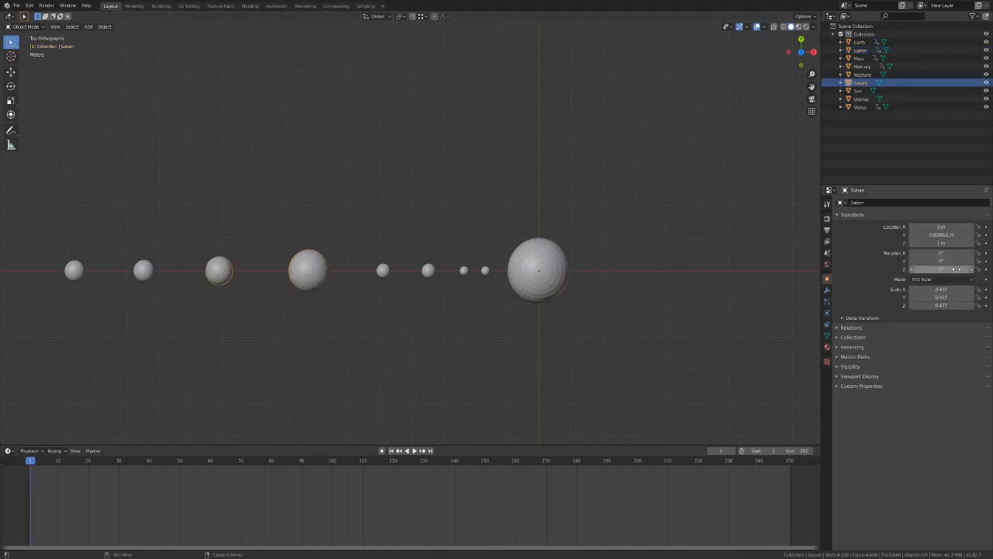
pyautogui.rightClick(953, 270)
pyautogui.click(951, 278)
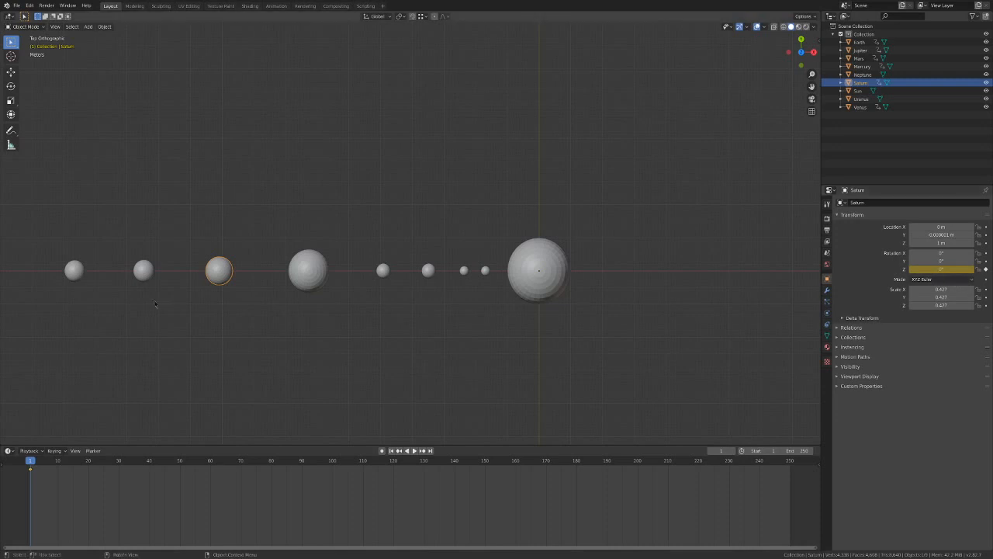
pyautogui.click(143, 270)
pyautogui.rightClick(954, 269)
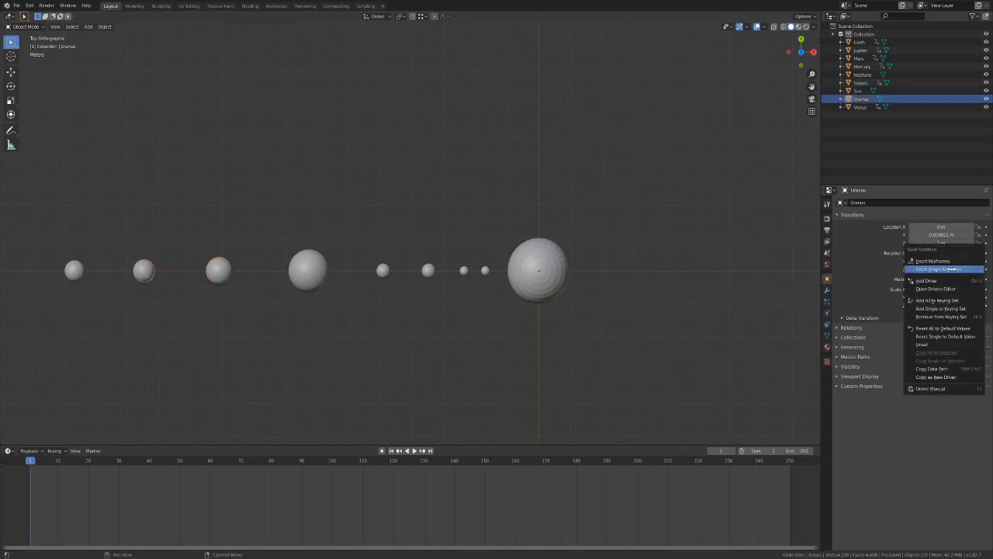
pyautogui.click(952, 277)
# Insert a single Z rotation keyframe at 0° on frame 1 for Neptune, and clear the selection.
pyautogui.rightClick(74, 279)
pyautogui.press('Escape')
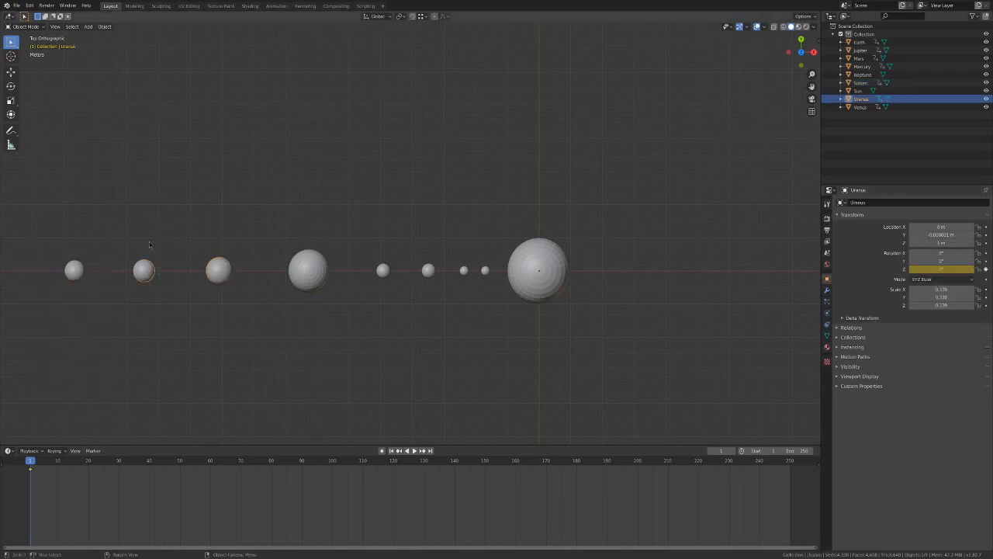
pyautogui.click(72, 274)
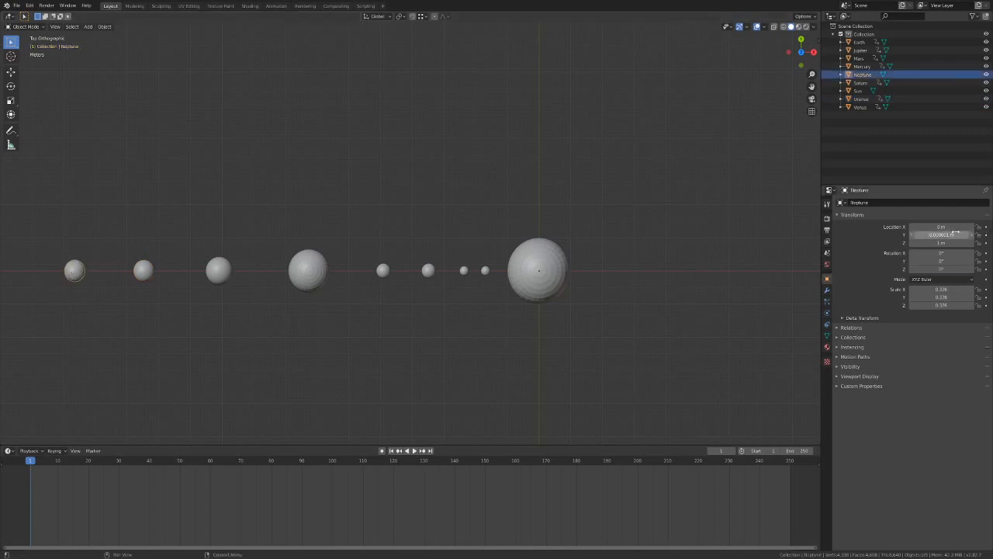
pyautogui.rightClick(939, 268)
pyautogui.click(931, 268)
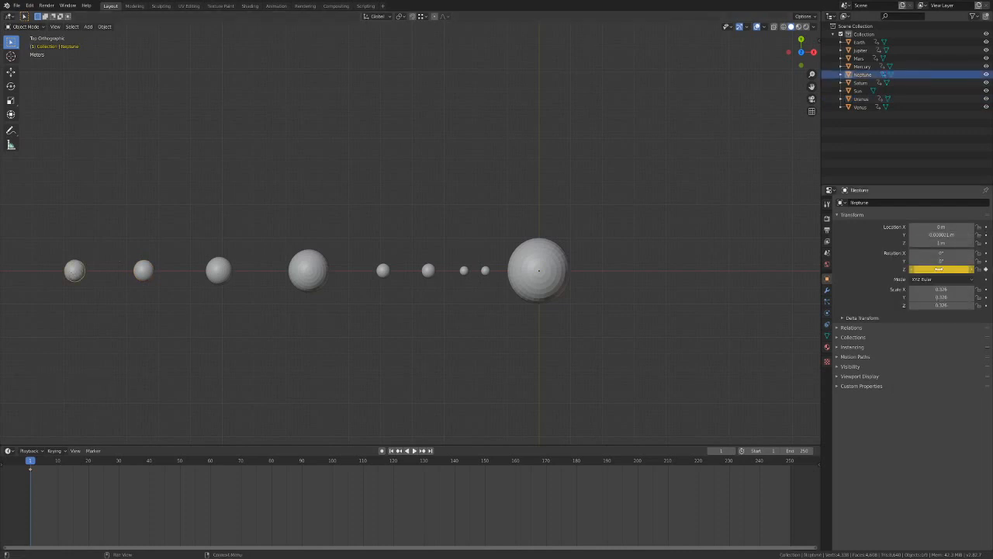
pyautogui.click(314, 386)
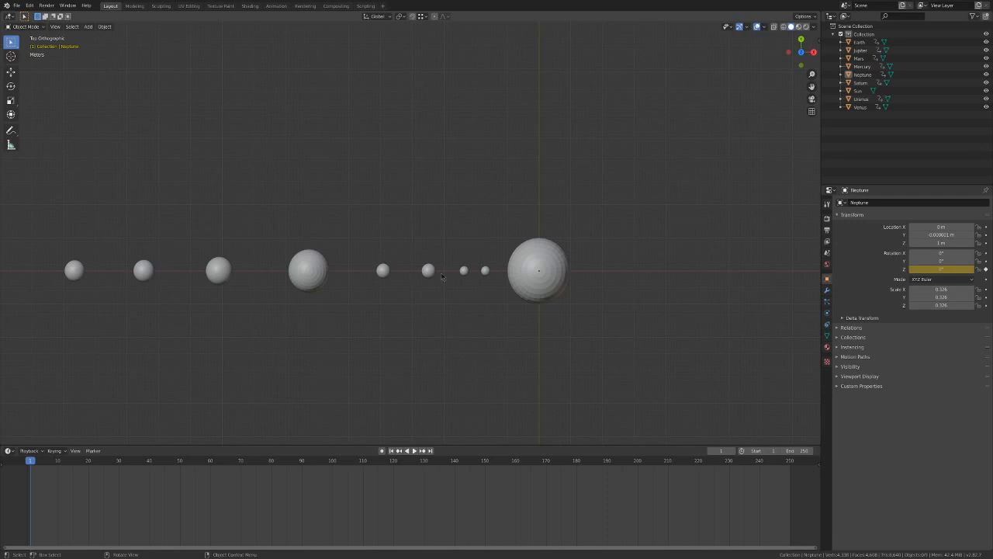
# Test moving Jupiter and rotating Saturn around the Sun, cancelling both transforms.
pyautogui.click(298, 275)
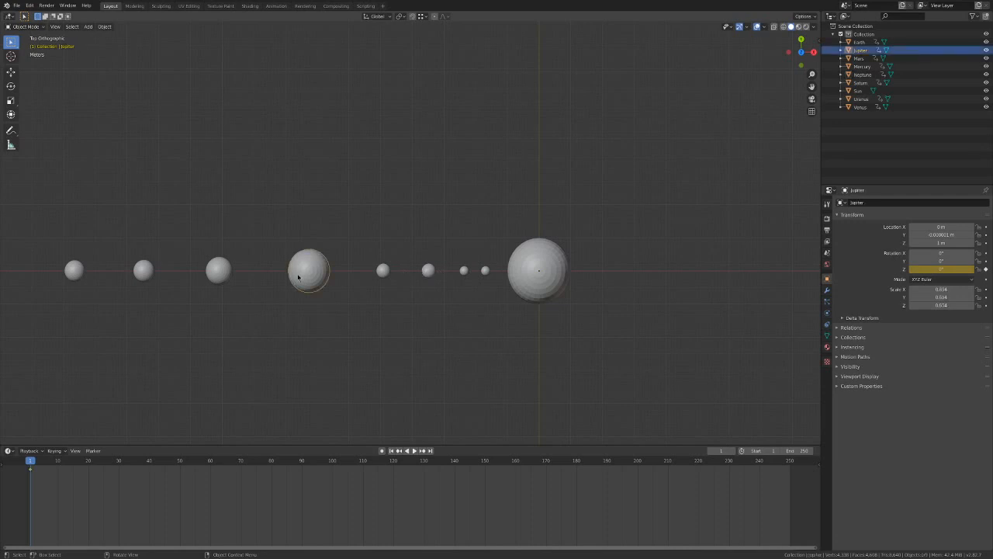
pyautogui.press('g')
pyautogui.press('Escape')
pyautogui.click(214, 282)
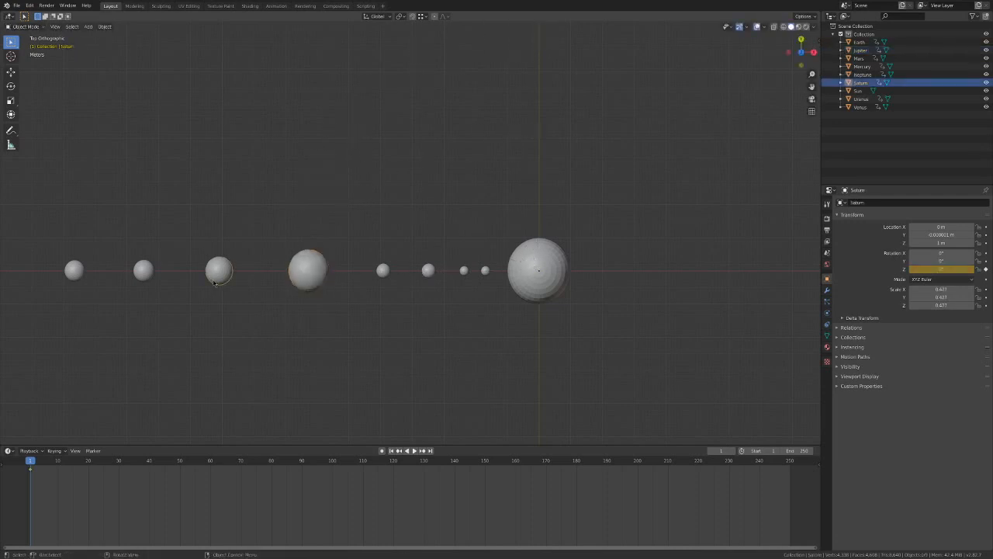
pyautogui.press('r')
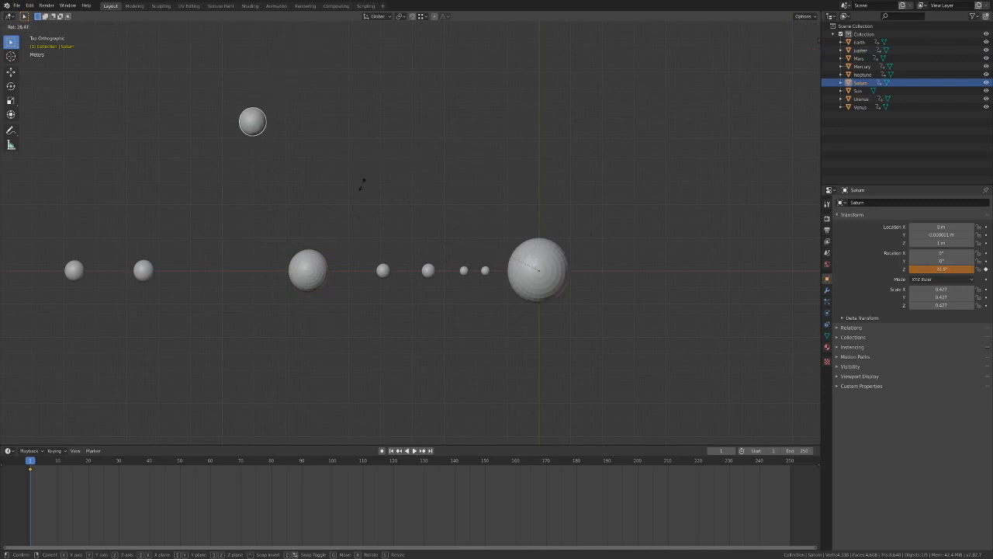
pyautogui.press('Escape')
# Scale the Sun up uniformly to about 1.584.
pyautogui.scroll(-5, 510, 220)
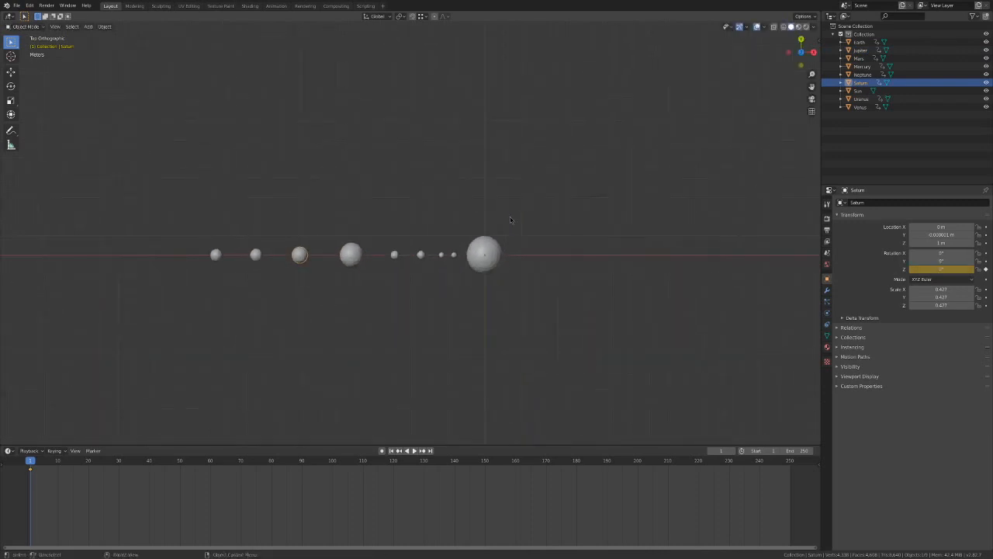
pyautogui.scroll(1, 513, 241)
pyautogui.click(515, 260)
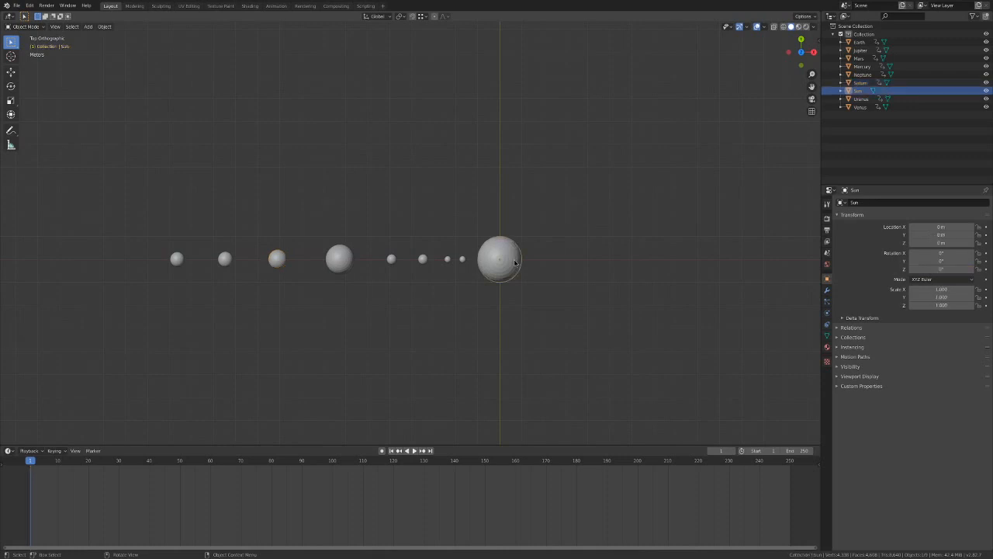
pyautogui.press('s')
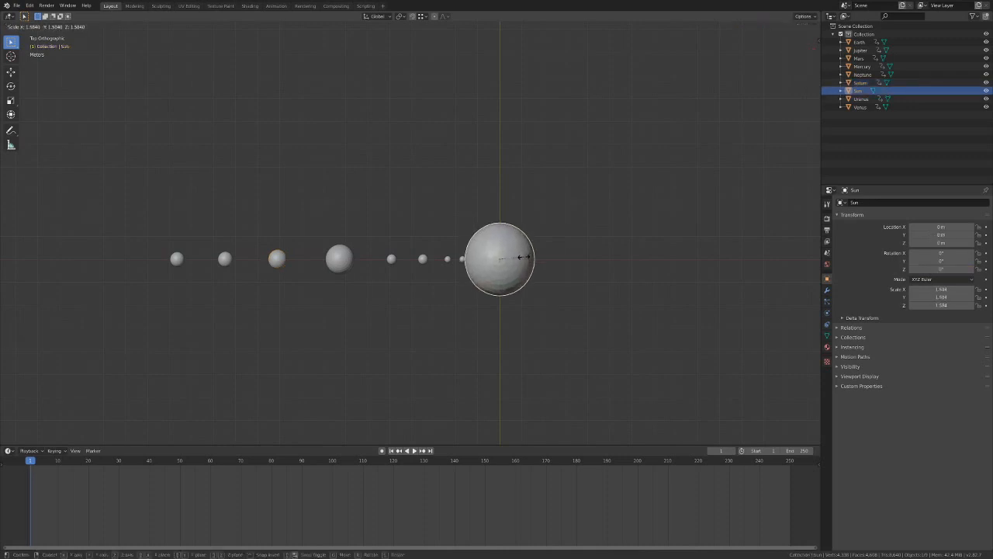
pyautogui.click(519, 260)
# Select all eight planets and scale them up slightly together, spreading them farther out from the Sun.
pyautogui.moveTo(117, 238); pyautogui.dragTo(464, 287)
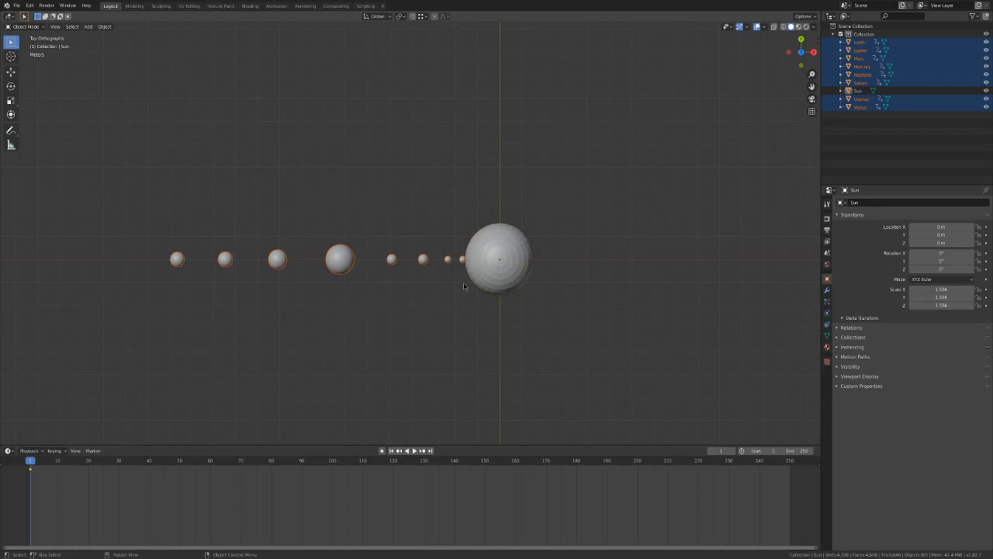
pyautogui.press('s')
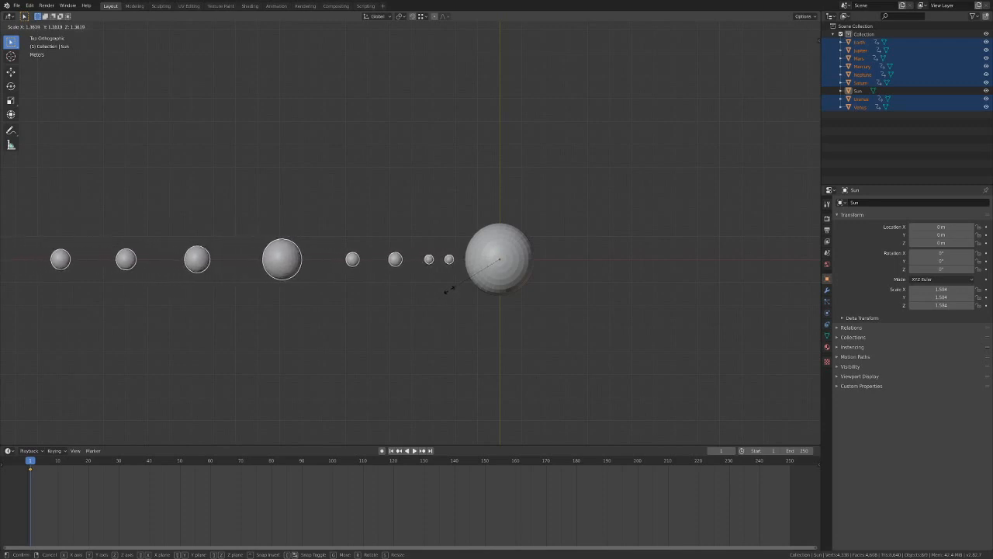
pyautogui.rightClick(460, 282)
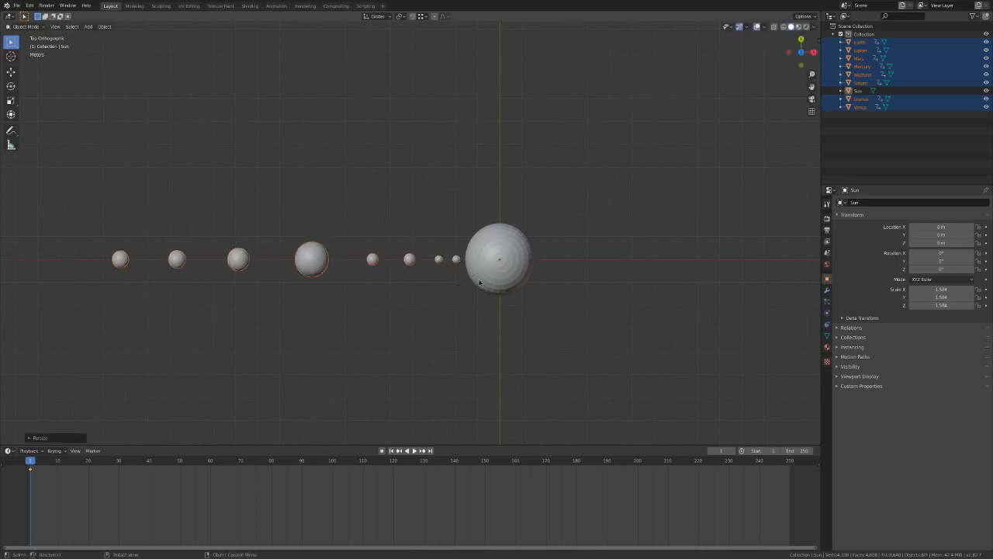
# Scale the Sun down uniformly to slightly below 1.
pyautogui.click(484, 278)
pyautogui.press('s')
pyautogui.click(500, 271)
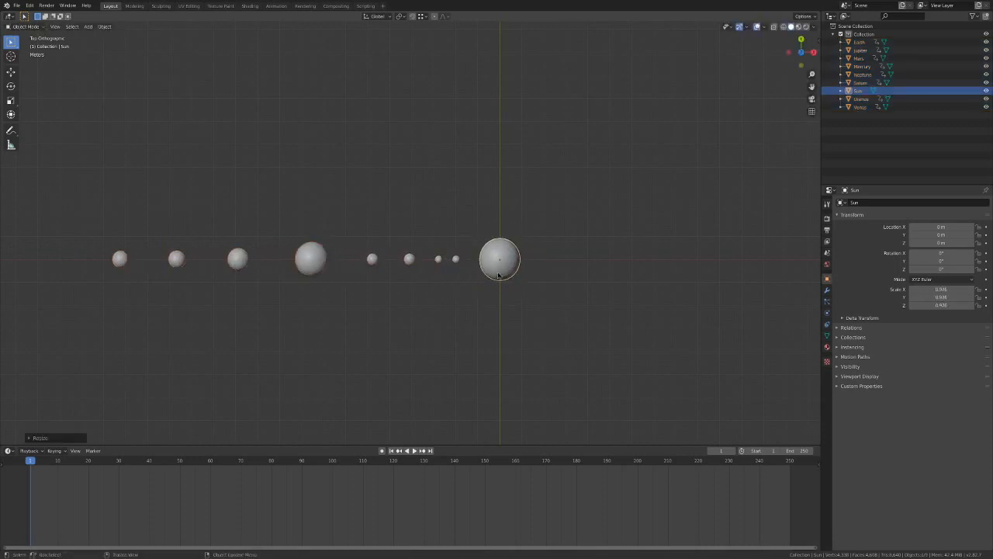
# Try to scale Jupiter as an object in Object Mode, and clear the selection.
pyautogui.click(373, 294)
pyautogui.click(314, 273)
pyautogui.press('s')
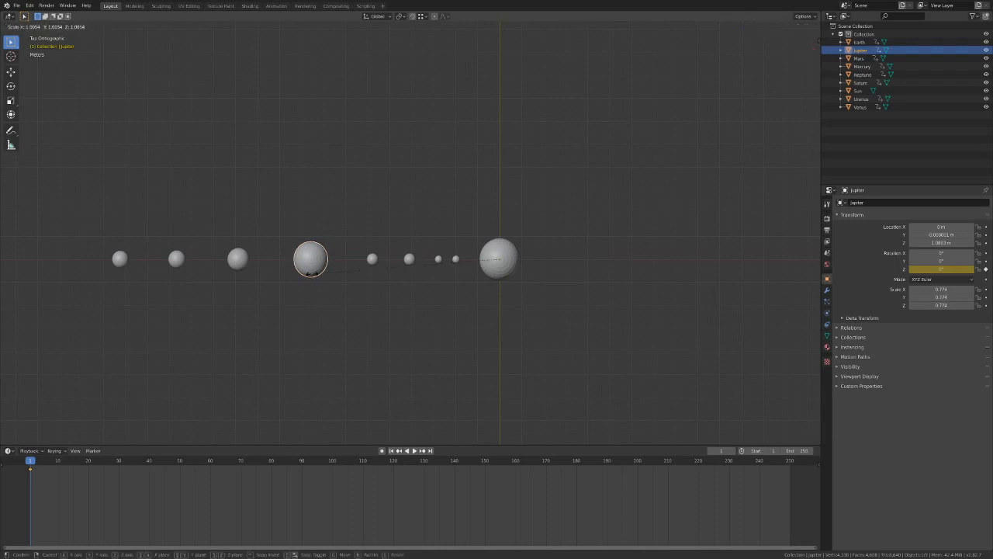
pyautogui.click(314, 277)
pyautogui.click(357, 282)
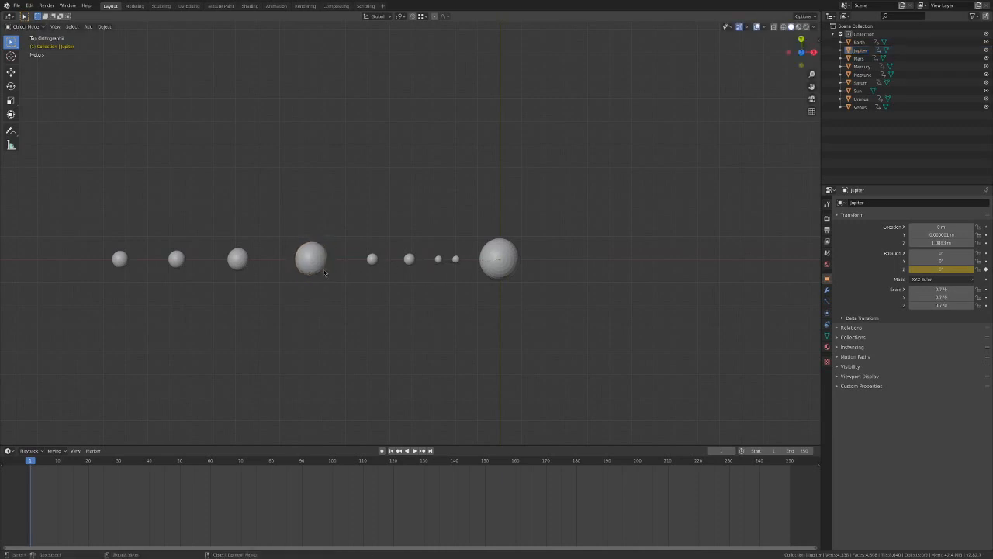
# Enlarge Jupiter's mesh in Edit Mode until the planet is bigger than the Sun, and return to Object Mode.
pyautogui.click(324, 272)
pyautogui.press('Tab')
pyautogui.press('s')
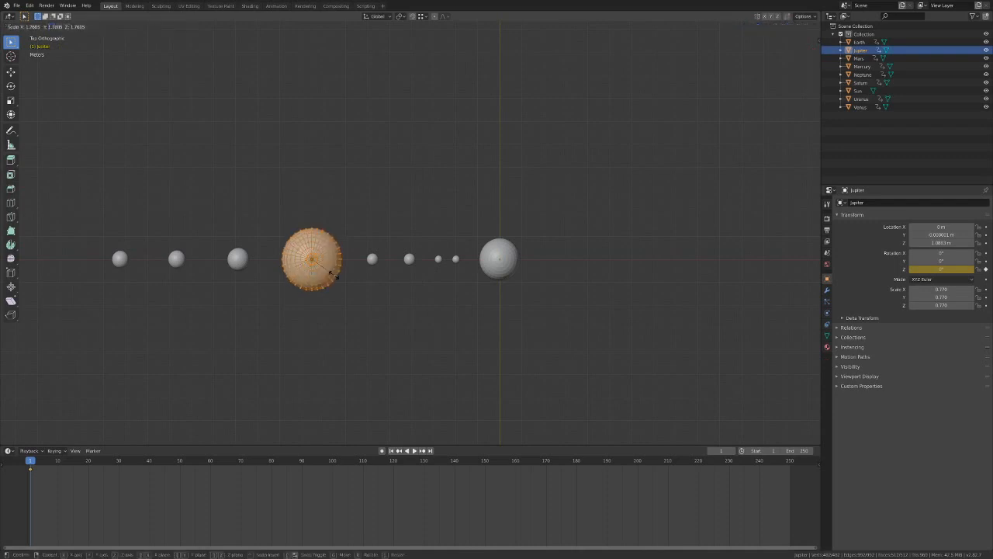
pyautogui.click(332, 274)
pyautogui.press('Tab')
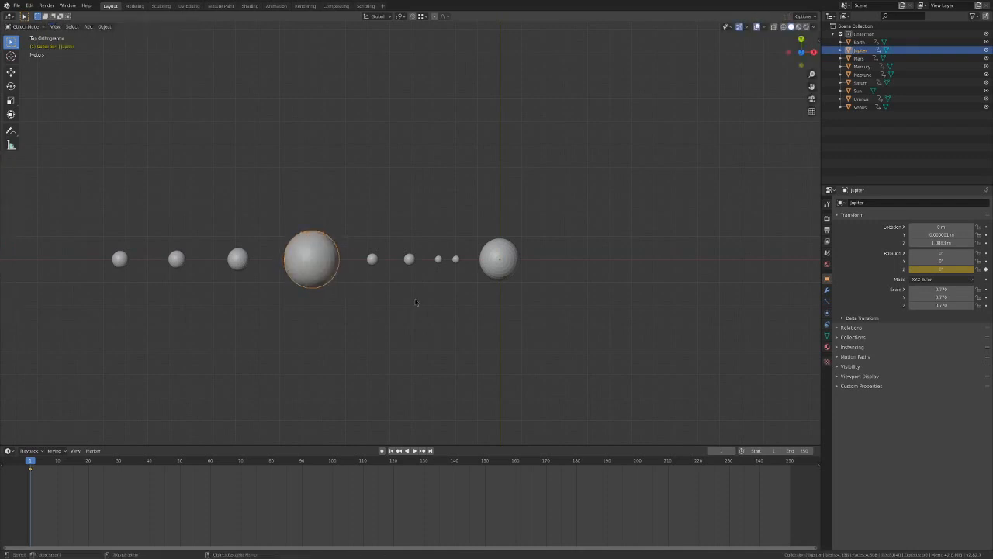
# Compare the sizes and transforms of the Sun, Earth, Jupiter, Saturn, Uranus and Neptune by selecting them one after another.
pyautogui.click(467, 277)
pyautogui.scroll(1, 464, 273)
pyautogui.click(501, 273)
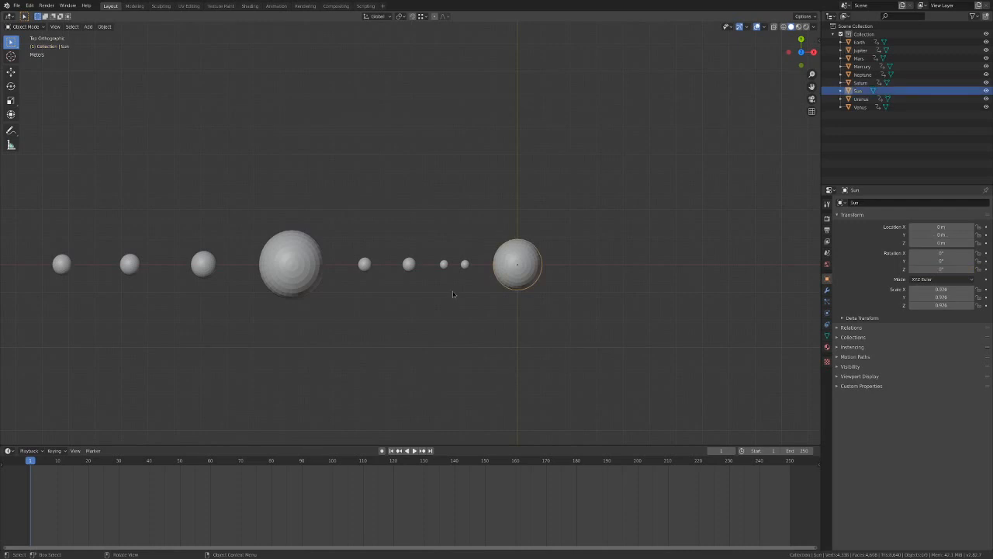
pyautogui.scroll(-1, 453, 292)
pyautogui.keyDown('shift'); pyautogui.moveTo(442, 317); pyautogui.dragTo(409, 323, button='middle'); pyautogui.keyUp('shift')
pyautogui.click(410, 323)
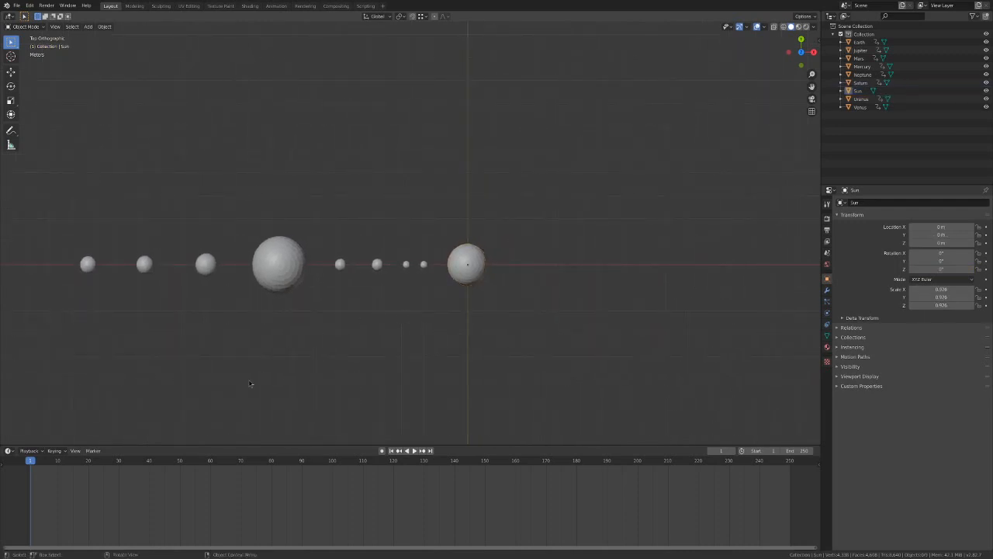
pyautogui.click(378, 265)
pyautogui.click(288, 273)
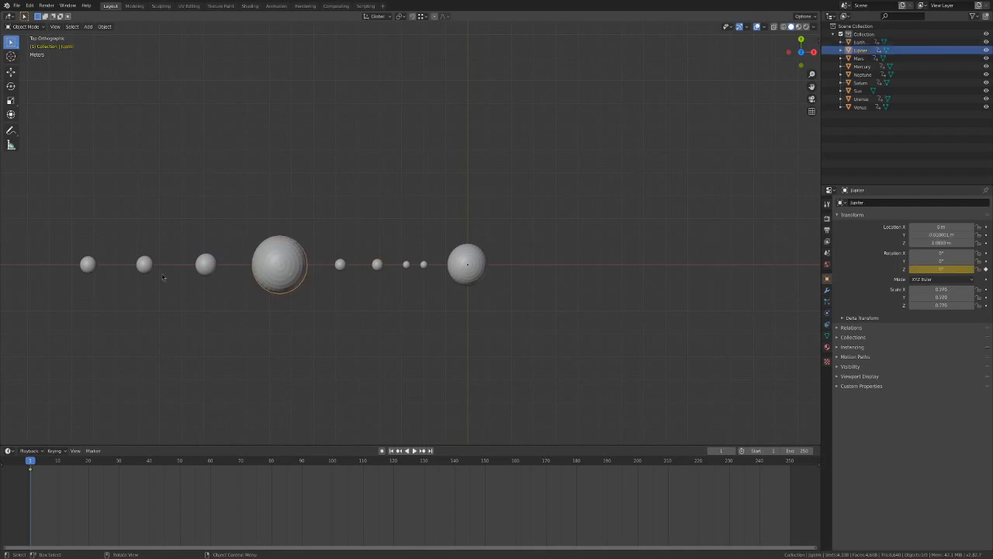
pyautogui.click(208, 266)
pyautogui.click(146, 267)
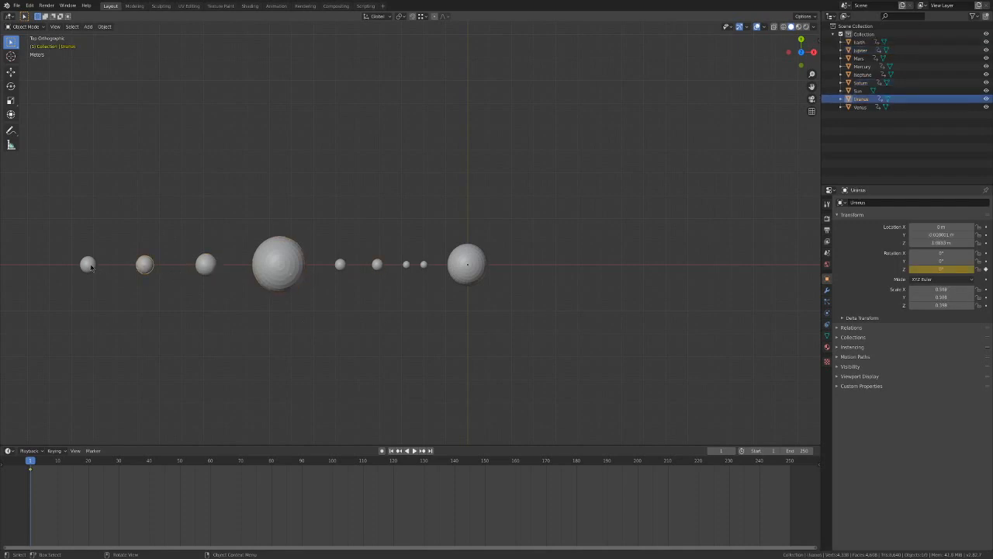
pyautogui.click(90, 266)
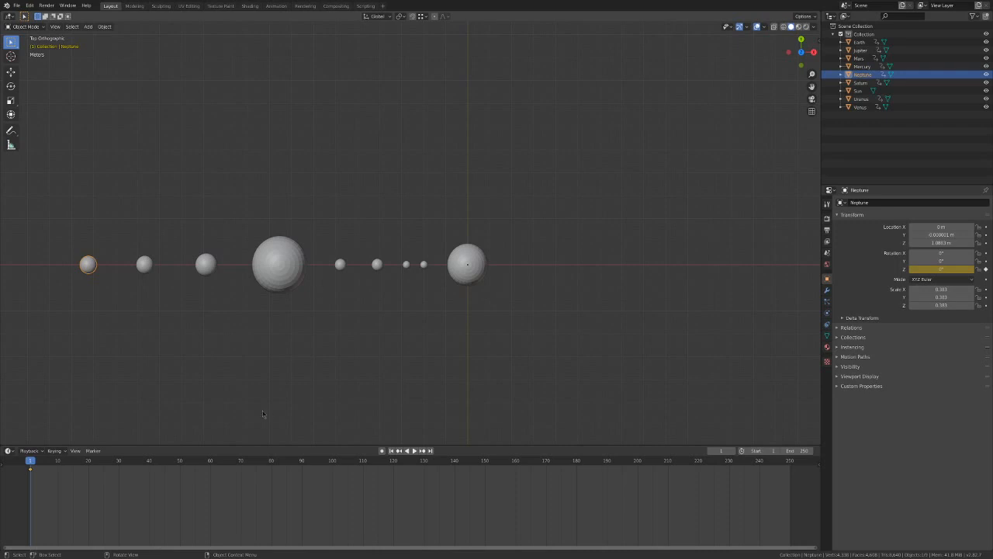
# Set the scene's frame rate to 25 fps and move the playhead to the last frame, 250.
pyautogui.press('space')
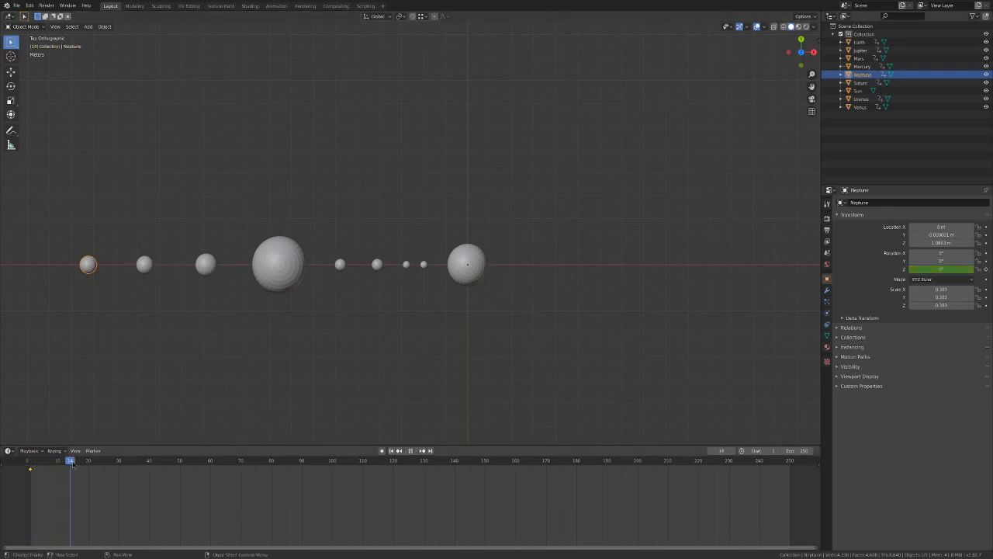
pyautogui.moveTo(147, 471); pyautogui.dragTo(787, 484)
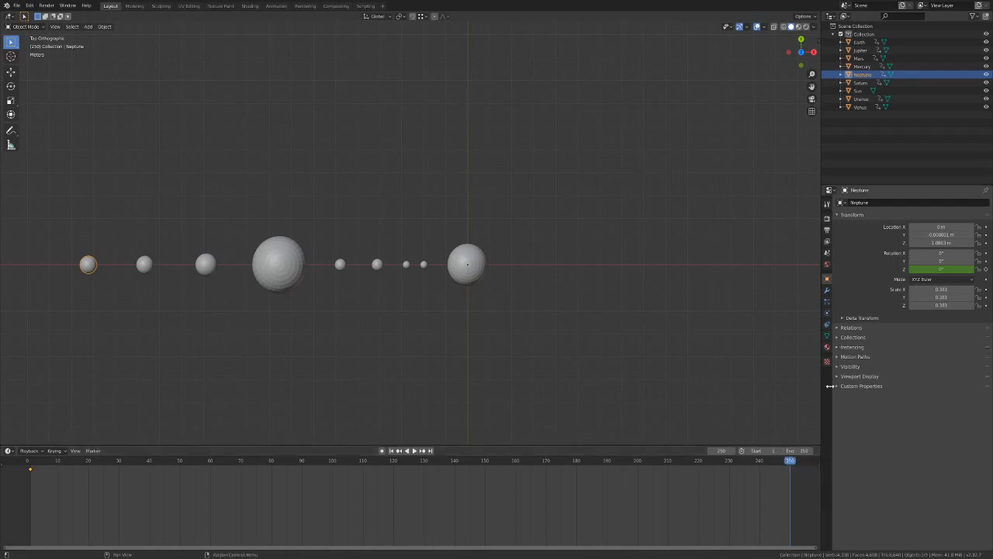
pyautogui.click(827, 230)
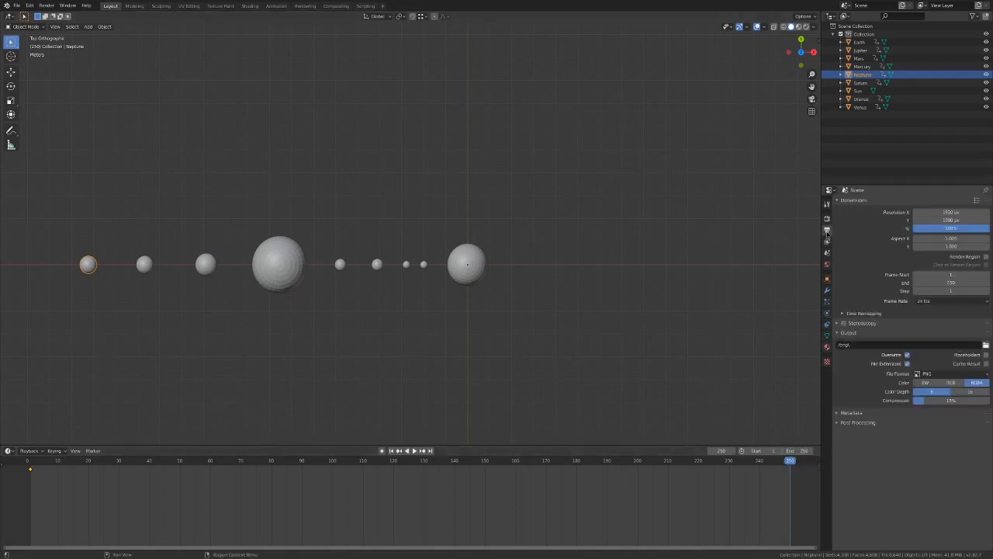
pyautogui.click(952, 300)
pyautogui.click(943, 325)
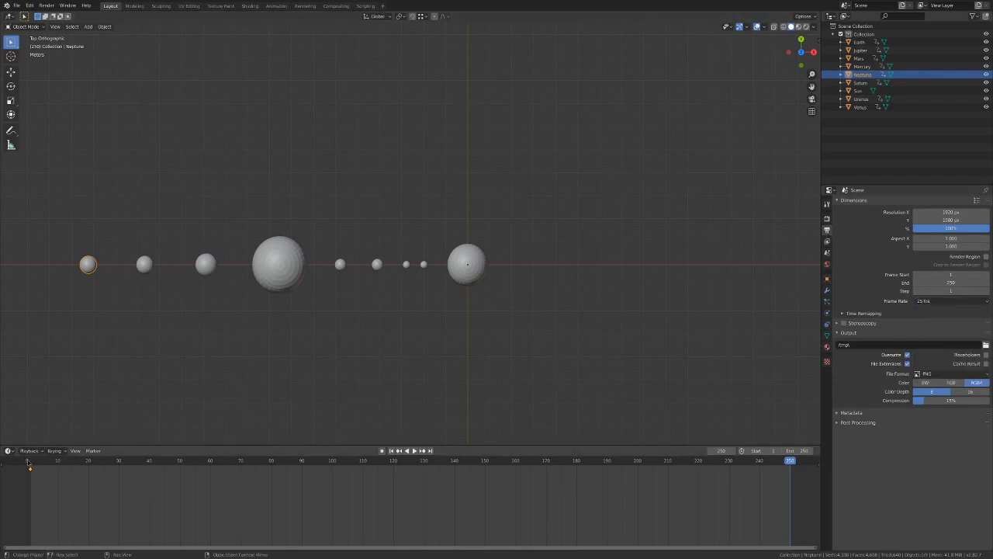
pyautogui.moveTo(29, 461); pyautogui.dragTo(791, 465)
pyautogui.press('space')
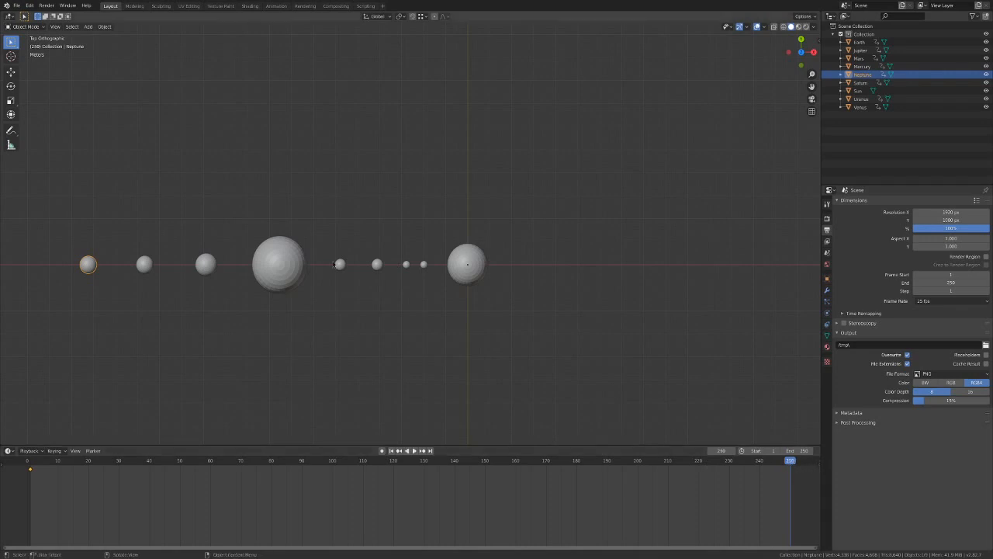
# Enable auto keying, keyframe Earth's Z rotation at 720° on frame 250, and play the animation from the start.
pyautogui.scroll(-1, 387, 307)
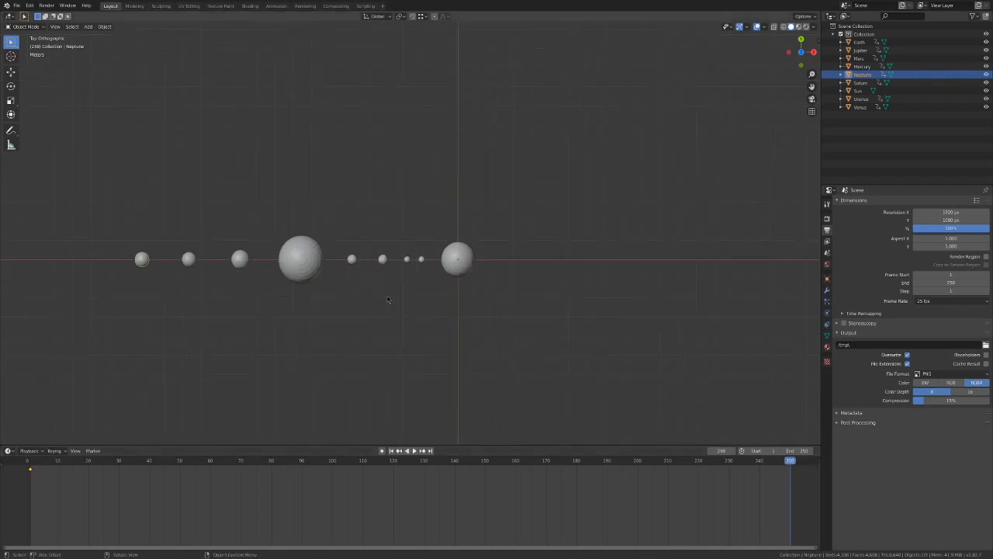
pyautogui.click(383, 259)
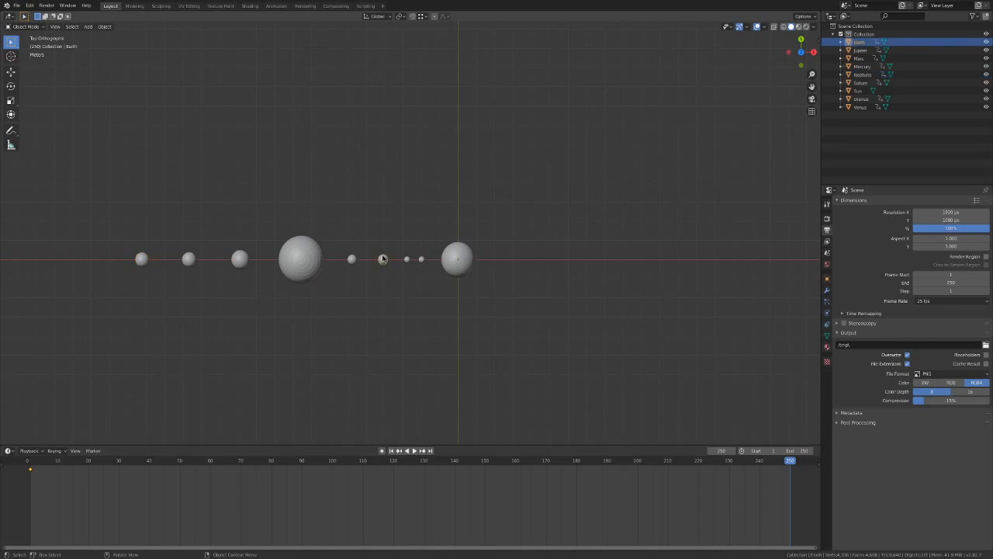
pyautogui.press('g')
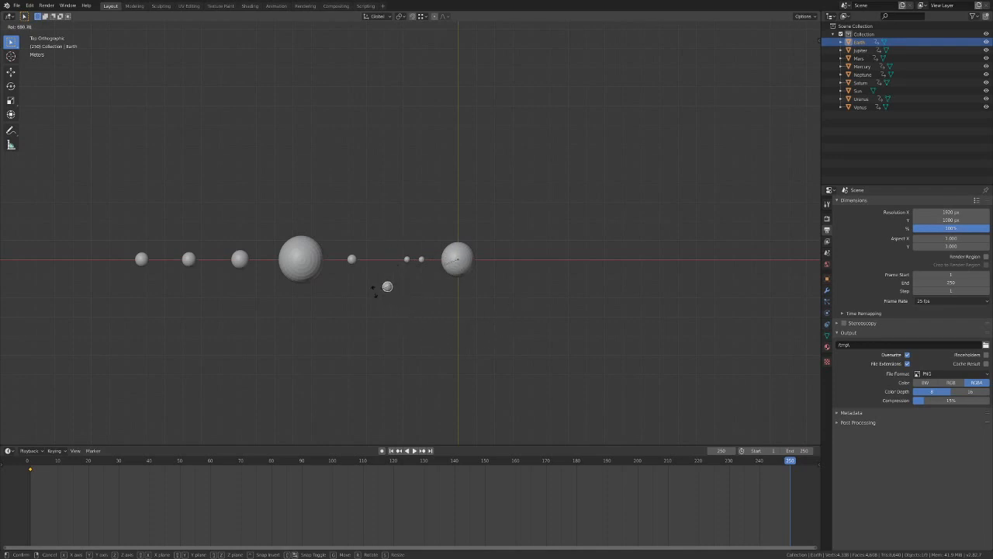
pyautogui.rightClick(375, 292)
pyautogui.click(827, 278)
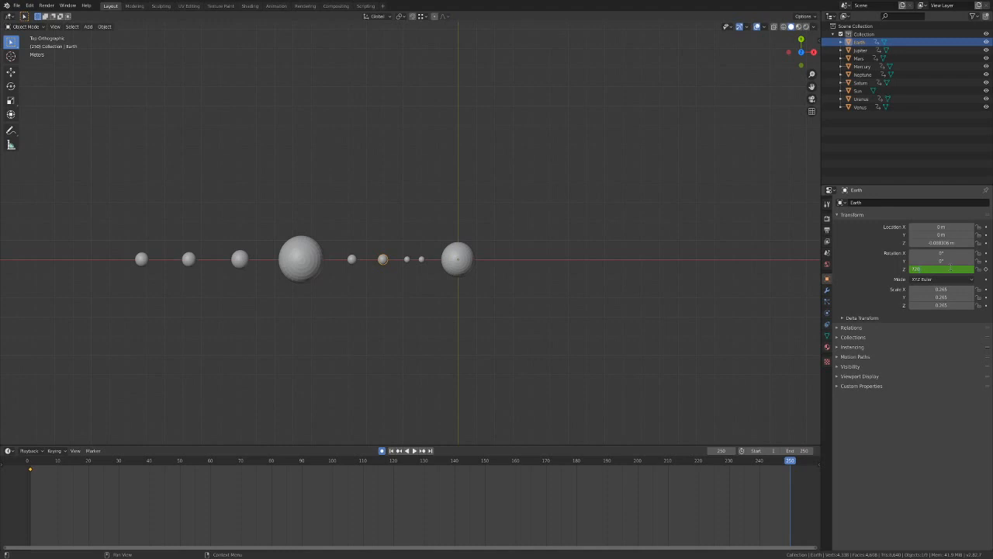
pyautogui.press('i')
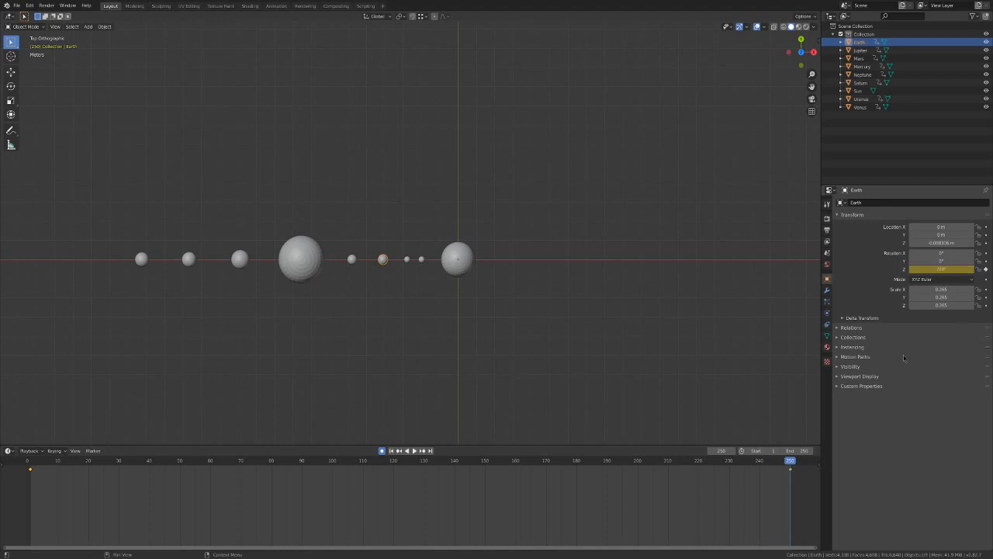
pyautogui.moveTo(795, 465); pyautogui.dragTo(27, 470)
pyautogui.press('space')
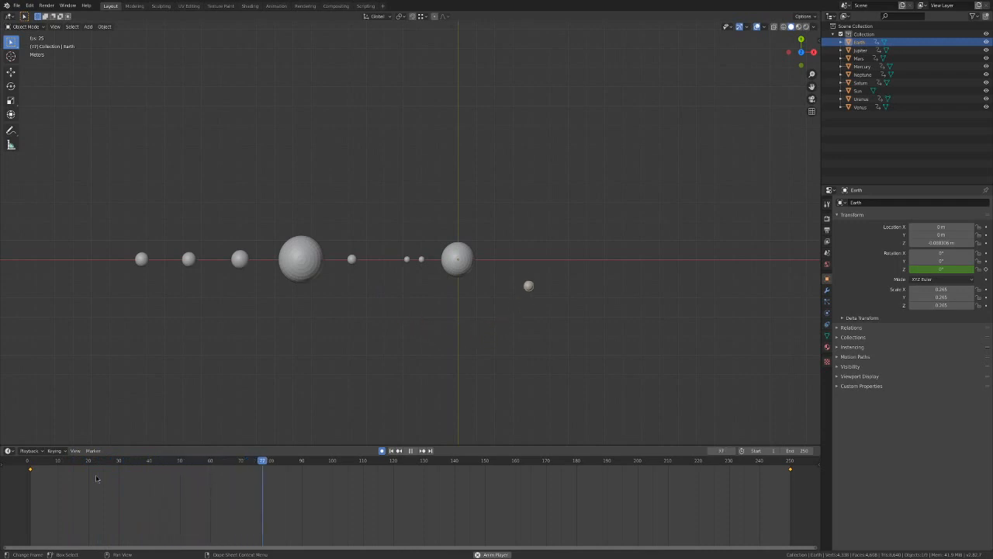
pyautogui.press('space')
# Change Earth's Z rotation on frame 250 to -720°, preview the animation, and return the playhead to the start.
pyautogui.moveTo(483, 461); pyautogui.dragTo(790, 466)
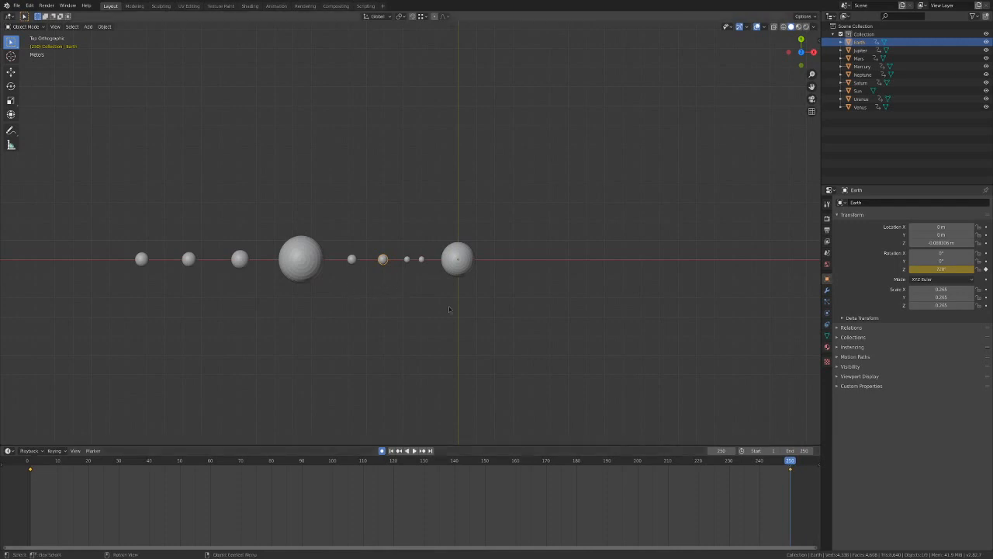
pyautogui.moveTo(790, 460)
pyautogui.mouseDown()
pyautogui.moveTo(28, 460)
pyautogui.moveTo(790, 461)
pyautogui.mouseUp()
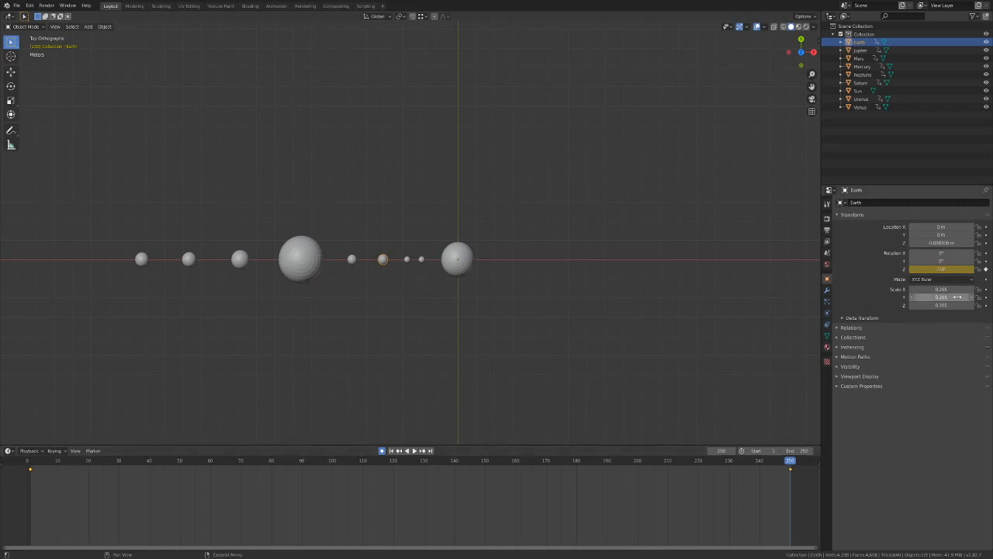
pyautogui.click(941, 268)
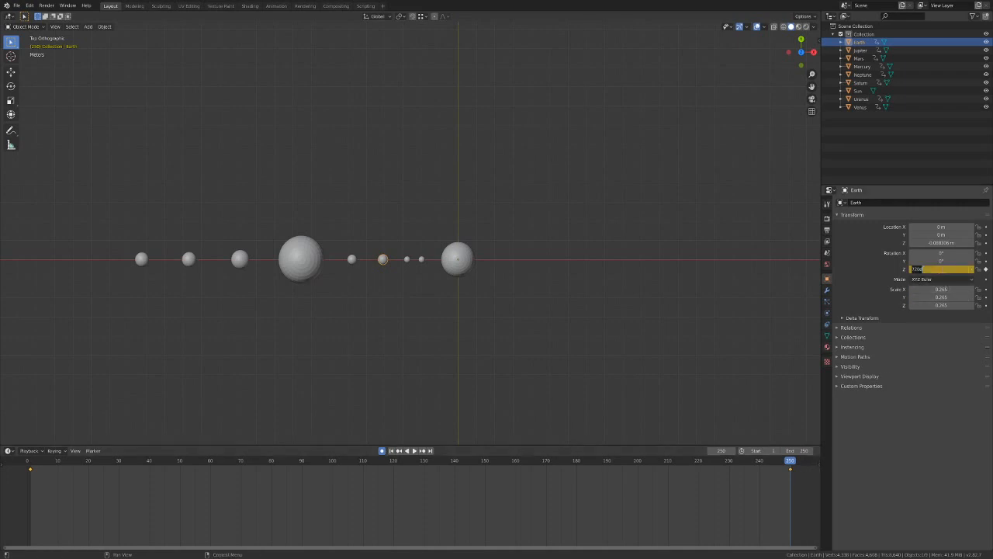
pyautogui.press('BackSpace')
pyautogui.press('Return')
pyautogui.click(766, 419)
pyautogui.moveTo(799, 466)
pyautogui.mouseDown()
pyautogui.moveTo(33, 480)
pyautogui.moveTo(567, 456)
pyautogui.moveTo(792, 460)
pyautogui.mouseUp()
pyautogui.press('space')
pyautogui.press('space')
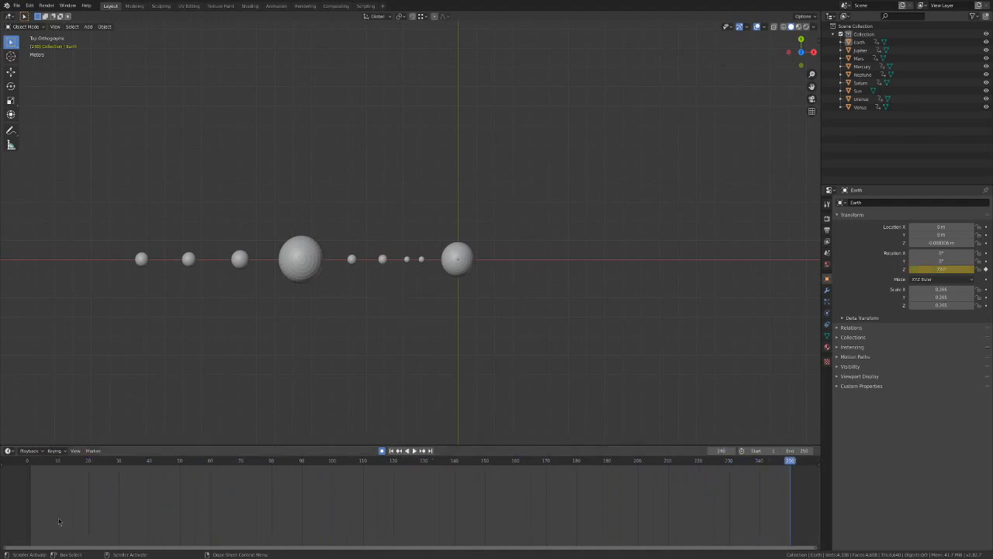
pyautogui.moveTo(790, 462); pyautogui.dragTo(28, 467)
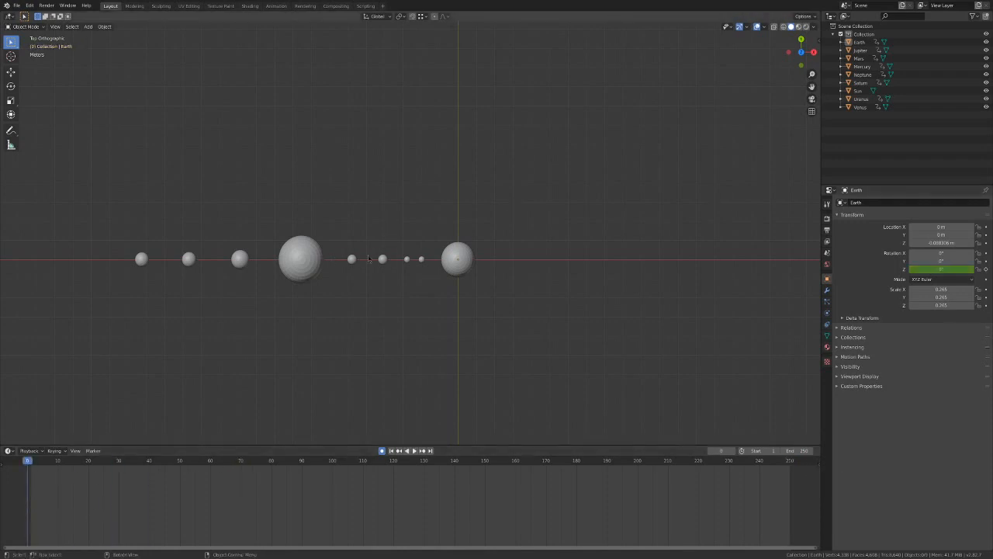
# Keyframe Mercury's Z rotation at -900° on frame 250 and scrub the timeline back to frame 1.
pyautogui.click(422, 260)
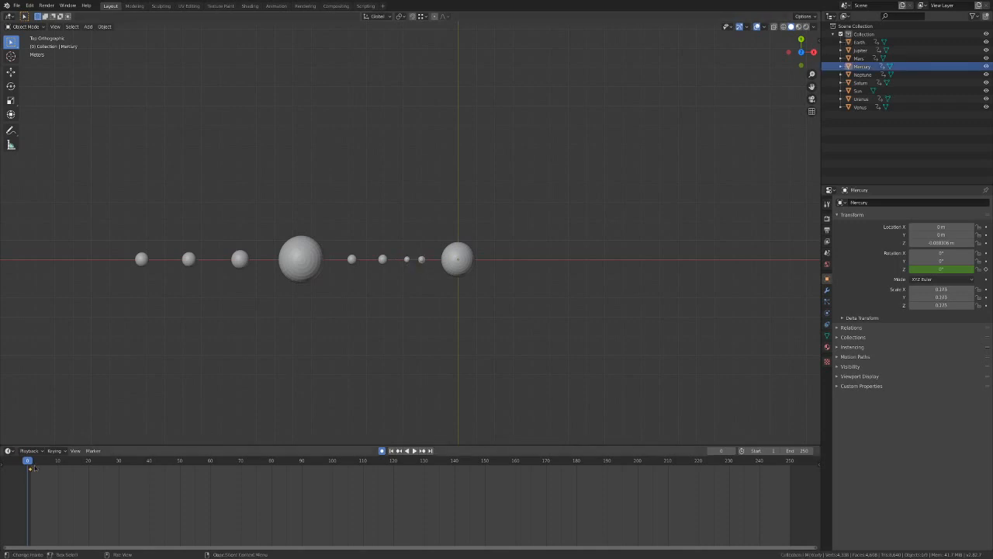
pyautogui.moveTo(27, 464); pyautogui.dragTo(789, 484)
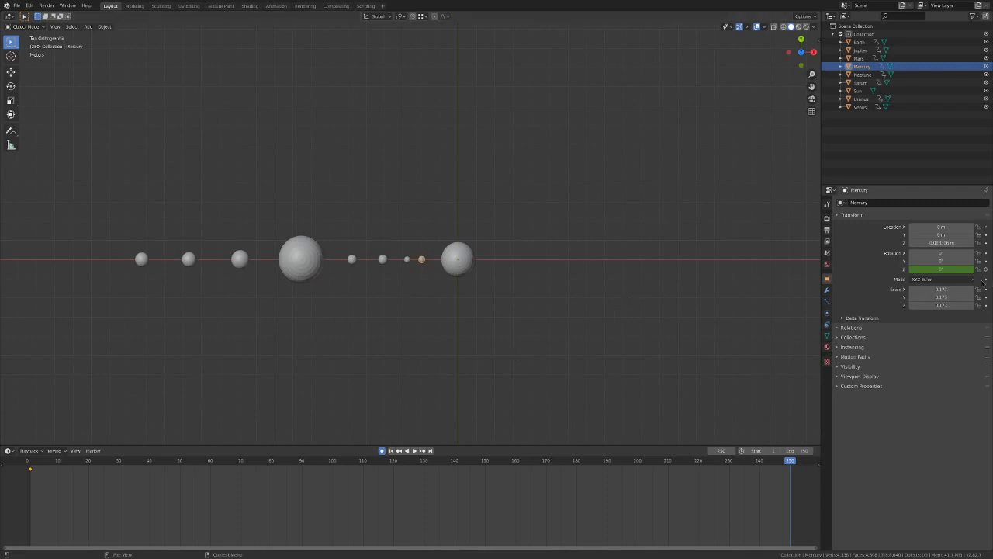
pyautogui.click(942, 268)
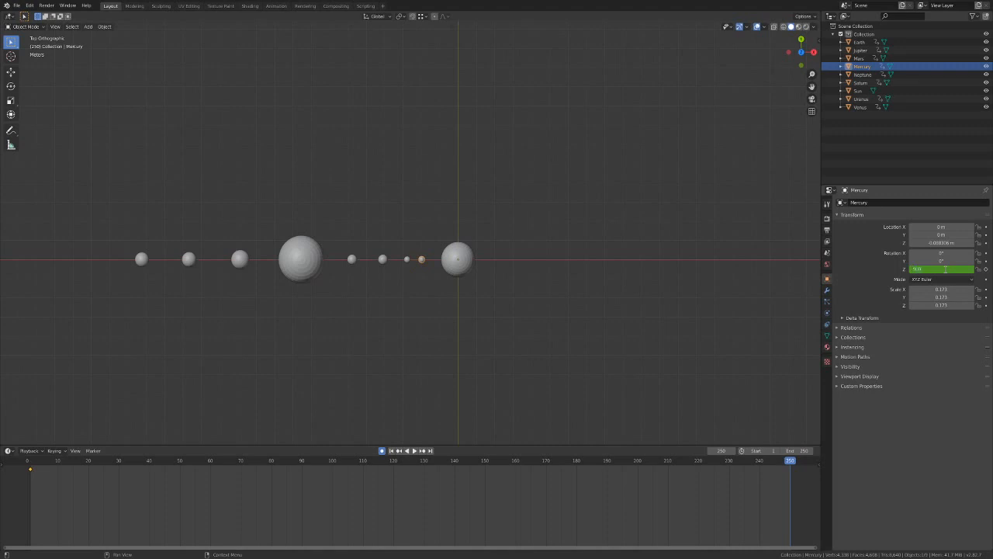
pyautogui.press('Return')
pyautogui.press('i')
pyautogui.click(611, 419)
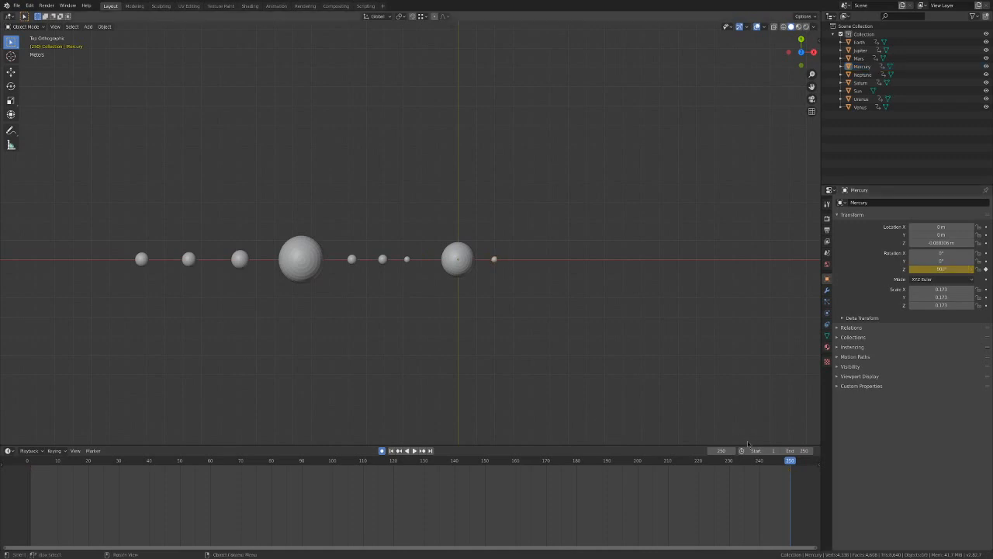
pyautogui.moveTo(784, 464); pyautogui.dragTo(31, 504)
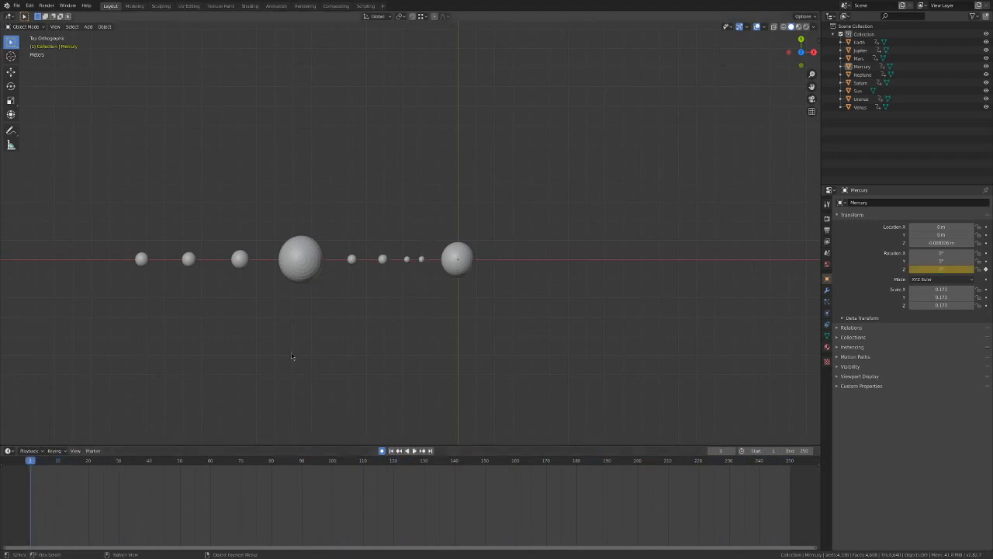
# Keyframe Venus's Z rotation at -850° on frame 250.
pyautogui.click(410, 264)
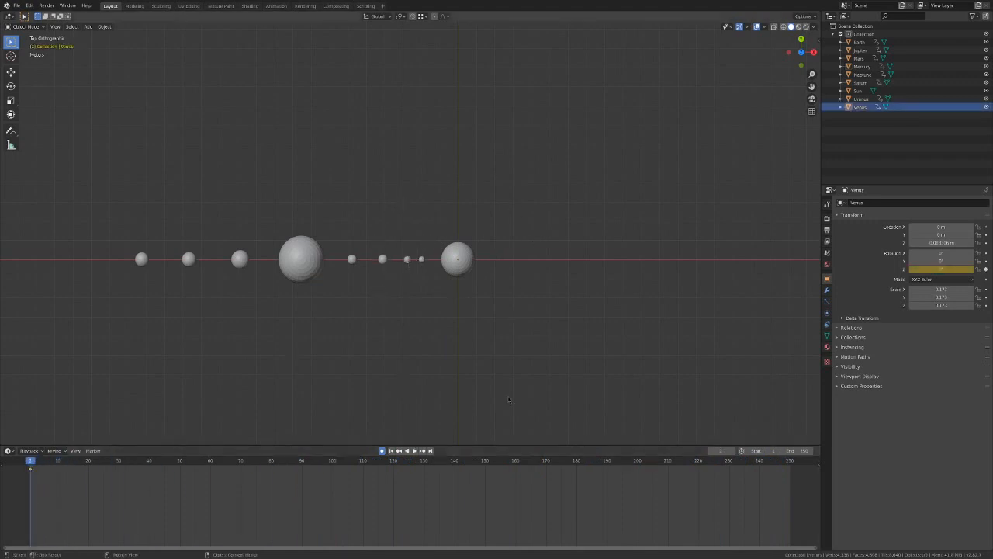
pyautogui.hotkey('shift', 'Right')
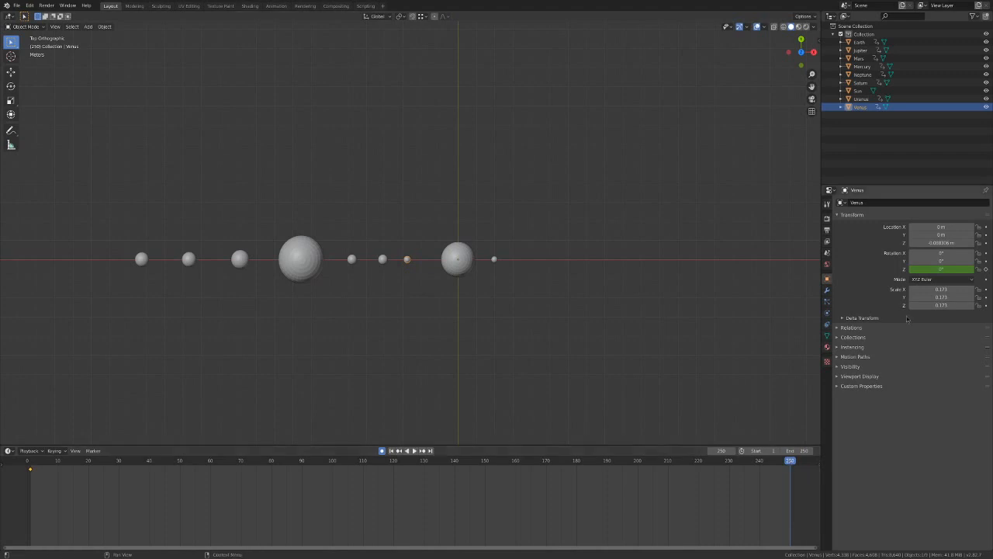
pyautogui.click(924, 269)
pyautogui.write('950')
pyautogui.press('Return')
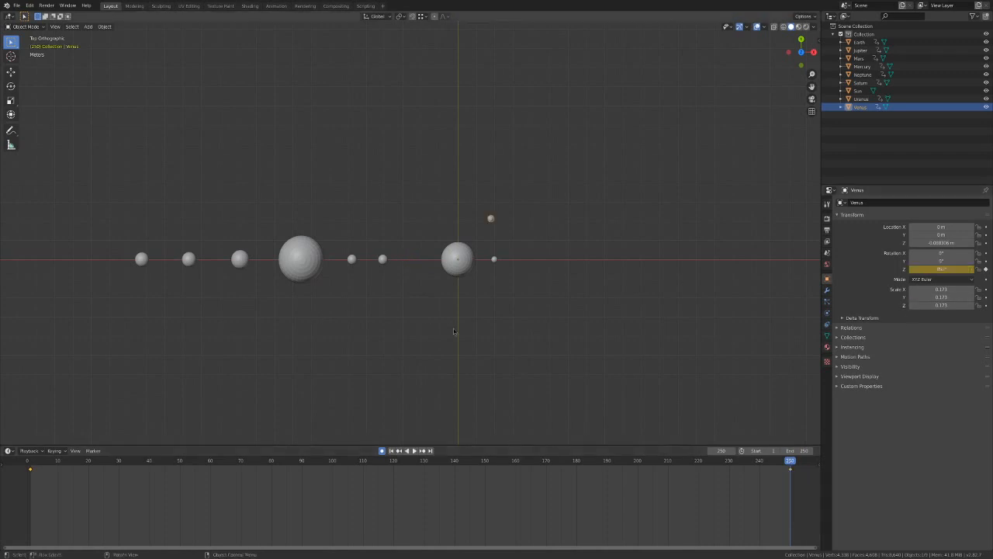
# Set Mercury's keyed Z rotation on frame 250 to -1000°.
pyautogui.click(494, 260)
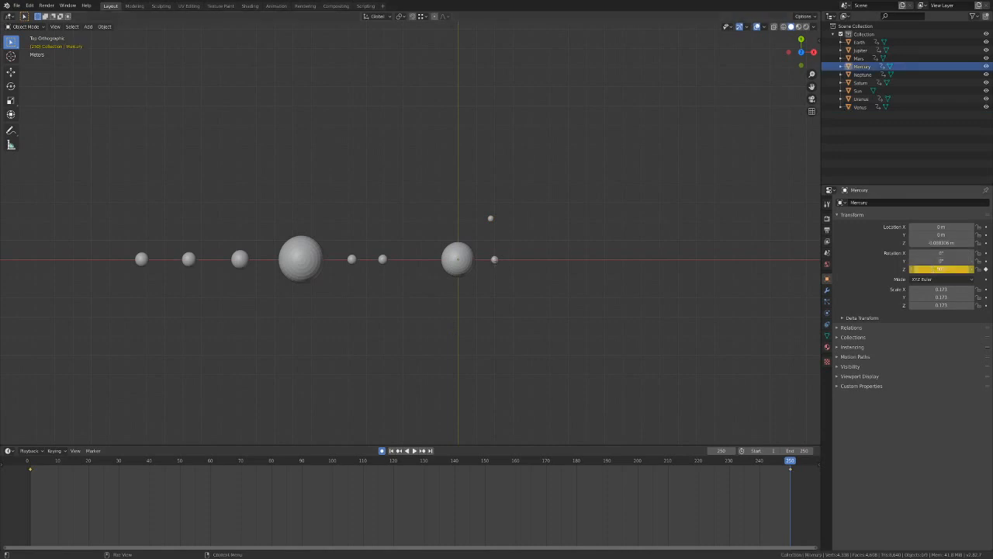
pyautogui.click(931, 269)
pyautogui.press('Return')
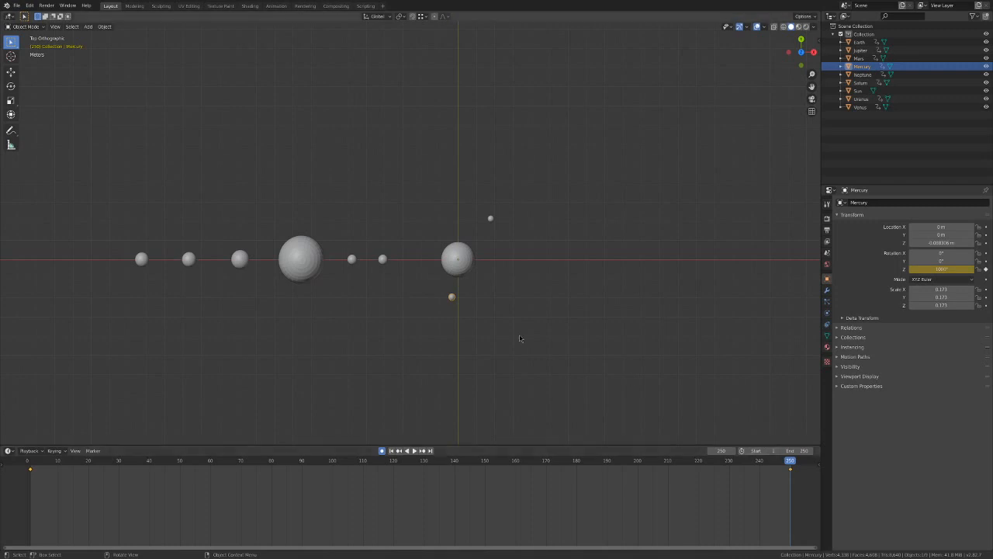
# Keyframe Mars's Z rotation at -600° on frame 250.
pyautogui.click(355, 253)
pyautogui.click(352, 259)
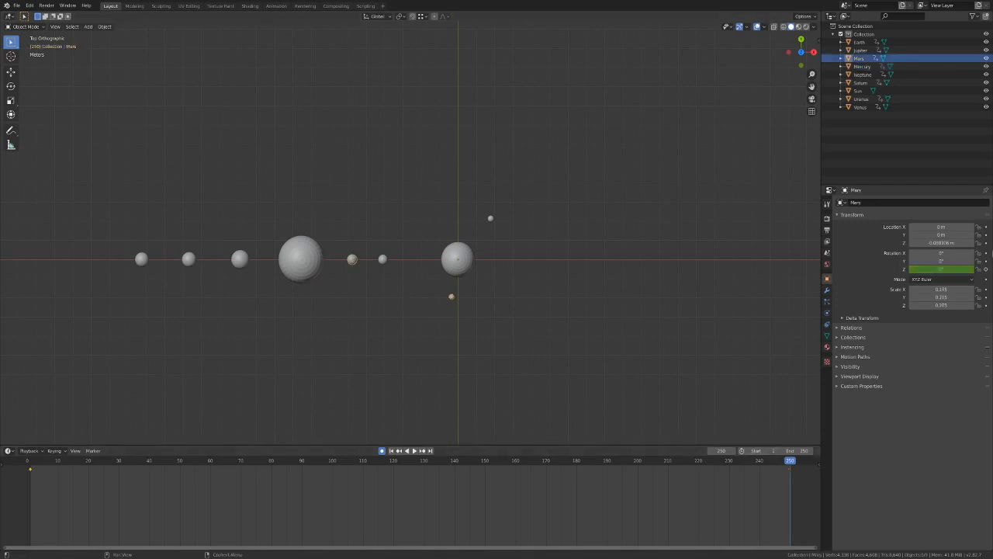
pyautogui.click(950, 267)
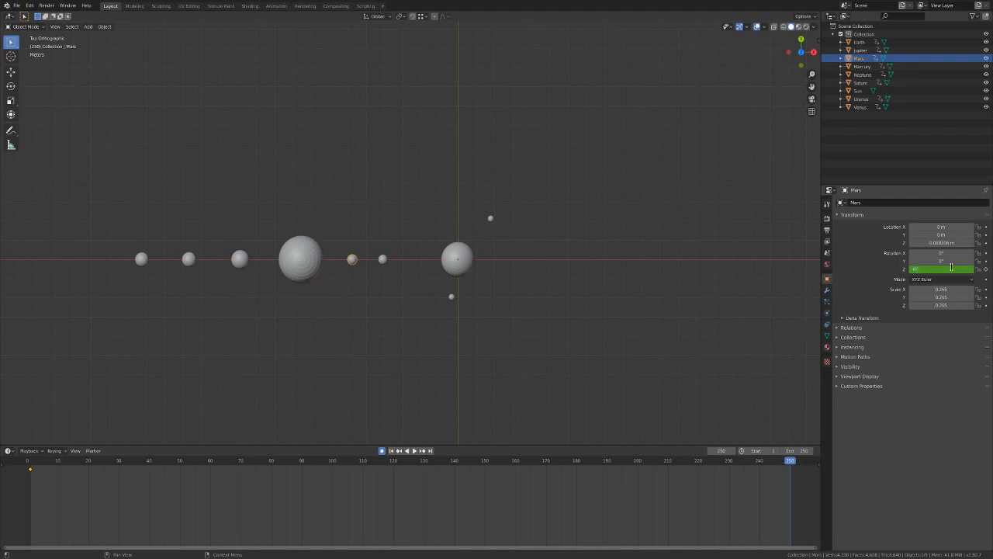
pyautogui.press('Return')
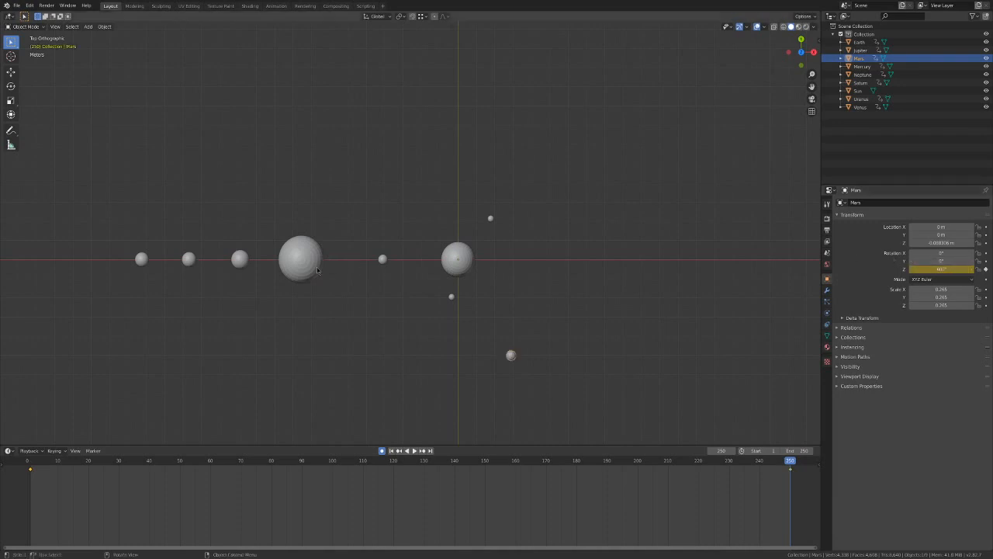
# Keyframe the Z rotations on frame 250 at -500° for Jupiter and -350° for Saturn.
pyautogui.click(318, 269)
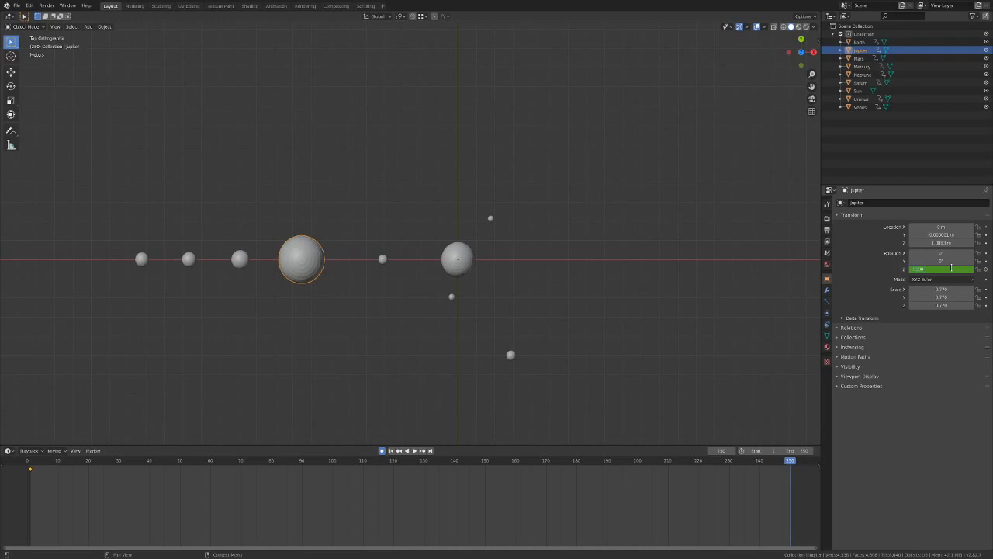
pyautogui.press('Return')
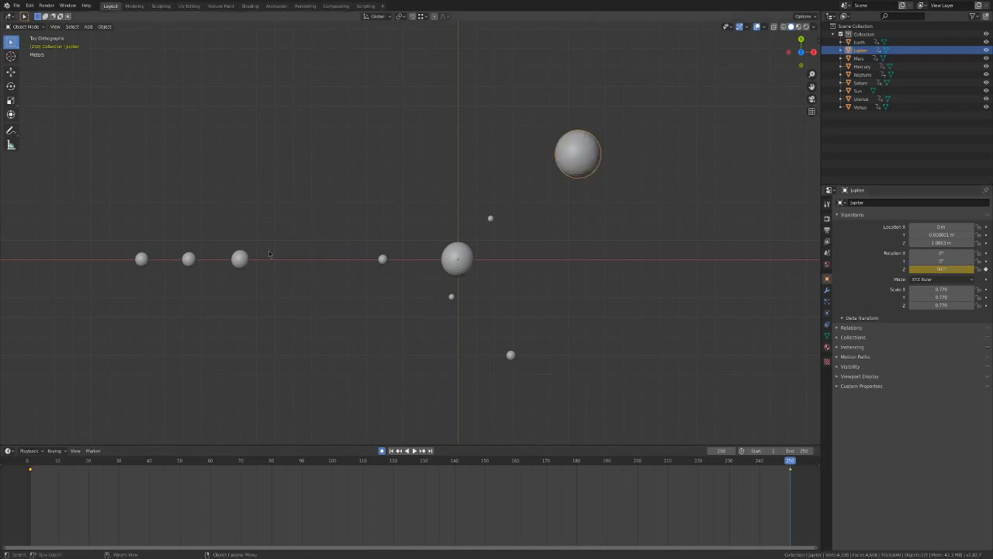
pyautogui.click(241, 267)
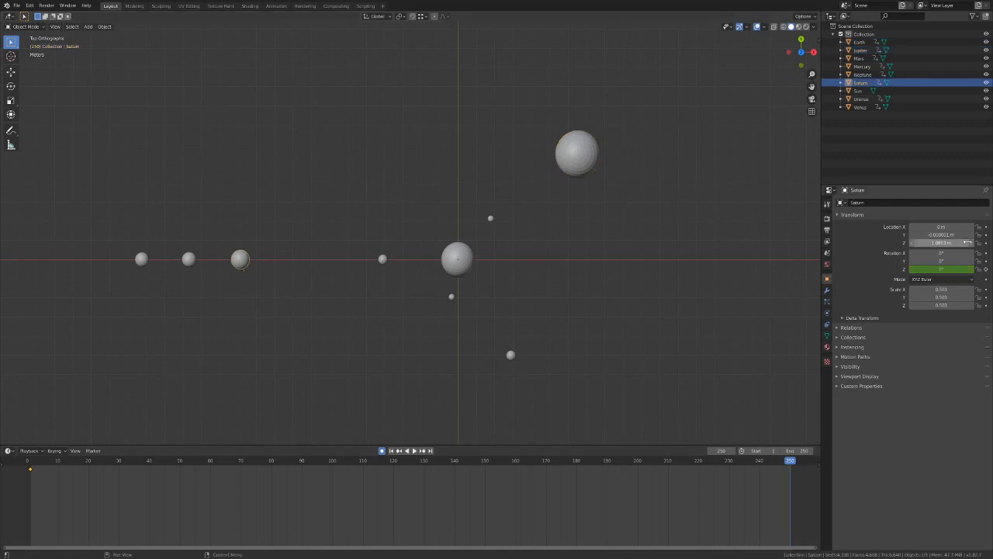
pyautogui.click(942, 269)
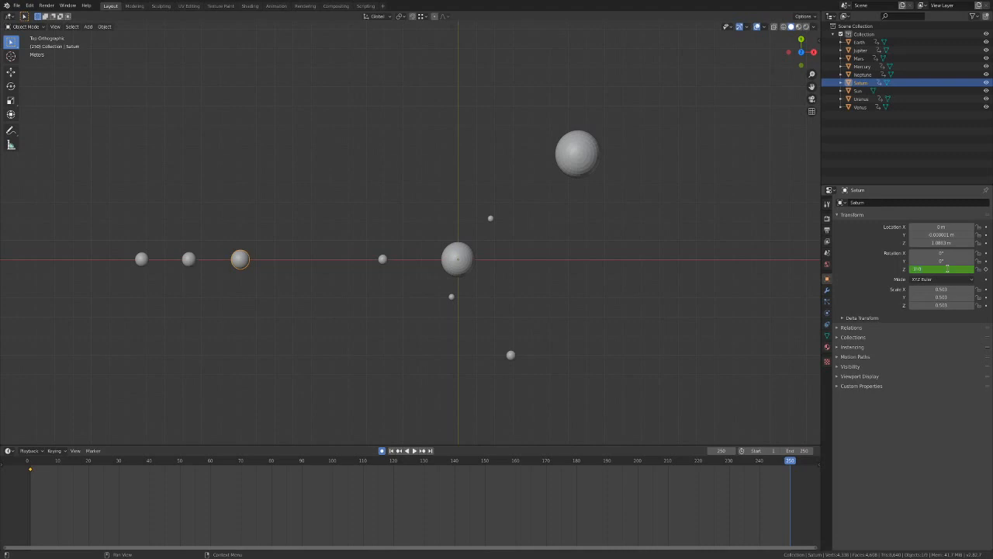
pyautogui.press('Return')
# Keyframe Uranus's Z rotation at -300° on frame 250.
pyautogui.click(581, 160)
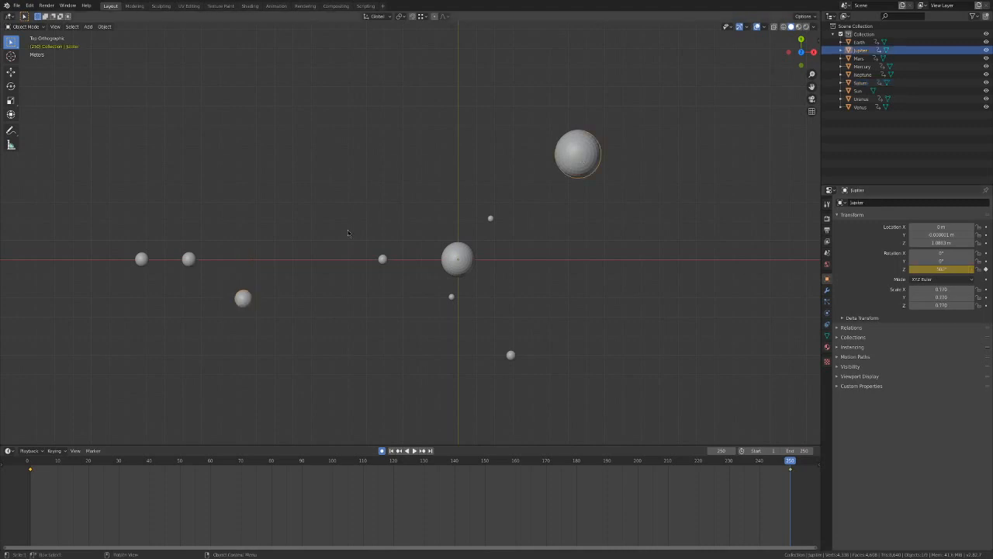
pyautogui.click(248, 301)
pyautogui.click(189, 259)
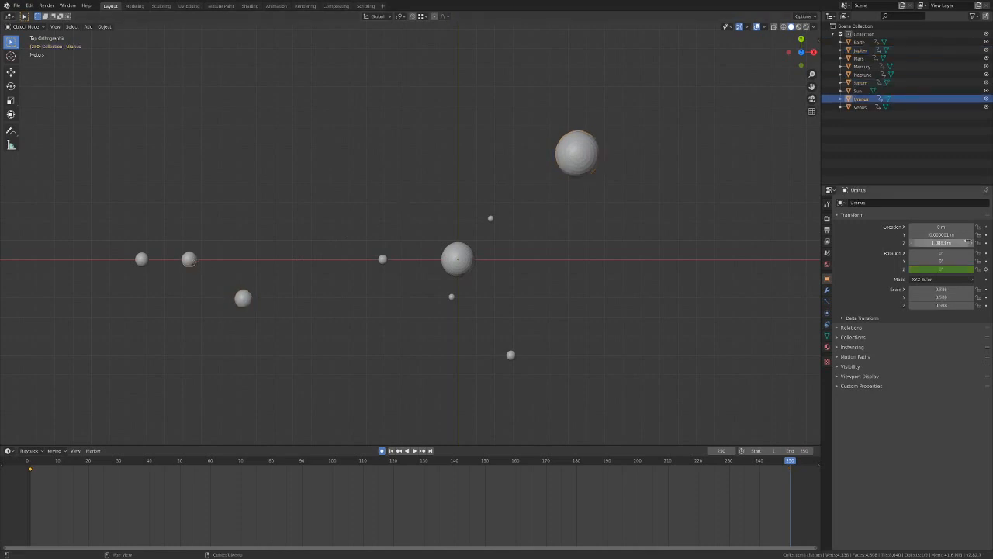
pyautogui.click(954, 268)
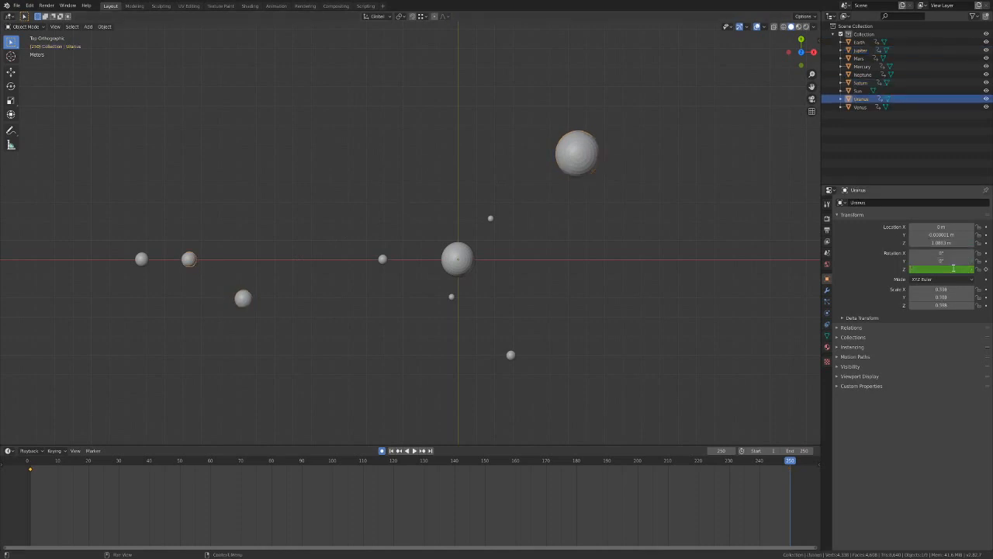
pyautogui.press('Return')
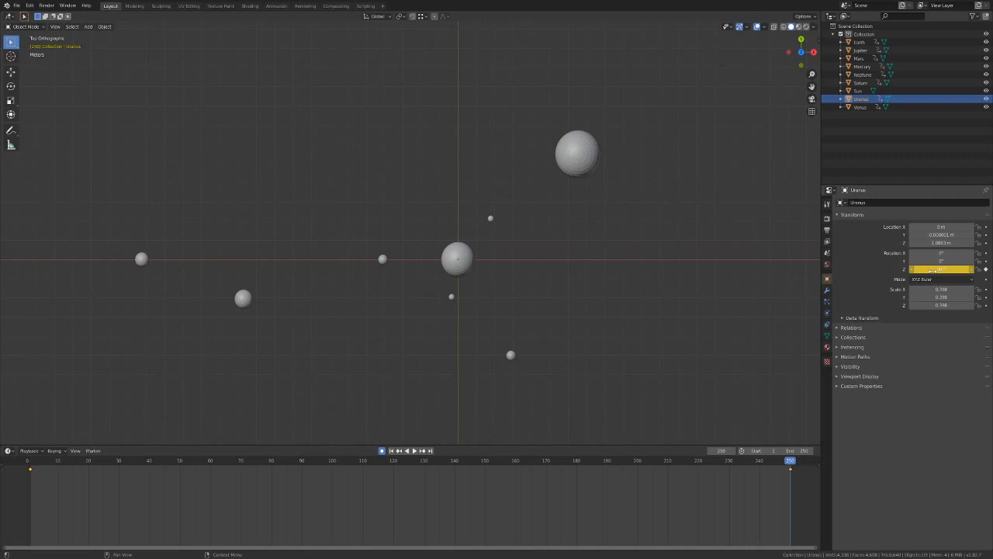
# Keyframe Neptune's Z rotation at -250° on frame 250.
pyautogui.click(143, 261)
pyautogui.click(940, 269)
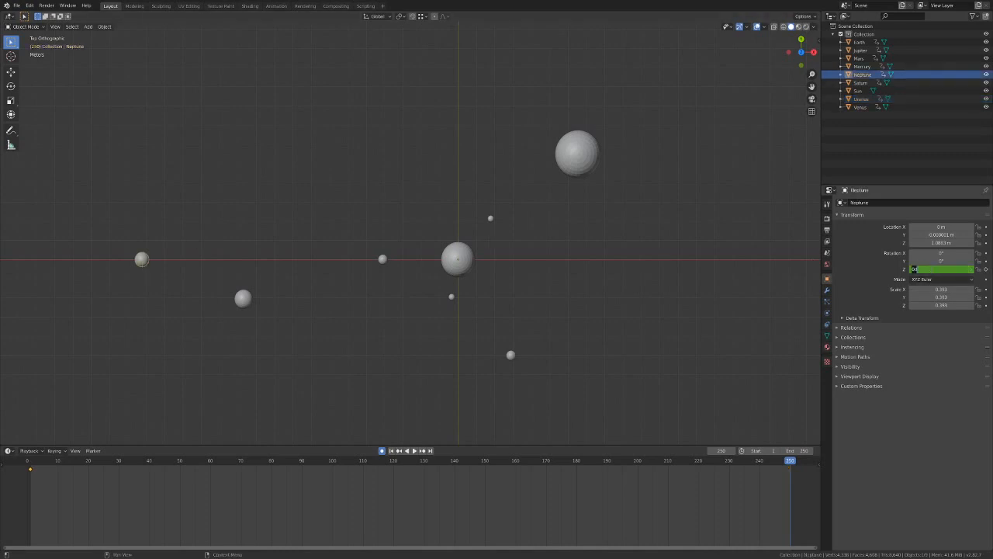
pyautogui.press('Return')
pyautogui.click(930, 269)
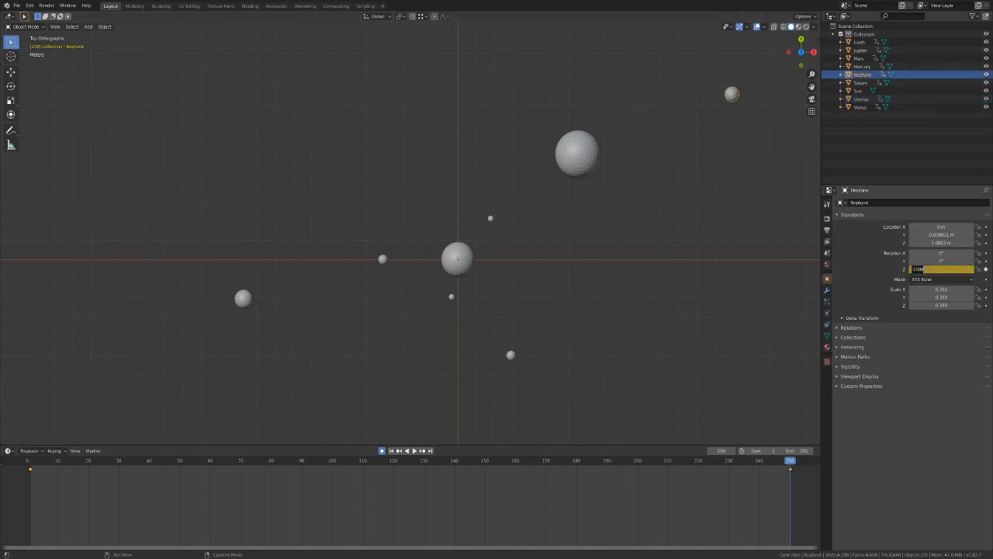
pyautogui.press('Return')
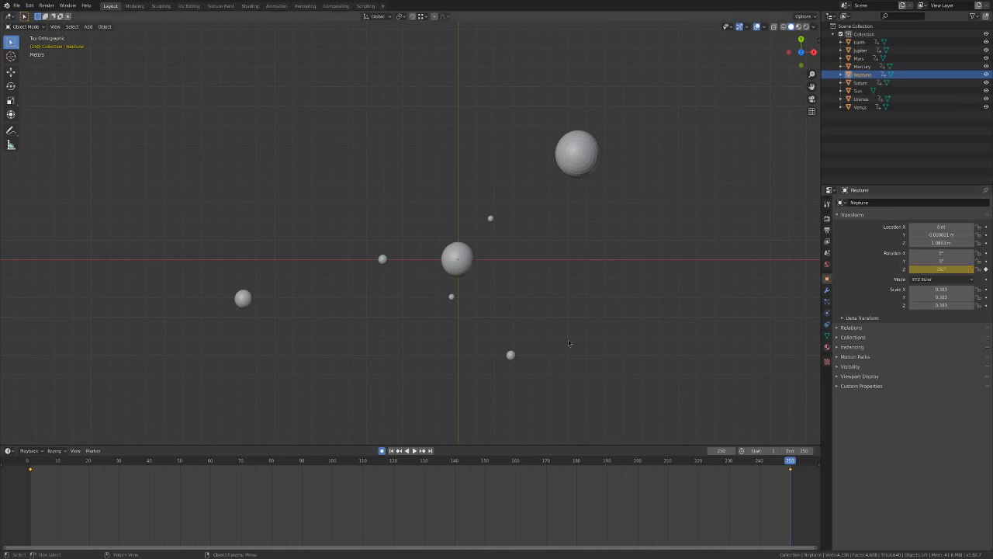
# Play the animation from frame 1 to check how the planets orbit the Sun, and return to the first frame.
pyautogui.click(574, 343)
pyautogui.scroll(-3, 686, 339)
pyautogui.scroll(-1, 686, 339)
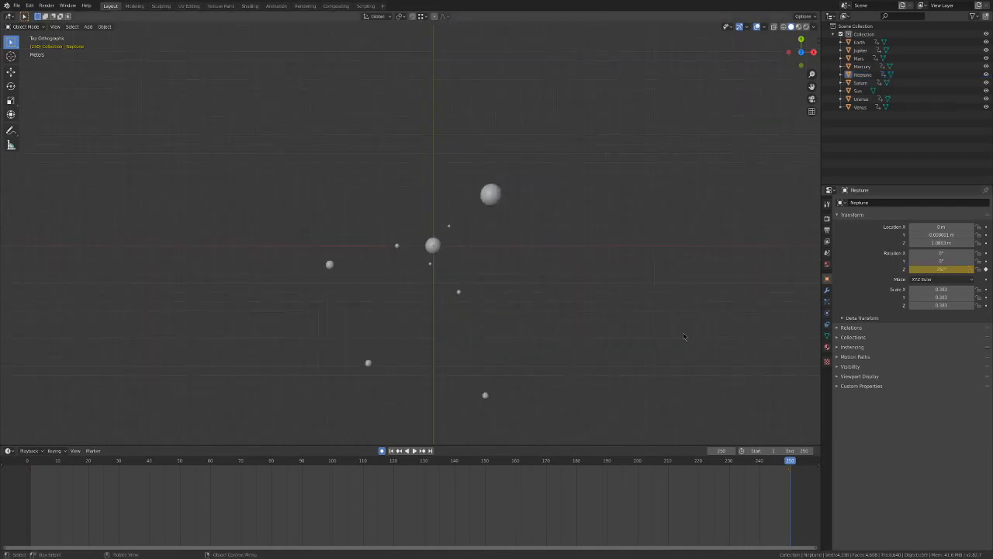
pyautogui.scroll(1, 684, 334)
pyautogui.keyDown('shift'); pyautogui.moveTo(638, 336); pyautogui.dragTo(626, 258, button='middle'); pyautogui.keyUp('shift')
pyautogui.scroll(1, 599, 241)
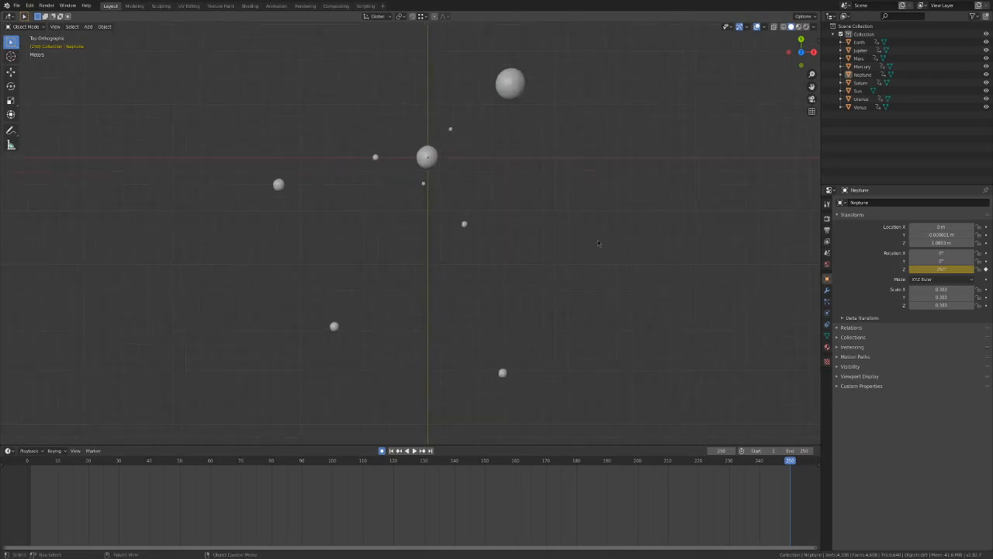
pyautogui.scroll(1, 597, 243)
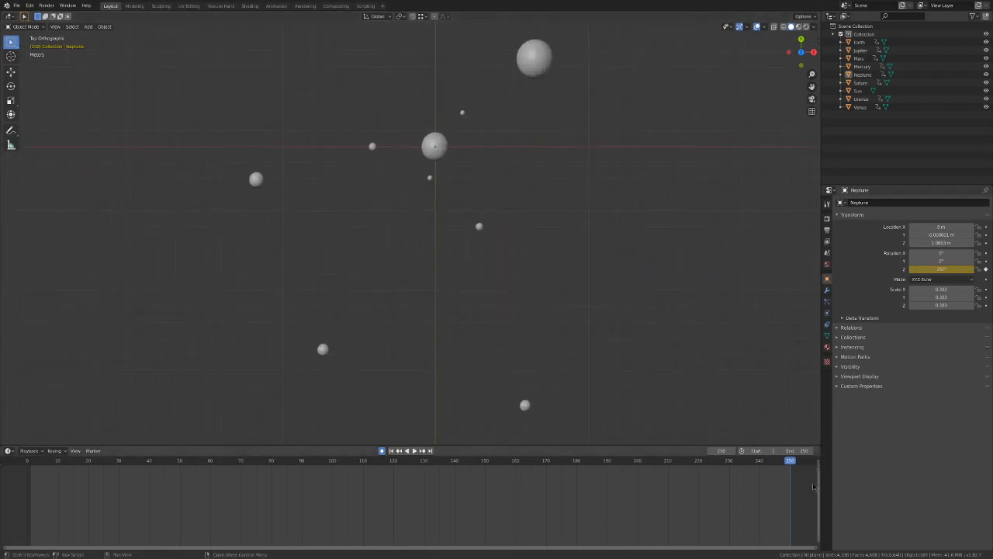
pyautogui.click(391, 450)
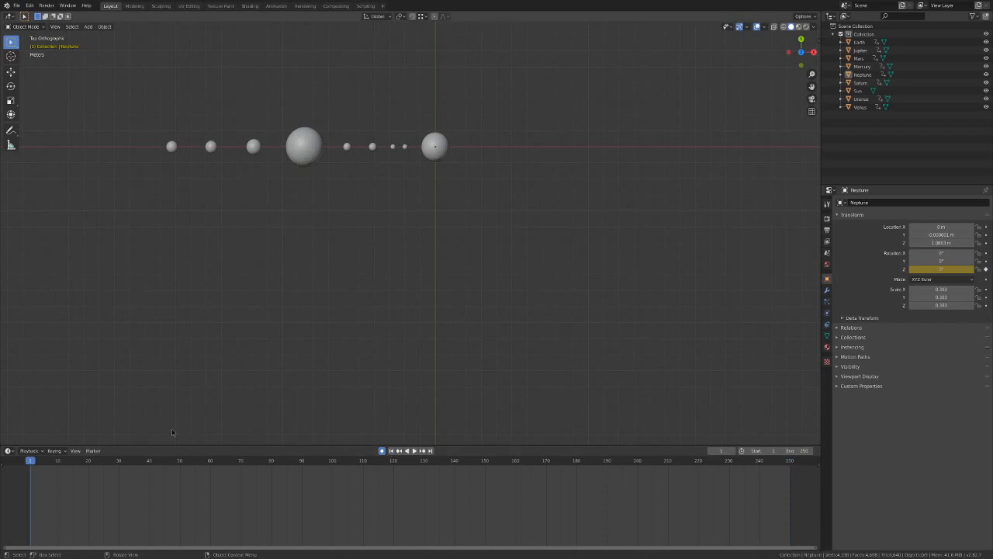
pyautogui.press('space')
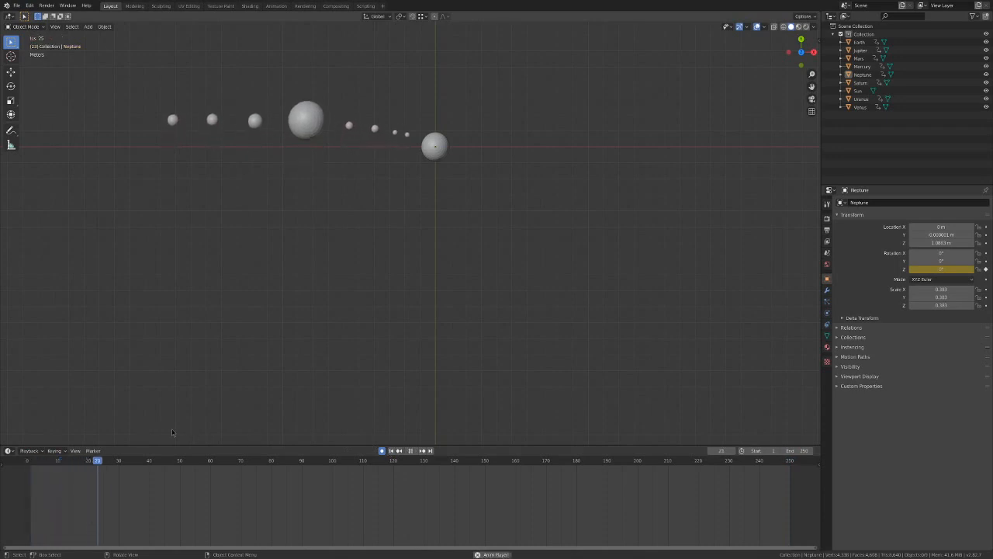
pyautogui.keyDown('shift'); pyautogui.moveTo(504, 182); pyautogui.dragTo(504, 292, button='middle'); pyautogui.keyUp('shift')
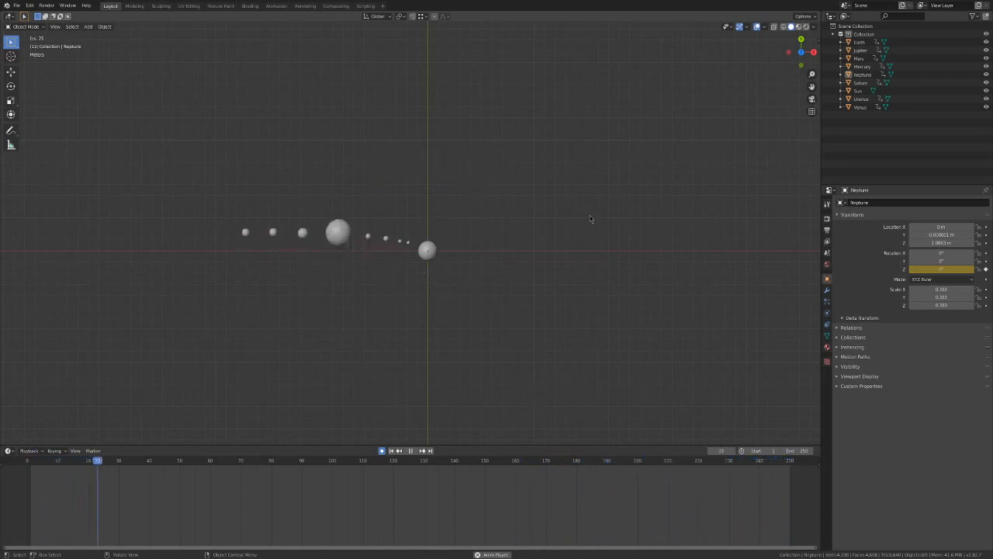
pyautogui.press('space')
pyautogui.click(390, 450)
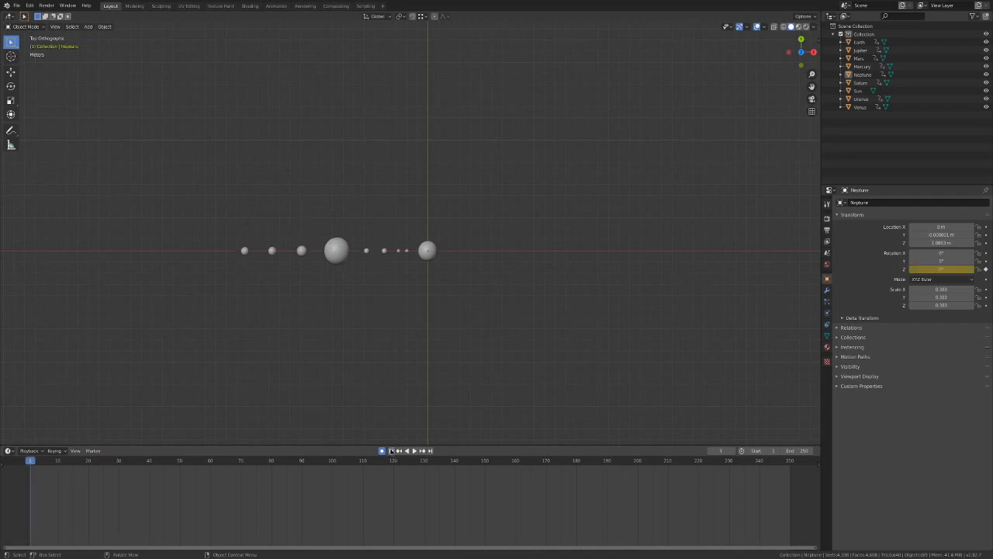
# Select all eight planets without the Sun and set the interpolation mode of their keyframes to Linear.
pyautogui.moveTo(204, 201); pyautogui.dragTo(413, 273)
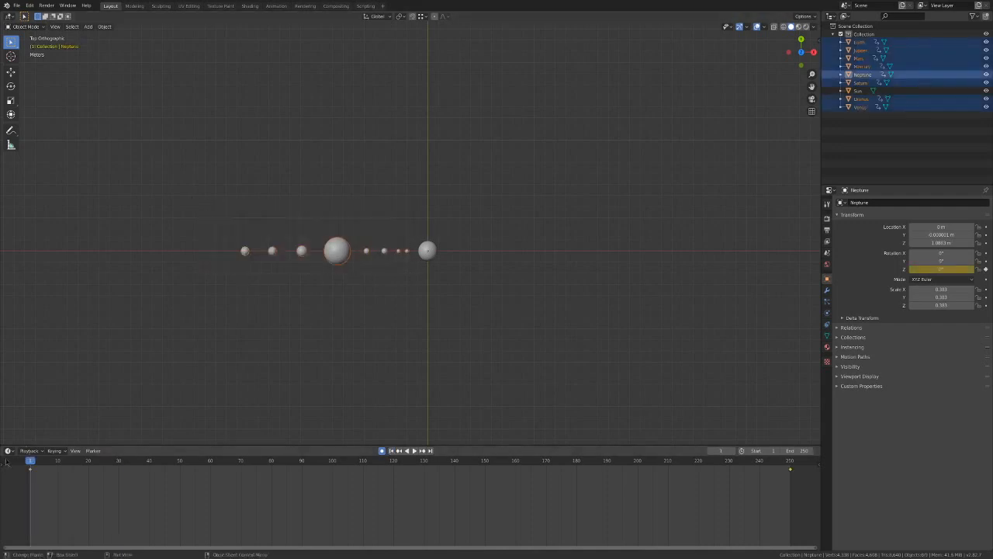
pyautogui.rightClick(31, 471)
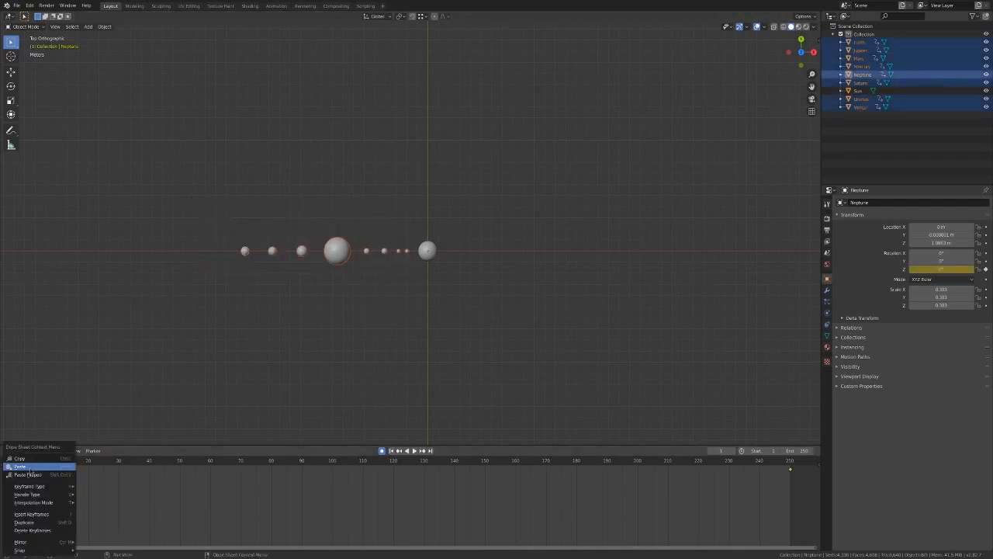
pyautogui.click(24, 466)
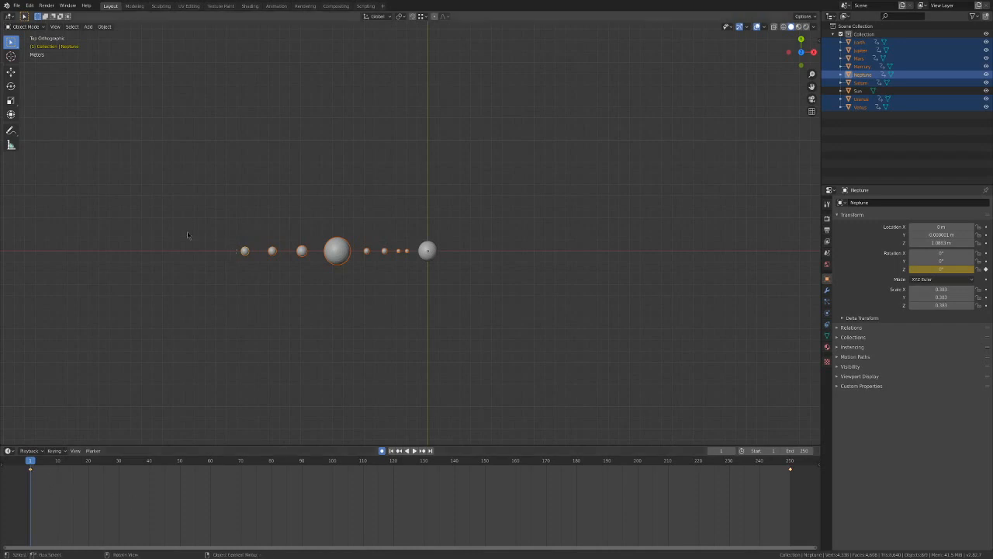
pyautogui.moveTo(42, 484); pyautogui.dragTo(16, 469)
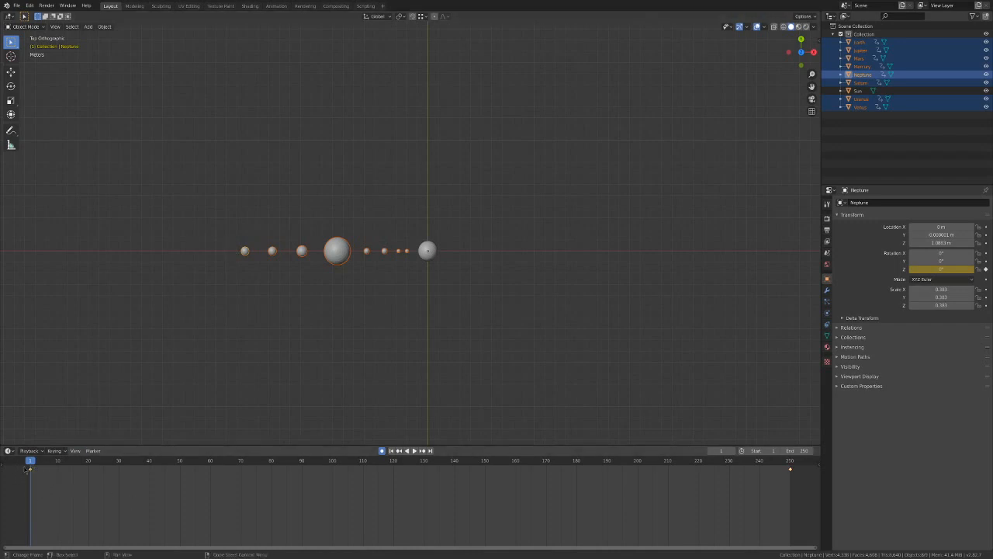
pyautogui.click(74, 450)
pyautogui.rightClick(32, 471)
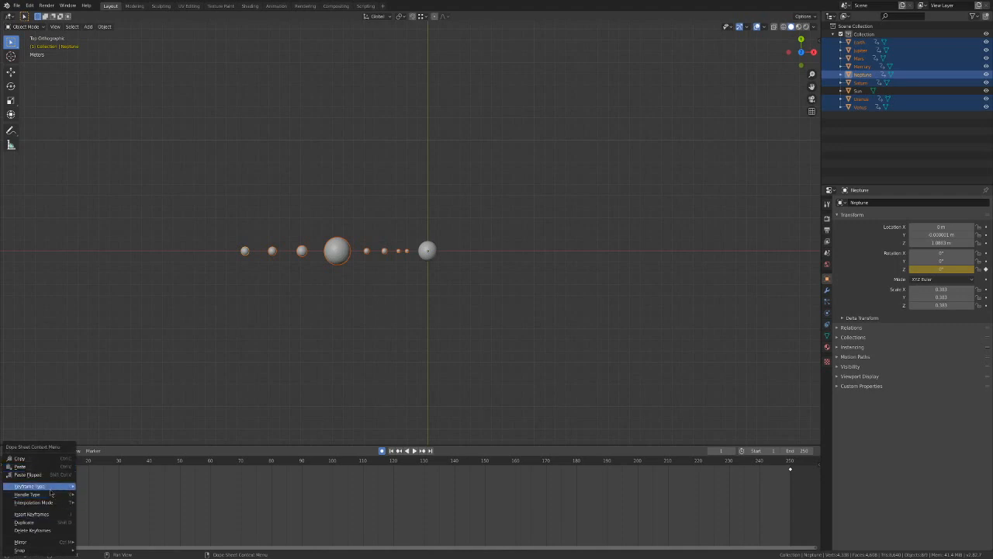
pyautogui.moveTo(52, 494)
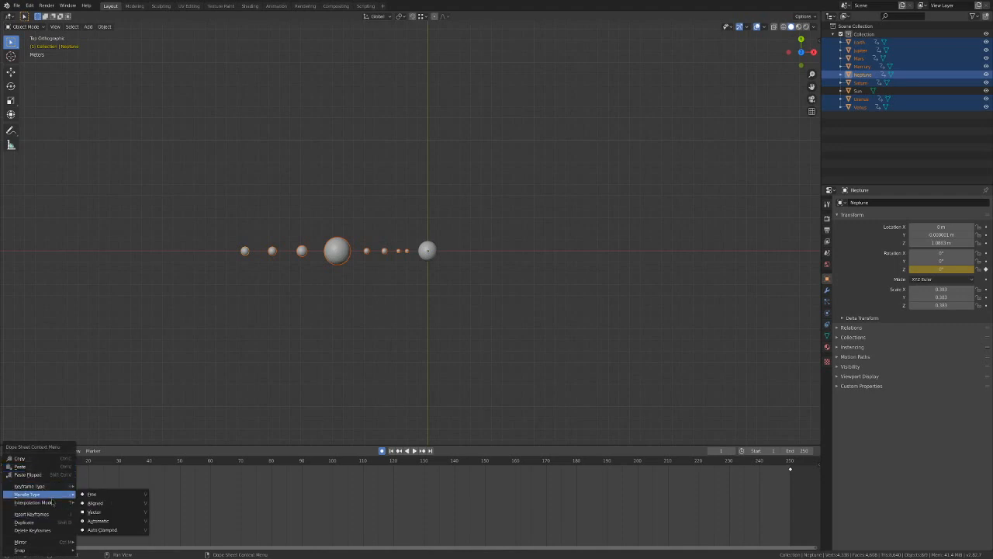
pyautogui.click(93, 457)
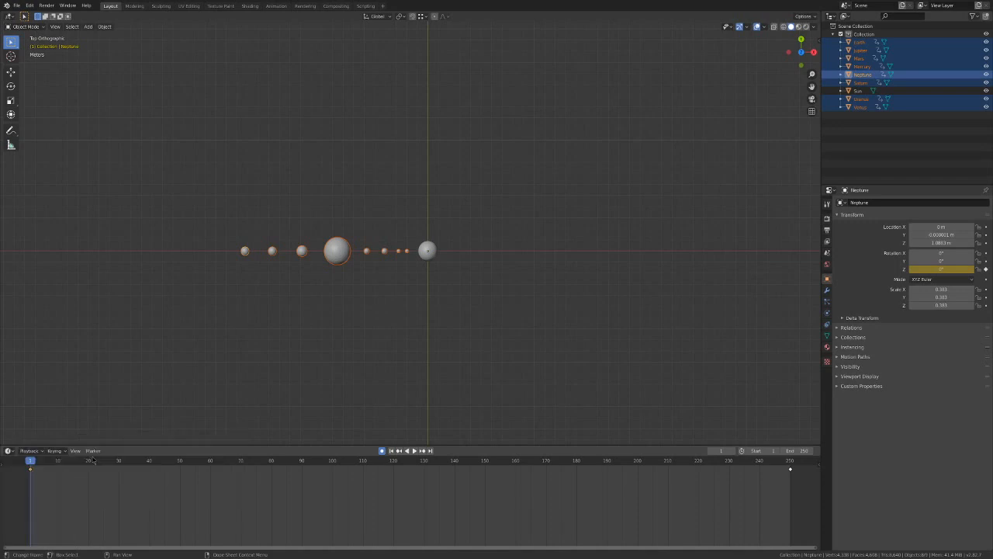
# Play the animation again and jump between its end and start to check the orbit speed and the loop transition.
pyautogui.click(174, 343)
pyautogui.press('space')
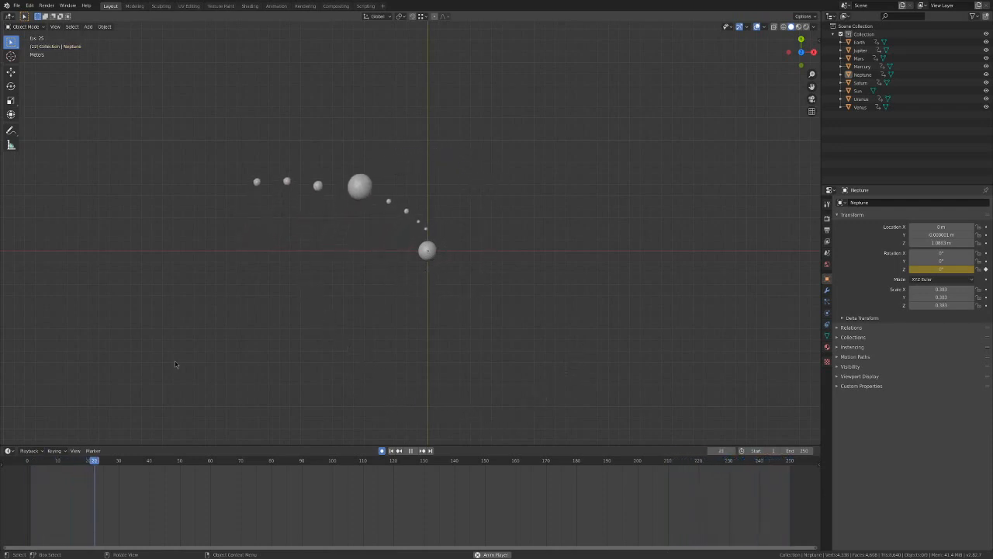
pyautogui.press('space')
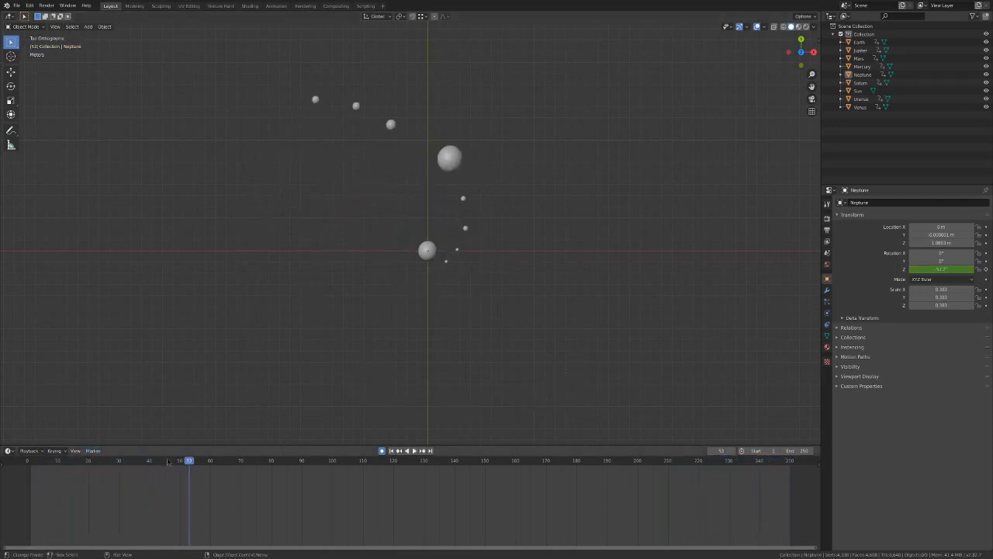
pyautogui.moveTo(190, 460); pyautogui.dragTo(23, 440)
pyautogui.press('space')
pyautogui.click(765, 460)
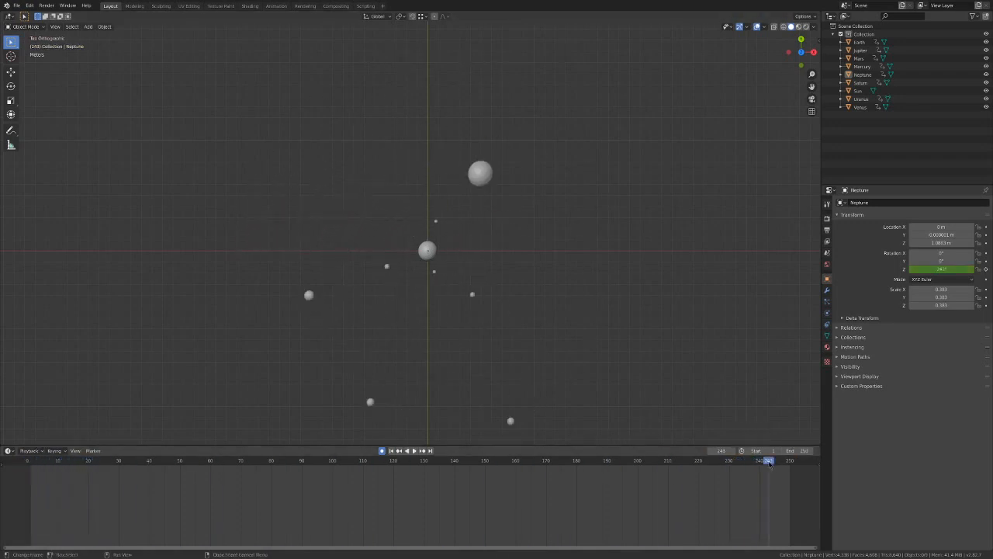
pyautogui.click(768, 462)
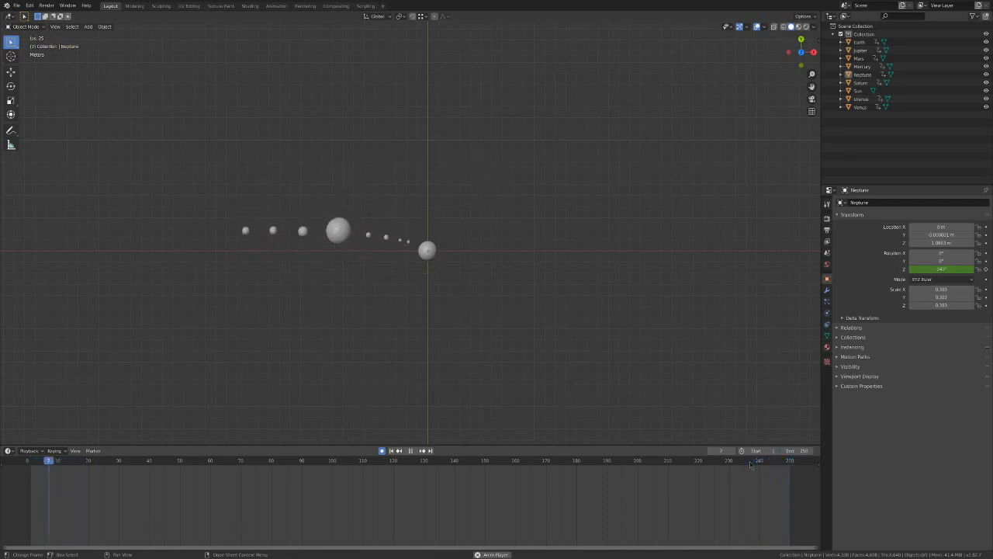
pyautogui.click(696, 462)
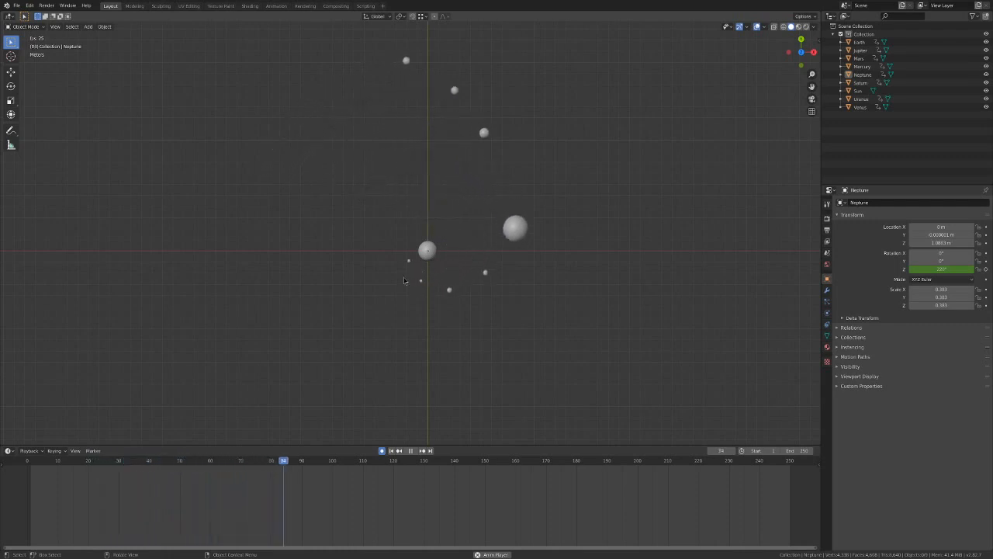
pyautogui.press('space')
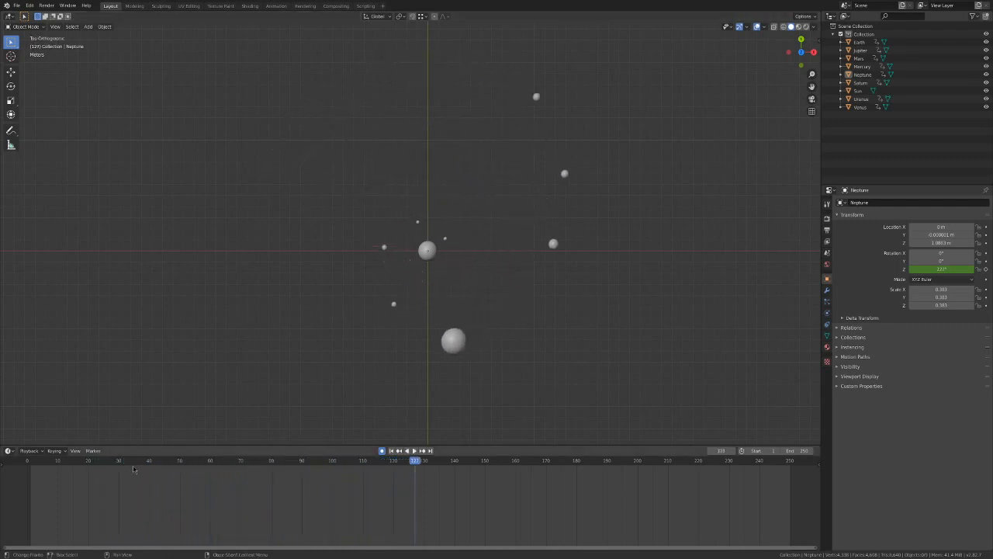
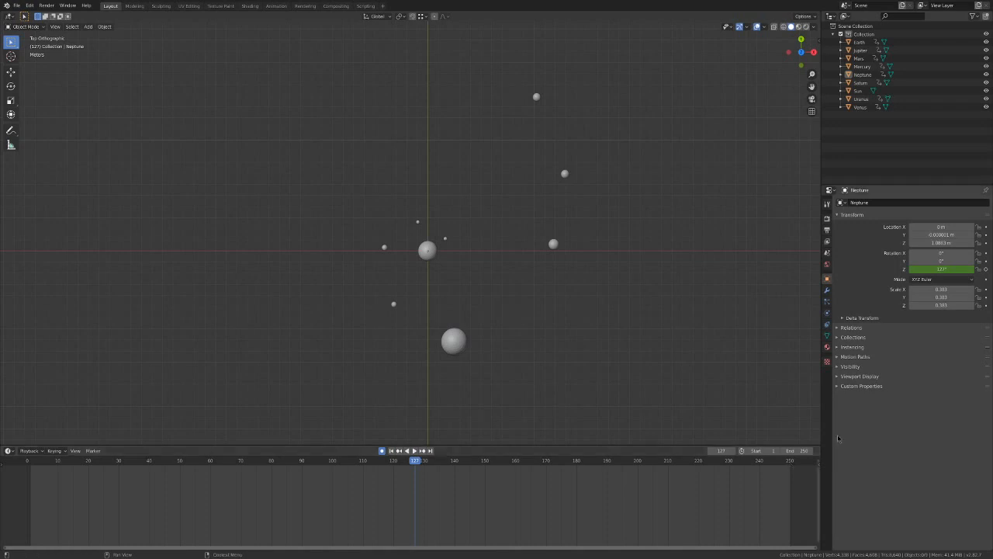
# Move Earth's last Z rotation keyframe two frames past the animation's end, to frame 252.
pyautogui.click(790, 462)
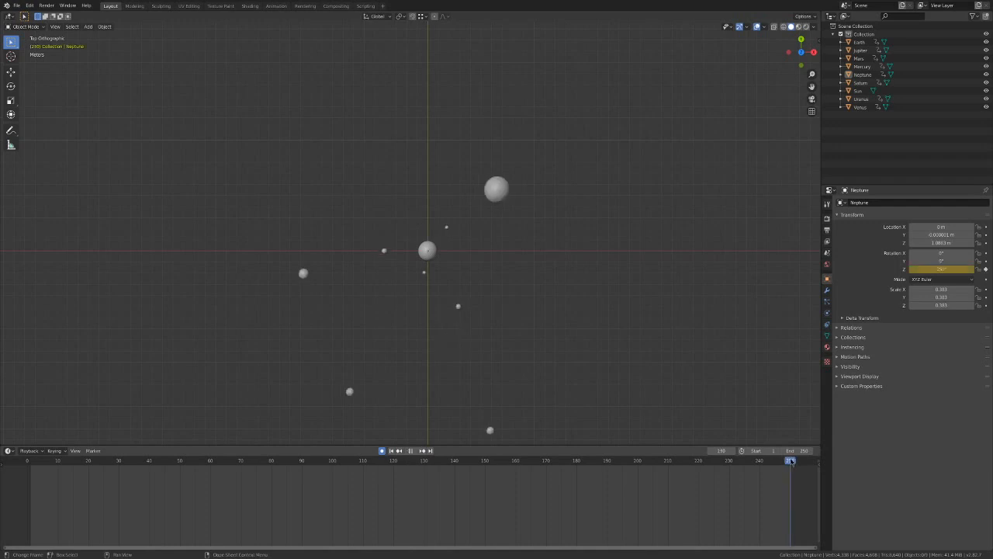
pyautogui.moveTo(791, 461); pyautogui.dragTo(791, 463)
pyautogui.moveTo(39, 482); pyautogui.dragTo(791, 482)
pyautogui.click(385, 251)
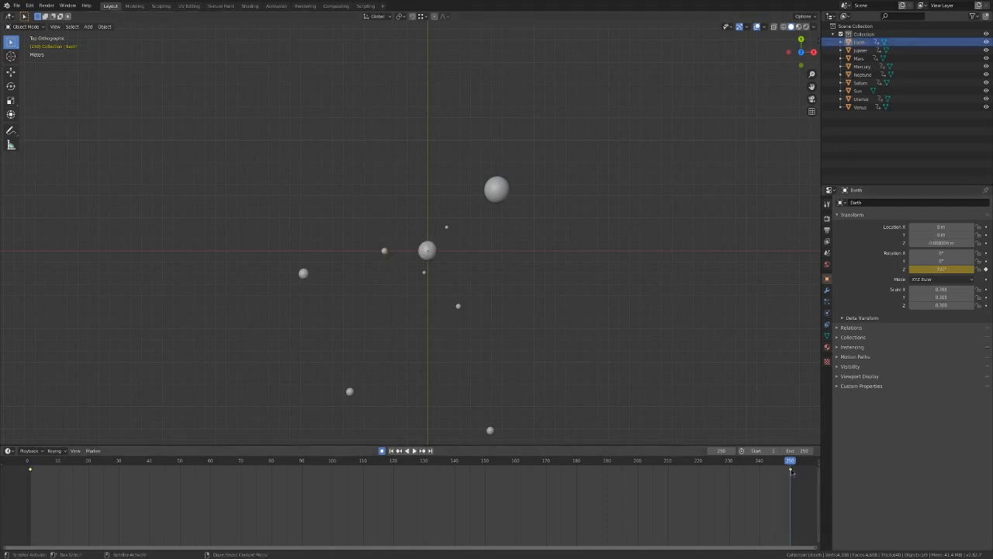
pyautogui.press('g')
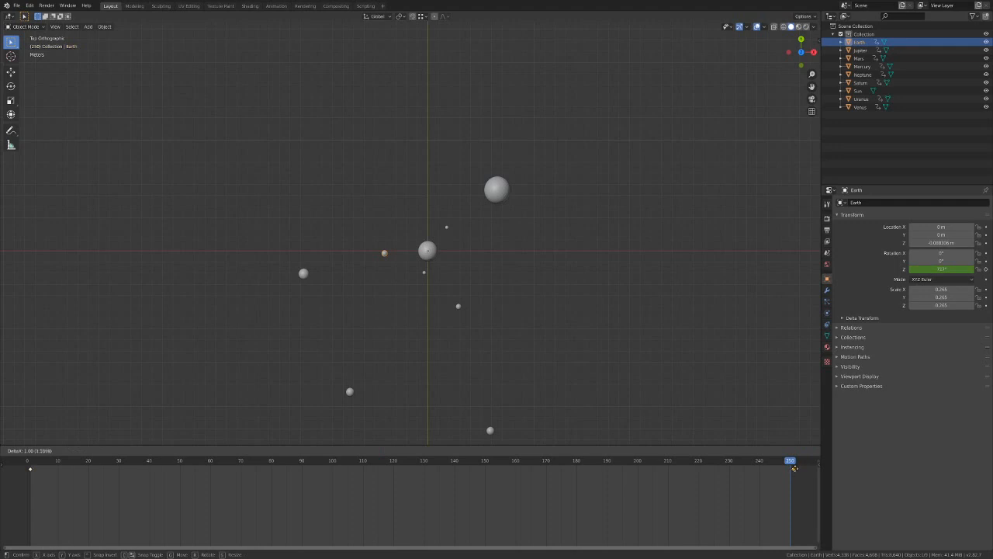
pyautogui.click(797, 468)
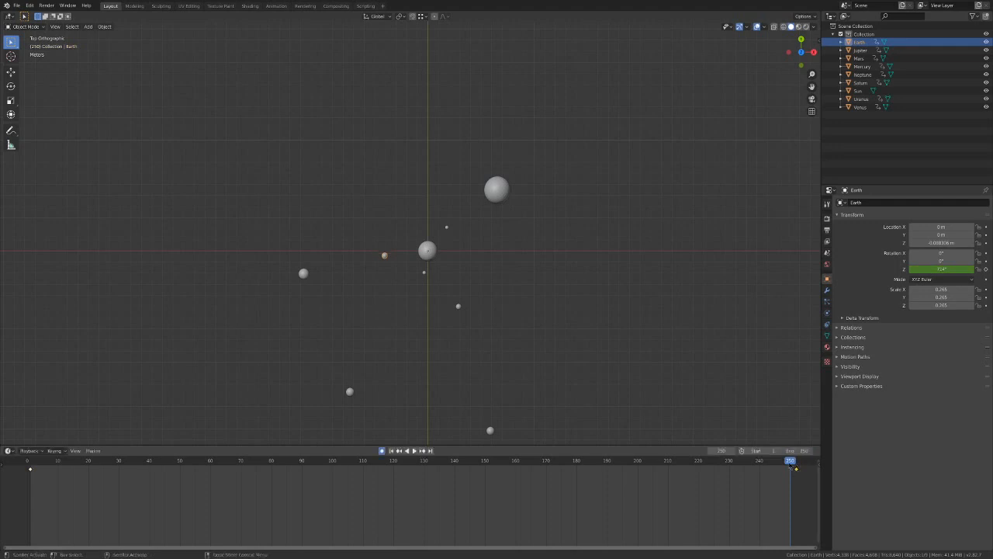
pyautogui.moveTo(792, 461)
pyautogui.mouseDown()
pyautogui.moveTo(779, 461)
pyautogui.moveTo(796, 467)
pyautogui.mouseUp()
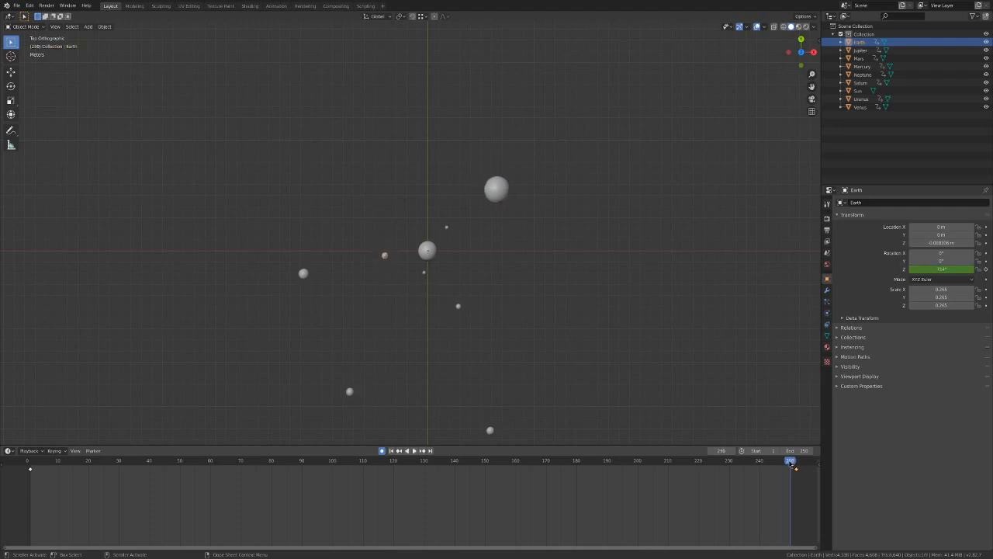
# Return the animation to frame 1 and zoom in on the Sun and inner planets.
pyautogui.click(430, 453)
pyautogui.click(394, 451)
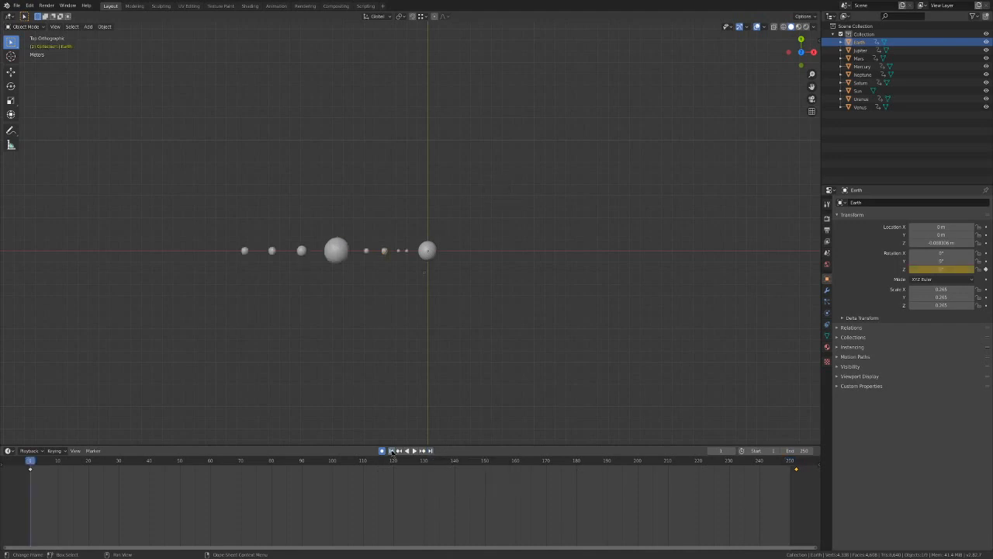
pyautogui.scroll(3, 386, 244)
pyautogui.scroll(2, 386, 244)
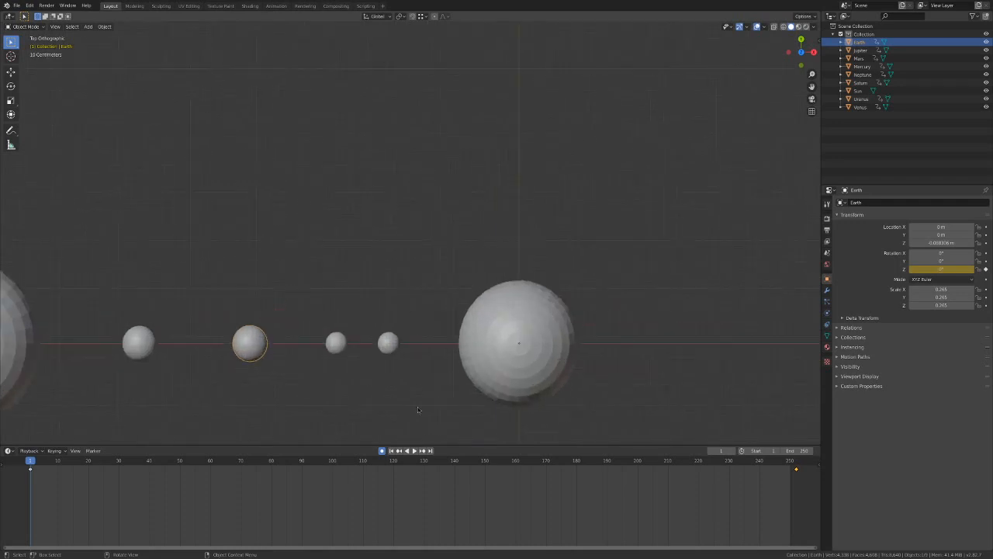
# Compare the animation's last and first frames, play it to check the orbits around the Sun, and return to frame 1.
pyautogui.click(430, 450)
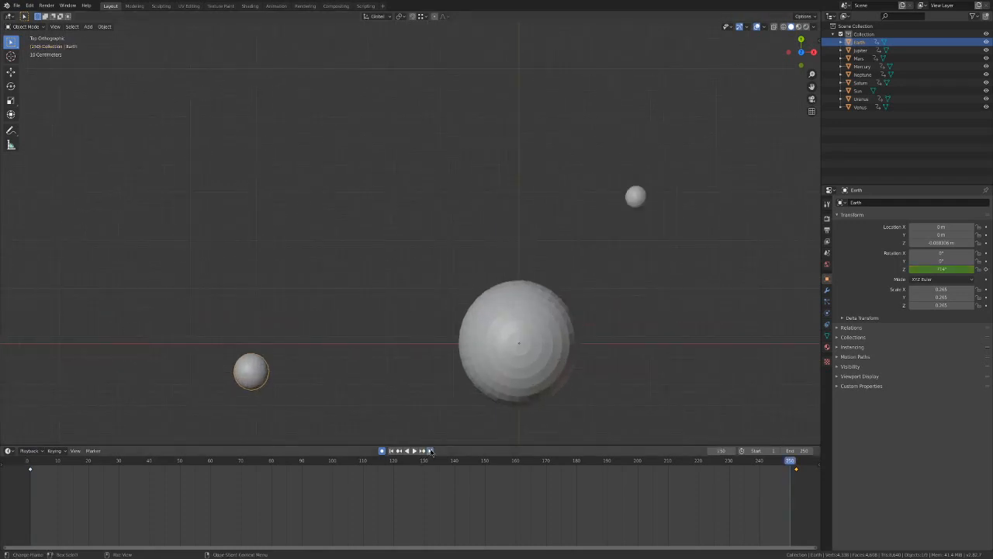
pyautogui.click(394, 451)
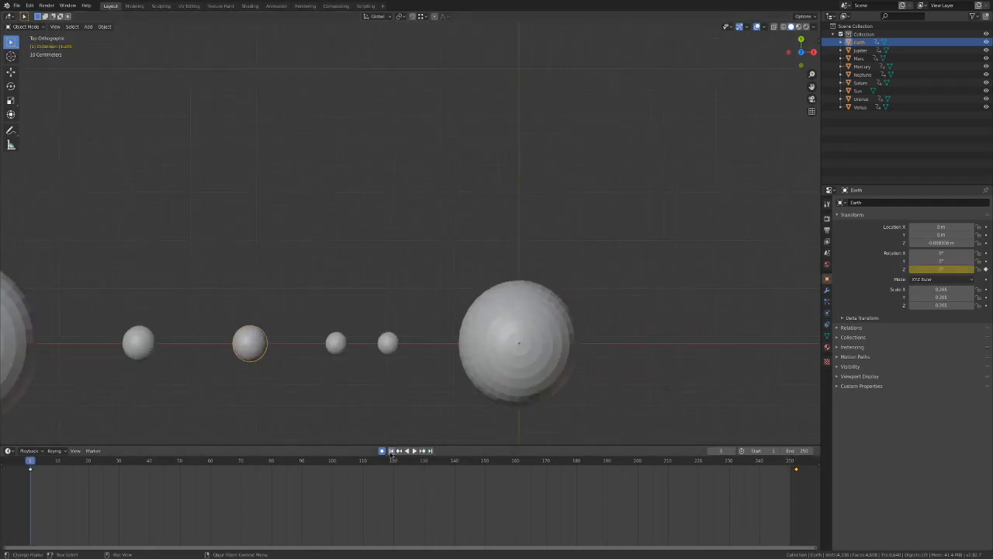
pyautogui.click(334, 414)
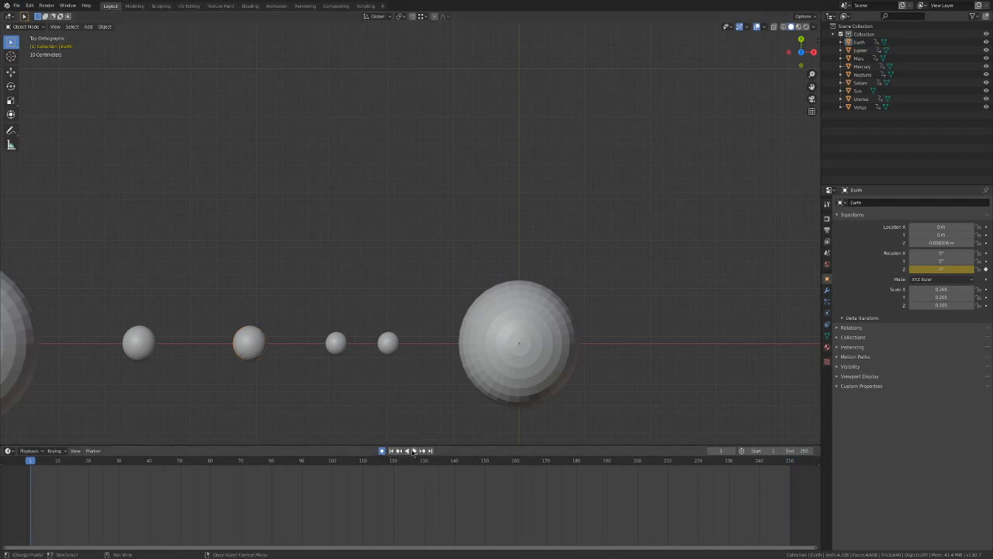
pyautogui.click(415, 450)
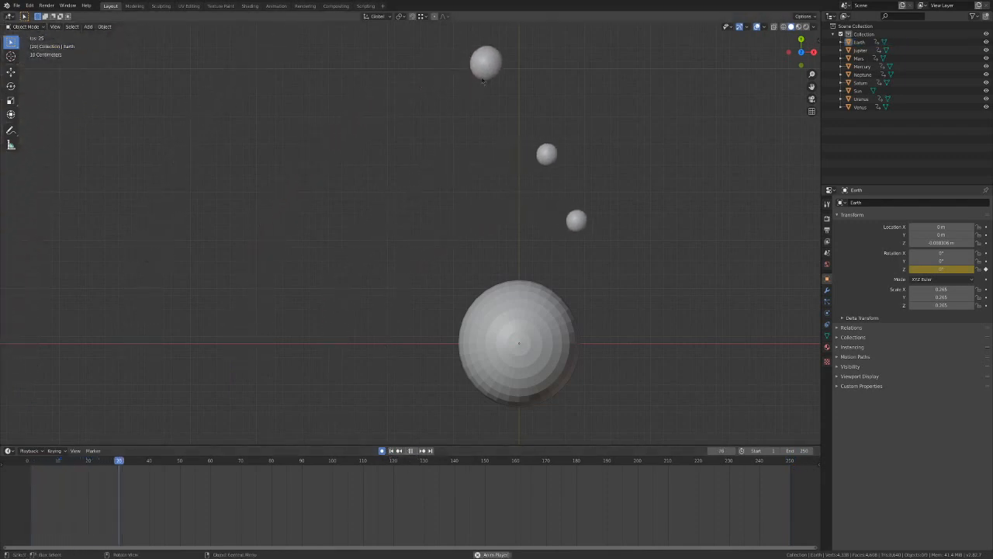
pyautogui.scroll(-2, 697, 154)
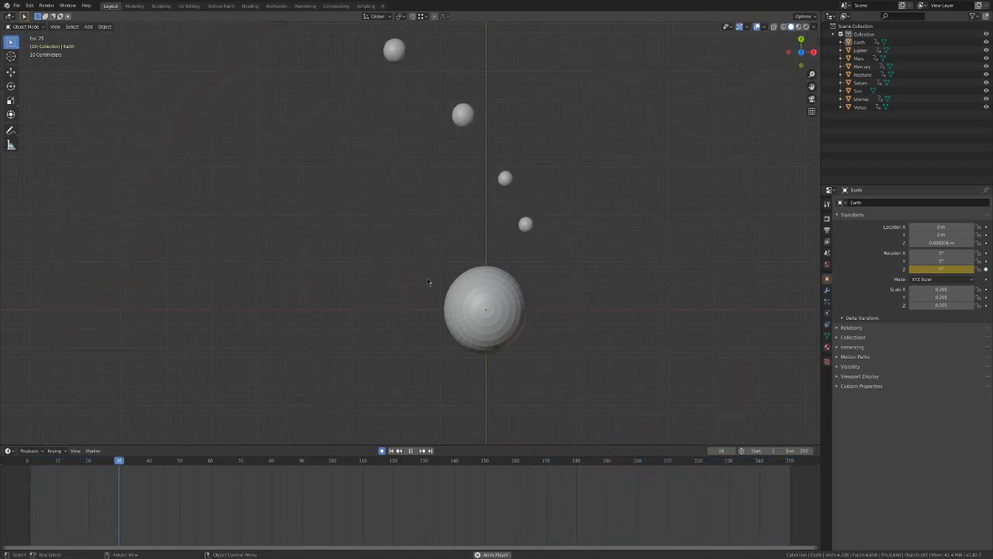
pyautogui.scroll(-3, 429, 283)
pyautogui.scroll(-1, 429, 283)
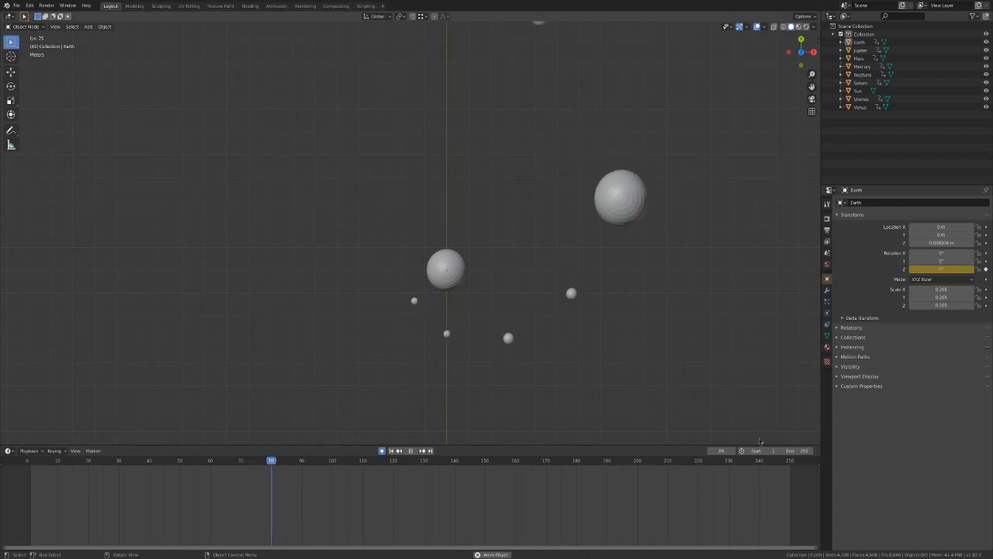
pyautogui.press('space')
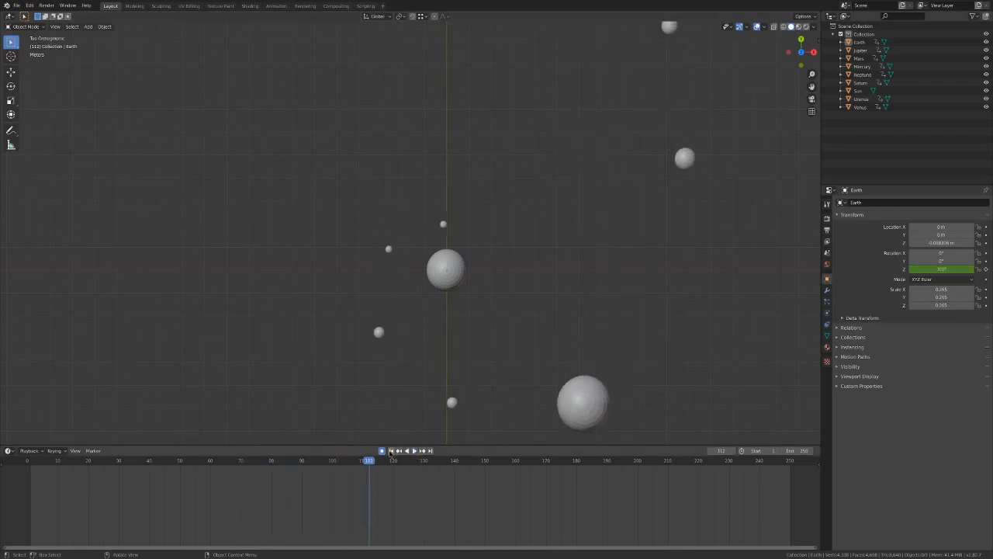
pyautogui.hotkey('shift', 'Left')
pyautogui.scroll(-1, 566, 247)
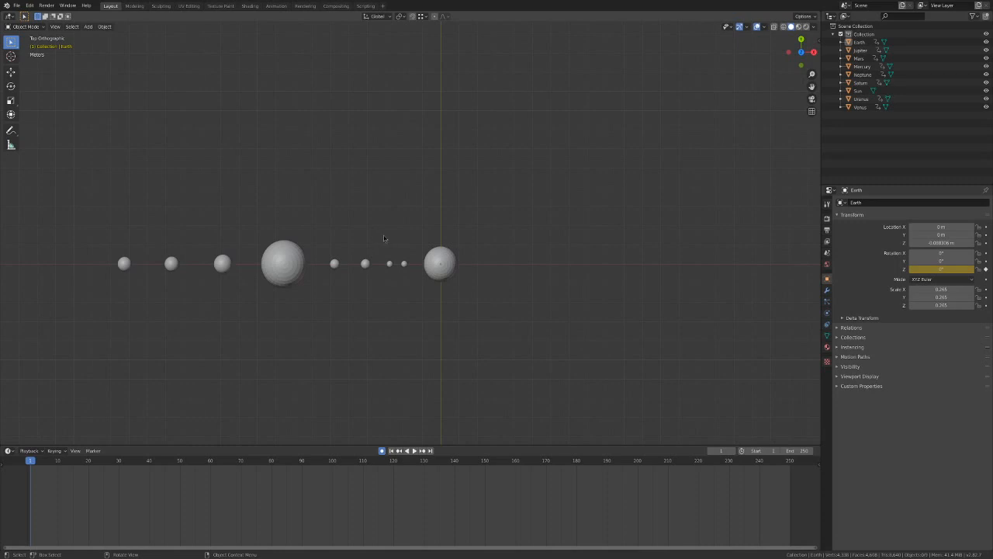
# In top view, duplicate Earth and place the copy about 0.66 m away along the Y axis.
pyautogui.scroll(2, 383, 235)
pyautogui.scroll(3, 383, 235)
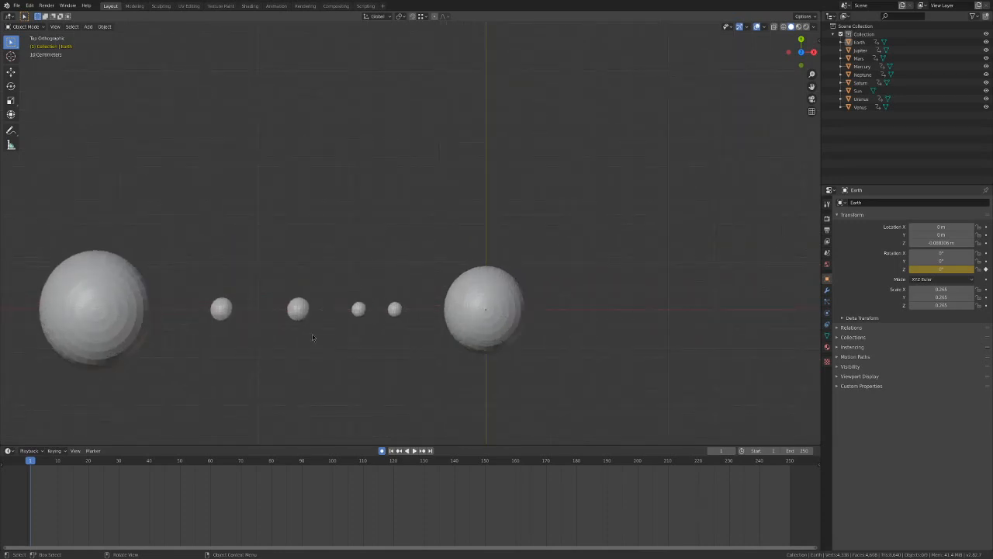
pyautogui.moveTo(319, 342); pyautogui.dragTo(372, 310, button='middle')
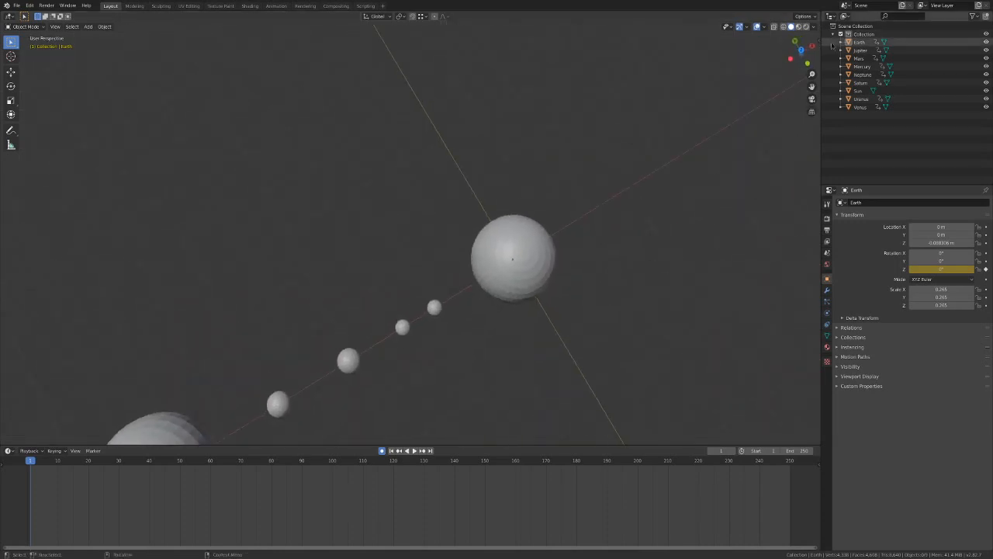
pyautogui.click(801, 50)
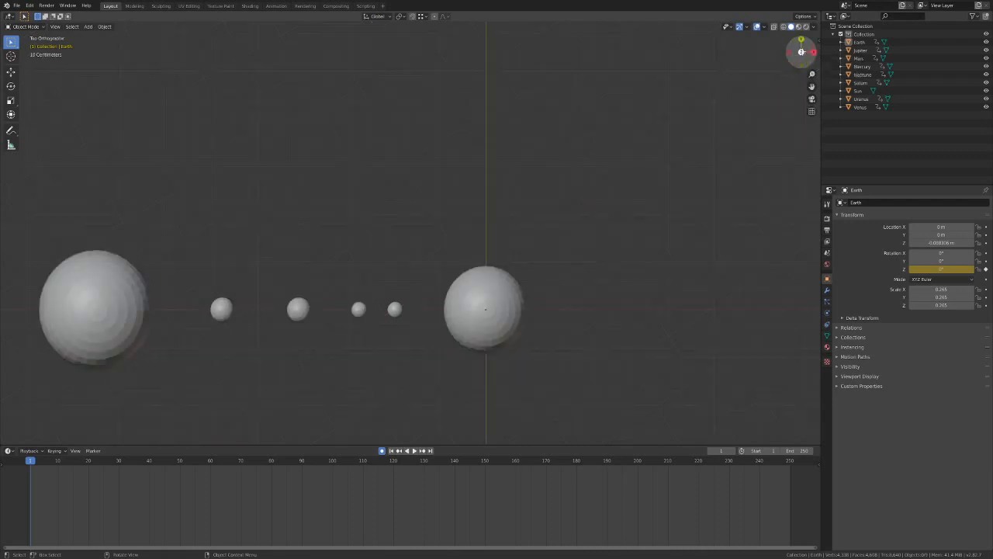
pyautogui.click(305, 312)
pyautogui.keyDown('shift'); pyautogui.moveTo(305, 313); pyautogui.dragTo(331, 260, button='middle'); pyautogui.keyUp('shift')
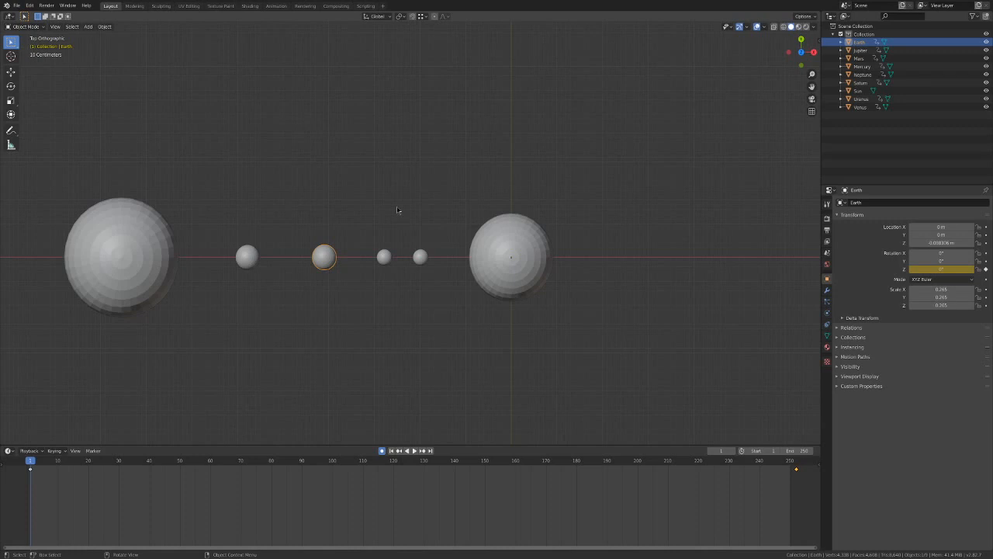
pyautogui.hotkey('shift', 'd')
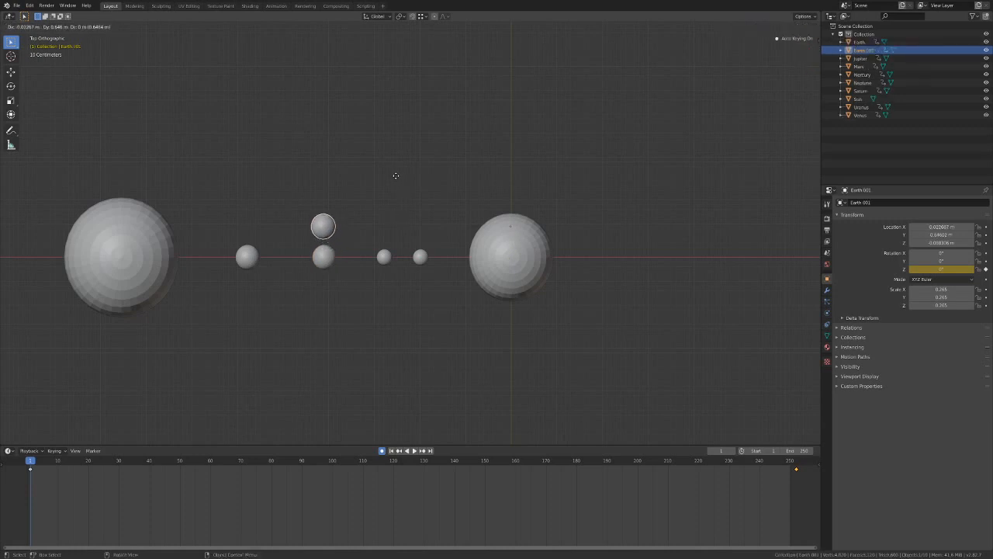
pyautogui.press('y')
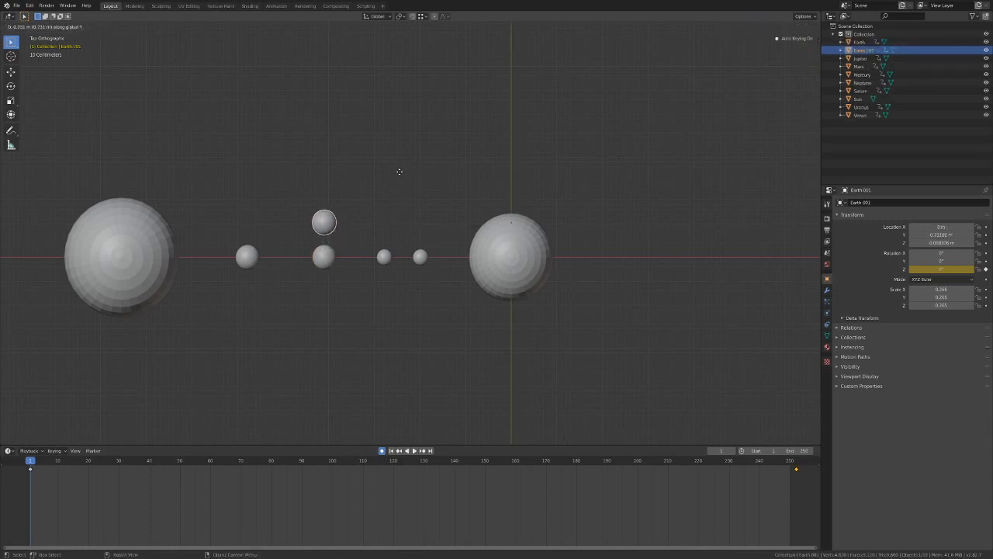
pyautogui.click(399, 177)
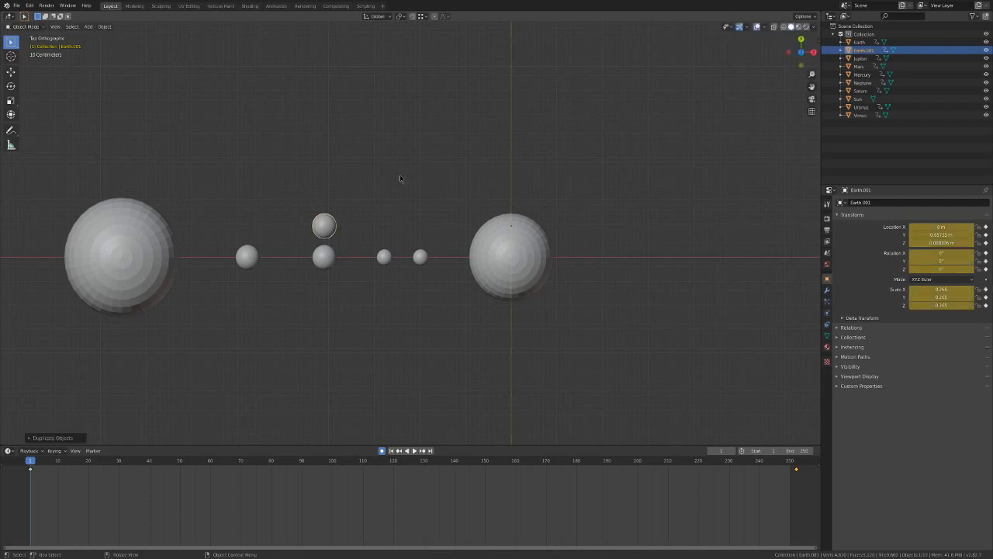
# Rename the duplicated Earth object as Moon and deselect it.
pyautogui.click(869, 50)
pyautogui.doubleClick(869, 51)
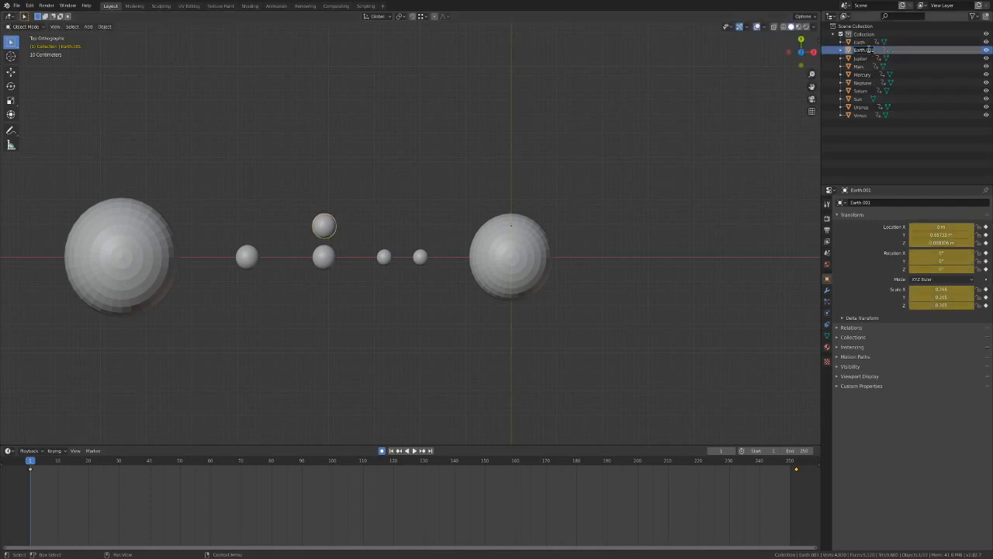
pyautogui.write('Moon')
pyautogui.press('Return')
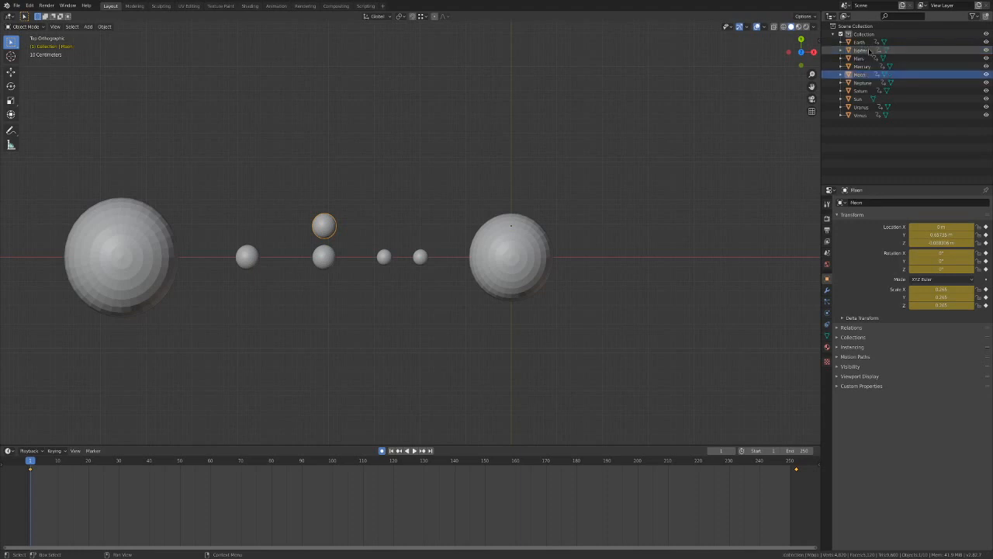
pyautogui.click(353, 143)
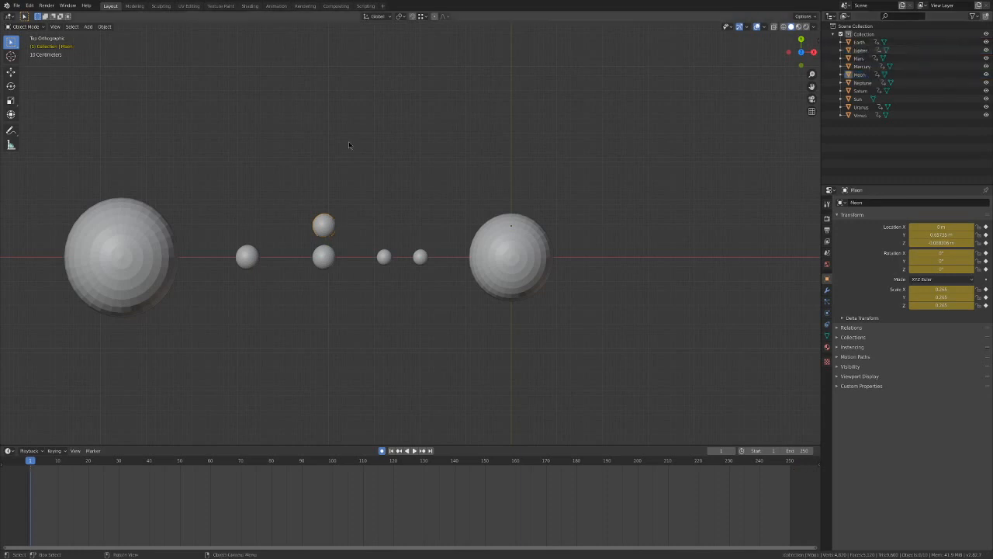
# Try to scale and rotate the Moon about its current origin near the Sun.
pyautogui.click(333, 225)
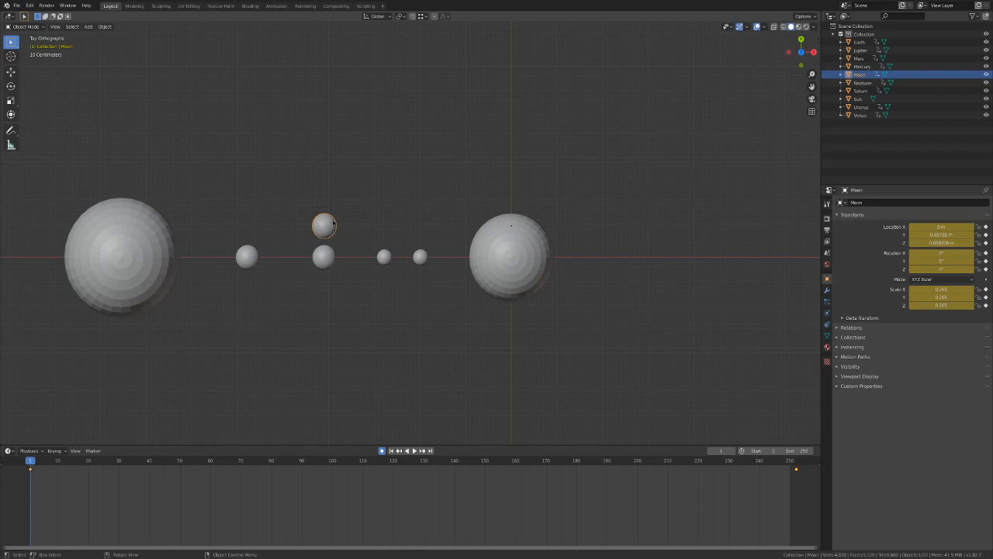
pyautogui.press('s')
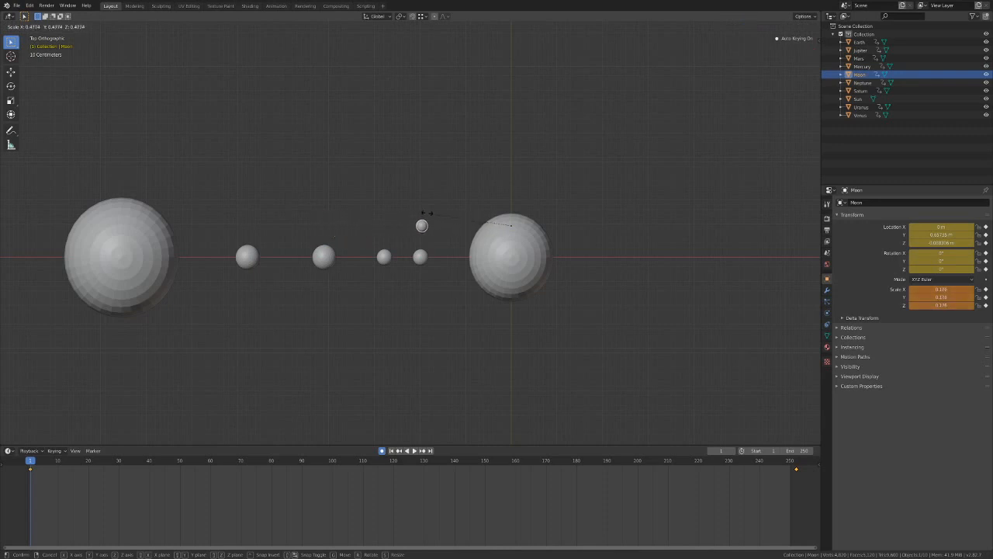
pyautogui.rightClick(370, 234)
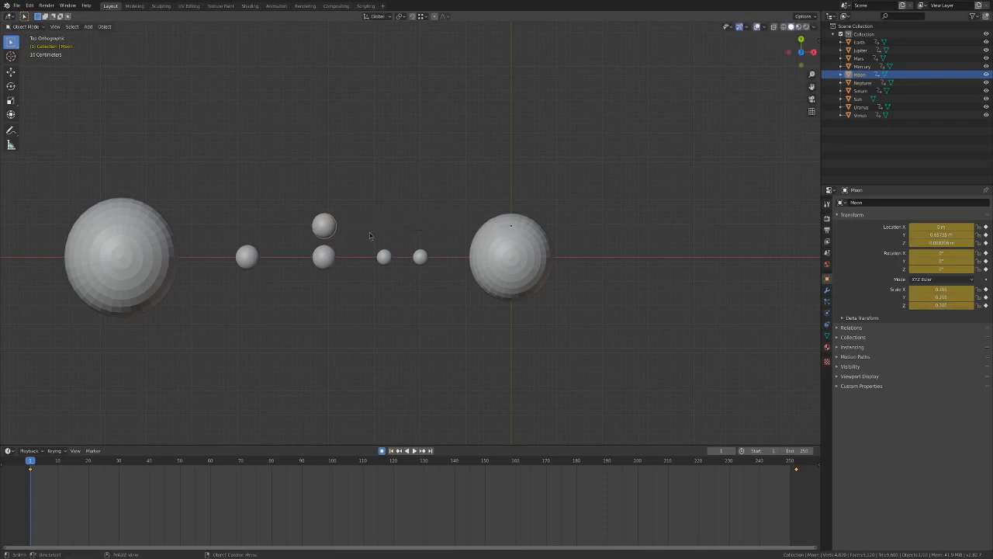
pyautogui.press('r')
pyautogui.rightClick(531, 171)
# Add a UV sphere, move it away from the Sun, and delete it again.
pyautogui.click(88, 27)
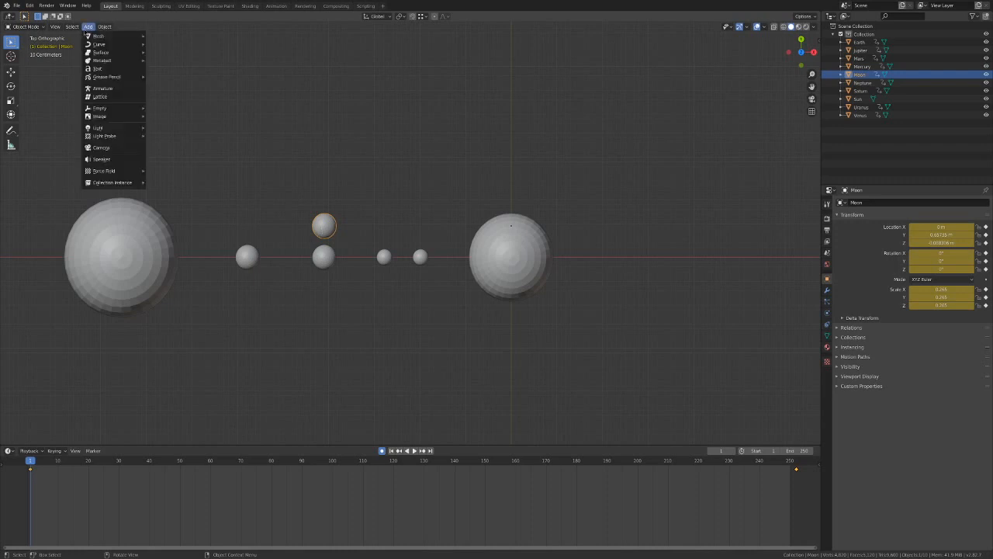
pyautogui.moveTo(94, 37)
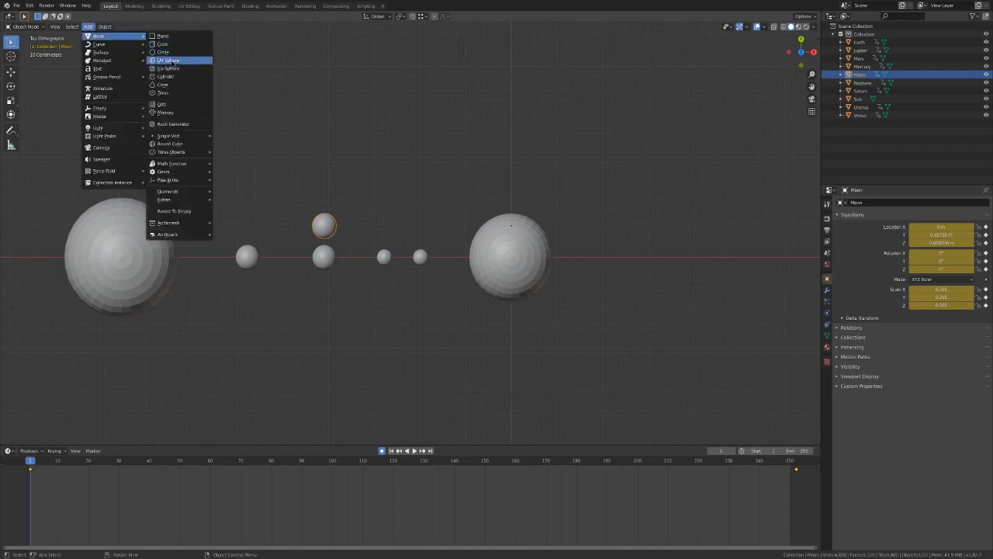
pyautogui.click(169, 61)
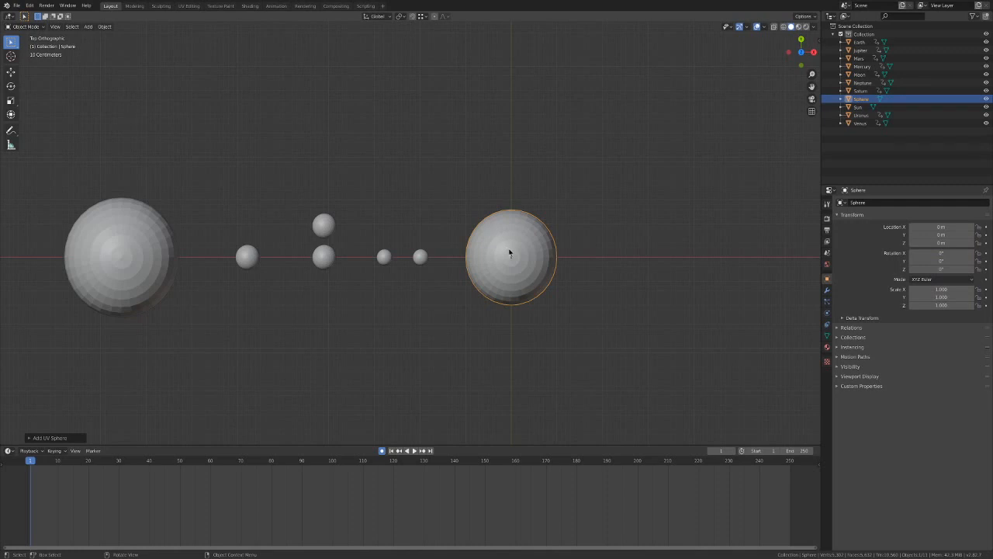
pyautogui.press('g')
pyautogui.click(350, 161)
pyautogui.press('Delete')
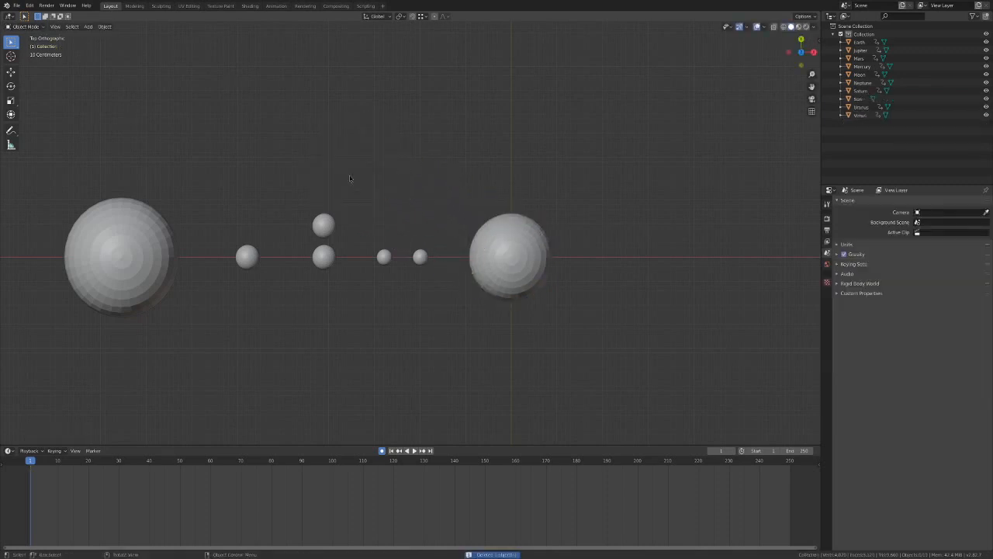
# Set the Moon's origin to its own geometry.
pyautogui.scroll(1, 337, 216)
pyautogui.keyDown('shift'); pyautogui.moveTo(355, 240); pyautogui.dragTo(407, 235, button='middle'); pyautogui.keyUp('shift')
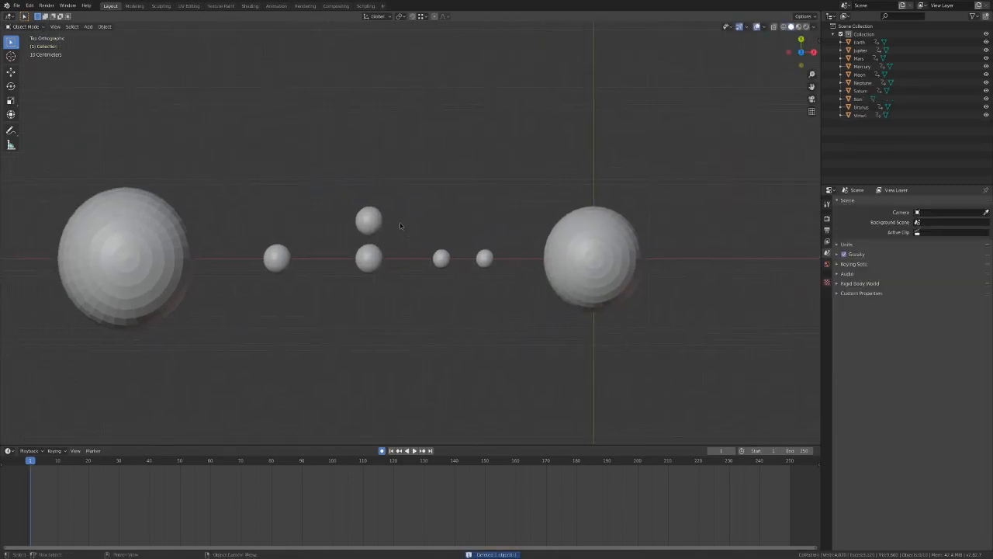
pyautogui.scroll(-1, 396, 221)
pyautogui.click(376, 224)
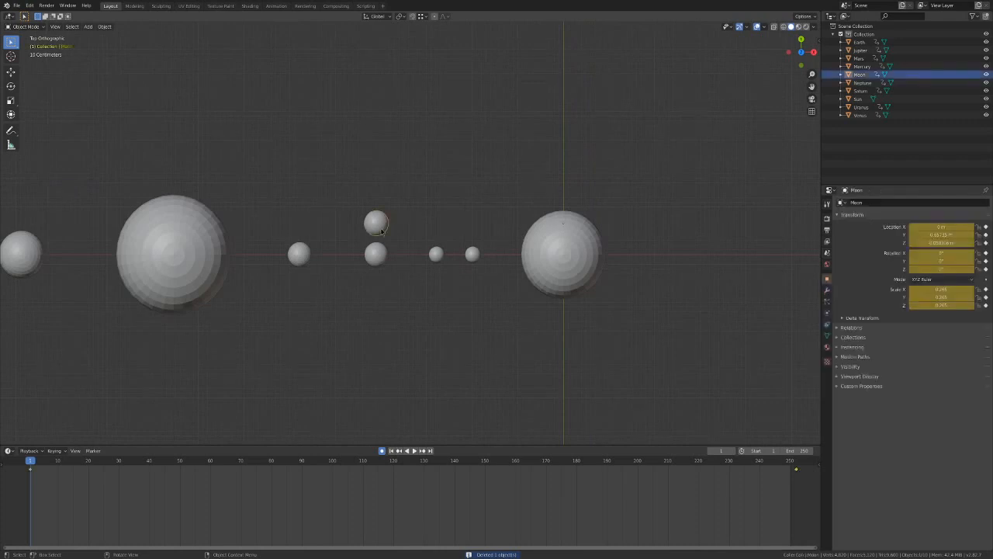
pyautogui.rightClick(381, 231)
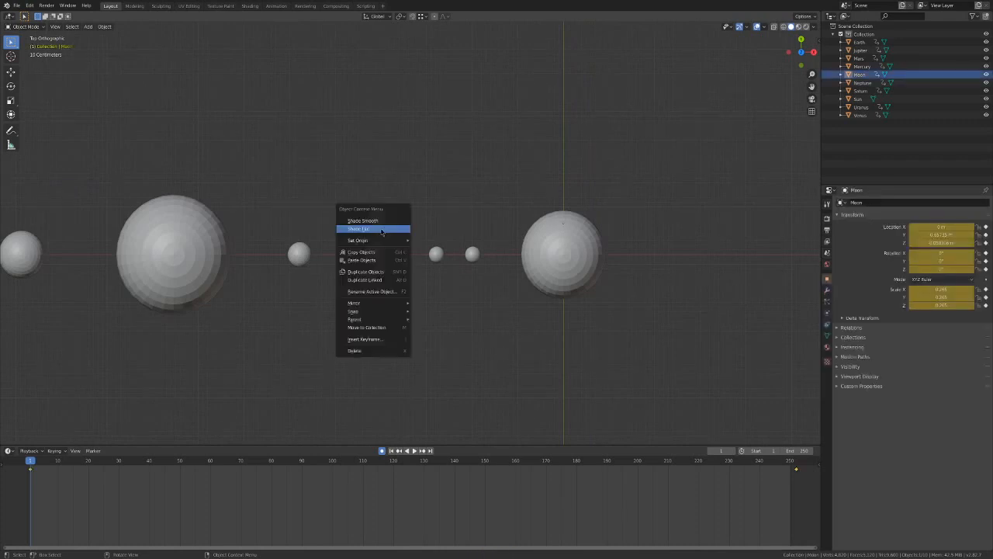
pyautogui.moveTo(387, 242)
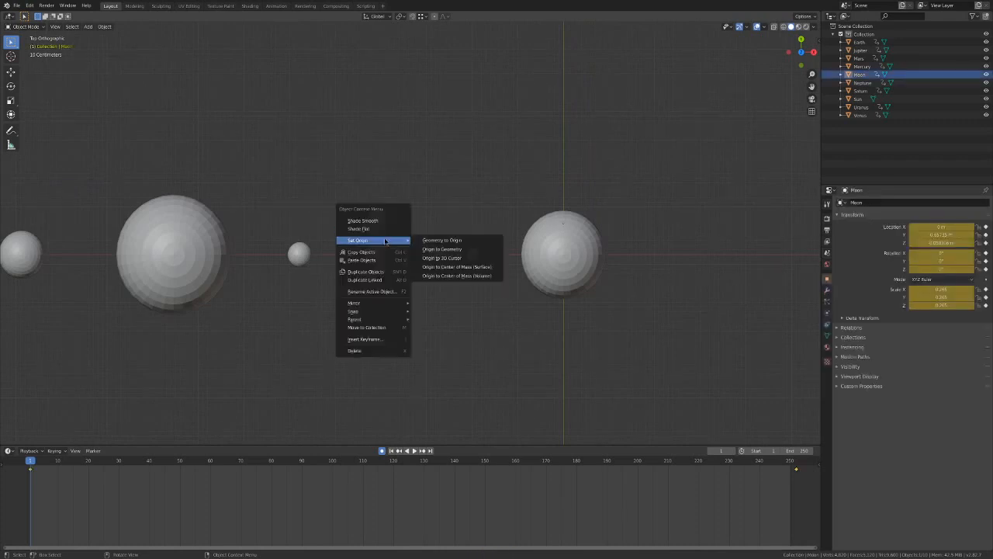
pyautogui.click(453, 249)
# Try to scale the Moon down freehand about its own center, cancelling the change.
pyautogui.scroll(2, 406, 216)
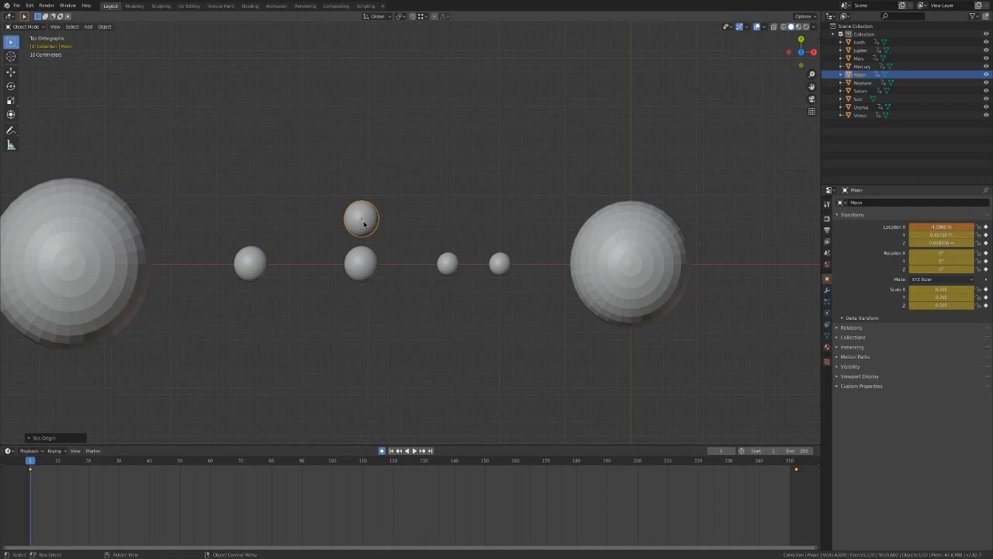
pyautogui.press('s')
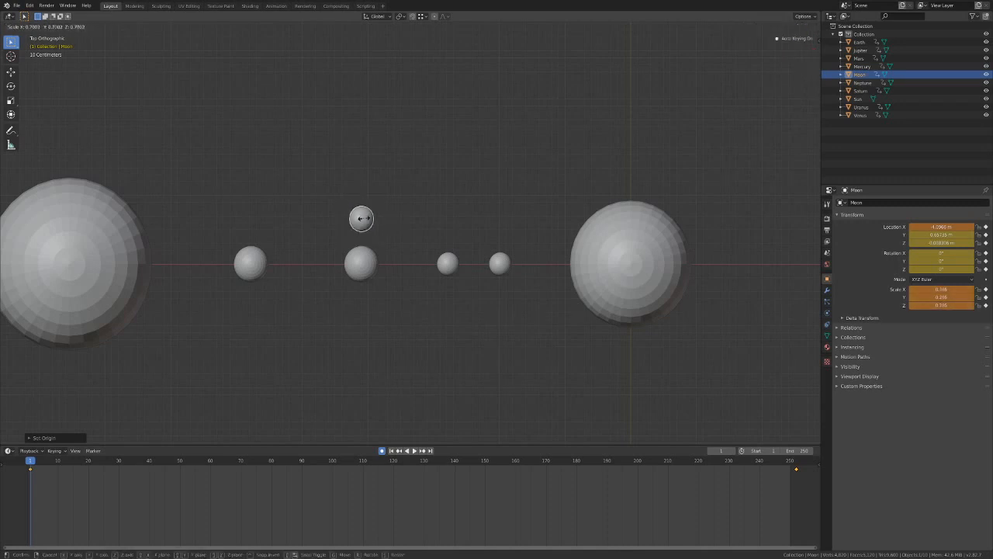
pyautogui.rightClick(365, 221)
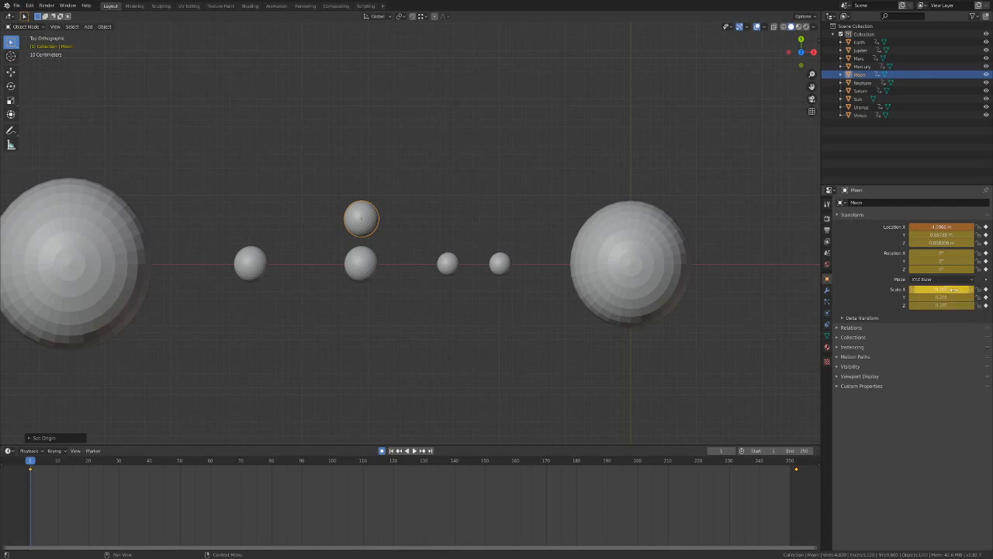
# Try a scale of 0.77 on all three axes of the Moon and undo the change.
pyautogui.moveTo(954, 290); pyautogui.dragTo(955, 306)
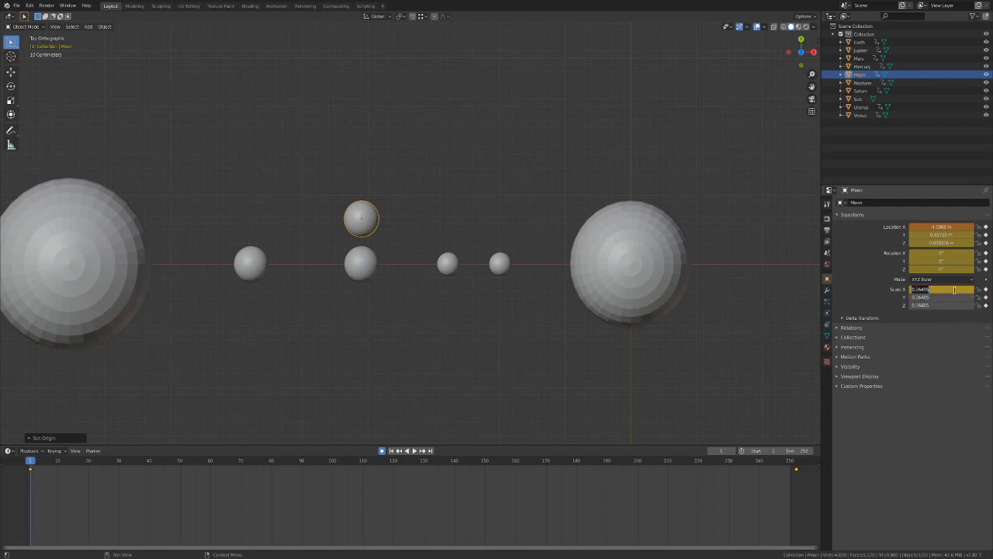
pyautogui.press('BackSpace')
pyautogui.press('Return')
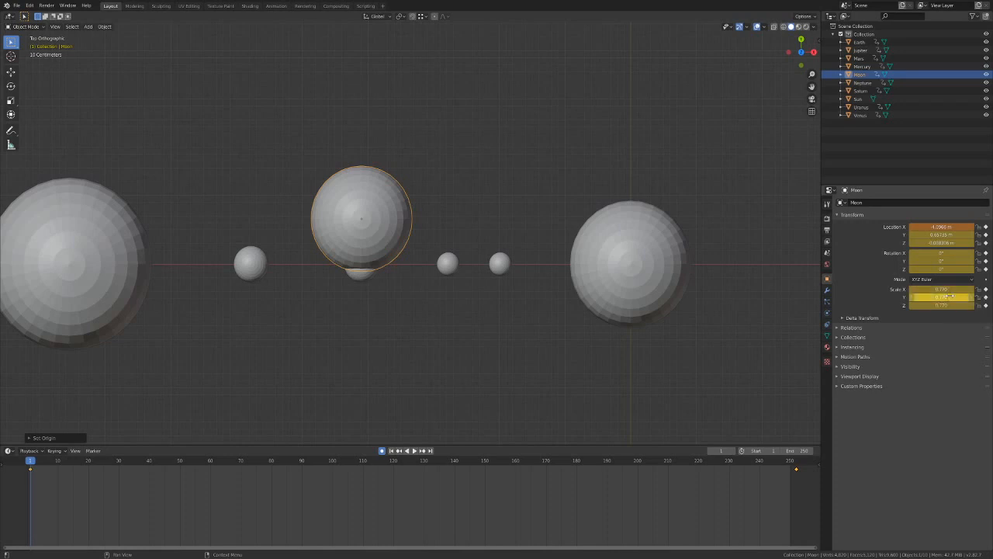
pyautogui.moveTo(949, 288); pyautogui.dragTo(959, 288)
pyautogui.hotkey('ctrl', 'z')
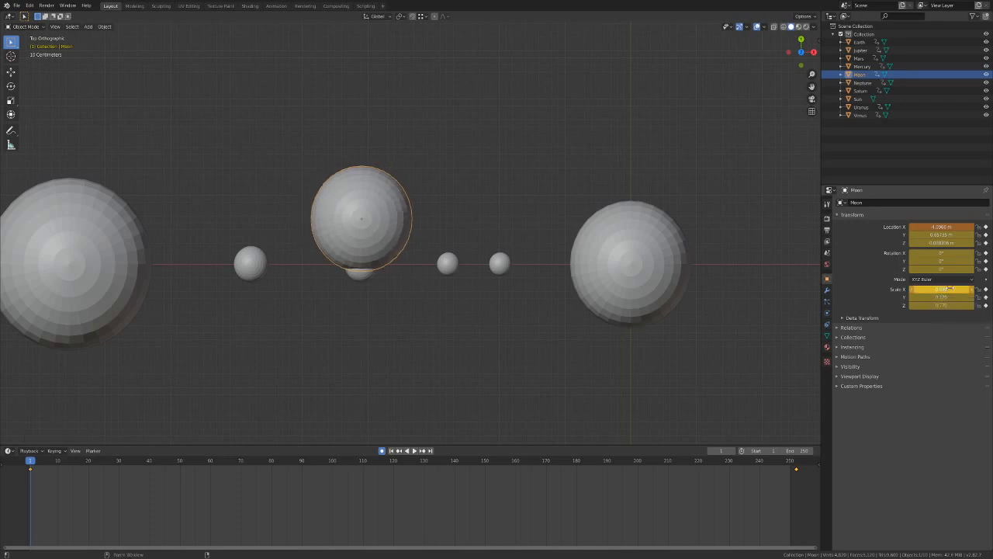
pyautogui.hotkey('ctrl', 'z')
# Set the Moon's scale to 0.077 on the X, Y and Z axes.
pyautogui.moveTo(963, 289); pyautogui.dragTo(962, 306)
pyautogui.write('0')
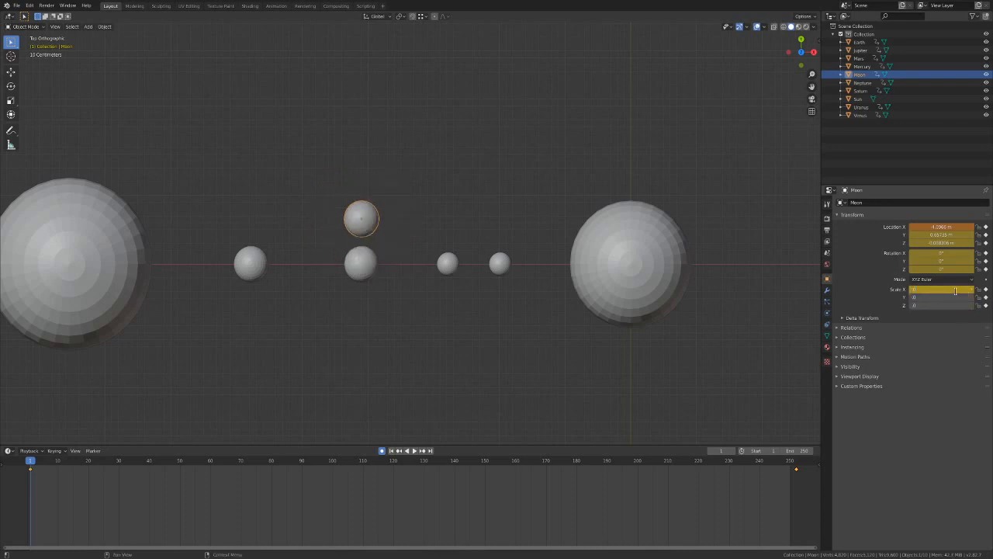
pyautogui.write('.077')
pyautogui.press('Return')
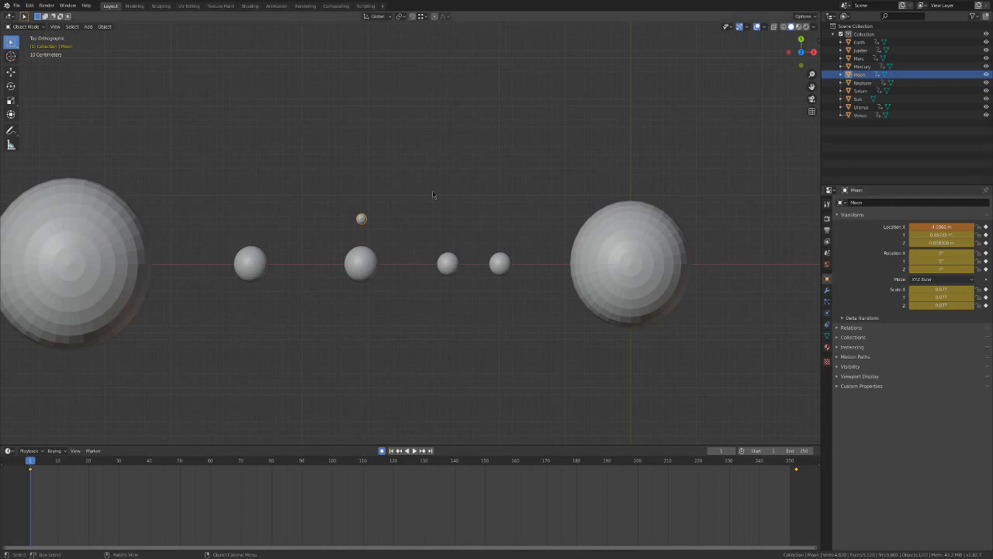
# Enlarge the Moon uniformly to a scale of about 0.116.
pyautogui.press('s')
pyautogui.click(363, 219)
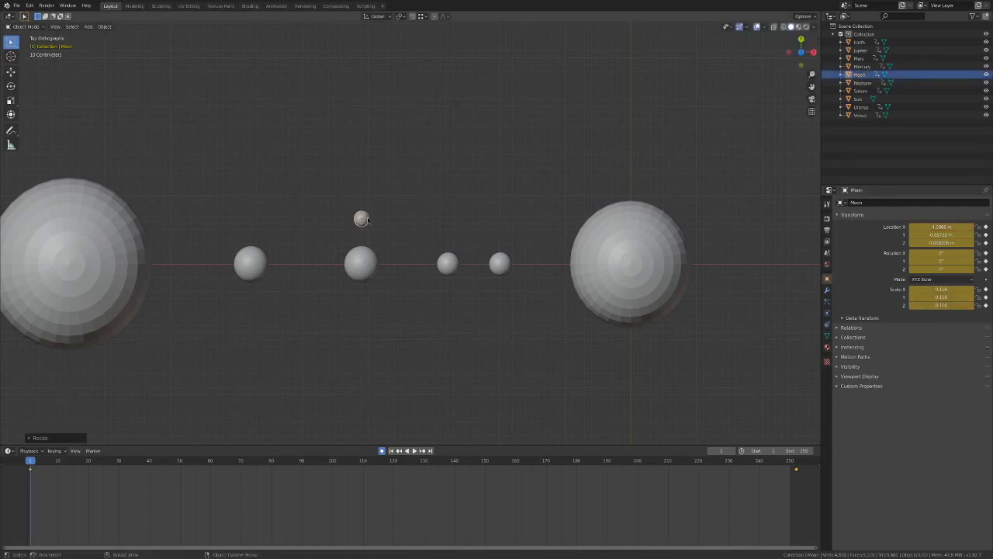
pyautogui.click(443, 214)
pyautogui.scroll(1, 427, 197)
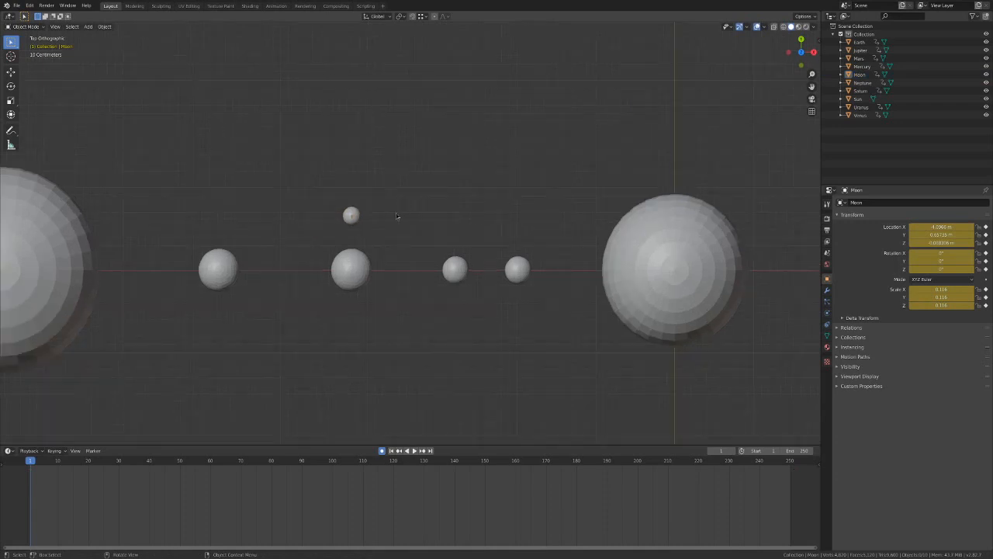
pyautogui.scroll(1, 371, 214)
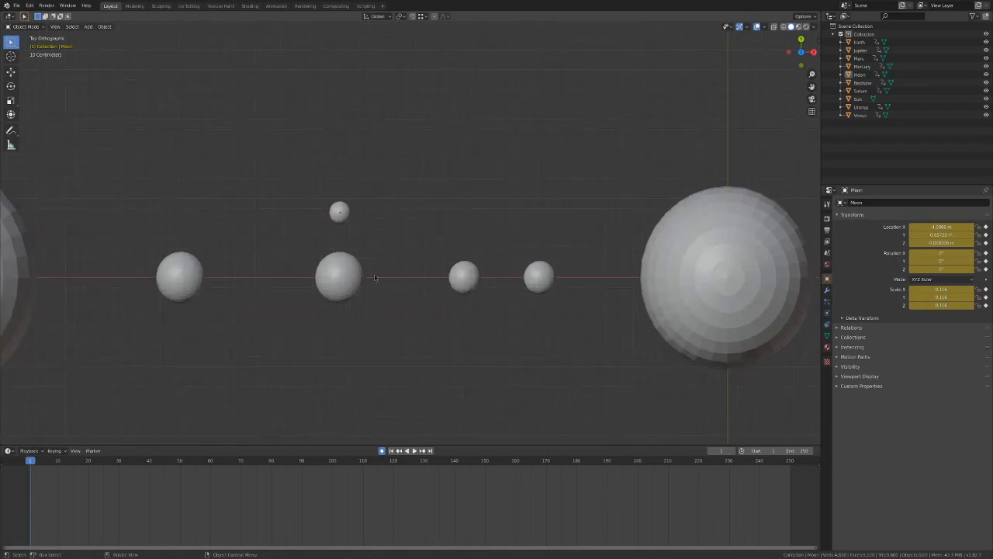
pyautogui.scroll(-2, 354, 299)
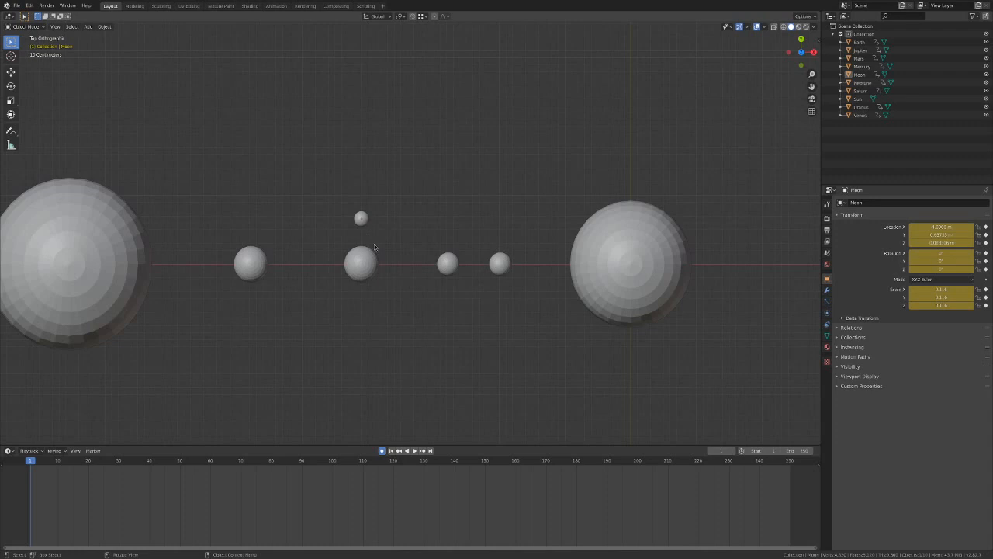
pyautogui.scroll(-1, 380, 232)
# Play the animation with the Moon selected to check its motion relative to Earth, then return to frame 1.
pyautogui.click(371, 221)
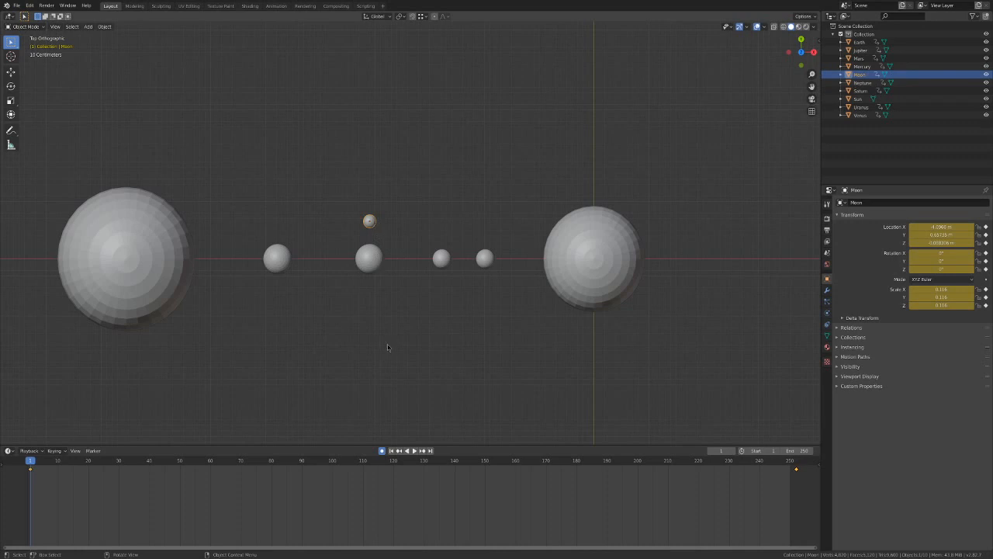
pyautogui.press('space')
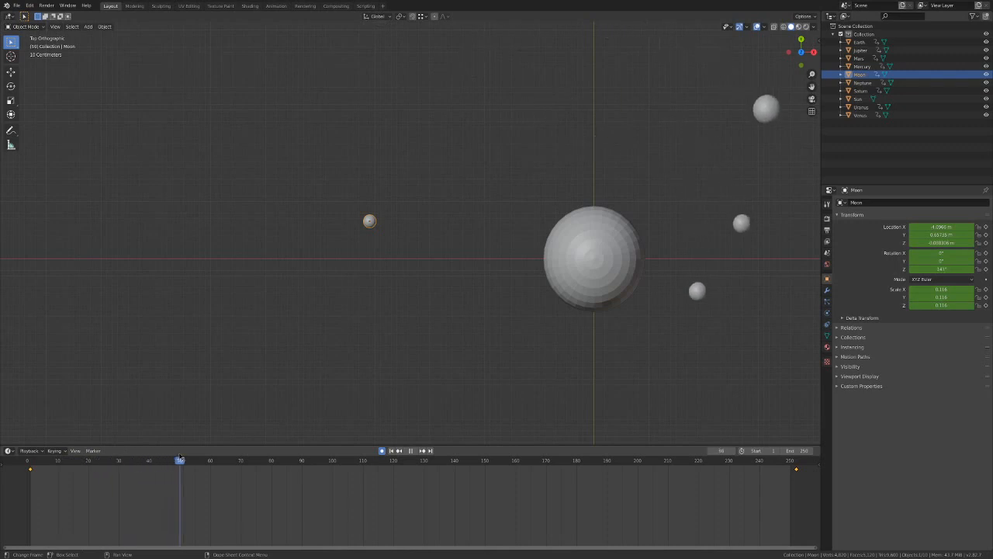
pyautogui.press('Escape')
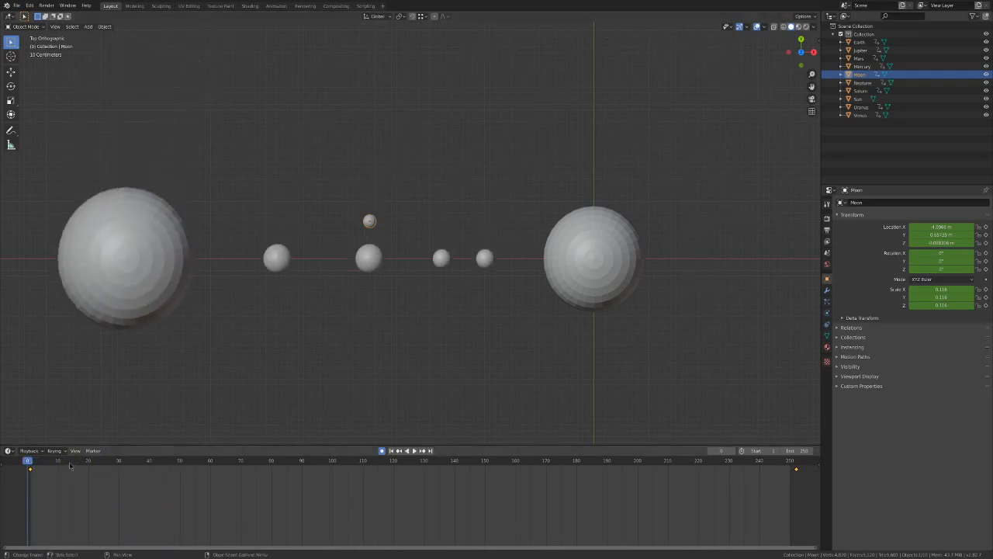
pyautogui.click(29, 463)
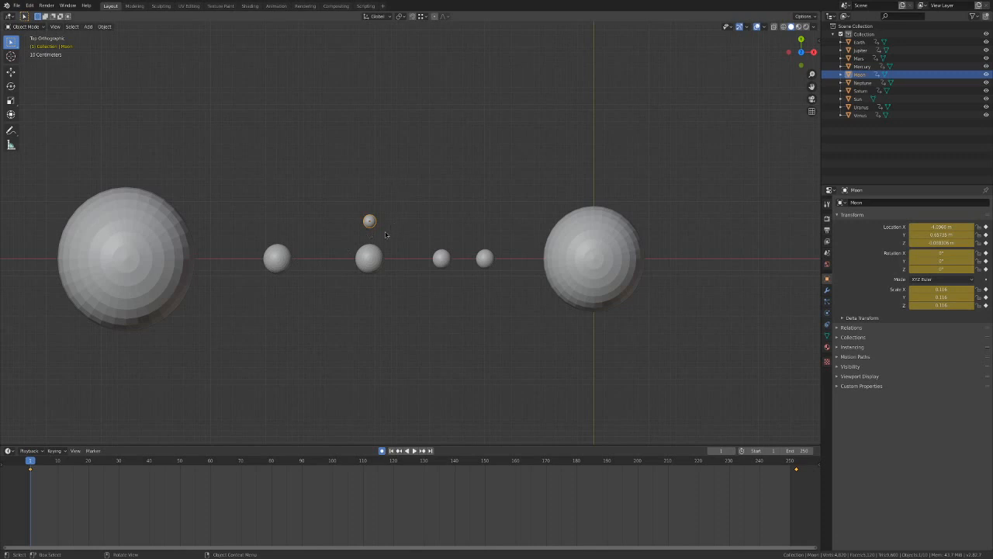
# Parent the Moon to Earth using the Object parent type.
pyautogui.click(391, 208)
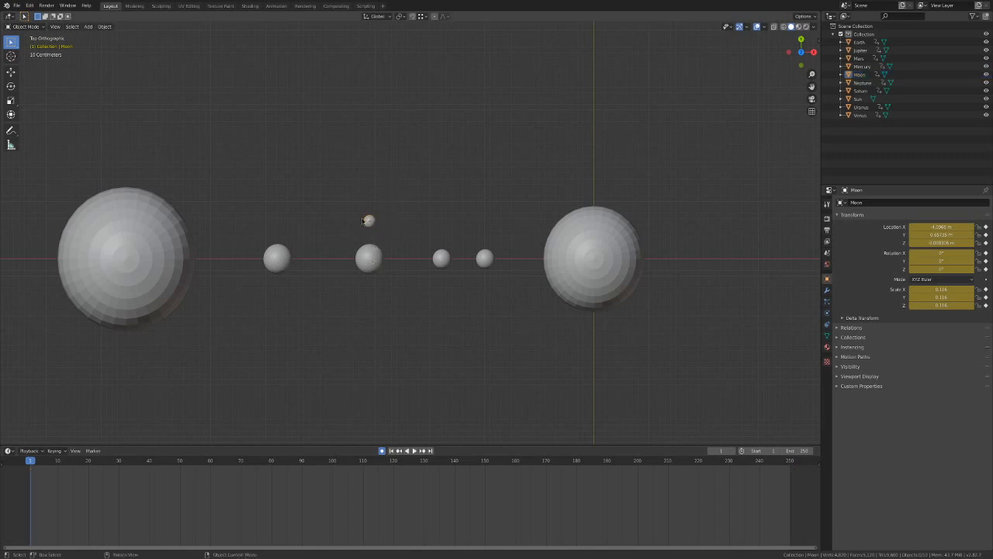
pyautogui.click(369, 221)
pyautogui.keyDown('shift'); pyautogui.click(379, 256); pyautogui.keyUp('shift')
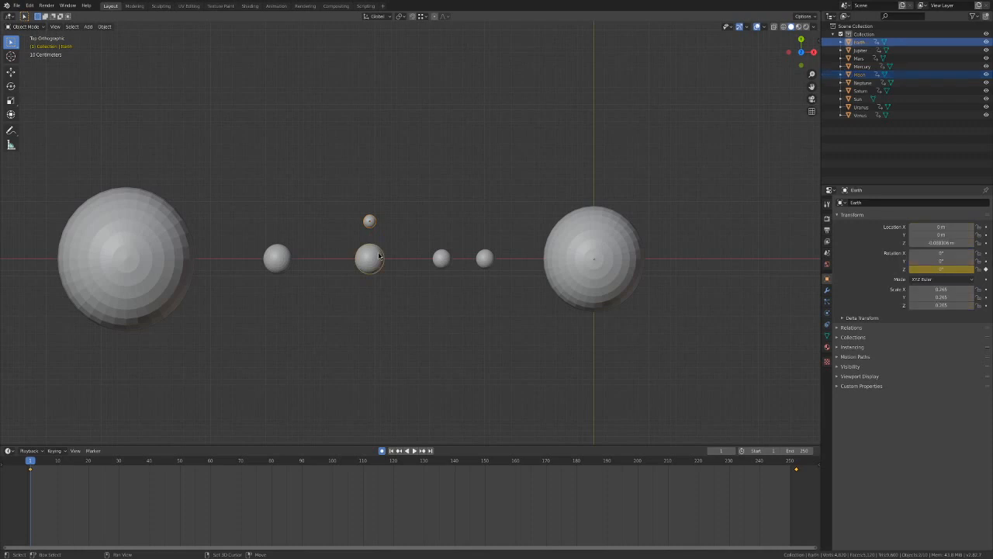
pyautogui.hotkey('ctrl', 'p')
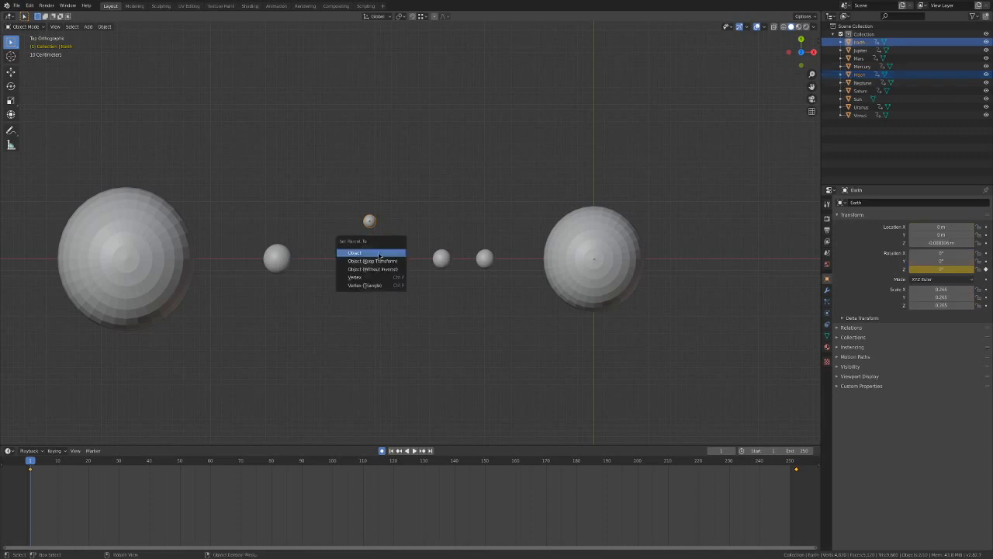
pyautogui.click(378, 253)
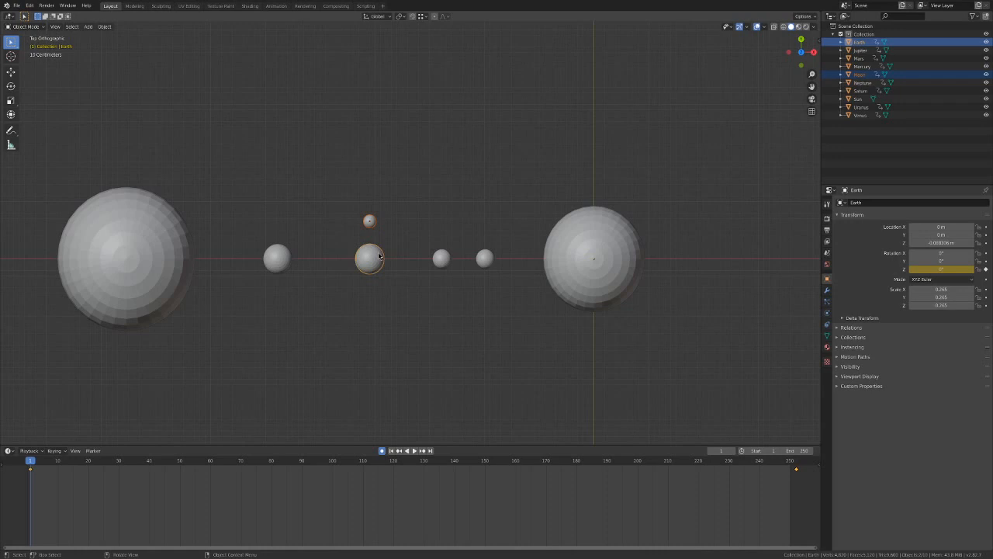
pyautogui.click(100, 27)
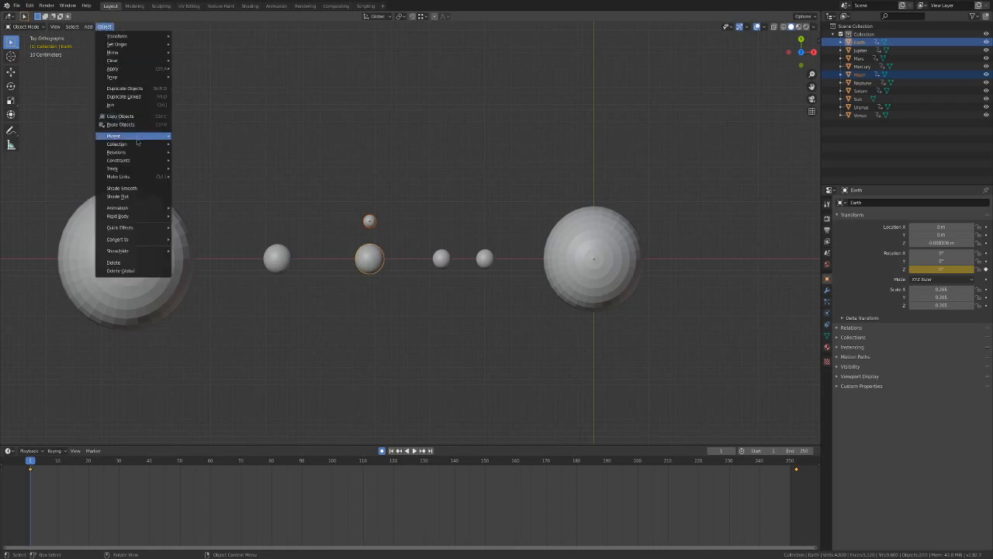
pyautogui.moveTo(139, 140)
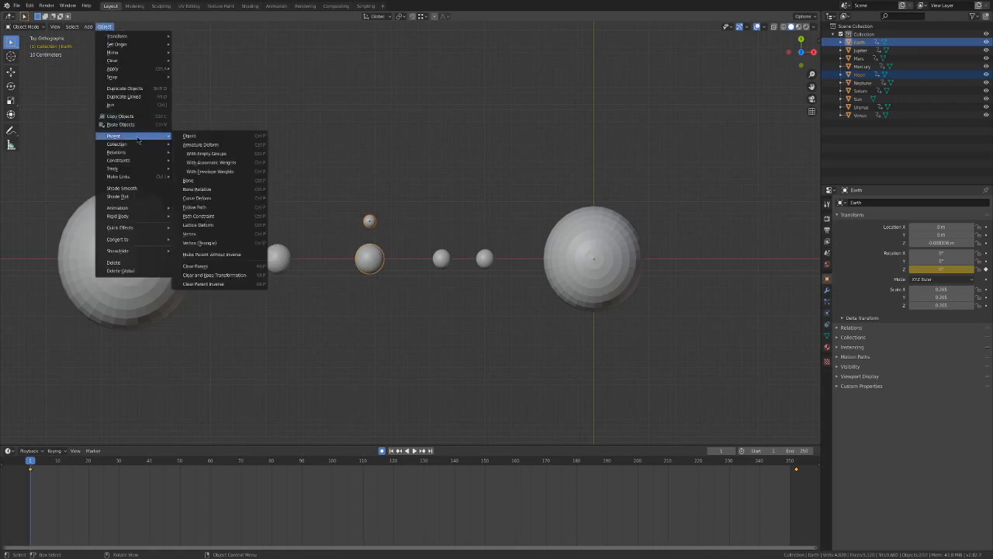
pyautogui.click(248, 136)
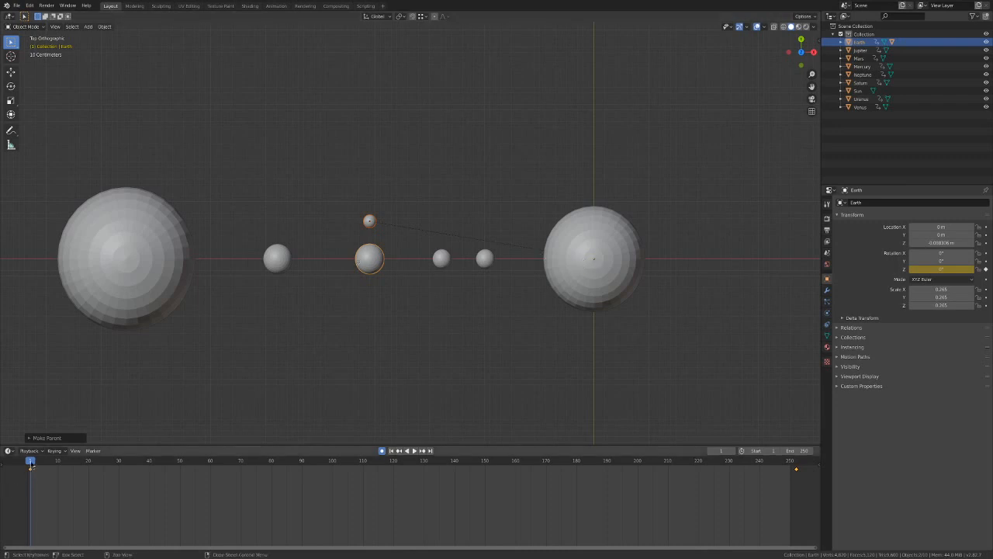
# Play the animation to check how the Moon travels with Earth, return to frame 1 and clear the selection.
pyautogui.press('space')
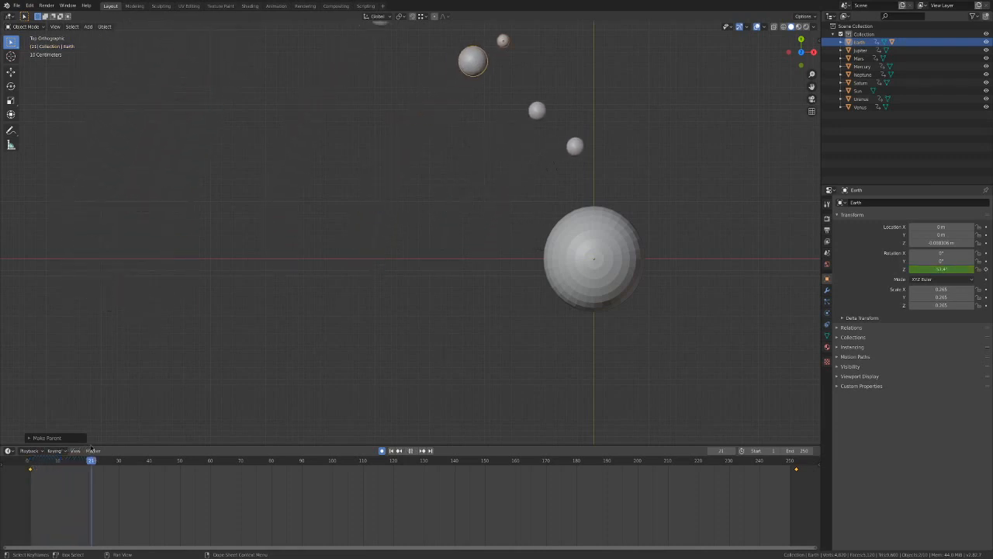
pyautogui.moveTo(73, 460); pyautogui.dragTo(31, 460)
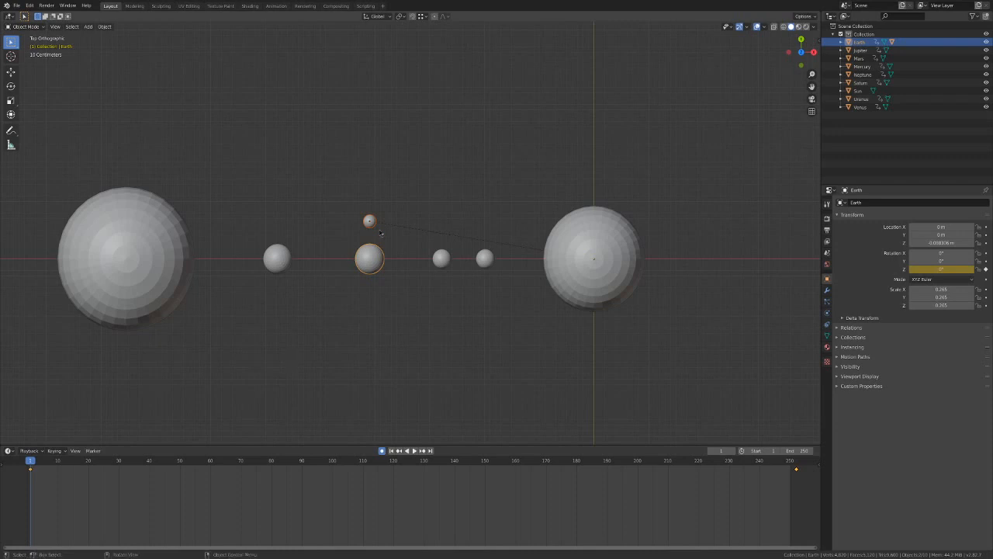
pyautogui.click(398, 280)
pyautogui.click(380, 263)
pyautogui.click(395, 279)
pyautogui.scroll(1, 395, 279)
pyautogui.scroll(-1, 397, 281)
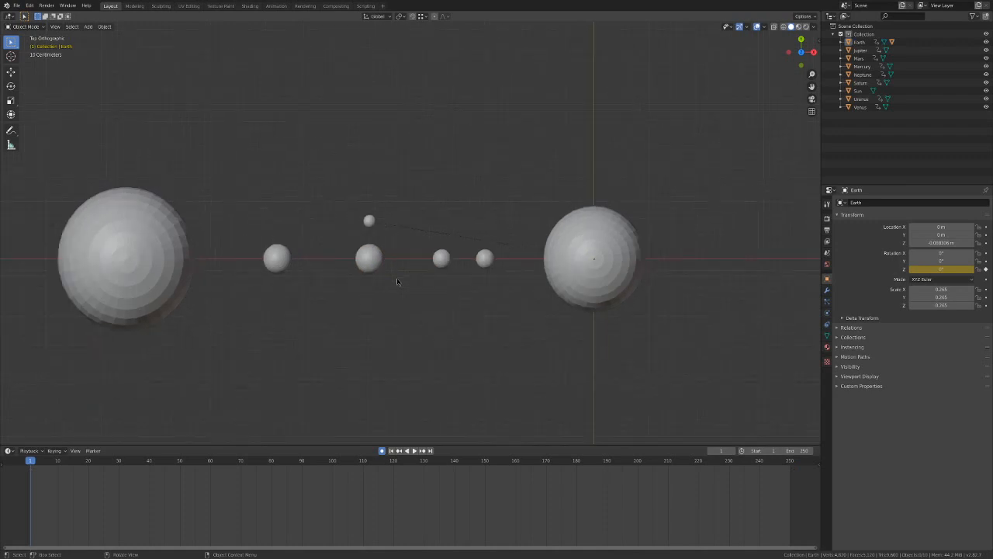
pyautogui.scroll(-1, 396, 281)
pyautogui.scroll(1, 397, 281)
pyautogui.scroll(1, 397, 281)
pyautogui.scroll(-2, 396, 281)
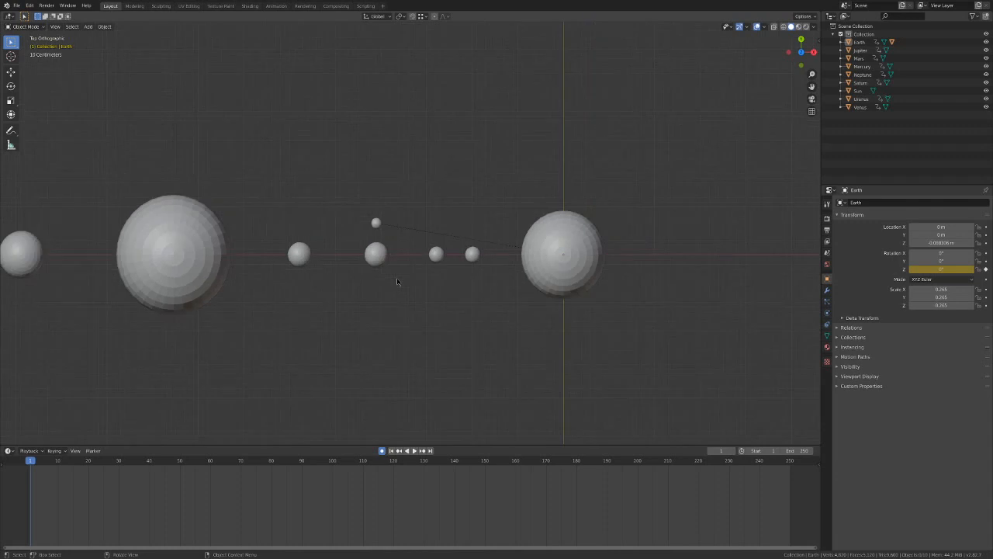
pyautogui.scroll(1, 396, 281)
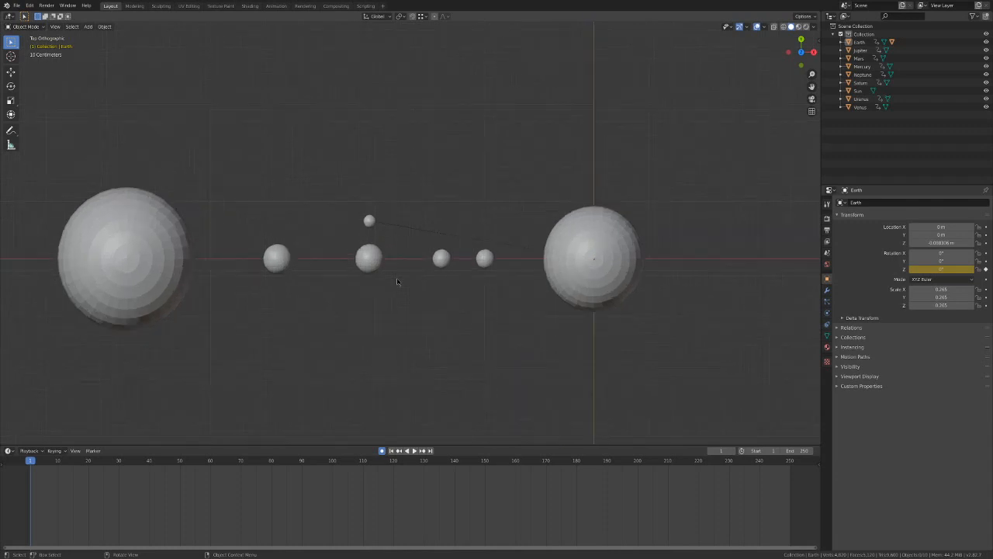
# Limit transforms to origins and move the Moon's origin along the Y axis to 0 m, onto Earth's centre.
pyautogui.click(370, 222)
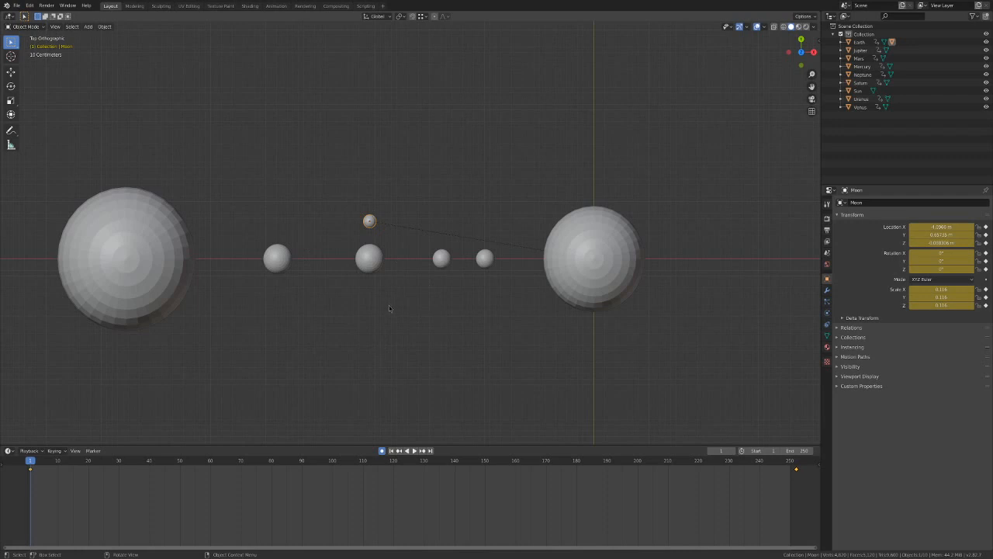
pyautogui.scroll(1, 389, 308)
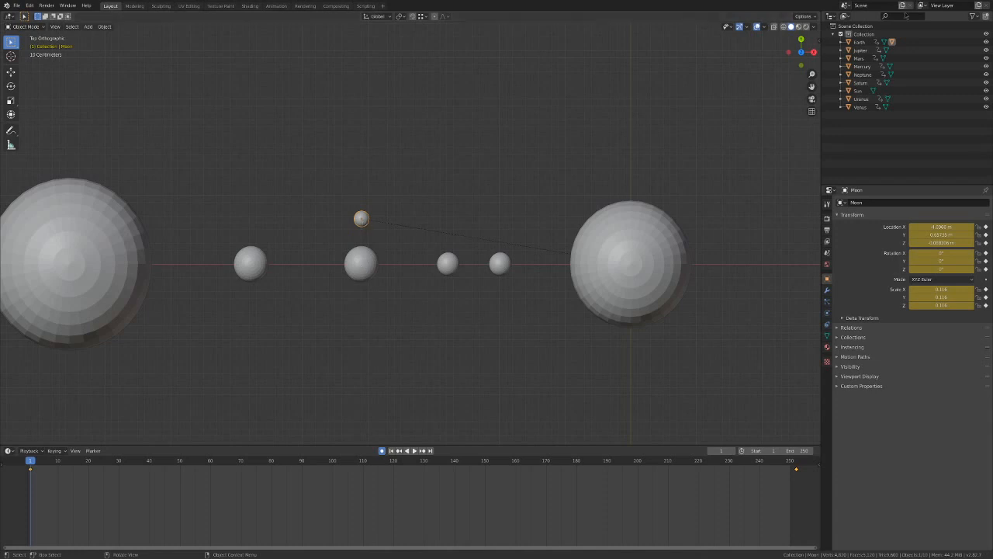
pyautogui.click(804, 15)
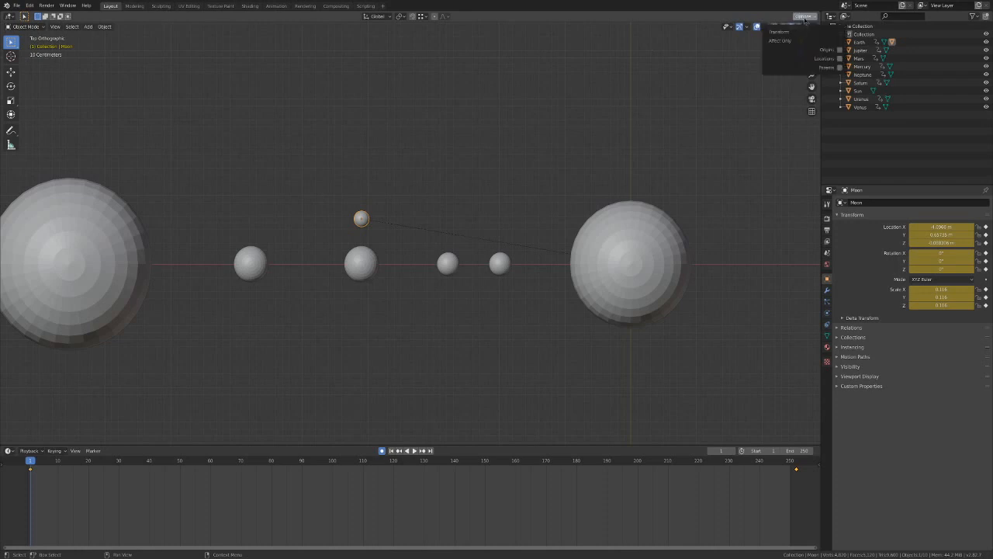
pyautogui.click(362, 220)
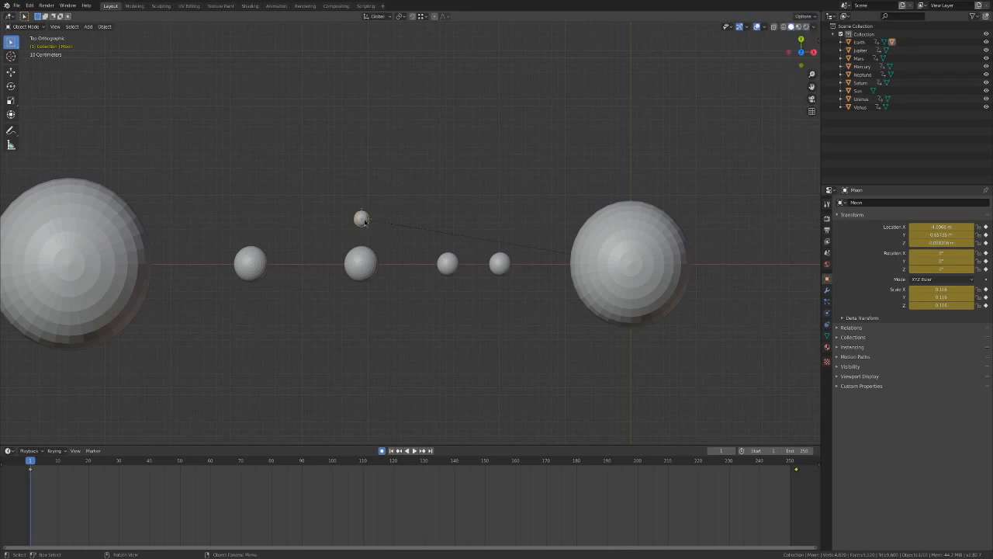
pyautogui.press('g')
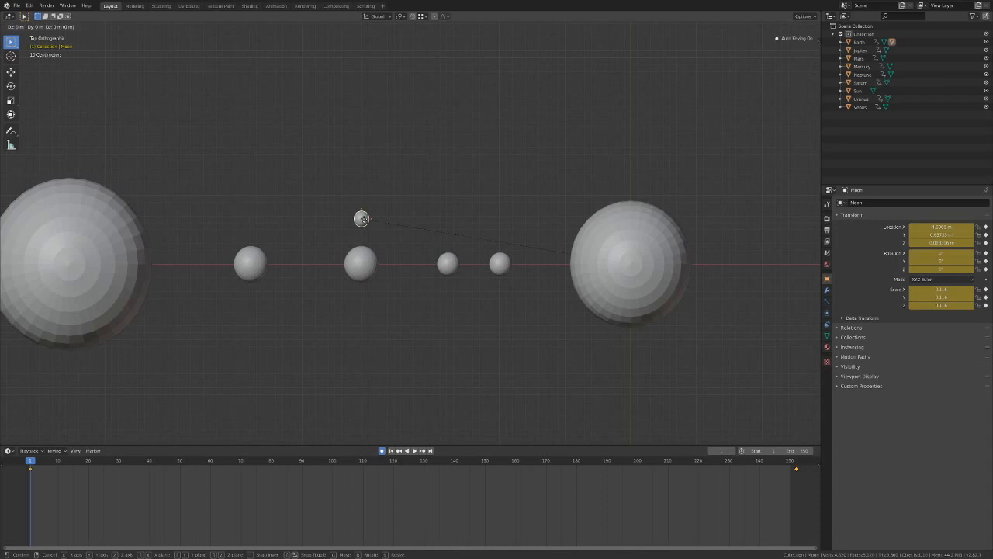
pyautogui.press('y')
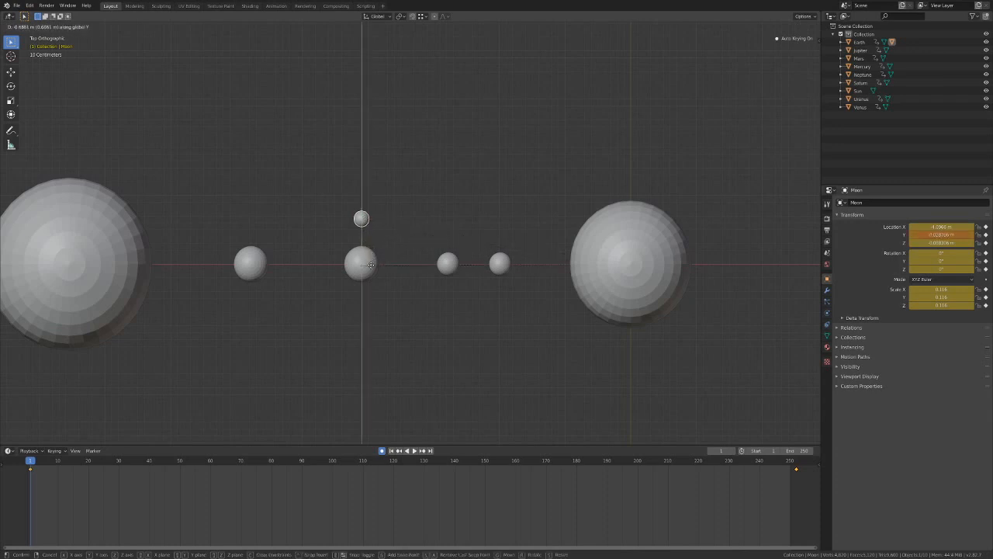
pyautogui.press('Escape')
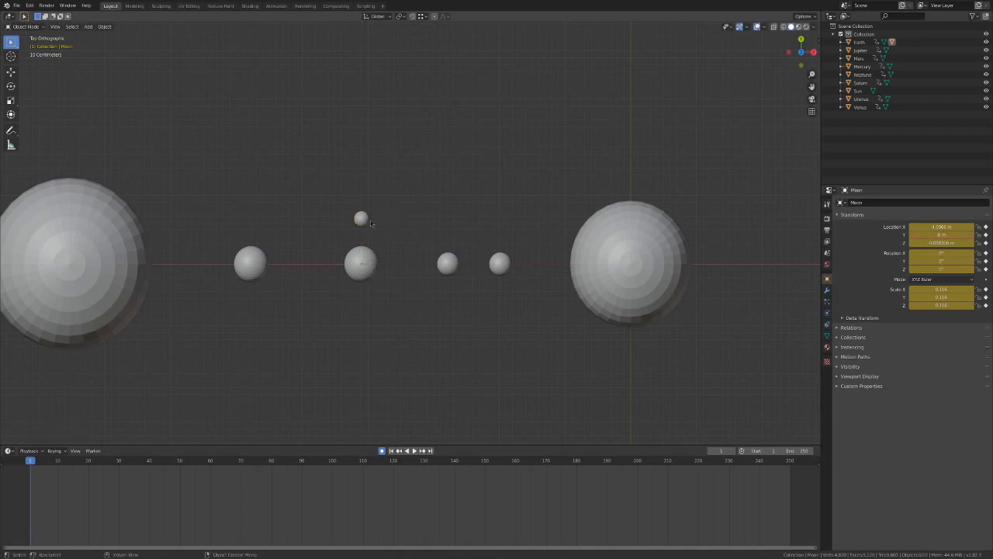
# Examine the origin points of the Moon and Earth by selecting each in turn.
pyautogui.click(363, 220)
pyautogui.click(364, 272)
pyautogui.click(354, 326)
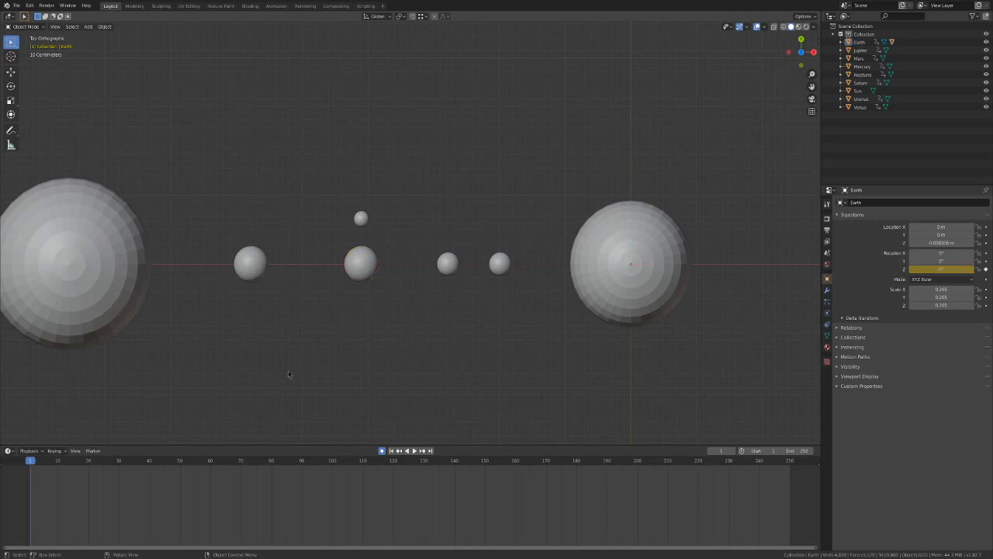
pyautogui.moveTo(26, 468); pyautogui.dragTo(29, 448)
pyautogui.scroll(-3, 349, 327)
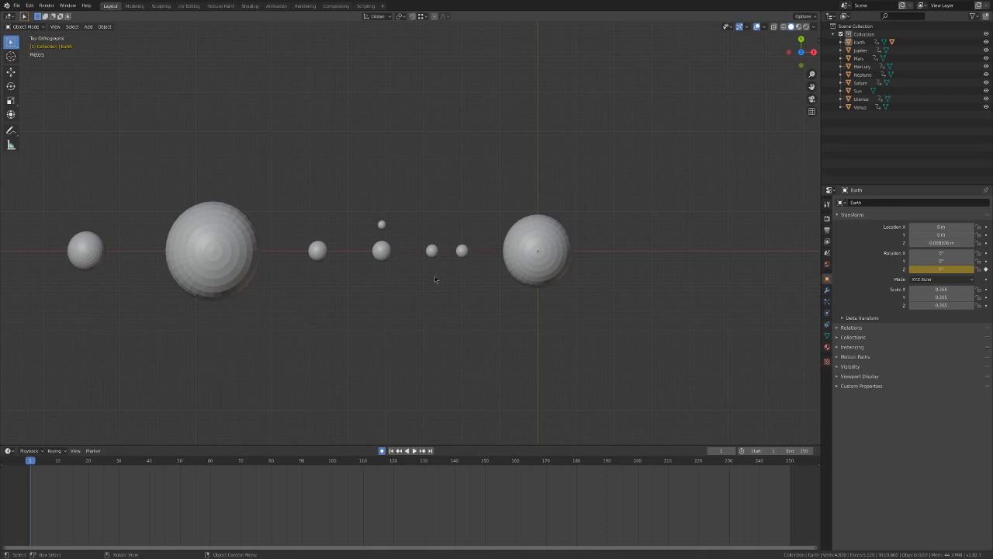
pyautogui.scroll(1, 406, 271)
pyautogui.click(376, 223)
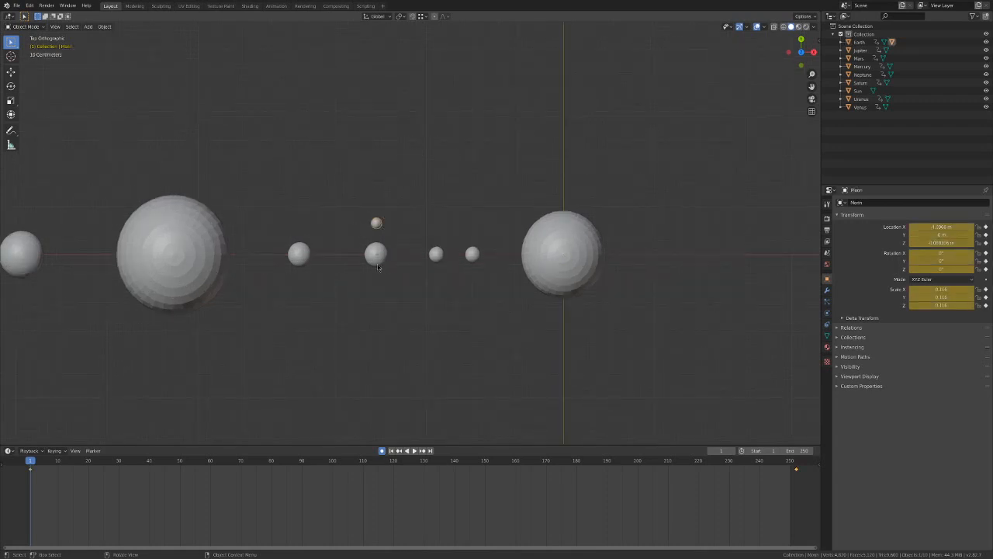
pyautogui.click(378, 266)
pyautogui.click(420, 302)
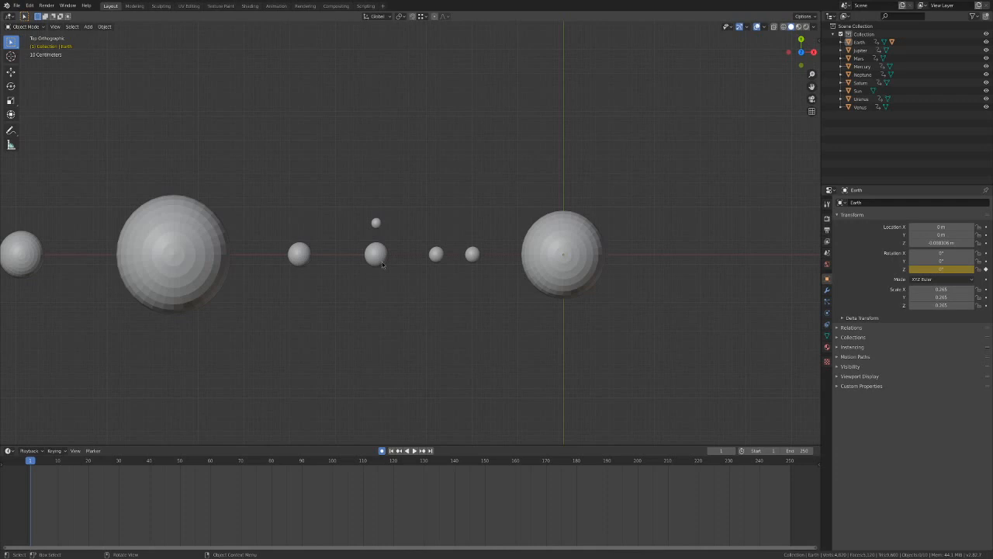
pyautogui.scroll(-2, 382, 263)
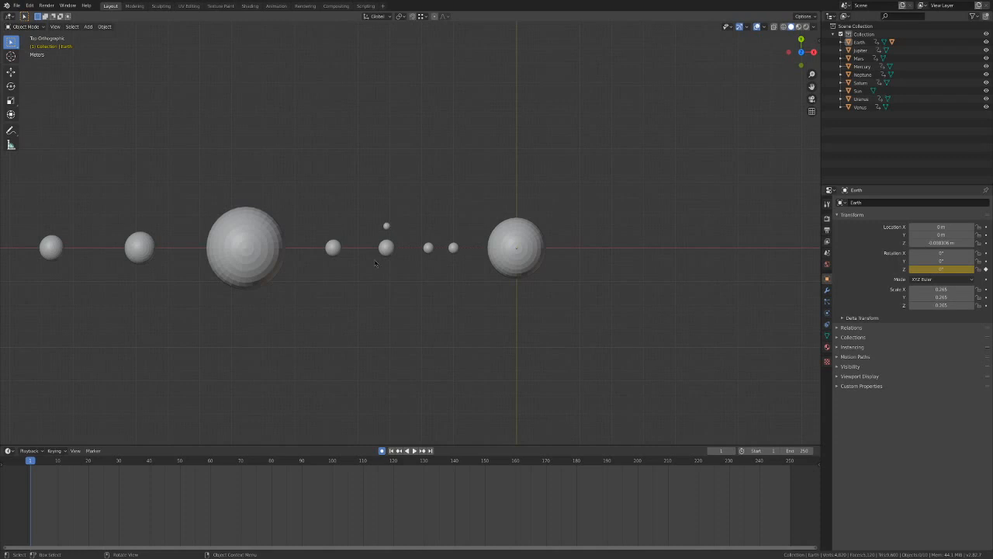
pyautogui.moveTo(31, 460); pyautogui.dragTo(27, 487)
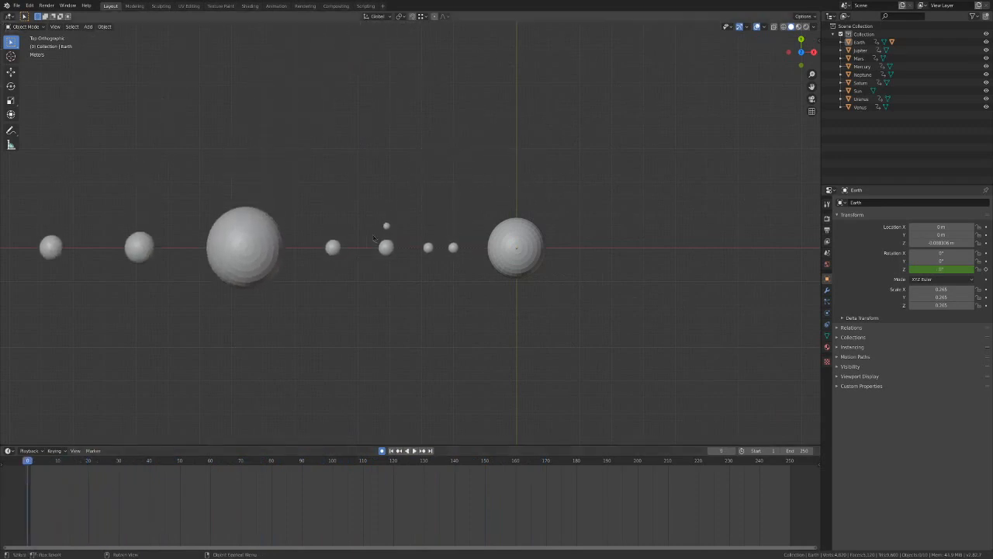
pyautogui.click(389, 226)
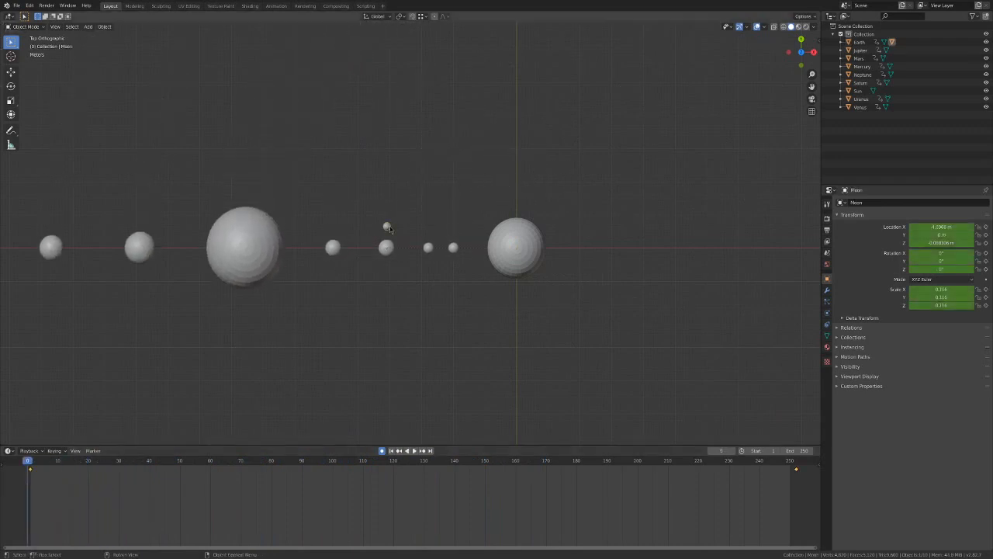
pyautogui.press('r')
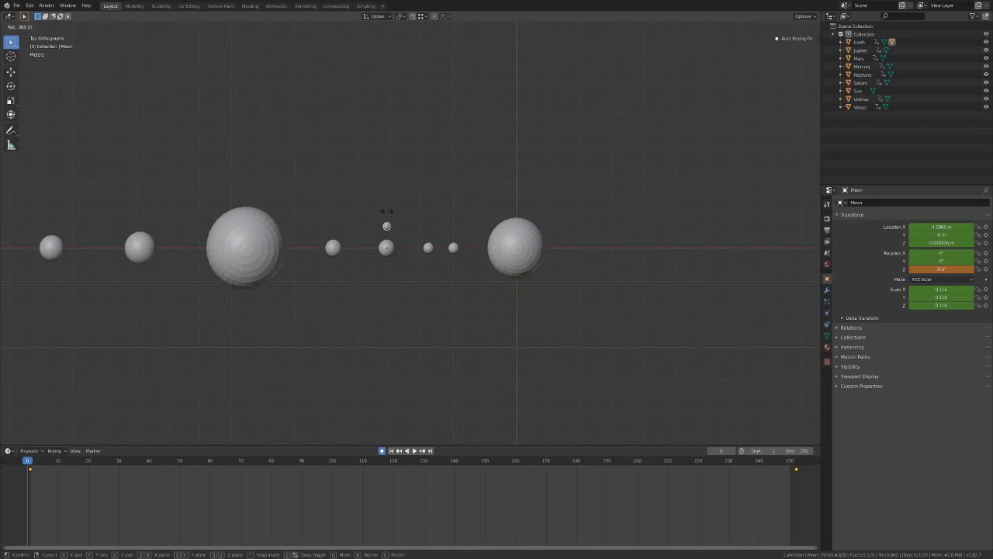
pyautogui.press('Escape')
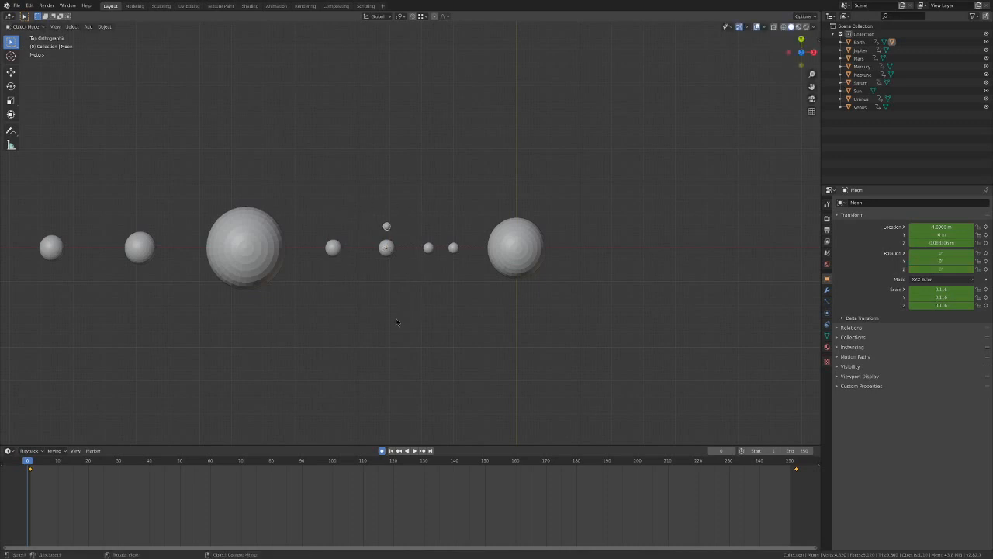
pyautogui.click(389, 358)
pyautogui.moveTo(289, 460); pyautogui.dragTo(27, 460)
pyautogui.click(385, 255)
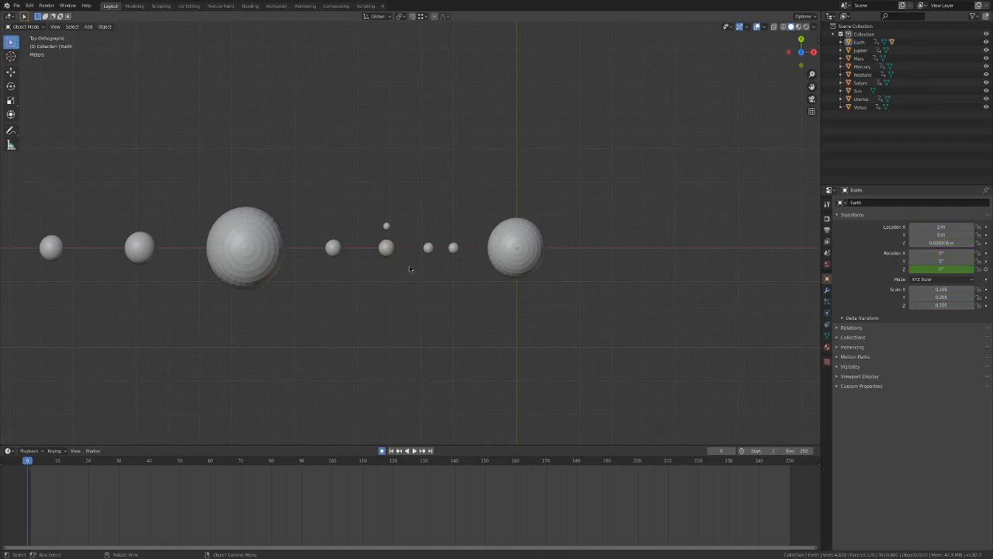
# Delete the Moon's keyframes at the beginning and end of the timeline.
pyautogui.click(387, 227)
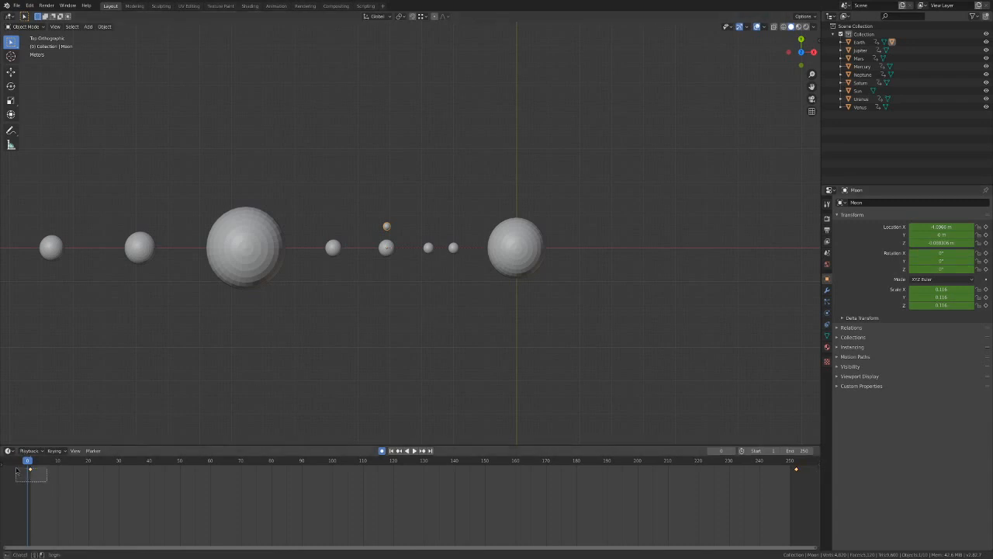
pyautogui.press('x')
pyautogui.click(252, 471)
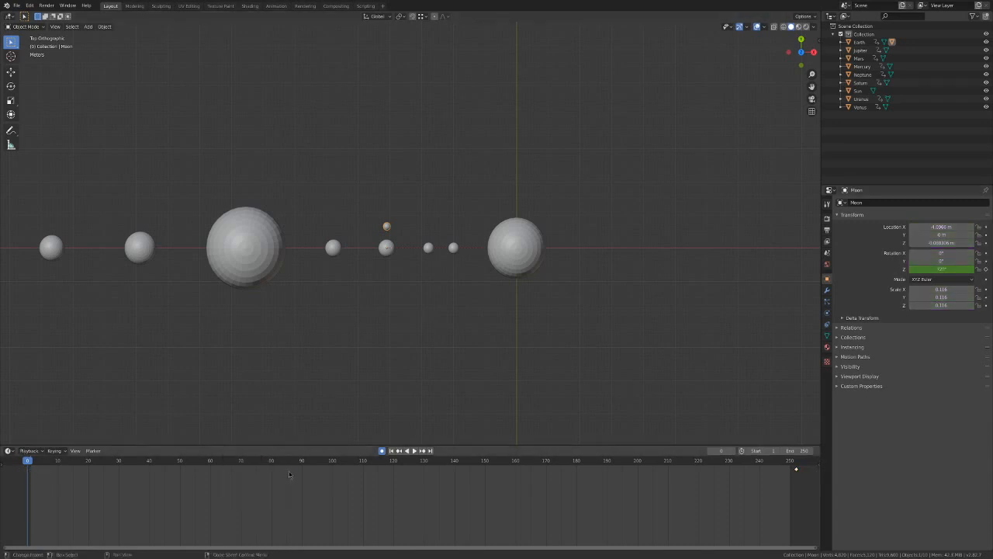
pyautogui.press('x')
pyautogui.click(779, 472)
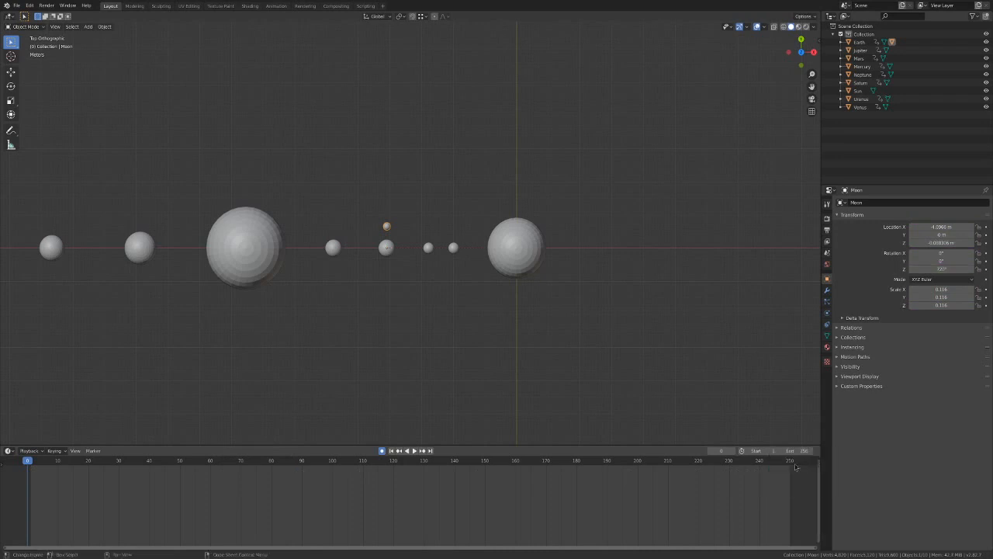
# Scrub through the animation to check the Moon without keyframes, return to frame 1 and turn off Auto Keying.
pyautogui.moveTo(28, 460); pyautogui.dragTo(103, 460)
pyautogui.moveTo(134, 460); pyautogui.dragTo(31, 479)
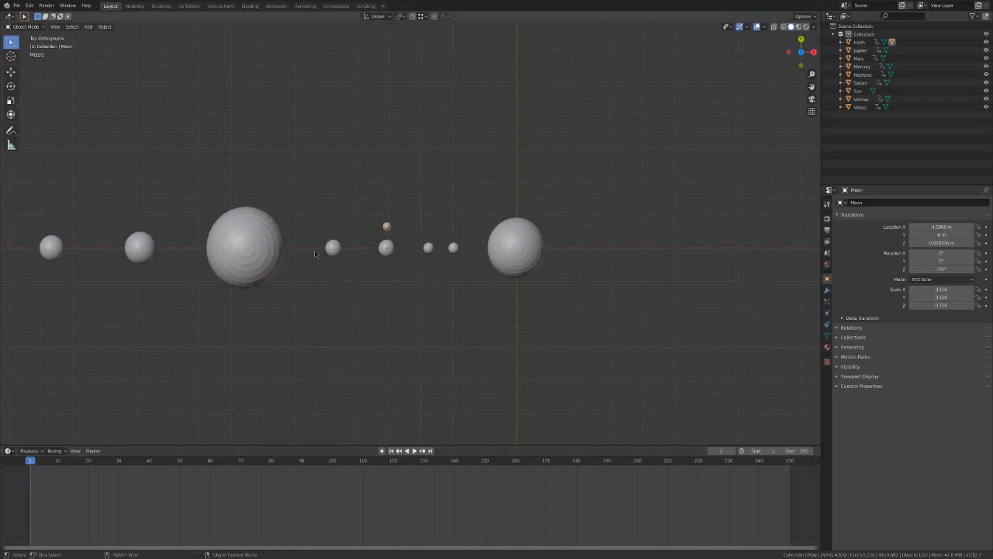
pyautogui.scroll(2, 401, 256)
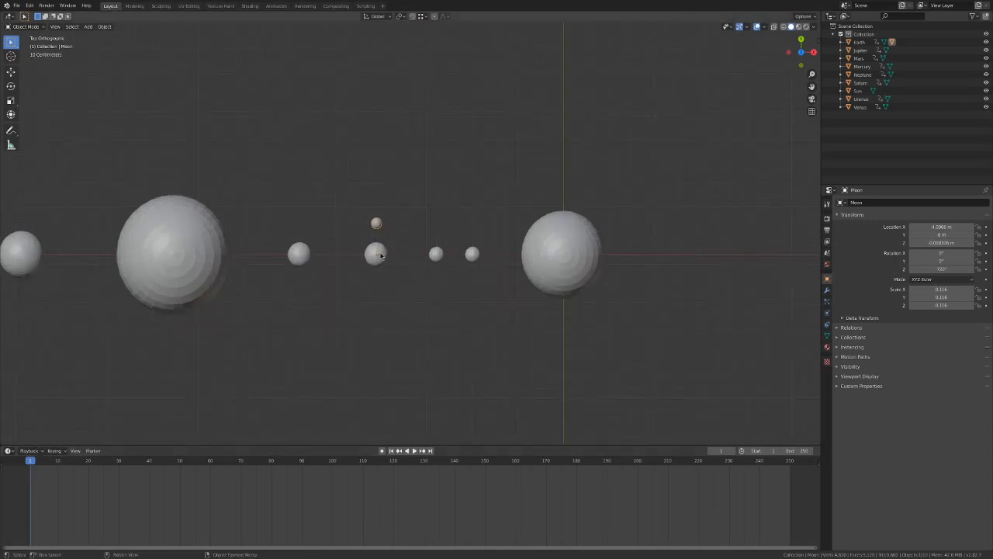
# Compare the Z rotation values of the Moon and Earth at frame 1.
pyautogui.click(949, 268)
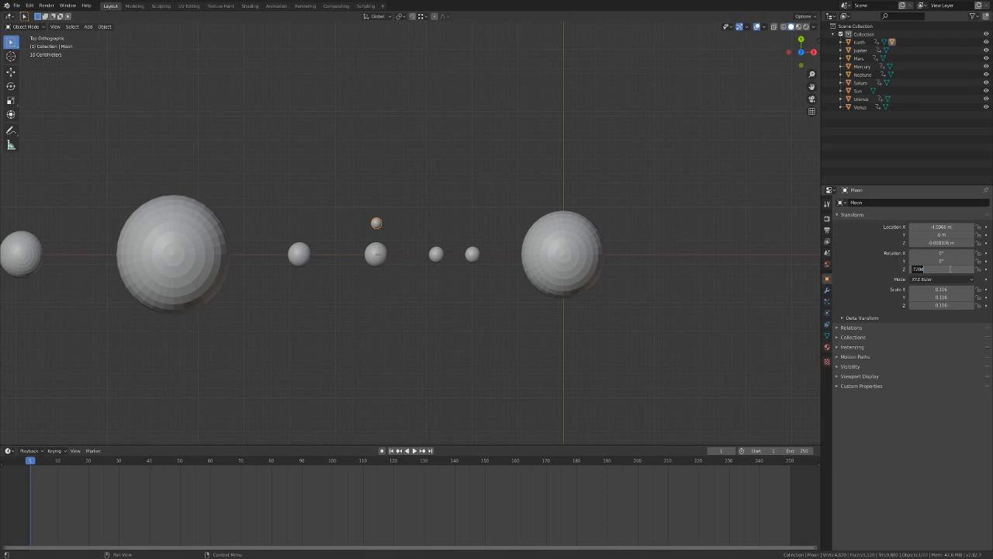
pyautogui.press('Return')
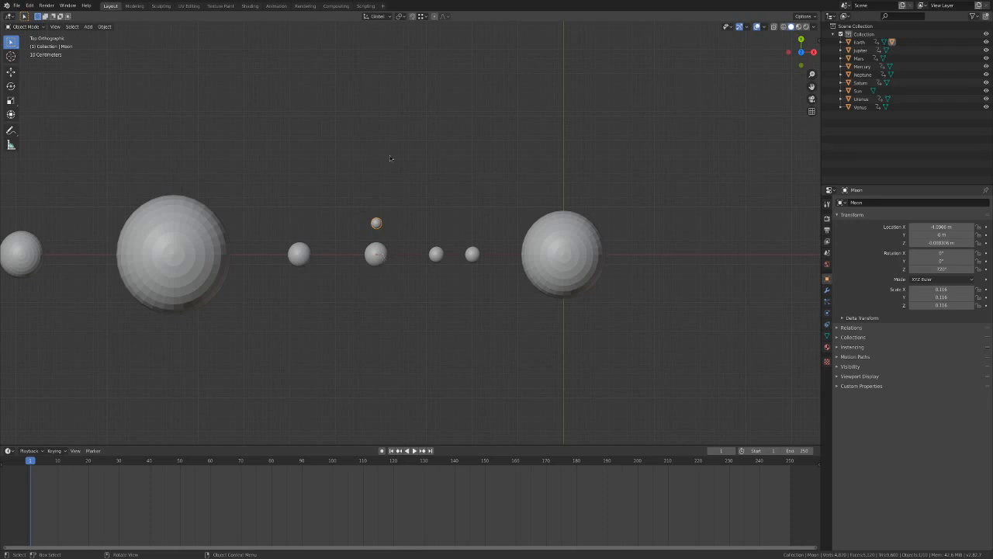
pyautogui.click(382, 262)
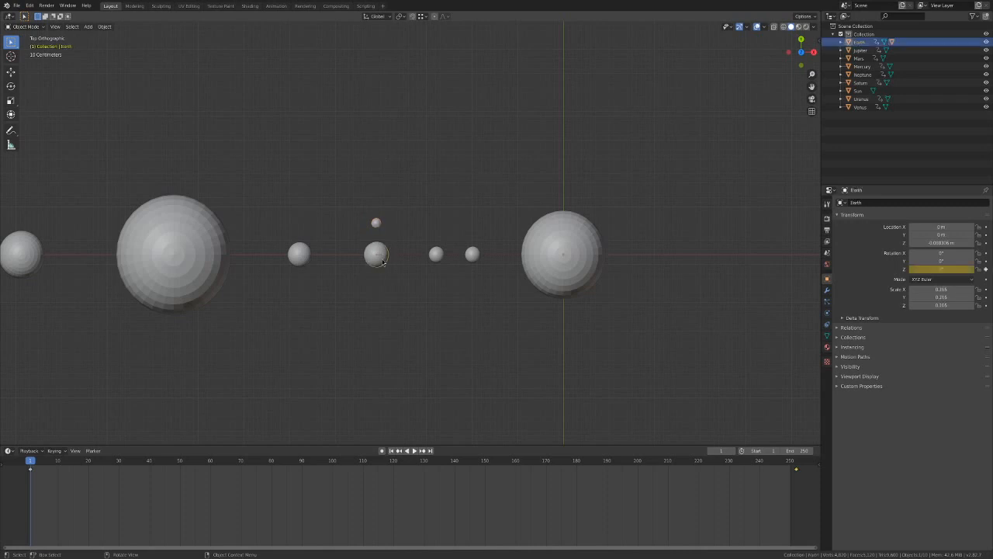
pyautogui.click(314, 322)
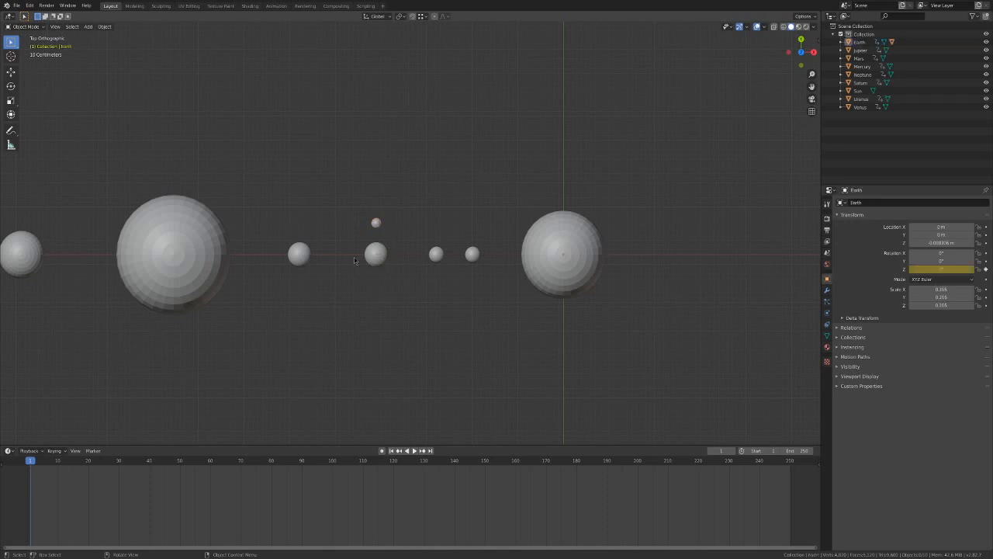
# Set the Moon's Z rotation to 0° at frame 1 and insert a single keyframe for it.
pyautogui.click(376, 221)
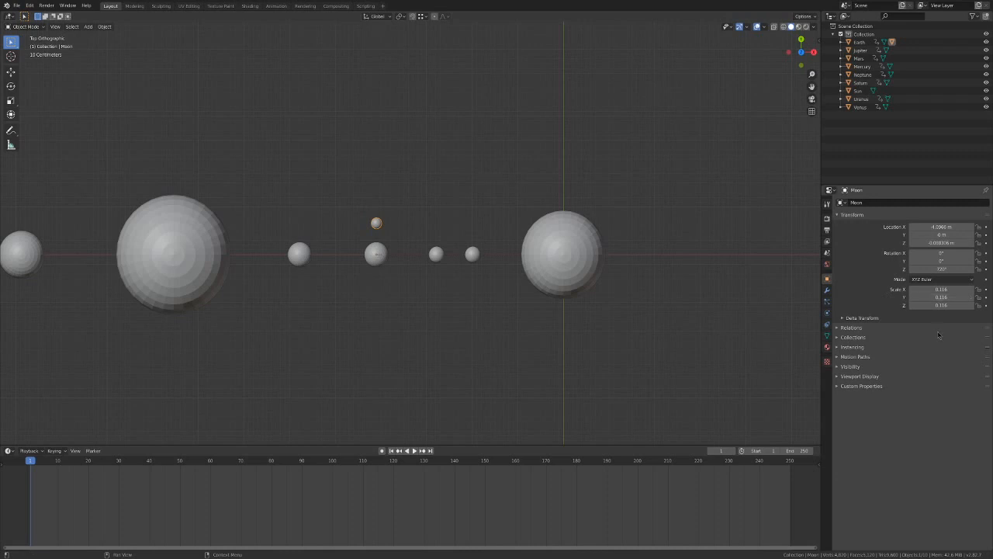
pyautogui.doubleClick(945, 269)
pyautogui.write('0')
pyautogui.press('Return')
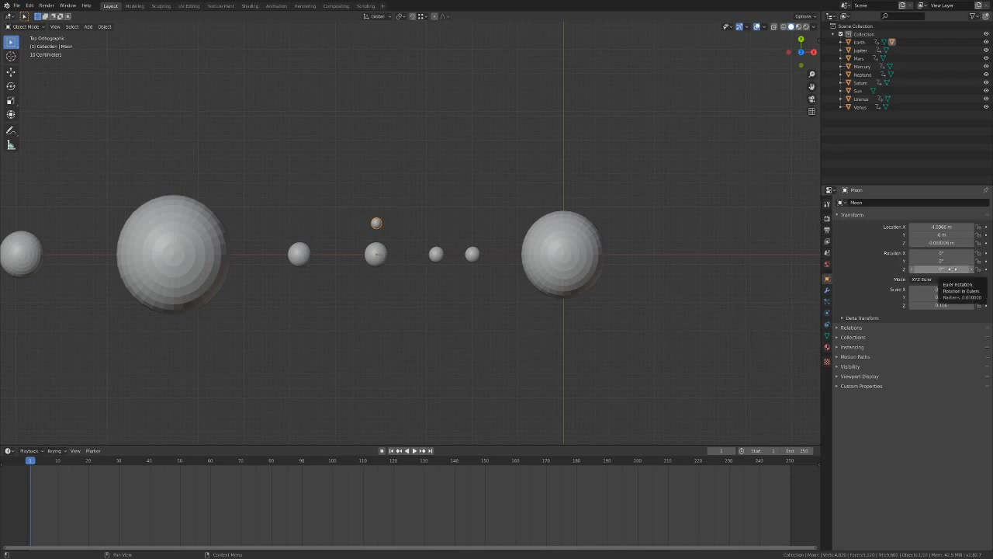
pyautogui.rightClick(945, 268)
pyautogui.click(939, 284)
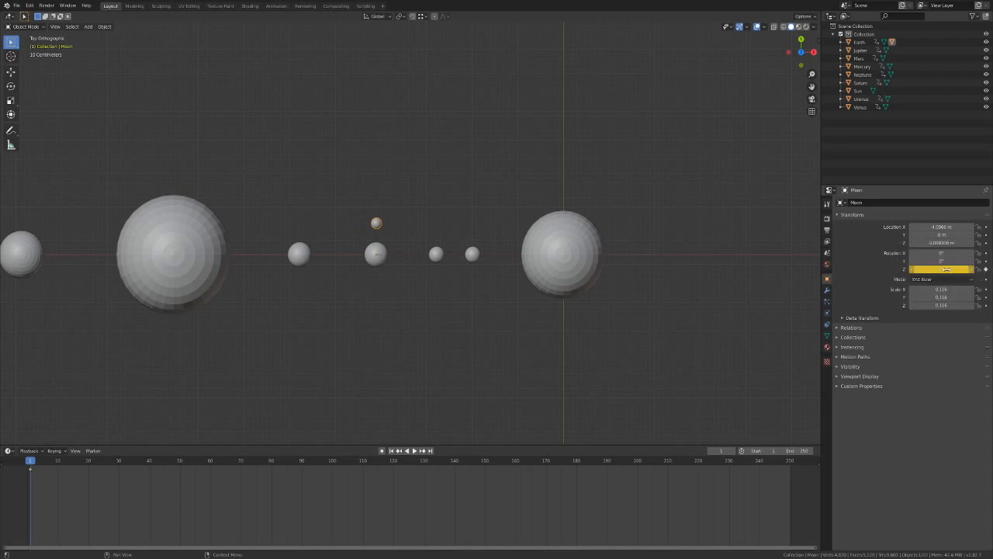
# Move to frame 250 and try out different Z rotations for the Moon, ending with 365°.
pyautogui.press('space')
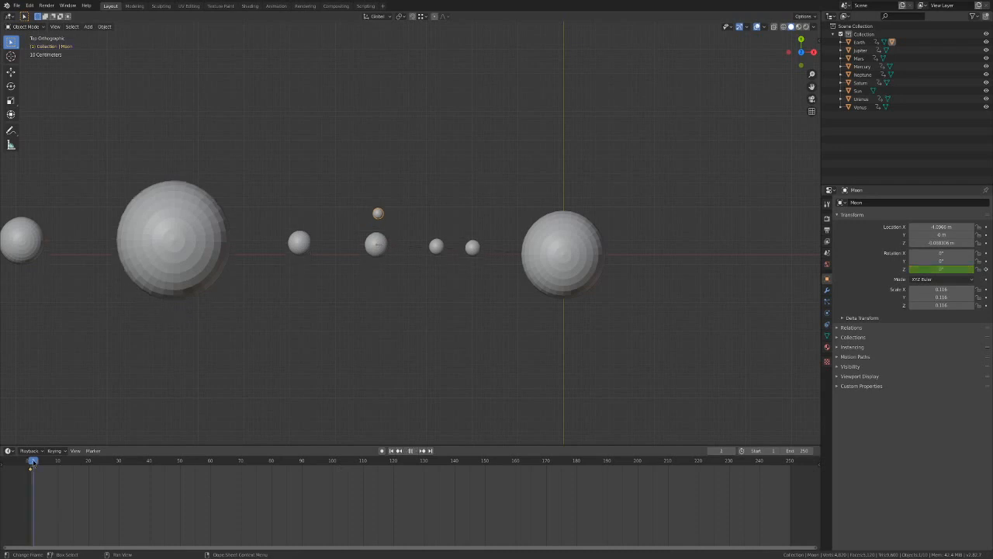
pyautogui.moveTo(112, 460); pyautogui.dragTo(791, 475)
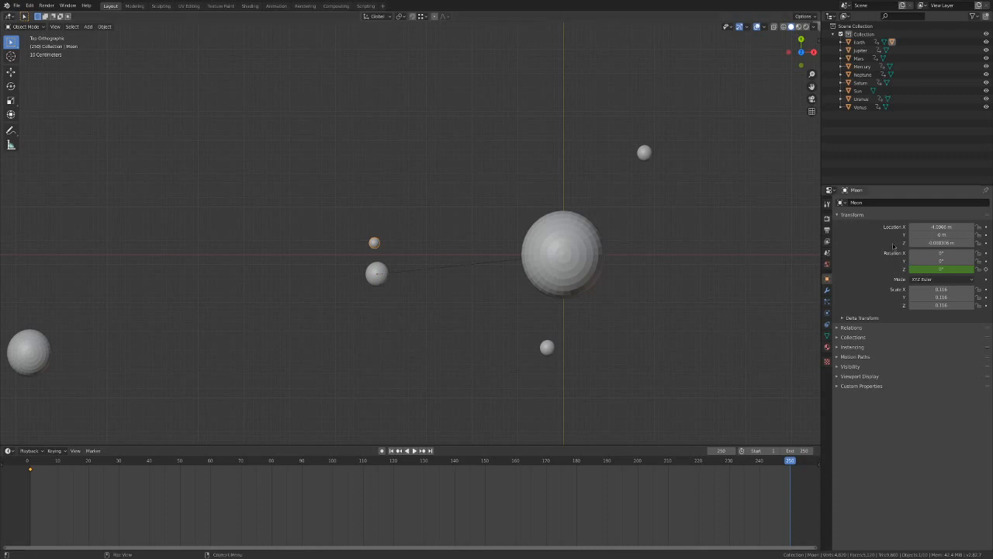
pyautogui.click(949, 271)
pyautogui.moveTo(949, 271); pyautogui.dragTo(981, 271)
pyautogui.click(948, 272)
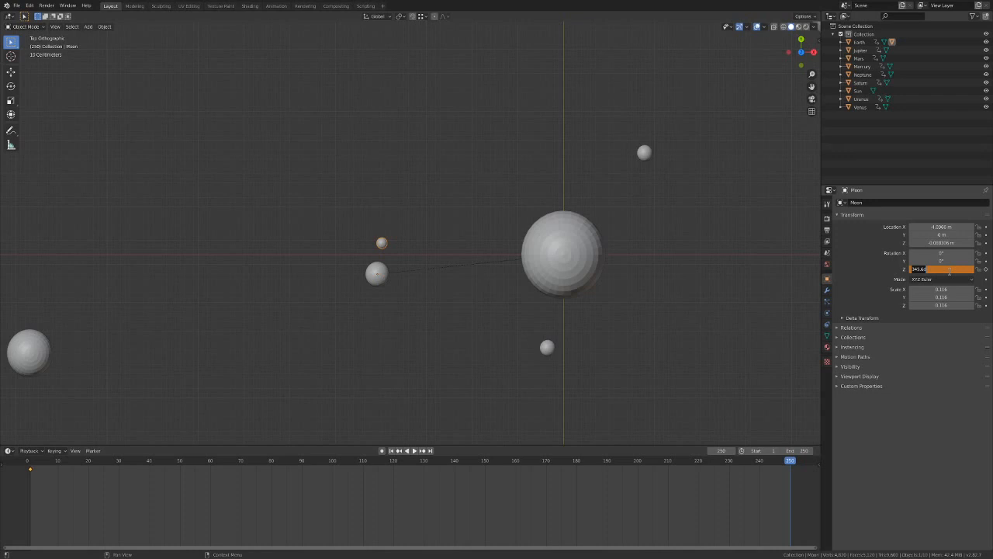
pyautogui.write('0')
pyautogui.press('Return')
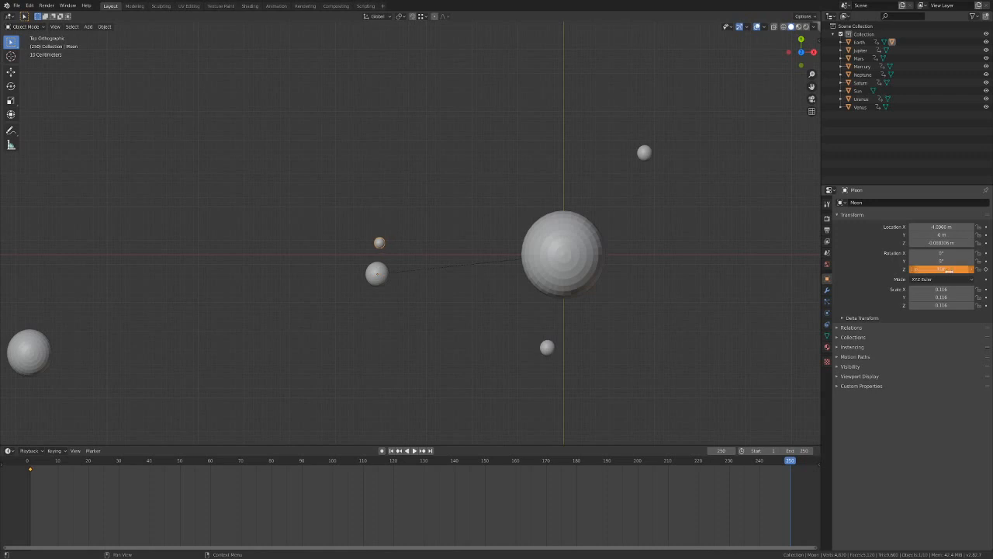
pyautogui.click(941, 270)
pyautogui.write('365')
pyautogui.press('Return')
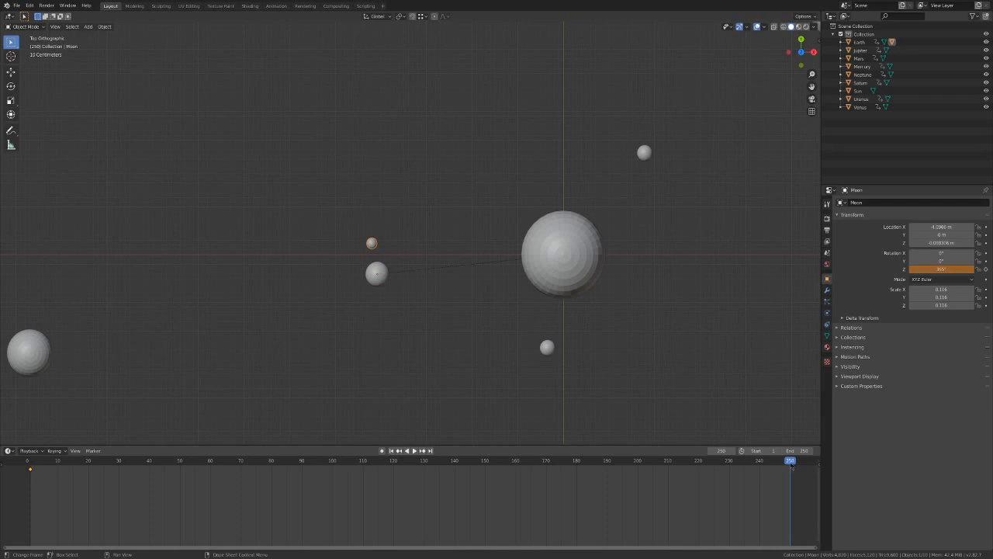
# At frame 250, set the Moon's Z rotation to 365° and insert a single keyframe for it.
pyautogui.moveTo(788, 470)
pyautogui.mouseDown()
pyautogui.moveTo(629, 472)
pyautogui.moveTo(789, 470)
pyautogui.mouseUp()
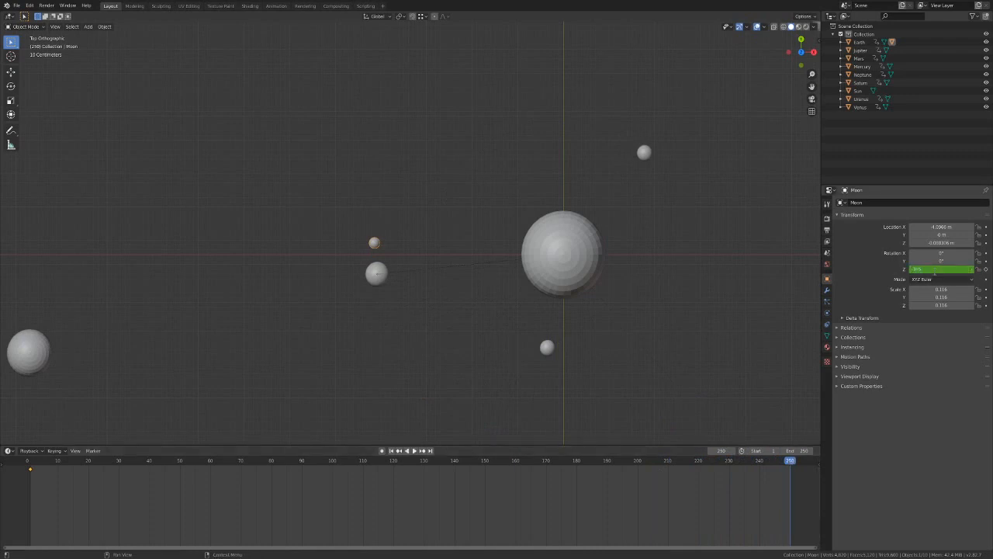
pyautogui.moveTo(938, 269); pyautogui.dragTo(887, 269)
pyautogui.write('365')
pyautogui.press('Return')
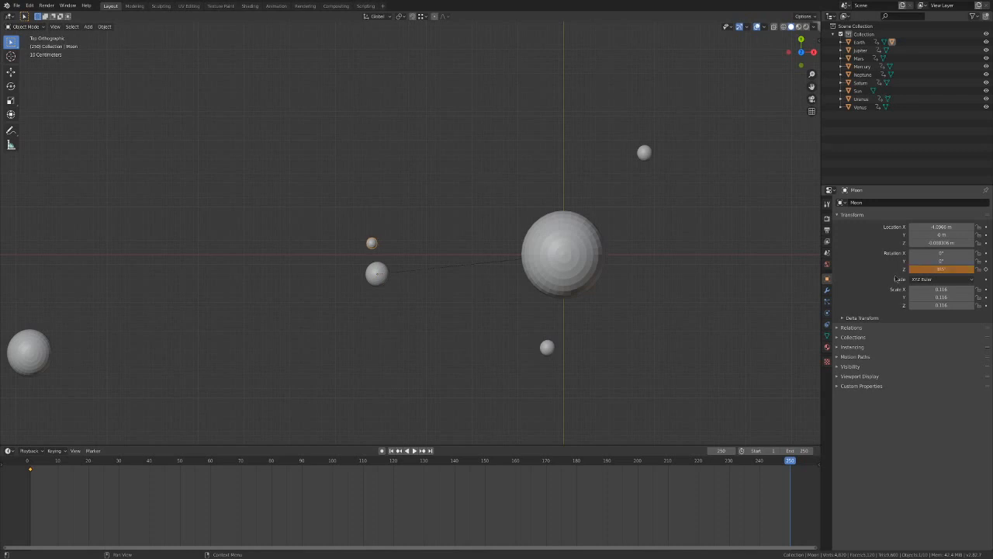
pyautogui.rightClick(919, 270)
pyautogui.click(924, 268)
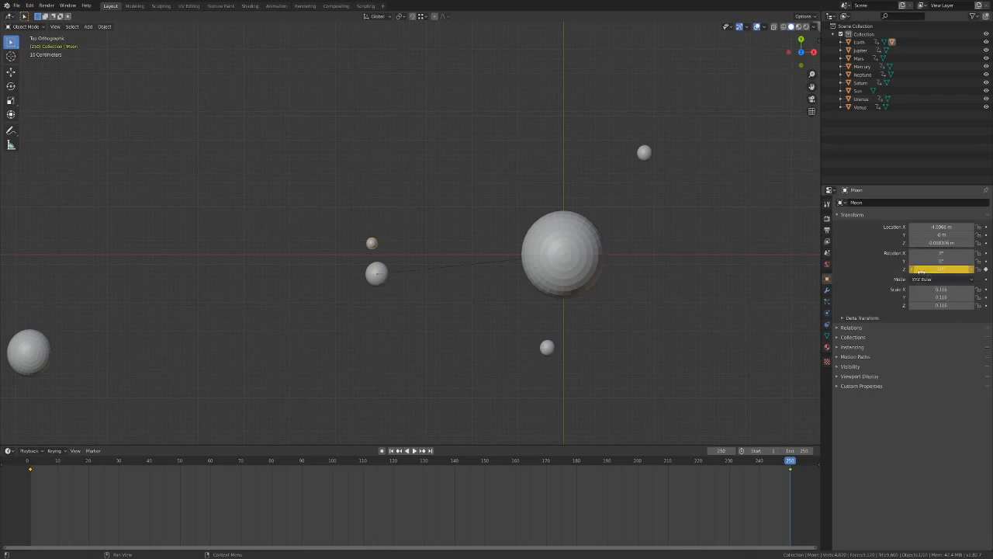
# Back at frame 250, enter a Z rotation that puts the Moon on Earth's opposite side and replace its single keyframe.
pyautogui.hotkey('ctrl', 'shift', 'space')
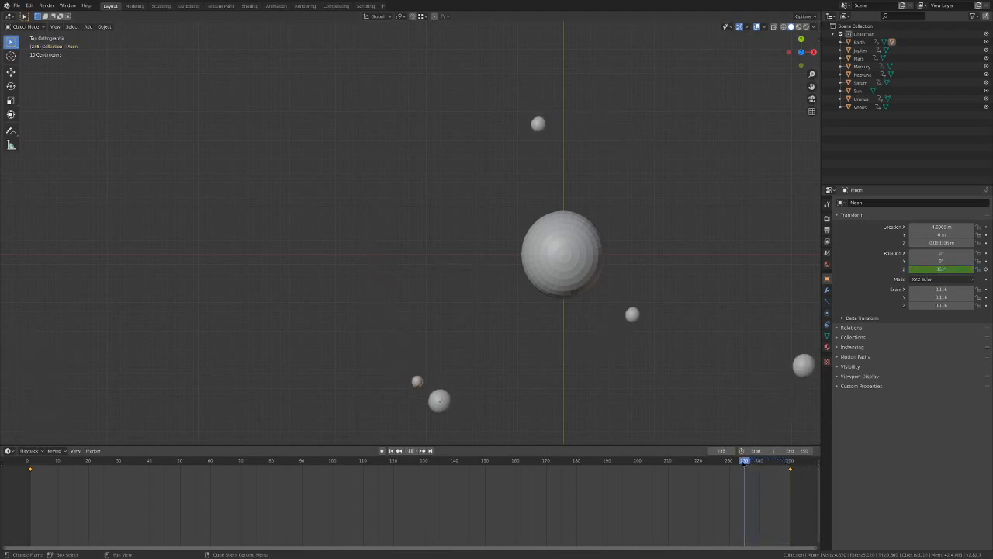
pyautogui.moveTo(737, 463); pyautogui.dragTo(790, 485)
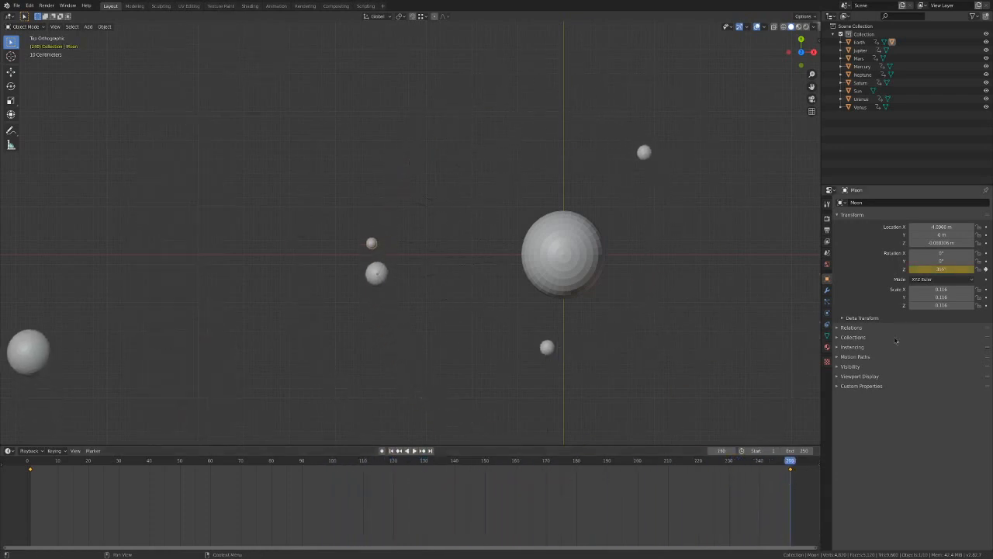
pyautogui.doubleClick(942, 269)
pyautogui.press('Return')
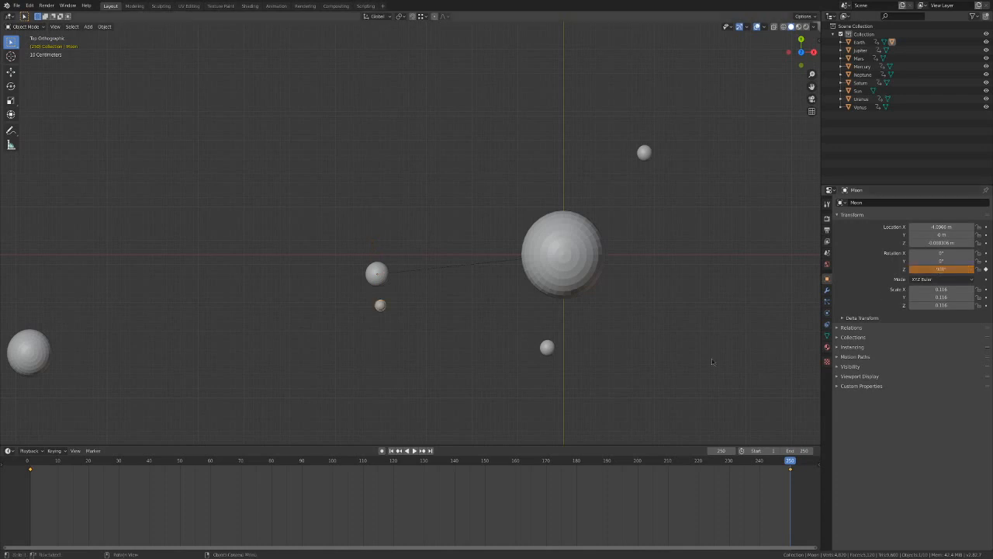
pyautogui.rightClick(926, 268)
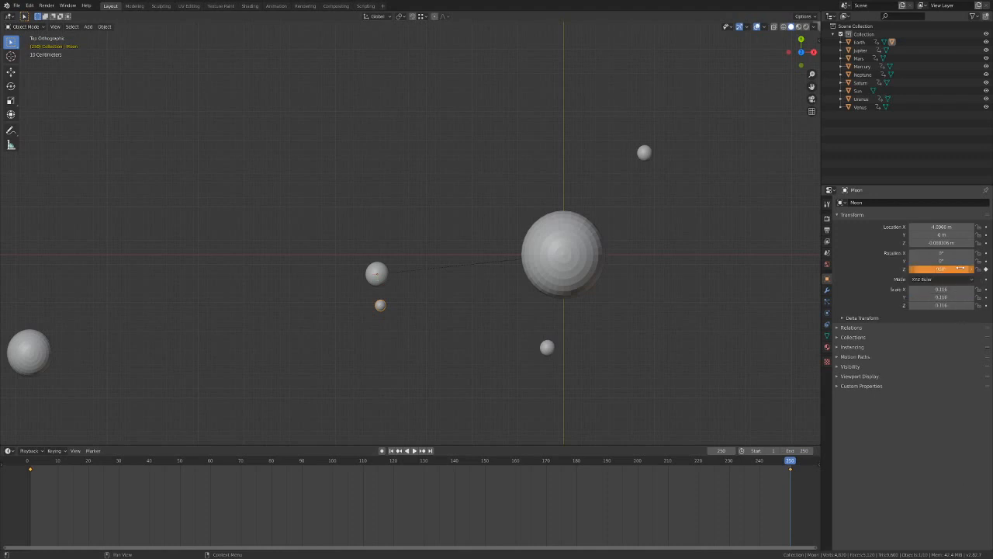
pyautogui.rightClick(961, 268)
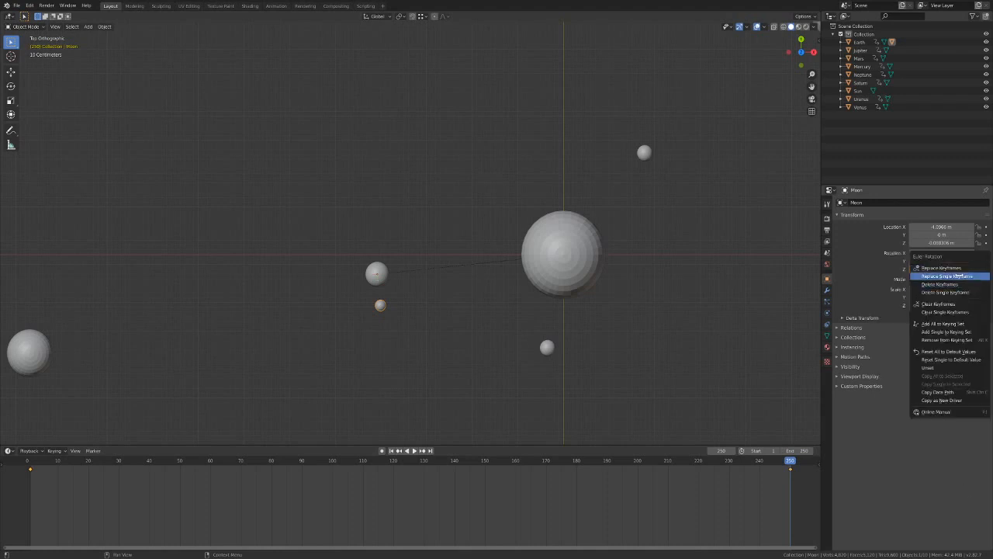
pyautogui.click(957, 276)
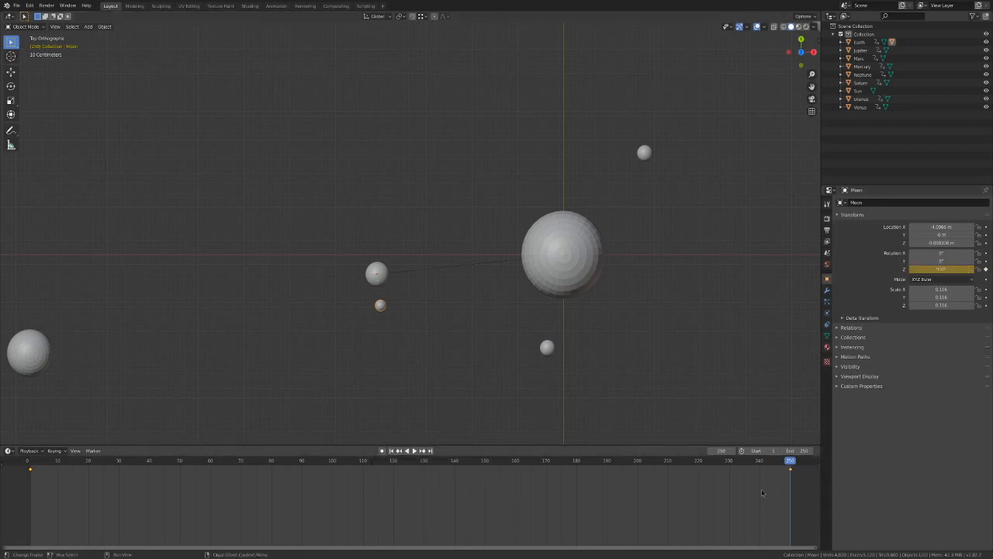
# Scrub back through the timeline and play the animation to check how the Moon orbits Earth.
pyautogui.moveTo(790, 461); pyautogui.dragTo(266, 463)
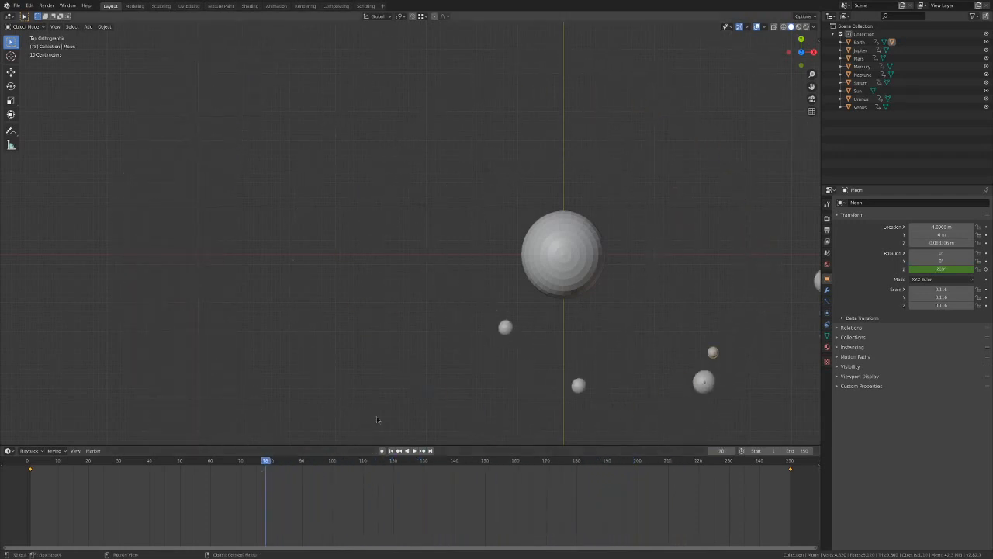
pyautogui.scroll(-2, 679, 324)
pyautogui.scroll(-1, 636, 338)
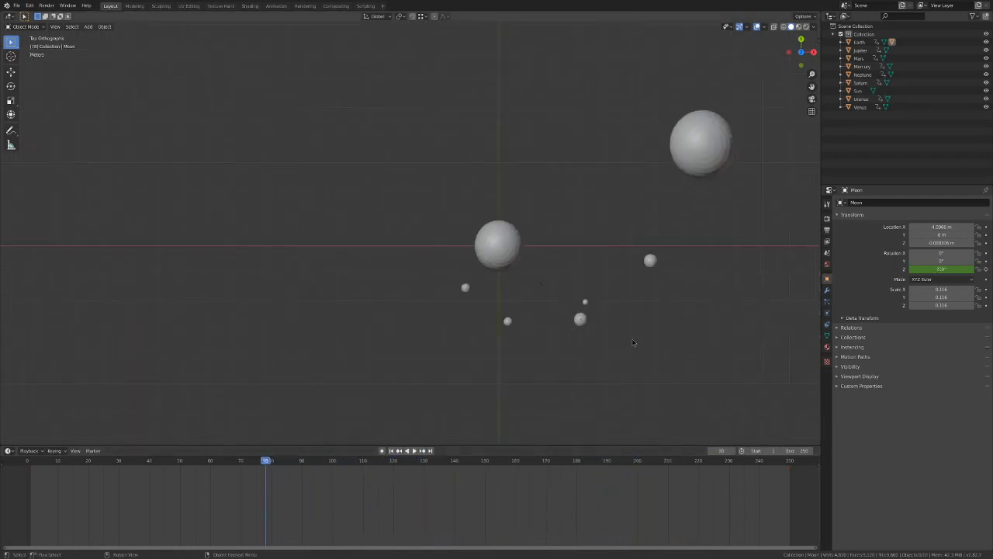
pyautogui.scroll(1, 633, 342)
pyautogui.keyDown('shift'); pyautogui.moveTo(650, 329); pyautogui.dragTo(547, 271, button='middle'); pyautogui.keyUp('shift')
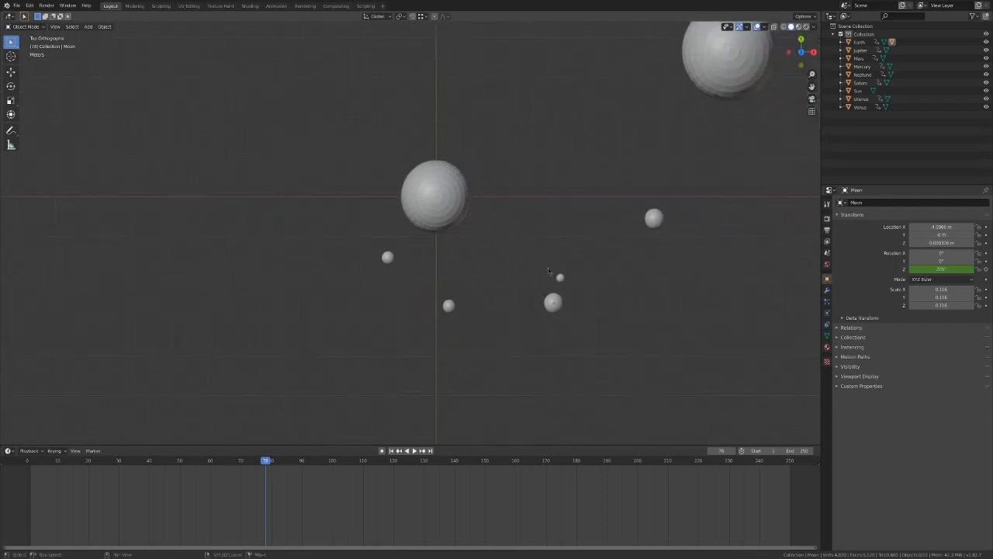
pyautogui.moveTo(251, 462); pyautogui.dragTo(27, 461)
pyautogui.press('space')
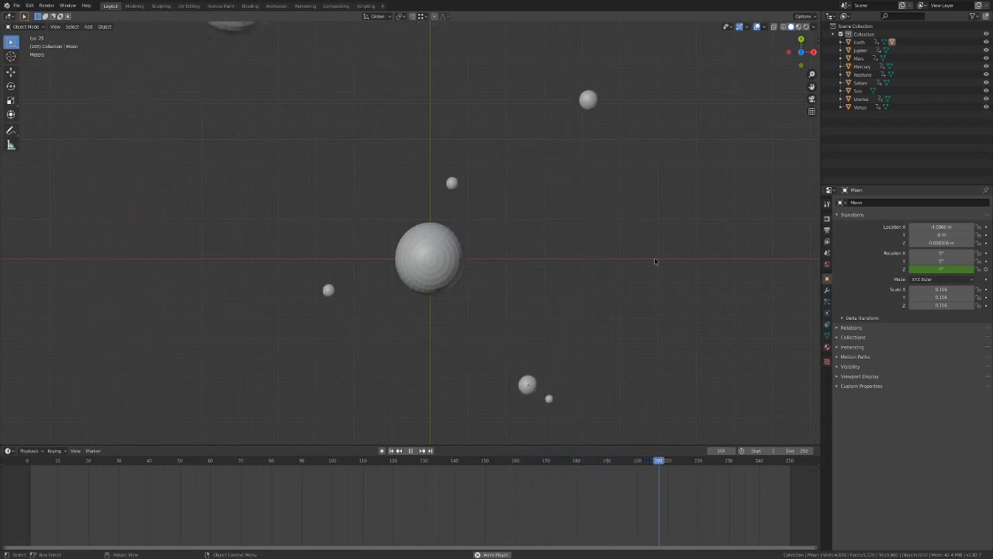
# Stop playback, return to frame 250, enter a new Z rotation that puts the Moon on Earth's outer side, and replace its single keyframe.
pyautogui.press('space')
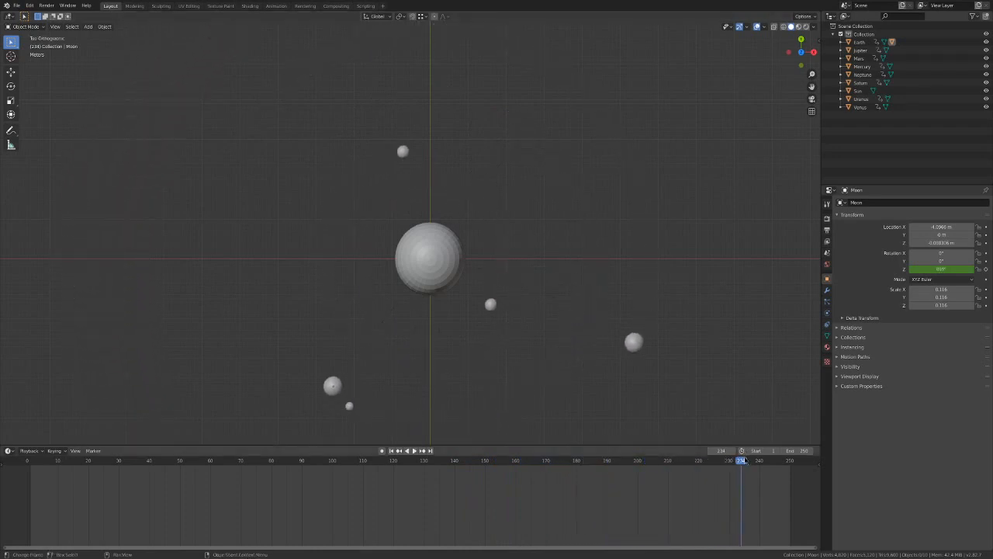
pyautogui.moveTo(742, 460); pyautogui.dragTo(790, 460)
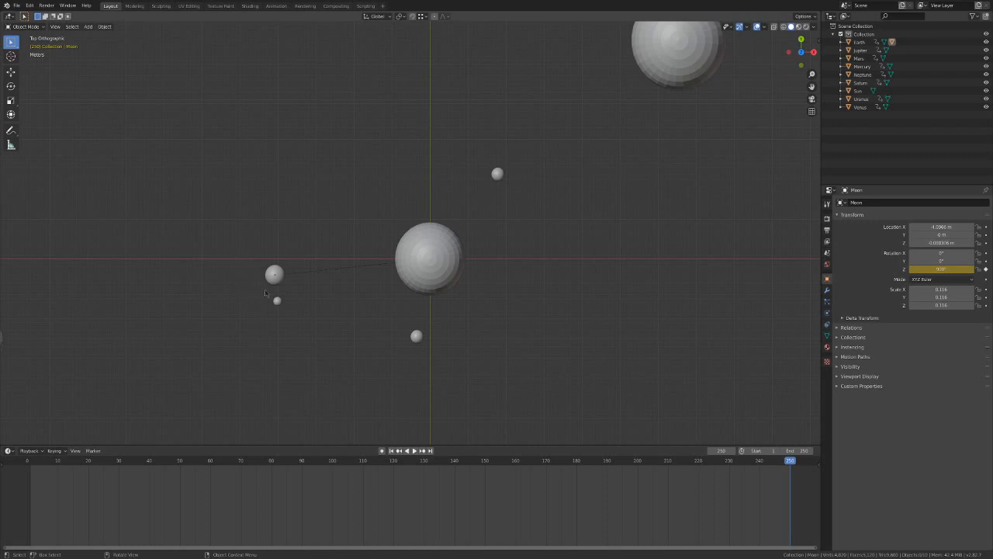
pyautogui.click(277, 300)
pyautogui.doubleClick(941, 269)
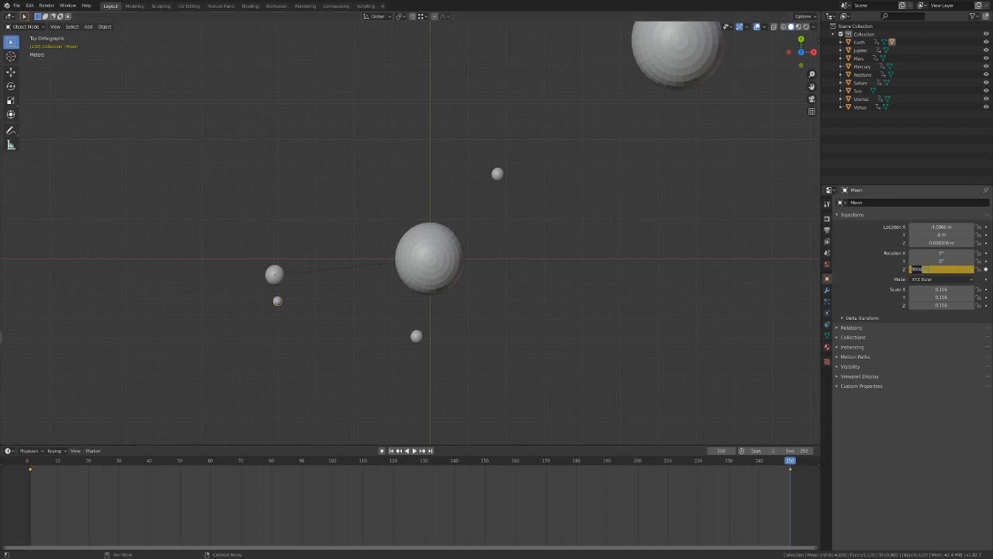
pyautogui.press('BackSpace')
pyautogui.press('Return')
pyautogui.rightClick(926, 268)
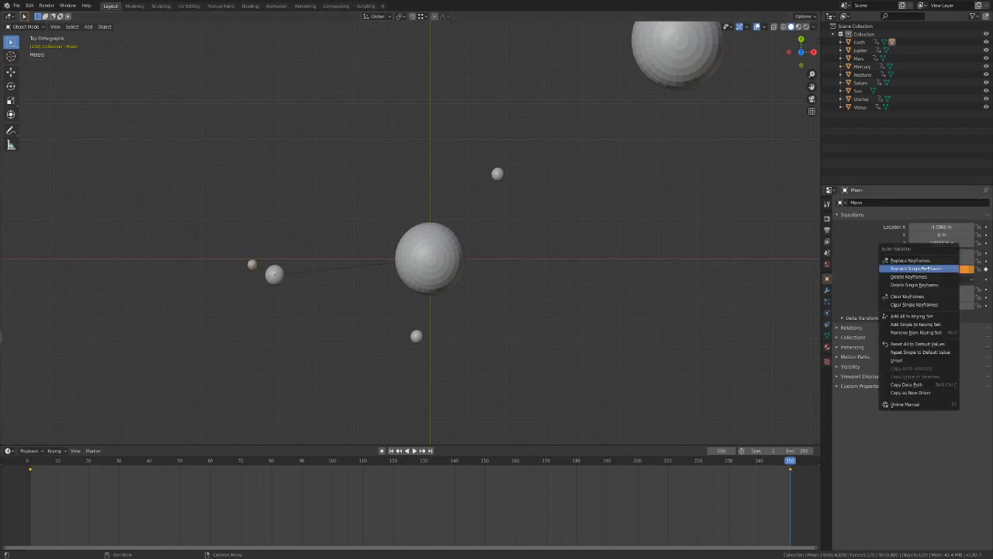
pyautogui.click(925, 269)
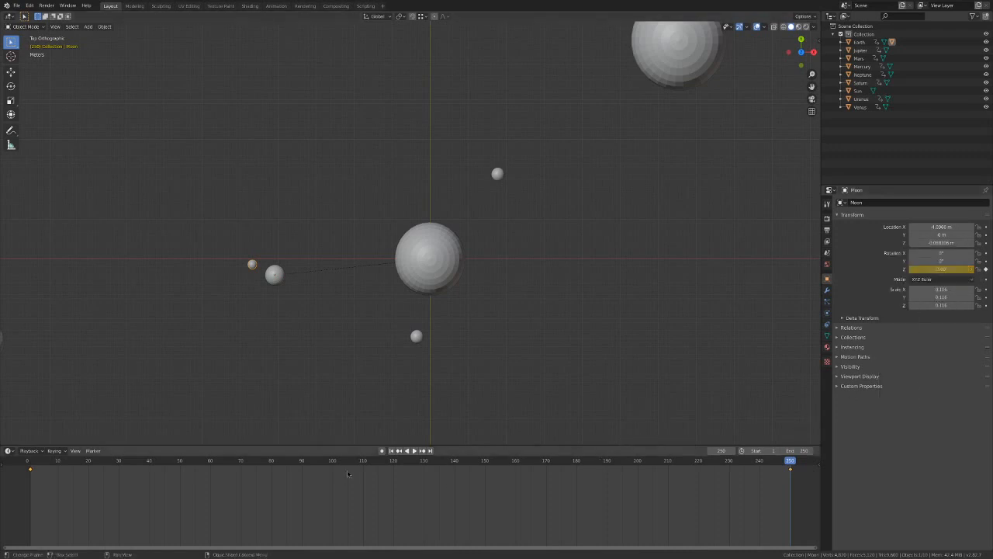
# Play the animation from the first frame and check the Moon's orbit both close up and across the whole solar system.
pyautogui.click(392, 450)
pyautogui.press('space')
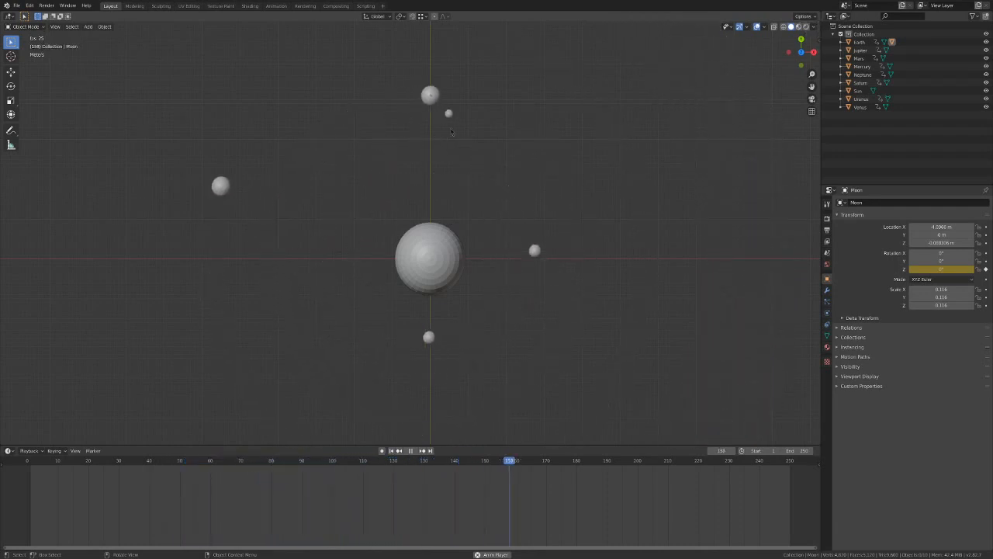
pyautogui.scroll(-8, 458, 283)
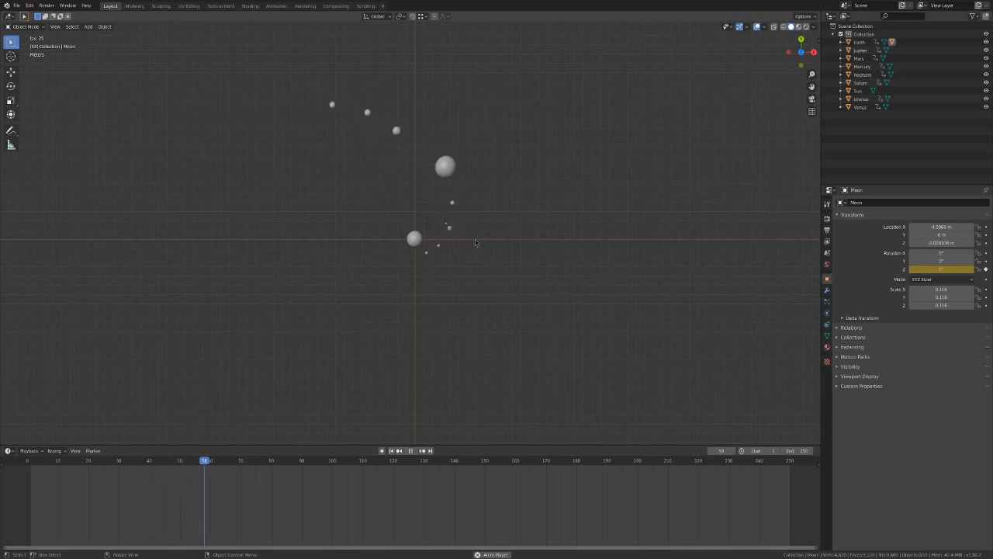
pyautogui.scroll(6, 454, 263)
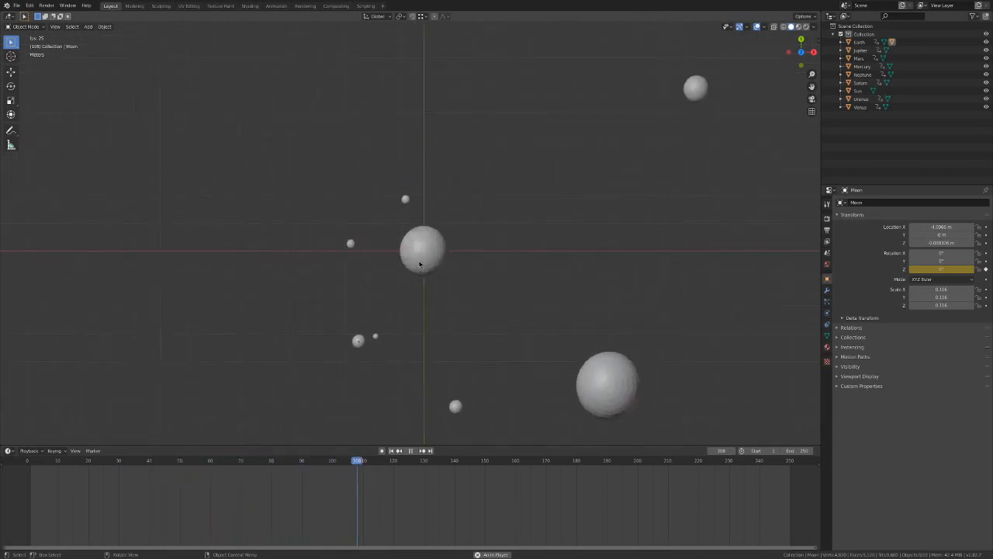
pyautogui.press('space')
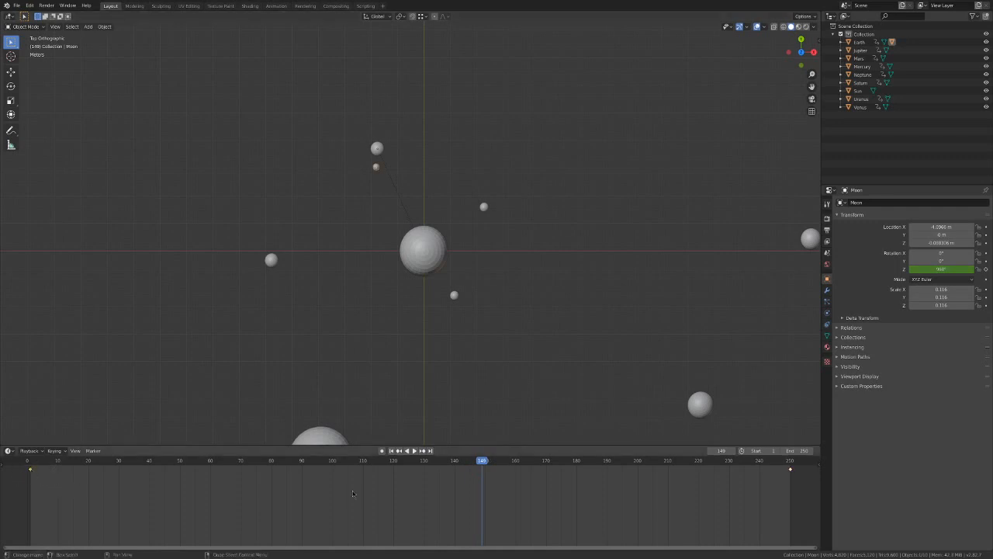
# Set the interpolation mode of the Moon's keyframes at frames 1 and 250 to Linear.
pyautogui.keyDown('shift'); pyautogui.click(790, 469); pyautogui.keyUp('shift')
pyautogui.rightClick(32, 475)
pyautogui.moveTo(47, 474)
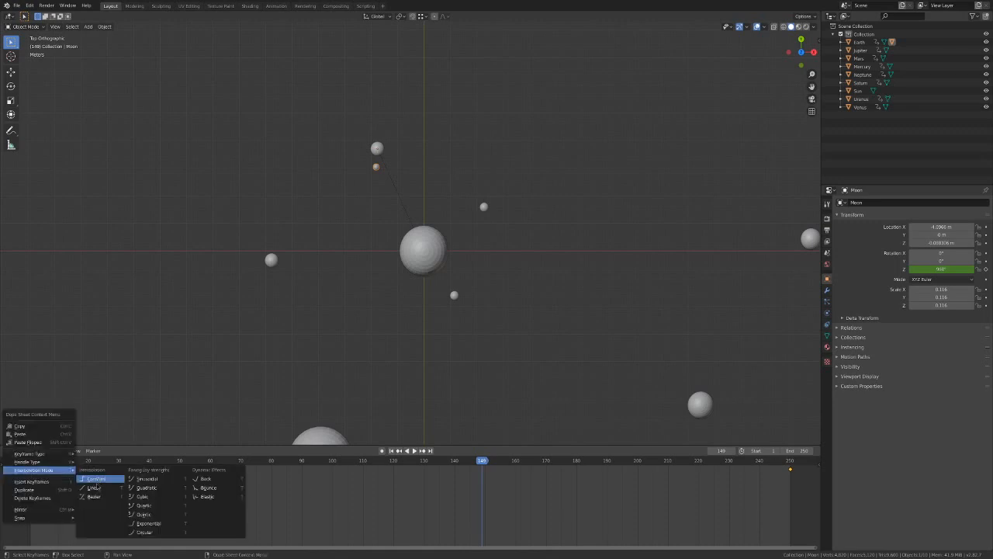
pyautogui.click(97, 489)
# Replay the animation from the first frame to check the Moon's motion, and return to frame 1.
pyautogui.click(391, 450)
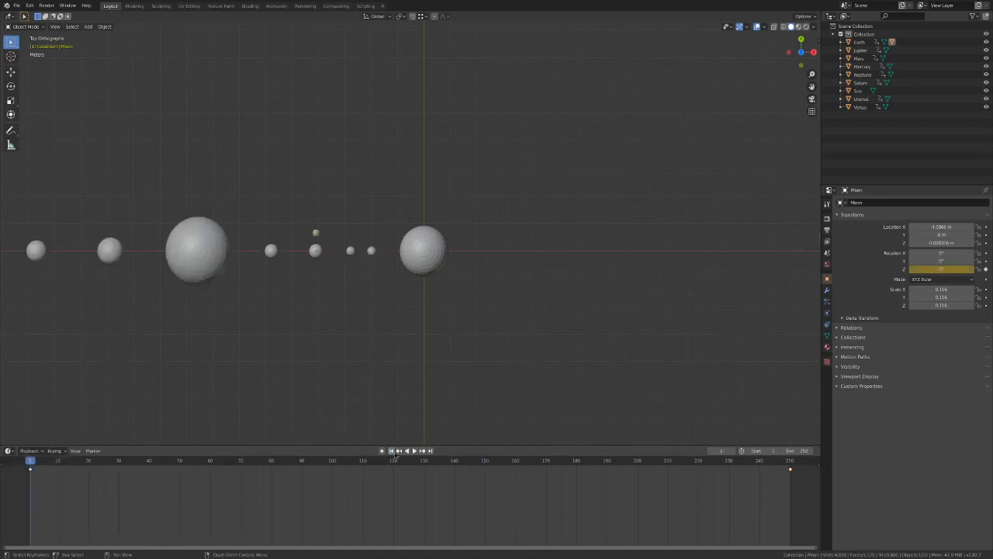
pyautogui.click(413, 450)
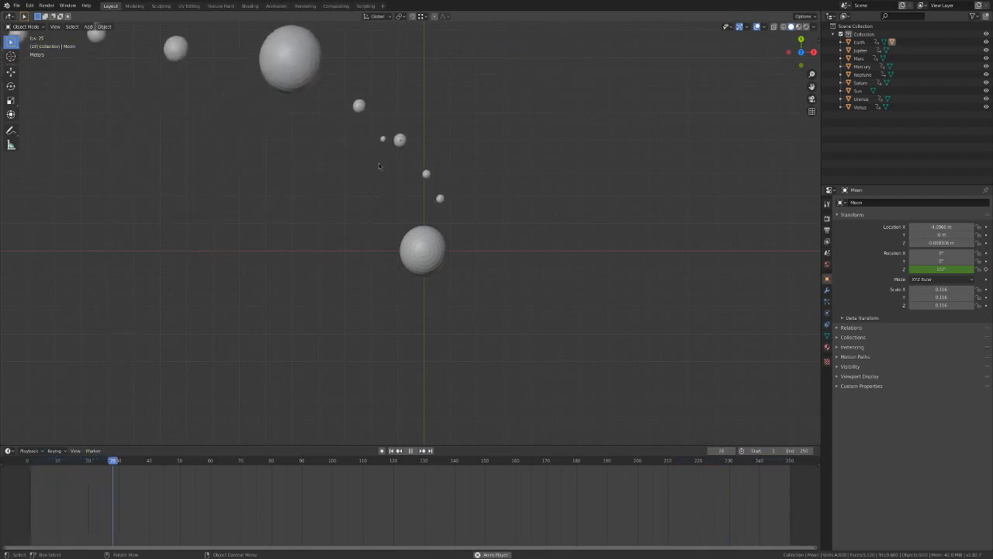
pyautogui.click(411, 451)
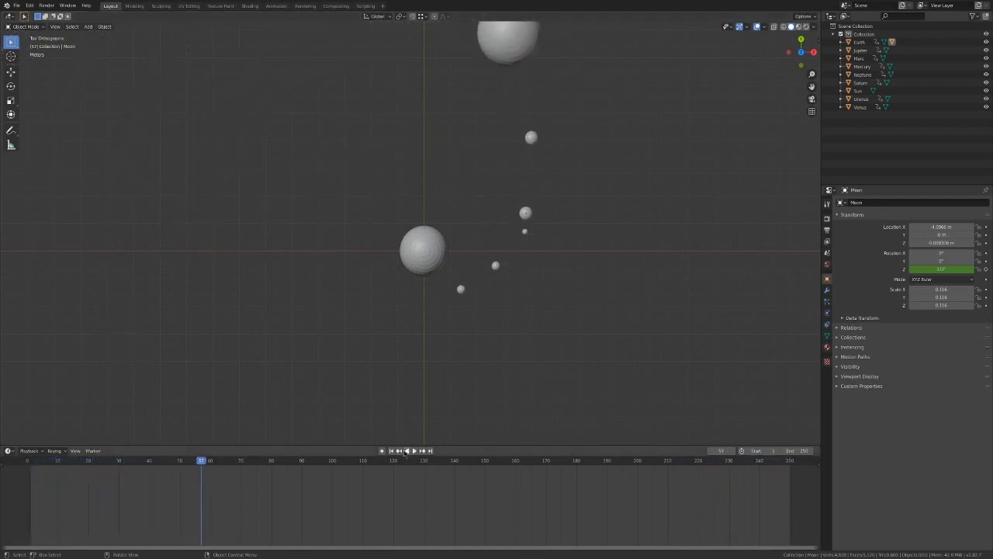
pyautogui.click(391, 451)
# Add a cylinder mesh at the Sun's position.
pyautogui.keyDown('shift'); pyautogui.moveTo(471, 301); pyautogui.dragTo(605, 328, button='middle'); pyautogui.keyUp('shift')
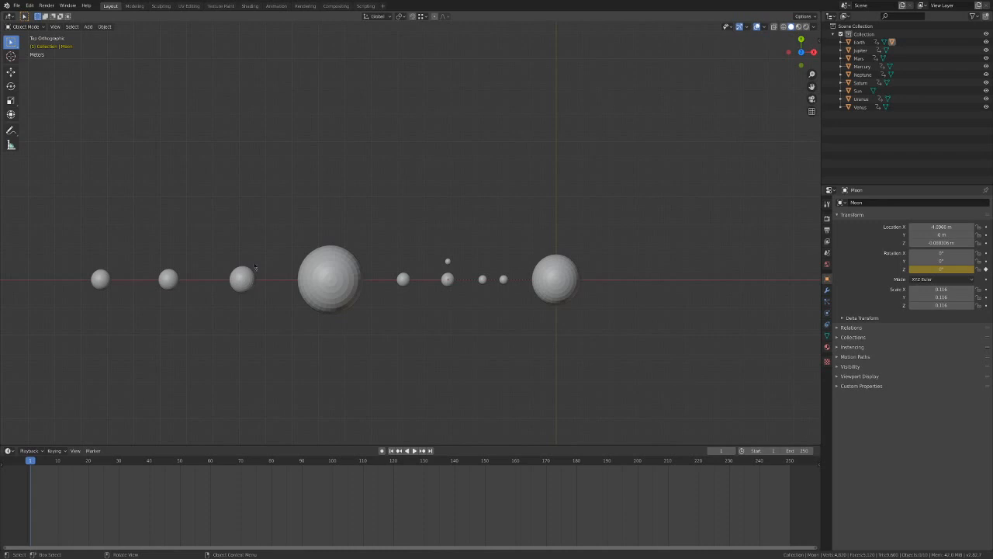
pyautogui.click(103, 27)
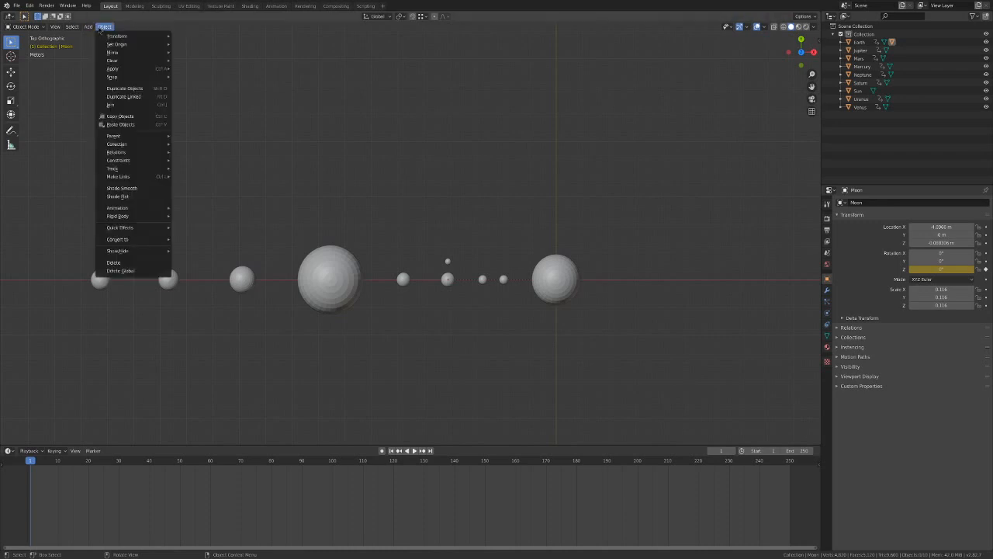
pyautogui.moveTo(88, 27)
pyautogui.moveTo(96, 44)
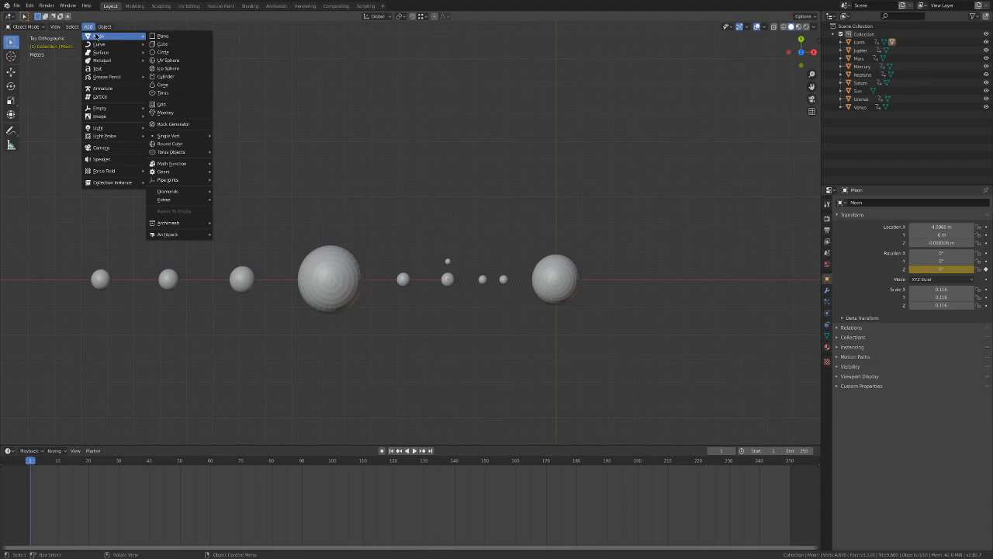
pyautogui.click(196, 76)
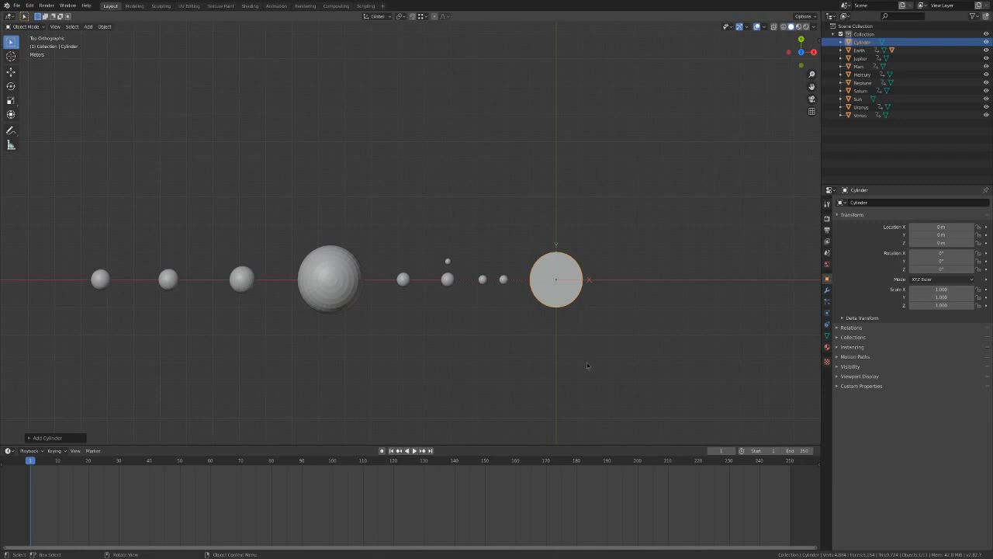
pyautogui.moveTo(587, 381); pyautogui.dragTo(571, 329, button='middle')
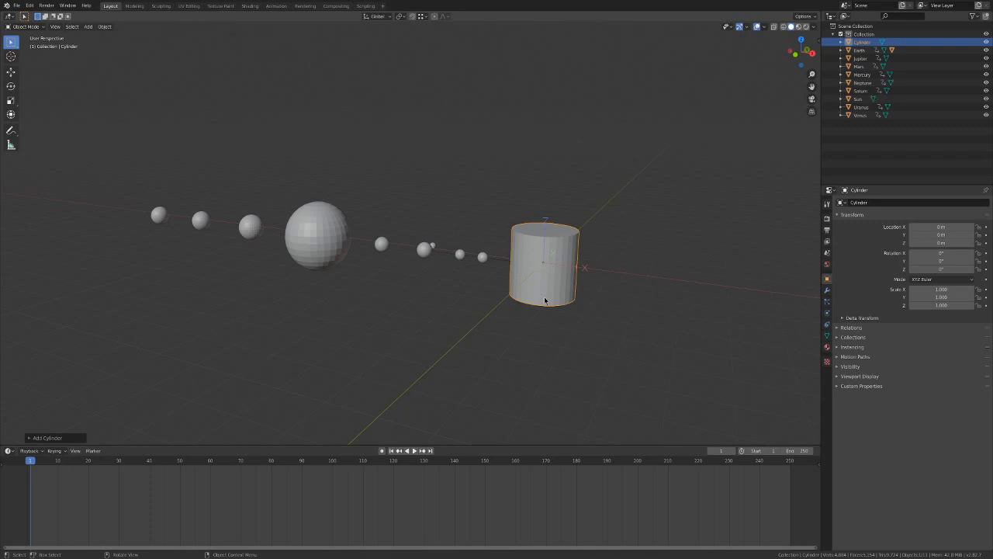
pyautogui.press('s')
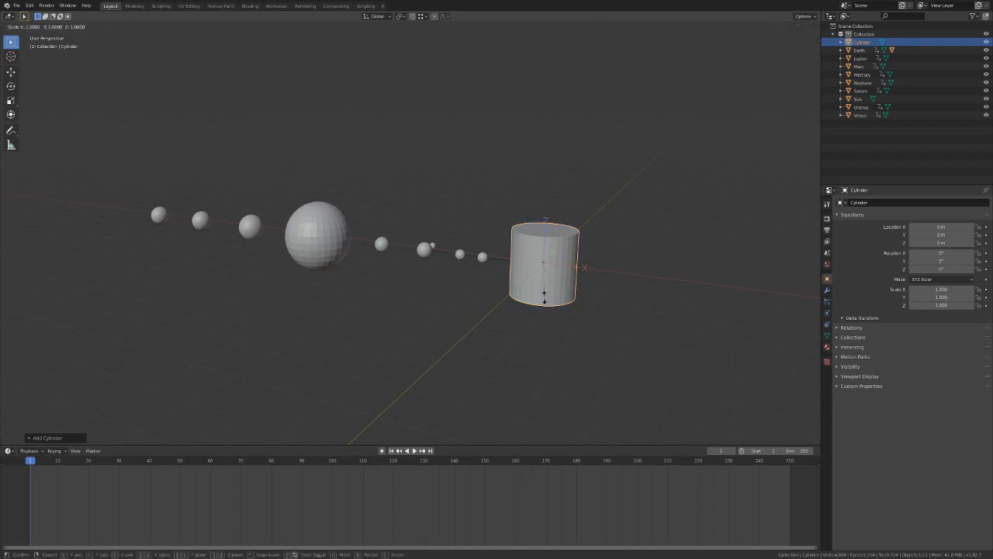
pyautogui.press('z')
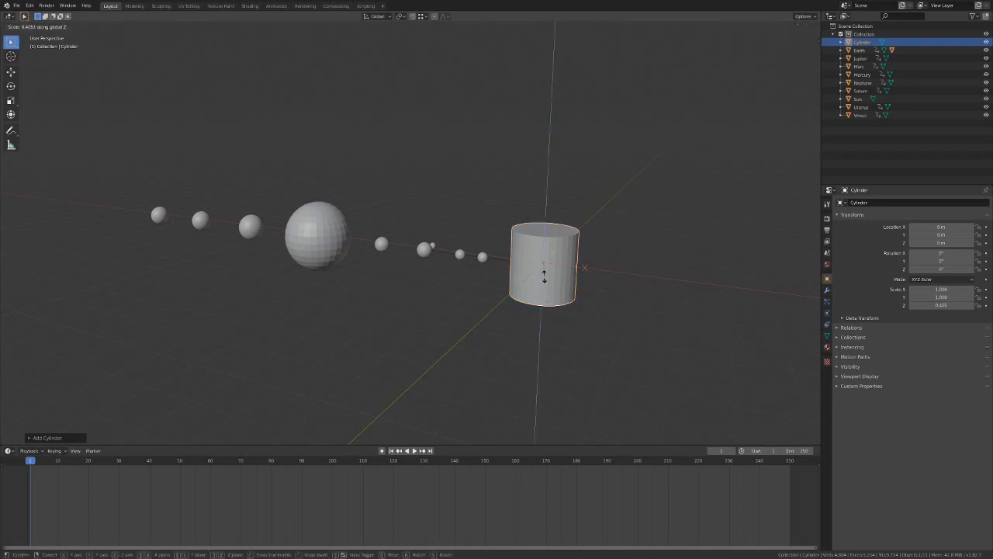
pyautogui.rightClick(545, 278)
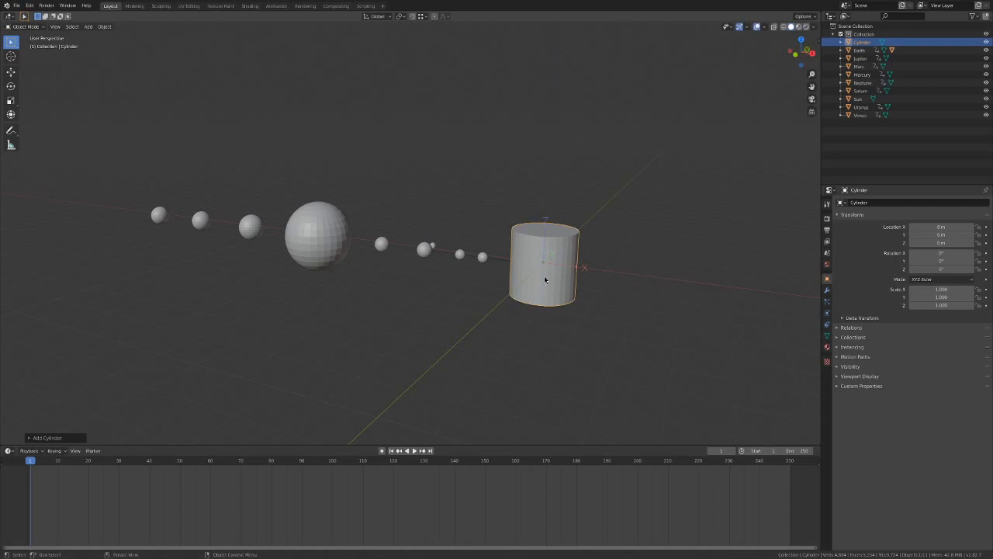
# Turn off transforming only origins and flatten the cylinder into a thin disc with a Z scale of about 0.033.
pyautogui.click(812, 19)
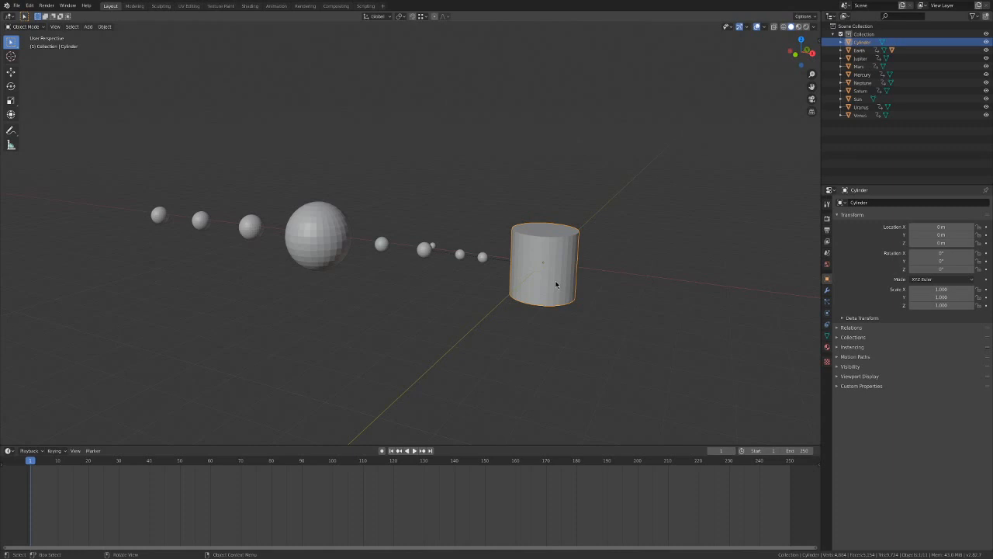
pyautogui.press('s')
pyautogui.press('z')
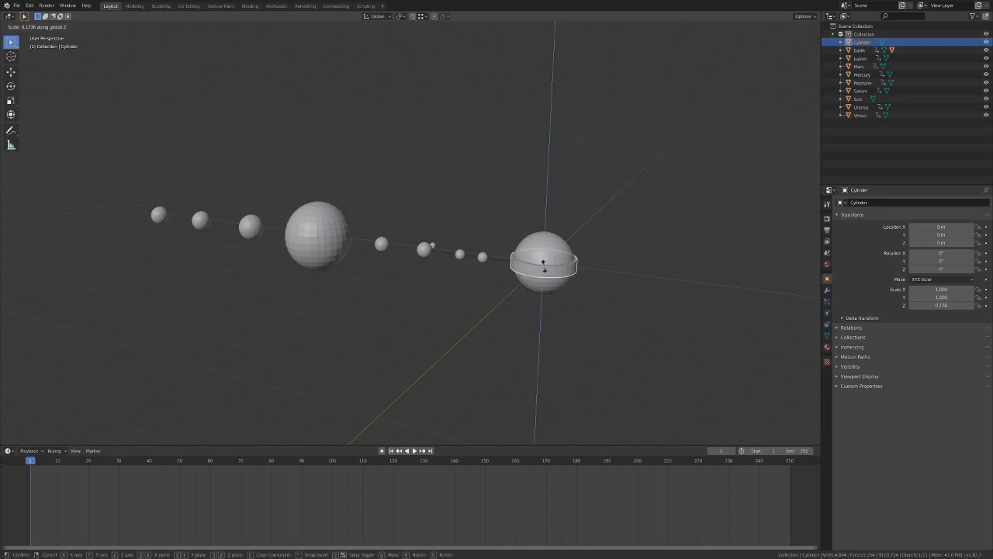
pyautogui.click(544, 262)
# Move the flattened cylinder along the X axis onto Saturn, to about X -11.79 m.
pyautogui.moveTo(527, 360); pyautogui.dragTo(566, 296, button='middle')
pyautogui.press('g')
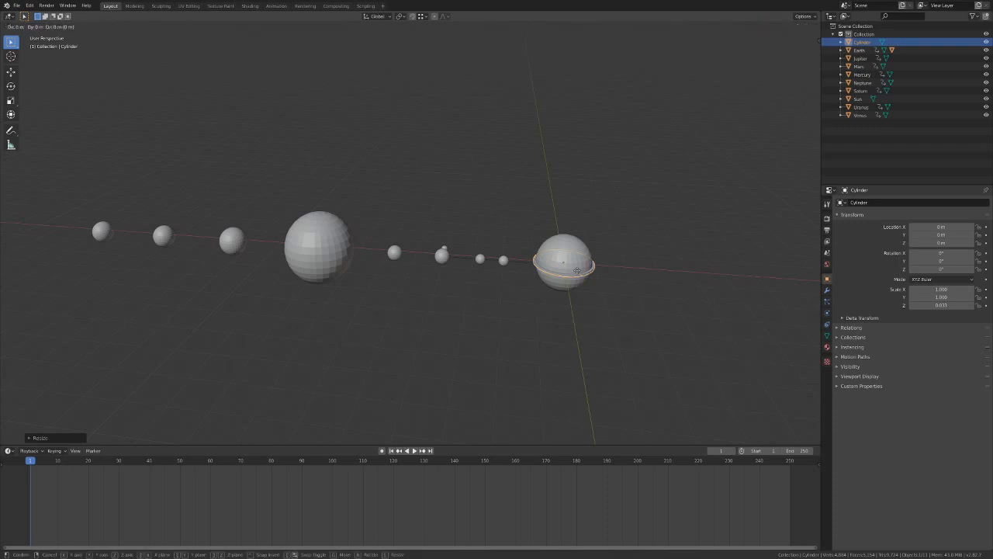
pyautogui.press('x')
pyautogui.press('x')
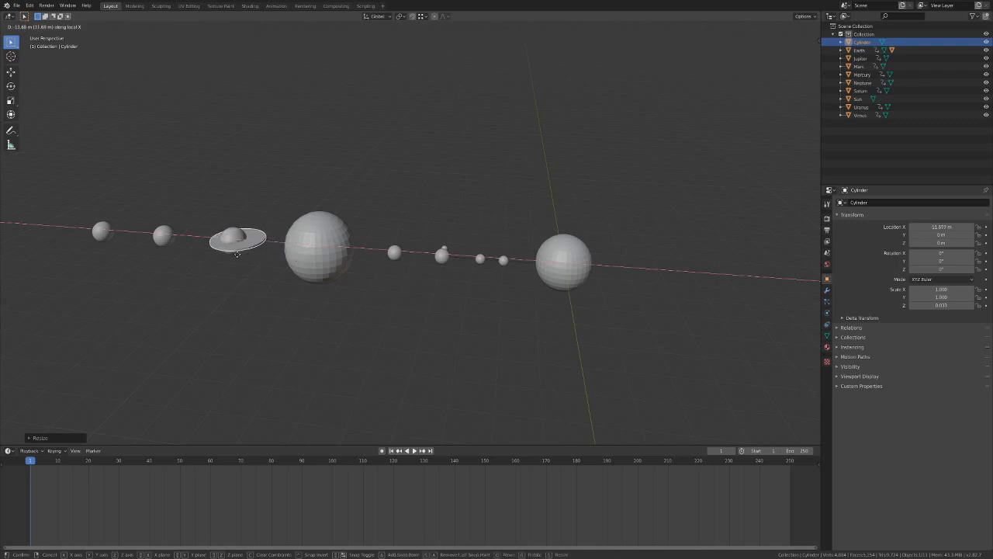
pyautogui.click(231, 251)
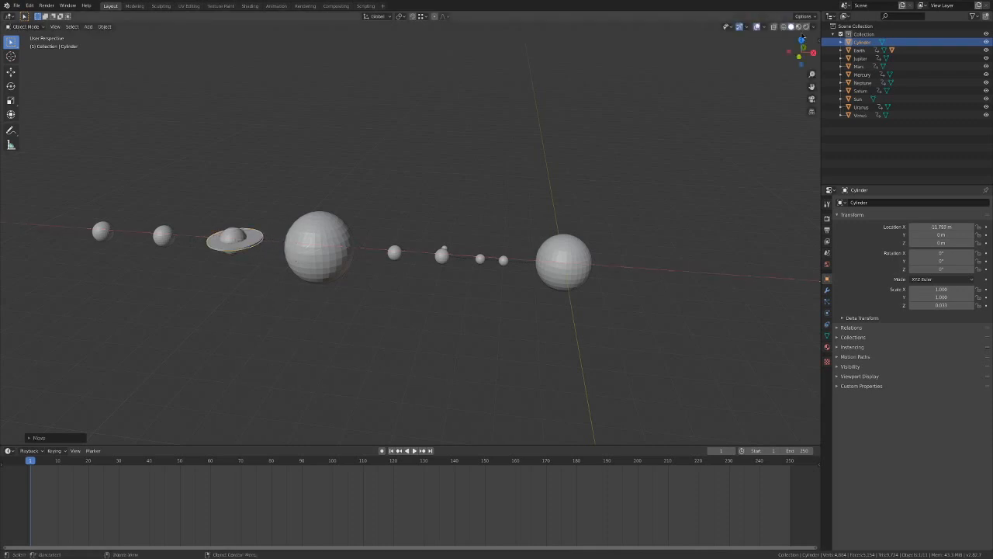
# From the top view, centre the disc on Saturn by moving it along X to about -11.87 m.
pyautogui.press('KP_7')
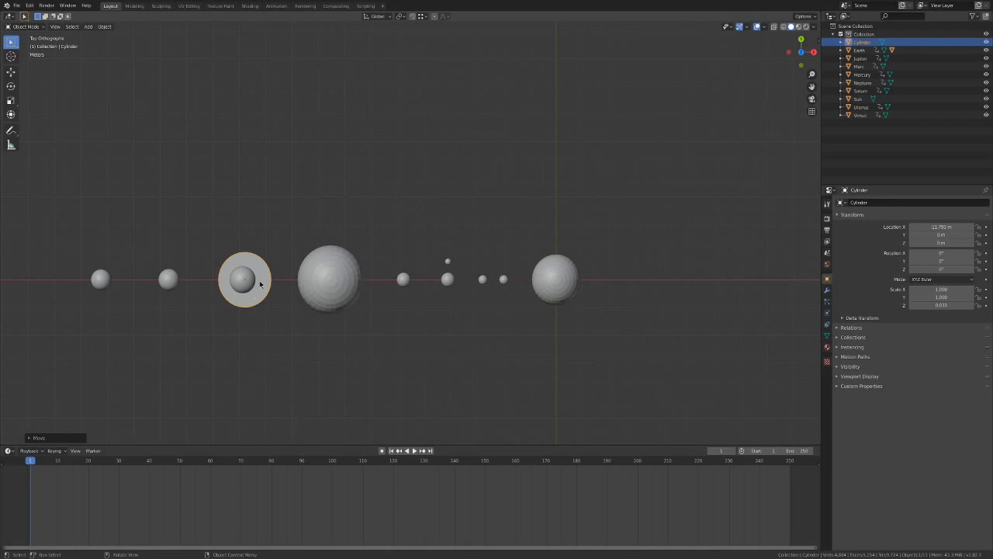
pyautogui.press('g')
pyautogui.press('x')
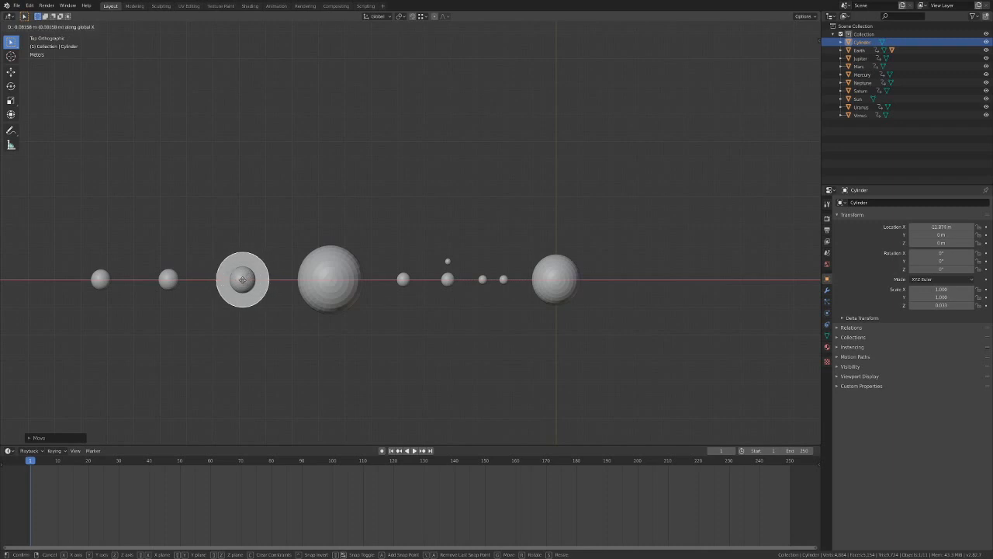
pyautogui.click(242, 280)
# Duplicate the flattened disc around Saturn and leave the copy in the same place.
pyautogui.scroll(4, 297, 231)
pyautogui.keyDown('shift'); pyautogui.moveTo(252, 300); pyautogui.dragTo(599, 285, button='middle'); pyautogui.keyUp('shift')
pyautogui.scroll(2, 451, 287)
pyautogui.scroll(-1, 463, 307)
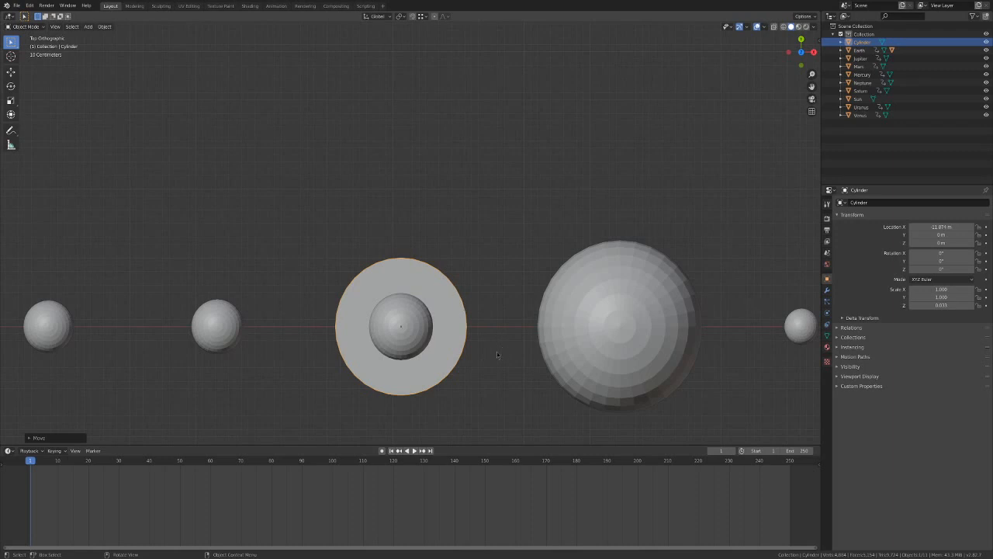
pyautogui.moveTo(477, 390)
pyautogui.mouseDown(button='middle')
pyautogui.moveTo(469, 274)
pyautogui.moveTo(466, 309)
pyautogui.mouseUp(button='middle')
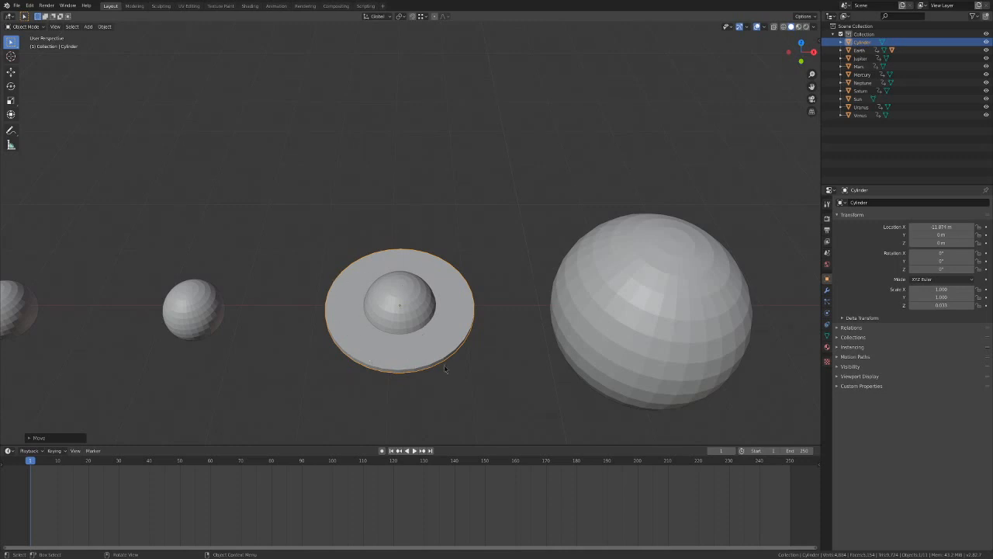
pyautogui.moveTo(444, 368); pyautogui.dragTo(458, 349, button='middle')
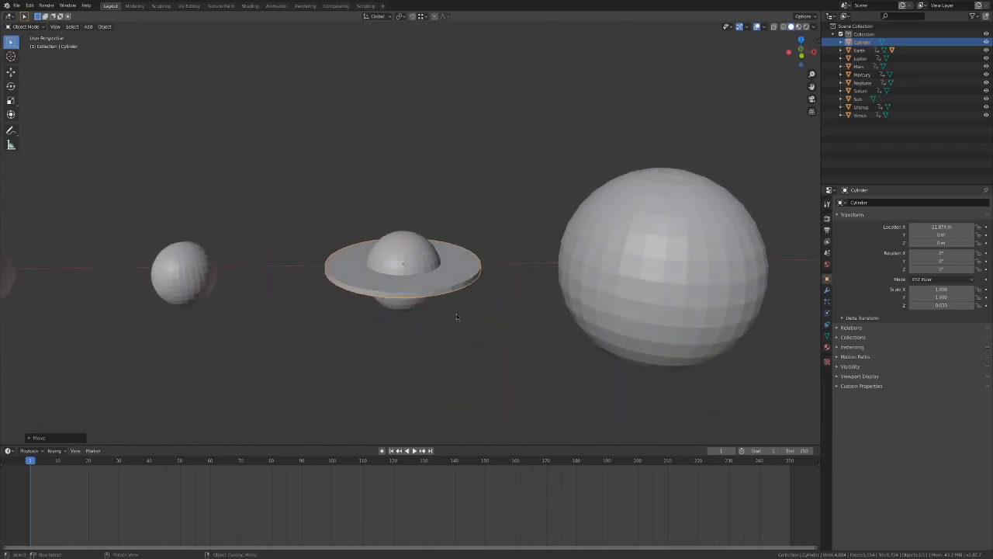
pyautogui.press('shift')
pyautogui.hotkey('shift', 'd')
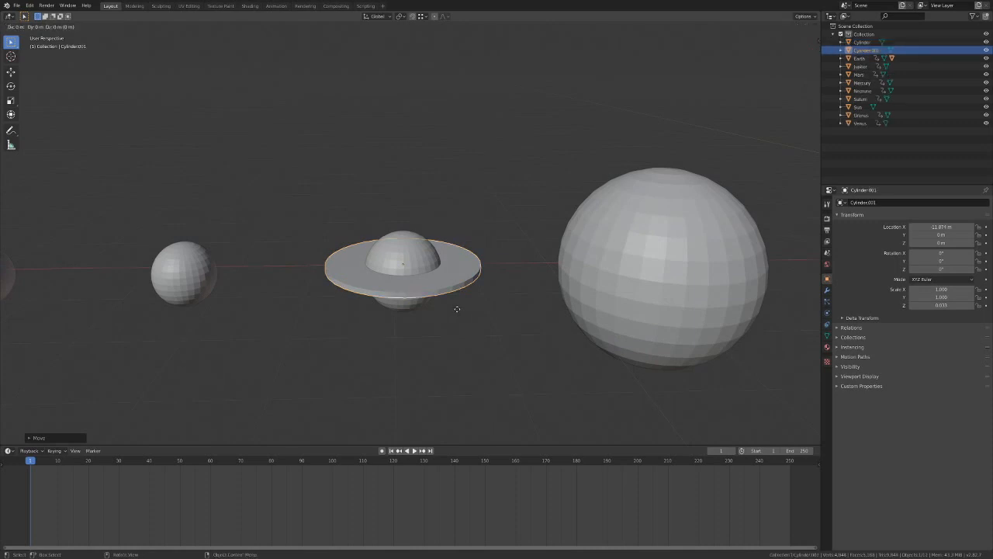
pyautogui.click(457, 308)
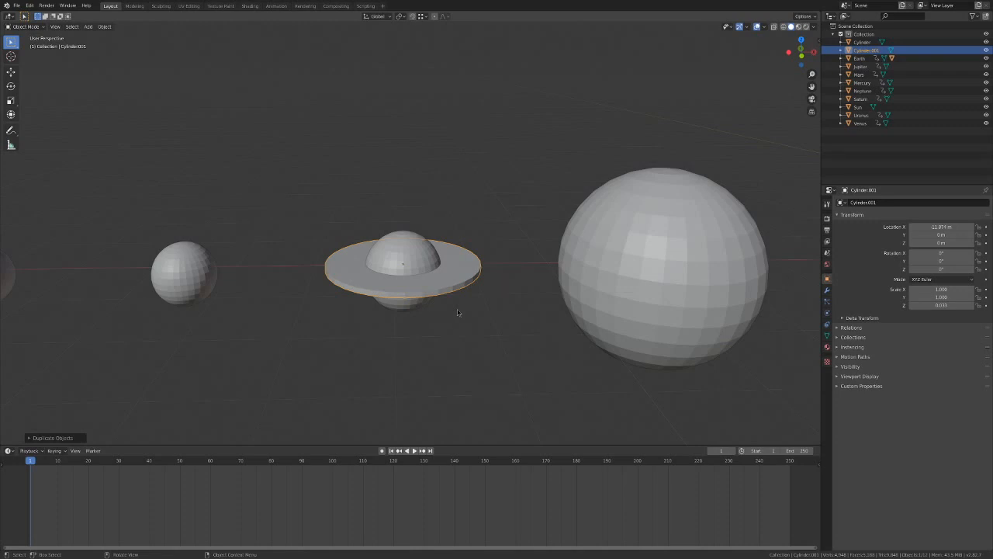
# Thicken the duplicated disc to a Z scale of about 0.232 and shrink it uniformly by a factor of about 0.82.
pyautogui.press('s')
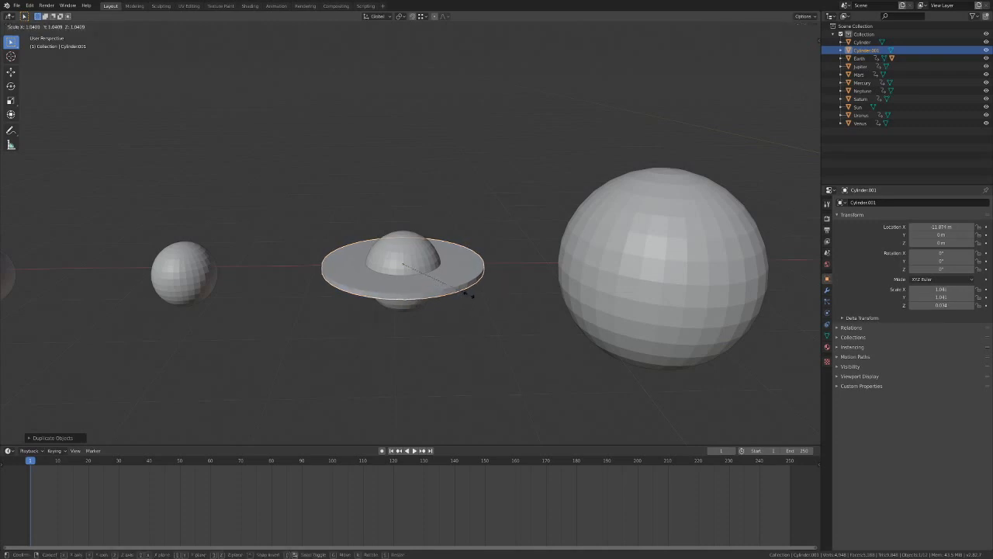
pyautogui.press('z')
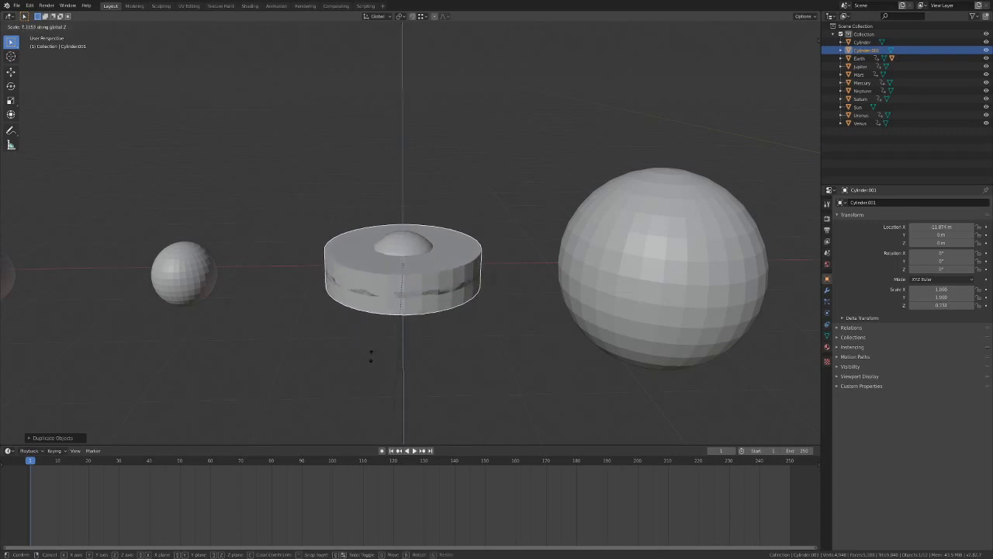
pyautogui.click(372, 328)
pyautogui.moveTo(452, 271); pyautogui.dragTo(449, 279, button='middle')
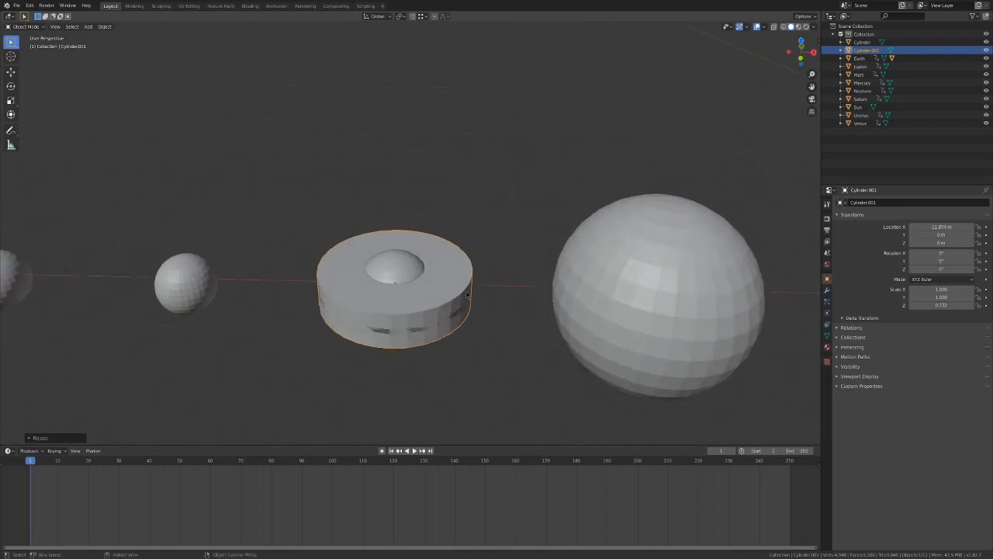
pyautogui.press('s')
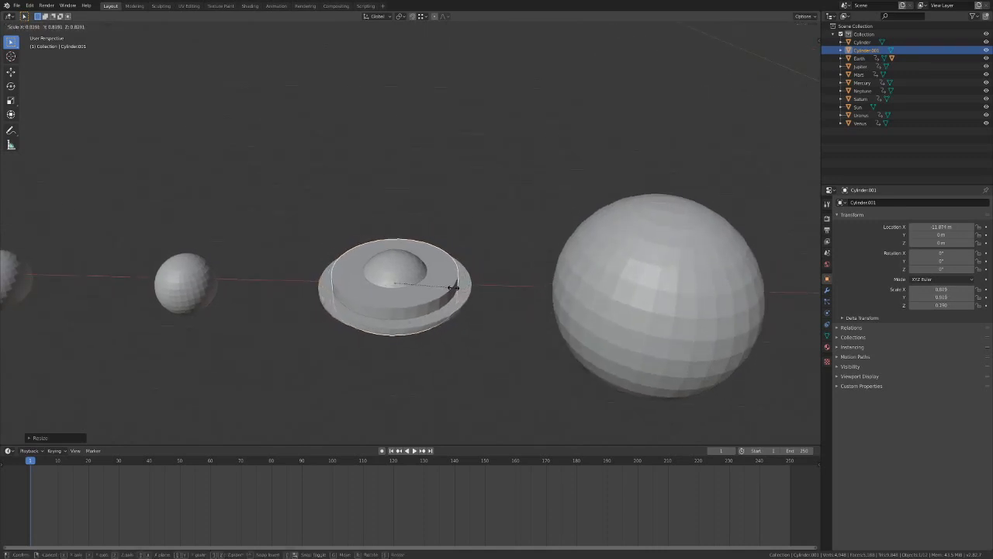
pyautogui.click(454, 292)
pyautogui.moveTo(468, 346); pyautogui.dragTo(475, 318, button='middle')
pyautogui.click(476, 318)
# Add a Boolean modifier in Difference mode to the wide thin disc, using the thicker duplicate Cylinder.001 as its object.
pyautogui.click(461, 310)
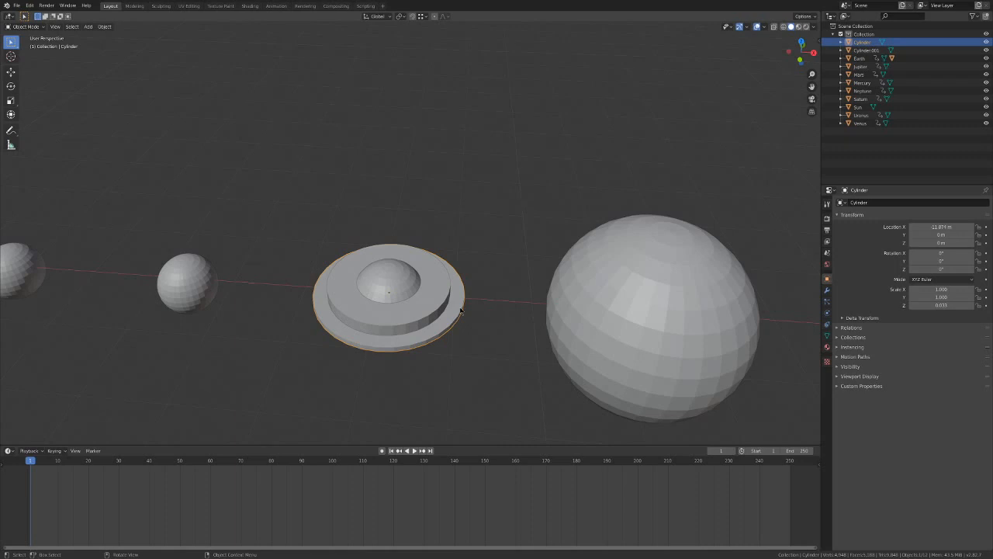
pyautogui.click(827, 290)
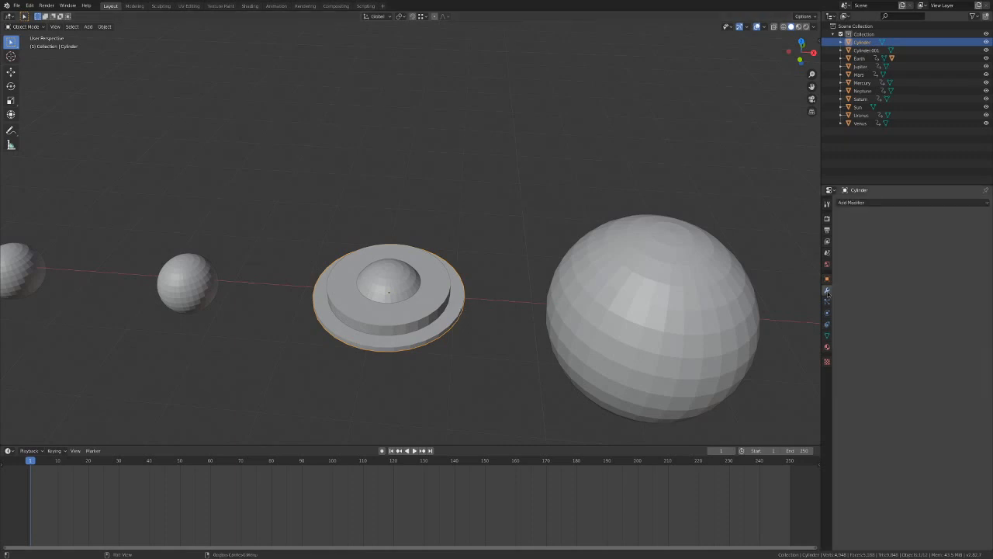
pyautogui.click(878, 203)
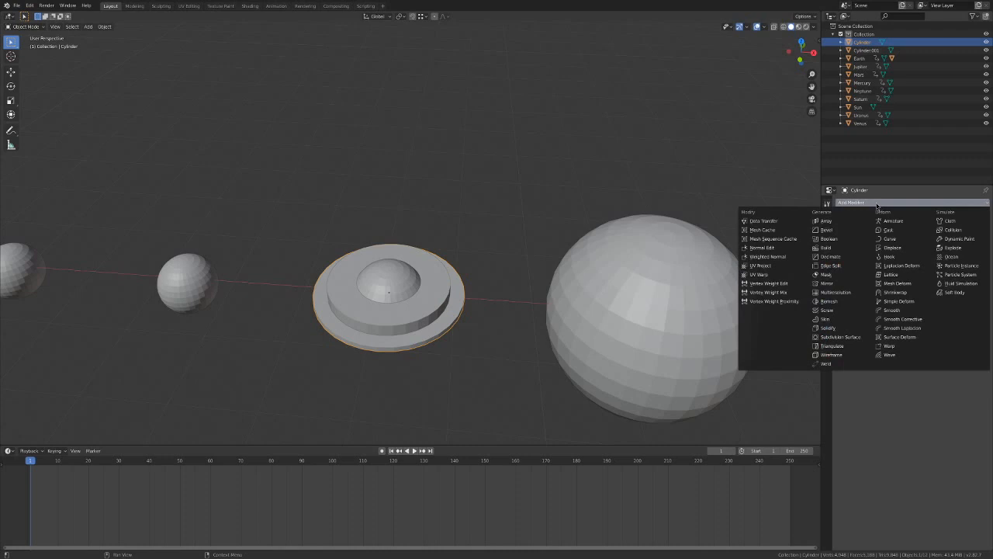
pyautogui.click(839, 240)
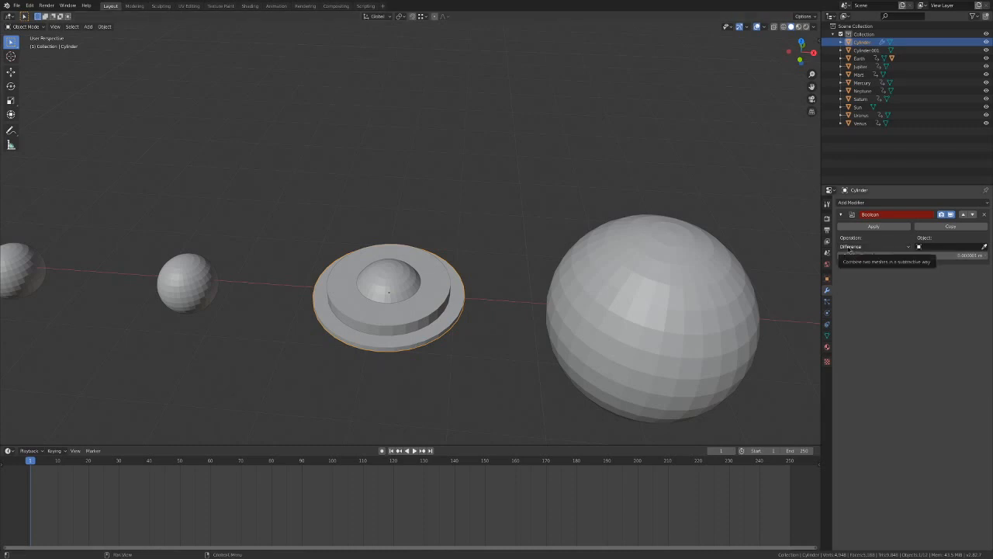
pyautogui.click(983, 247)
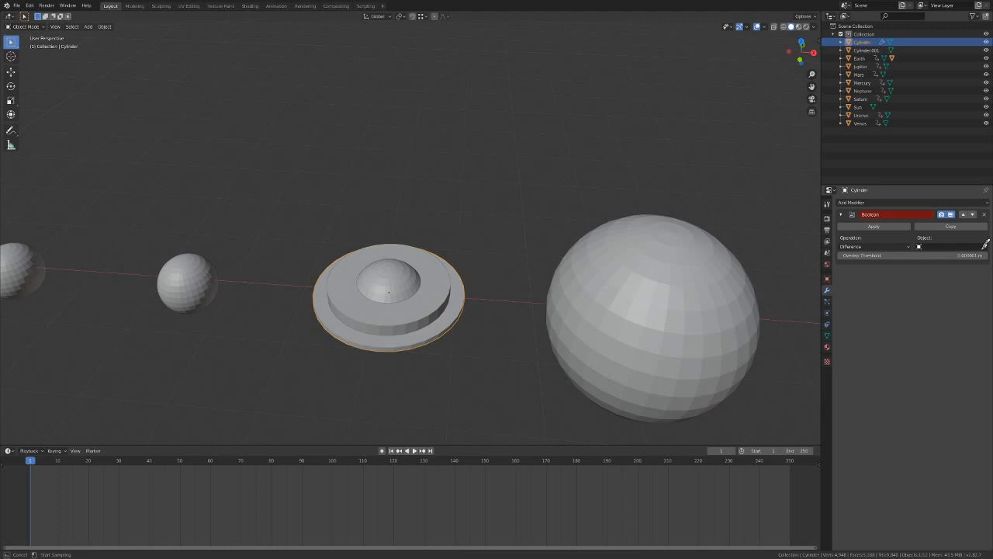
pyautogui.click(446, 271)
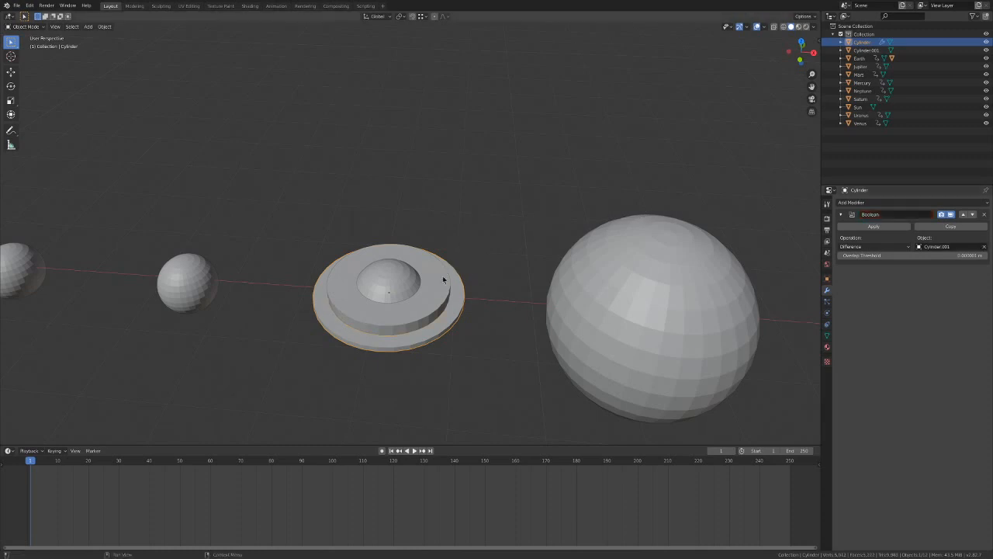
pyautogui.moveTo(505, 306); pyautogui.dragTo(501, 326, button='middle')
# Hide the thick cutting cylinder Cylinder.001 in the viewport.
pyautogui.click(478, 320)
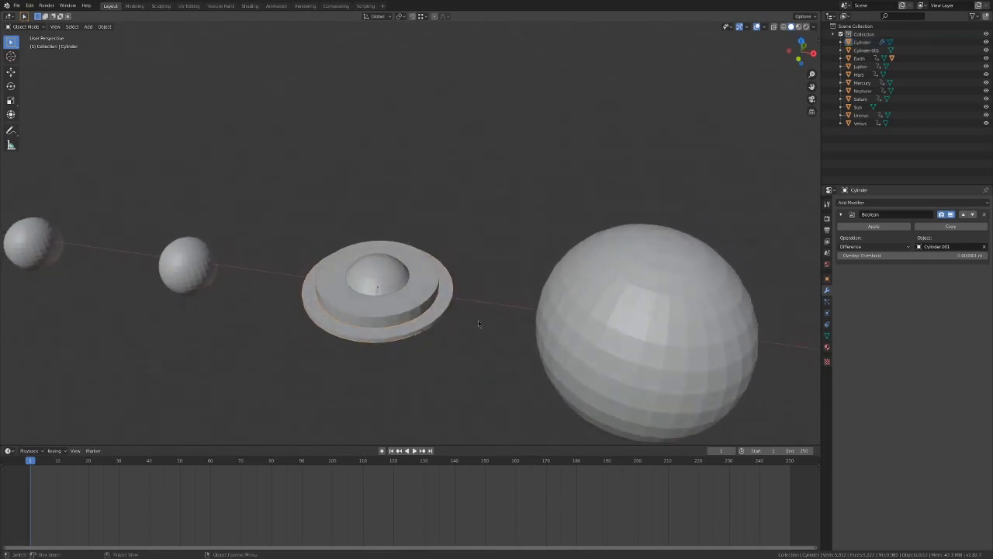
pyautogui.click(415, 305)
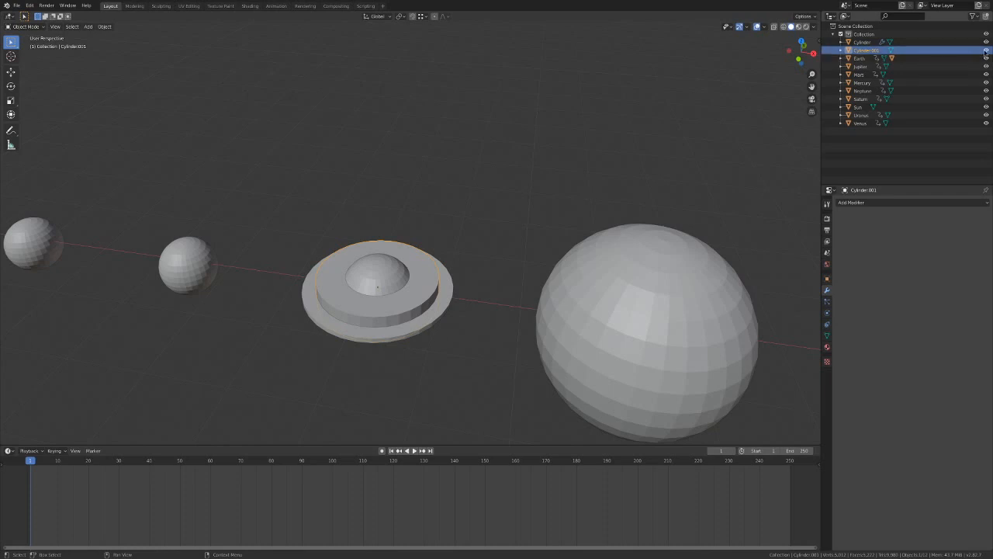
pyautogui.click(987, 50)
pyautogui.moveTo(554, 231); pyautogui.dragTo(449, 280, button='middle')
# Enlarge the ring slightly around Saturn and thin it along the Z axis.
pyautogui.click(448, 281)
pyautogui.press('s')
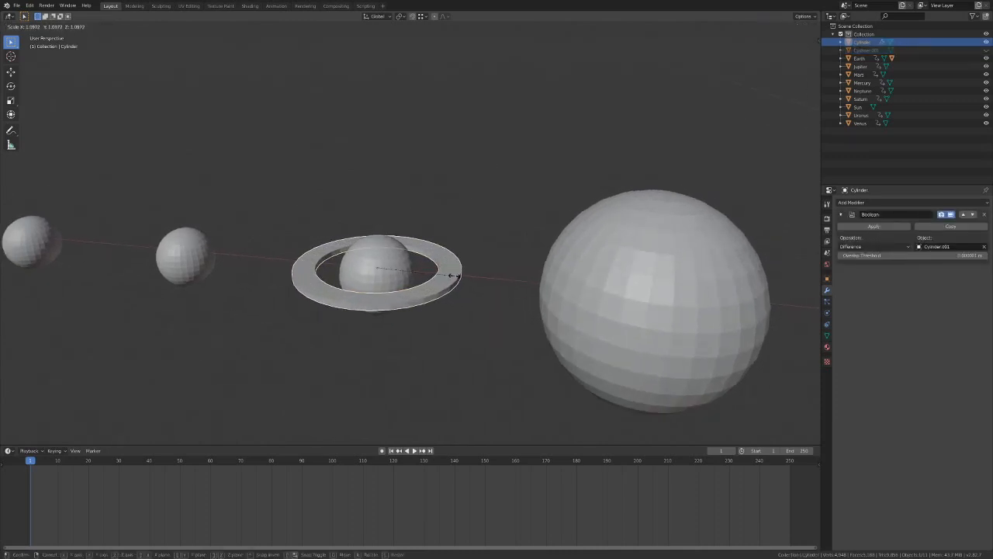
pyautogui.click(454, 275)
pyautogui.press('s')
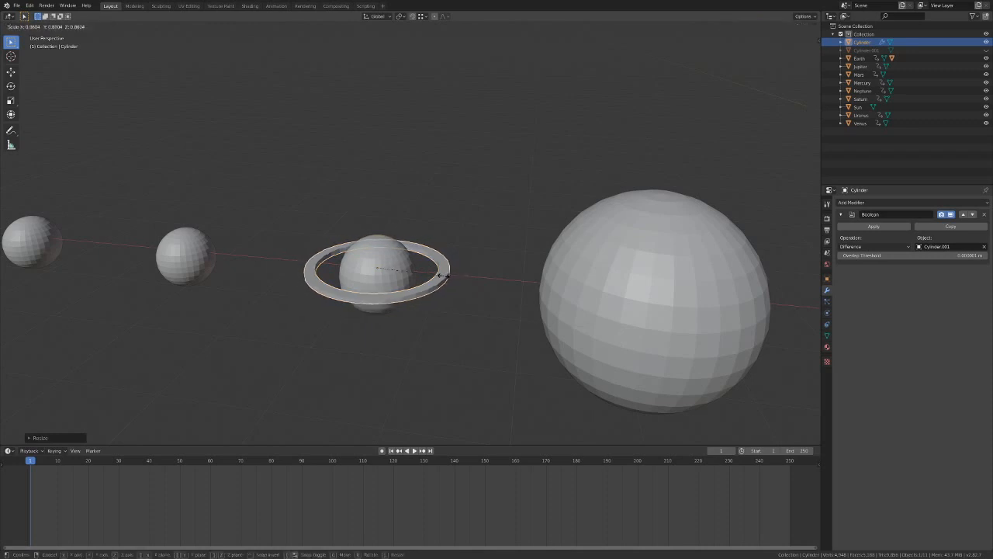
pyautogui.click(454, 281)
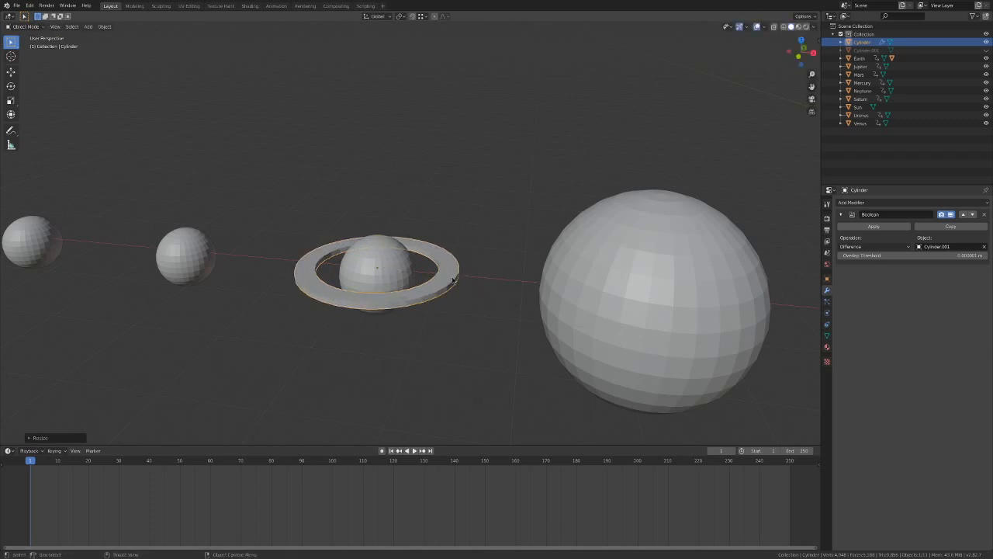
pyautogui.press('s')
pyautogui.press('z')
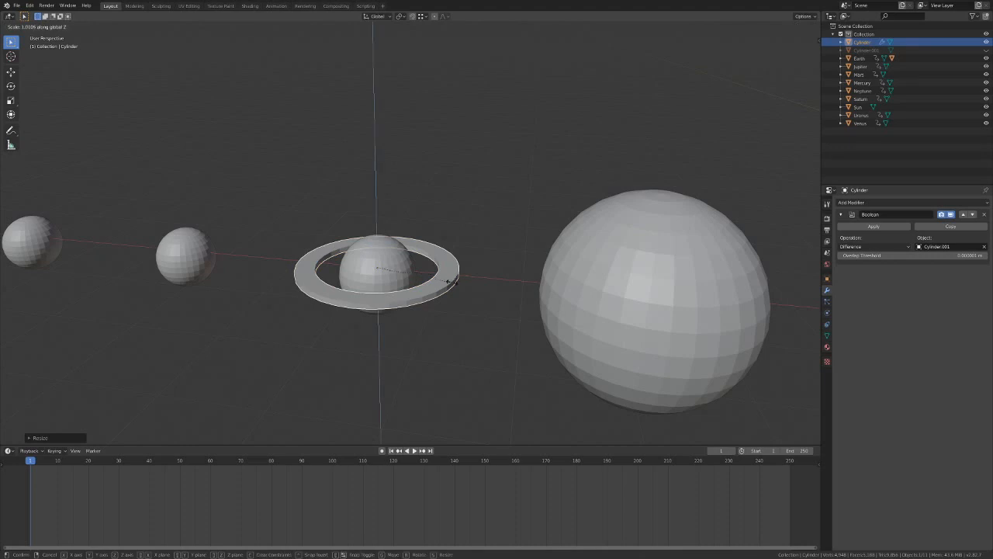
pyautogui.click(452, 305)
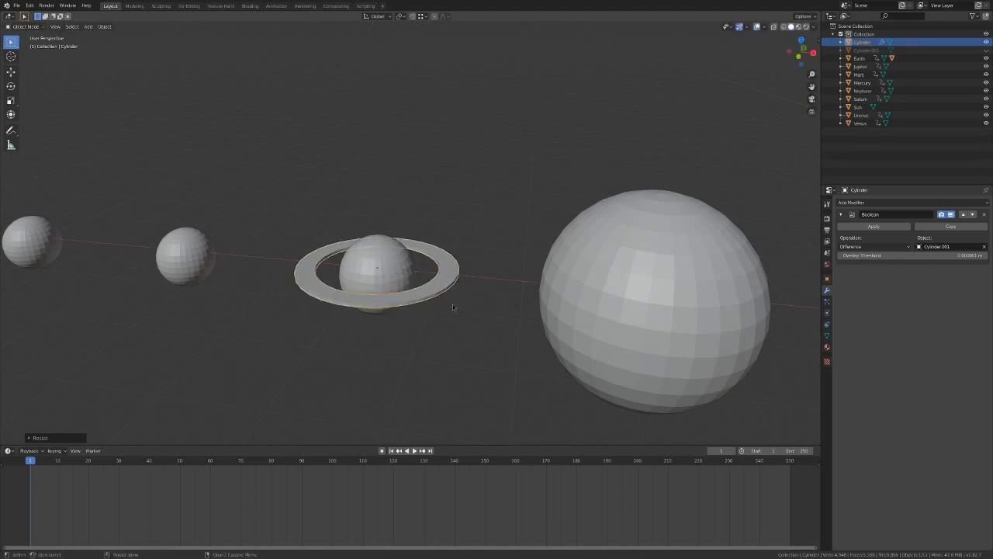
# Apply the ring's Boolean modifier and delete the hidden cutting cylinder Cylinder.001.
pyautogui.moveTo(452, 304)
pyautogui.mouseDown(button='middle')
pyautogui.moveTo(470, 292)
pyautogui.moveTo(463, 341)
pyautogui.moveTo(462, 309)
pyautogui.moveTo(455, 326)
pyautogui.moveTo(450, 318)
pyautogui.moveTo(514, 308)
pyautogui.moveTo(491, 321)
pyautogui.moveTo(462, 371)
pyautogui.moveTo(468, 315)
pyautogui.mouseUp(button='middle')
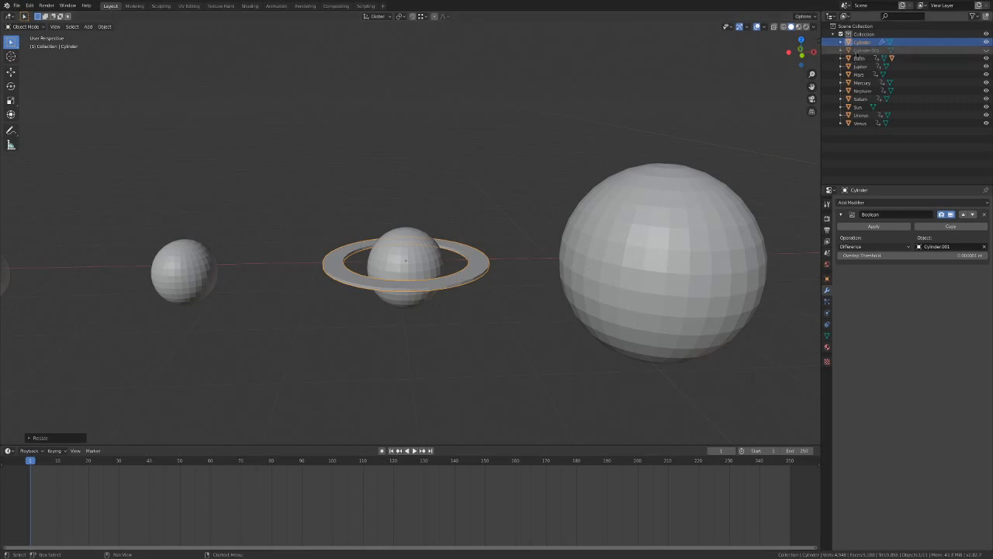
pyautogui.moveTo(399, 352); pyautogui.dragTo(409, 371, button='middle')
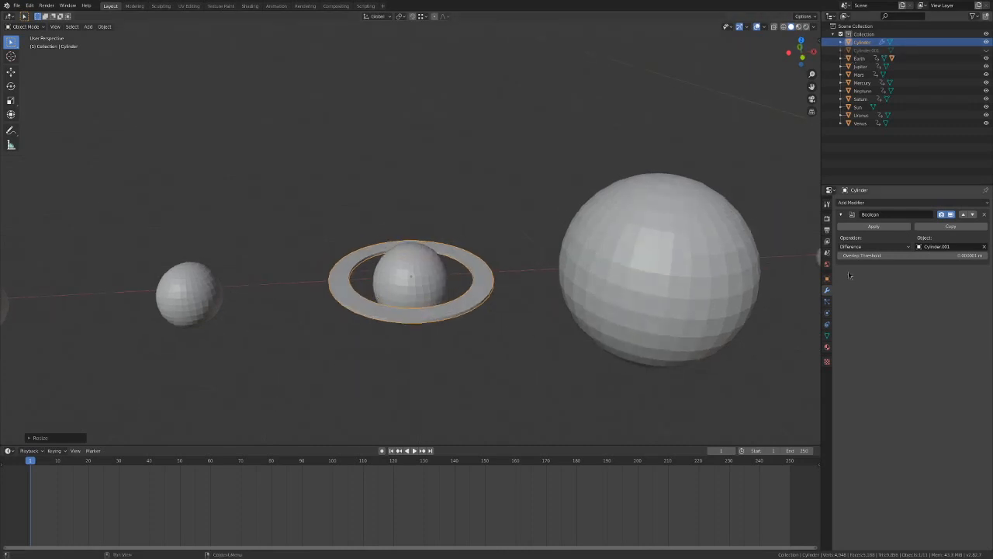
pyautogui.click(867, 227)
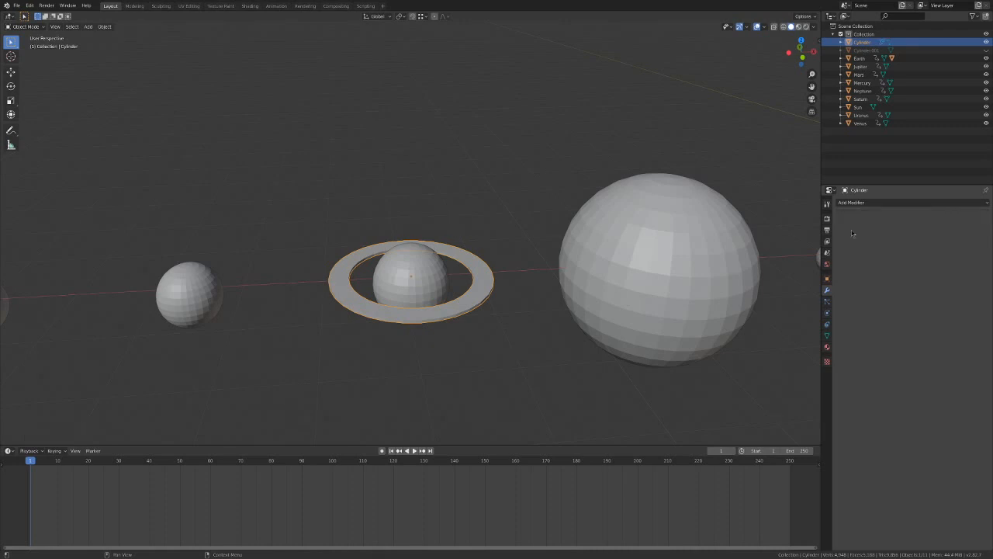
pyautogui.rightClick(860, 51)
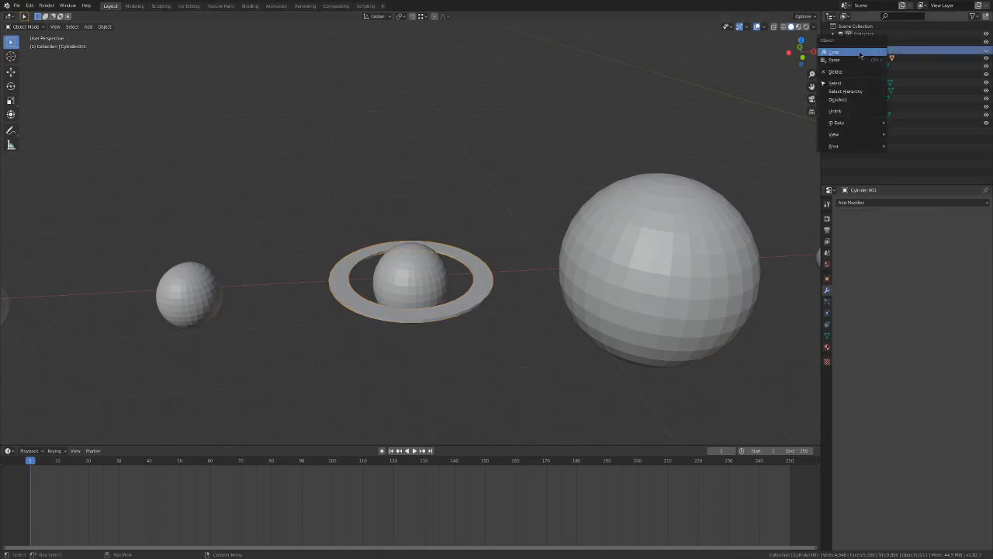
pyautogui.click(861, 75)
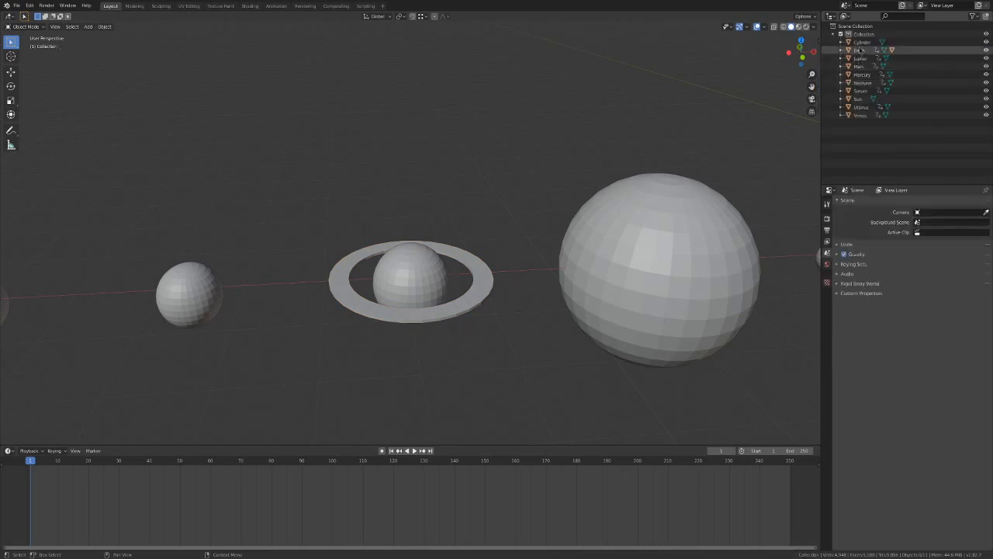
# Rename the remaining cylinder object to "Saturn's rings".
pyautogui.click(858, 42)
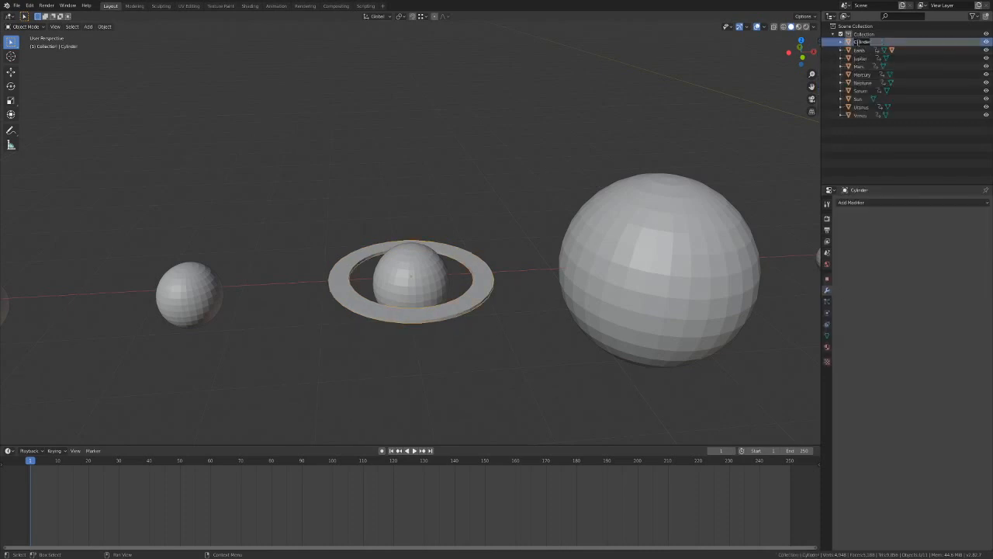
pyautogui.write("Saturn's rings")
pyautogui.press('Return')
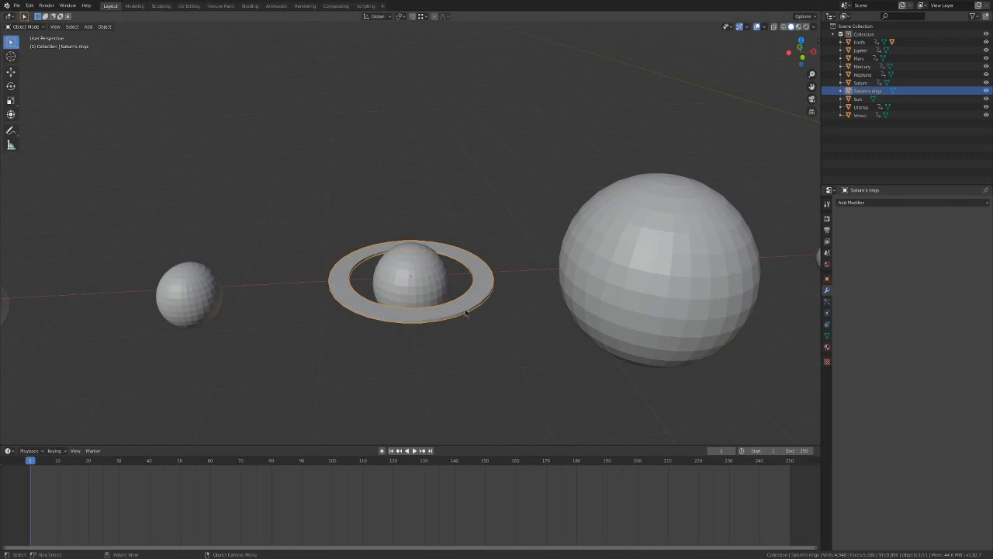
# Duplicate Saturn's ring in place and scale the copy up into a larger outer ring with a gap between them.
pyautogui.hotkey('shift', 'd')
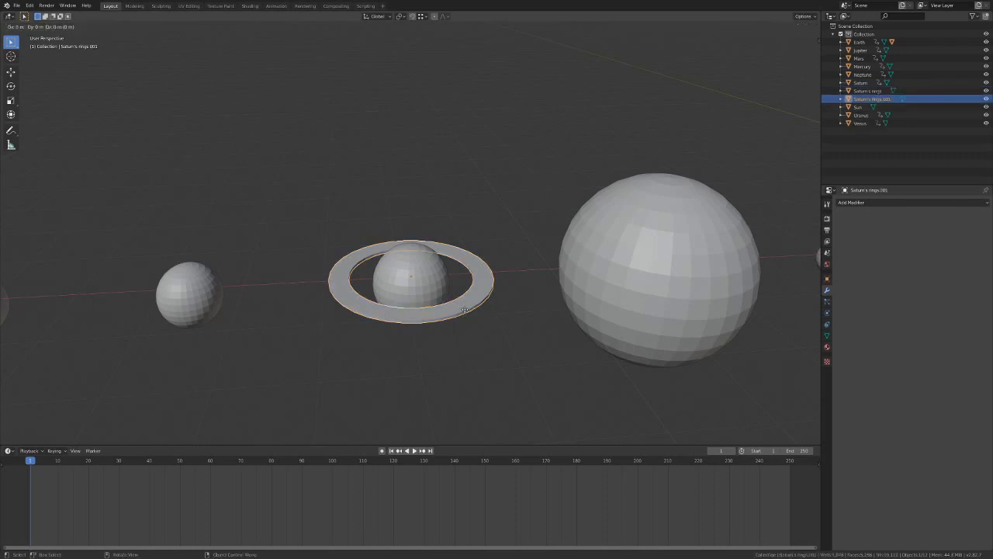
pyautogui.rightClick(466, 311)
pyautogui.press('s')
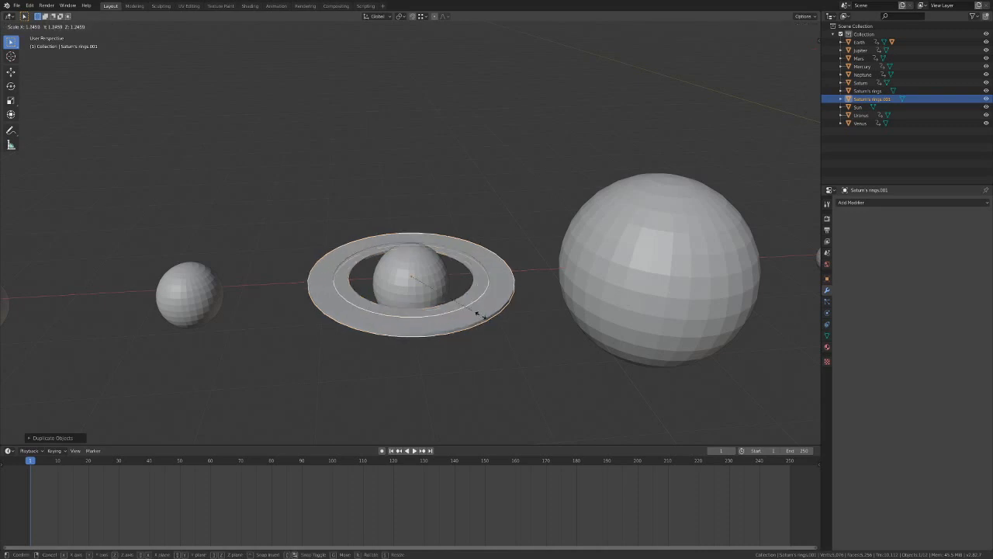
pyautogui.click(496, 323)
pyautogui.click(517, 379)
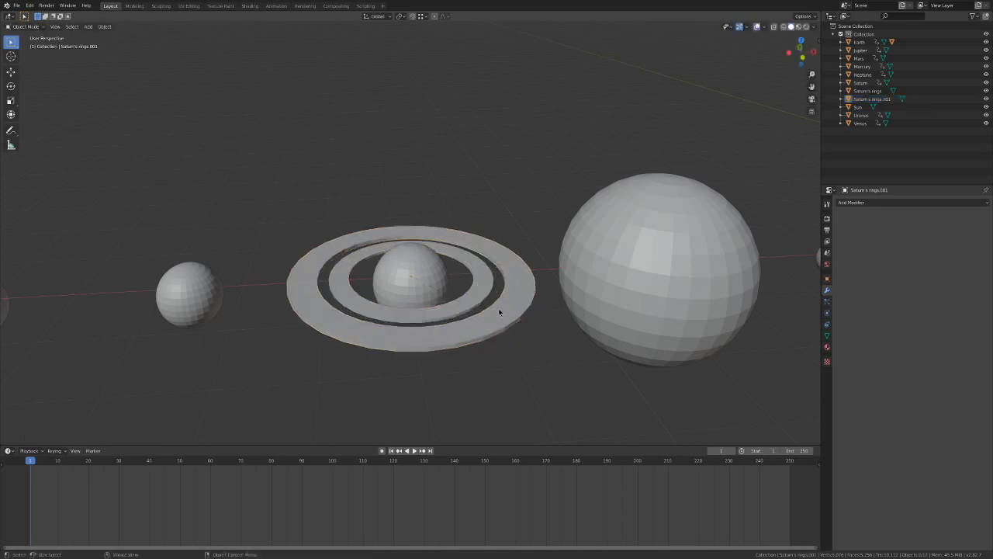
# Select both of Saturn's rings and scale them down together so they sit closer to the planet.
pyautogui.click(476, 301)
pyautogui.keyDown('shift'); pyautogui.click(517, 318); pyautogui.keyUp('shift')
pyautogui.press('s')
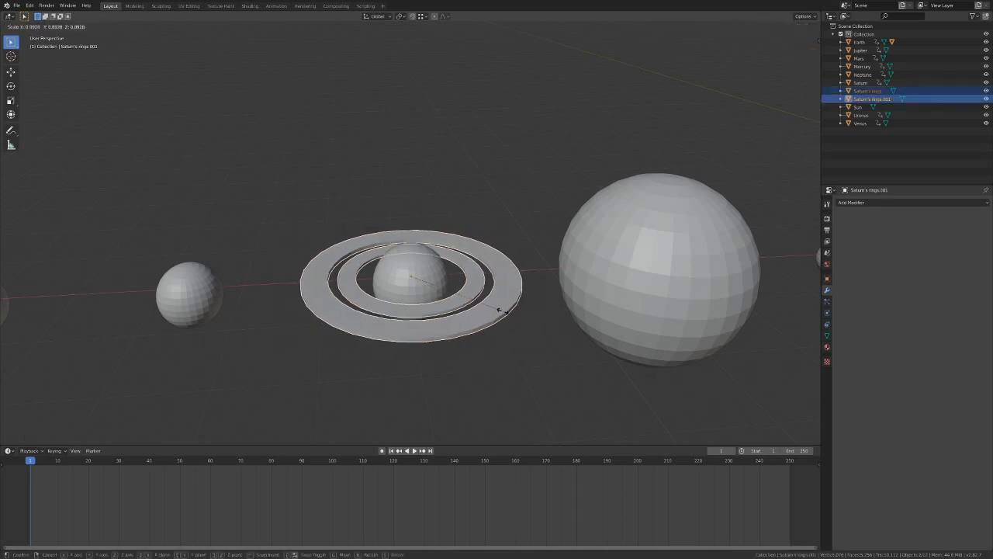
pyautogui.click(494, 307)
pyautogui.click(501, 359)
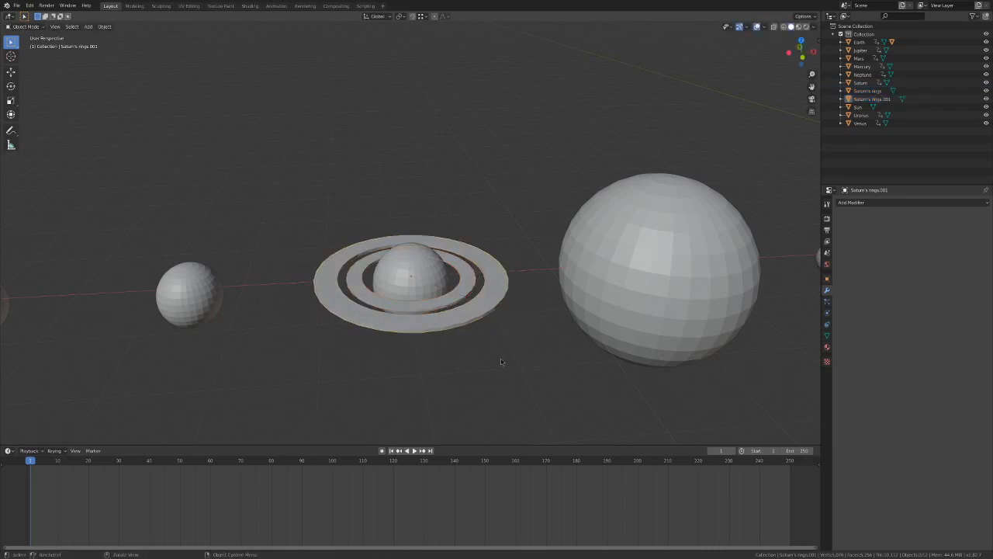
# Join the inner and outer rings around Saturn into one object and name it "Saturn's rings".
pyautogui.moveTo(501, 359)
pyautogui.mouseDown(button='middle')
pyautogui.moveTo(500, 342)
pyautogui.moveTo(498, 367)
pyautogui.mouseUp(button='middle')
pyautogui.click(479, 298)
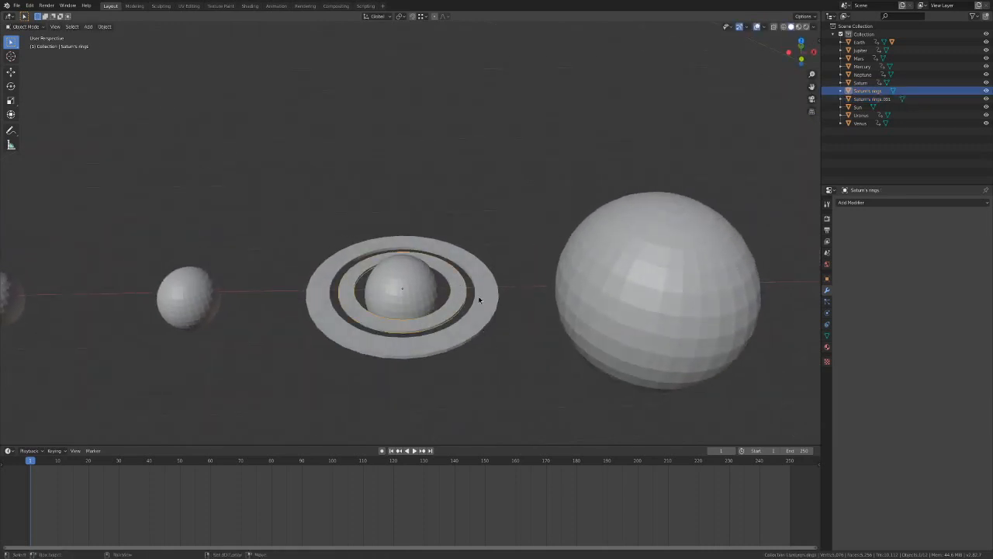
pyautogui.keyDown('shift'); pyautogui.click(479, 298); pyautogui.keyUp('shift')
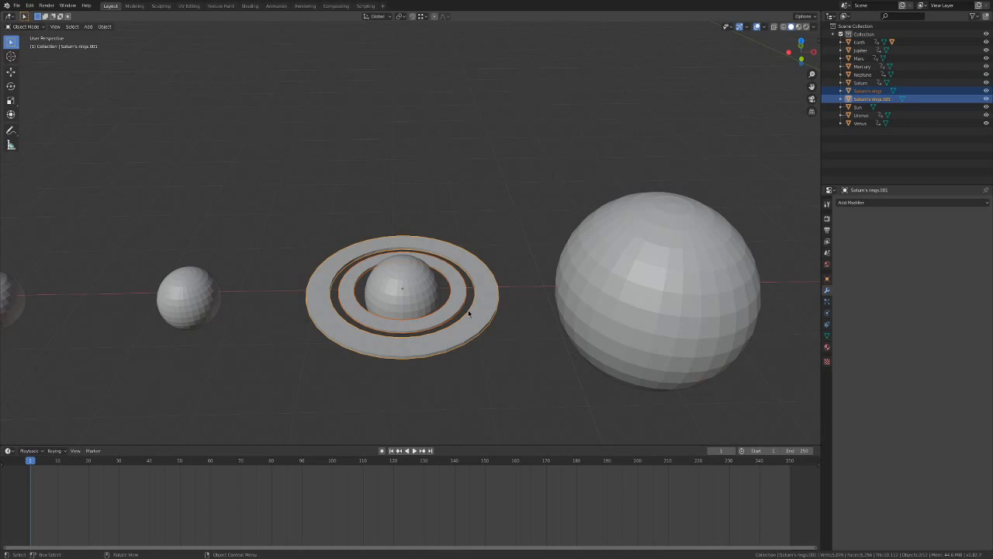
pyautogui.rightClick(485, 312)
pyautogui.click(465, 319)
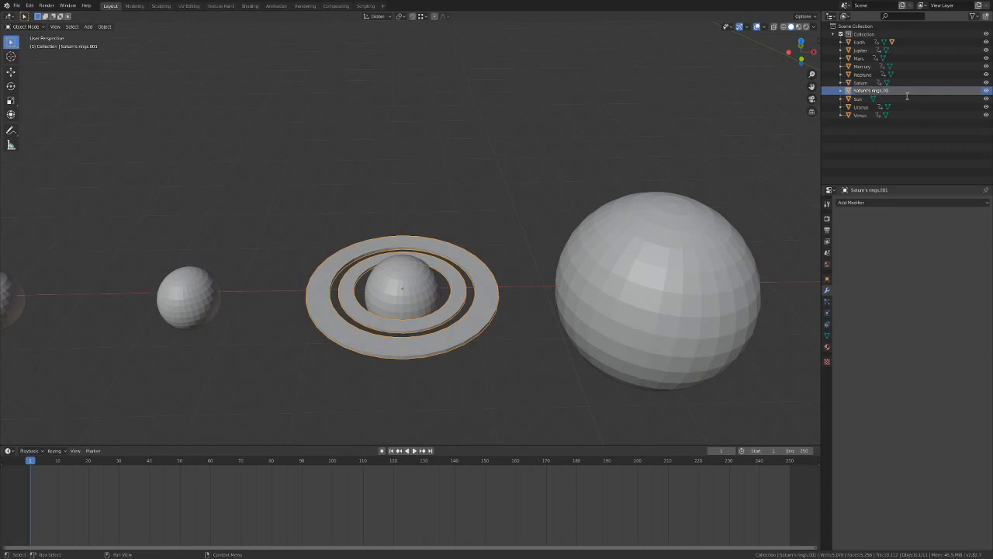
pyautogui.click(506, 119)
pyautogui.click(512, 370)
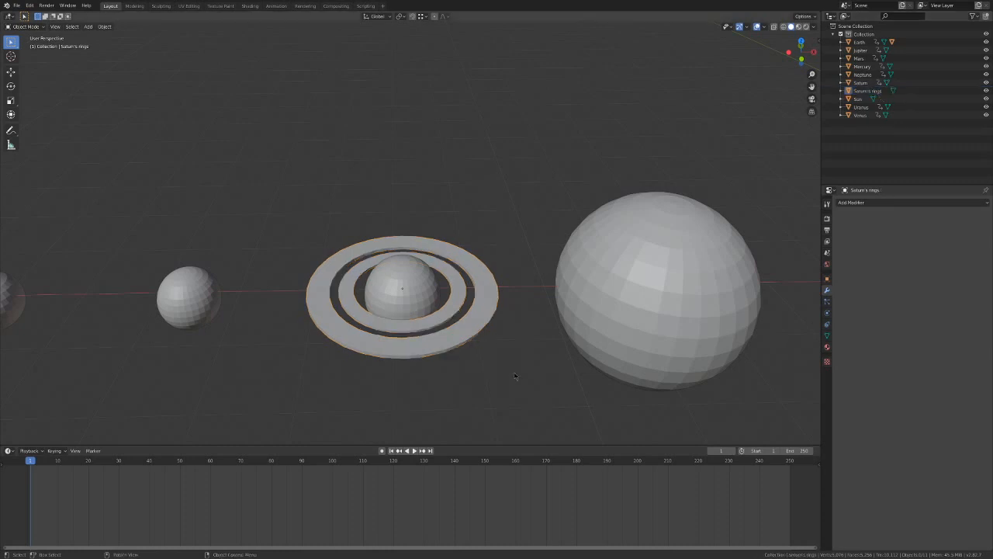
# Examine from the front orthographic view how the planets and Saturn's rings line up vertically with the Sun.
pyautogui.moveTo(517, 377); pyautogui.dragTo(516, 349, button='middle')
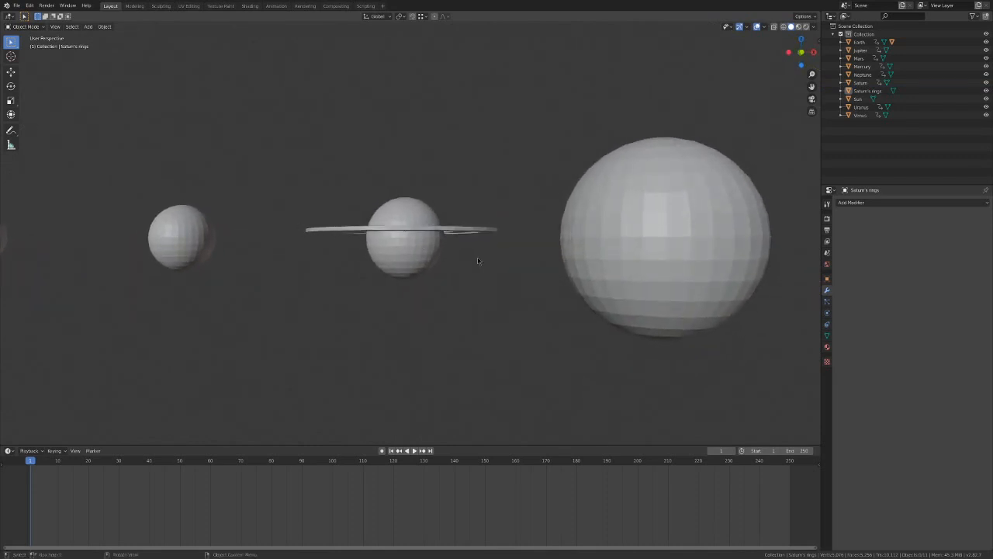
pyautogui.moveTo(478, 261); pyautogui.dragTo(488, 281, button='middle')
pyautogui.scroll(-6, 486, 281)
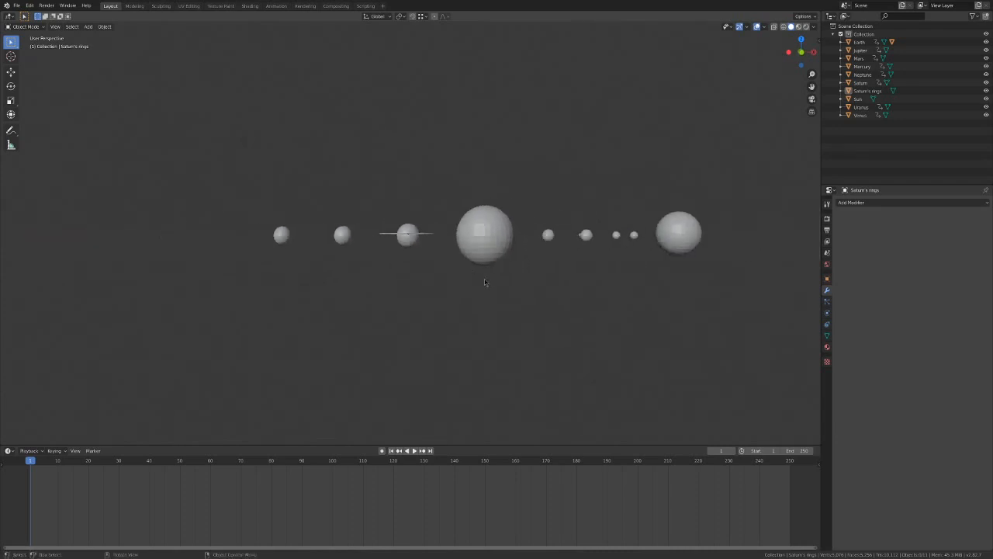
pyautogui.scroll(2, 485, 281)
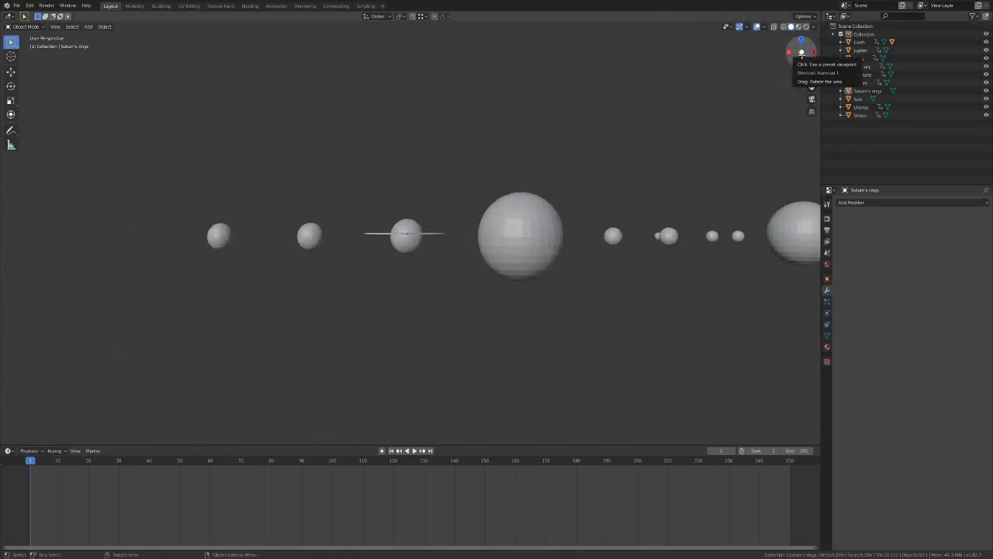
pyautogui.click(802, 52)
pyautogui.scroll(3, 434, 241)
pyautogui.scroll(-2, 439, 238)
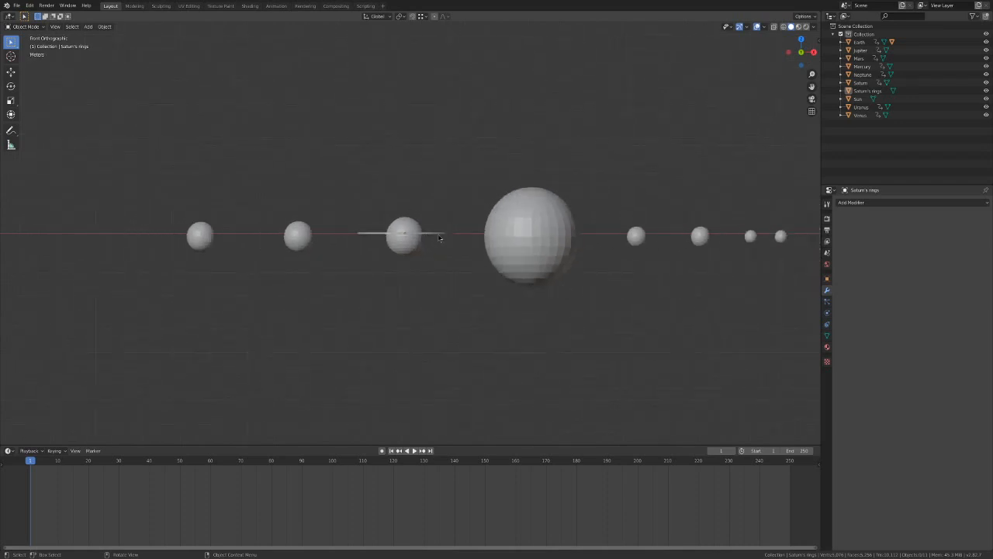
pyautogui.scroll(-1, 595, 267)
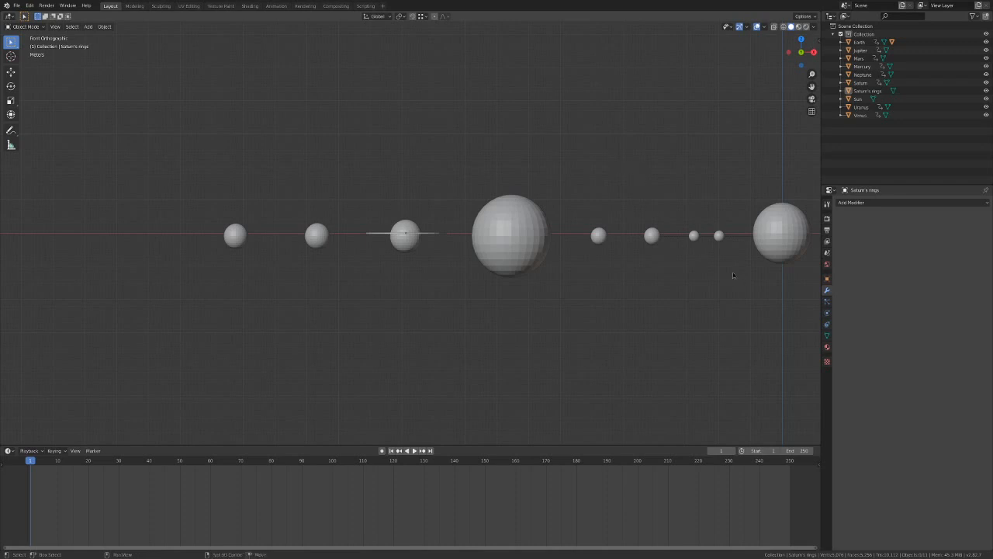
pyautogui.keyDown('shift'); pyautogui.moveTo(730, 277); pyautogui.dragTo(700, 281, button='middle'); pyautogui.keyUp('shift')
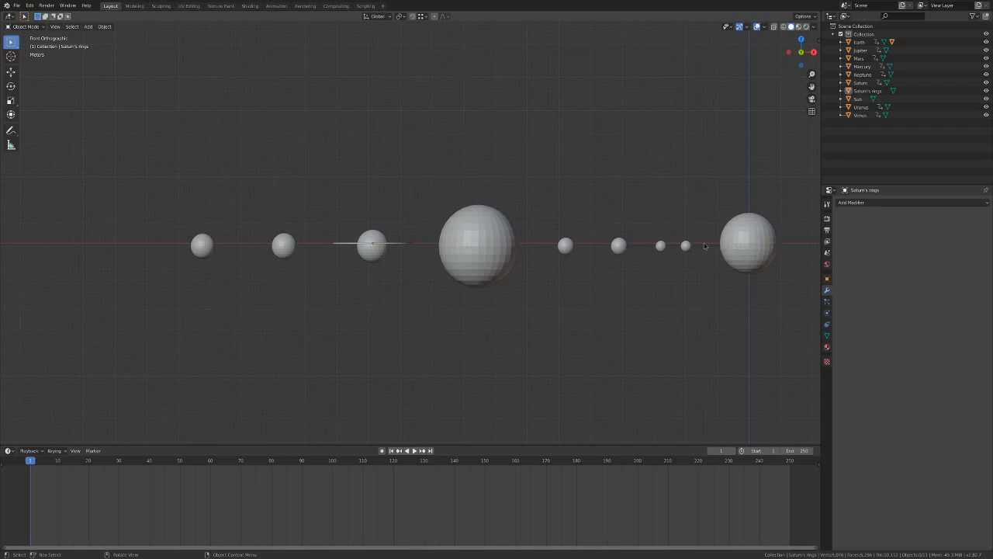
# Select all planets except the Sun and Saturn's rings, and raise them about 0.07 m along Z to centre them on the X axis line.
pyautogui.moveTo(136, 216); pyautogui.dragTo(715, 285)
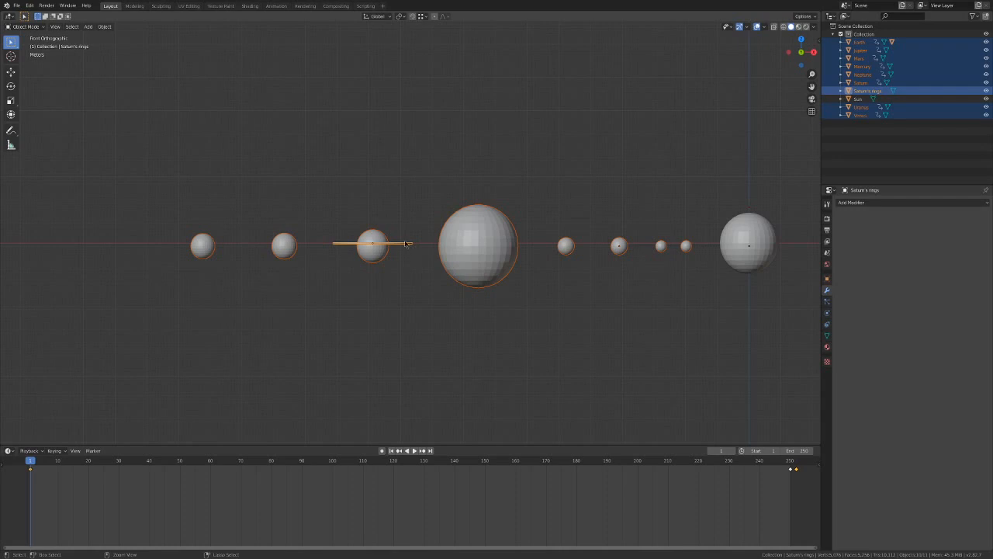
pyautogui.click(394, 246)
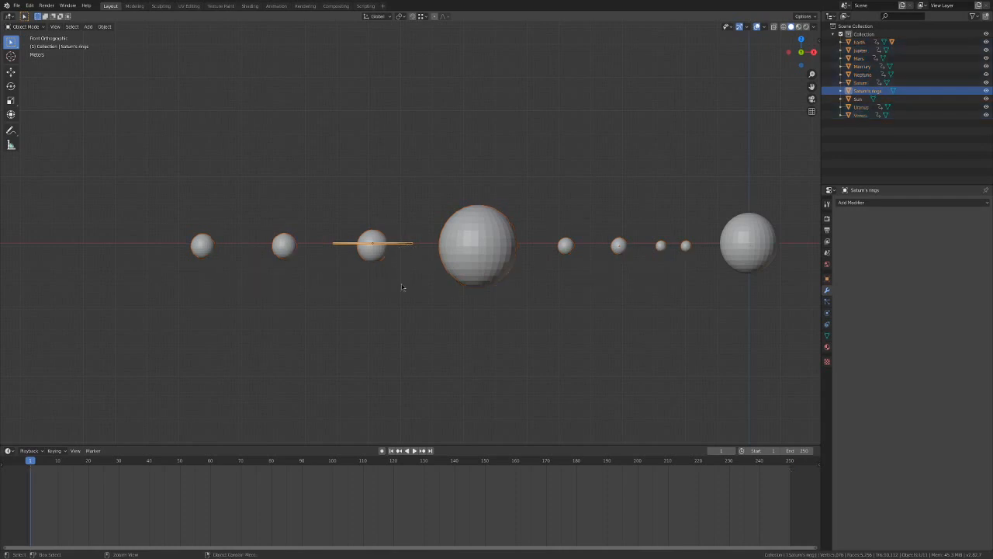
pyautogui.moveTo(104, 220); pyautogui.dragTo(707, 279)
pyautogui.keyDown('shift'); pyautogui.click(401, 243); pyautogui.keyUp('shift')
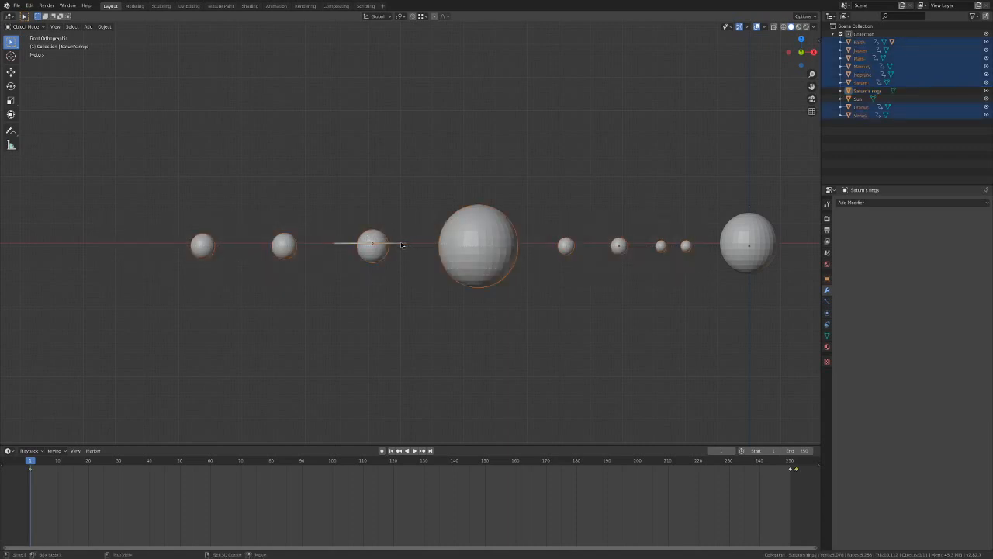
pyautogui.press('g')
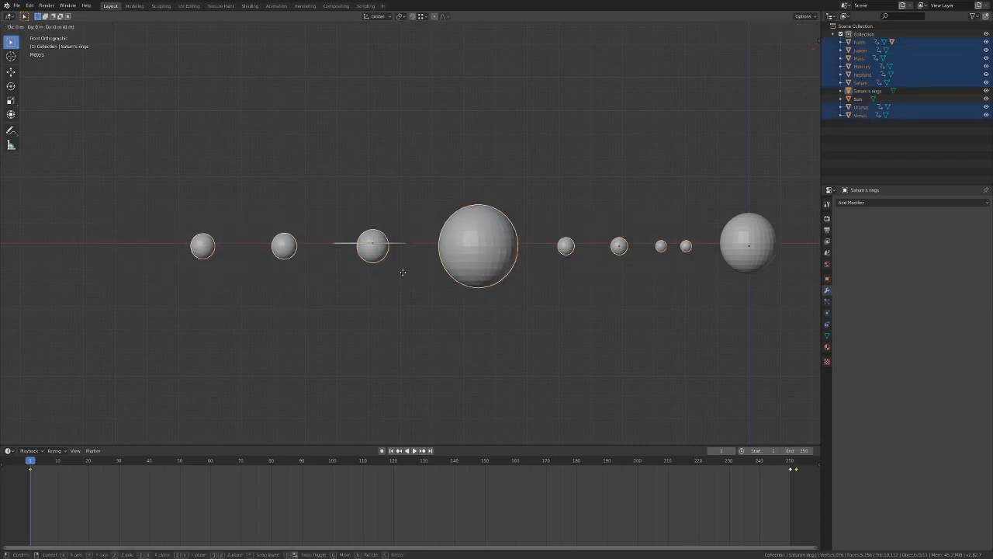
pyautogui.press('z')
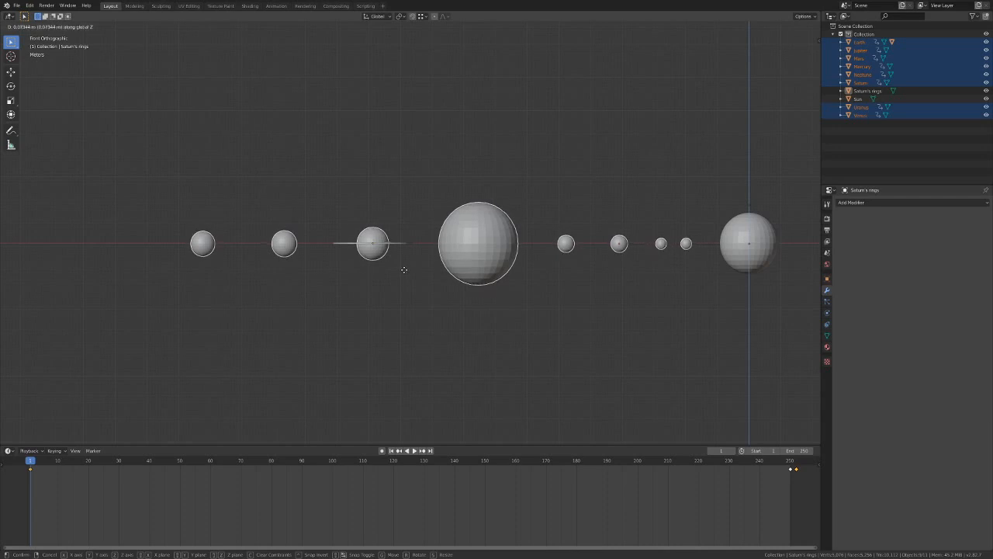
pyautogui.click(404, 270)
pyautogui.click(404, 272)
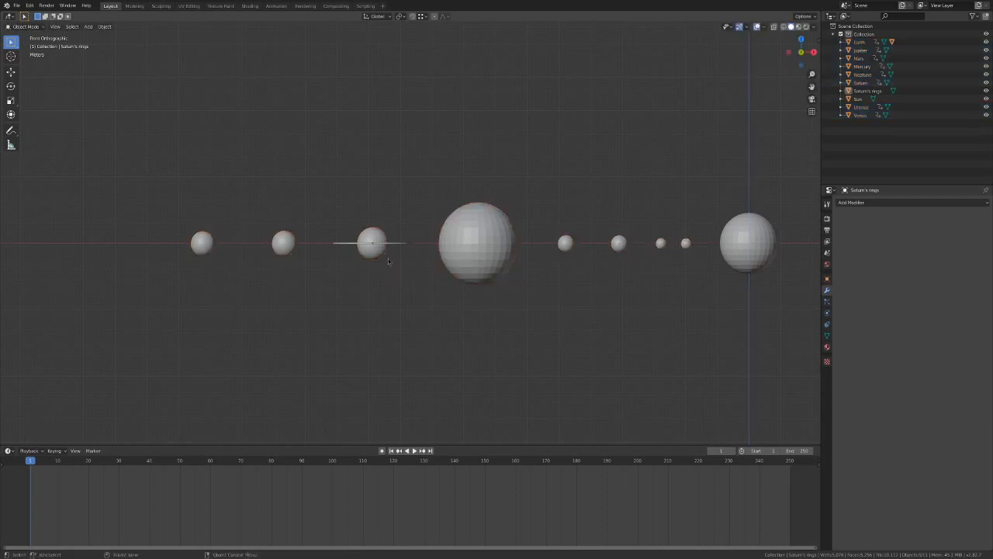
# Rotate Saturn's rings freely in an angled perspective view so they tilt around the planet.
pyautogui.scroll(1, 410, 261)
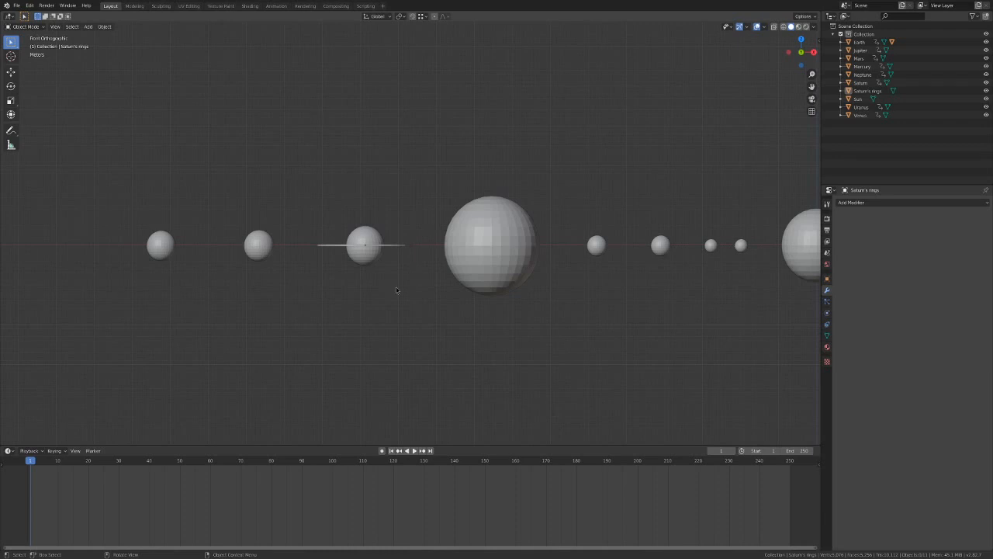
pyautogui.moveTo(395, 288); pyautogui.dragTo(400, 314, button='middle')
pyautogui.scroll(2, 391, 301)
pyautogui.click(369, 286)
pyautogui.press('r')
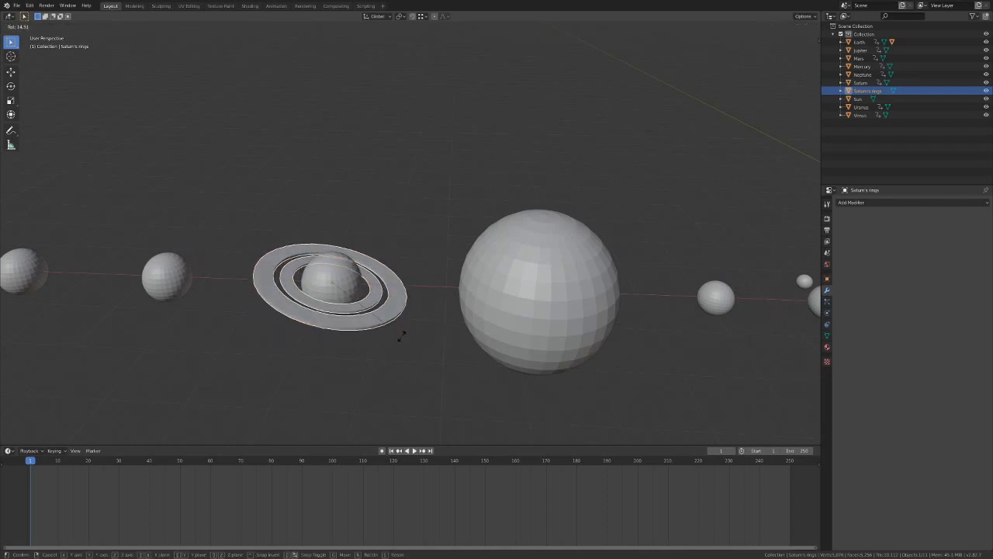
pyautogui.click(404, 331)
# Tilt Saturn's rings further by rotating them around the global X axis.
pyautogui.moveTo(405, 330); pyautogui.dragTo(434, 322, button='middle')
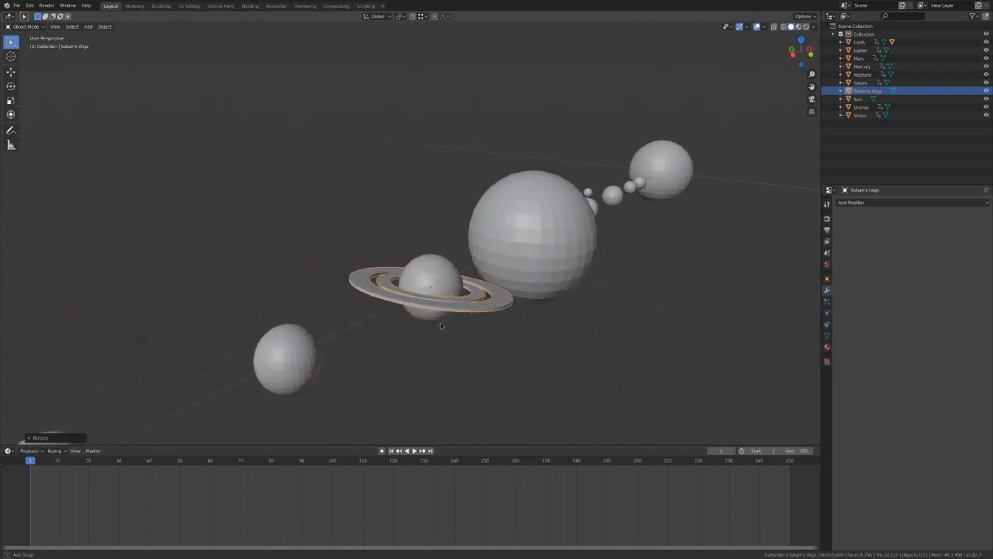
pyautogui.press('r')
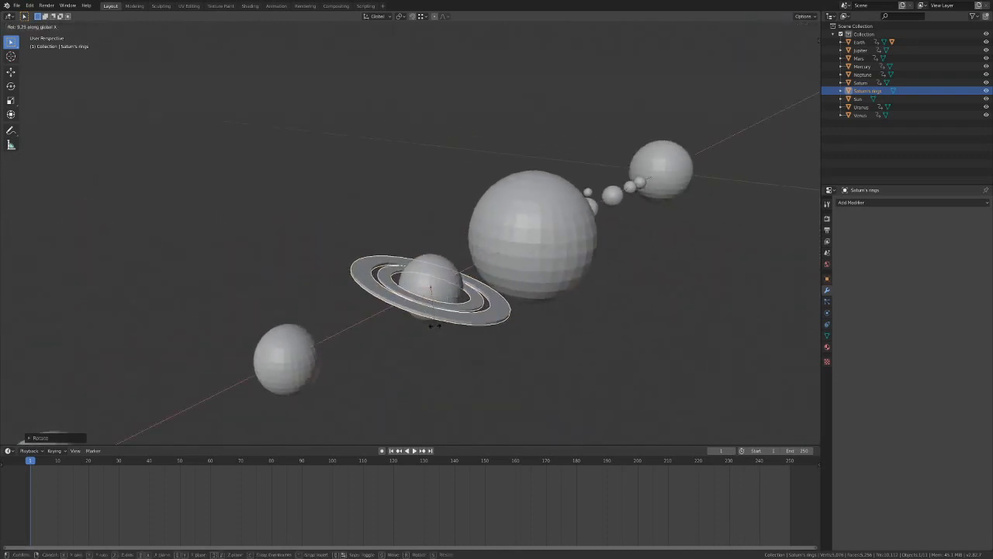
pyautogui.click(521, 339)
pyautogui.moveTo(521, 339); pyautogui.dragTo(448, 358, button='middle')
pyautogui.click(412, 363)
pyautogui.scroll(-4, 454, 329)
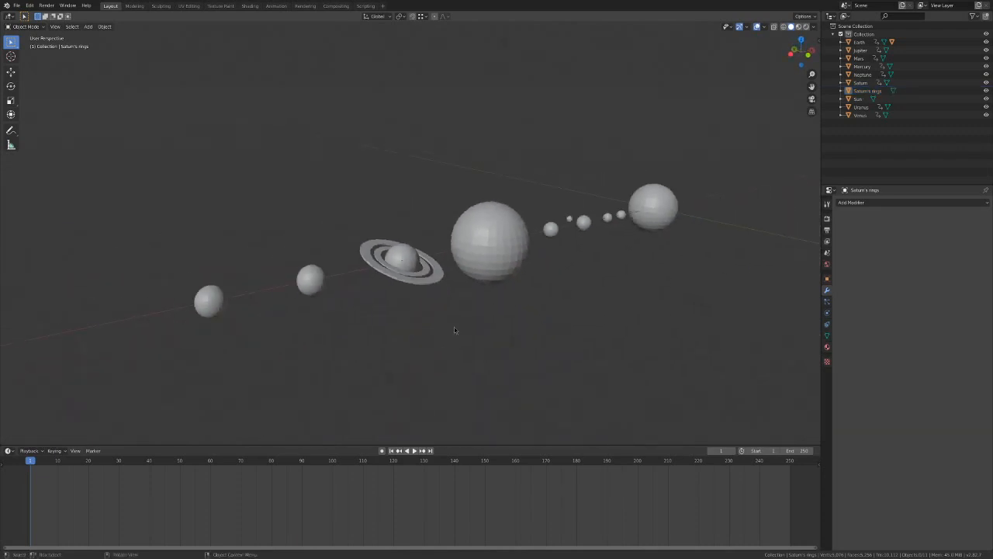
pyautogui.keyDown('shift'); pyautogui.moveTo(616, 272); pyautogui.dragTo(537, 314, button='middle'); pyautogui.keyUp('shift')
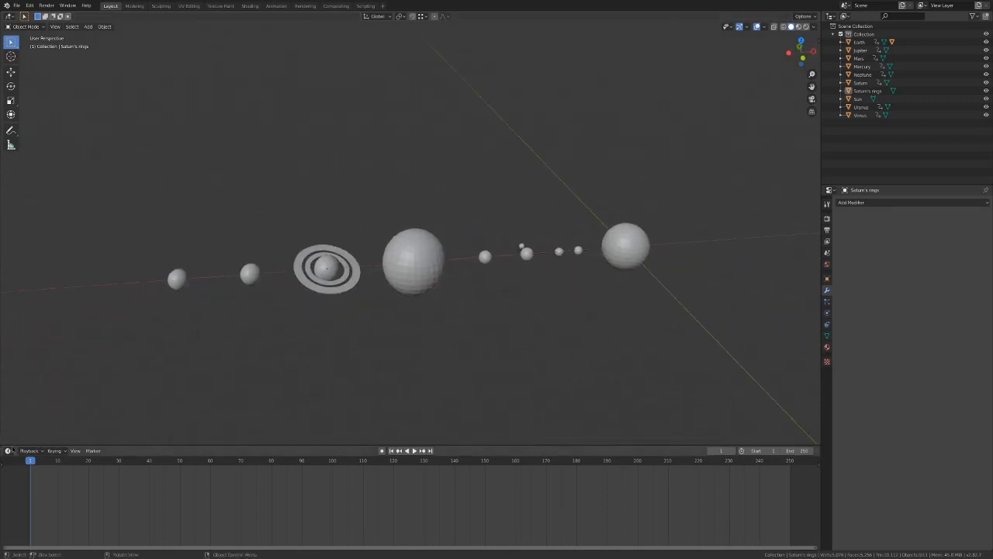
# At frame 0, parent Saturn's rings to Saturn using the Object parent type.
pyautogui.moveTo(36, 462)
pyautogui.mouseDown()
pyautogui.moveTo(313, 461)
pyautogui.moveTo(28, 460)
pyautogui.mouseUp()
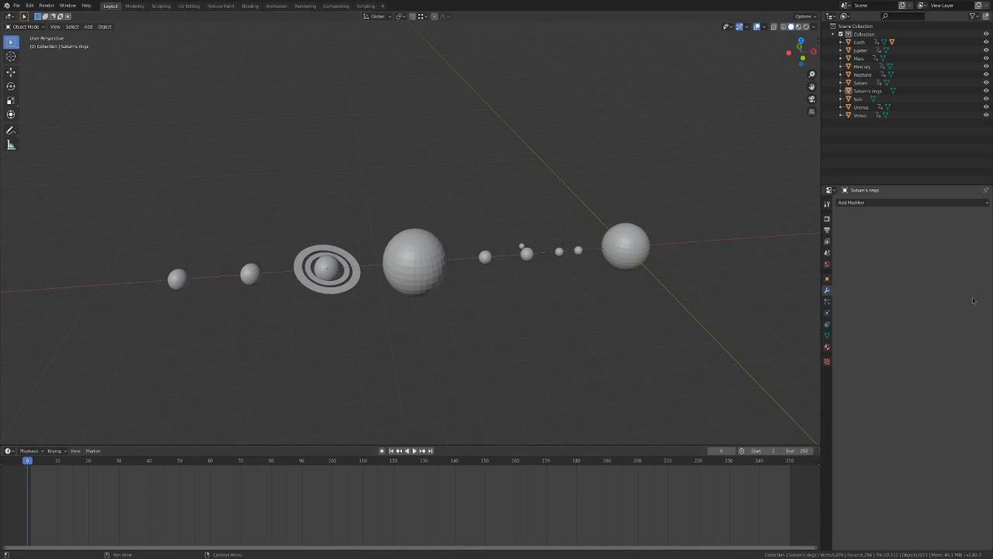
pyautogui.click(338, 283)
pyautogui.scroll(3, 364, 291)
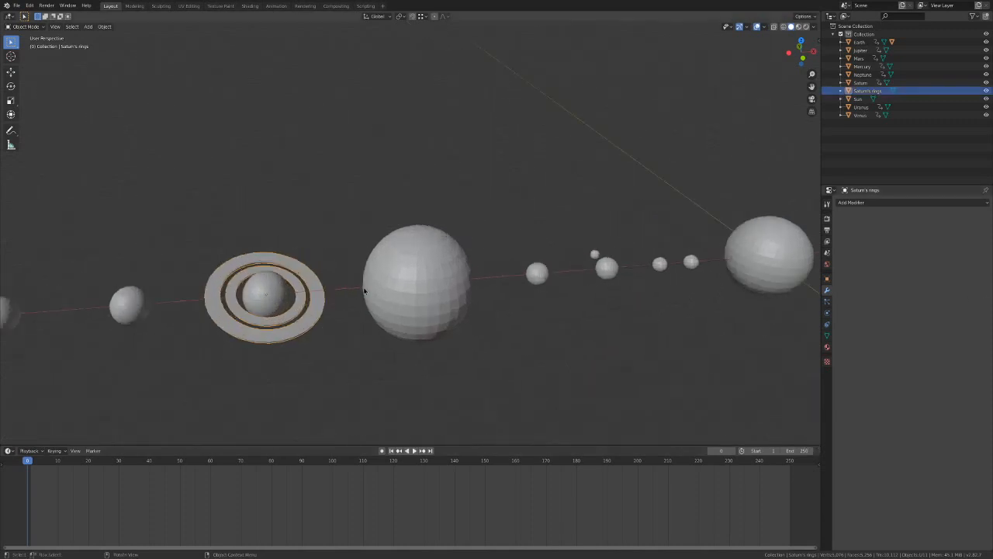
pyautogui.keyDown('shift'); pyautogui.click(272, 297); pyautogui.keyUp('shift')
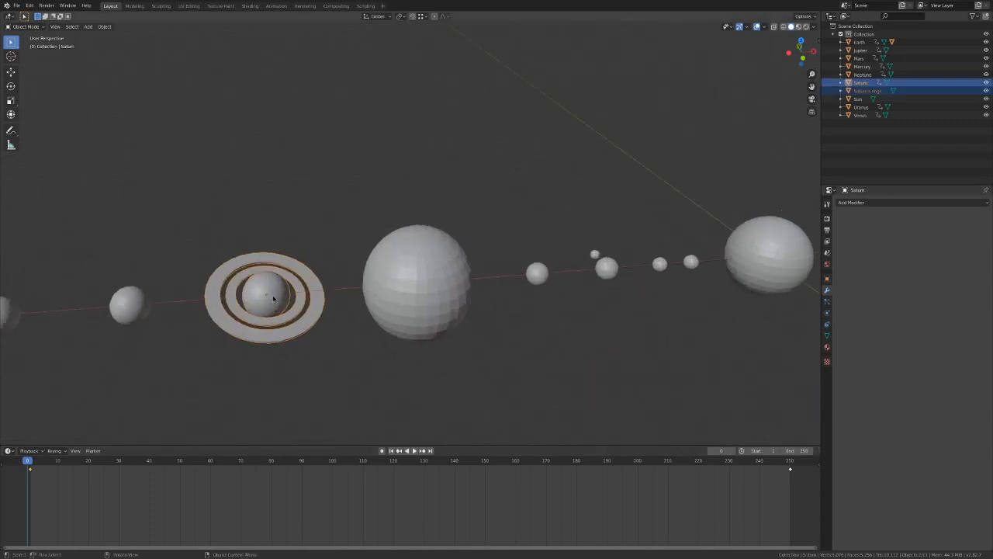
pyautogui.hotkey('ctrl', 'p')
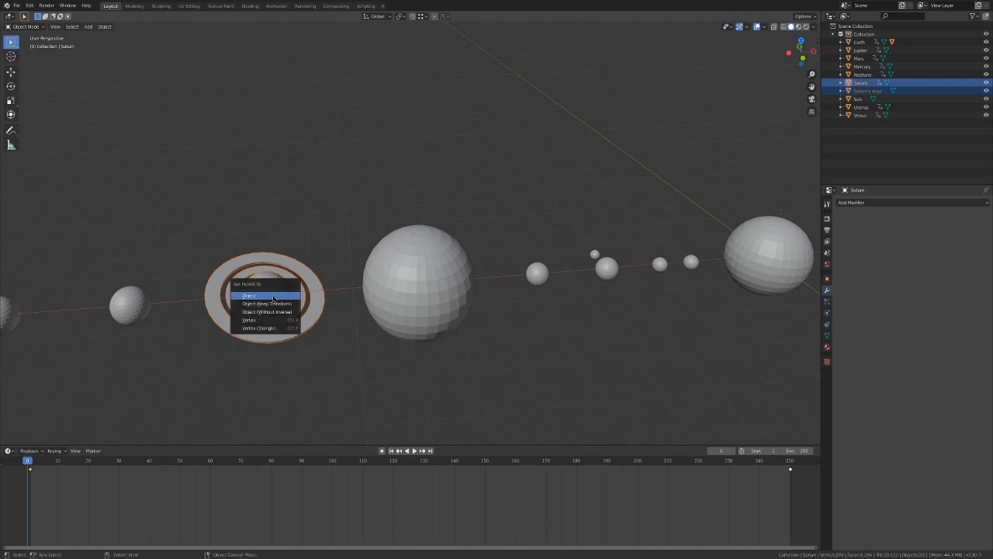
pyautogui.click(273, 297)
# Scrub and play the animation to check that the rings follow Saturn around the Sun, and return to frame 1.
pyautogui.click(30, 461)
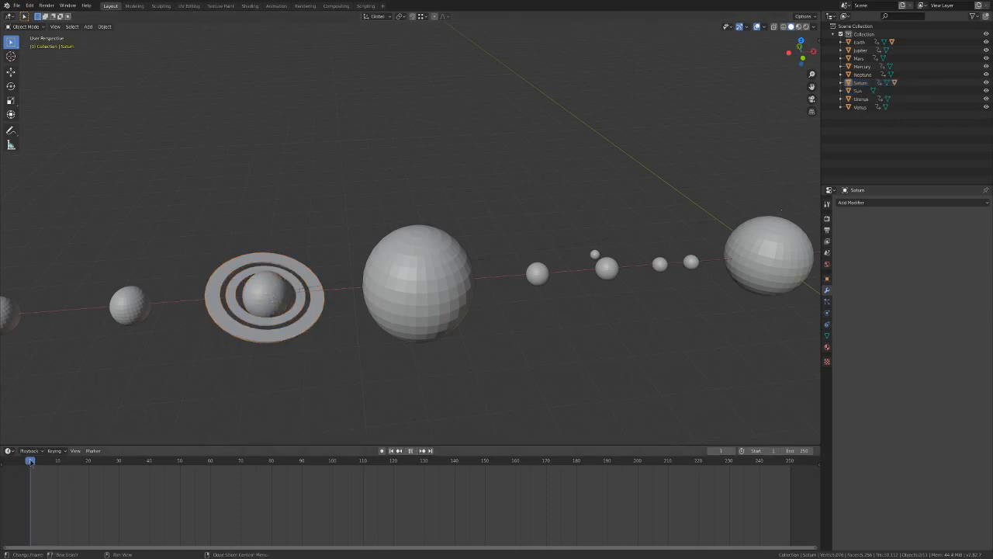
pyautogui.moveTo(31, 463); pyautogui.dragTo(345, 463)
pyautogui.scroll(-3, 734, 222)
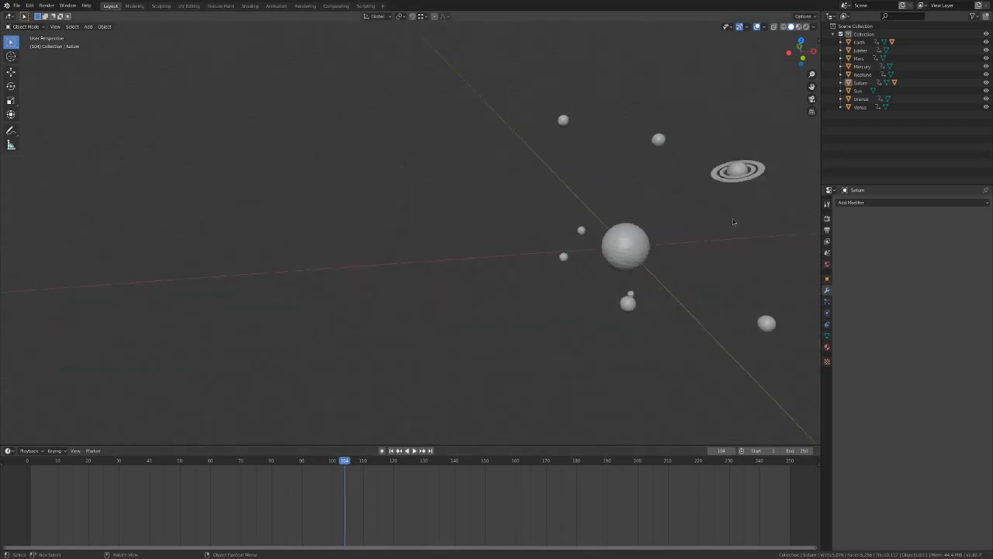
pyautogui.scroll(-1, 733, 222)
pyautogui.keyDown('shift'); pyautogui.moveTo(734, 221); pyautogui.dragTo(611, 211, button='middle'); pyautogui.keyUp('shift')
pyautogui.scroll(-1, 576, 205)
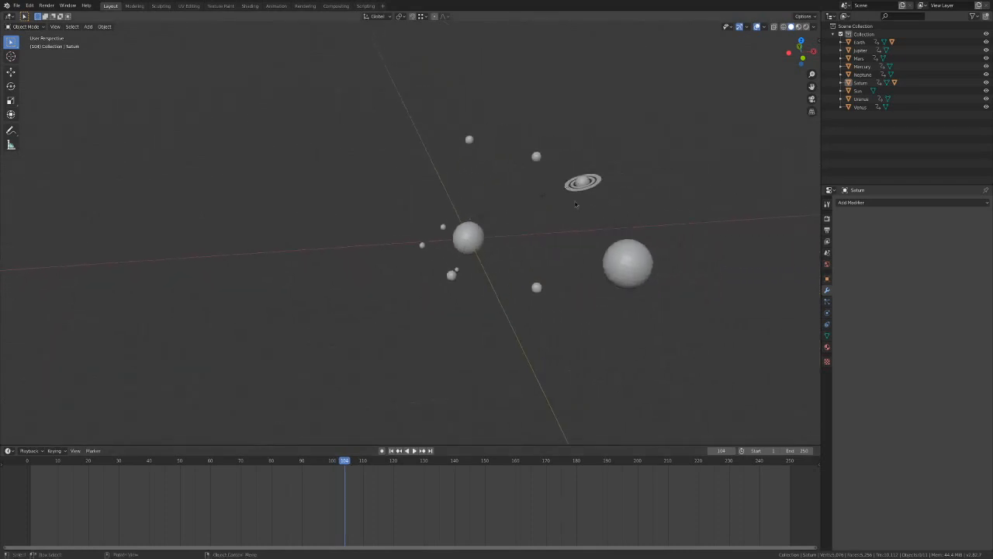
pyautogui.moveTo(566, 259); pyautogui.dragTo(603, 268, button='middle')
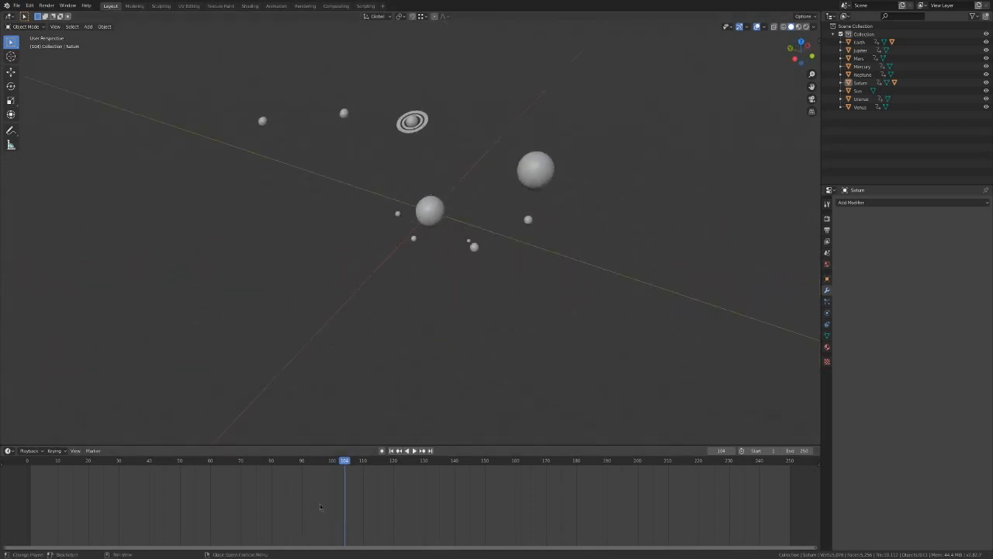
pyautogui.press('space')
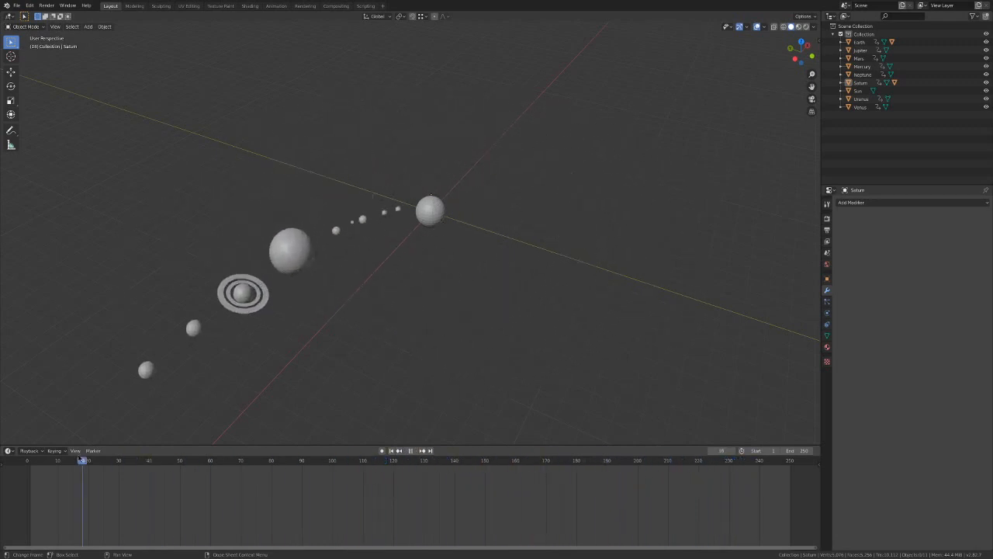
pyautogui.moveTo(81, 461); pyautogui.dragTo(533, 466)
pyautogui.moveTo(775, 482); pyautogui.dragTo(32, 482)
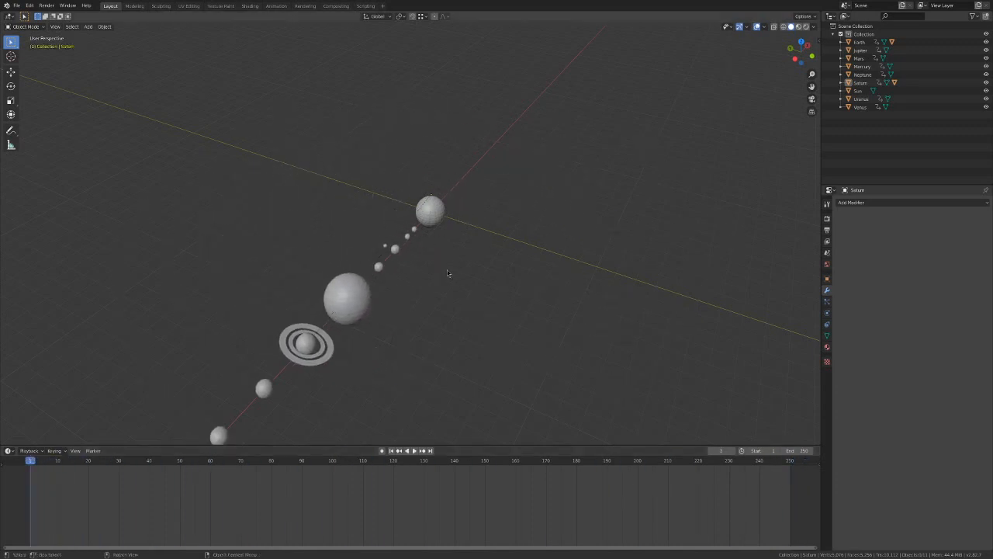
# Save the solar system scene as a new Blender file in the Desktop folder.
pyautogui.moveTo(448, 274); pyautogui.dragTo(399, 261, button='middle')
pyautogui.scroll(2, 441, 218)
pyautogui.scroll(-1, 441, 218)
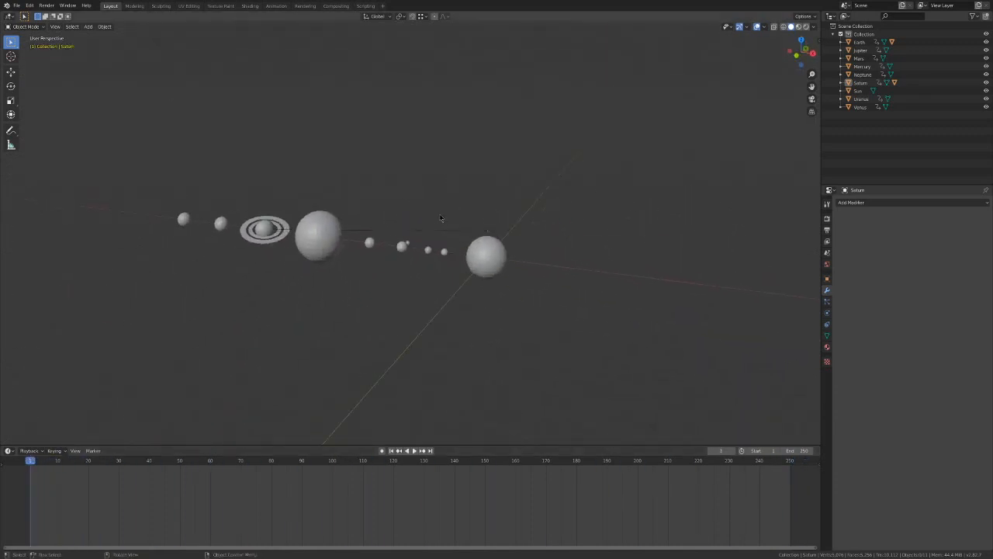
pyautogui.keyDown('shift'); pyautogui.moveTo(439, 214); pyautogui.dragTo(417, 193, button='middle'); pyautogui.keyUp('shift')
pyautogui.click(16, 5)
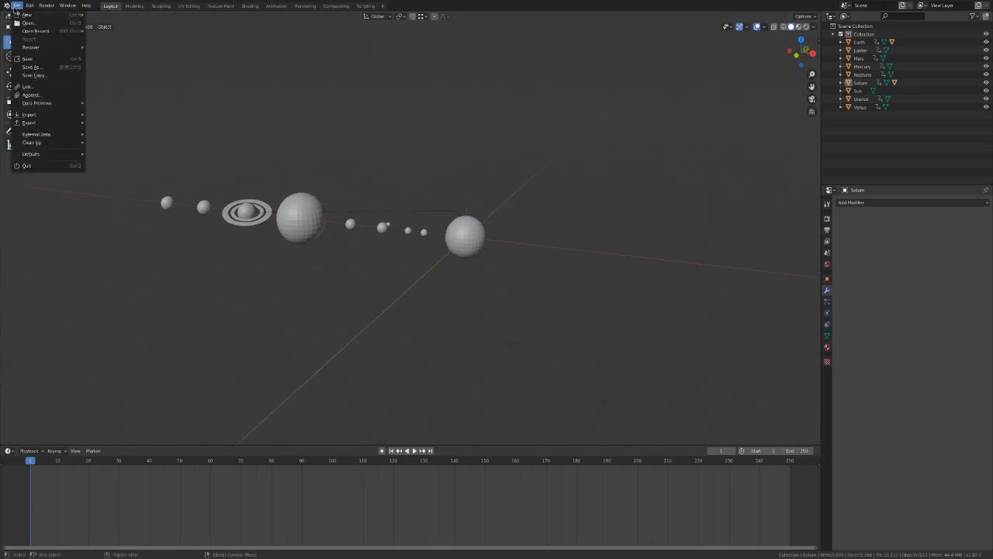
pyautogui.click(35, 68)
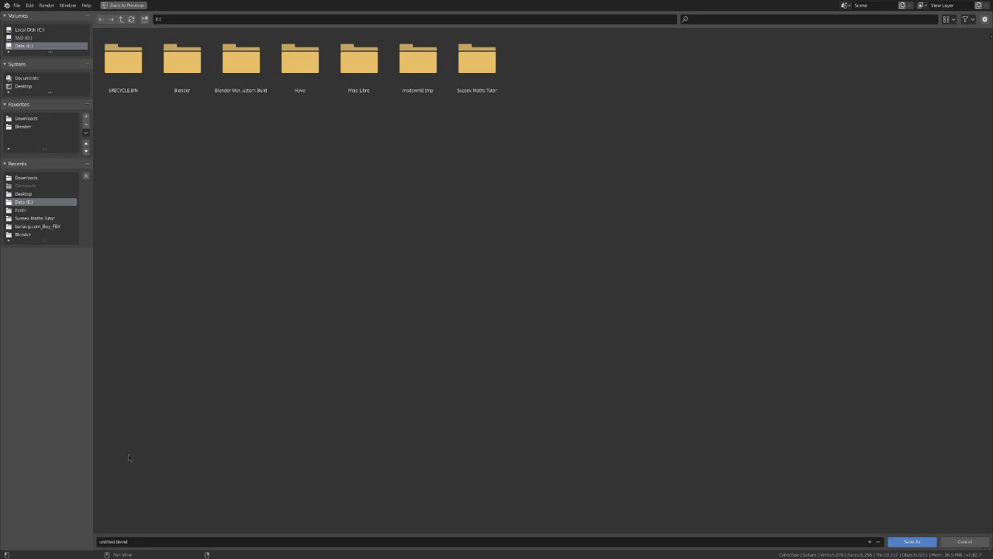
pyautogui.click(26, 193)
pyautogui.click(912, 541)
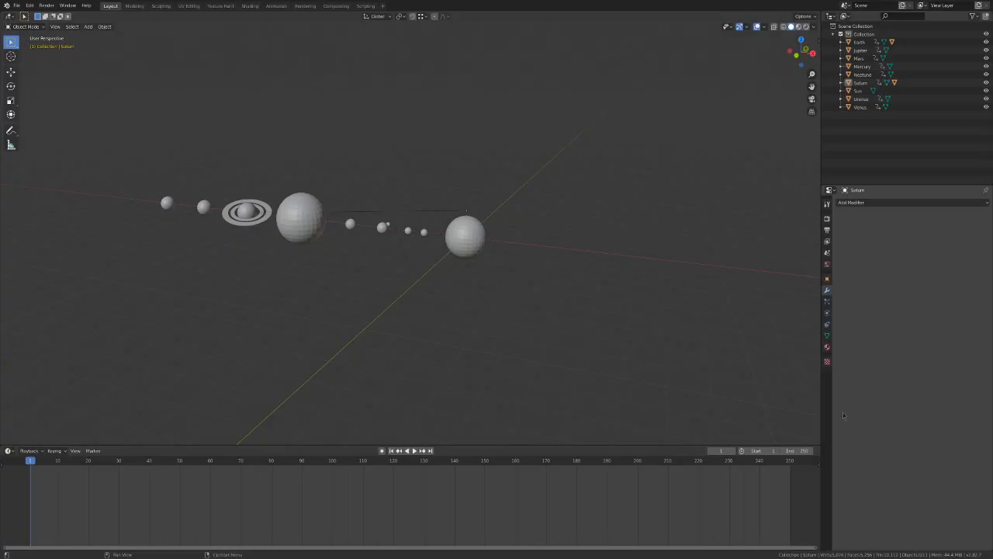
# Apply smooth shading to the Sun and to Mercury.
pyautogui.moveTo(539, 238); pyautogui.dragTo(602, 218, button='middle')
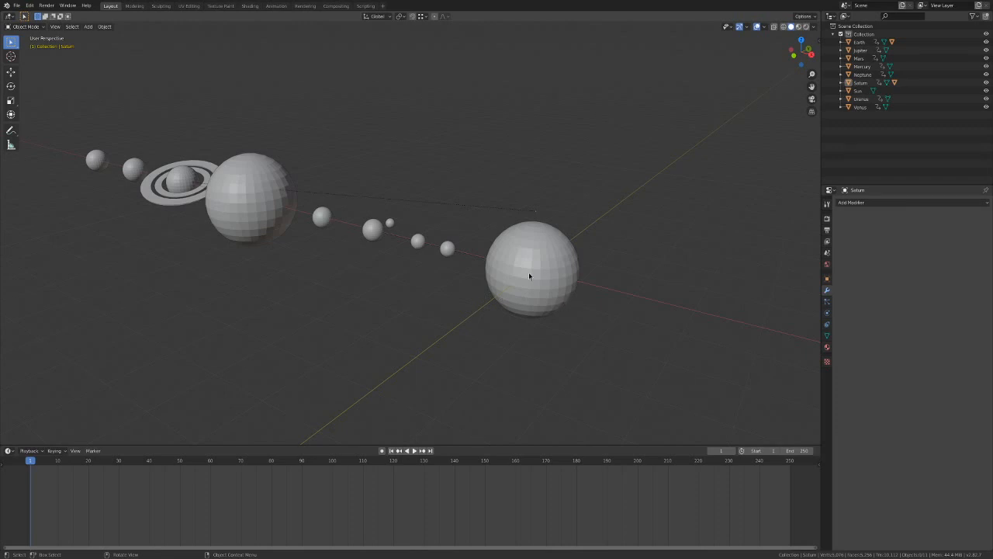
pyautogui.moveTo(383, 296); pyautogui.dragTo(436, 298, button='middle')
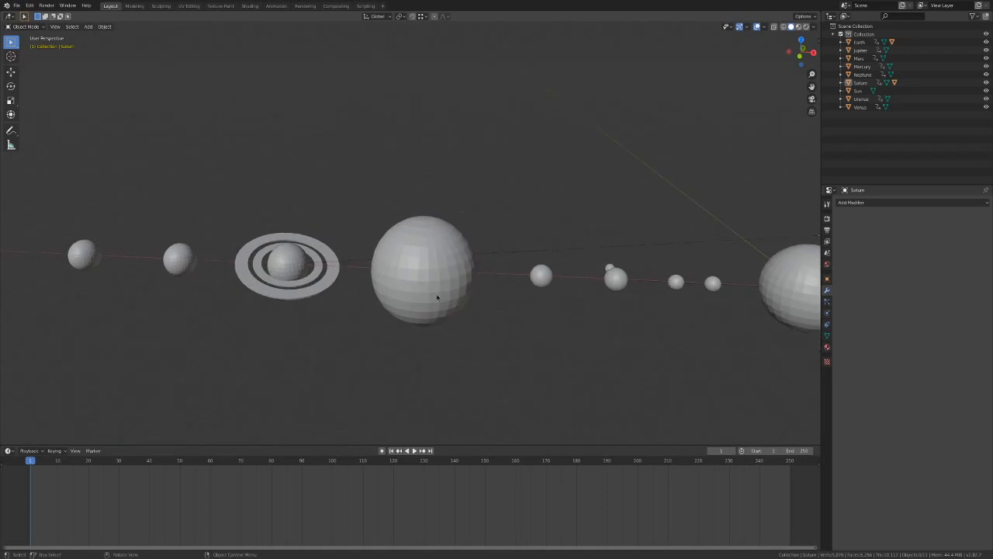
pyautogui.moveTo(556, 285); pyautogui.dragTo(653, 281, button='middle')
pyautogui.click(653, 281)
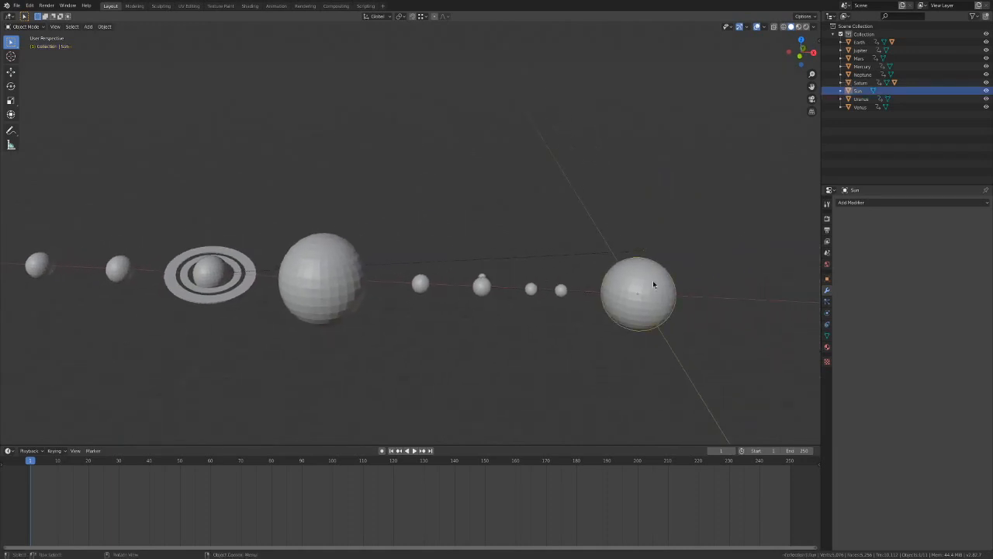
pyautogui.rightClick(652, 281)
pyautogui.click(653, 281)
pyautogui.click(560, 290)
pyautogui.rightClick(561, 290)
pyautogui.click(560, 291)
# Apply smooth shading to Venus, Earth and Mars one after another.
pyautogui.click(531, 289)
pyautogui.rightClick(531, 289)
pyautogui.click(495, 288)
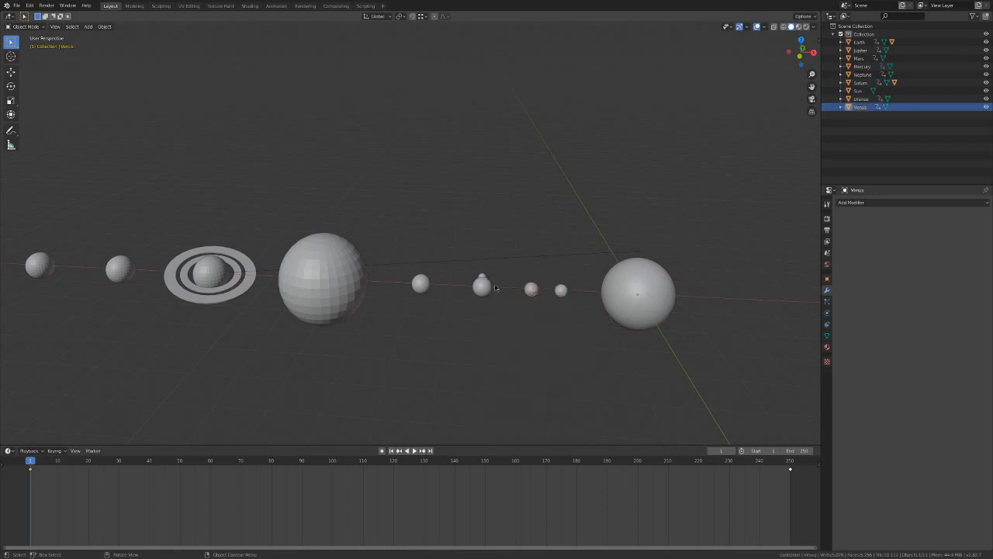
pyautogui.click(481, 287)
pyautogui.rightClick(481, 287)
pyautogui.click(481, 285)
pyautogui.click(420, 283)
pyautogui.rightClick(420, 283)
pyautogui.click(419, 284)
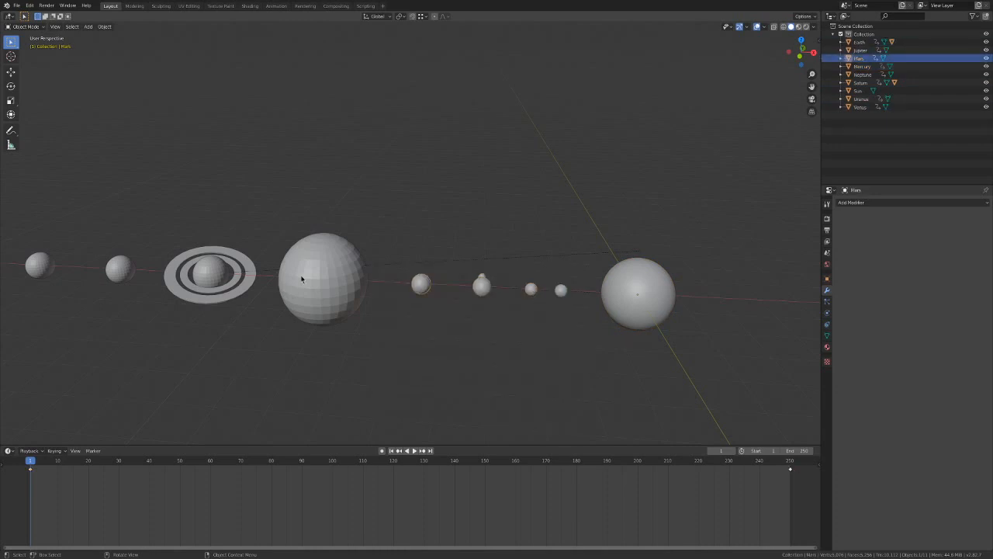
# Apply smooth shading to Jupiter and to Earth's Moon.
pyautogui.click(302, 279)
pyautogui.rightClick(302, 280)
pyautogui.click(302, 280)
pyautogui.moveTo(302, 280); pyautogui.dragTo(560, 368, button='middle')
pyautogui.click(487, 276)
pyautogui.rightClick(488, 277)
pyautogui.click(487, 277)
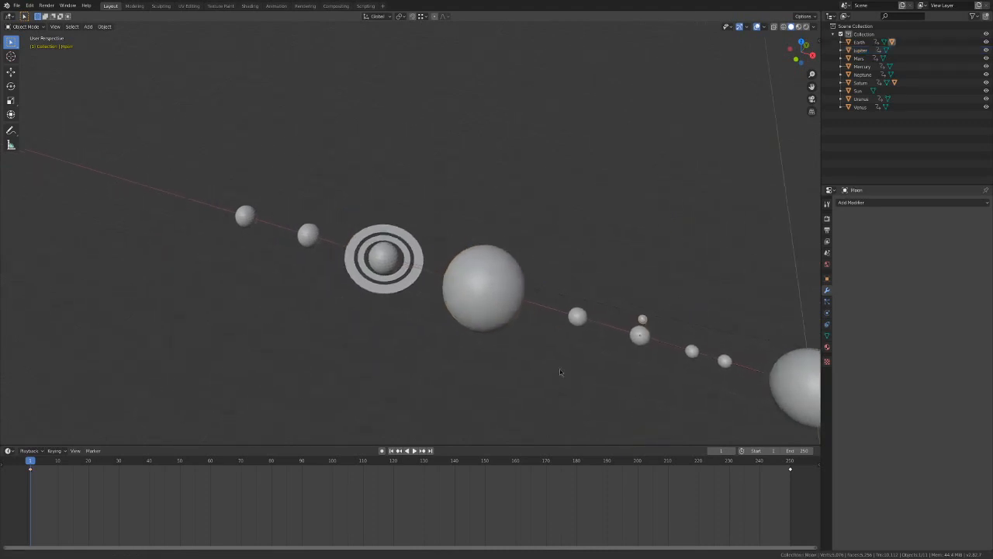
# Apply smooth shading to Saturn's rings and to Saturn itself.
pyautogui.click(415, 265)
pyautogui.rightClick(415, 271)
pyautogui.click(412, 271)
pyautogui.moveTo(388, 321); pyautogui.dragTo(454, 274, button='middle')
pyautogui.scroll(2, 400, 348)
pyautogui.scroll(2, 391, 234)
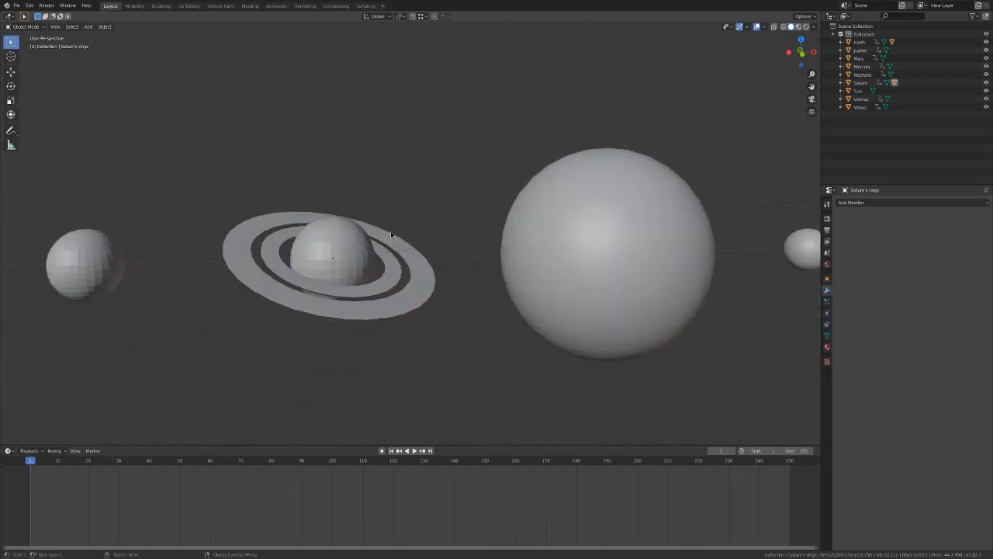
pyautogui.click(332, 262)
pyautogui.rightClick(332, 260)
pyautogui.click(332, 257)
# Apply smooth shading to the two outermost planets, Uranus and Neptune.
pyautogui.keyDown('shift'); pyautogui.moveTo(27, 233); pyautogui.dragTo(204, 264, button='middle'); pyautogui.keyUp('shift')
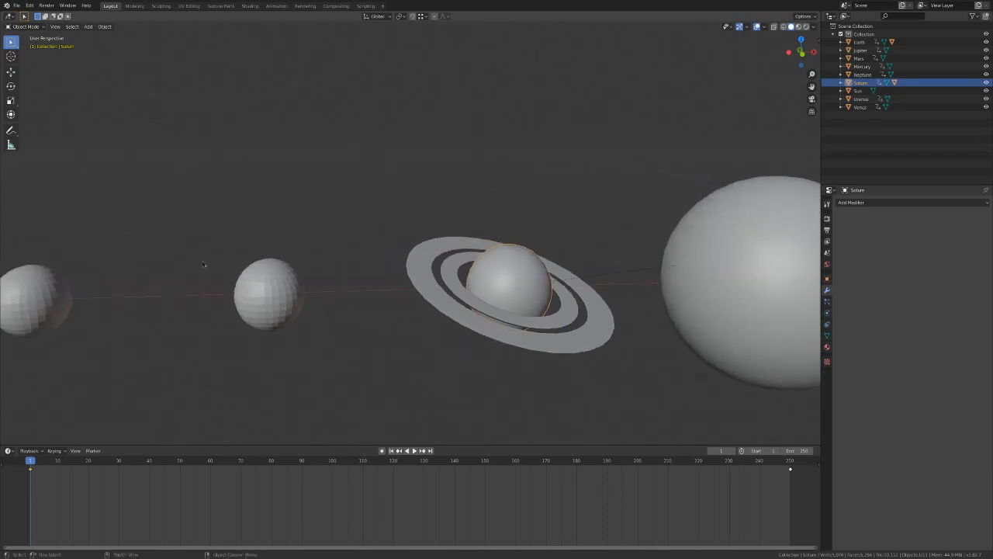
pyautogui.click(264, 287)
pyautogui.rightClick(265, 284)
pyautogui.click(264, 283)
pyautogui.rightClick(35, 294)
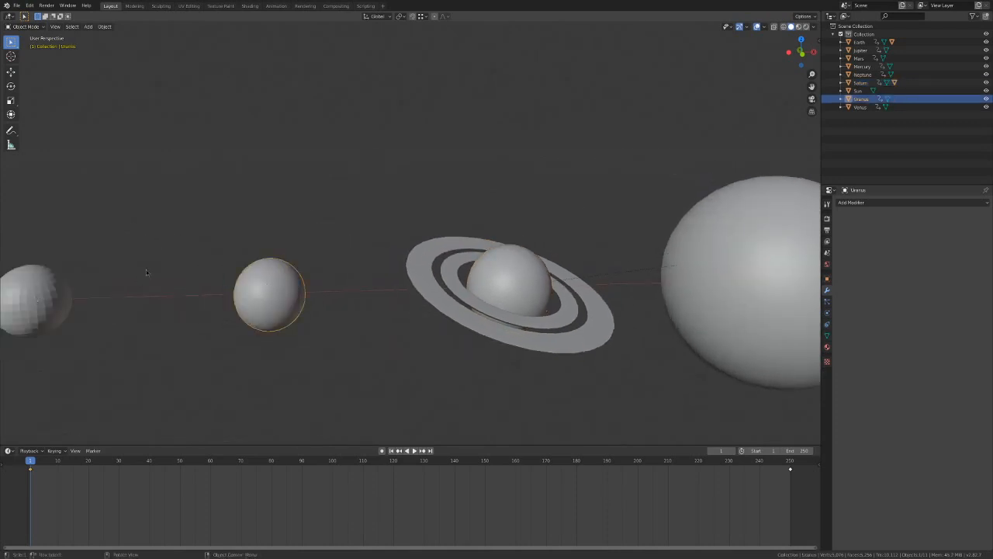
pyautogui.scroll(-3, 146, 271)
pyautogui.click(200, 267)
pyautogui.rightClick(197, 267)
pyautogui.click(197, 265)
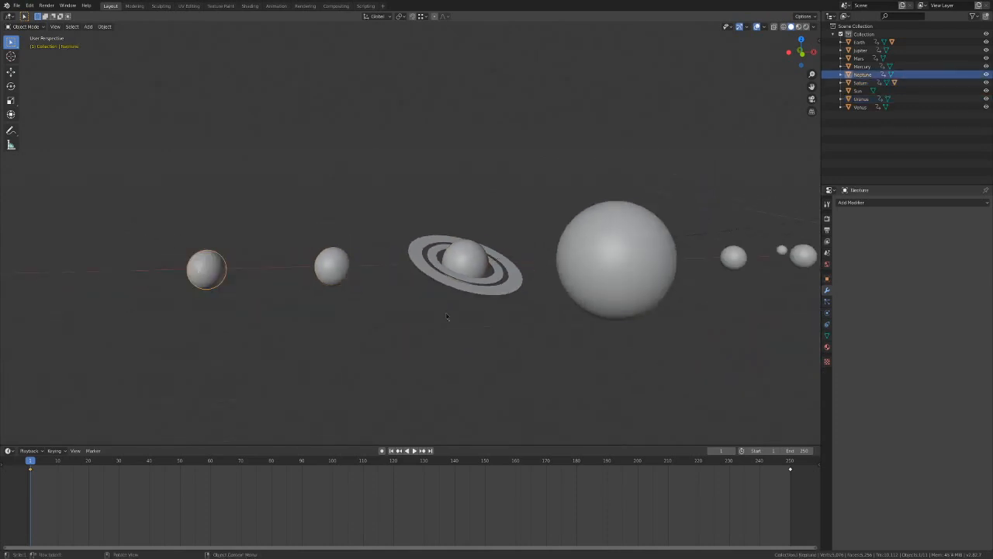
# Try a Subdivision Surface modifier on the Sun and undo it.
pyautogui.scroll(-2, 447, 316)
pyautogui.click(496, 325)
pyautogui.moveTo(633, 337); pyautogui.dragTo(419, 312, button='middle')
pyautogui.click(599, 287)
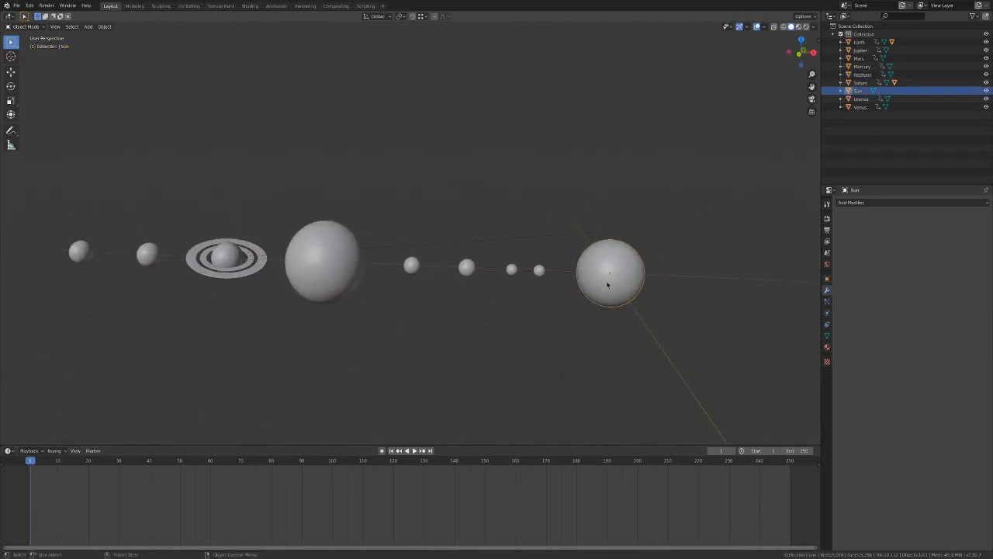
pyautogui.click(873, 202)
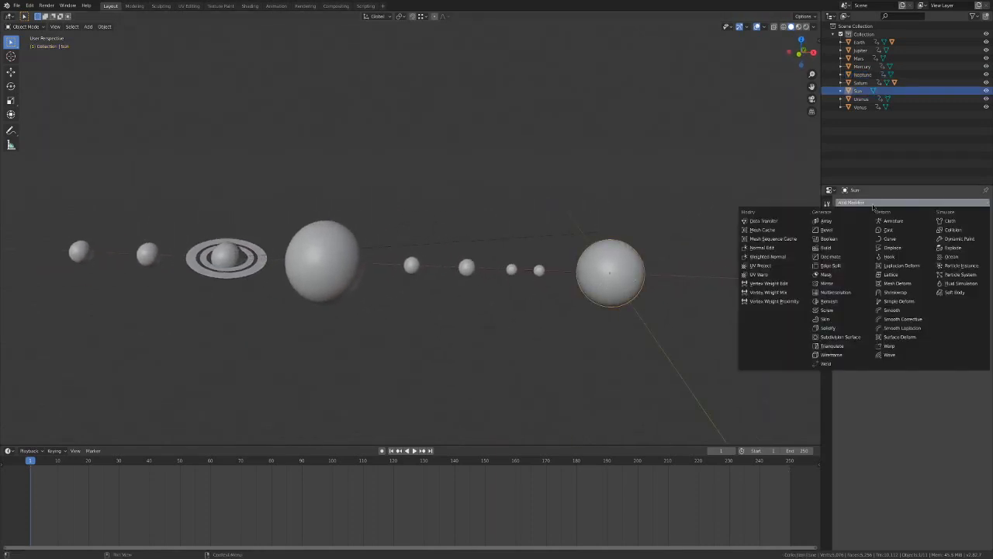
pyautogui.click(838, 337)
pyautogui.click(726, 331)
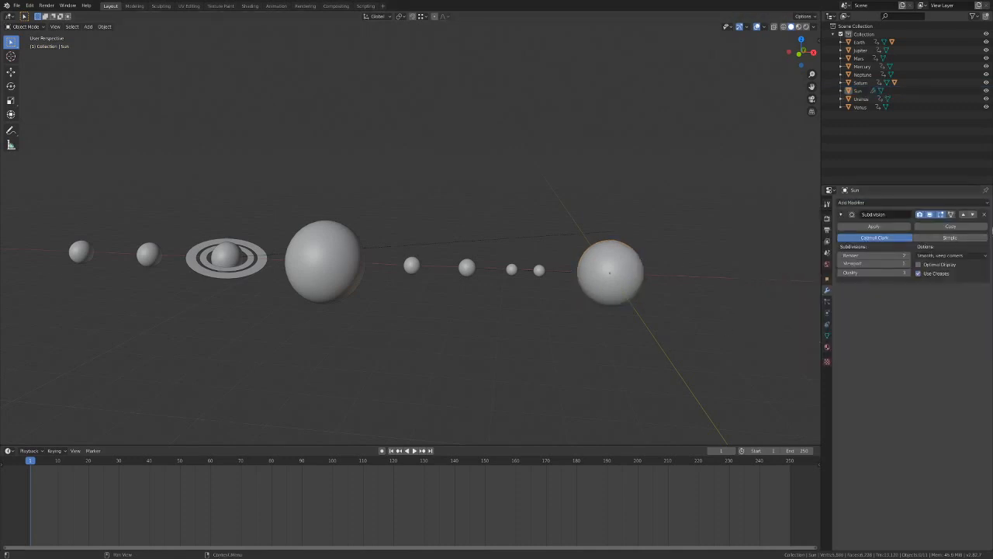
pyautogui.hotkey('ctrl', 'z')
# Try a Subdivision Surface modifier with viewport level 2 on Saturn's rings and remove it.
pyautogui.click(259, 270)
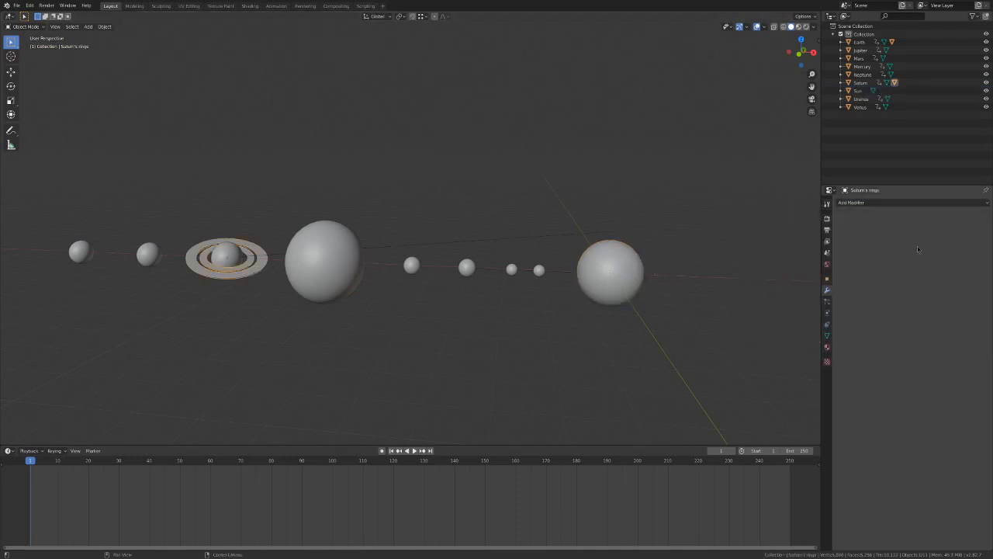
pyautogui.click(922, 203)
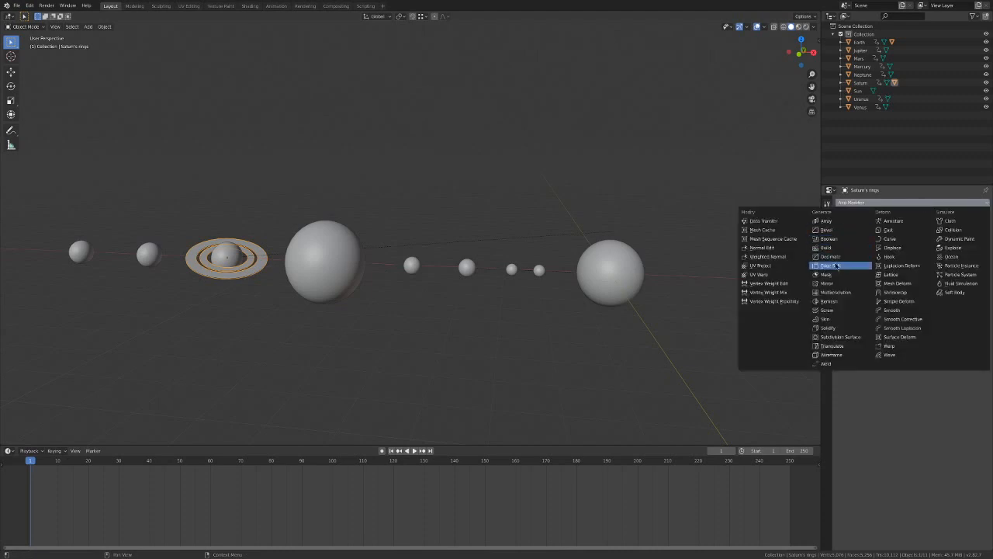
pyautogui.click(839, 338)
pyautogui.moveTo(303, 346); pyautogui.dragTo(574, 412, button='middle')
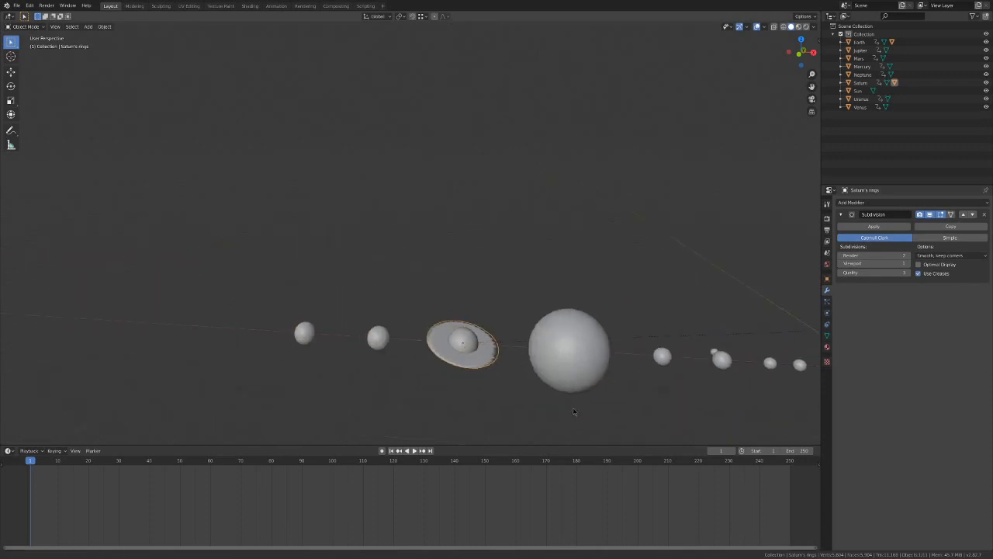
pyautogui.scroll(3, 574, 412)
pyautogui.keyDown('shift'); pyautogui.moveTo(564, 367); pyautogui.dragTo(488, 211, button='middle'); pyautogui.keyUp('shift')
pyautogui.scroll(3, 487, 211)
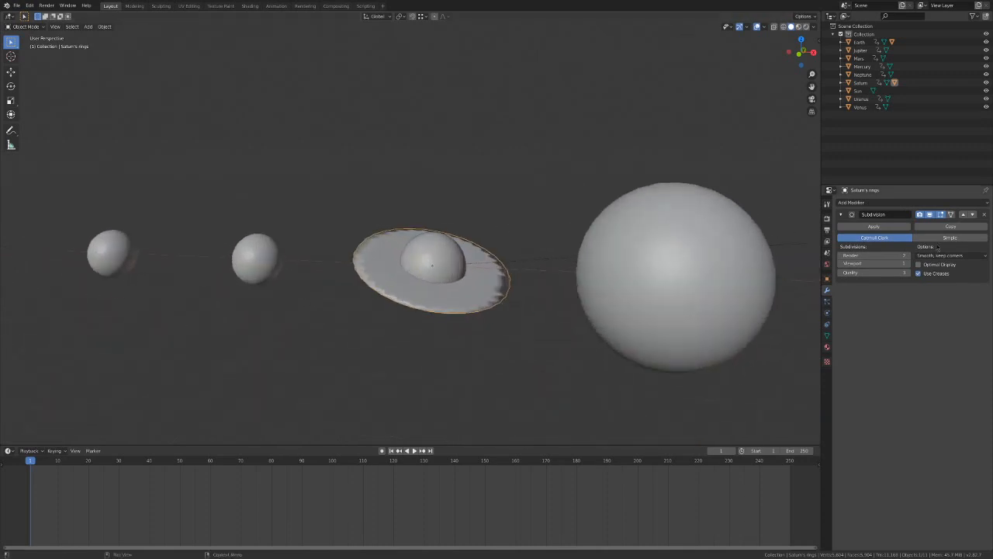
pyautogui.click(904, 263)
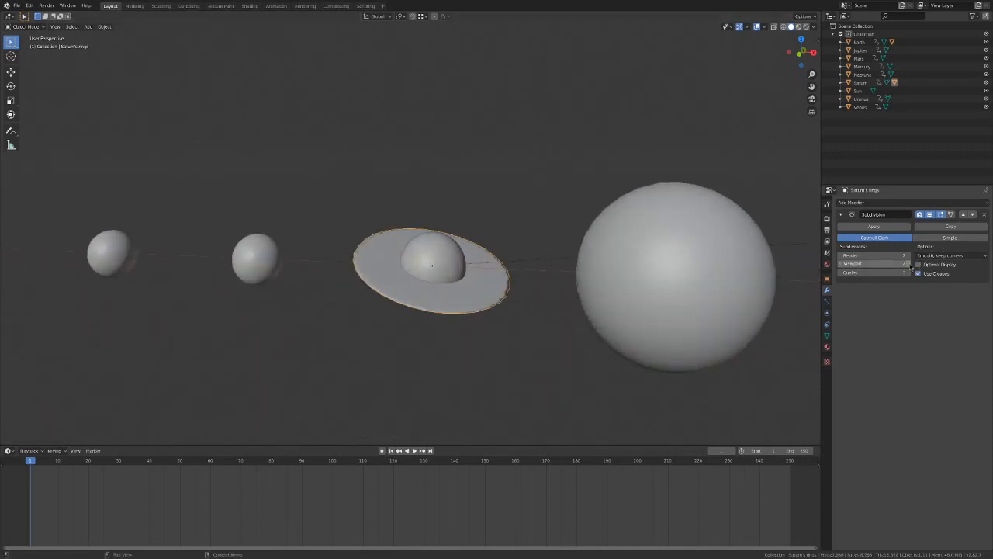
pyautogui.moveTo(536, 380); pyautogui.dragTo(555, 396, button='middle')
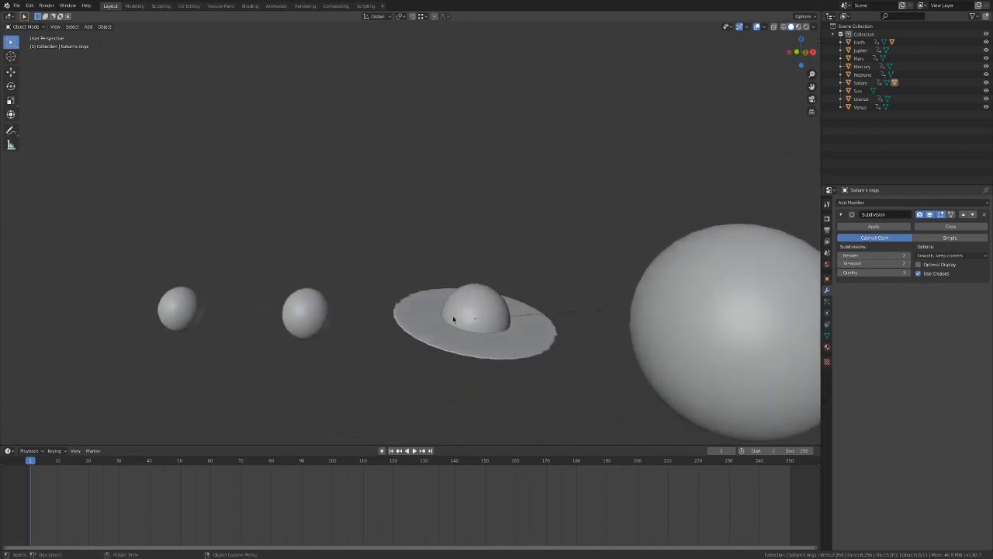
pyautogui.click(985, 216)
pyautogui.scroll(-2, 338, 336)
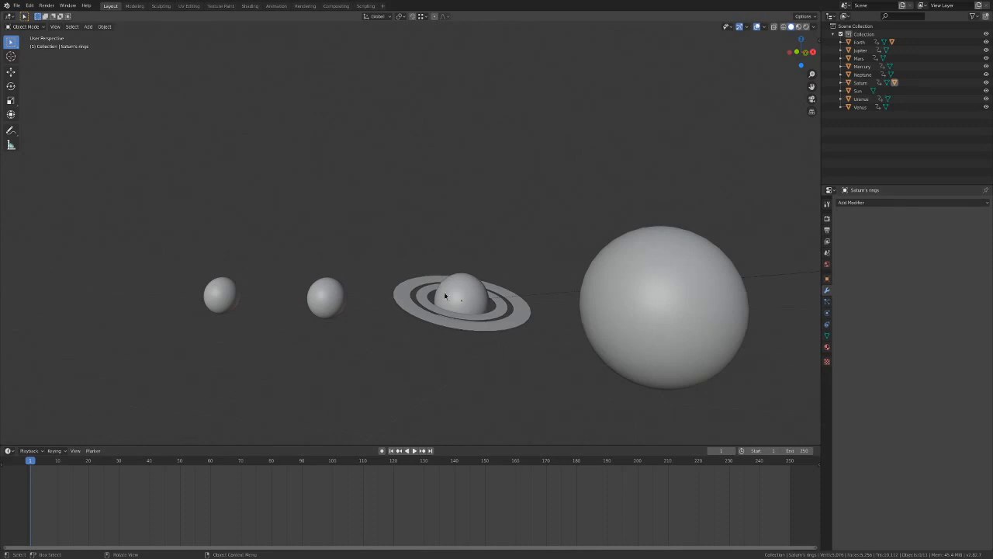
# Select the Sun, enlarge the timeline area and switch that area to the Shader Editor.
pyautogui.moveTo(454, 311); pyautogui.dragTo(480, 344, button='middle')
pyautogui.scroll(-4, 490, 310)
pyautogui.scroll(-2, 601, 314)
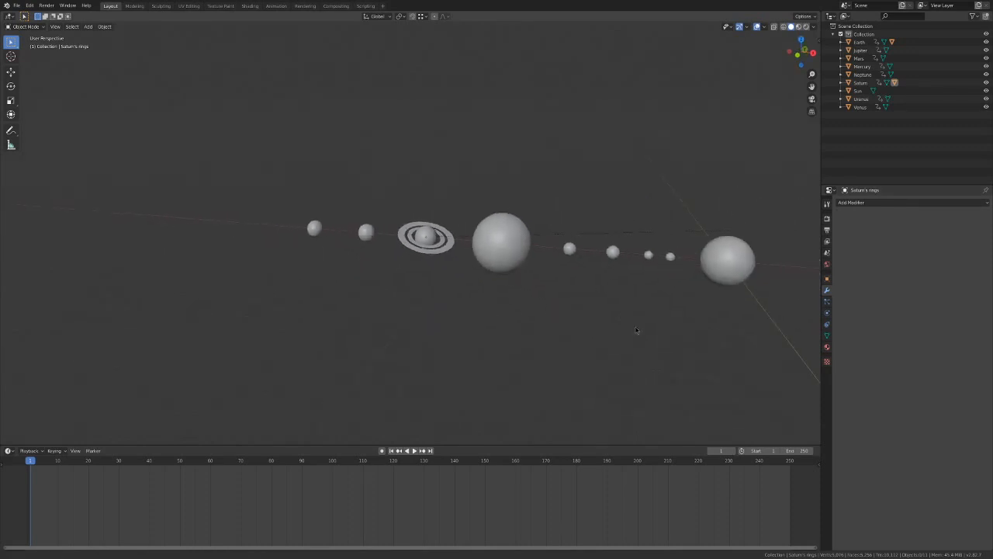
pyautogui.moveTo(636, 330); pyautogui.dragTo(501, 328, button='middle')
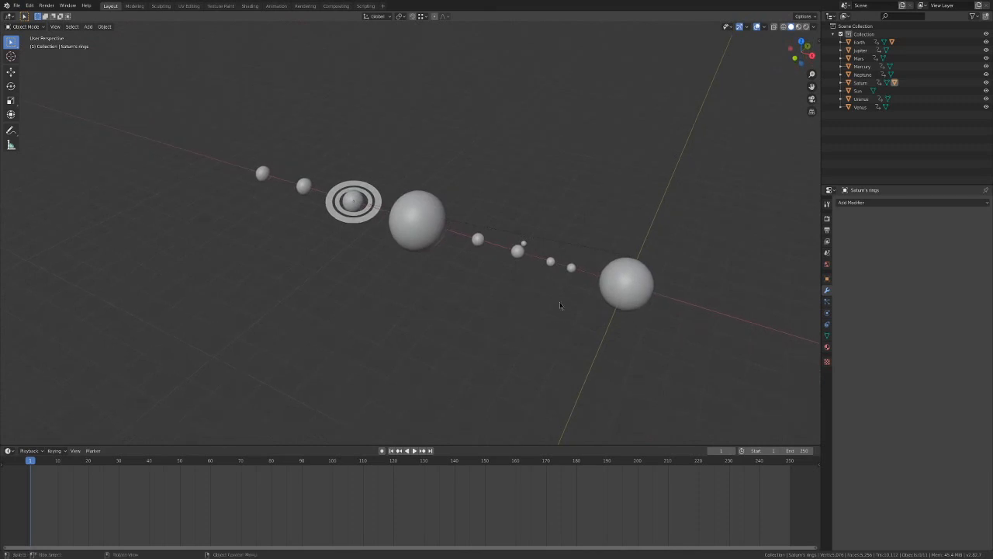
pyautogui.moveTo(559, 304); pyautogui.dragTo(483, 293, button='middle')
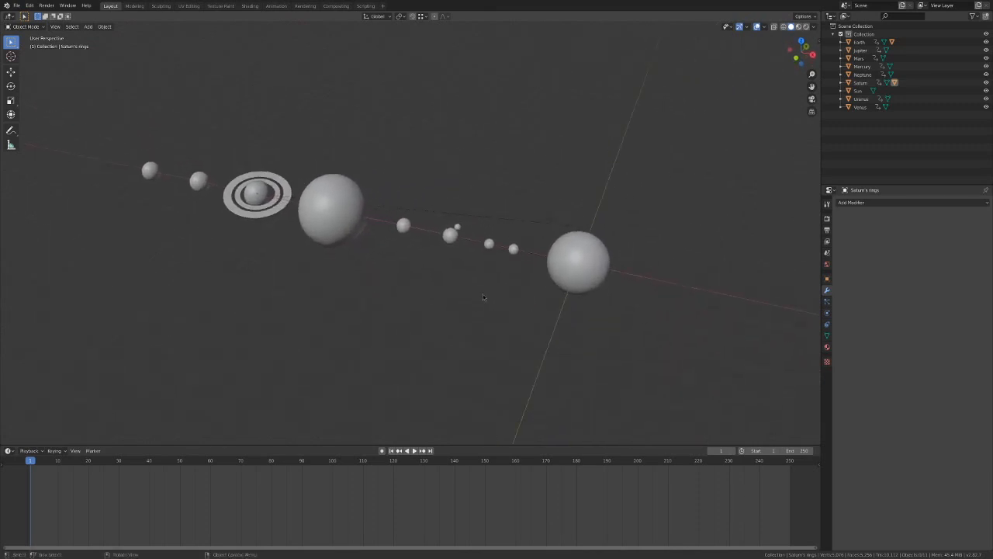
pyautogui.click(582, 287)
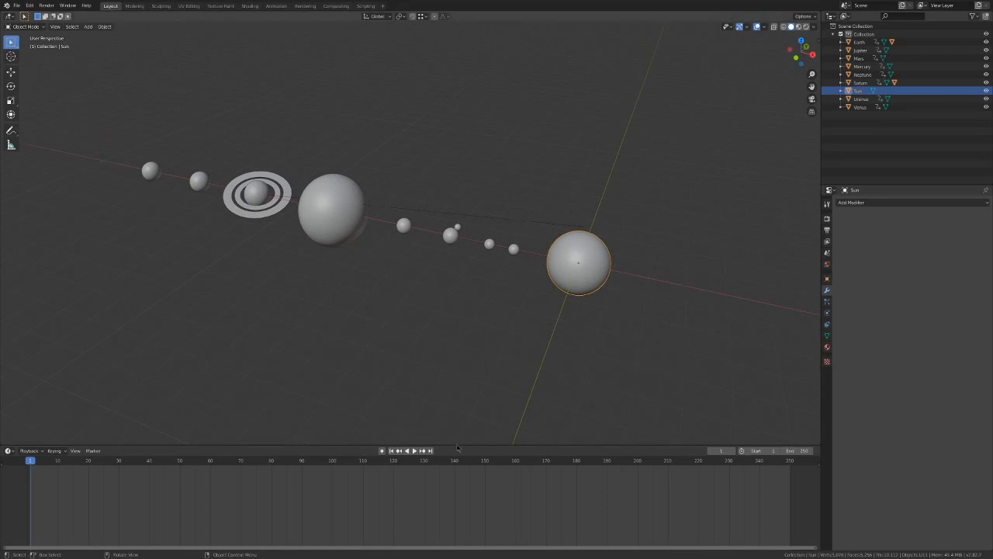
pyautogui.moveTo(458, 448); pyautogui.dragTo(457, 358)
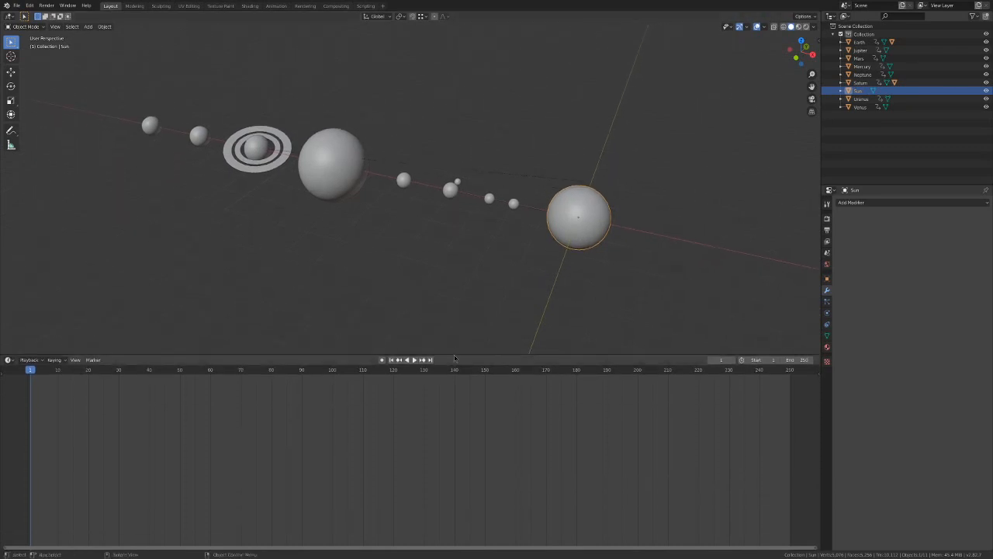
pyautogui.click(9, 360)
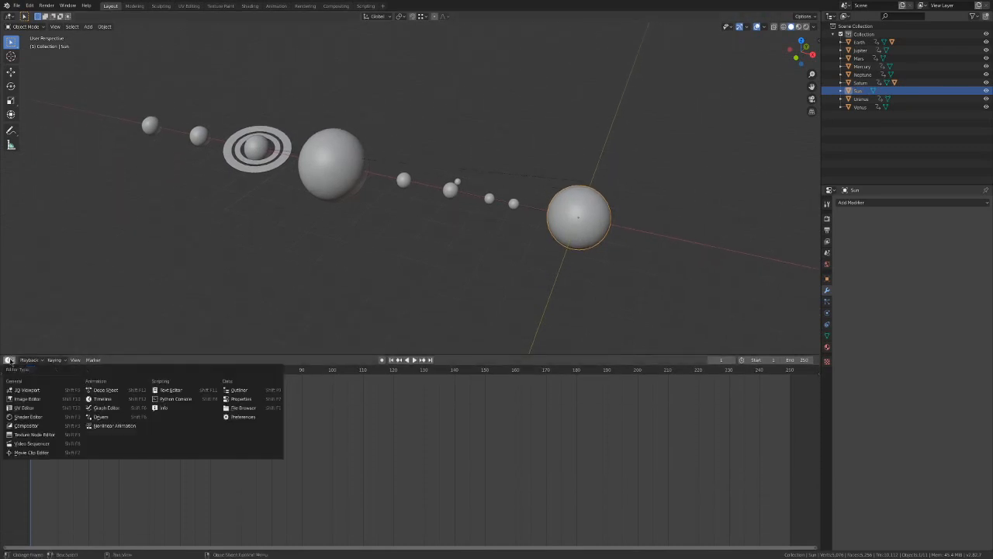
pyautogui.click(28, 416)
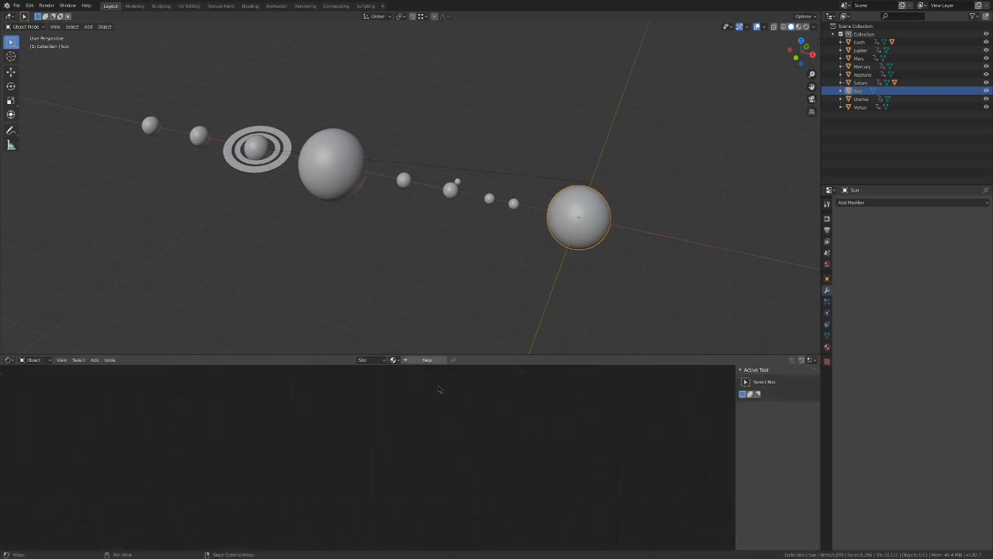
# Create a new material for the Sun and set the 3D viewport to Material Preview shading.
pyautogui.click(427, 360)
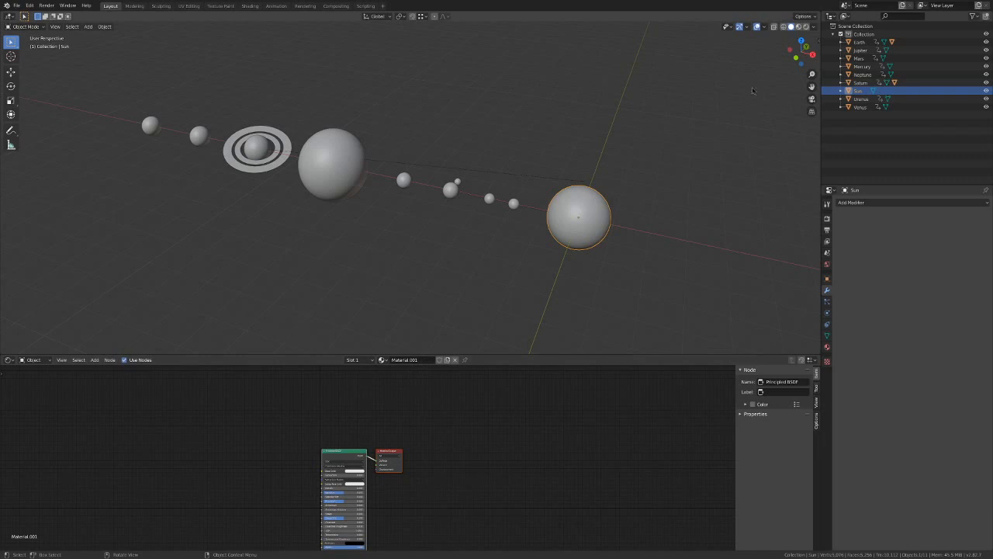
pyautogui.click(798, 27)
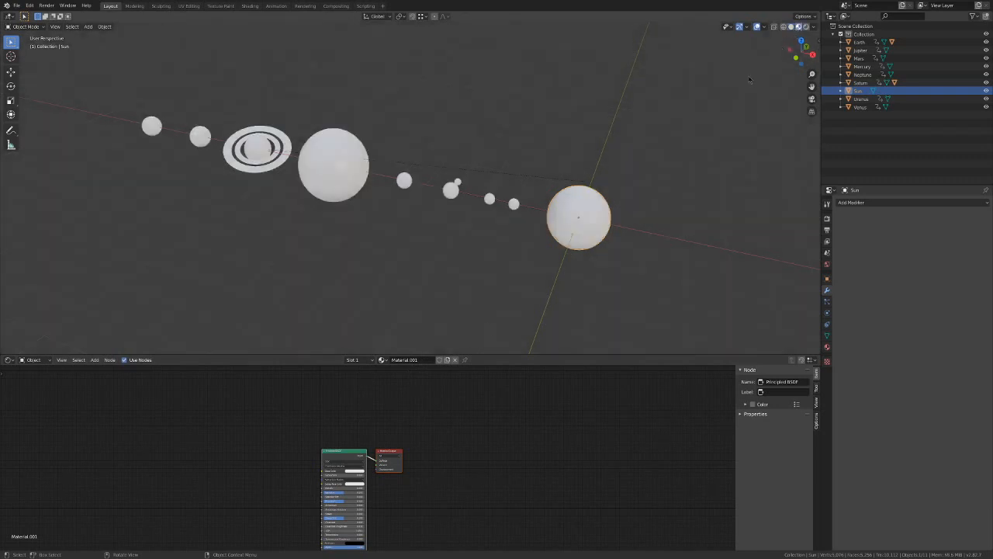
pyautogui.click(503, 308)
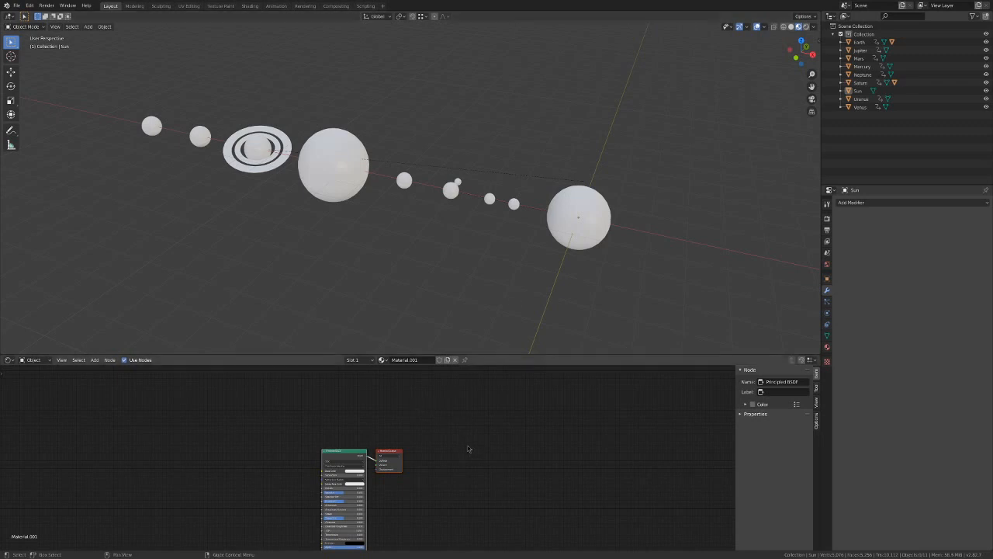
pyautogui.scroll(2, 473, 443)
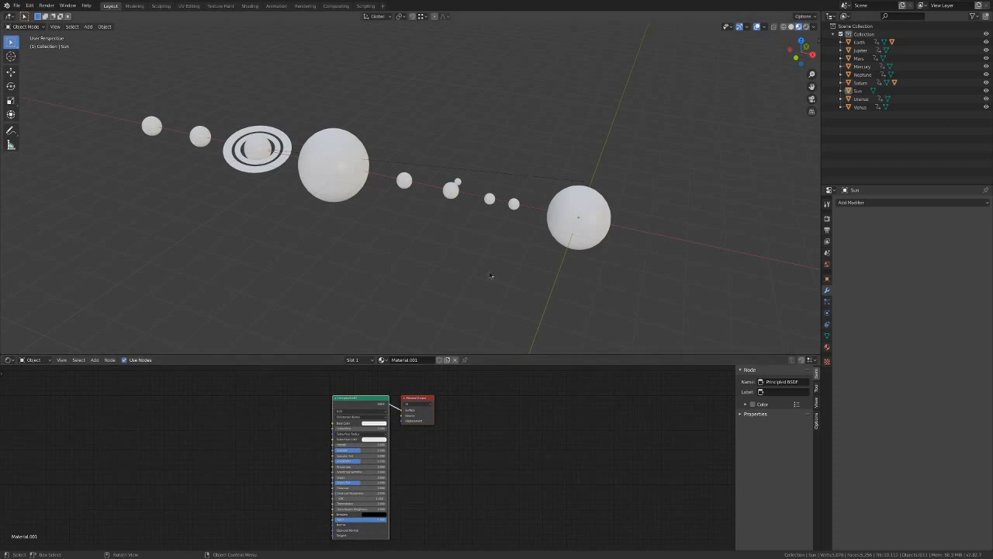
# Select the Sun and rename its new material as Sun.
pyautogui.moveTo(538, 263); pyautogui.dragTo(559, 270, button='middle')
pyautogui.click(559, 271)
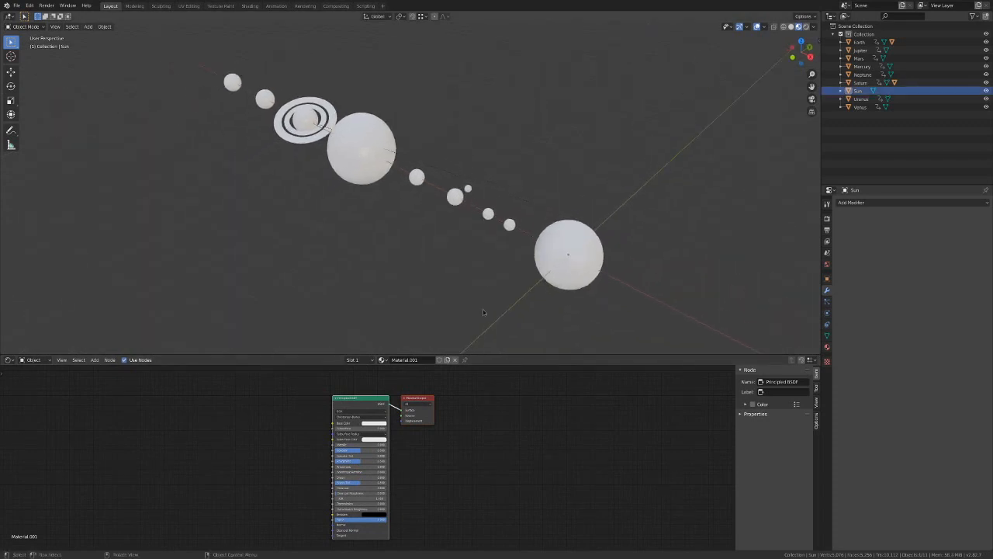
pyautogui.doubleClick(415, 361)
pyautogui.write('S')
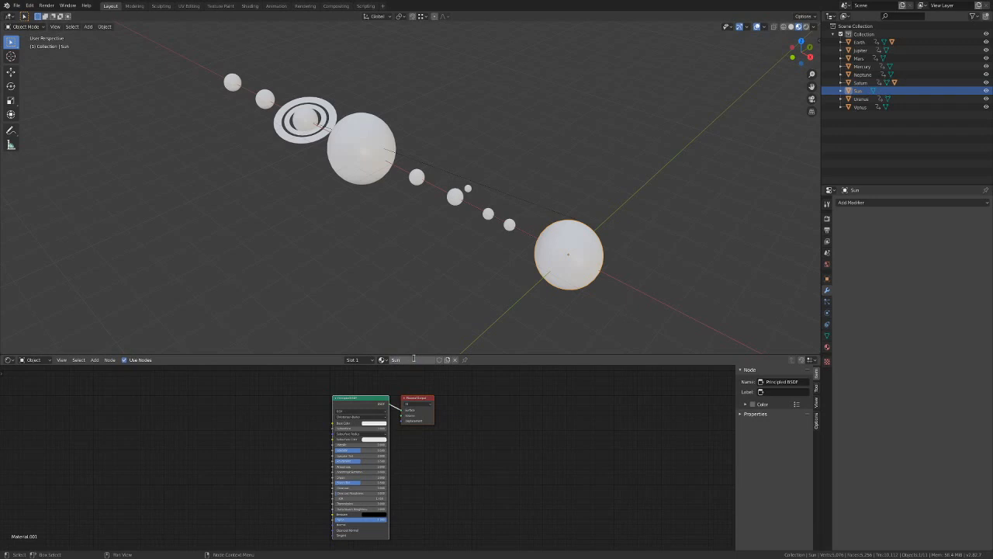
pyautogui.write('un')
pyautogui.press('Return')
pyautogui.scroll(2, 373, 462)
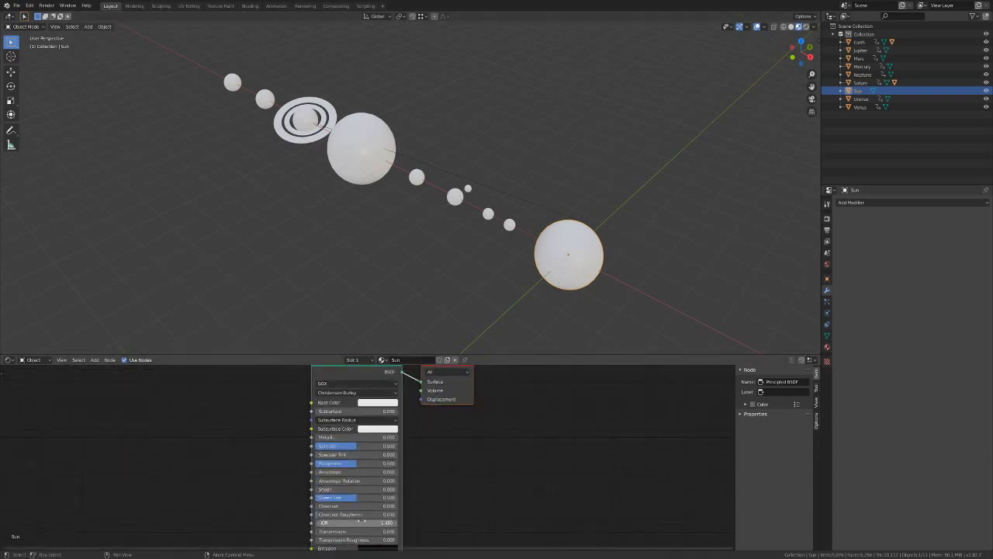
# Display the Sun's material properties and enlarge the Shader Editor area to make the whole shader node easier to reach.
pyautogui.click(827, 347)
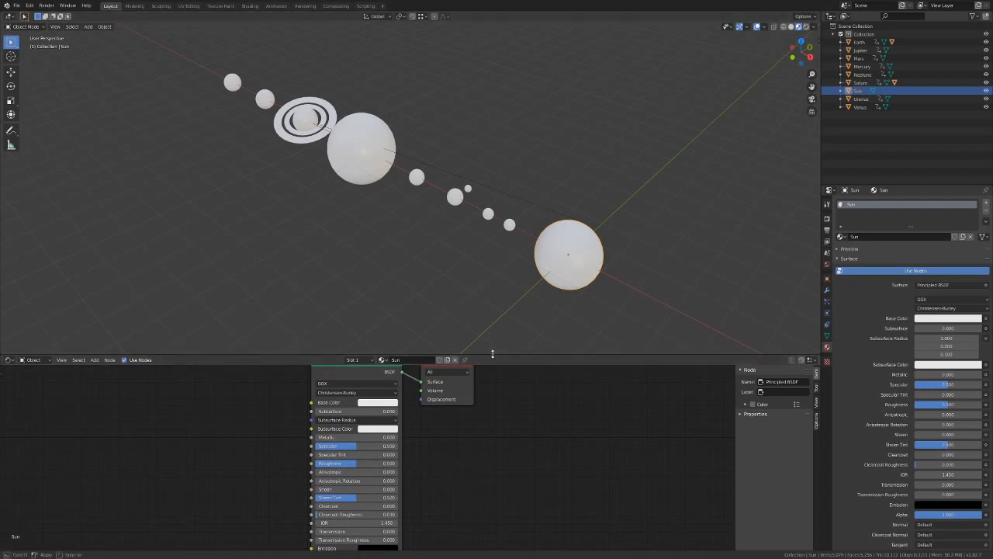
pyautogui.moveTo(493, 359); pyautogui.dragTo(496, 277)
pyautogui.moveTo(519, 336); pyautogui.dragTo(611, 396, button='middle')
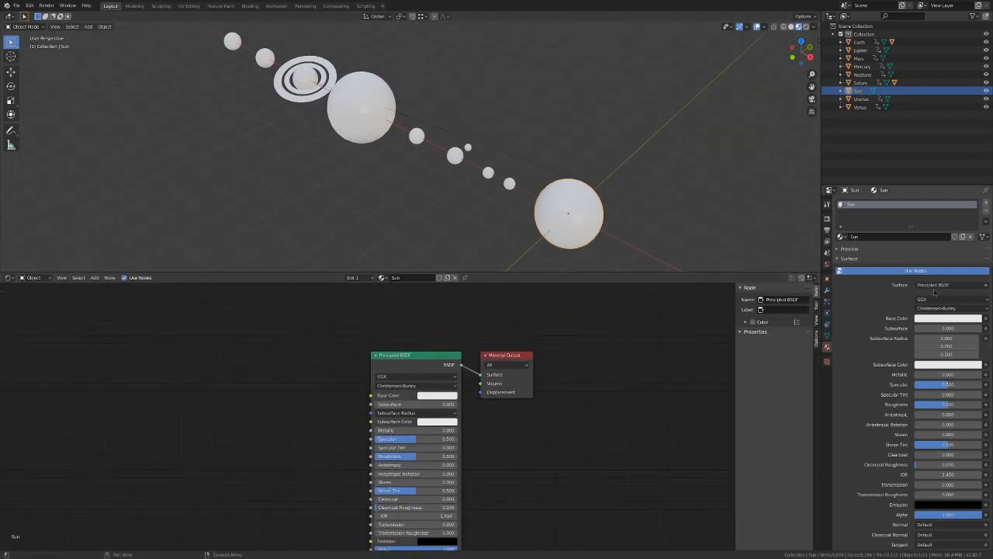
pyautogui.moveTo(487, 217); pyautogui.dragTo(430, 221, button='middle')
# Try a dark yellow emission colour with a value of 0.620 on the Sun's Principled BSDF.
pyautogui.click(428, 396)
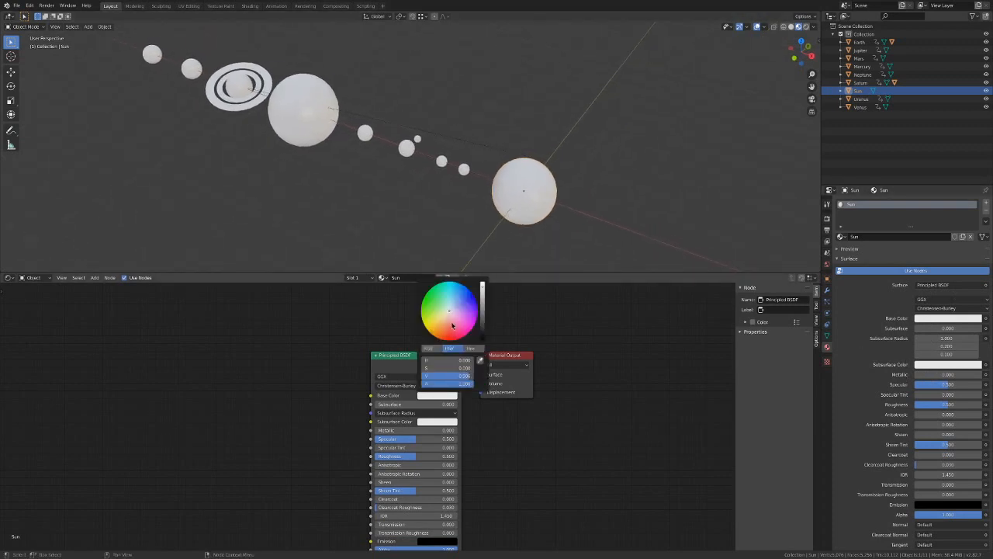
pyautogui.moveTo(510, 503); pyautogui.dragTo(515, 417, button='middle')
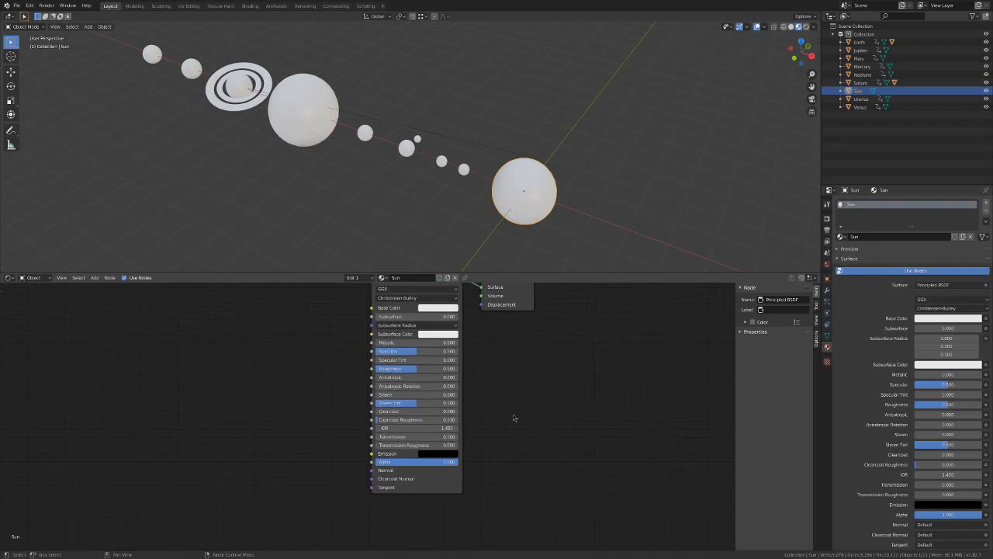
pyautogui.click(439, 454)
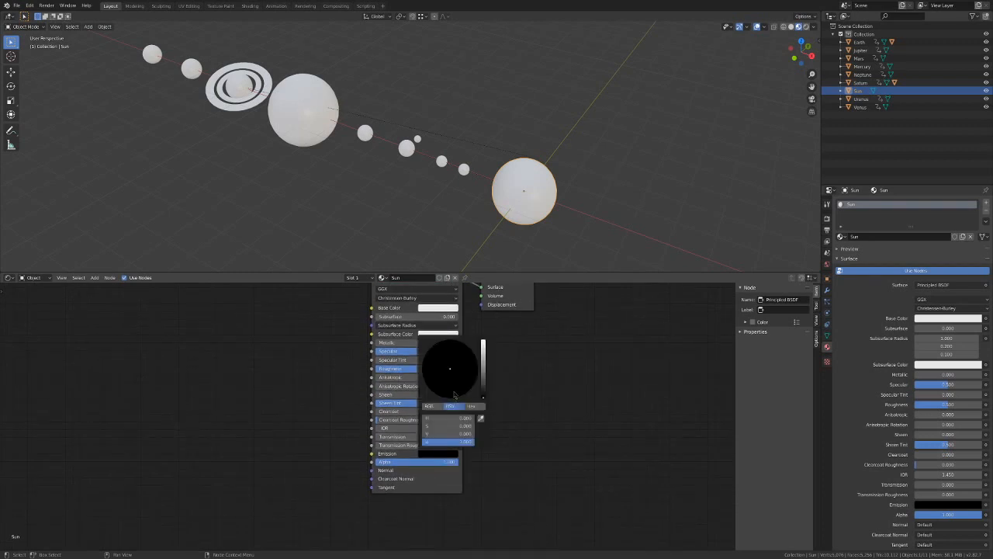
pyautogui.moveTo(482, 375)
pyautogui.mouseDown()
pyautogui.moveTo(482, 364)
pyautogui.moveTo(427, 386)
pyautogui.mouseUp()
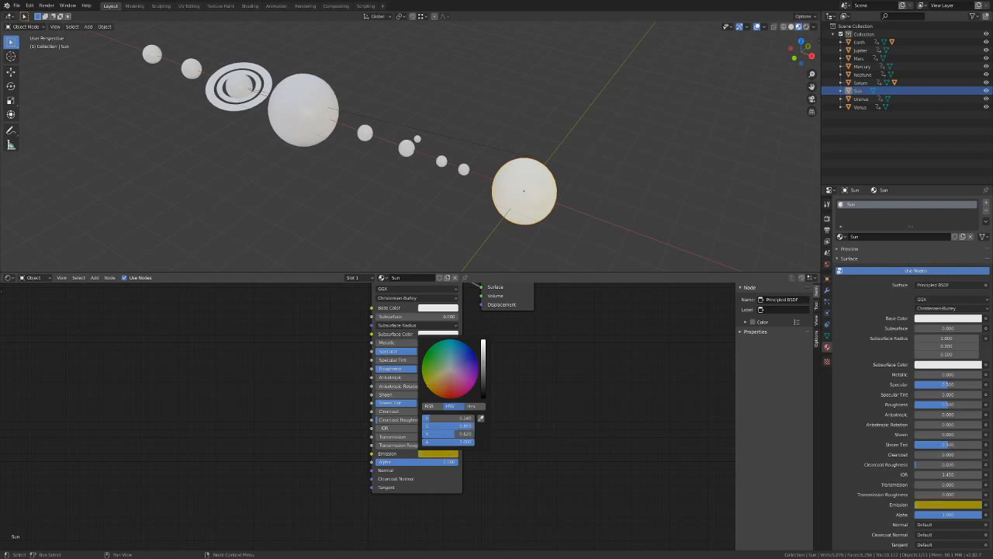
# Set the base colour of the Sun's material to a saturated orange-yellow.
pyautogui.click(441, 310)
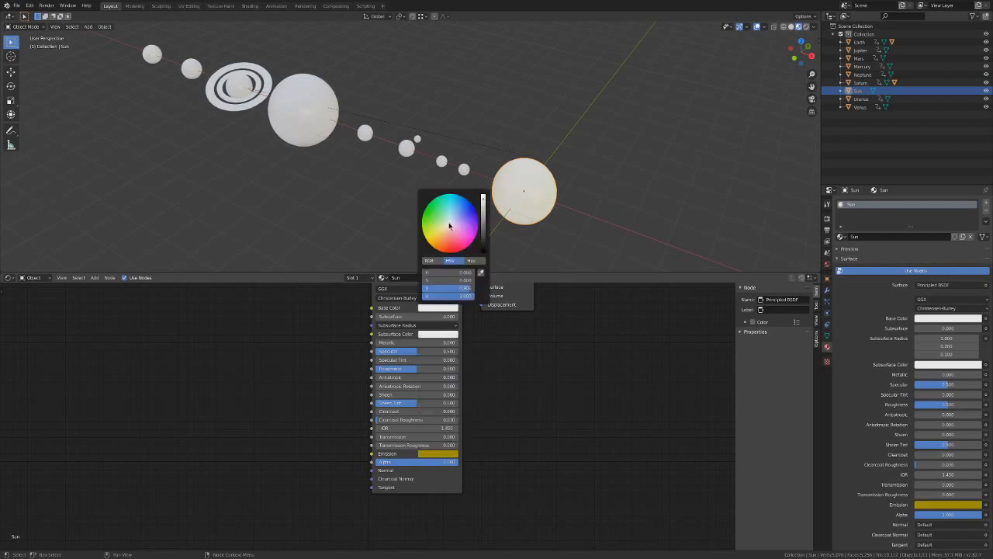
pyautogui.click(434, 233)
pyautogui.moveTo(431, 233); pyautogui.dragTo(430, 241)
pyautogui.click(554, 248)
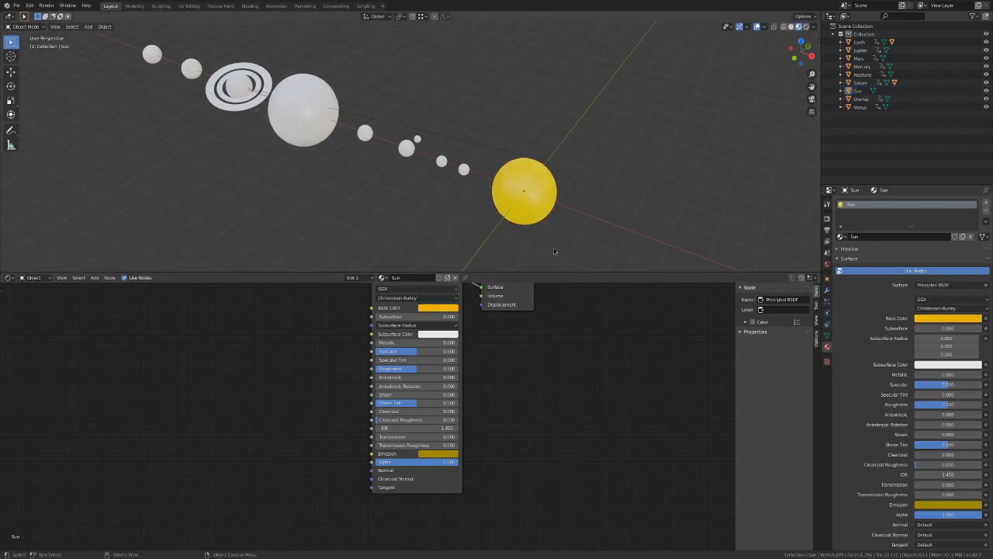
pyautogui.moveTo(553, 249)
pyautogui.mouseDown(button='middle')
pyautogui.moveTo(520, 249)
pyautogui.moveTo(535, 243)
pyautogui.mouseUp(button='middle')
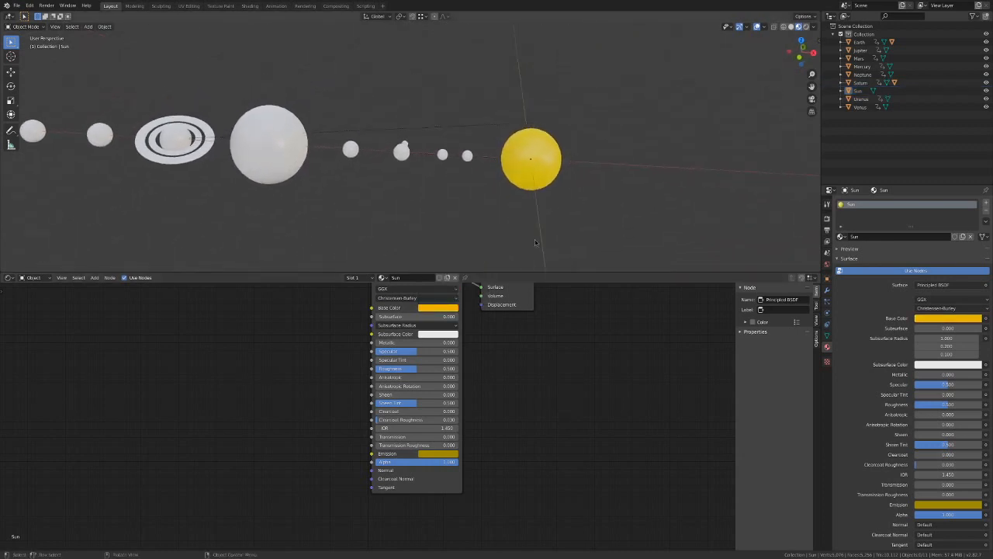
# Raise the brightness value of the Sun's yellow emission colour to 1.000 and inspect the Sun from several angles.
pyautogui.click(437, 455)
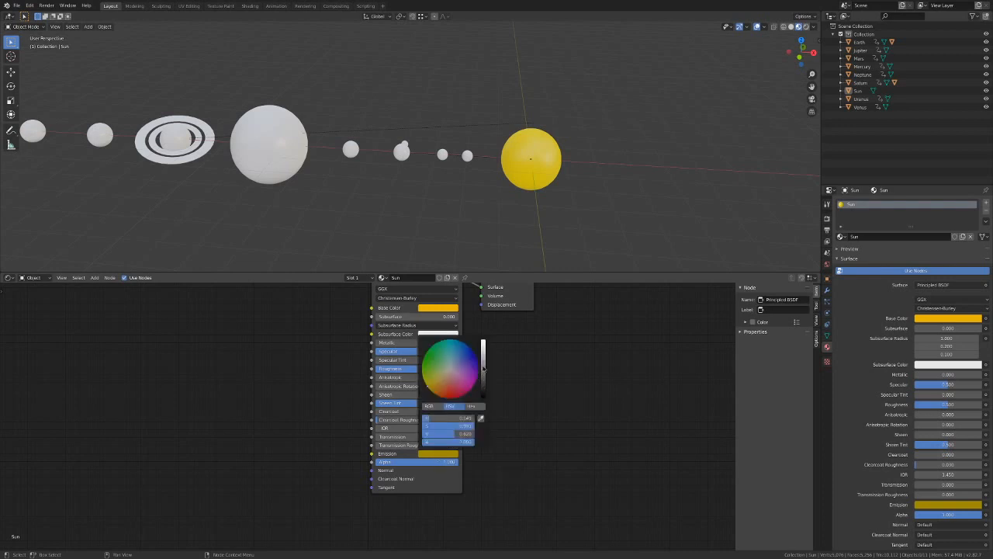
pyautogui.moveTo(483, 368); pyautogui.dragTo(482, 343)
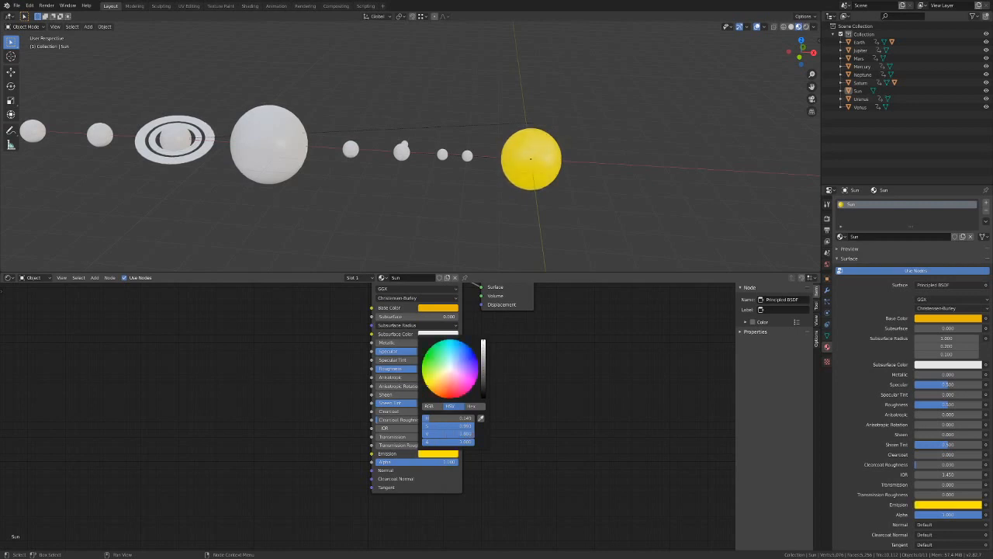
pyautogui.moveTo(617, 202); pyautogui.dragTo(548, 191, button='middle')
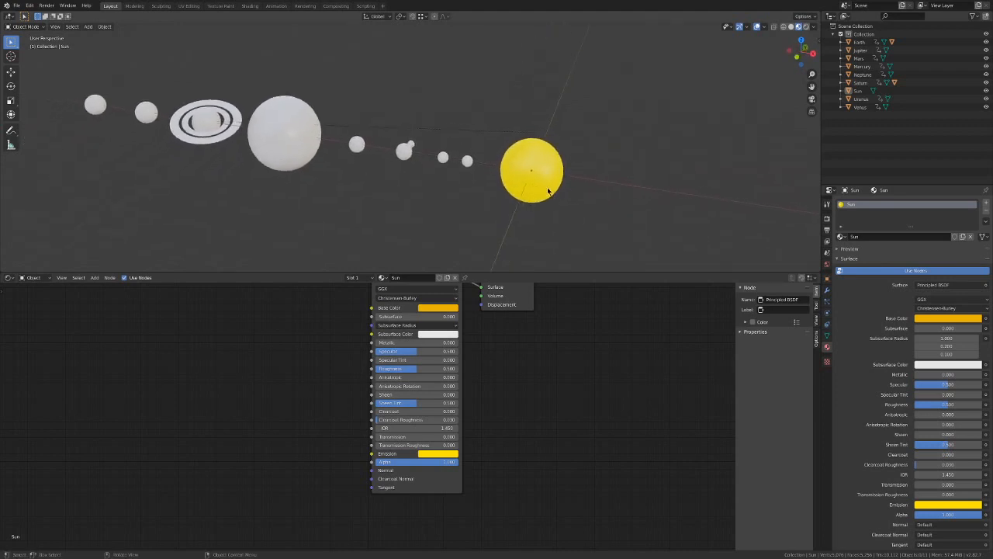
pyautogui.scroll(1, 569, 199)
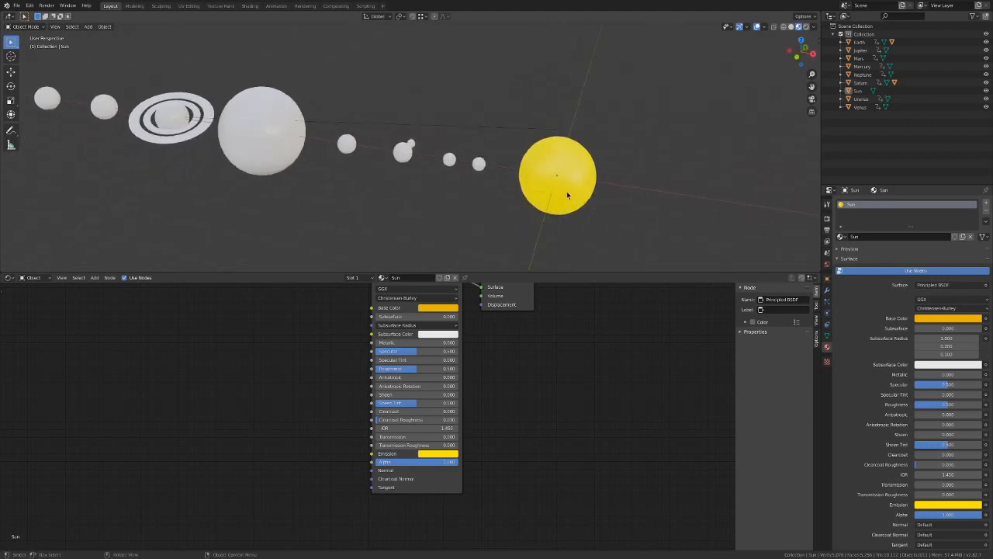
pyautogui.scroll(-1, 567, 196)
pyautogui.moveTo(567, 196); pyautogui.dragTo(524, 210, button='middle')
pyautogui.scroll(2, 546, 160)
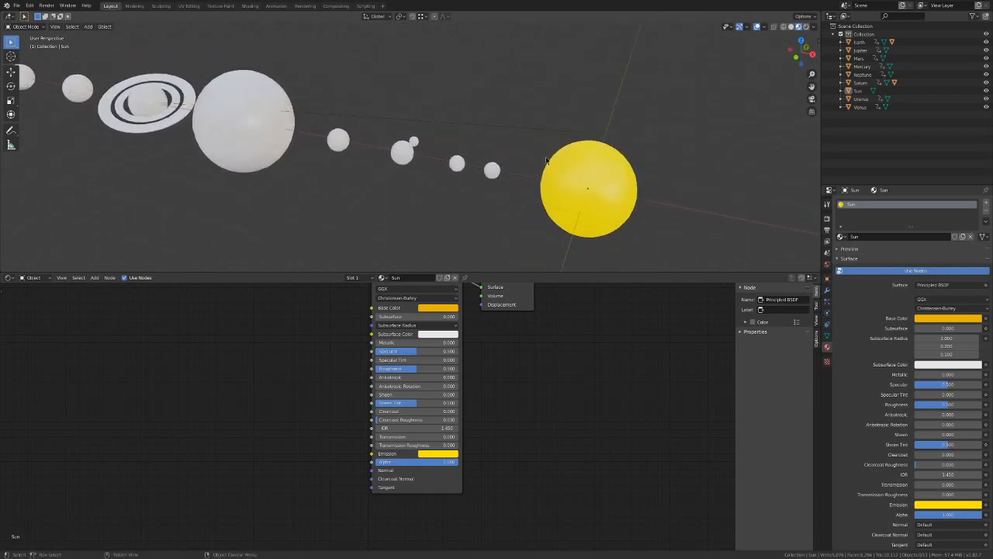
pyautogui.moveTo(589, 193)
pyautogui.mouseDown(button='middle')
pyautogui.moveTo(610, 195)
pyautogui.moveTo(578, 195)
pyautogui.mouseUp(button='middle')
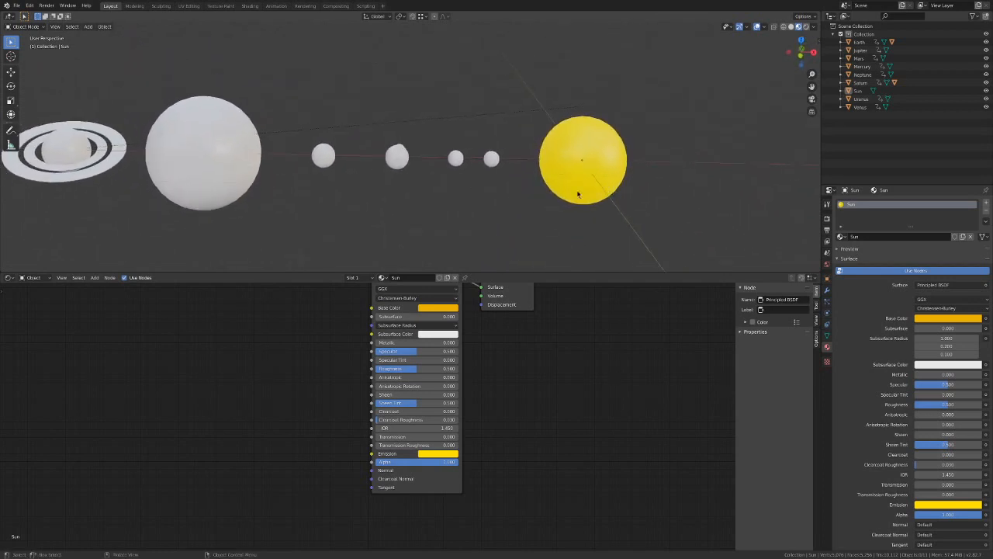
# Lower the Sun's emission colour to black and check how the Sun looks without emission.
pyautogui.click(447, 454)
pyautogui.moveTo(486, 382); pyautogui.dragTo(483, 397)
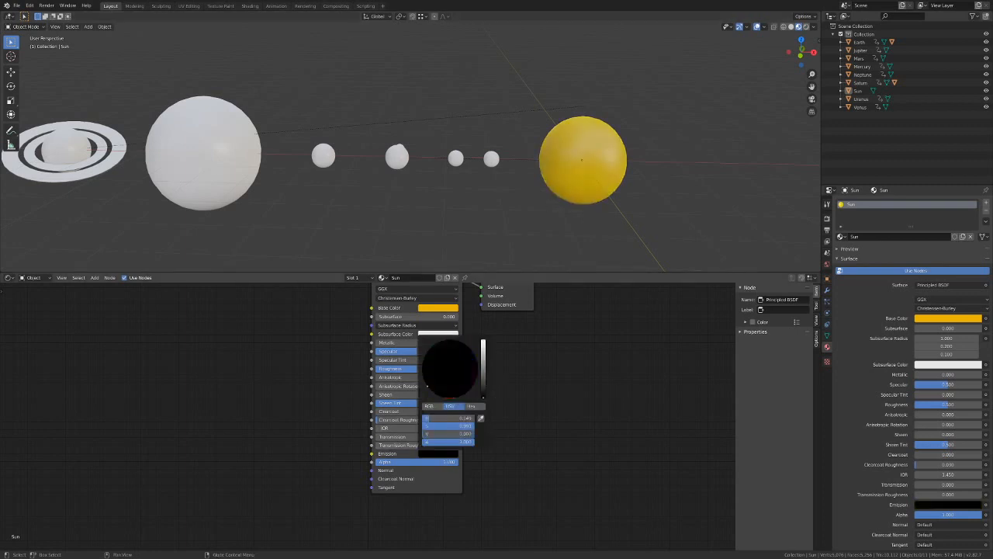
pyautogui.moveTo(620, 182)
pyautogui.mouseDown(button='middle')
pyautogui.moveTo(565, 175)
pyautogui.moveTo(545, 202)
pyautogui.moveTo(621, 192)
pyautogui.mouseUp(button='middle')
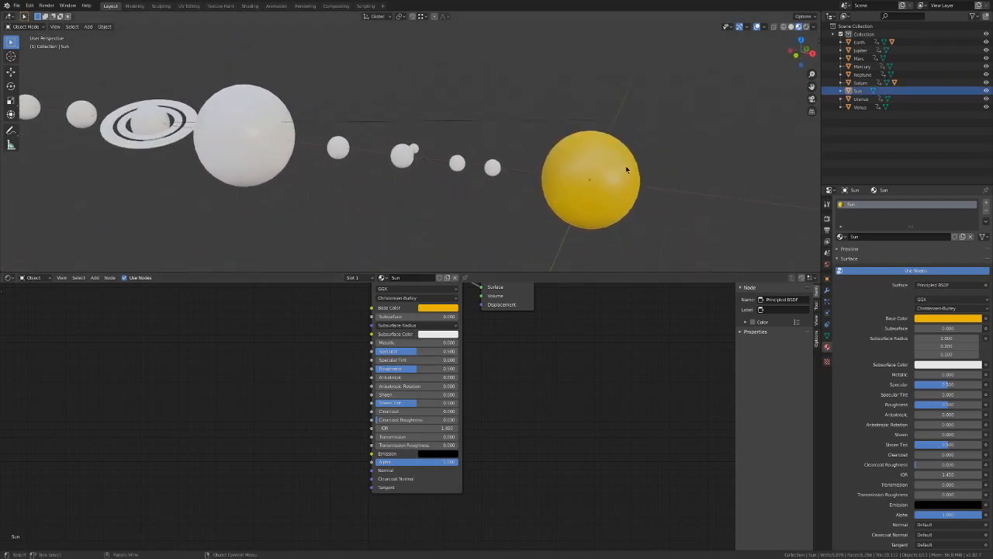
pyautogui.moveTo(629, 204); pyautogui.dragTo(649, 208, button='middle')
# Try rotating the viewport's preview environment lighting and reset its rotation to 0°.
pyautogui.click(813, 27)
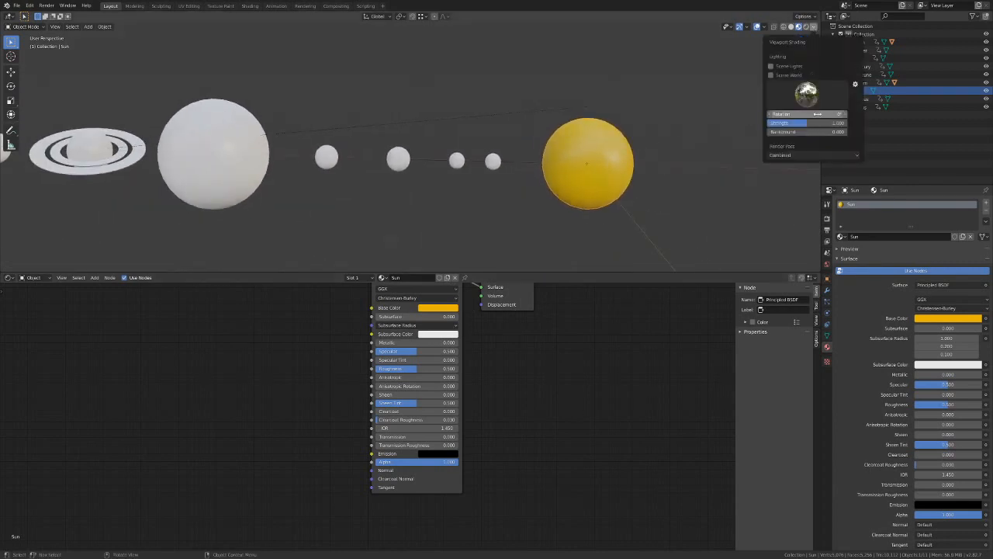
pyautogui.moveTo(793, 114)
pyautogui.mouseDown()
pyautogui.moveTo(768, 115)
pyautogui.moveTo(801, 115)
pyautogui.mouseUp()
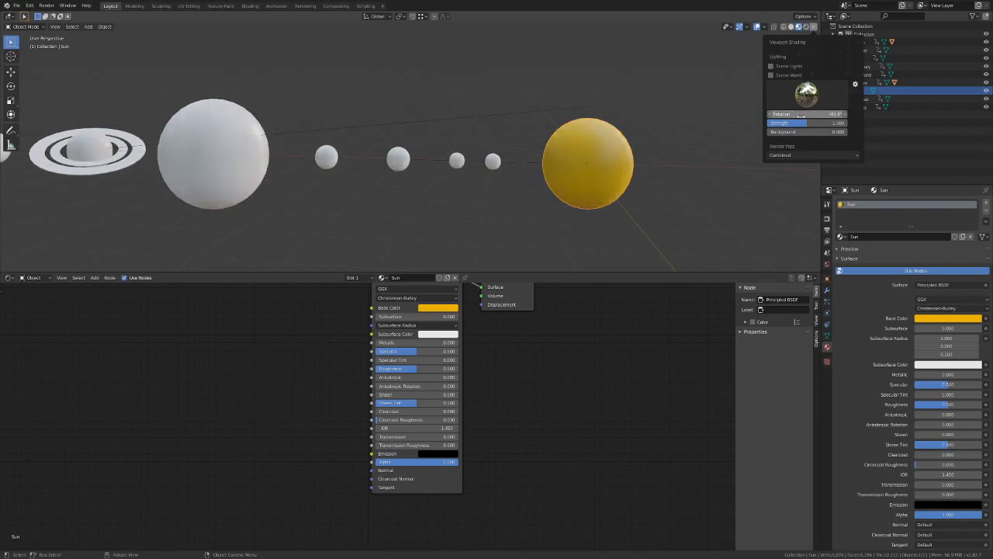
pyautogui.click(827, 114)
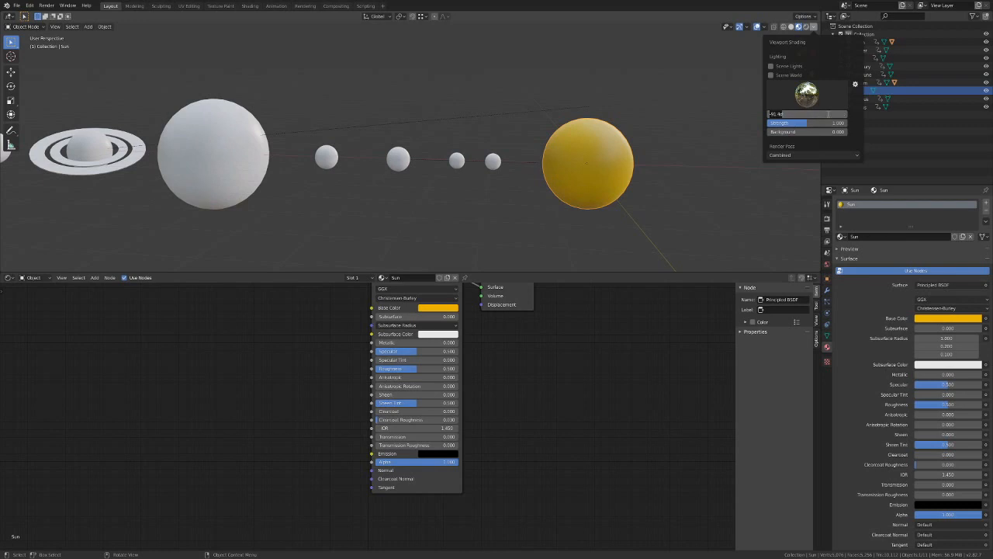
pyautogui.write('0')
pyautogui.press('Return')
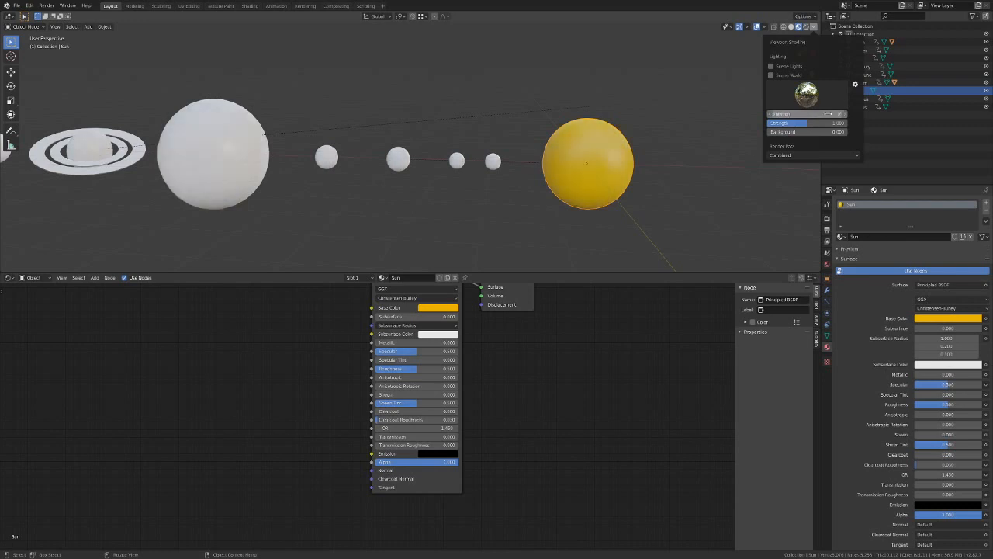
# Set the Sun's emission colour to bright yellow at full brightness.
pyautogui.click(438, 453)
pyautogui.moveTo(484, 380); pyautogui.dragTo(483, 340)
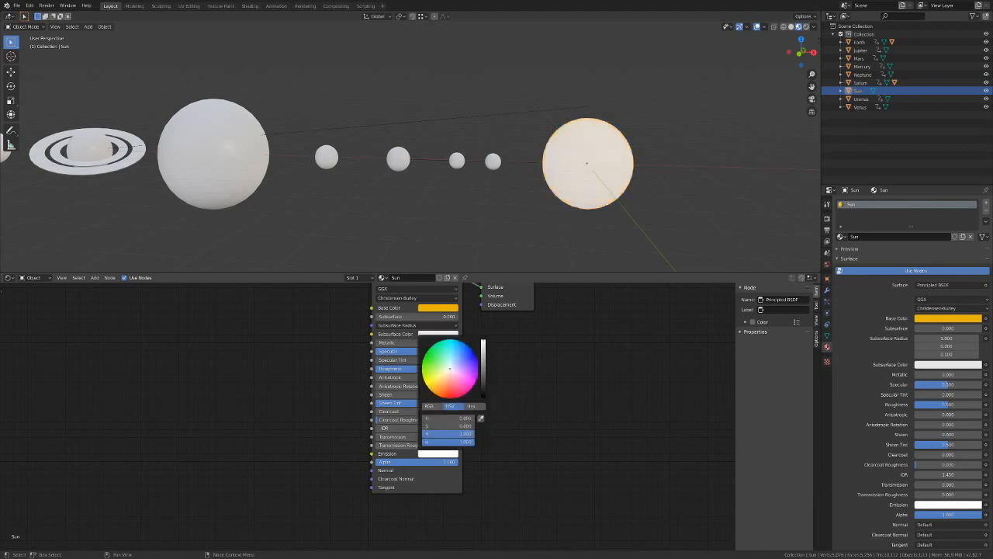
pyautogui.moveTo(457, 376); pyautogui.dragTo(429, 381)
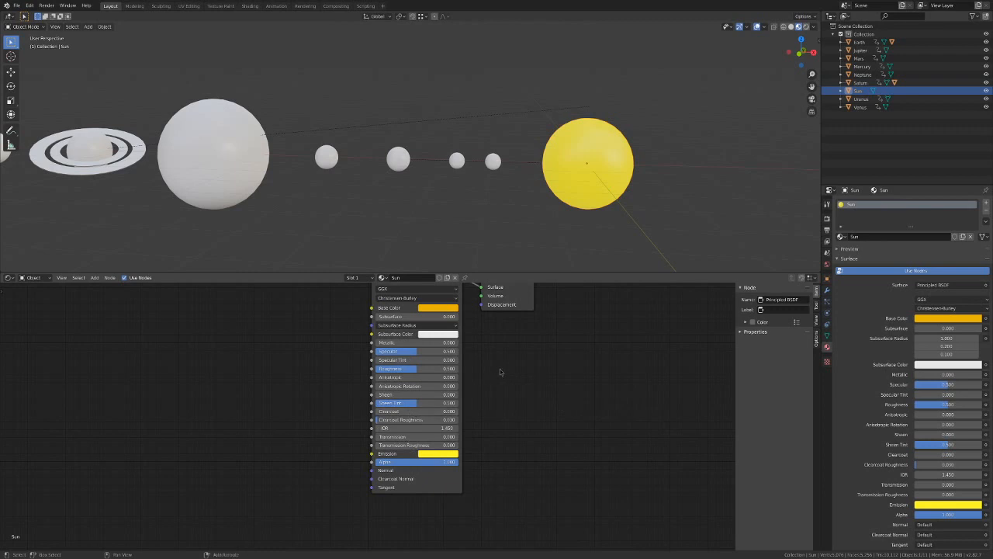
# Set the Sun material's roughness to 1.000 and move the Material Output node farther from the Principled BSDF node.
pyautogui.moveTo(500, 372); pyautogui.dragTo(499, 405, button='middle')
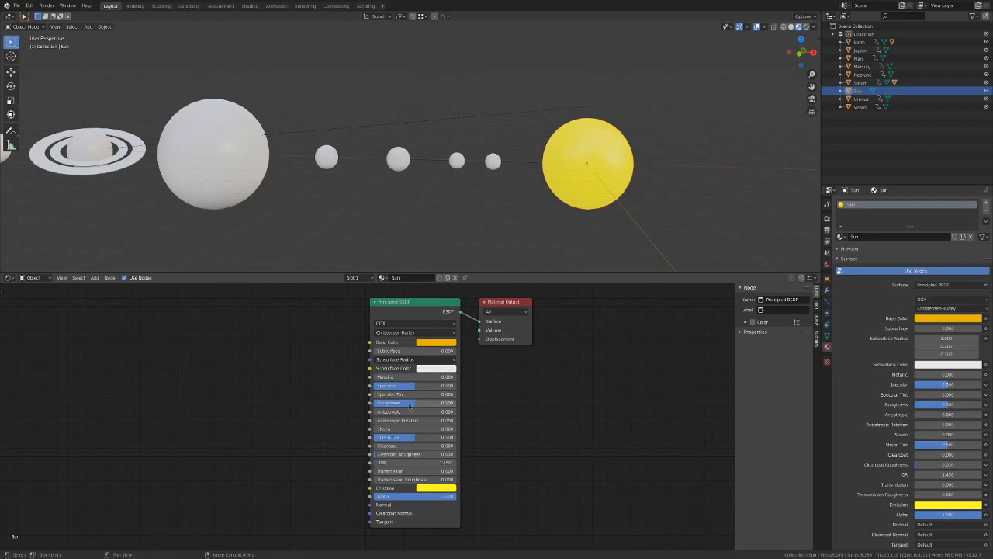
pyautogui.moveTo(411, 403); pyautogui.dragTo(373, 403)
pyautogui.moveTo(590, 151)
pyautogui.mouseDown(button='middle')
pyautogui.moveTo(577, 160)
pyautogui.moveTo(594, 155)
pyautogui.mouseUp(button='middle')
pyautogui.moveTo(391, 403); pyautogui.dragTo(454, 404)
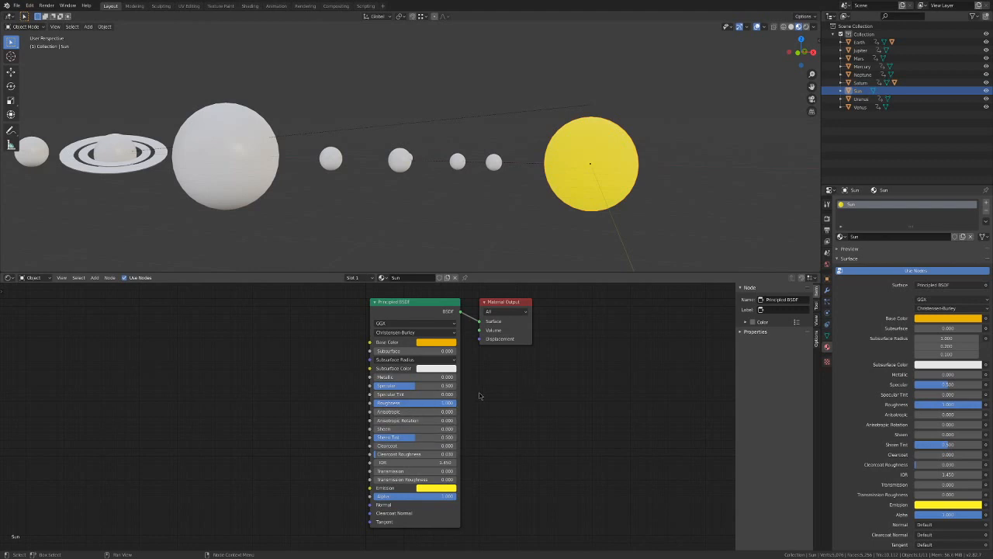
pyautogui.moveTo(519, 394); pyautogui.dragTo(509, 413, button='middle')
pyautogui.moveTo(499, 326); pyautogui.dragTo(522, 318)
# Select Mercury, the small planet nearest the Sun, and give it a new material named Mercury.
pyautogui.moveTo(606, 152); pyautogui.dragTo(497, 166, button='middle')
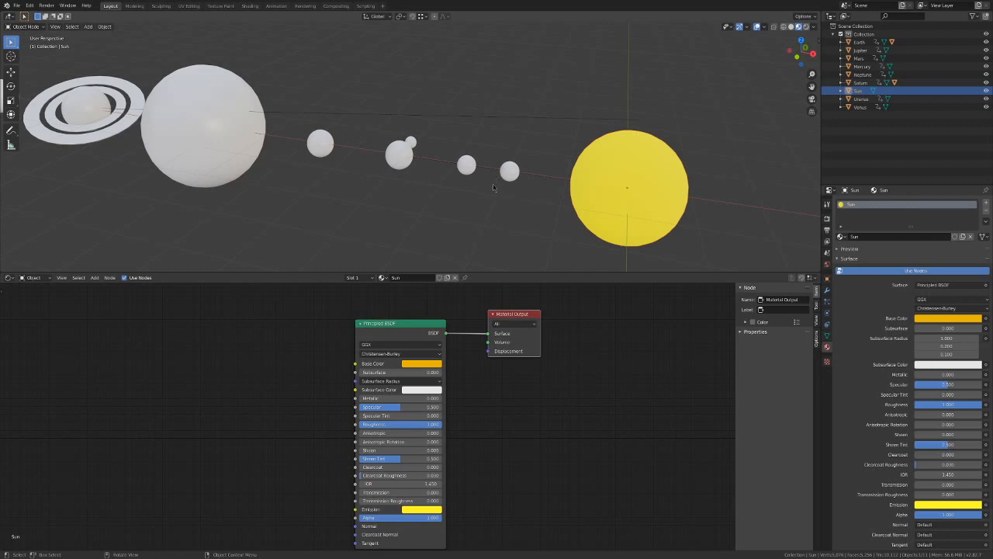
pyautogui.scroll(1, 529, 166)
pyautogui.click(531, 183)
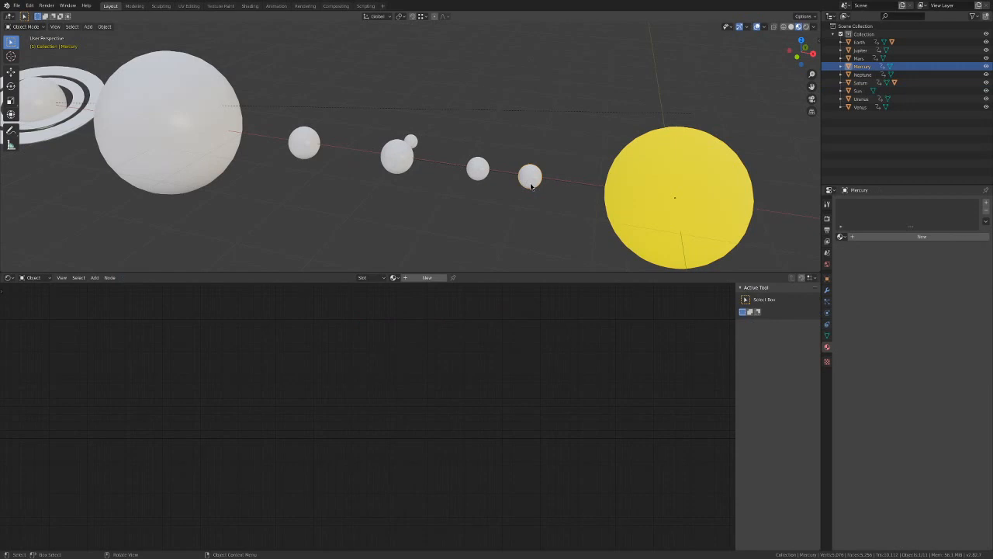
pyautogui.click(425, 277)
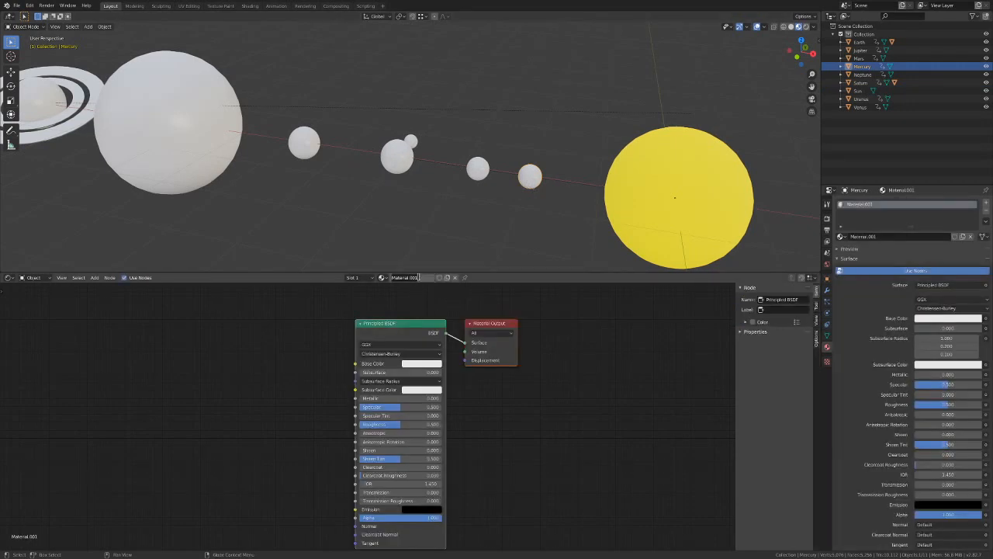
pyautogui.write('Mercur')
pyautogui.press('Return')
# Examine Mercury's surface up close in the 3D viewport.
pyautogui.moveTo(551, 166); pyautogui.dragTo(476, 141, button='middle')
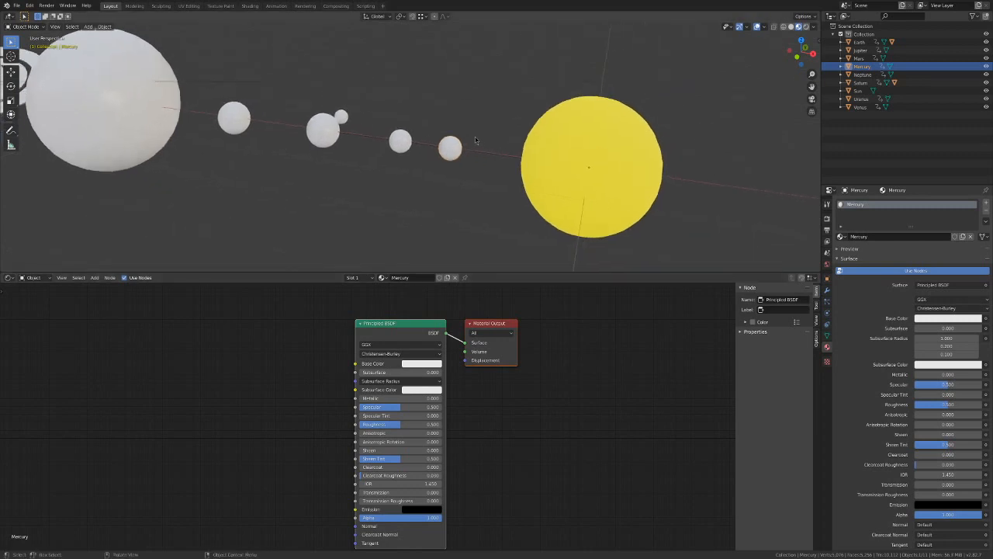
pyautogui.scroll(7, 479, 142)
pyautogui.keyDown('shift'); pyautogui.moveTo(571, 161); pyautogui.dragTo(452, 148, button='middle'); pyautogui.keyUp('shift')
pyautogui.scroll(1, 454, 150)
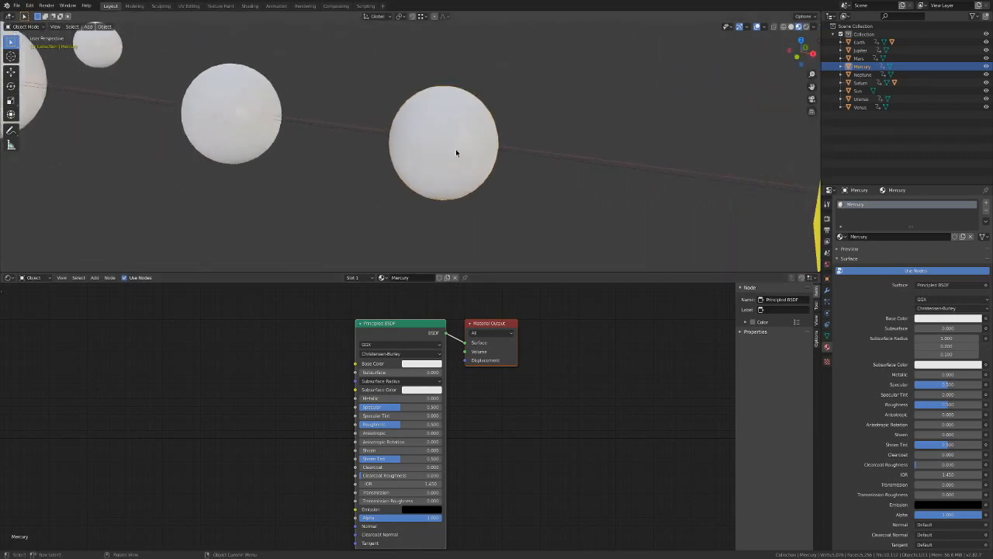
pyautogui.scroll(-4, 451, 151)
pyautogui.scroll(2, 451, 153)
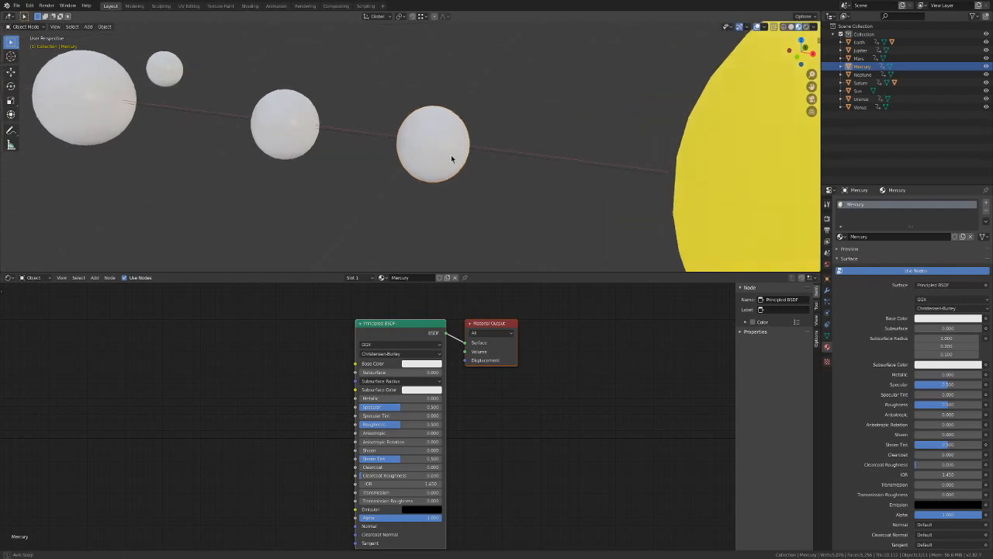
pyautogui.moveTo(451, 156); pyautogui.dragTo(457, 150, button='middle')
pyautogui.keyDown('shift'); pyautogui.moveTo(523, 177); pyautogui.dragTo(504, 177, button='middle'); pyautogui.keyUp('shift')
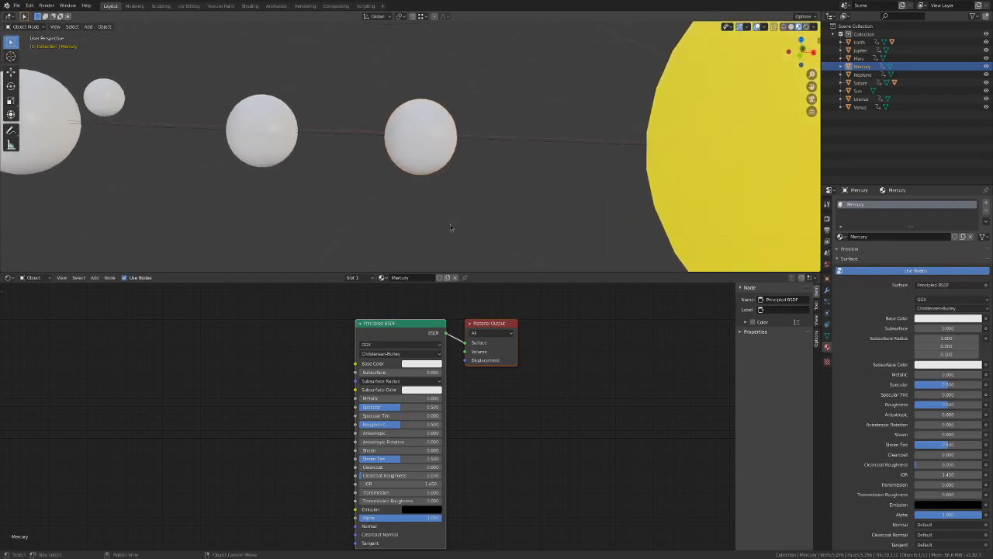
# Set Mercury's Base Color to a dark orange-brown and raise its roughness to 0.791.
pyautogui.click(438, 365)
pyautogui.moveTo(443, 287); pyautogui.dragTo(424, 298)
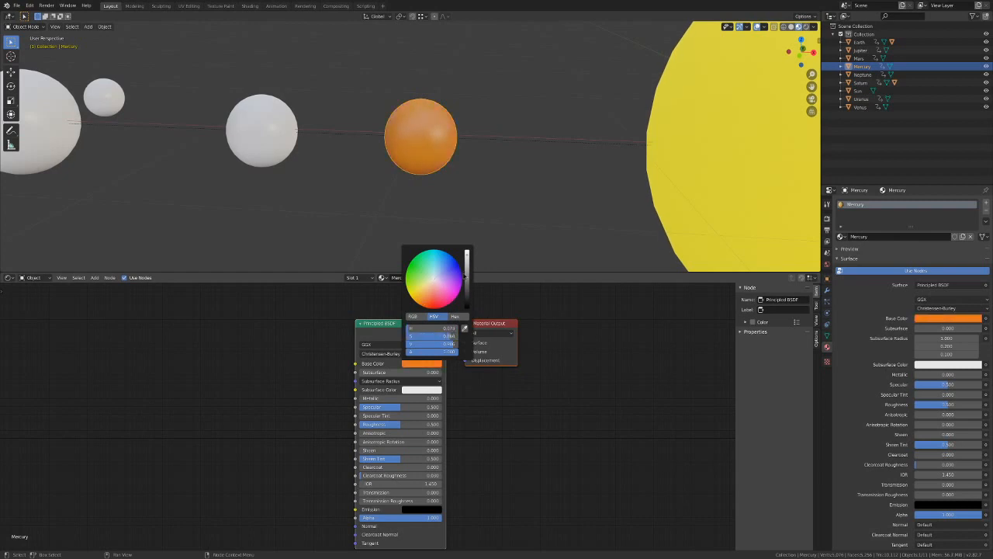
pyautogui.click(467, 285)
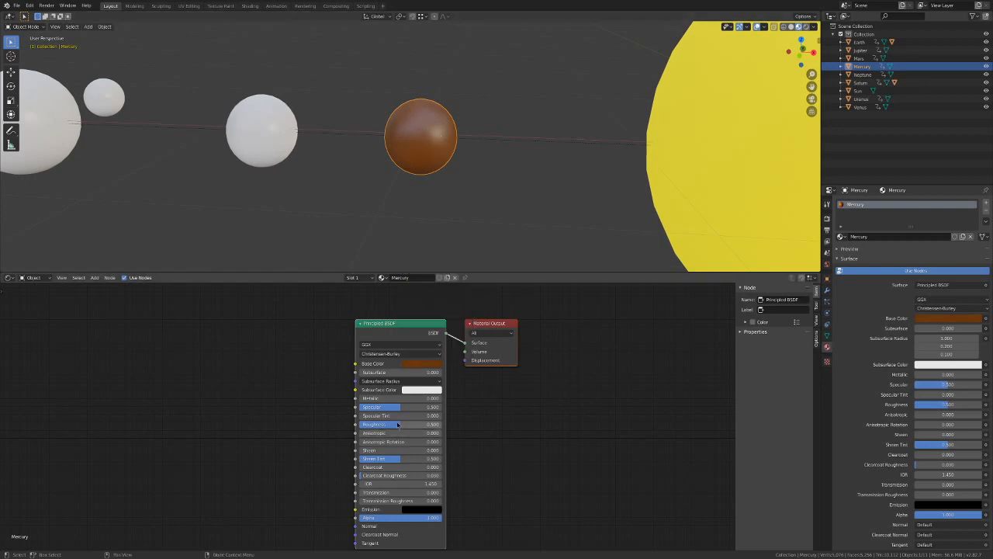
pyautogui.moveTo(401, 426); pyautogui.dragTo(427, 426)
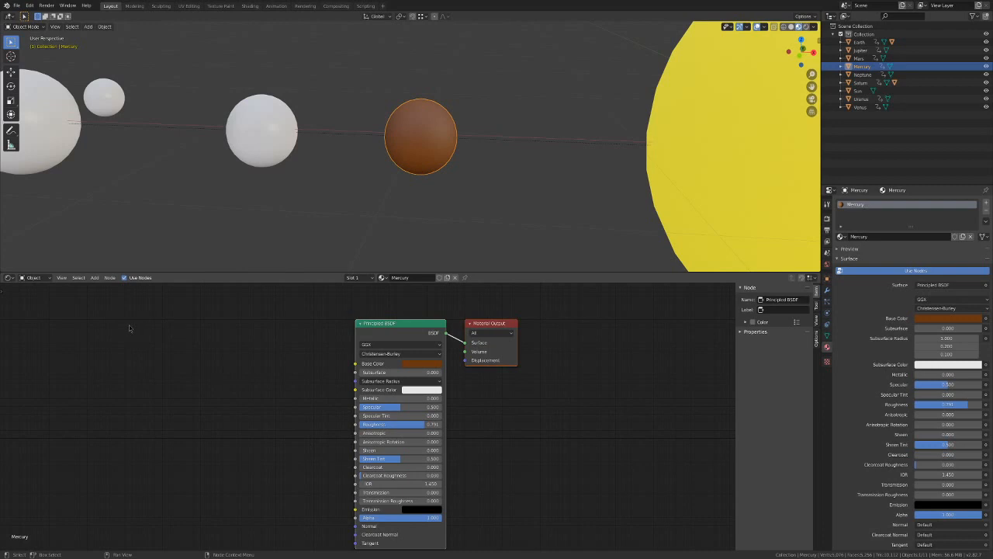
# Add a Noise Texture node to the Mercury material, placed ahead of the Principled BSDF node.
pyautogui.click(94, 277)
pyautogui.moveTo(110, 302)
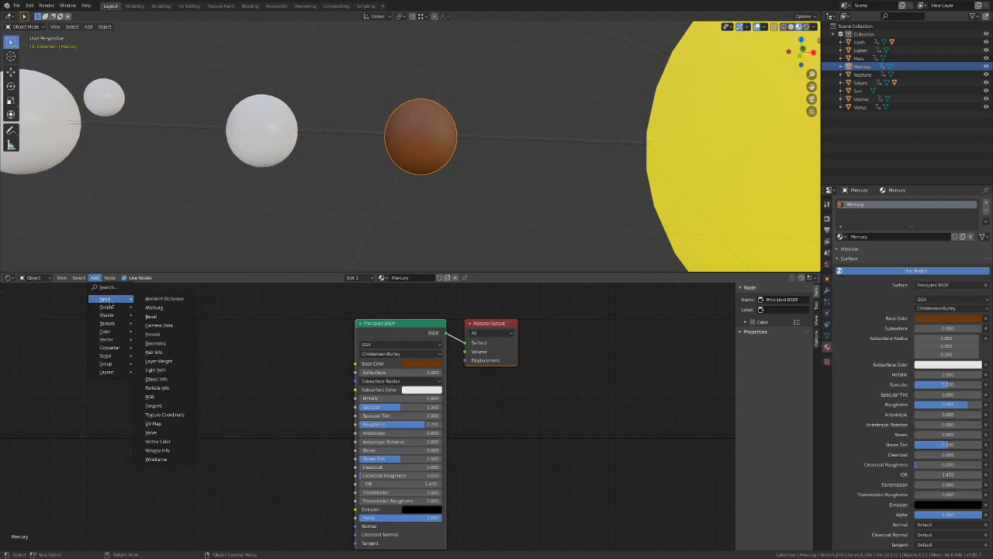
pyautogui.moveTo(112, 323)
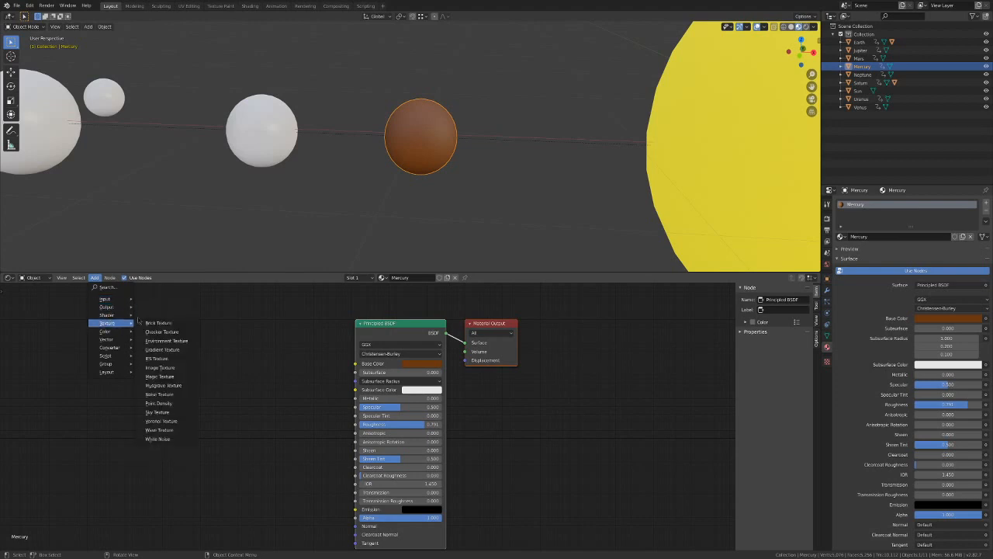
pyautogui.click(159, 394)
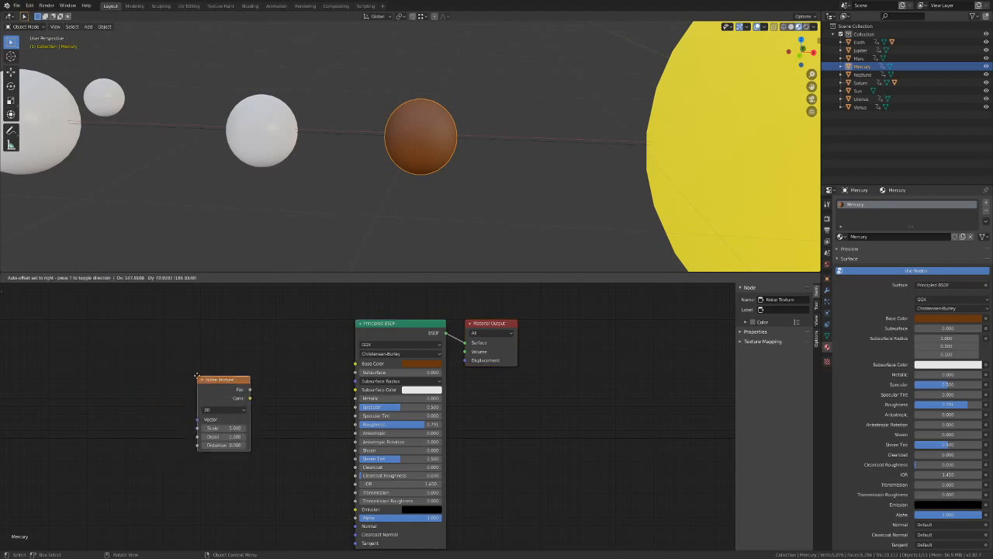
pyautogui.click(197, 375)
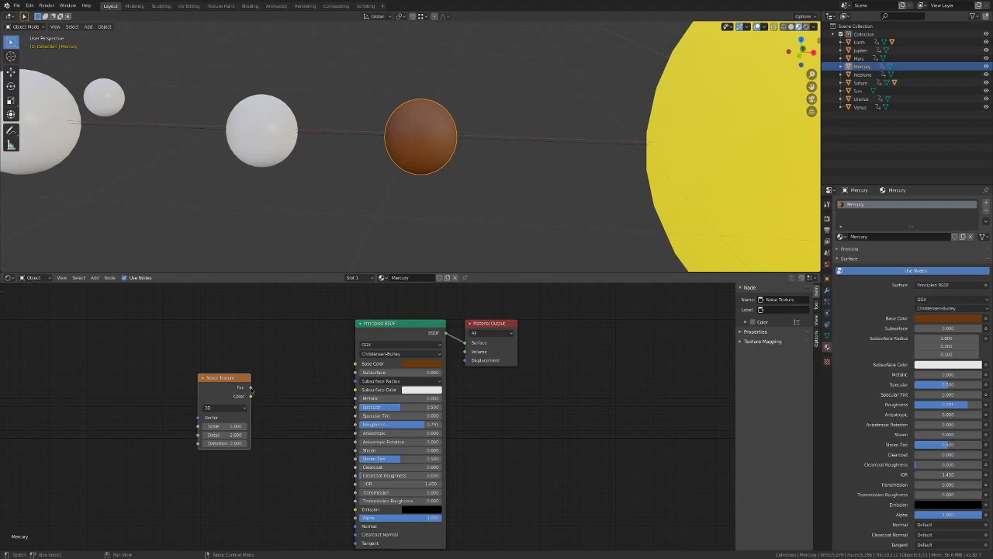
# Try driving Mercury's Base Color directly from the Noise Texture's Fac output.
pyautogui.moveTo(251, 388); pyautogui.dragTo(359, 368)
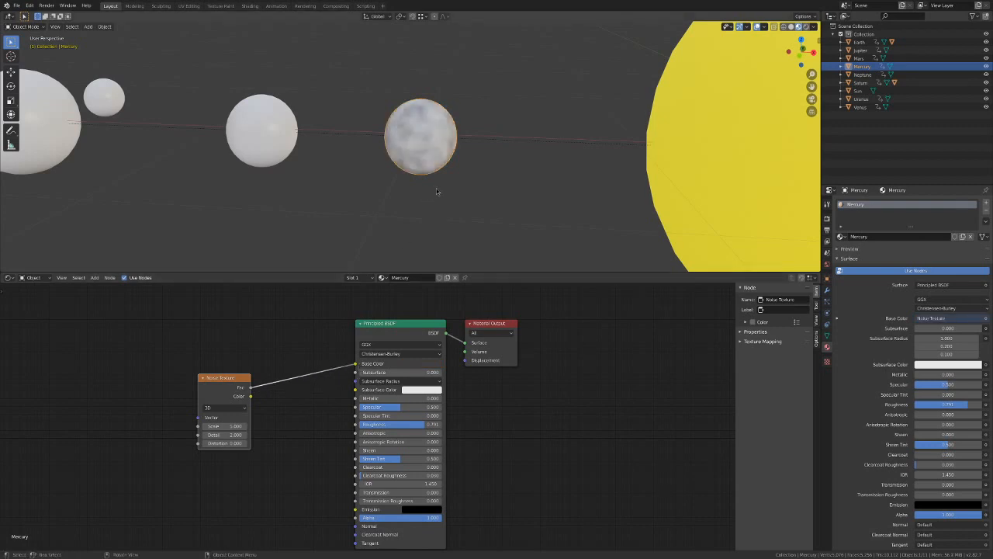
pyautogui.moveTo(431, 194)
pyautogui.mouseDown(button='middle')
pyautogui.moveTo(359, 203)
pyautogui.moveTo(432, 195)
pyautogui.moveTo(432, 186)
pyautogui.mouseUp(button='middle')
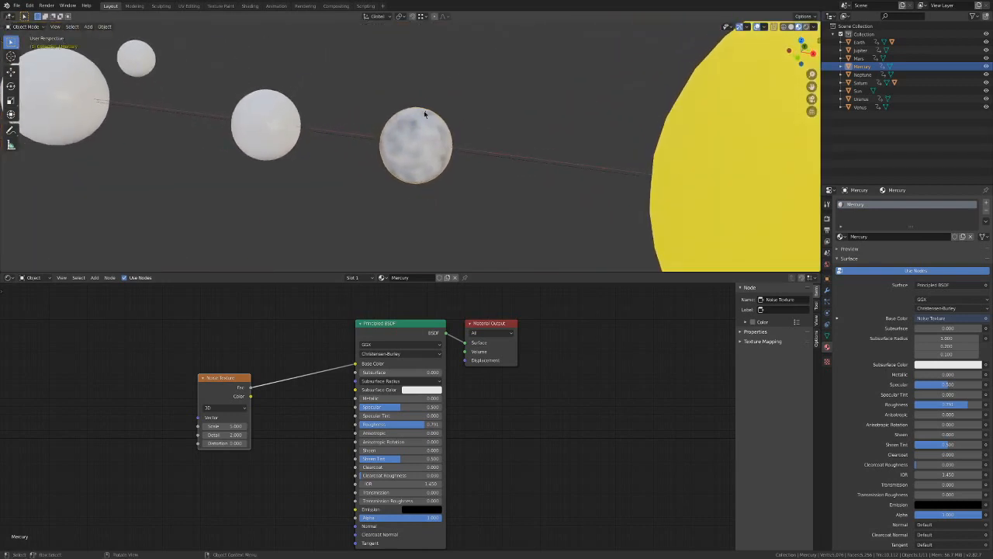
pyautogui.scroll(1, 422, 157)
pyautogui.scroll(-1, 433, 135)
pyautogui.moveTo(355, 363); pyautogui.dragTo(292, 362)
# Move the Noise Texture node farther from the Principled BSDF node and add a ColorRamp node between them.
pyautogui.moveTo(218, 377); pyautogui.dragTo(125, 351)
pyautogui.click(94, 277)
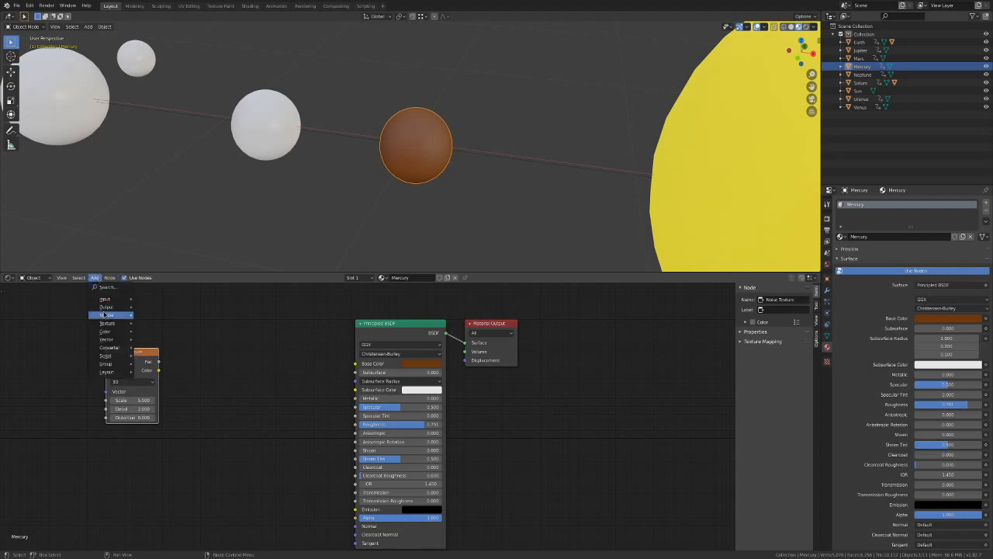
pyautogui.moveTo(109, 332)
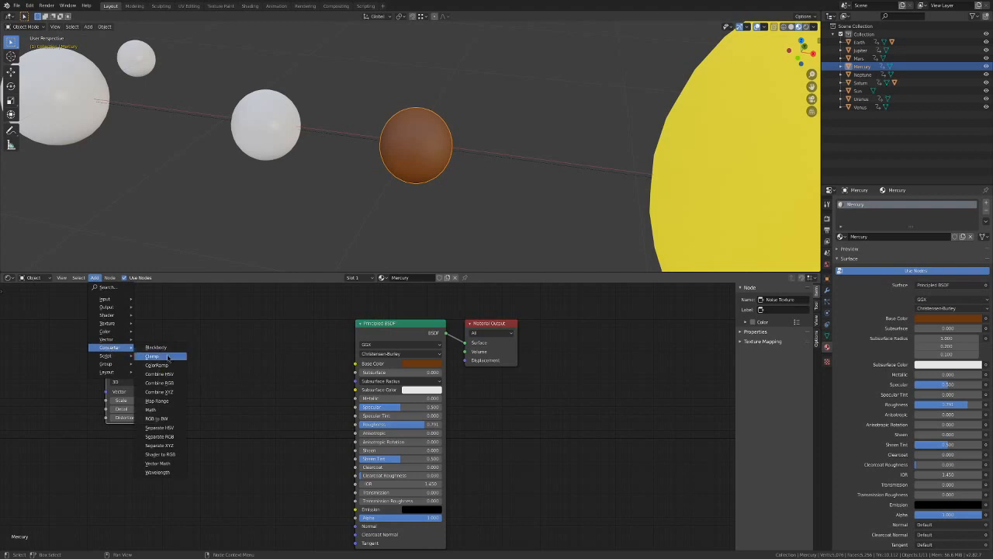
pyautogui.click(170, 366)
pyautogui.click(258, 370)
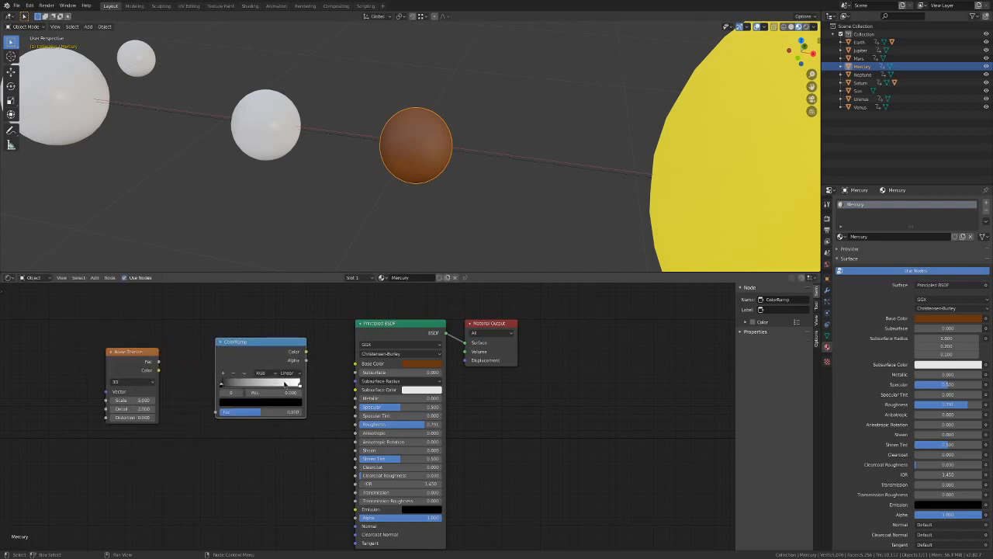
# Colour the ColorRamp's white stop with the brown sampled from Mercury's Base Color, then select the black stop.
pyautogui.click(299, 385)
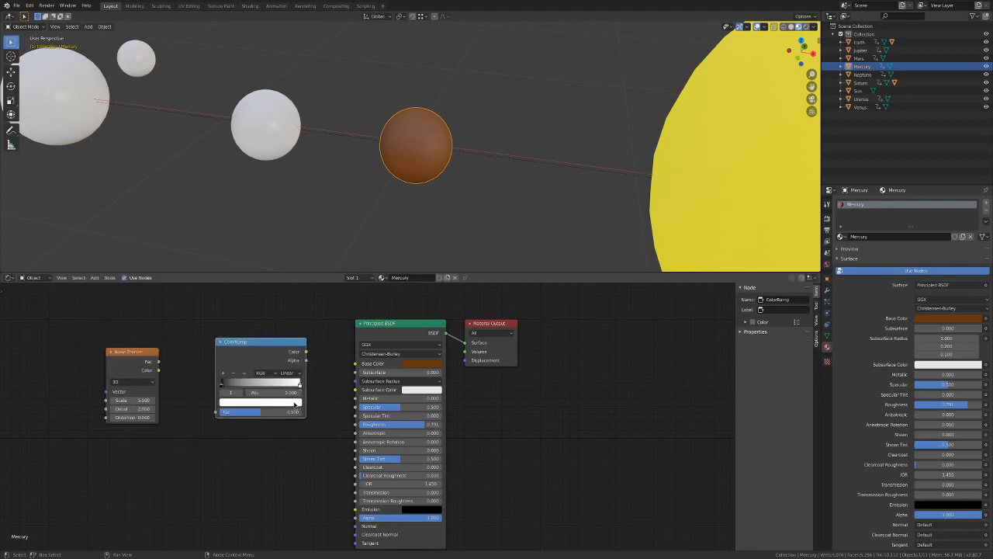
pyautogui.click(295, 404)
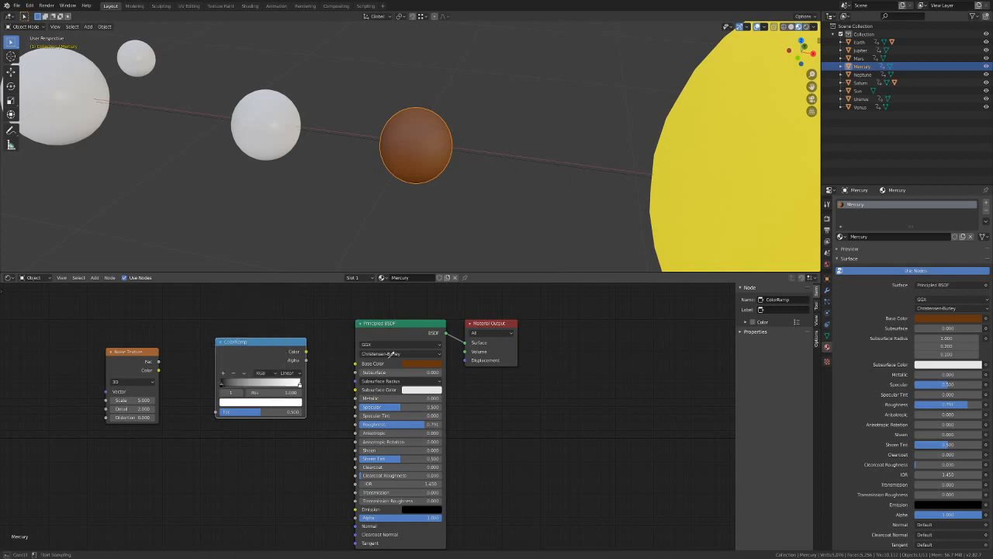
pyautogui.click(422, 362)
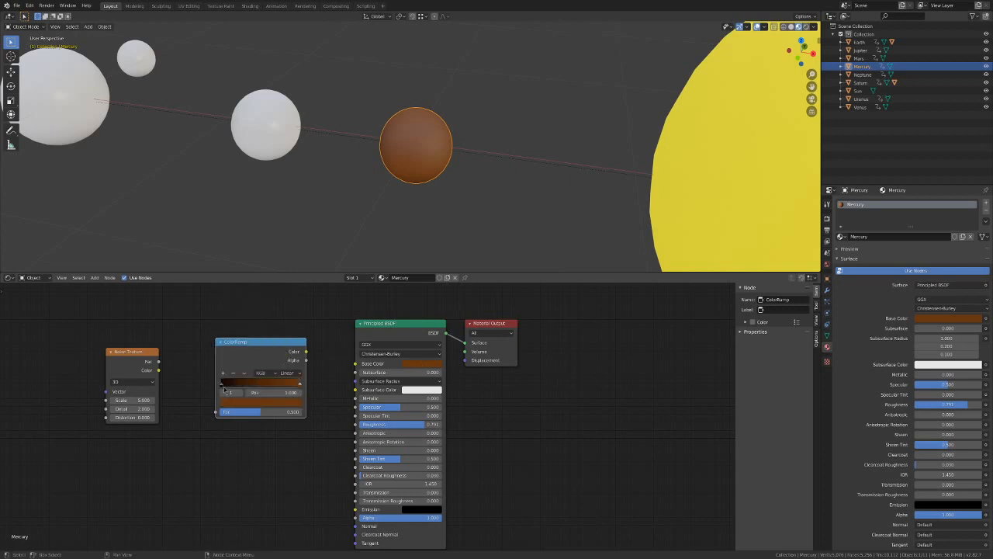
pyautogui.click(221, 384)
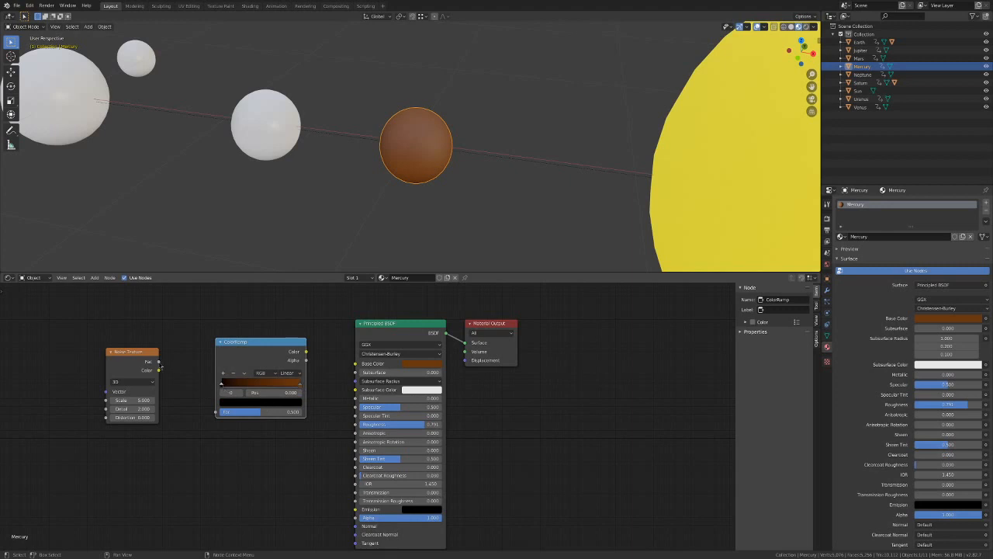
# Connect the ColorRamp's Color output to Mercury's Base Color and the Noise Texture's Fac output to the ColorRamp's Fac input.
pyautogui.moveTo(307, 352); pyautogui.dragTo(359, 363)
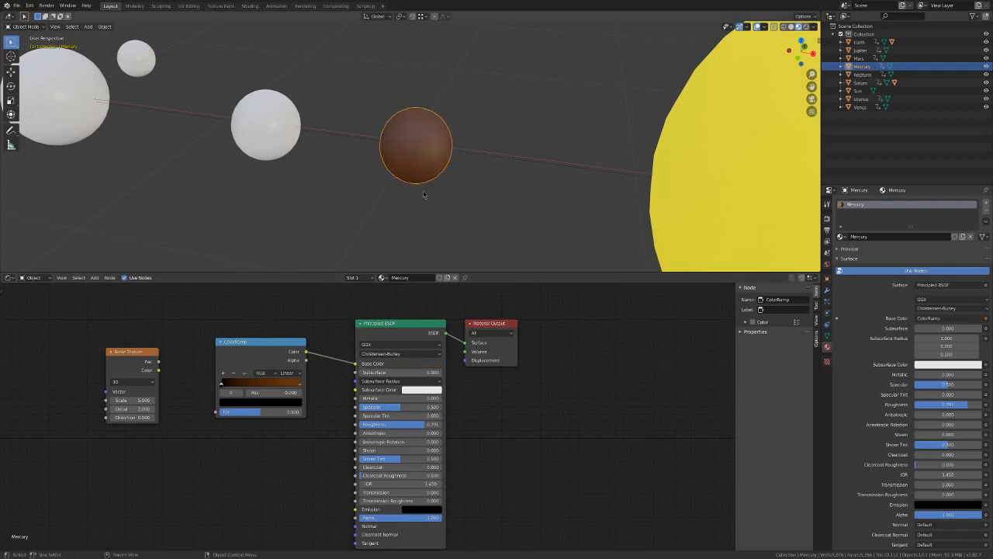
pyautogui.moveTo(426, 194)
pyautogui.mouseDown(button='middle')
pyautogui.moveTo(536, 194)
pyautogui.moveTo(458, 188)
pyautogui.moveTo(433, 199)
pyautogui.mouseUp(button='middle')
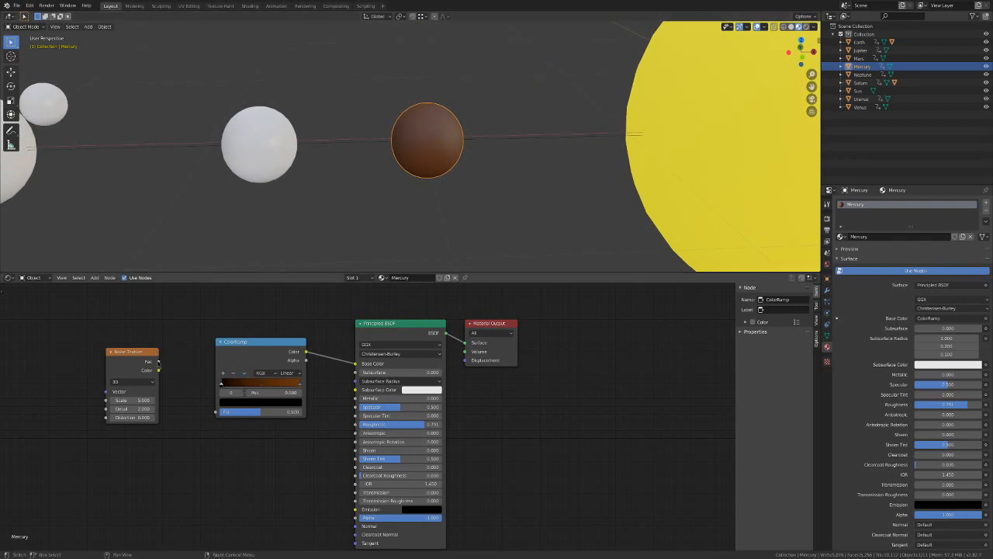
pyautogui.moveTo(158, 362); pyautogui.dragTo(216, 411)
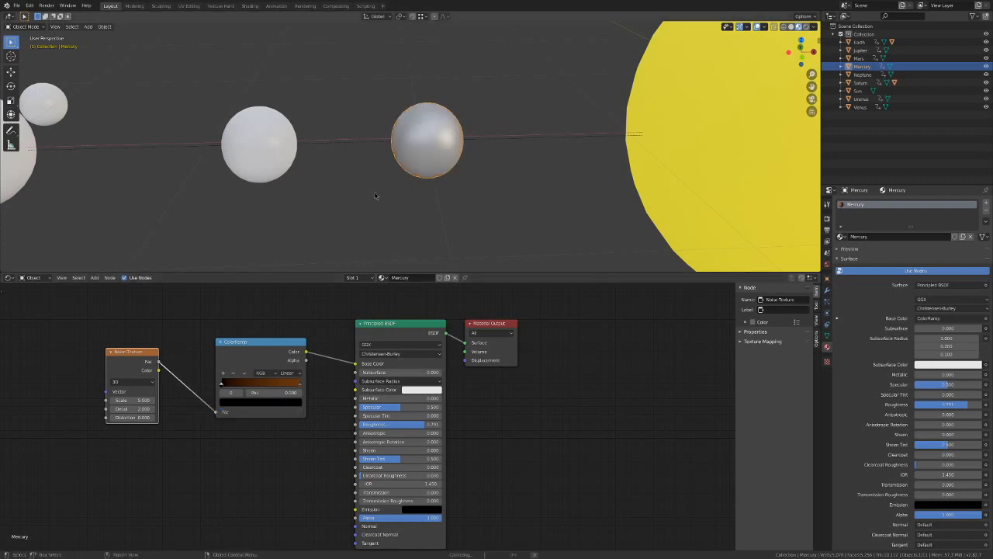
pyautogui.moveTo(377, 195)
pyautogui.mouseDown(button='middle')
pyautogui.moveTo(395, 195)
pyautogui.moveTo(345, 195)
pyautogui.moveTo(413, 144)
pyautogui.mouseUp(button='middle')
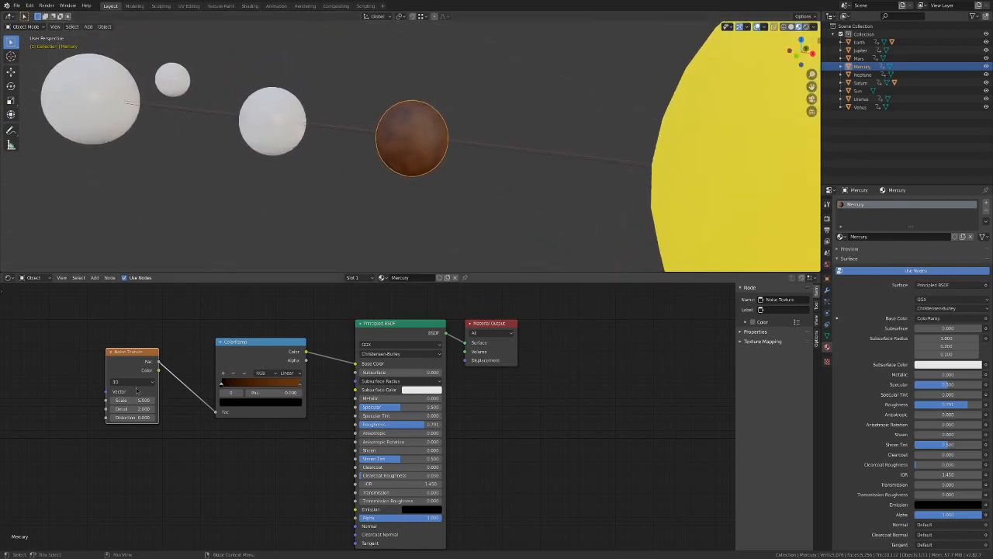
# Increase Mercury's Noise Texture scale to 13.800 and check the finer pattern on the deselected planet.
pyautogui.scroll(1, 134, 443)
pyautogui.moveTo(179, 466); pyautogui.dragTo(231, 485, button='middle')
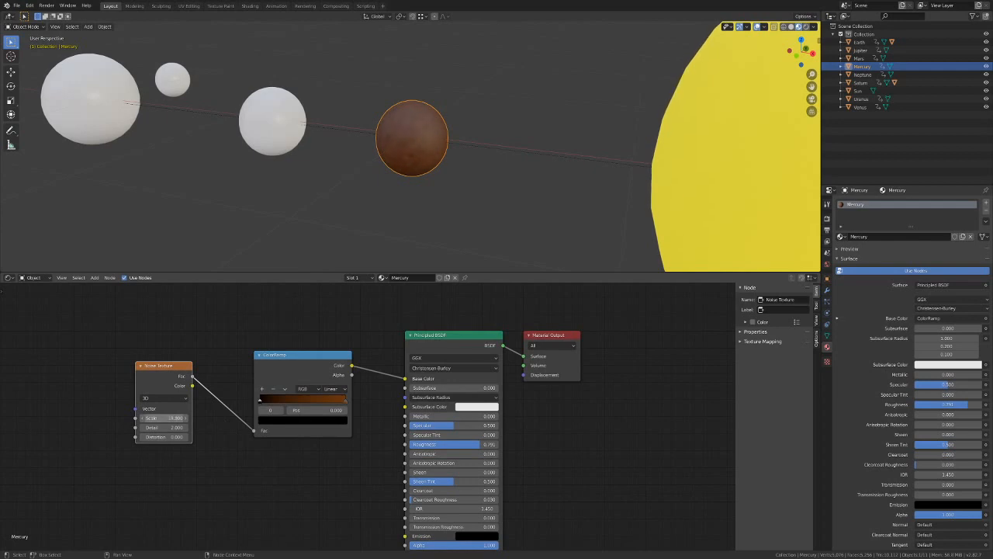
pyautogui.click(315, 236)
pyautogui.moveTo(380, 203)
pyautogui.mouseDown(button='middle')
pyautogui.moveTo(403, 200)
pyautogui.moveTo(413, 222)
pyautogui.moveTo(409, 203)
pyautogui.moveTo(399, 204)
pyautogui.mouseUp(button='middle')
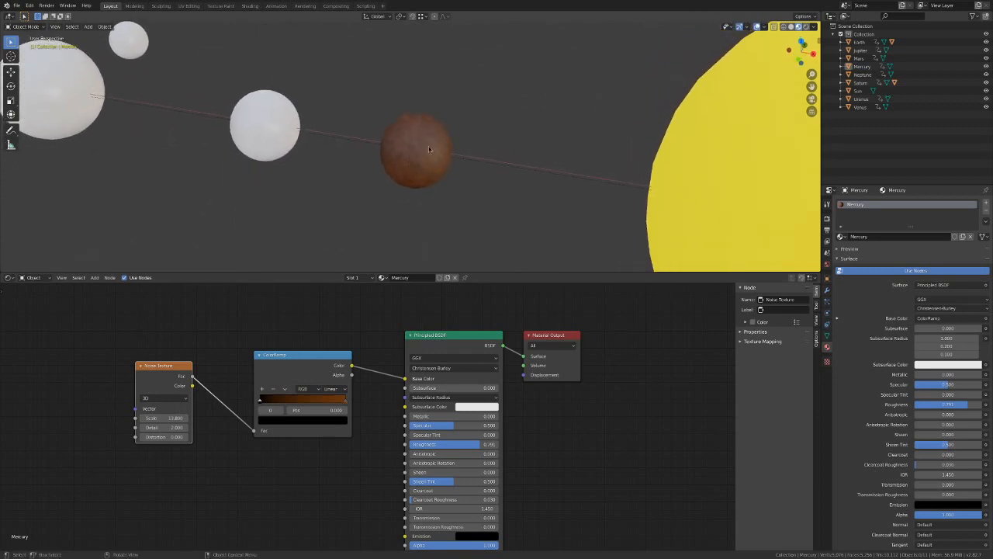
# Set the Mercury material's roughness to 1.000 and inspect the planet's matte surface.
pyautogui.moveTo(485, 445)
pyautogui.mouseDown()
pyautogui.moveTo(431, 445)
pyautogui.moveTo(497, 444)
pyautogui.mouseUp()
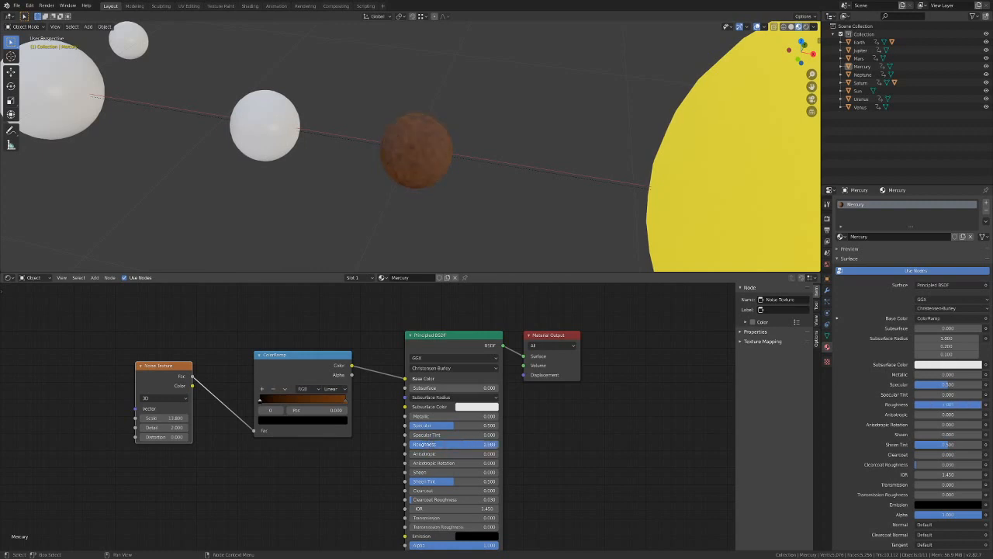
pyautogui.moveTo(419, 158); pyautogui.dragTo(464, 179, button='middle')
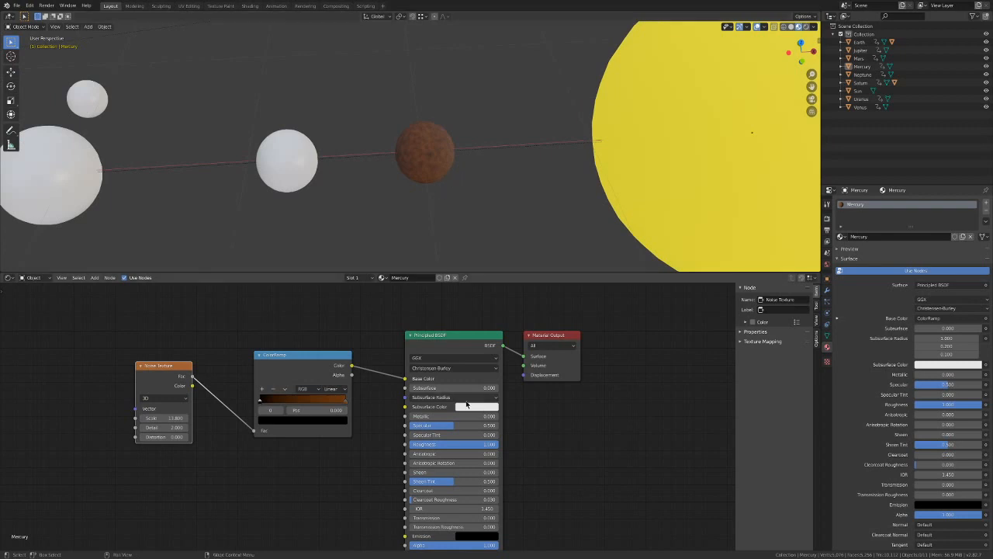
pyautogui.scroll(2, 440, 164)
pyautogui.scroll(-1, 440, 164)
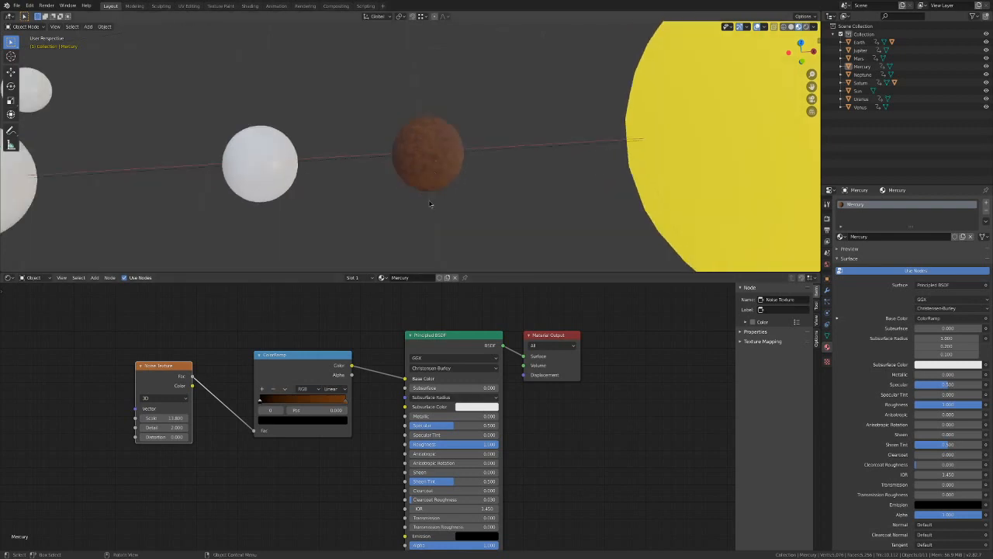
# Select Venus, the white planet next to Mercury, and give it a new material named Venus.
pyautogui.click(246, 190)
pyautogui.click(426, 278)
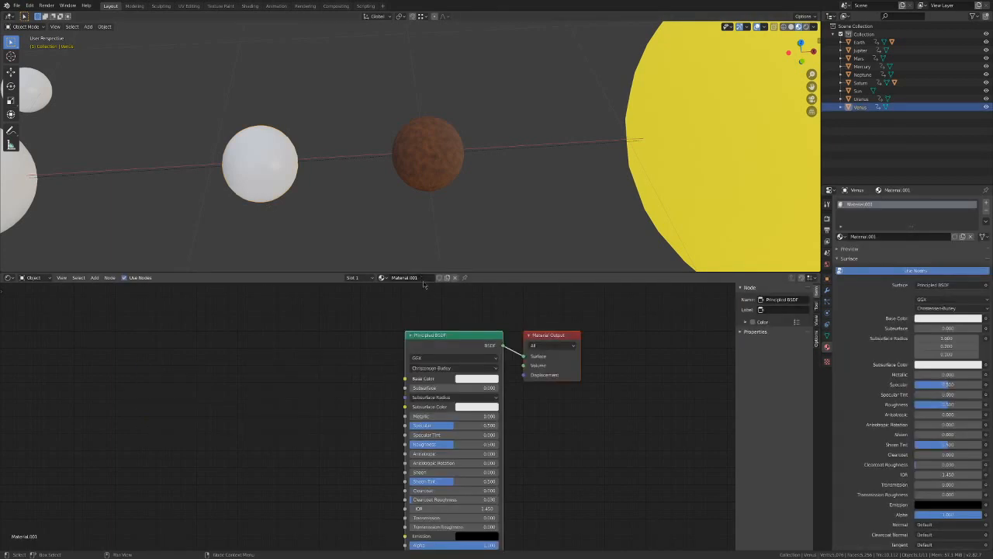
pyautogui.doubleClick(419, 277)
pyautogui.write('Venus')
pyautogui.press('Return')
# Add a ColorRamp node to the Venus material and place it well ahead of the Principled BSDF node.
pyautogui.moveTo(348, 424); pyautogui.dragTo(357, 406, button='middle')
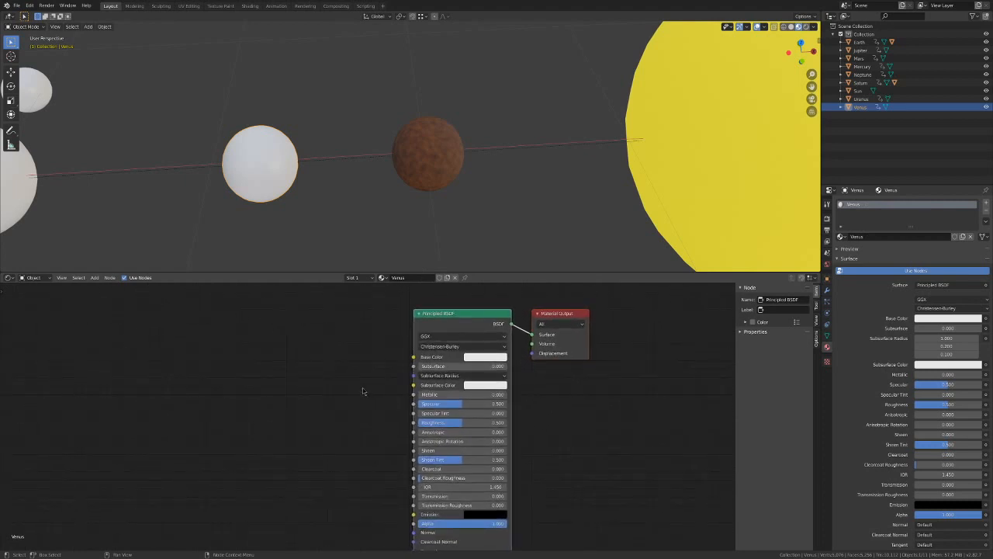
pyautogui.scroll(-1, 362, 390)
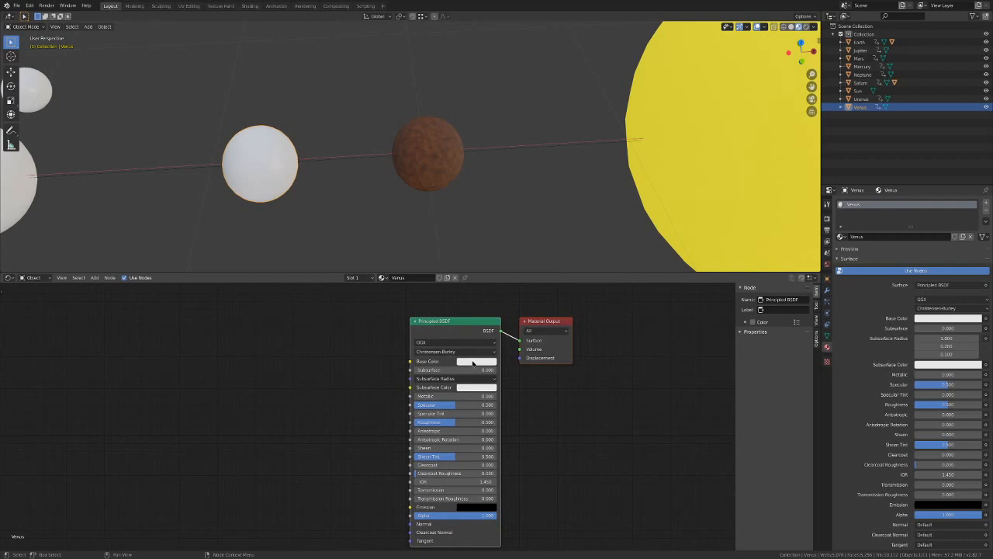
pyautogui.click(95, 277)
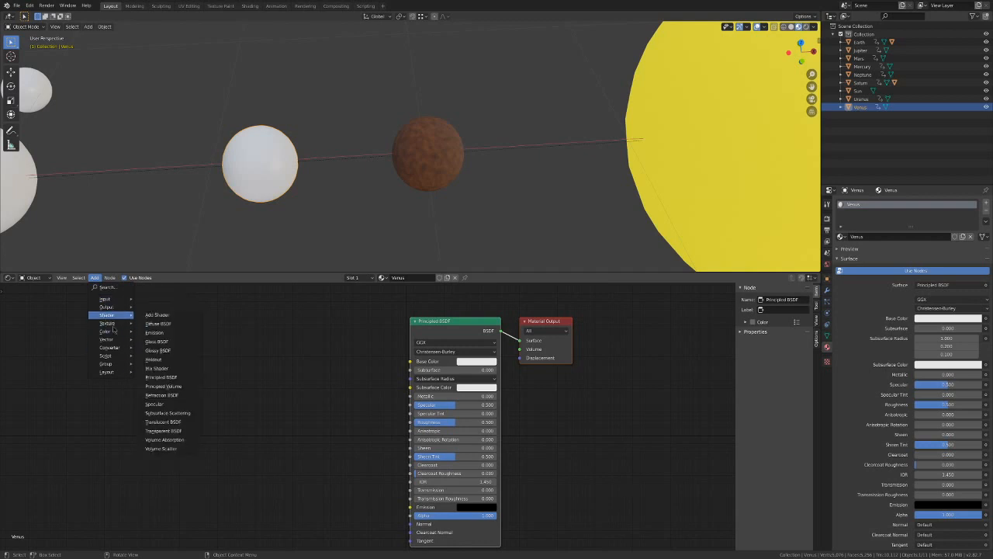
pyautogui.moveTo(109, 332)
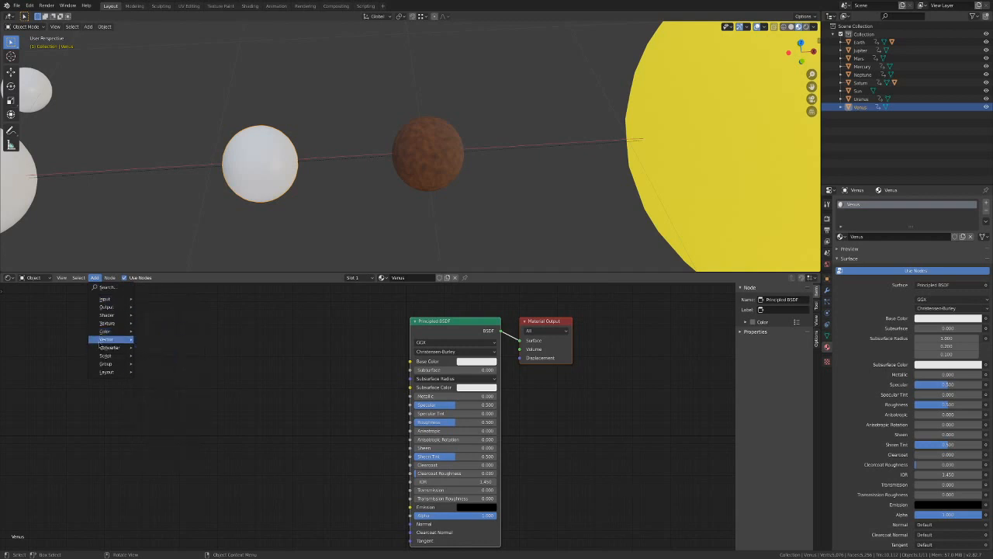
pyautogui.moveTo(133, 348)
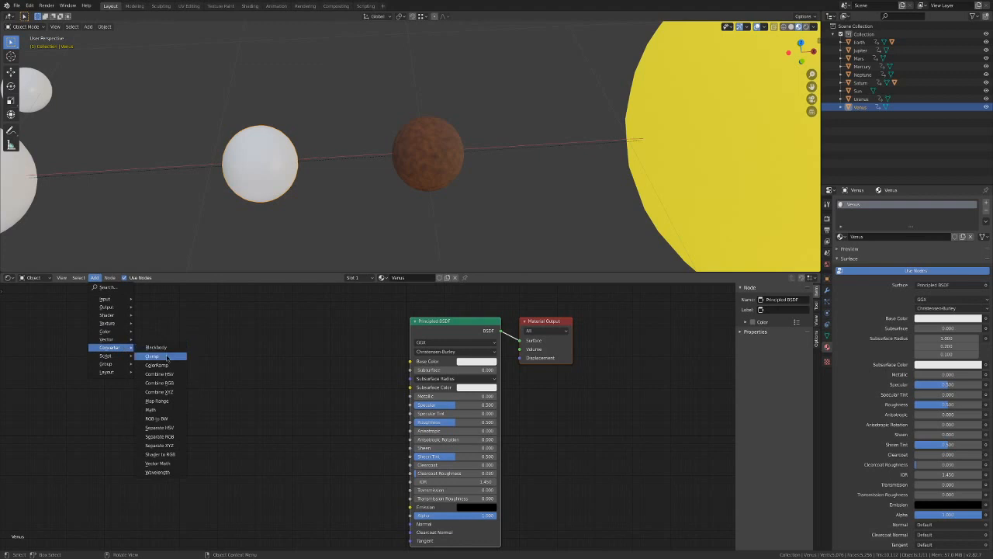
pyautogui.click(158, 365)
pyautogui.click(306, 368)
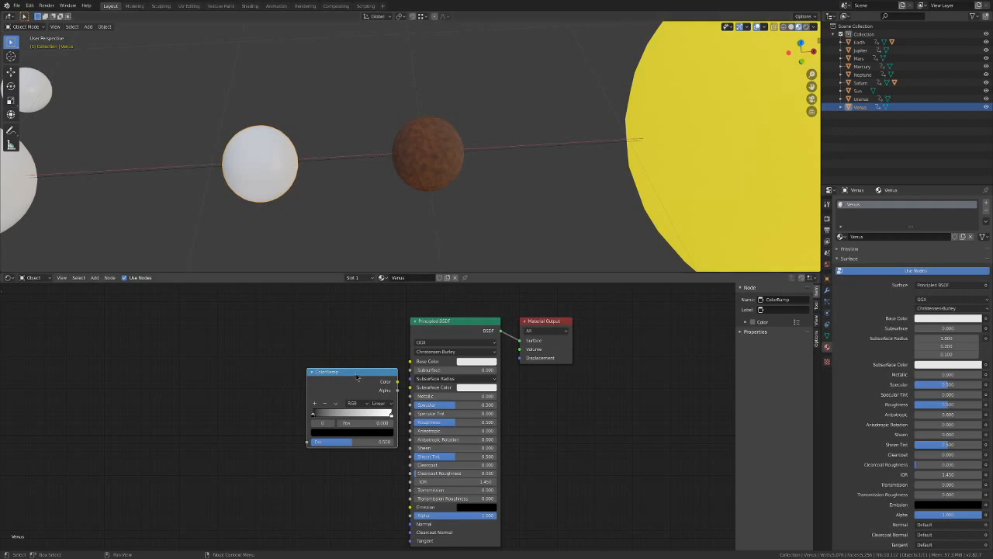
pyautogui.moveTo(357, 378); pyautogui.dragTo(304, 364)
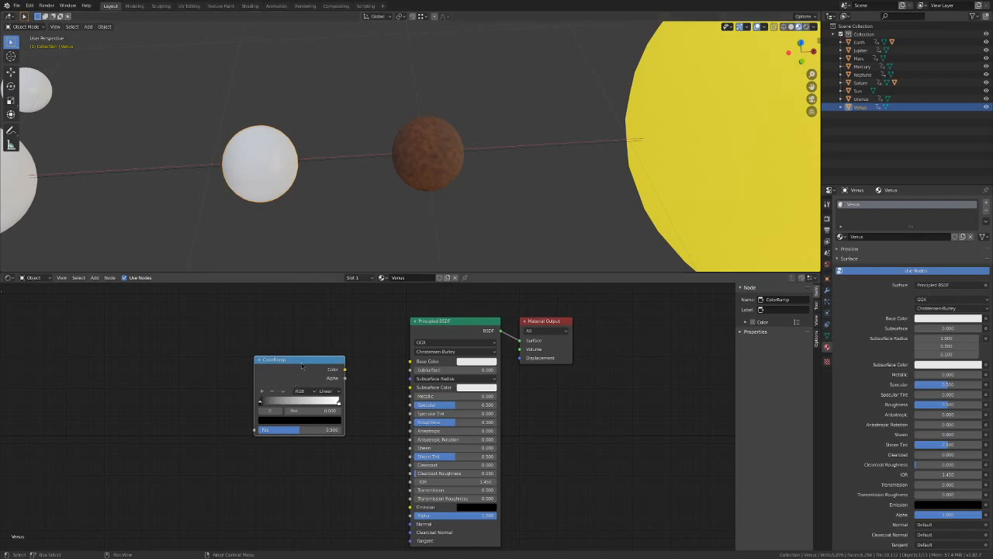
pyautogui.moveTo(301, 358); pyautogui.dragTo(279, 355)
# Change the white end stop of the Venus ColorRamp to a bright blue.
pyautogui.click(94, 277)
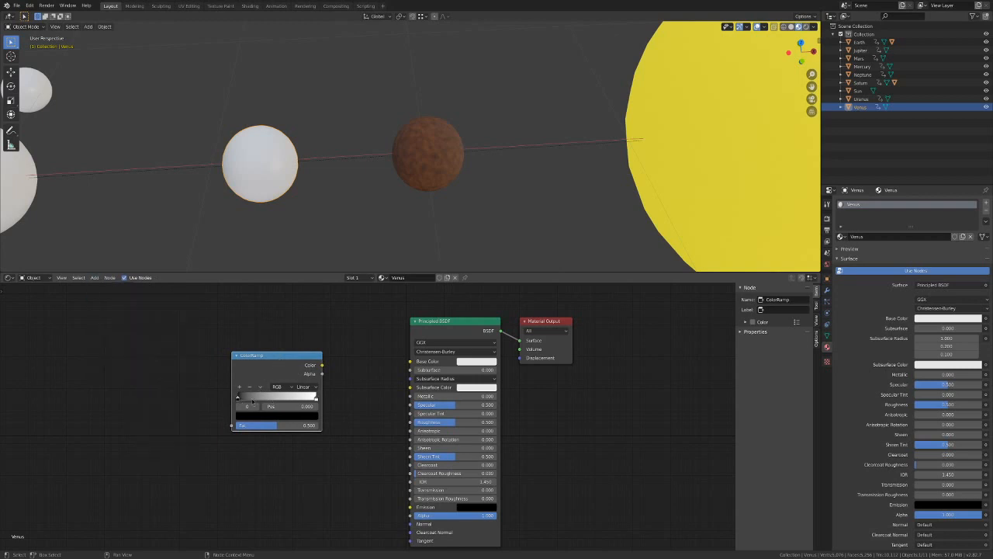
pyautogui.click(315, 398)
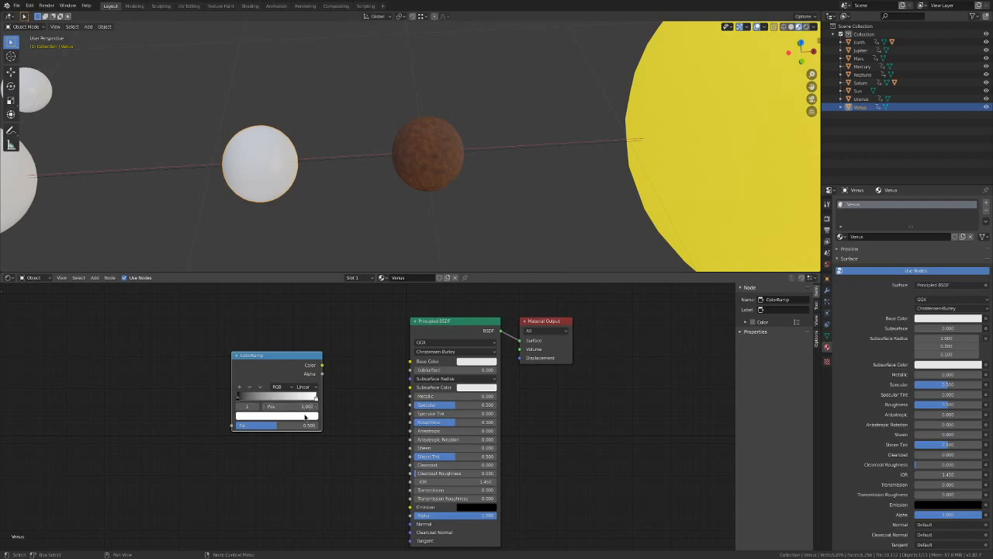
pyautogui.click(303, 416)
pyautogui.moveTo(270, 341); pyautogui.dragTo(282, 313)
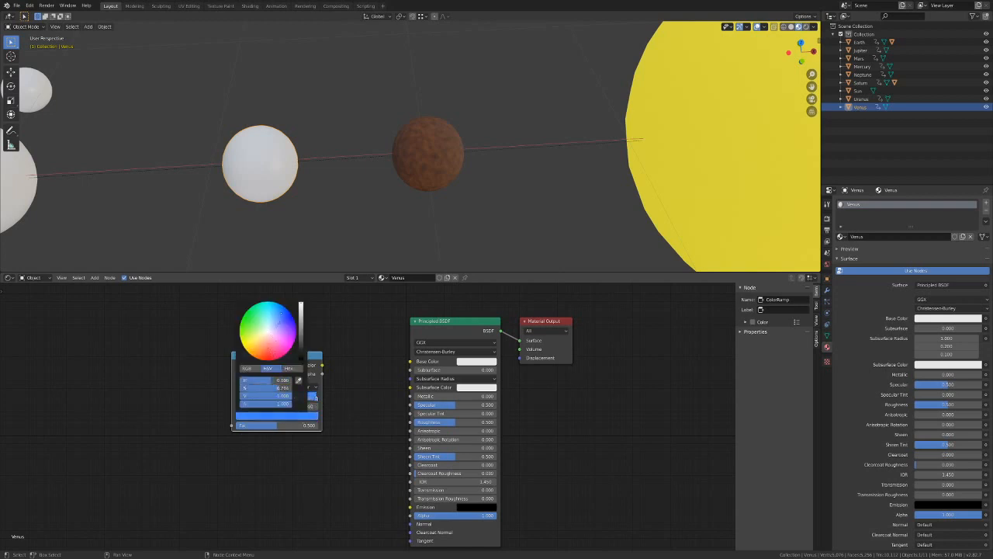
# Change the black start stop of the Venus ColorRamp to a dark magenta.
pyautogui.click(239, 398)
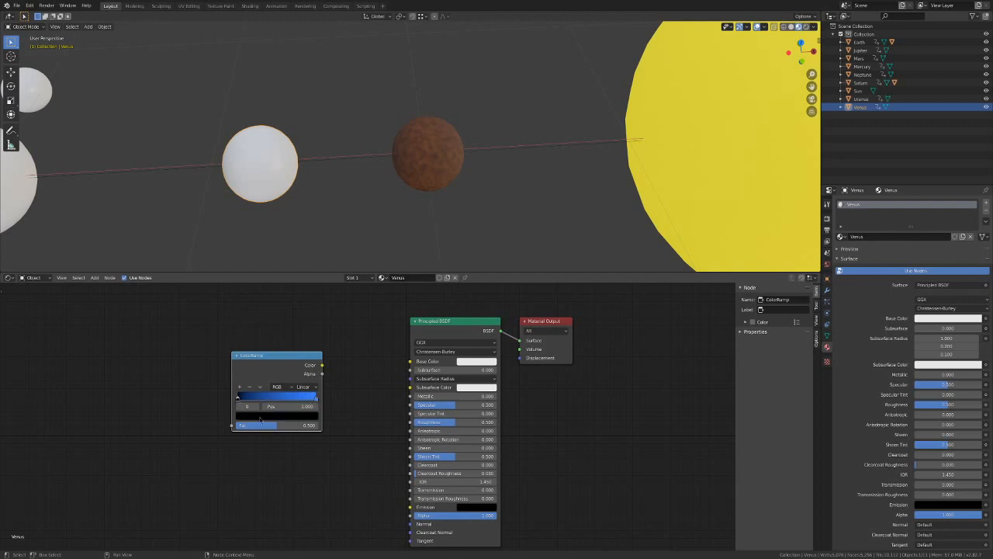
pyautogui.click(260, 418)
pyautogui.click(301, 339)
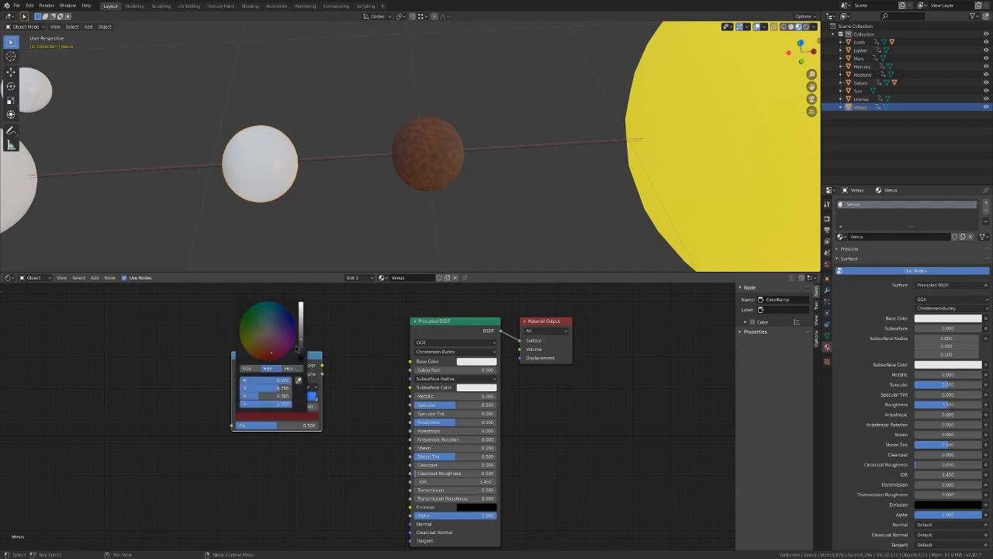
pyautogui.moveTo(276, 343); pyautogui.dragTo(281, 344)
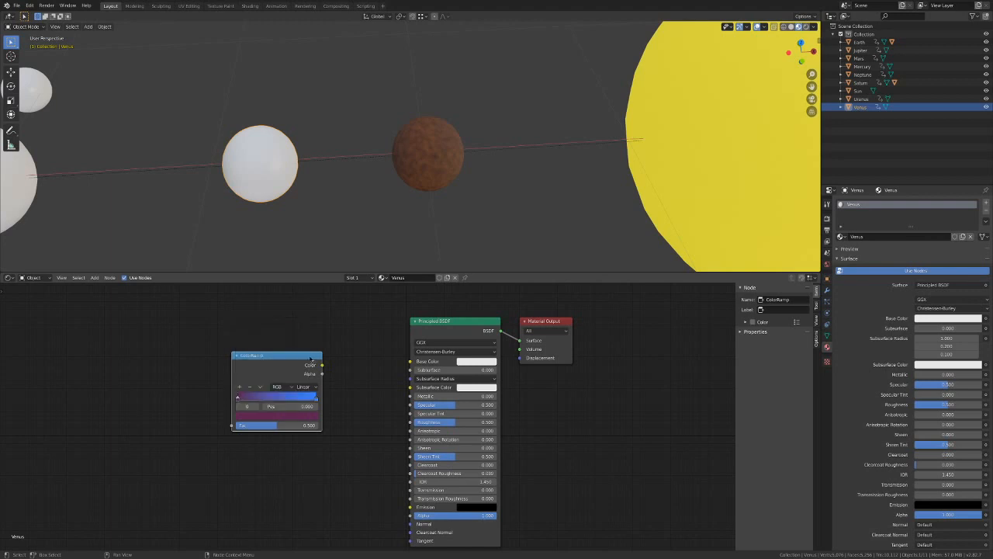
# Add a Noise Texture to the Venus material and link its Fac through the ColorRamp to the Principled BSDF's Base Color.
pyautogui.click(94, 277)
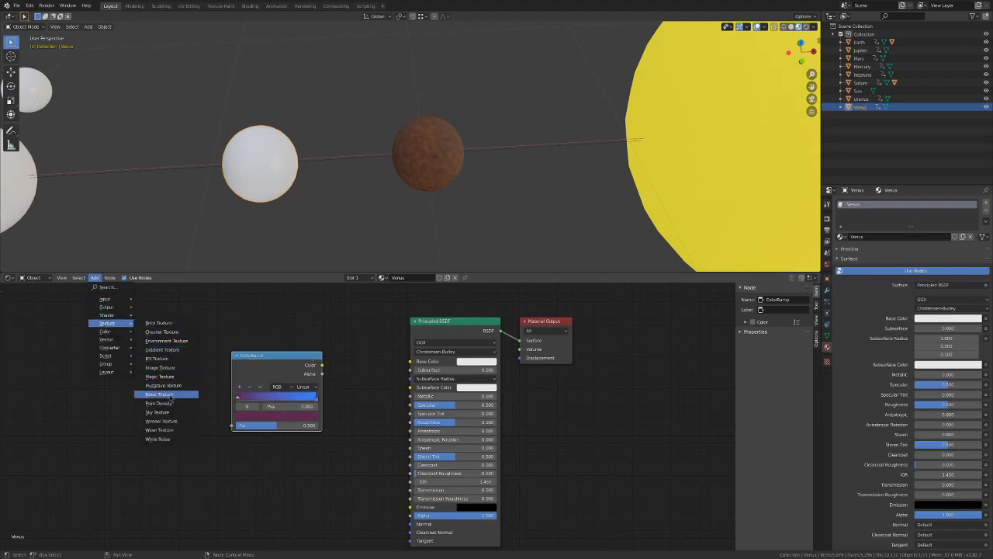
pyautogui.click(170, 394)
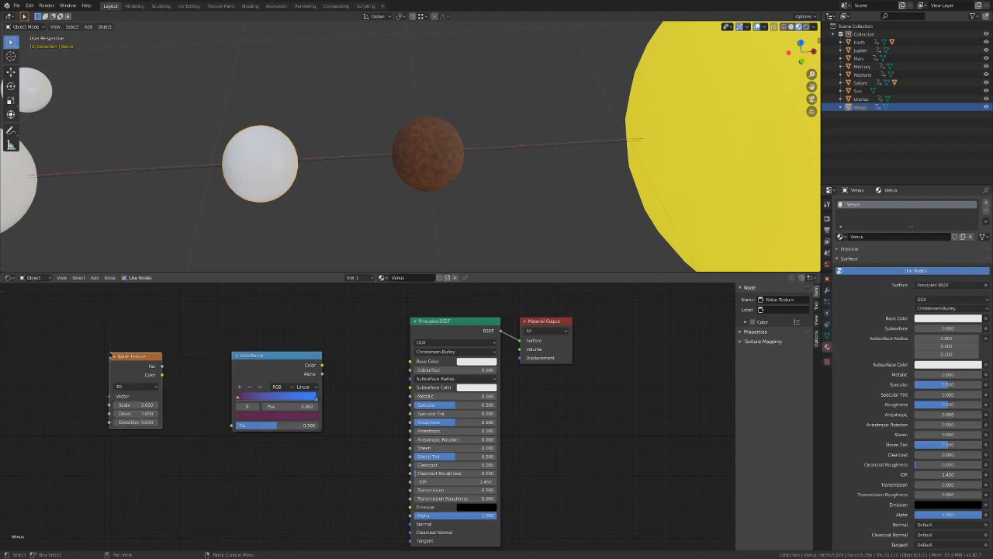
pyautogui.click(134, 388)
pyautogui.click(134, 388)
pyautogui.moveTo(161, 366); pyautogui.dragTo(231, 426)
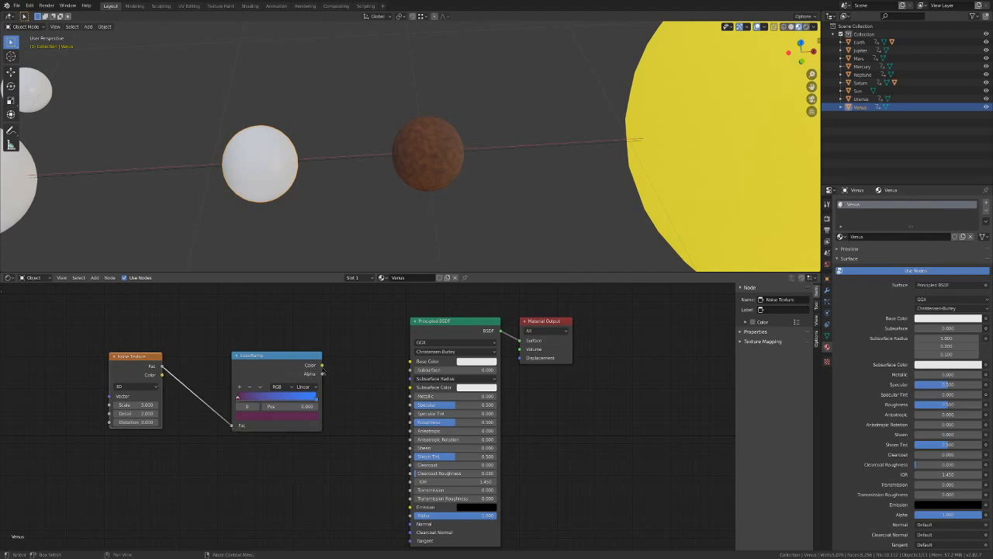
pyautogui.moveTo(321, 365); pyautogui.dragTo(410, 361)
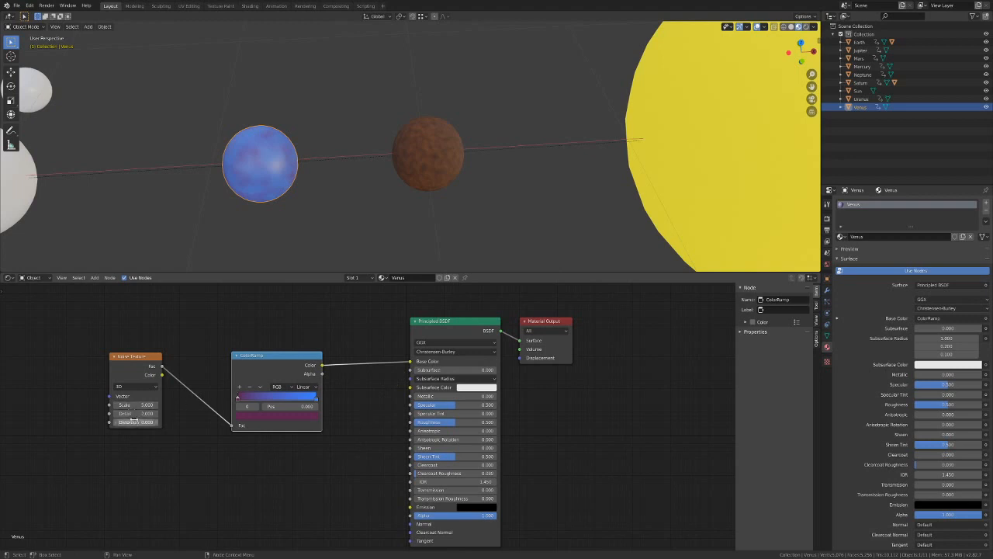
# Increase the distortion of Venus's Noise Texture and set the material's roughness to 1.000.
pyautogui.moveTo(136, 421); pyautogui.dragTo(155, 421)
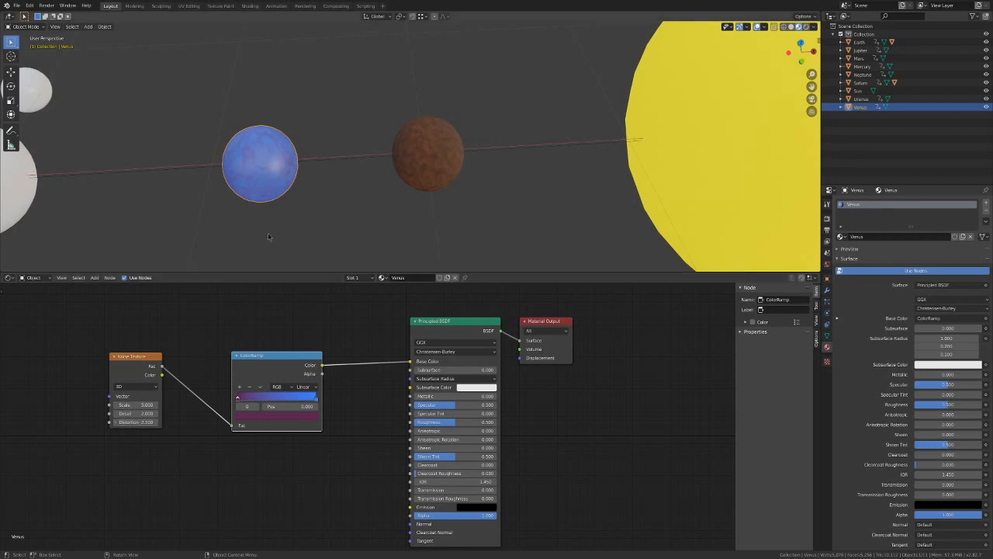
pyautogui.click(303, 147)
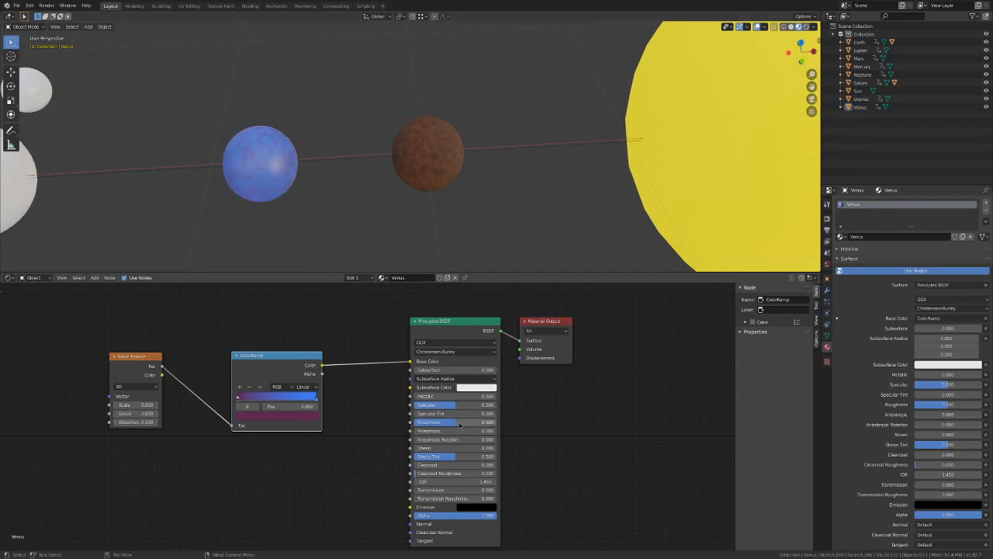
pyautogui.moveTo(456, 422); pyautogui.dragTo(500, 422)
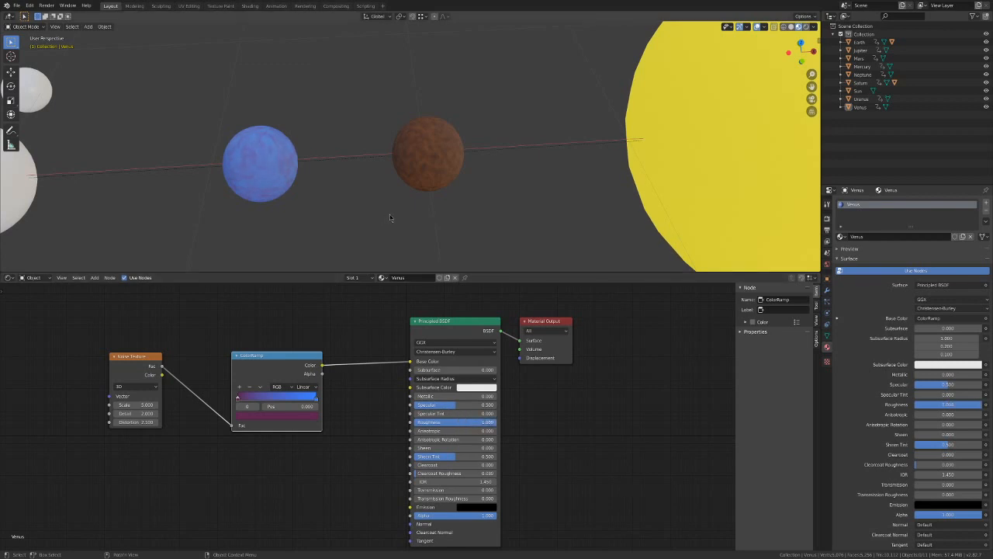
pyautogui.moveTo(393, 218)
pyautogui.mouseDown(button='middle')
pyautogui.moveTo(402, 221)
pyautogui.moveTo(393, 222)
pyautogui.mouseUp(button='middle')
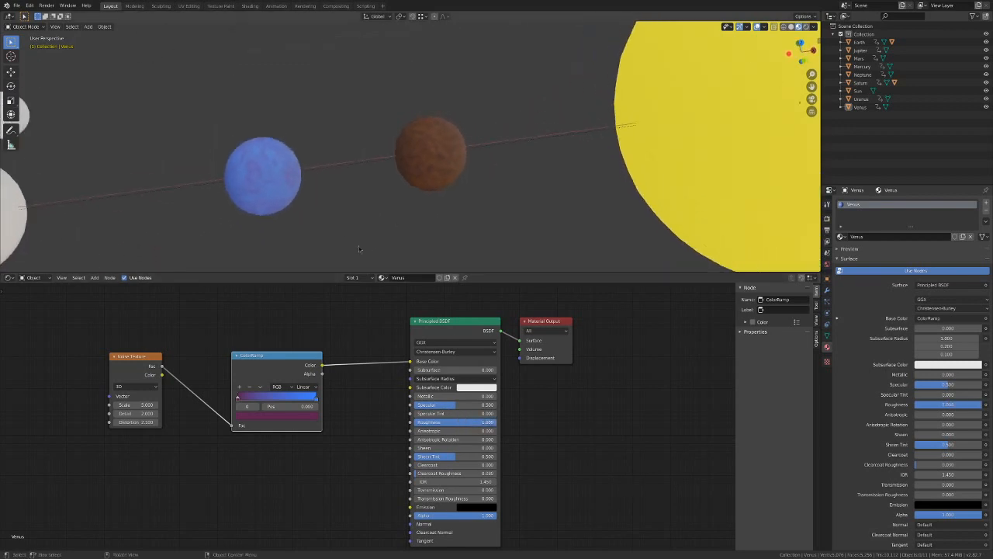
# Darken the blue end stop of the Venus ColorRamp to a deep, saturated blue.
pyautogui.click(315, 397)
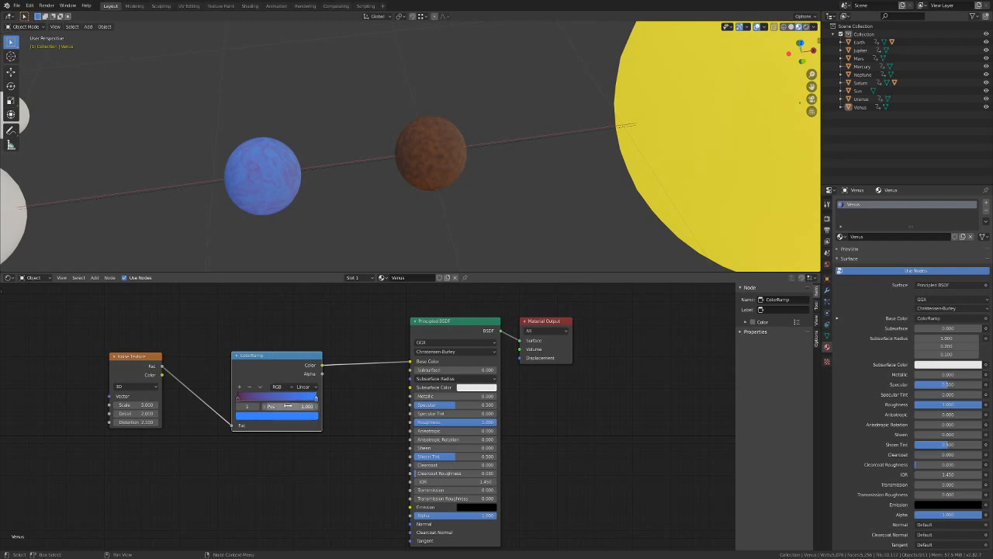
pyautogui.click(292, 417)
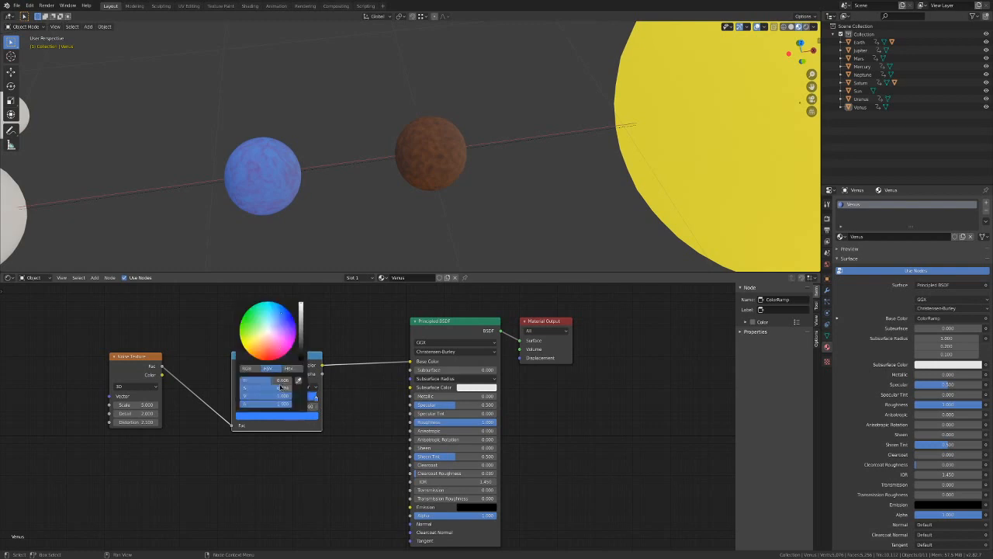
pyautogui.moveTo(281, 388); pyautogui.dragTo(265, 389)
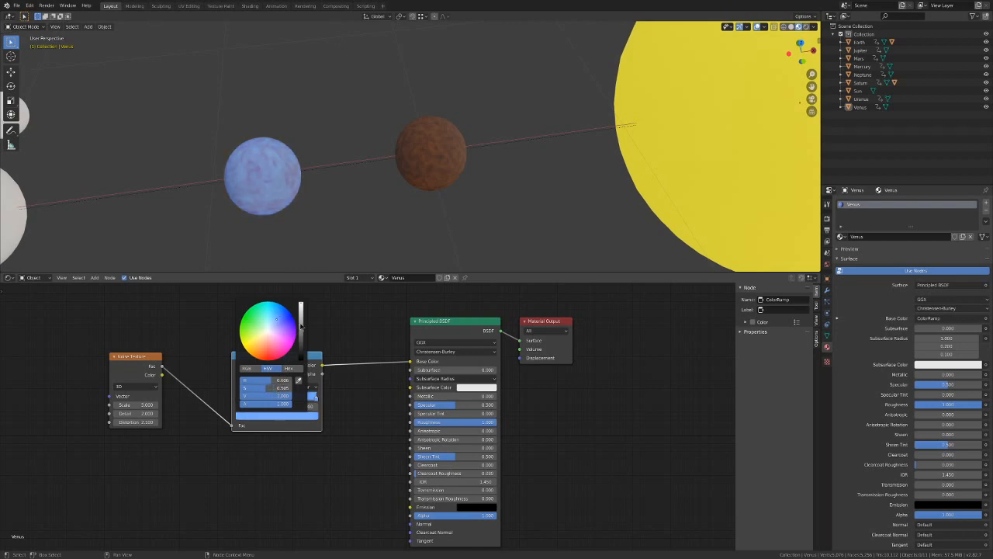
pyautogui.moveTo(301, 312)
pyautogui.mouseDown()
pyautogui.moveTo(301, 333)
pyautogui.moveTo(301, 324)
pyautogui.mouseUp()
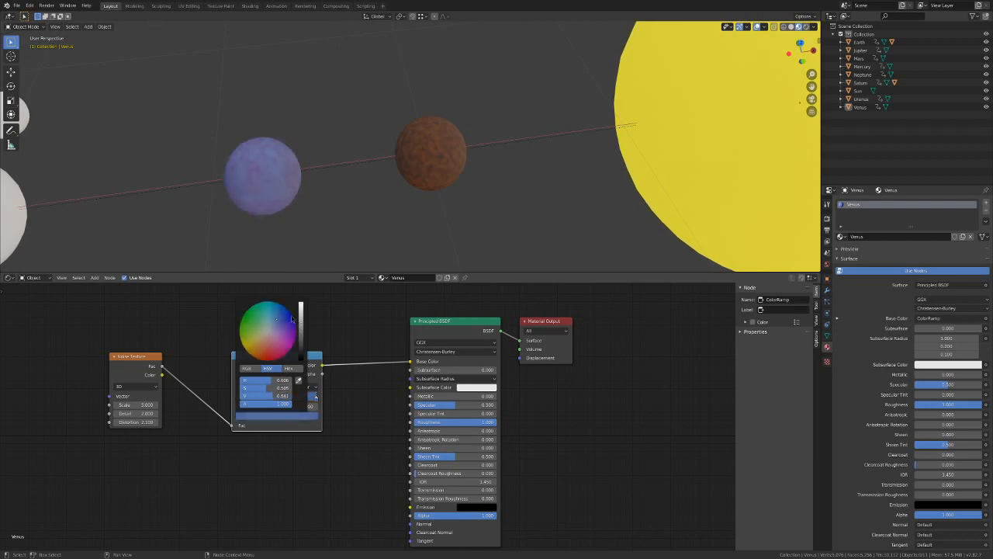
pyautogui.moveTo(266, 388); pyautogui.dragTo(279, 388)
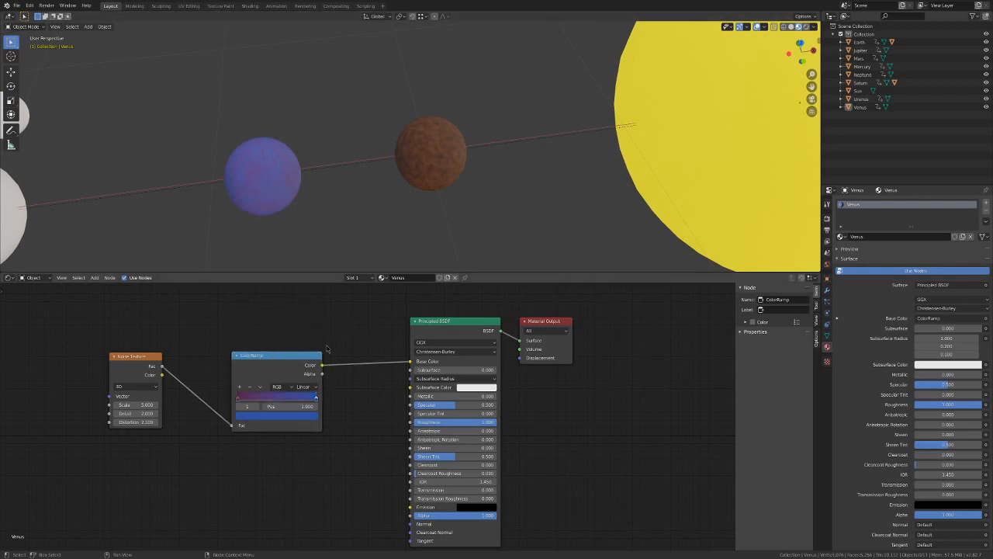
# Select Earth, the large white planet beyond Venus, and give it a new material named Earth.
pyautogui.scroll(-6, 380, 190)
pyautogui.scroll(4, 382, 187)
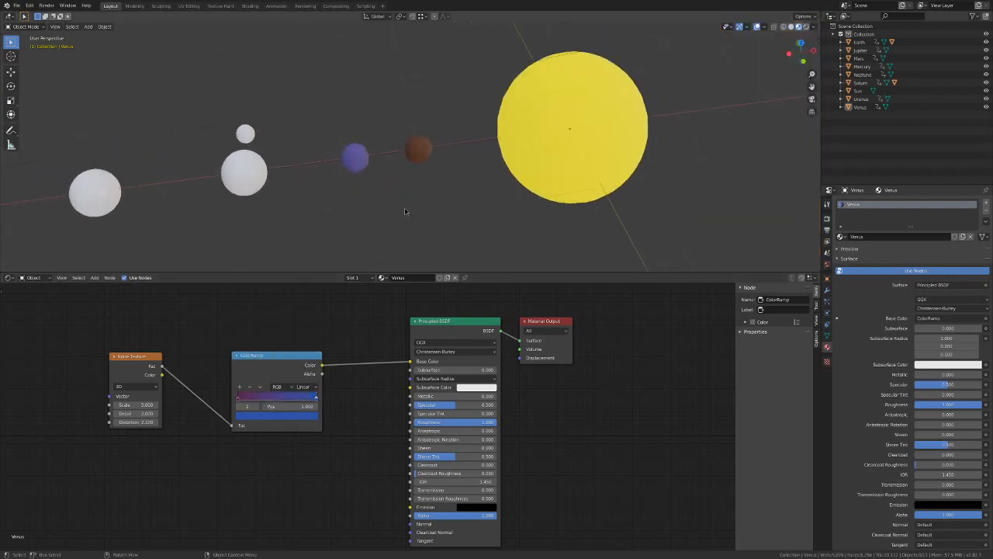
pyautogui.click(161, 206)
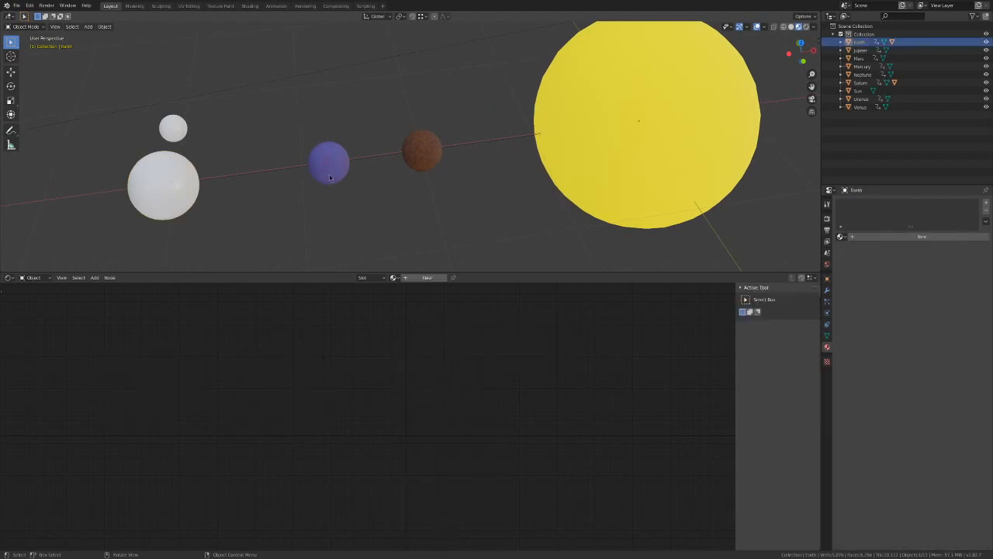
pyautogui.click(425, 277)
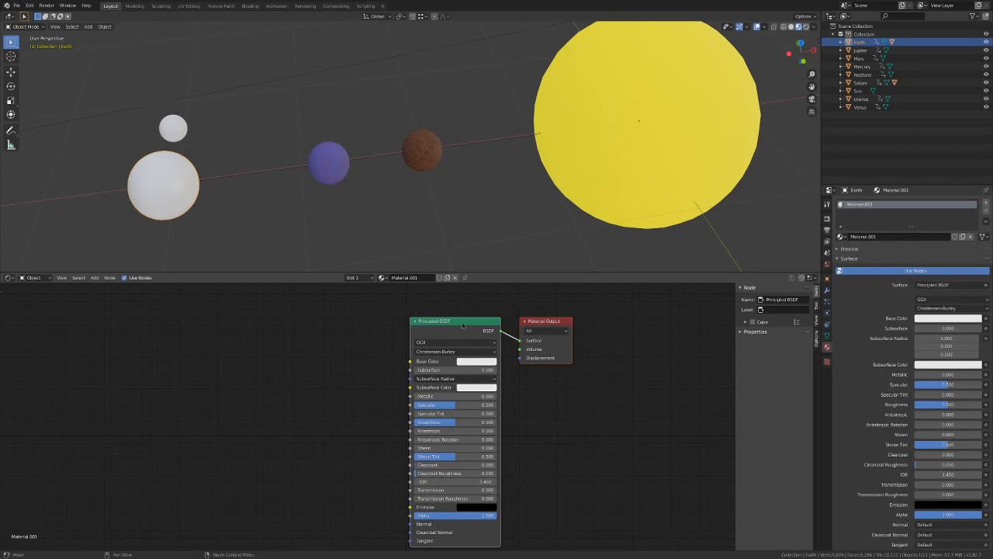
pyautogui.click(416, 277)
pyautogui.write('Earth')
pyautogui.press('Return')
# Add a ColorRamp node to the Earth material and place it ahead of the Principled BSDF node.
pyautogui.click(95, 277)
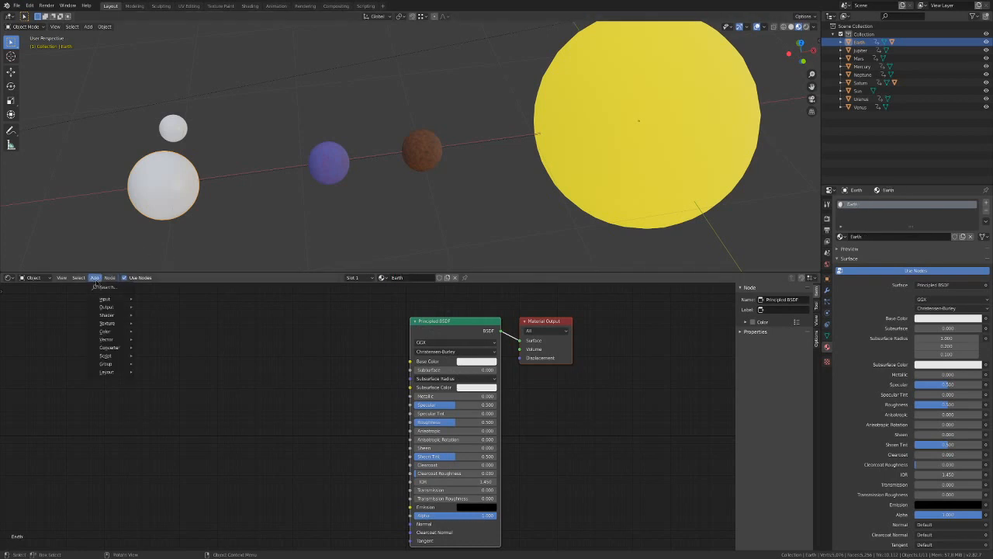
pyautogui.moveTo(108, 315)
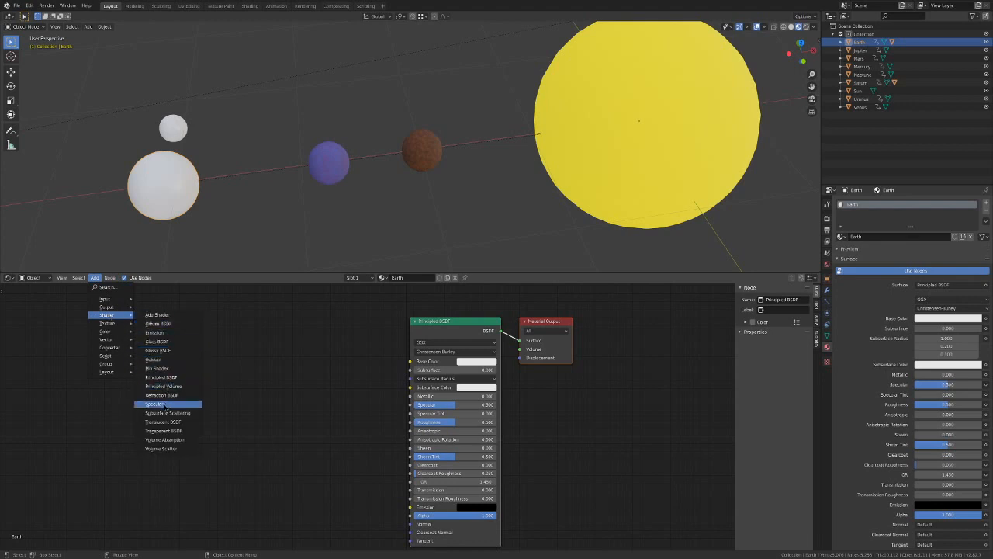
pyautogui.moveTo(105, 332)
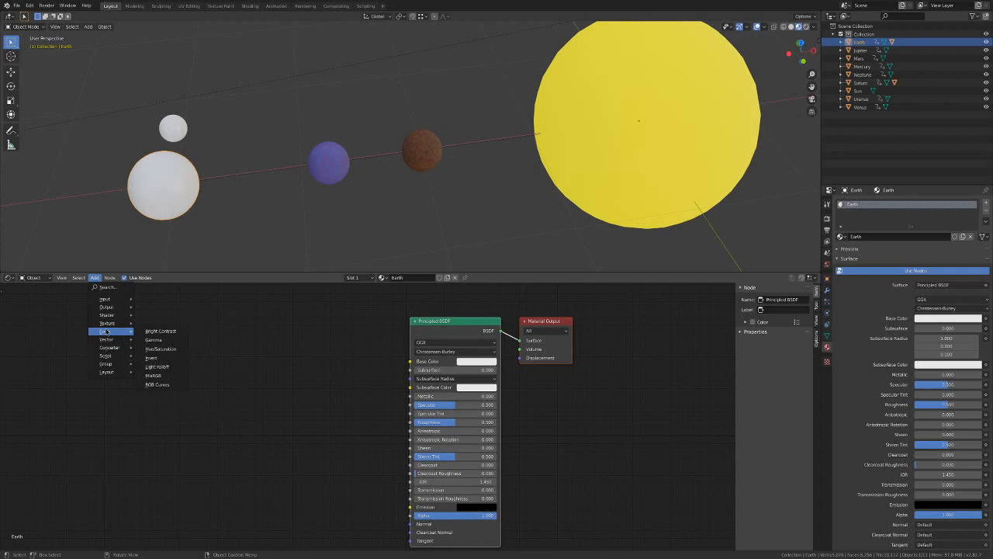
pyautogui.moveTo(107, 317)
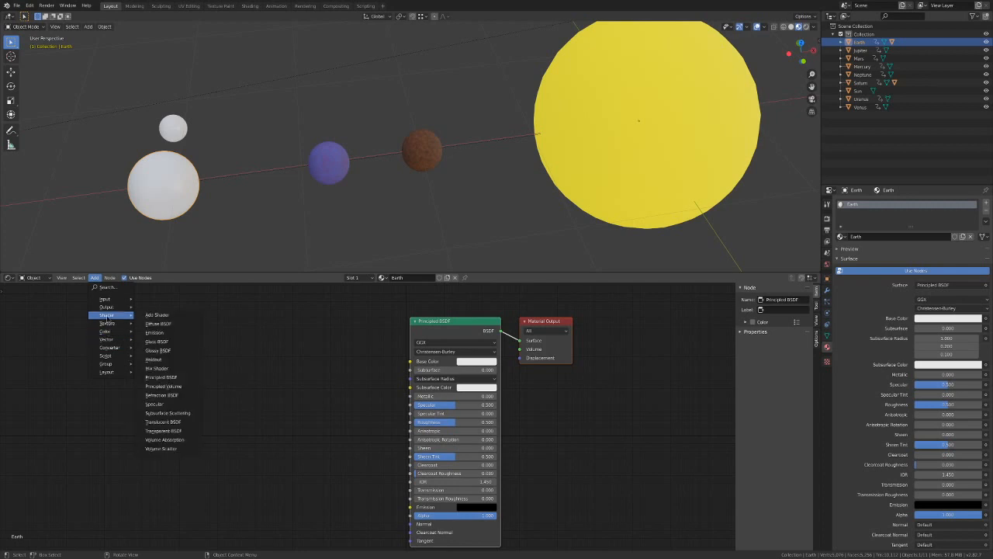
pyautogui.moveTo(108, 347)
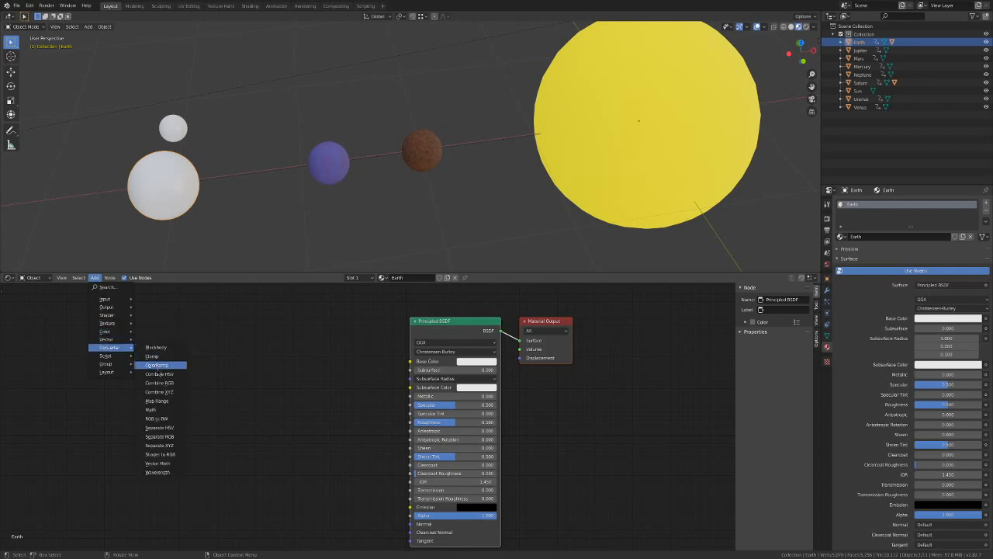
pyautogui.click(159, 371)
pyautogui.click(247, 371)
# Add a Noise Texture to the Earth material and link its Fac through the ColorRamp to the Principled BSDF's Base Color.
pyautogui.click(94, 277)
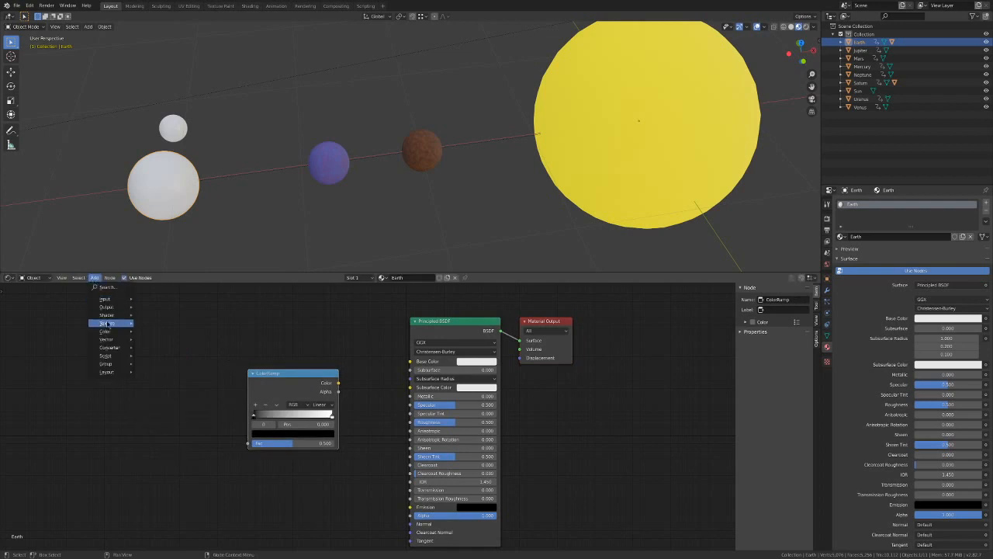
pyautogui.moveTo(107, 332)
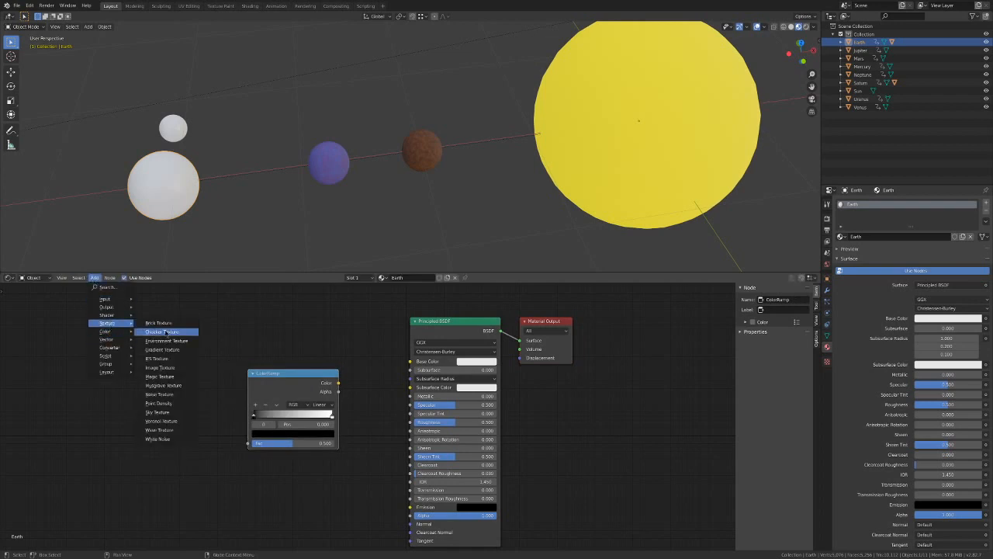
pyautogui.click(159, 394)
pyautogui.moveTo(139, 410); pyautogui.dragTo(249, 443)
pyautogui.moveTo(337, 385); pyautogui.dragTo(411, 362)
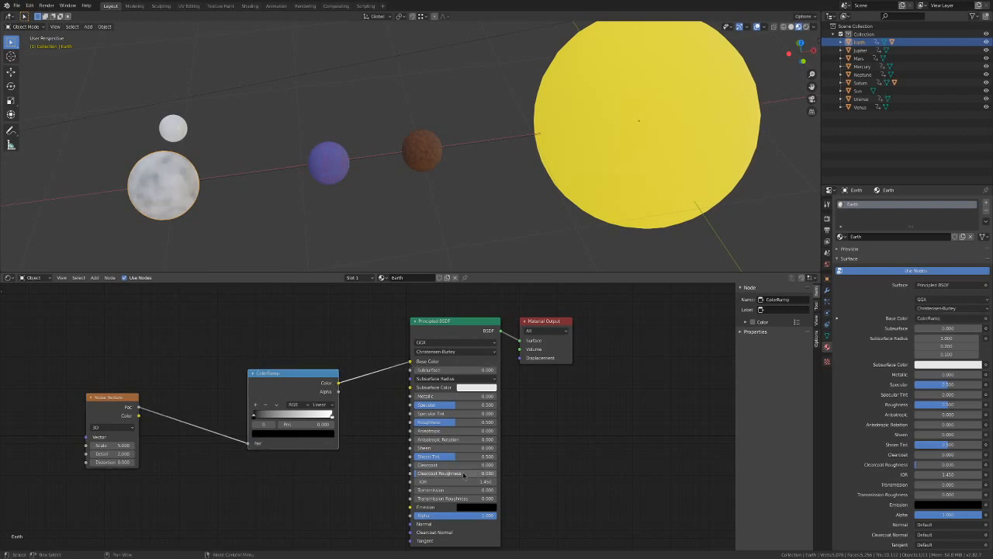
# Set the Earth material's roughness to 1.000 and change the ColorRamp's black start stop to dark blue.
pyautogui.moveTo(476, 422); pyautogui.dragTo(519, 422)
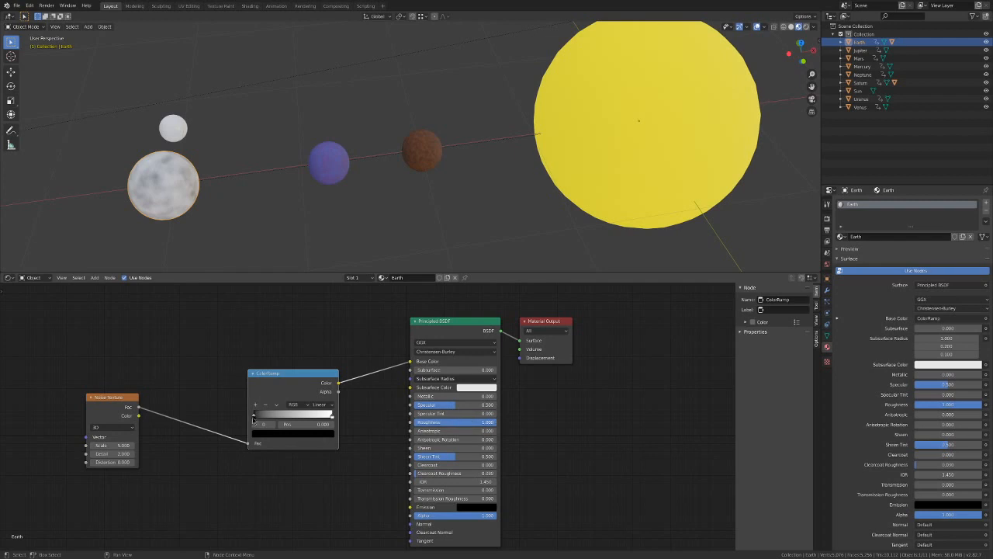
pyautogui.click(272, 435)
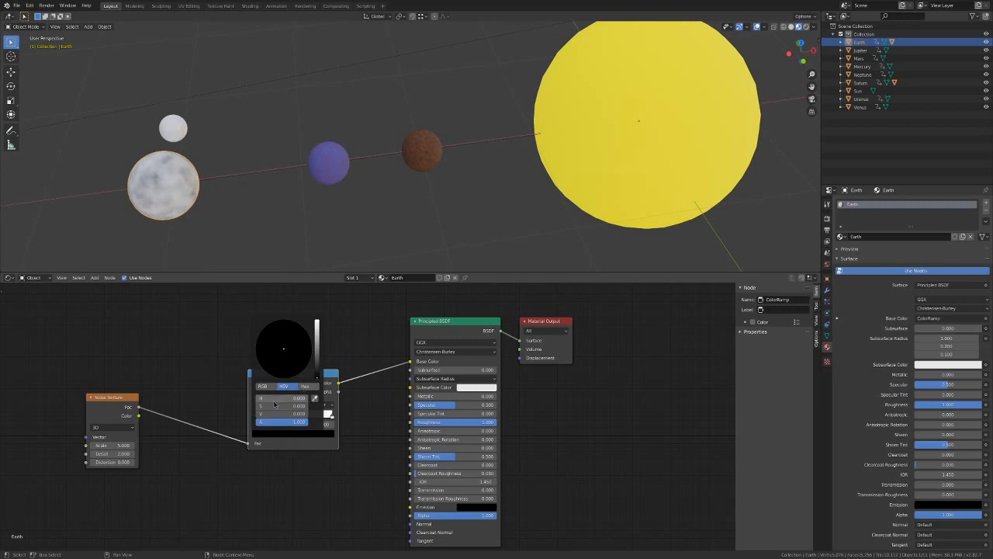
pyautogui.moveTo(281, 398); pyautogui.dragTo(304, 399)
pyautogui.click(316, 353)
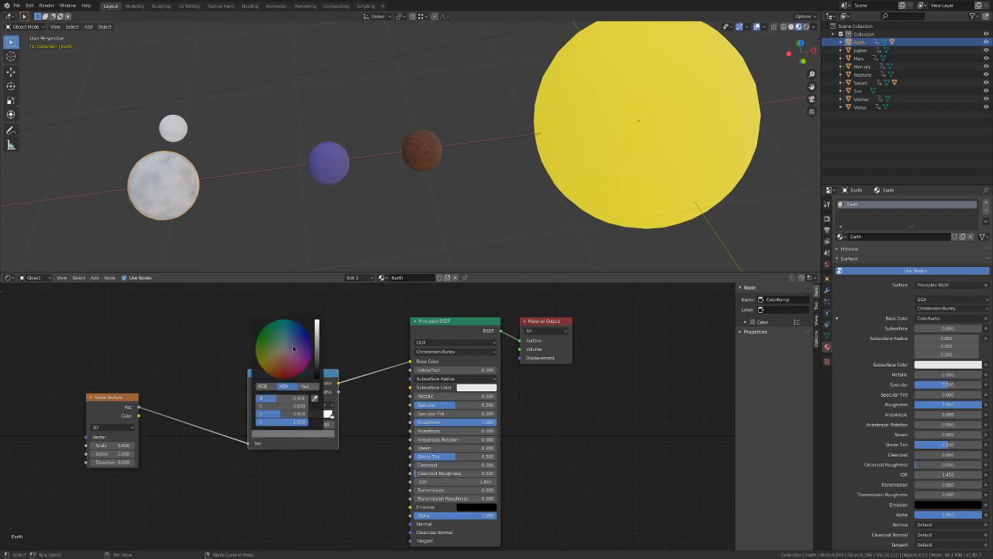
pyautogui.click(305, 329)
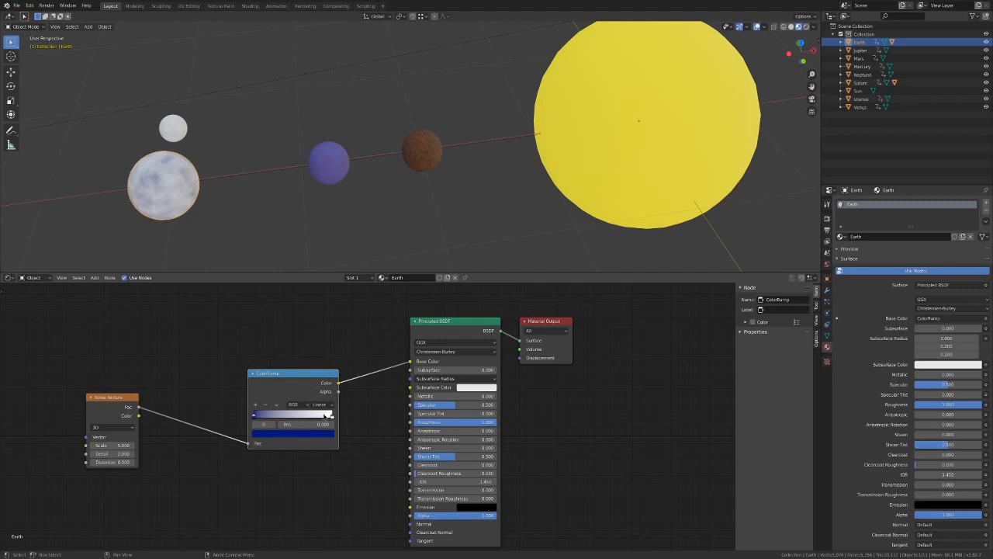
# Change the white end stop of the Earth ColorRamp to a bright green.
pyautogui.click(331, 416)
pyautogui.click(325, 434)
pyautogui.moveTo(289, 361); pyautogui.dragTo(276, 337)
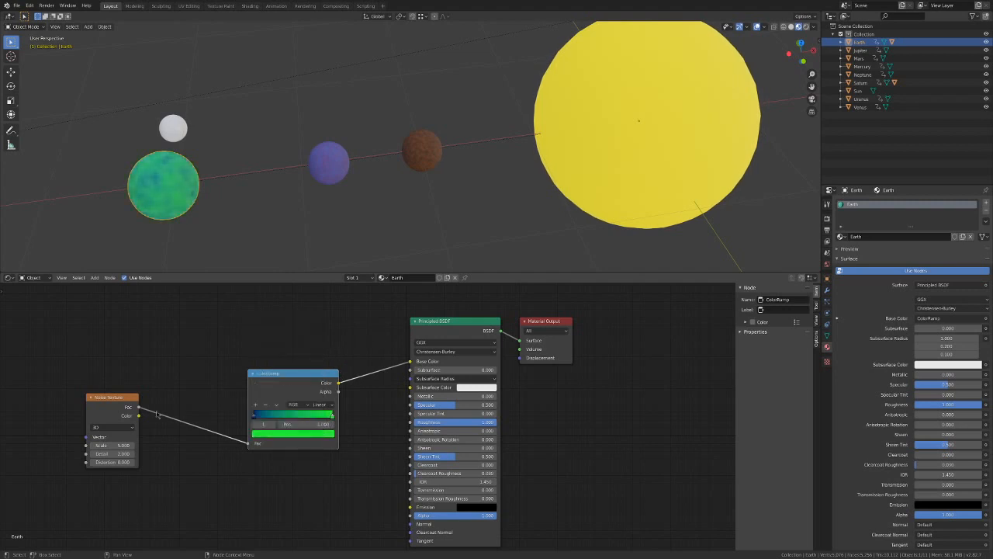
# Change the ColorRamp's bright green end stop to a darker, more yellowish green.
pyautogui.click(327, 436)
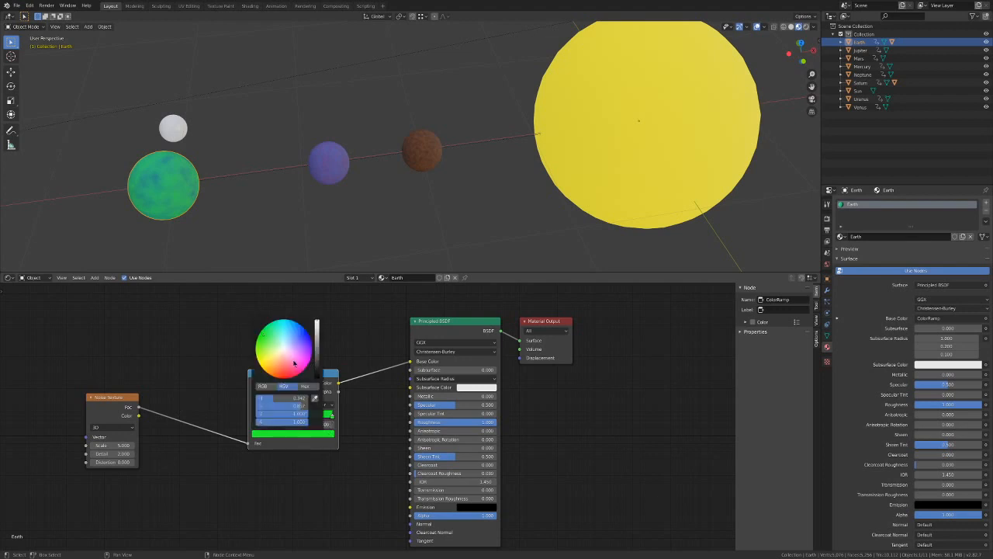
pyautogui.moveTo(281, 347); pyautogui.dragTo(317, 343)
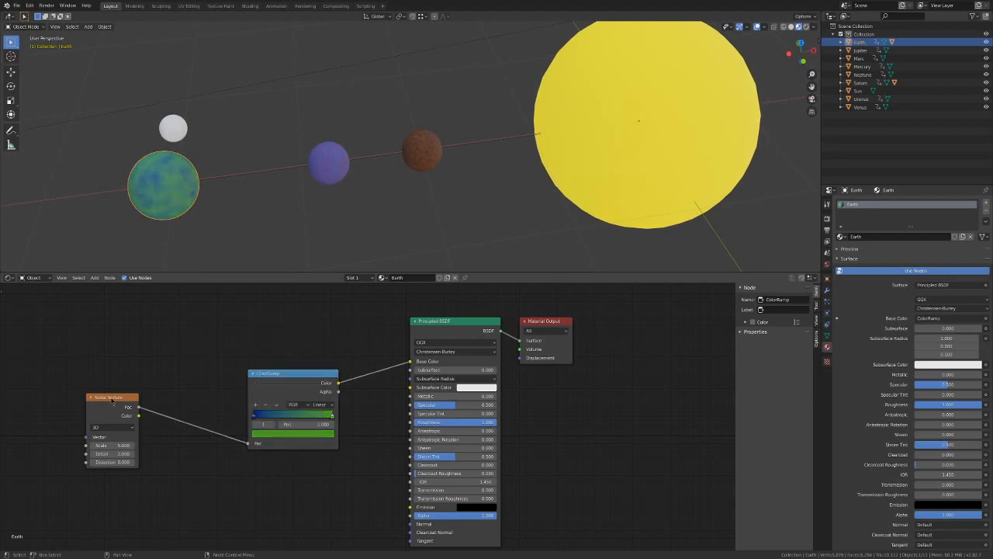
# Move the Noise Texture node closer to the ColorRamp and set its scale to 5.600 and detail to 7.000.
pyautogui.moveTo(115, 398); pyautogui.dragTo(189, 369)
pyautogui.moveTo(186, 416)
pyautogui.mouseDown()
pyautogui.moveTo(169, 416)
pyautogui.moveTo(200, 417)
pyautogui.moveTo(199, 425)
pyautogui.mouseUp()
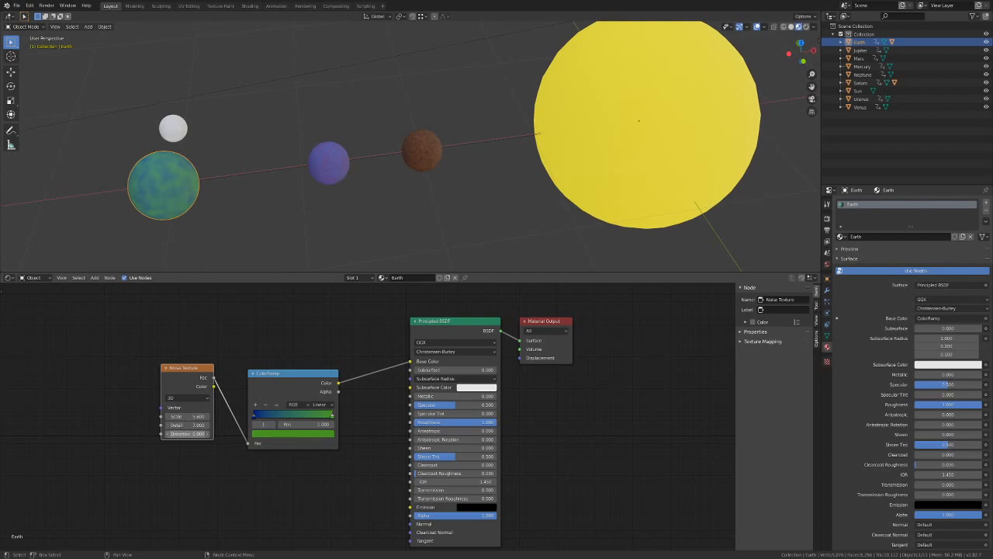
pyautogui.click(186, 433)
pyautogui.click(184, 371)
pyautogui.moveTo(185, 371); pyautogui.dragTo(166, 375)
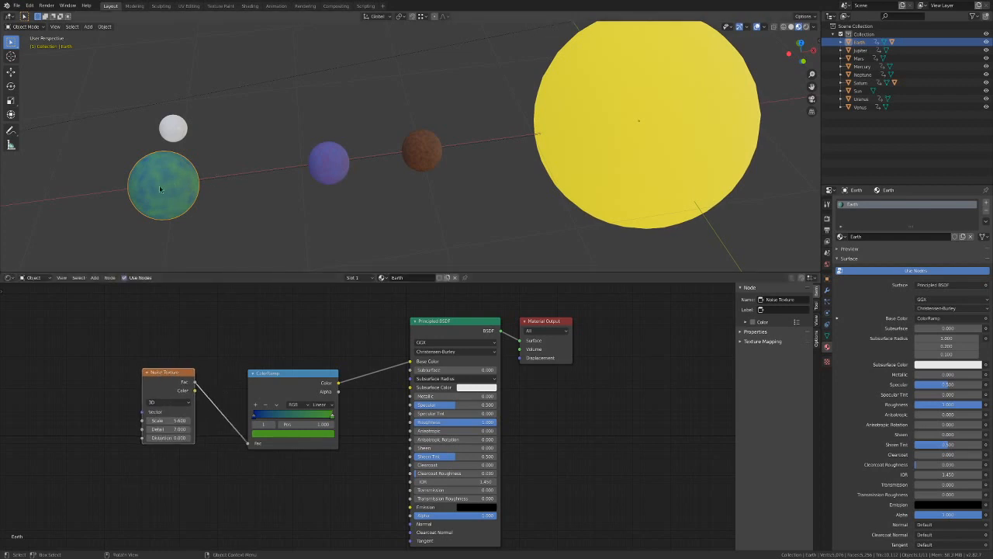
# Deselect Earth and examine its noise-textured surface alongside Venus and Mercury.
pyautogui.moveTo(211, 188); pyautogui.dragTo(295, 248, button='middle')
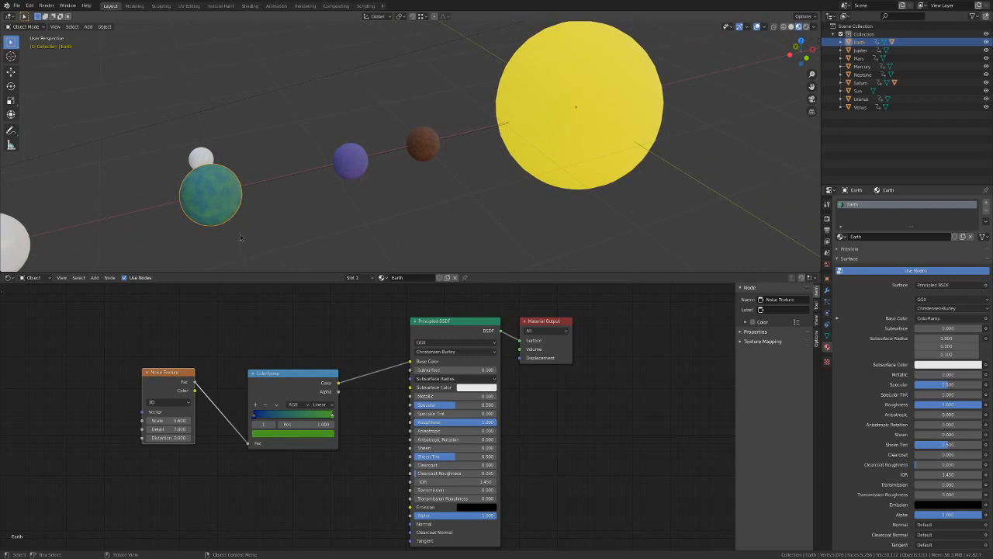
pyautogui.click(261, 228)
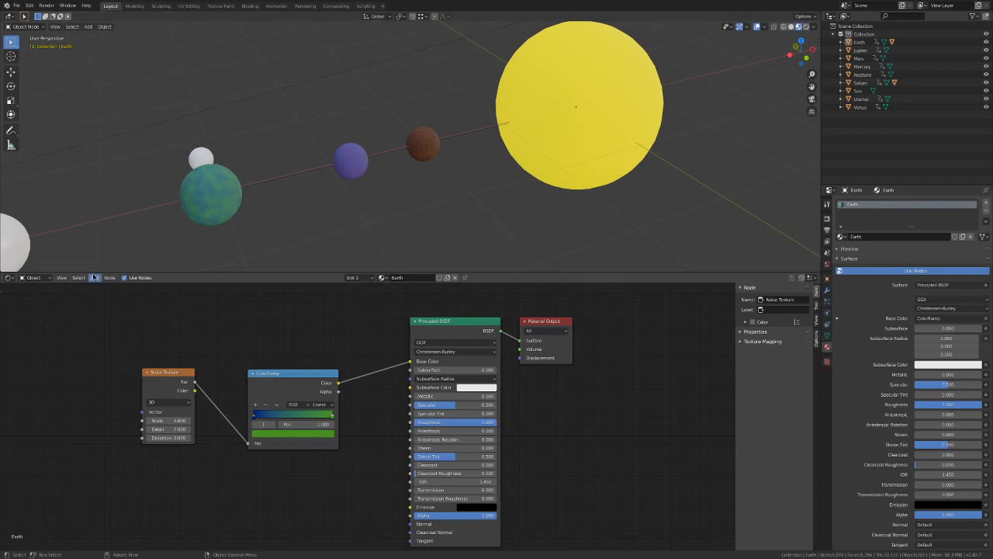
pyautogui.moveTo(466, 147); pyautogui.dragTo(496, 119, button='middle')
pyautogui.scroll(4, 451, 172)
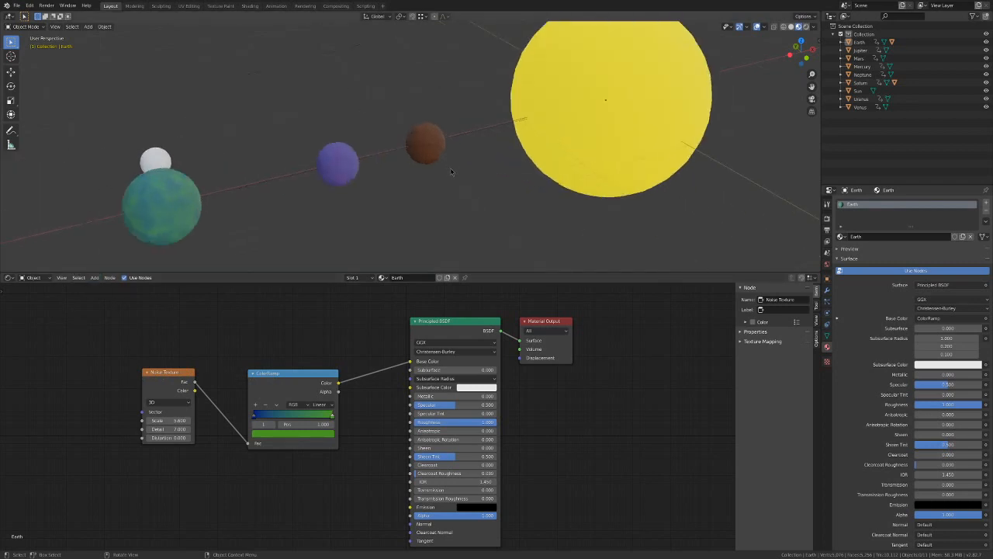
# Move the Noise Texture node slightly farther from the ColorRamp and open the list of nodes to add.
pyautogui.moveTo(167, 373); pyautogui.dragTo(156, 356)
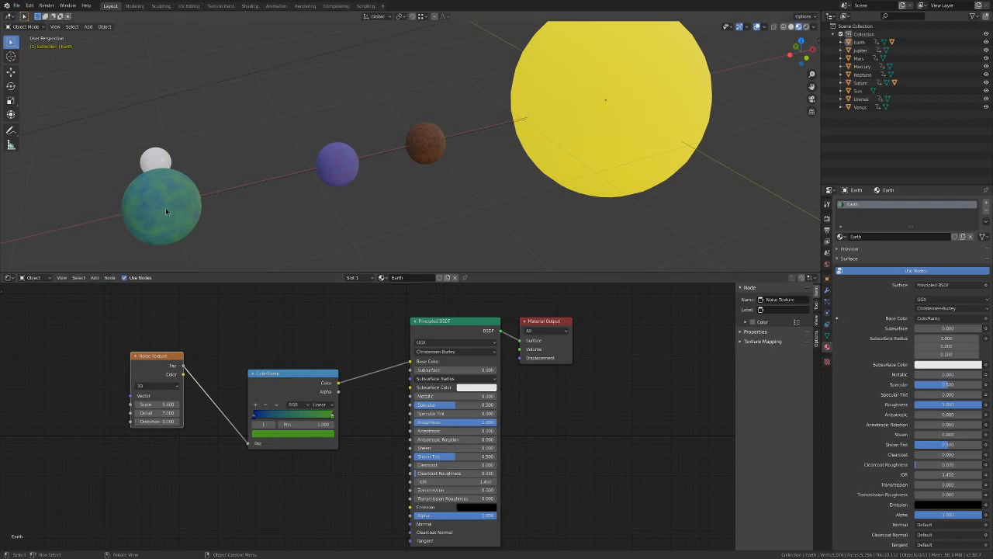
pyautogui.click(94, 277)
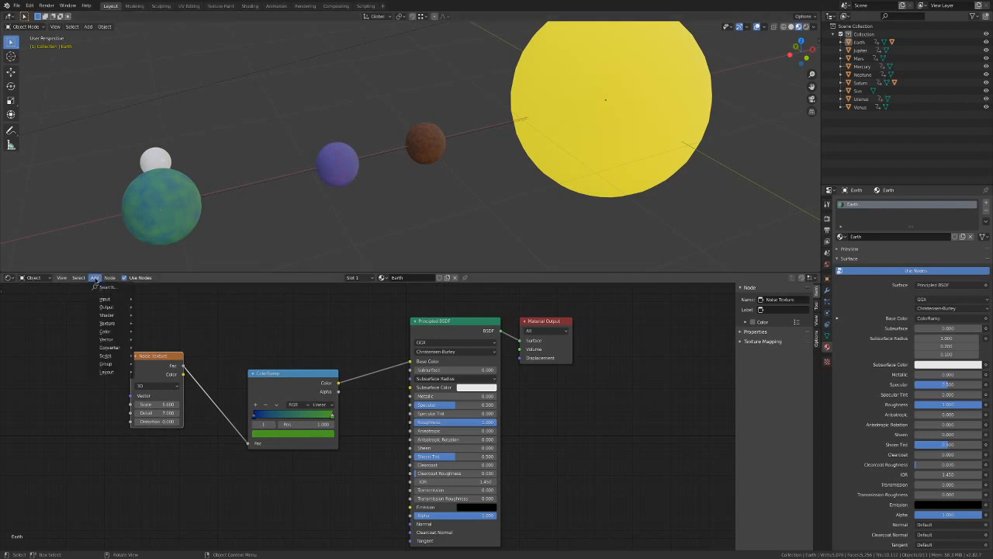
# Add a Bright/Contrast node on the link between Earth's Noise Texture and ColorRamp nodes.
pyautogui.moveTo(121, 346)
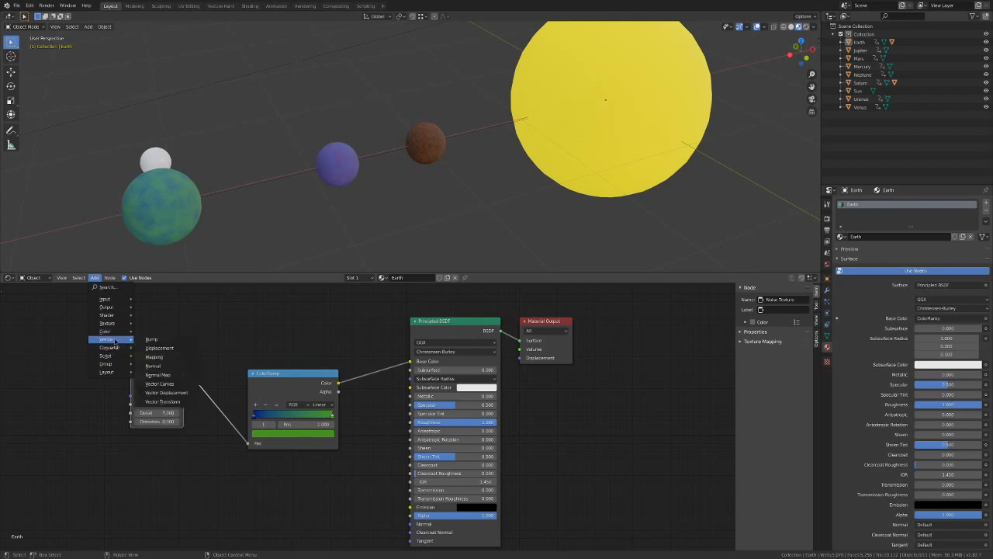
pyautogui.click(160, 330)
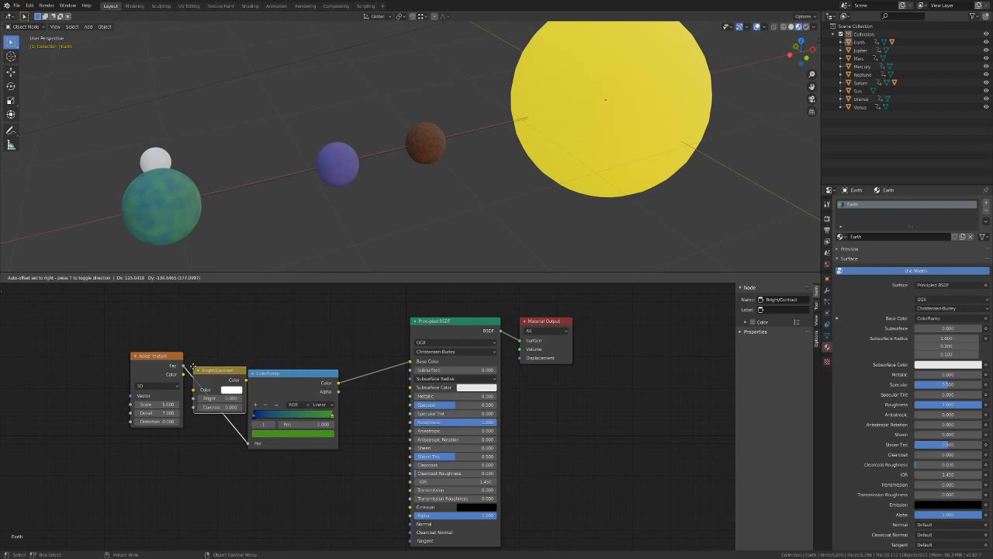
pyautogui.click(217, 371)
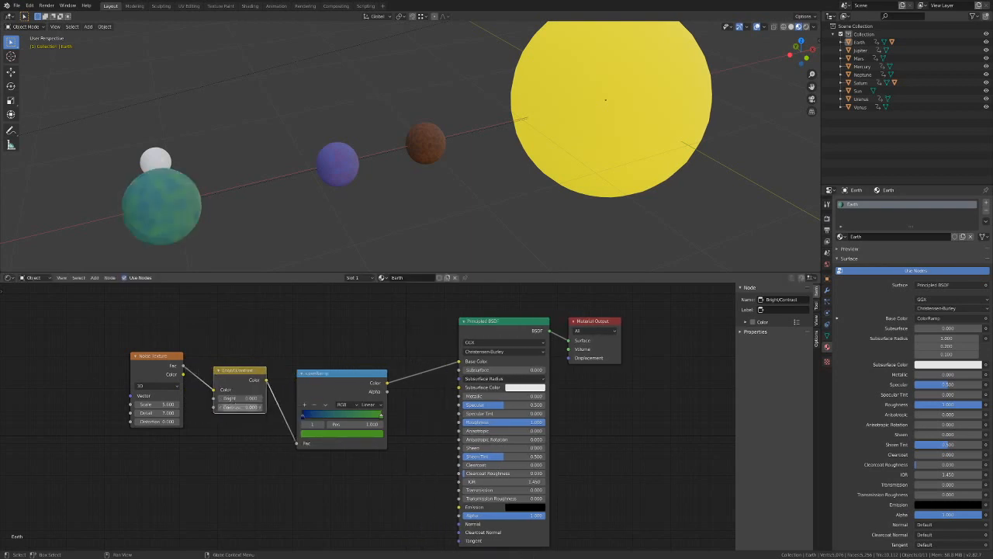
# Set the Bright/Contrast node to Bright -0.5 and Contrast 9.5, and the Noise Texture scale to 3.4.
pyautogui.moveTo(240, 406)
pyautogui.mouseDown()
pyautogui.moveTo(272, 407)
pyautogui.moveTo(249, 407)
pyautogui.mouseUp()
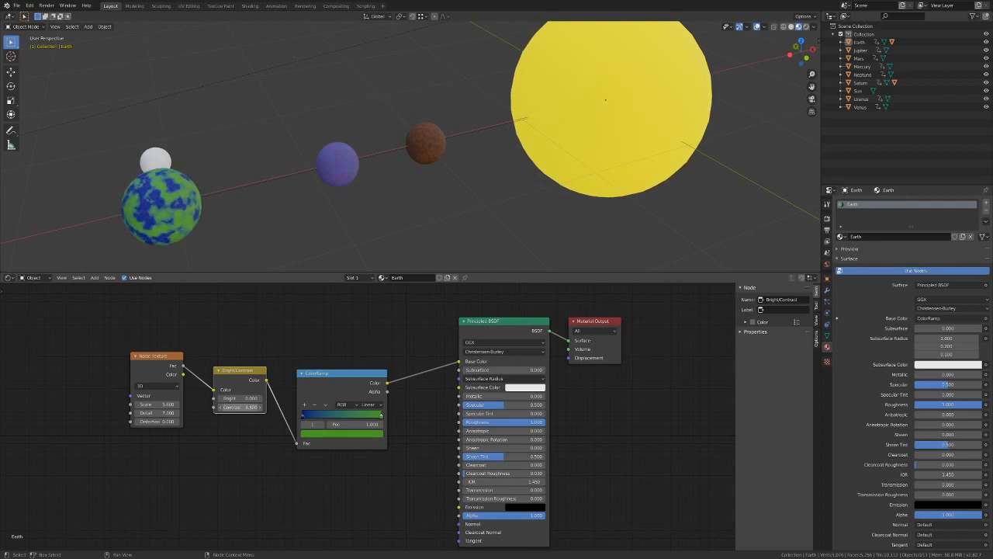
pyautogui.moveTo(237, 221)
pyautogui.mouseDown(button='middle')
pyautogui.moveTo(270, 233)
pyautogui.moveTo(250, 224)
pyautogui.mouseUp(button='middle')
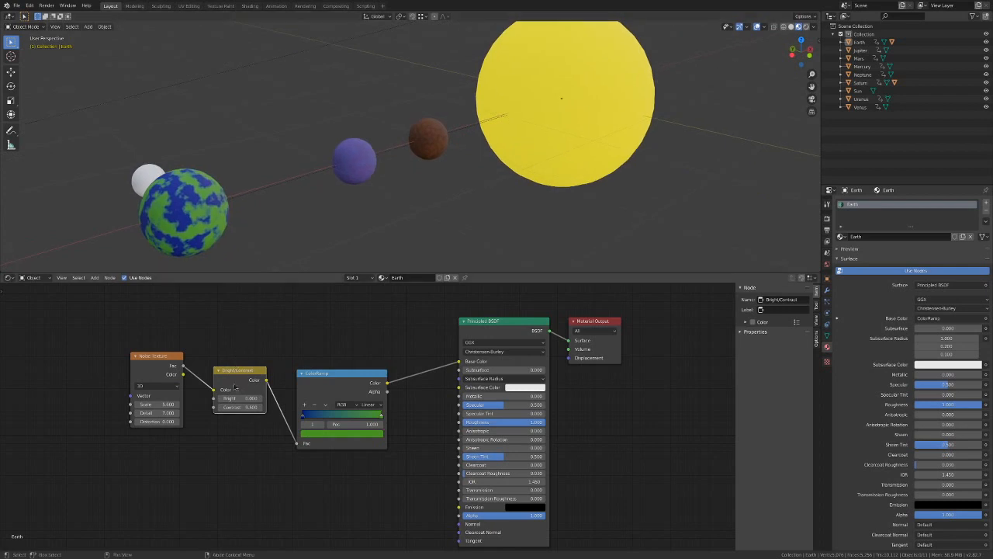
pyautogui.moveTo(240, 398); pyautogui.dragTo(248, 398)
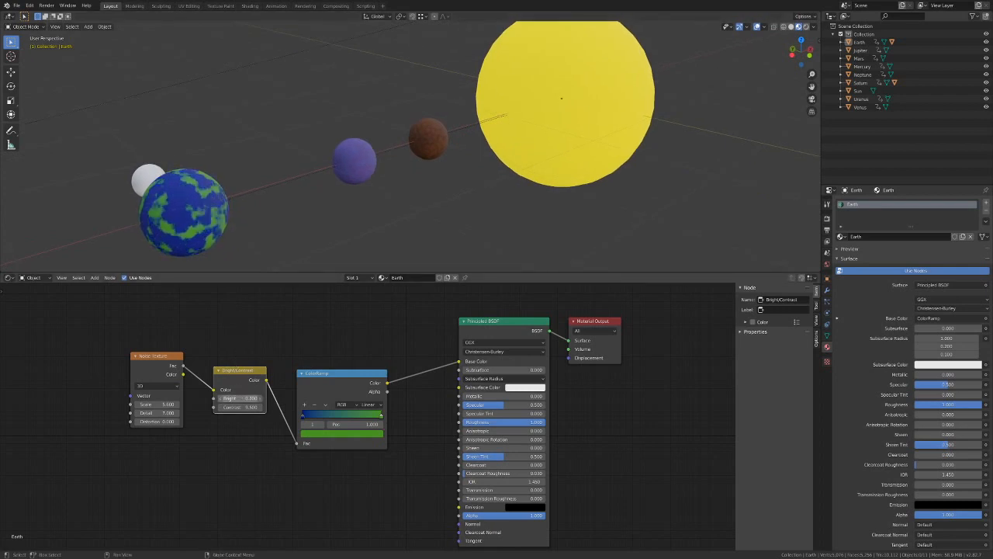
pyautogui.click(221, 398)
pyautogui.moveTo(292, 228); pyautogui.dragTo(278, 222, button='middle')
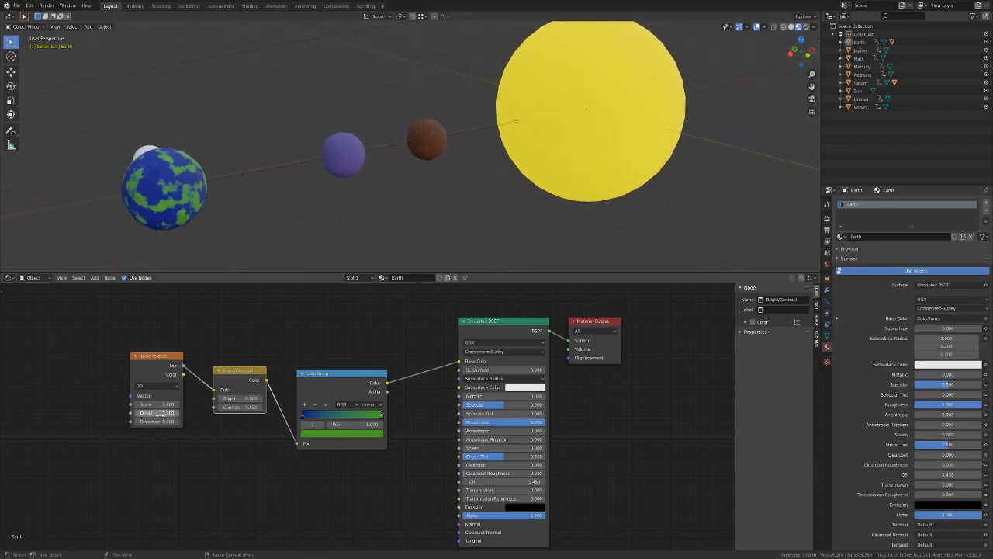
pyautogui.moveTo(155, 405)
pyautogui.mouseDown()
pyautogui.moveTo(170, 405)
pyautogui.moveTo(141, 405)
pyautogui.moveTo(150, 405)
pyautogui.mouseUp()
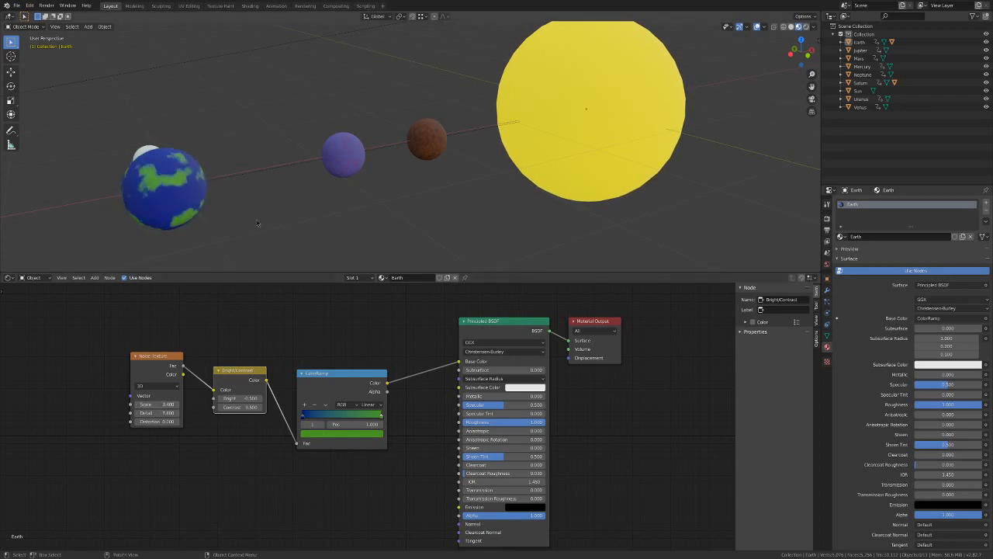
# Examine Earth's land and ocean pattern and the neighbouring moon from several angles.
pyautogui.moveTo(258, 224); pyautogui.dragTo(204, 208, button='middle')
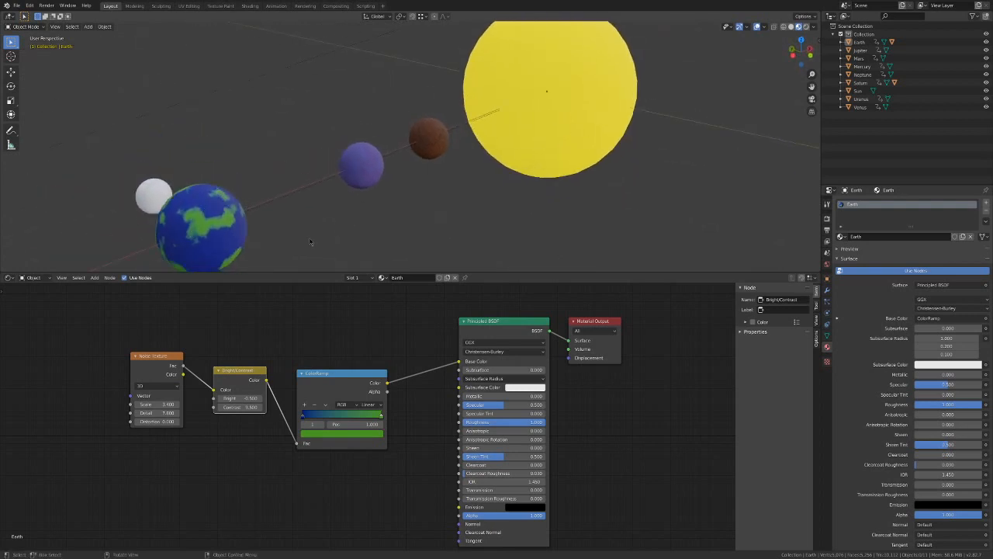
pyautogui.moveTo(310, 242)
pyautogui.mouseDown(button='middle')
pyautogui.moveTo(314, 219)
pyautogui.moveTo(302, 233)
pyautogui.mouseUp(button='middle')
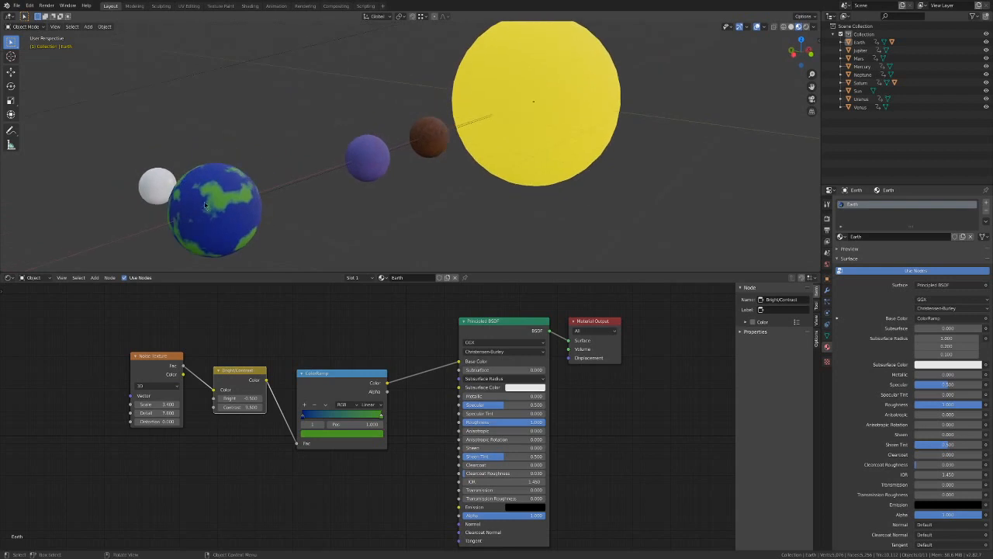
pyautogui.scroll(-2, 206, 204)
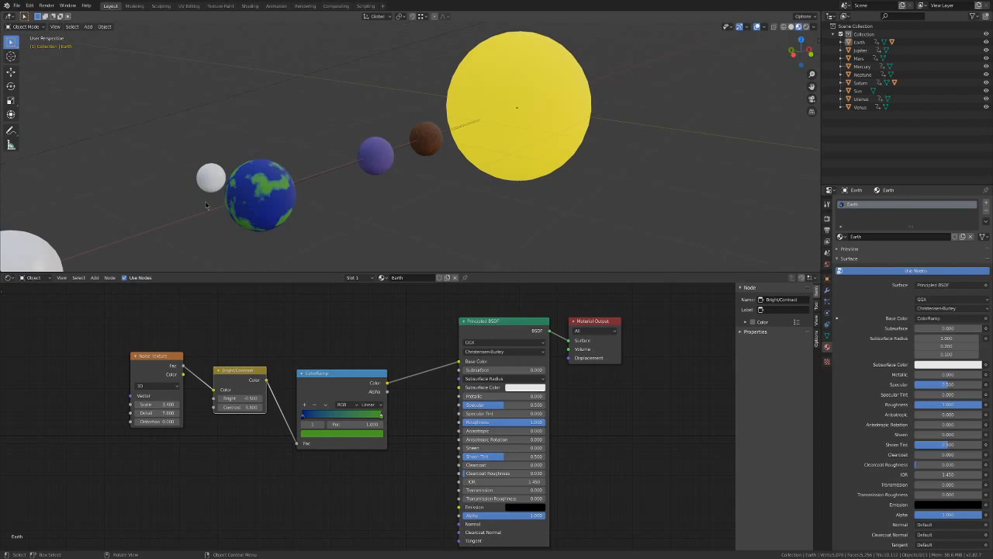
pyautogui.moveTo(284, 225); pyautogui.dragTo(306, 231, button='middle')
pyautogui.click(262, 226)
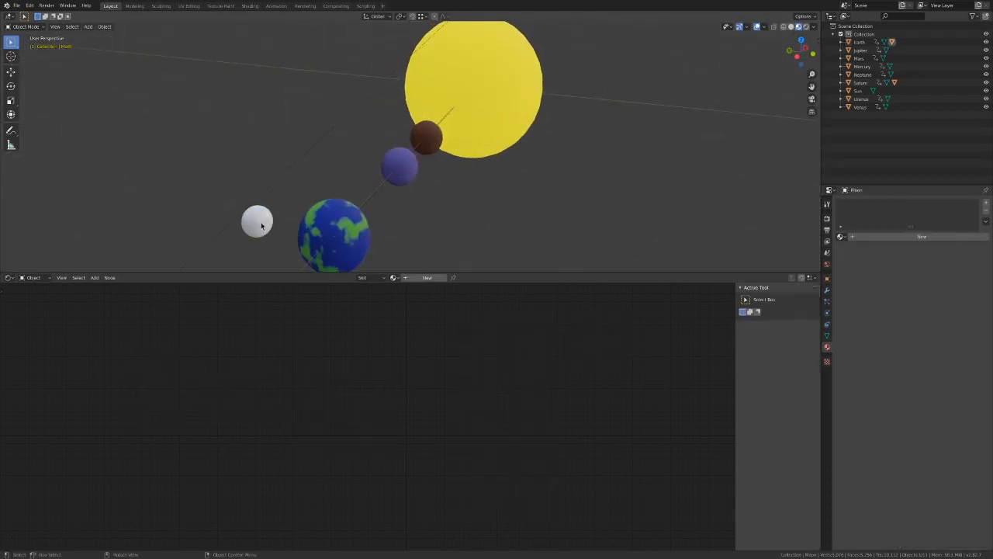
pyautogui.click(334, 236)
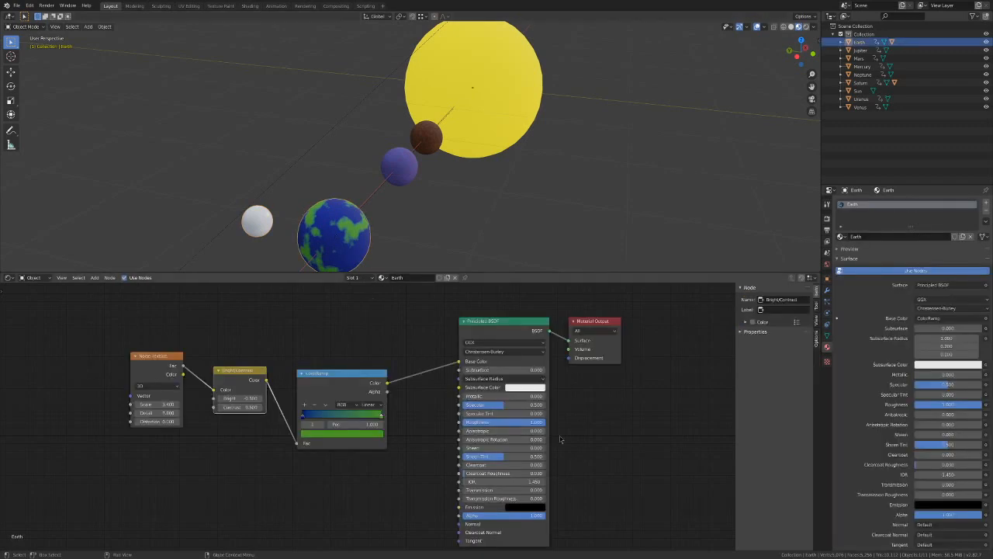
pyautogui.click(430, 205)
pyautogui.moveTo(433, 221); pyautogui.dragTo(407, 223, button='middle')
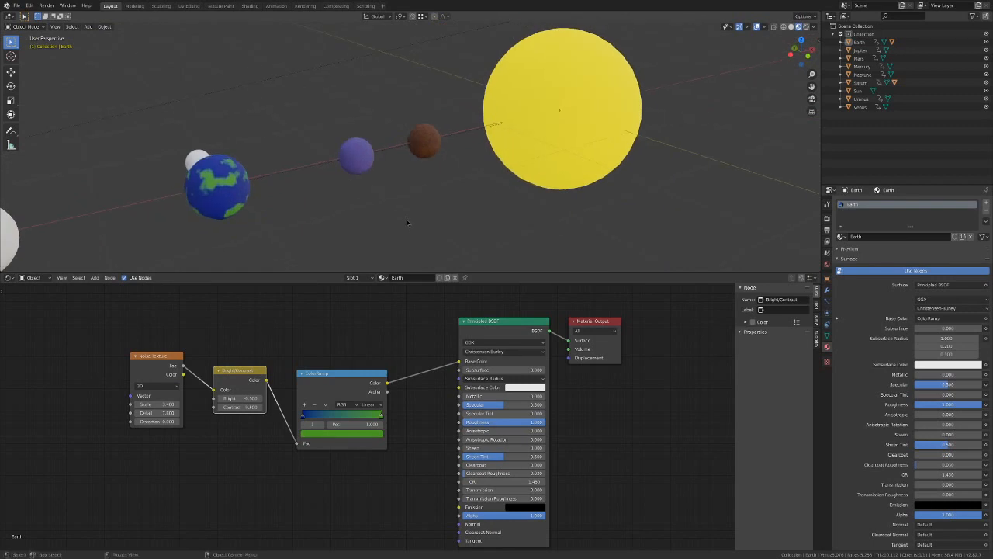
pyautogui.moveTo(241, 227); pyautogui.dragTo(261, 214, button='middle')
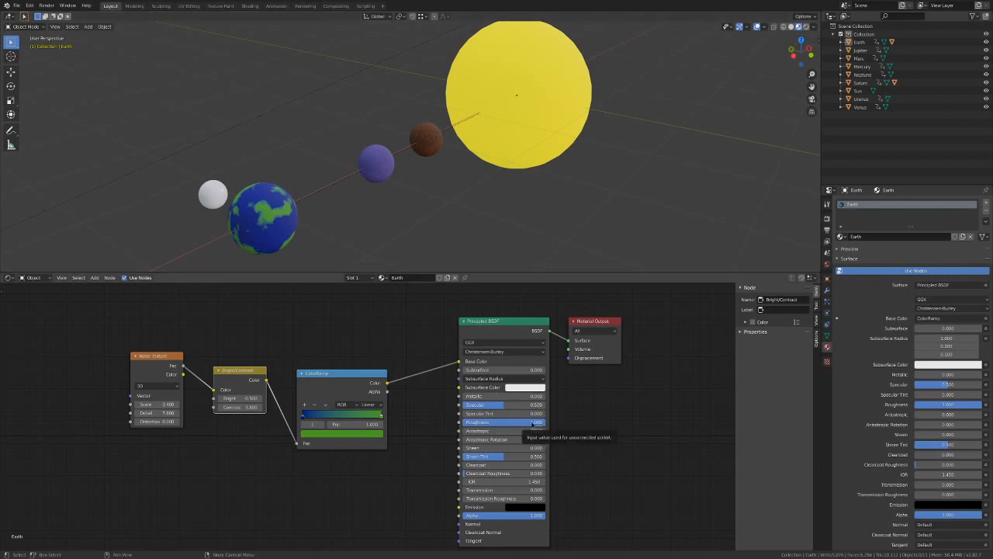
pyautogui.moveTo(284, 262)
pyautogui.mouseDown(button='middle')
pyautogui.moveTo(303, 258)
pyautogui.moveTo(274, 271)
pyautogui.moveTo(283, 260)
pyautogui.mouseUp(button='middle')
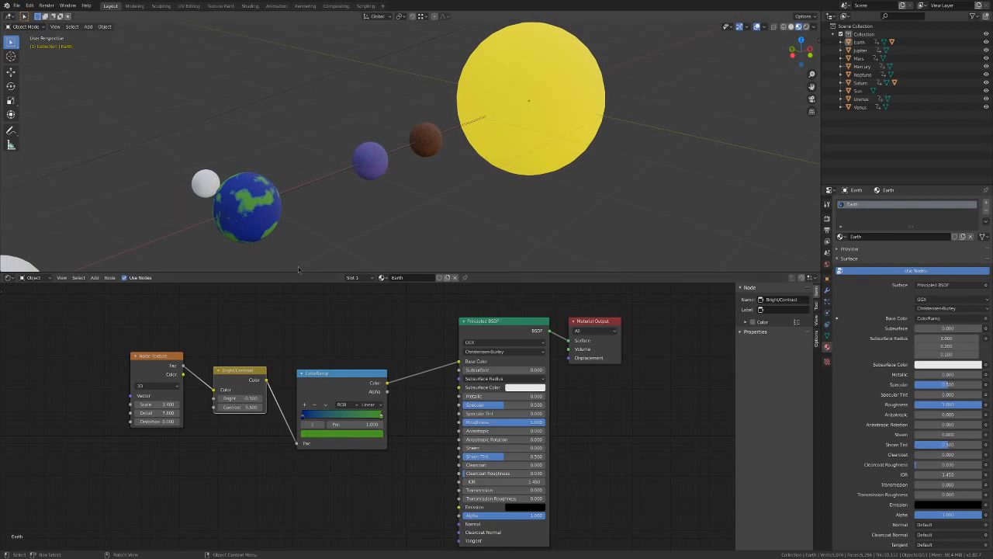
# Raise the ColorRamp node and duplicate the Noise Texture and Bright/Contrast nodes together below the originals.
pyautogui.moveTo(322, 379); pyautogui.dragTo(319, 346)
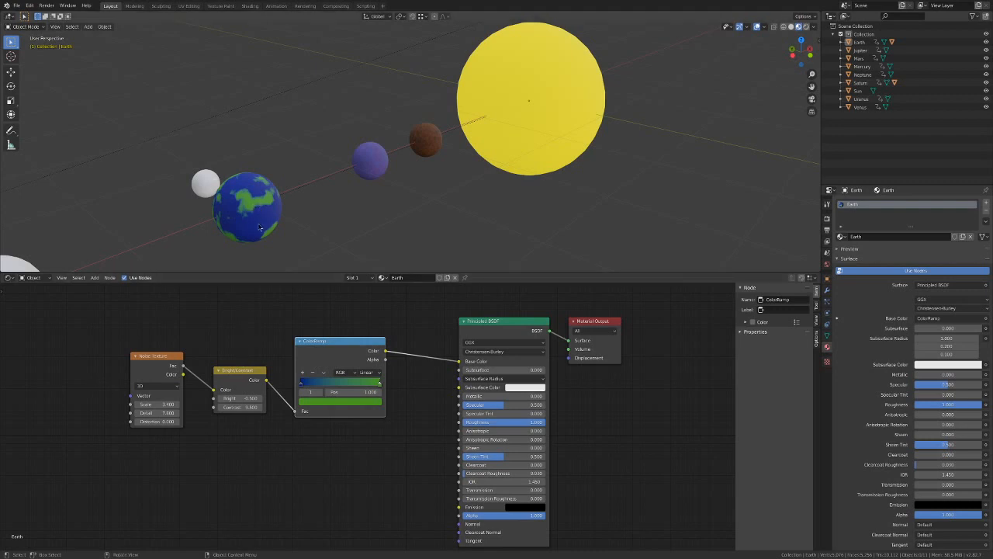
pyautogui.moveTo(132, 329); pyautogui.dragTo(262, 471)
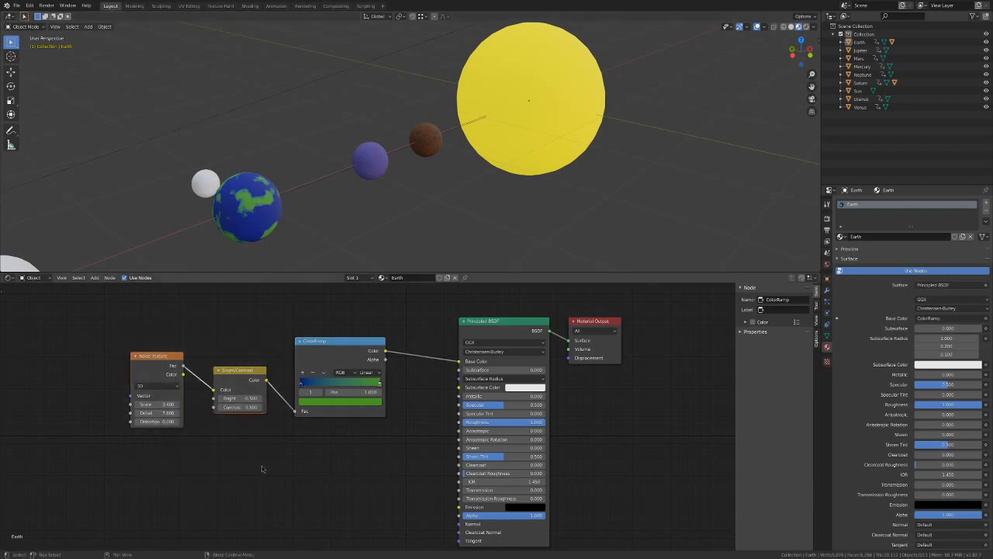
pyautogui.hotkey('shift', 'd')
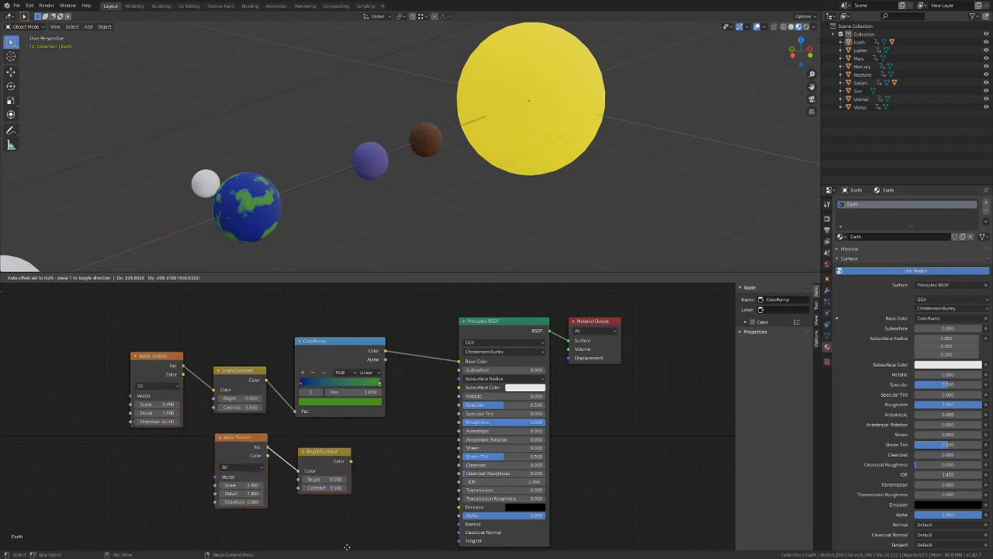
pyautogui.click(348, 543)
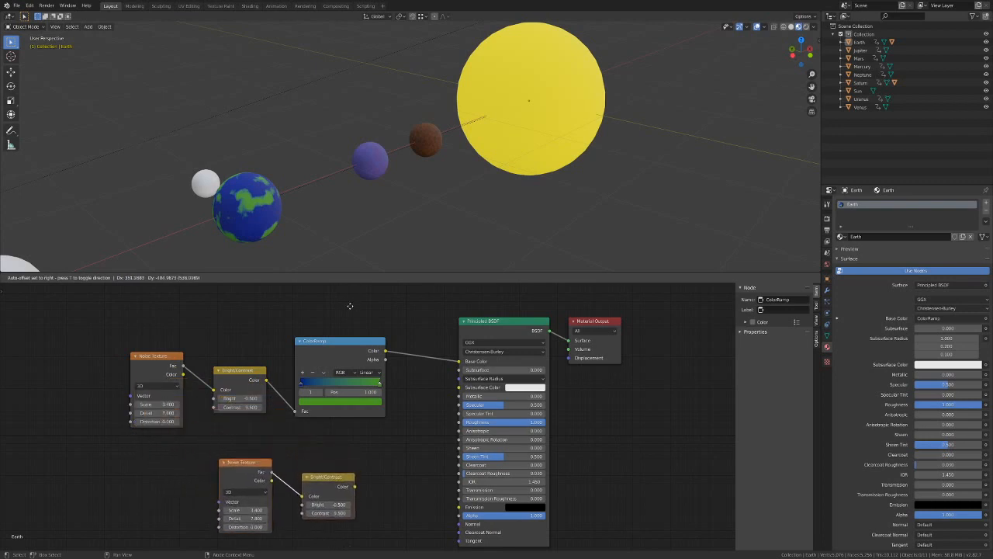
pyautogui.click(357, 447)
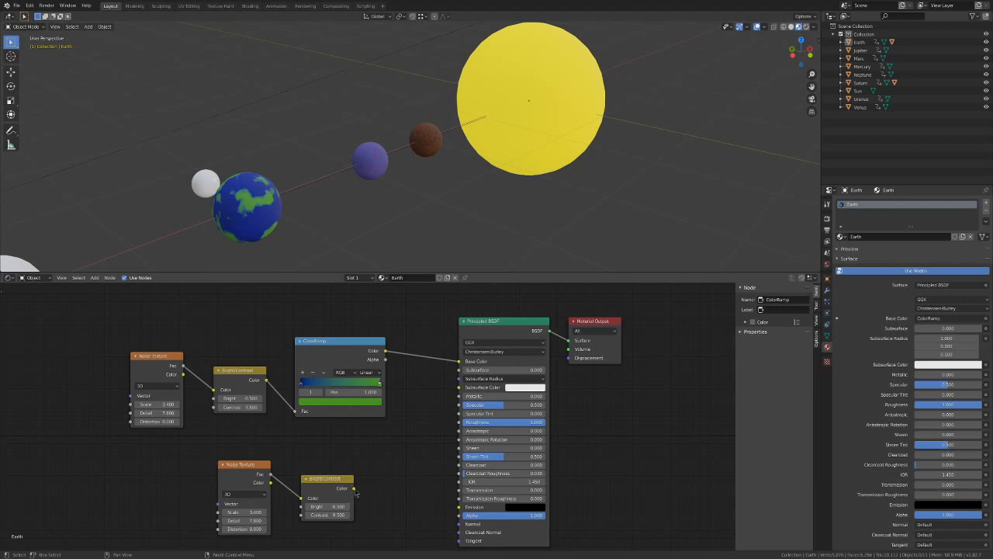
# Link the duplicated Bright/Contrast node's Color output to the Principled BSDF's Roughness and check Earth's reflections.
pyautogui.moveTo(356, 489); pyautogui.dragTo(463, 426)
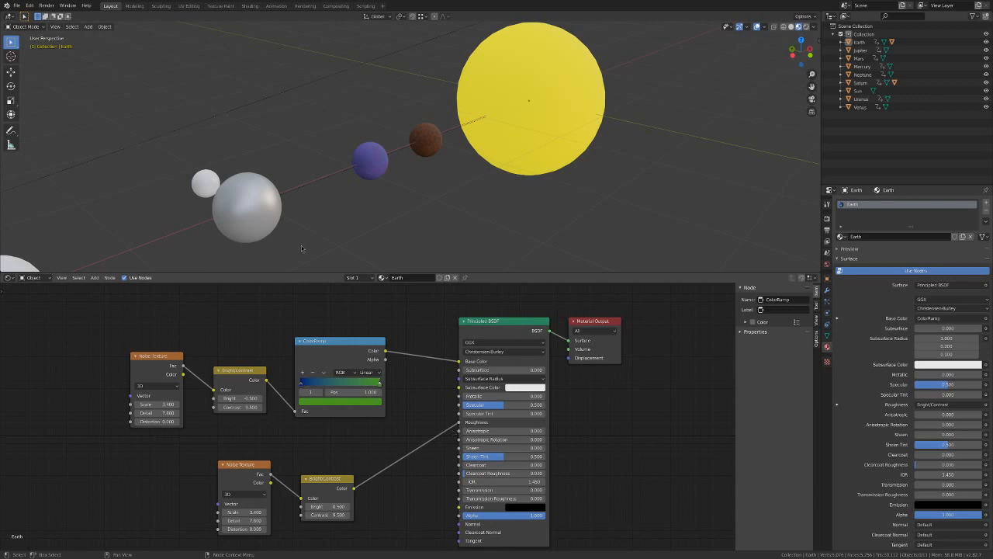
pyautogui.moveTo(305, 251); pyautogui.dragTo(322, 250, button='middle')
pyautogui.moveTo(306, 253); pyautogui.dragTo(341, 209, button='middle')
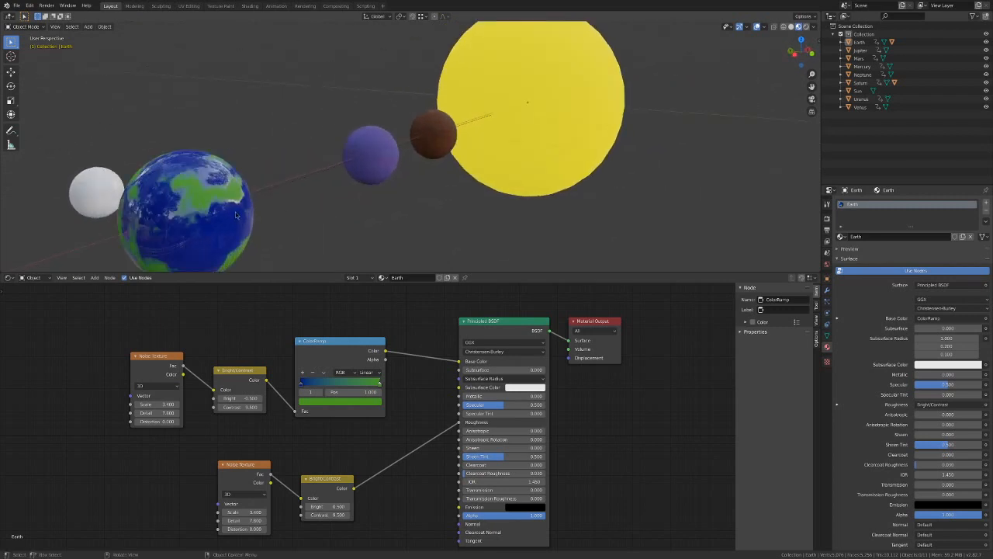
pyautogui.moveTo(235, 212); pyautogui.dragTo(232, 151, button='middle')
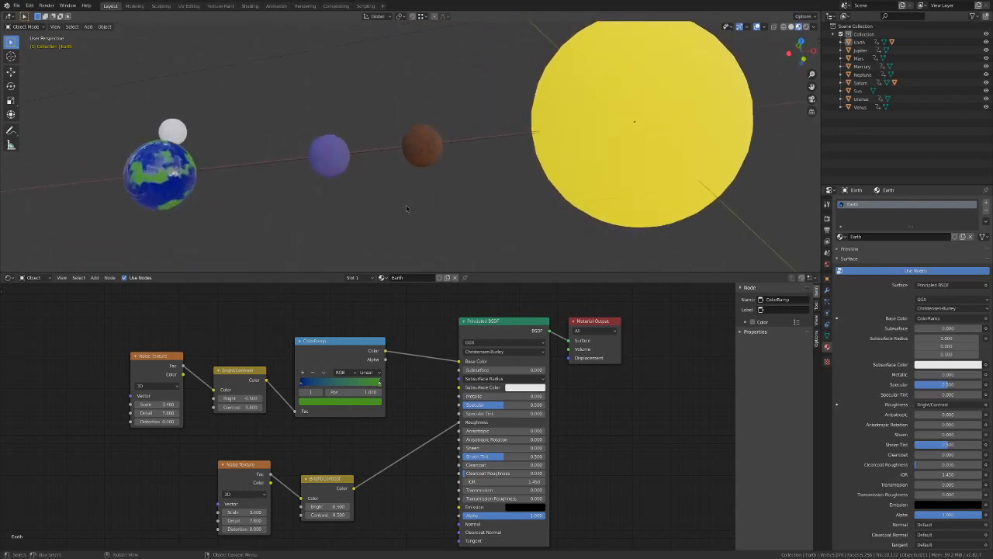
pyautogui.scroll(-2, 369, 165)
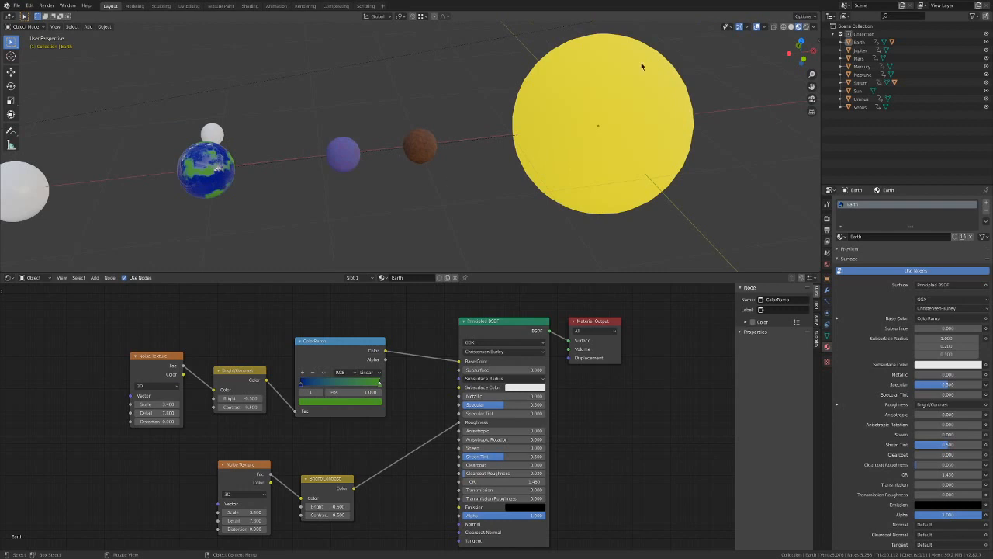
pyautogui.moveTo(260, 218); pyautogui.dragTo(233, 194, button='middle')
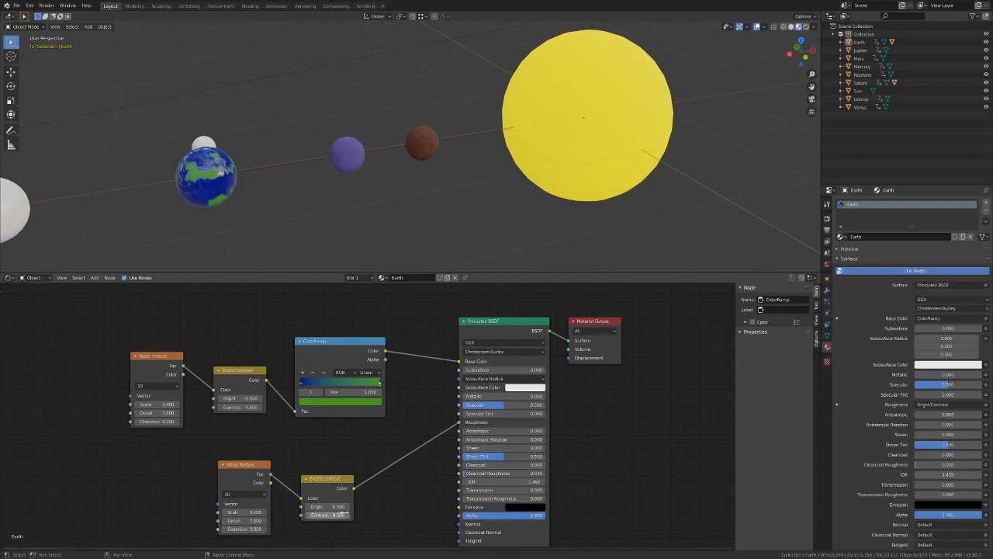
# Try driving Roughness from the original Bright/Contrast node, and link the duplicated node back to Roughness.
pyautogui.moveTo(459, 421)
pyautogui.mouseDown()
pyautogui.moveTo(410, 394)
pyautogui.moveTo(201, 378)
pyautogui.mouseUp()
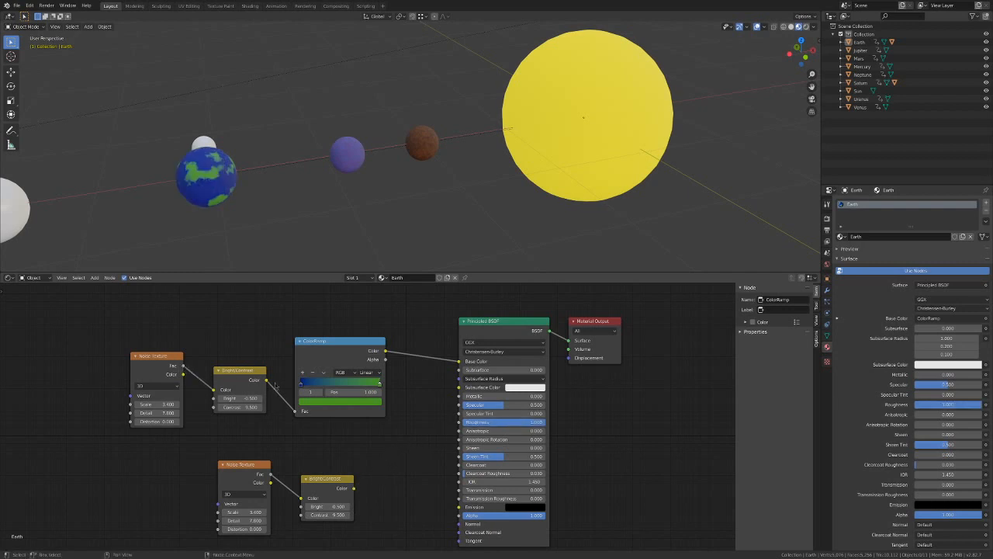
pyautogui.moveTo(267, 381); pyautogui.dragTo(460, 426)
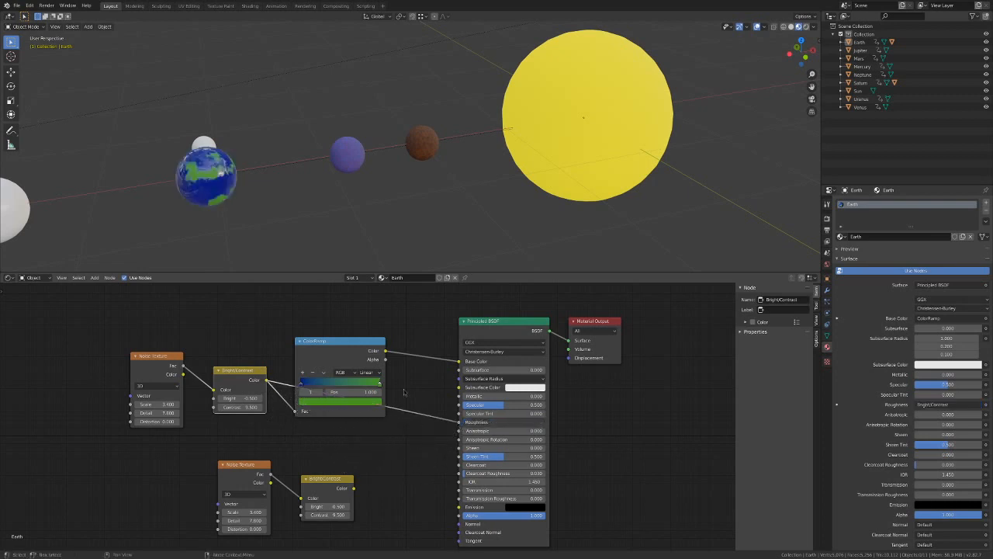
pyautogui.moveTo(309, 237); pyautogui.dragTo(316, 231, button='middle')
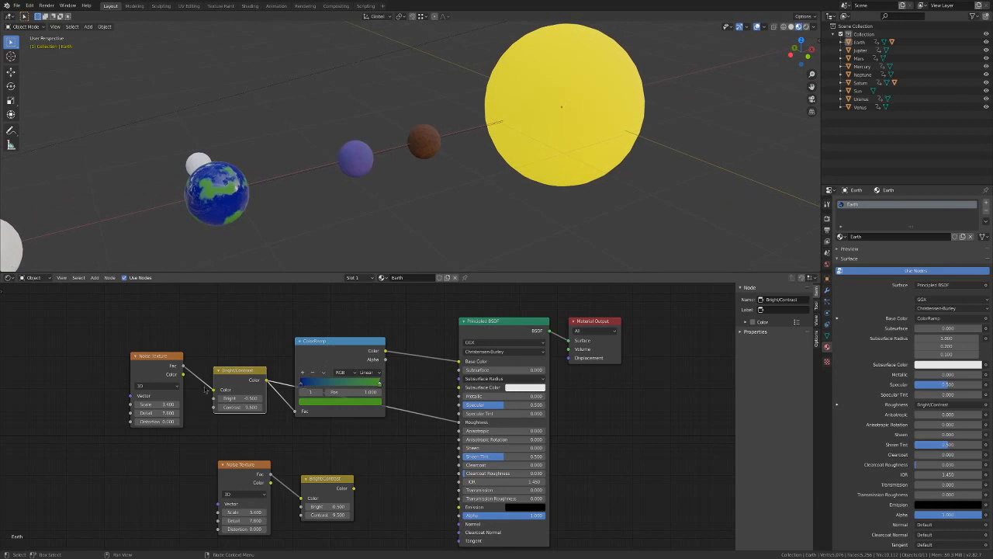
pyautogui.moveTo(460, 421); pyautogui.dragTo(325, 424)
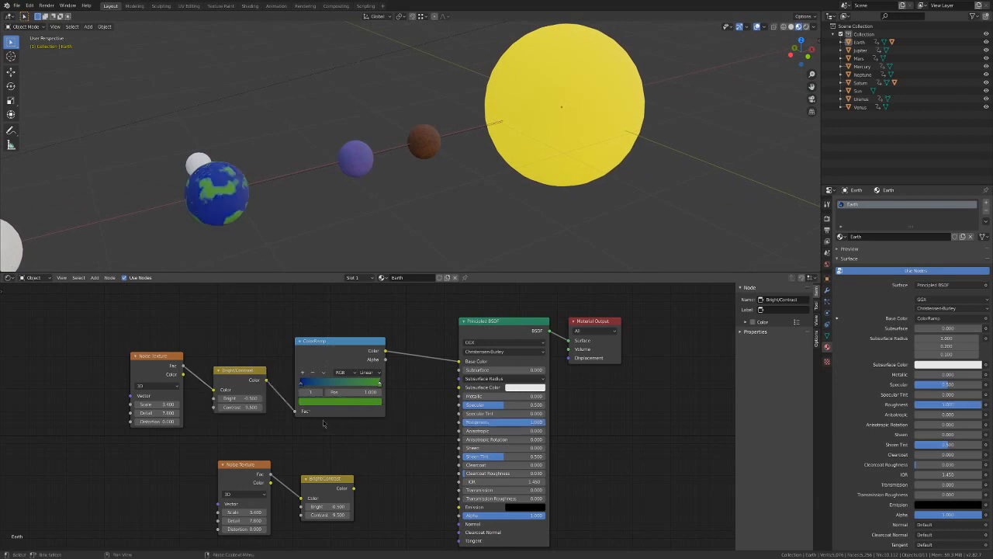
pyautogui.moveTo(355, 488); pyautogui.dragTo(460, 423)
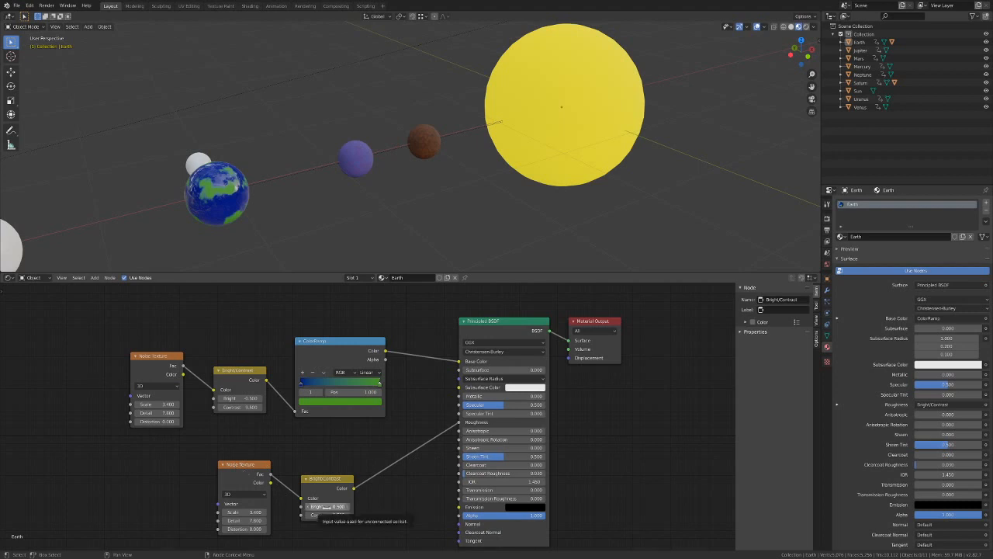
# Delete the duplicated Noise Texture and feed the second Bright/Contrast node from the original's Fac output, rearranging both nodes.
pyautogui.click(239, 477)
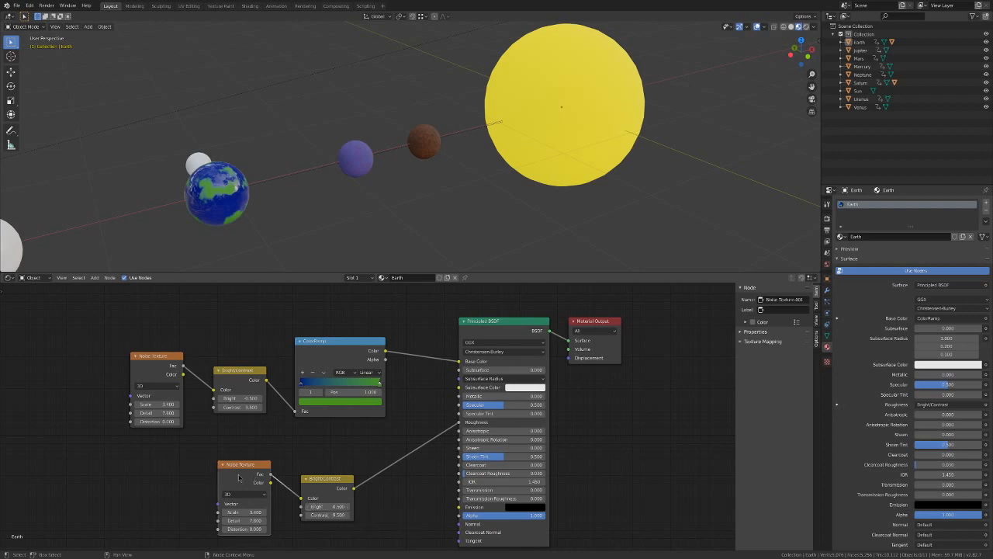
pyautogui.press('x')
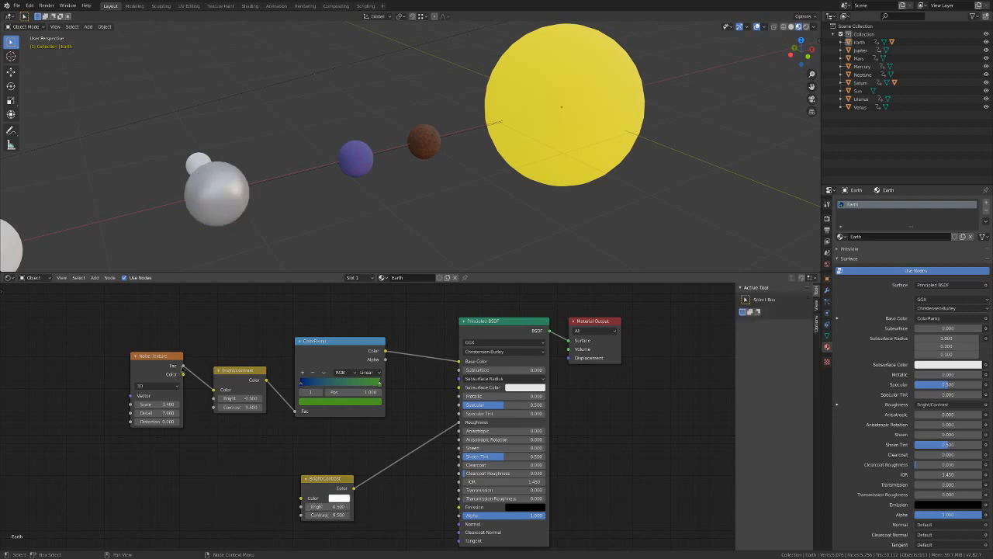
pyautogui.click(186, 367)
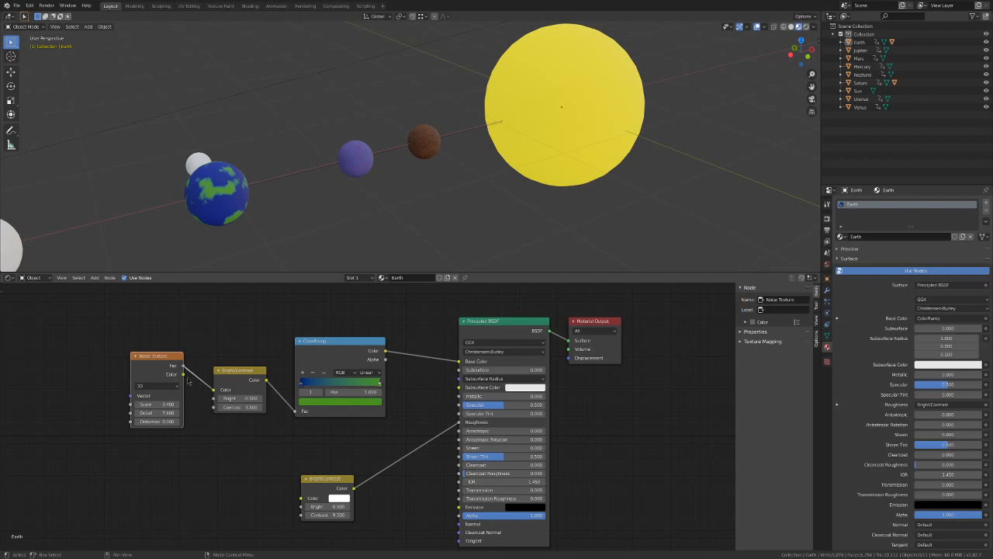
pyautogui.moveTo(184, 366); pyautogui.dragTo(225, 435)
pyautogui.moveTo(156, 358); pyautogui.dragTo(149, 385)
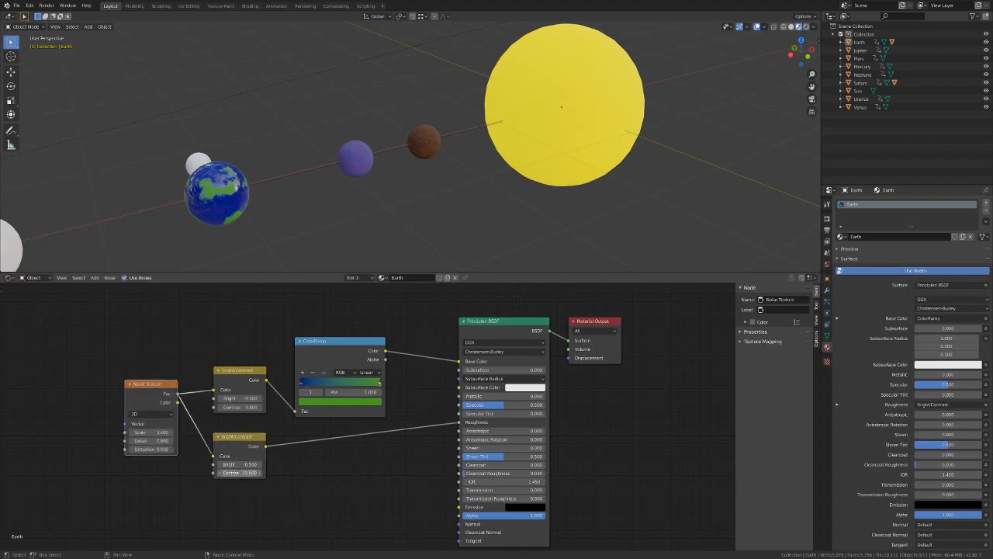
# Set the second Bright/Contrast node's Bright to -1.5 and Contrast to 100 while checking Earth's reflections up close.
pyautogui.moveTo(242, 472); pyautogui.dragTo(293, 472)
pyautogui.scroll(4, 220, 210)
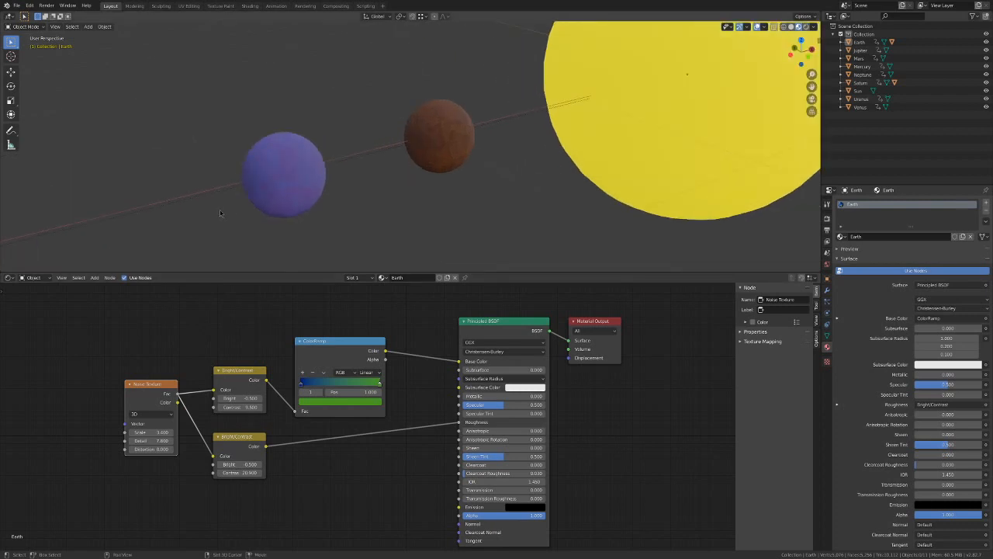
pyautogui.press('KP_Decimal')
pyautogui.moveTo(236, 464); pyautogui.dragTo(241, 464)
pyautogui.moveTo(478, 210); pyautogui.dragTo(458, 222, button='middle')
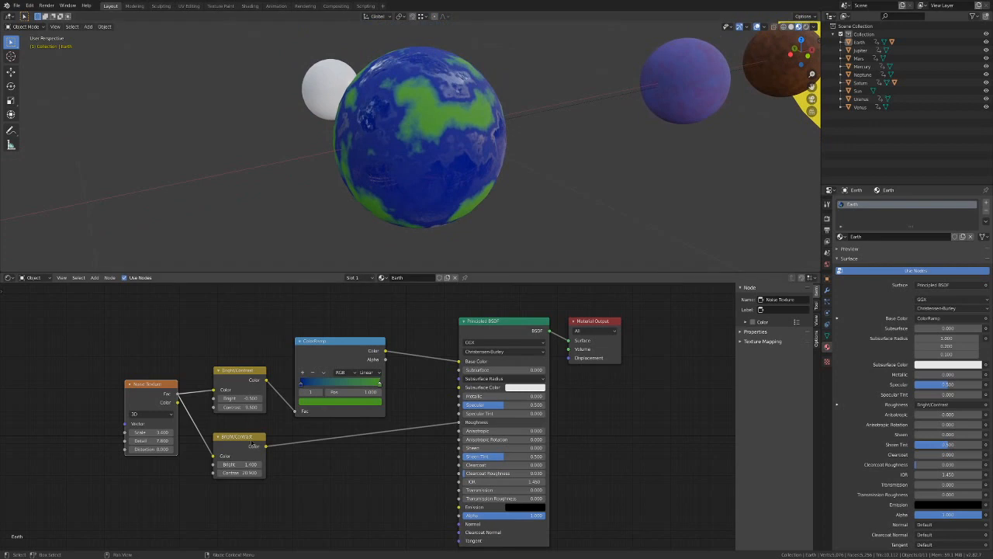
pyautogui.moveTo(243, 473); pyautogui.dragTo(243, 464)
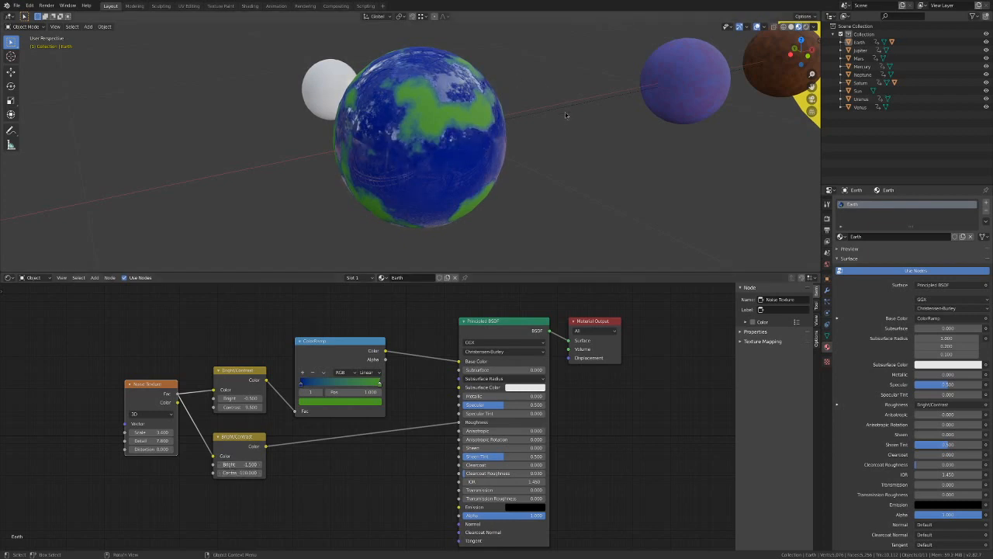
pyautogui.moveTo(568, 116); pyautogui.dragTo(561, 119, button='middle')
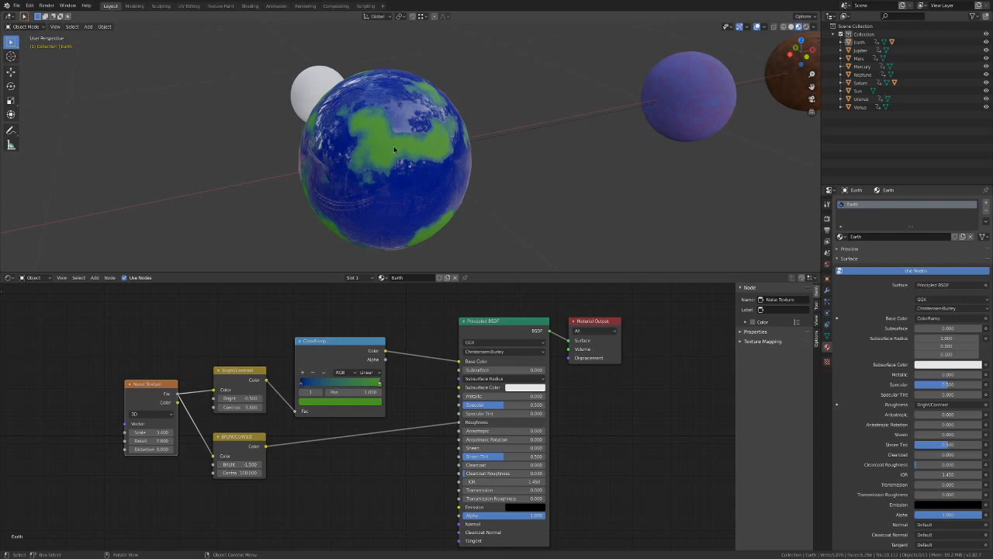
# Insert a ColorRamp node between the second Bright/Contrast node and the Principled BSDF's Roughness.
pyautogui.click(94, 277)
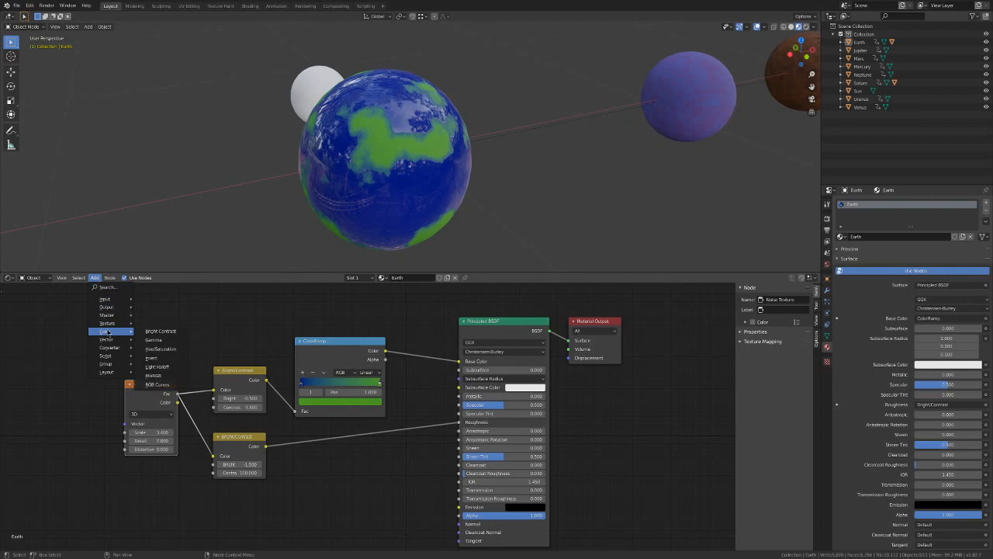
pyautogui.moveTo(107, 340)
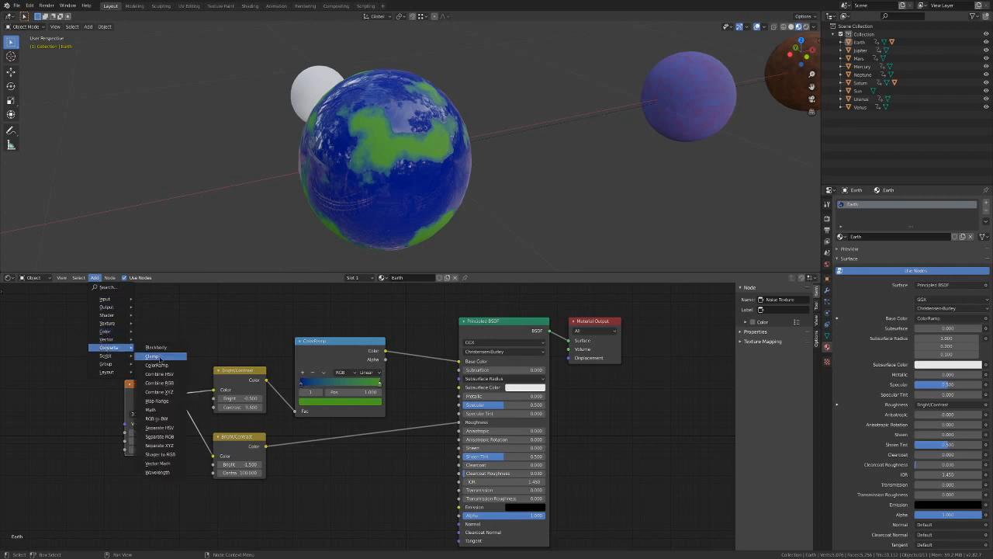
pyautogui.click(159, 365)
pyautogui.click(304, 434)
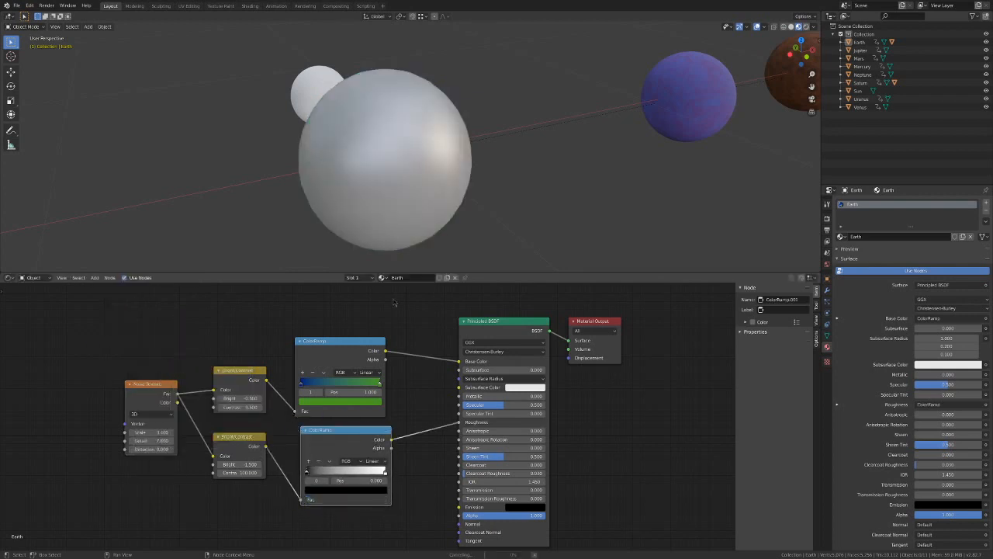
pyautogui.moveTo(405, 177); pyautogui.dragTo(446, 188, button='middle')
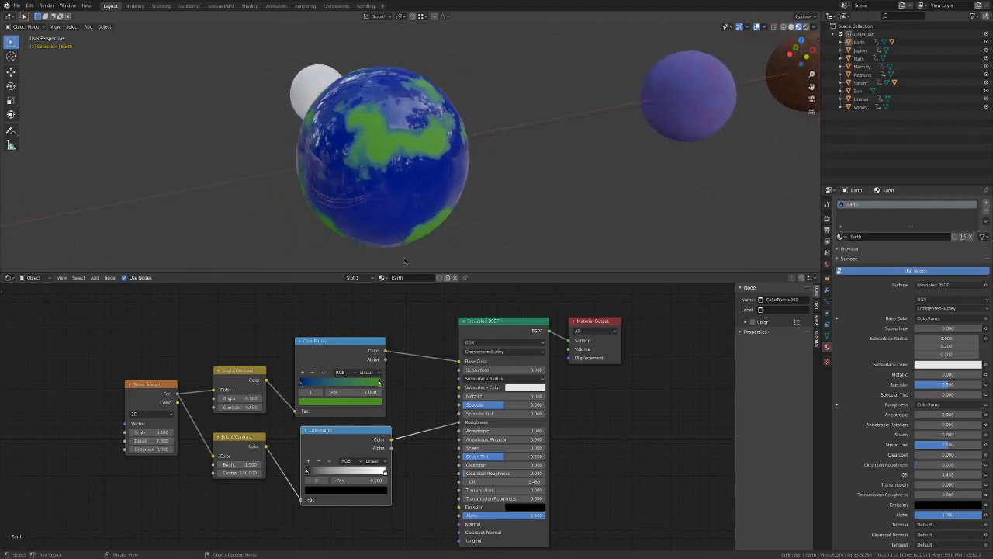
# Try shifting the roughness ColorRamp's end stops and adjusting the white stop's brightness.
pyautogui.moveTo(306, 474)
pyautogui.mouseDown()
pyautogui.moveTo(384, 473)
pyautogui.moveTo(307, 473)
pyautogui.mouseUp()
pyautogui.moveTo(385, 472)
pyautogui.mouseDown()
pyautogui.moveTo(315, 474)
pyautogui.moveTo(403, 473)
pyautogui.mouseUp()
pyautogui.click(306, 472)
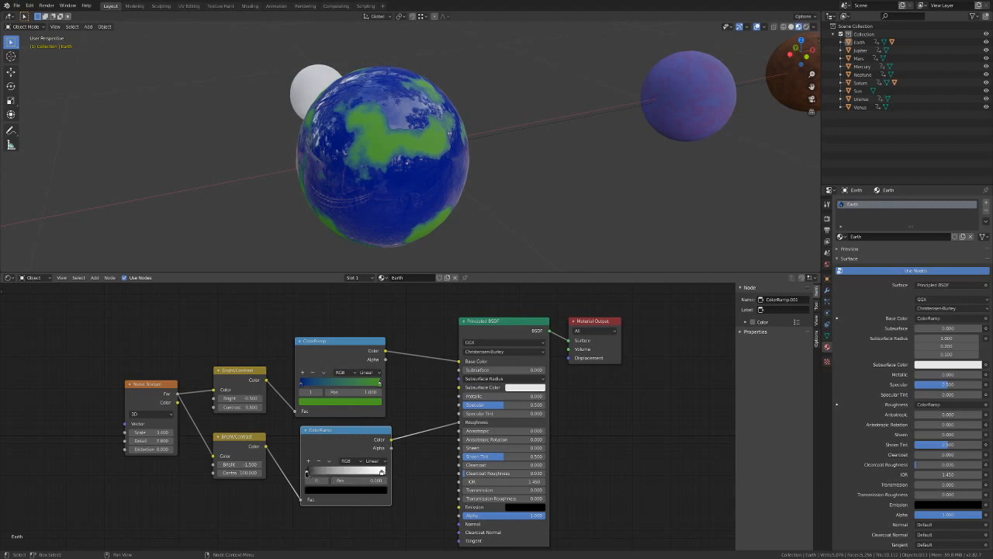
pyautogui.click(384, 472)
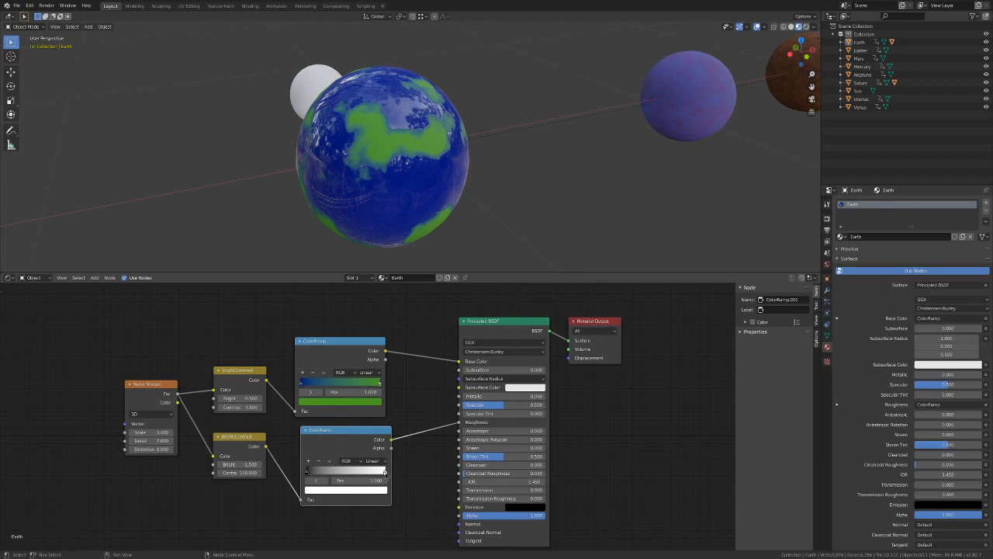
pyautogui.click(378, 490)
pyautogui.moveTo(371, 407); pyautogui.dragTo(370, 375)
# Change the roughness ColorRamp's black stop to light grey.
pyautogui.click(307, 472)
pyautogui.click(327, 492)
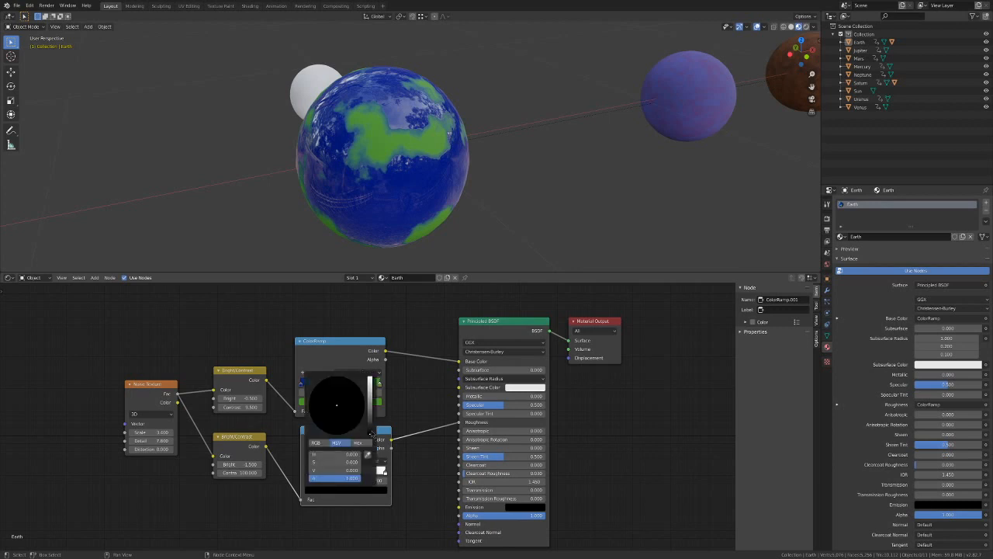
pyautogui.moveTo(371, 432); pyautogui.dragTo(370, 397)
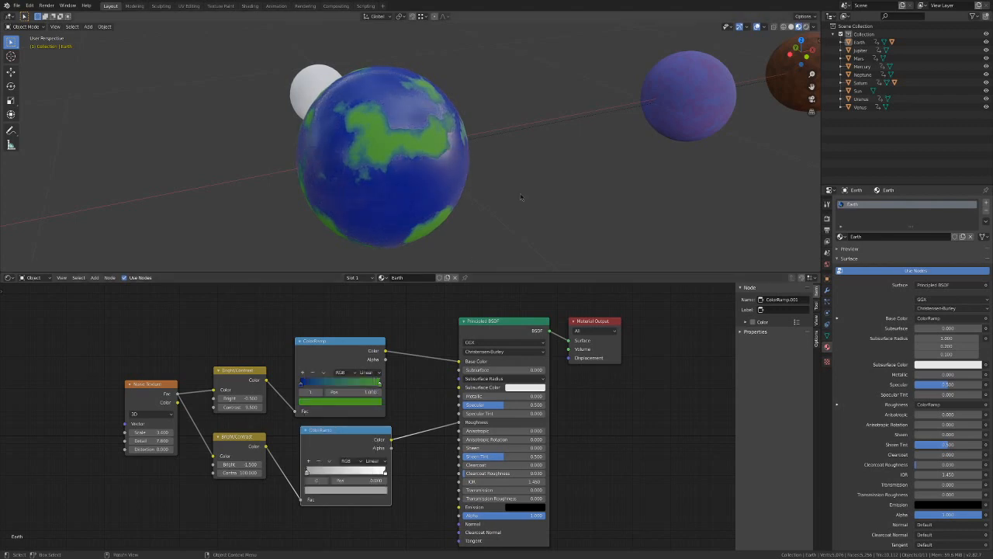
# Examine Earth's surface shine and the neighbouring planets from several angles and distances.
pyautogui.moveTo(551, 205); pyautogui.dragTo(435, 165, button='middle')
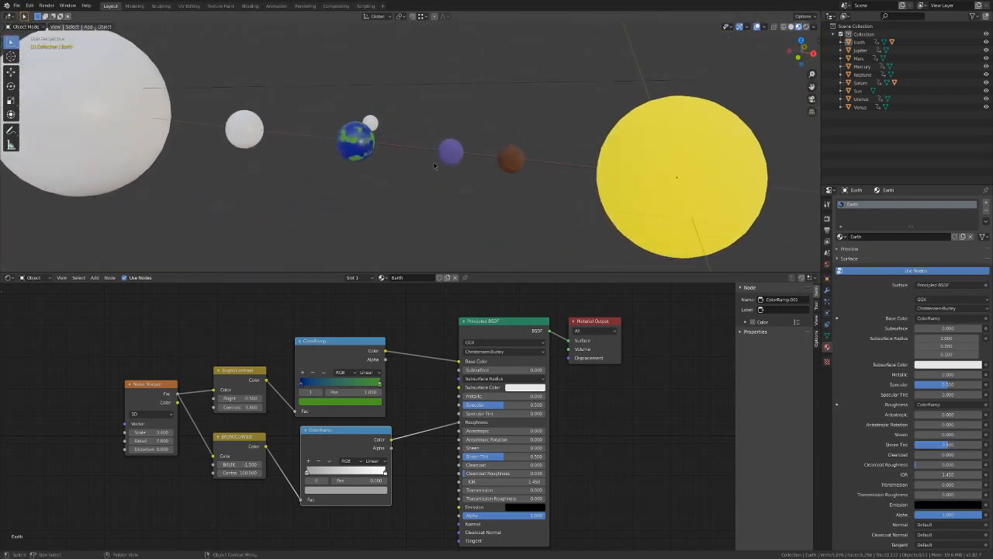
pyautogui.scroll(1, 428, 180)
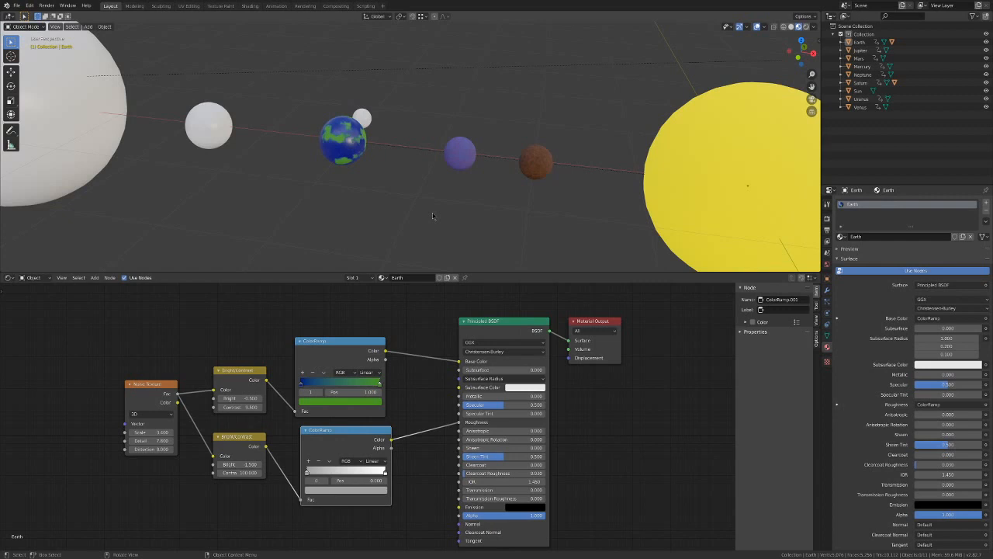
pyautogui.scroll(2, 368, 163)
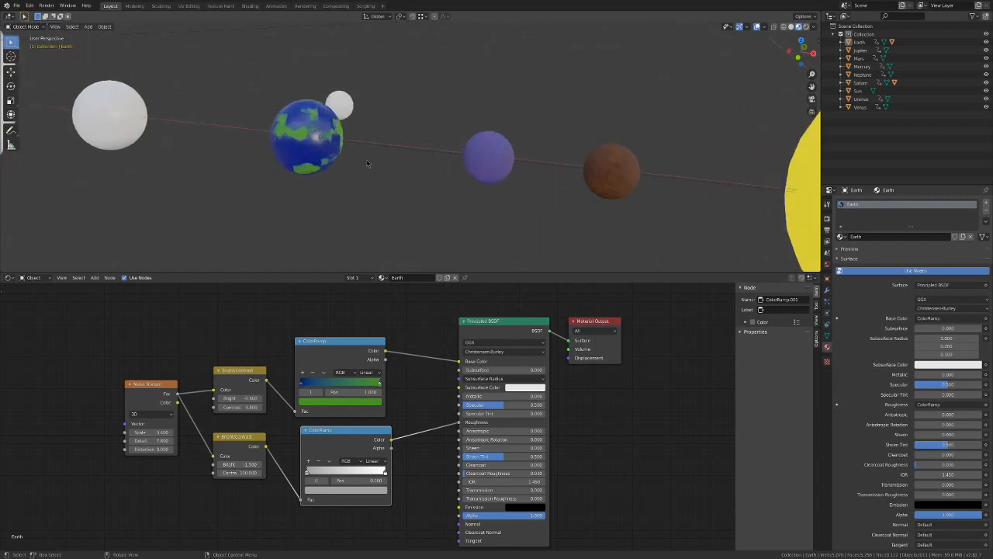
pyautogui.moveTo(372, 208); pyautogui.dragTo(400, 215, button='middle')
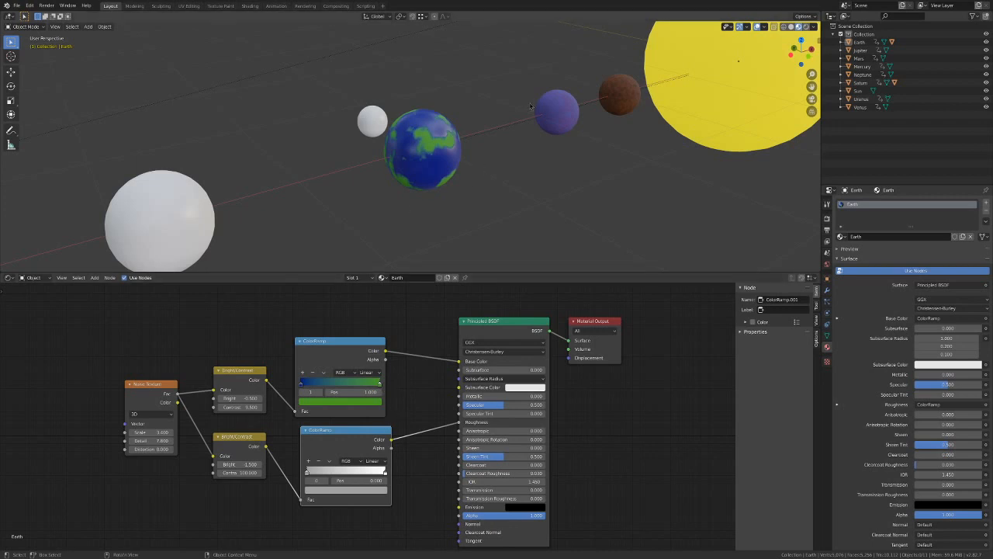
pyautogui.scroll(-2, 541, 138)
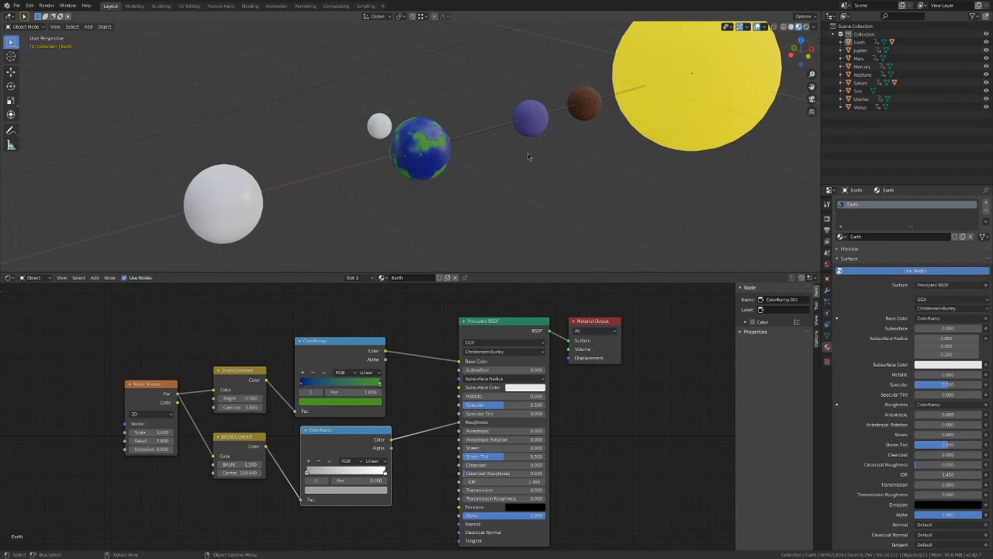
pyautogui.scroll(2, 528, 154)
pyautogui.moveTo(541, 168)
pyautogui.mouseDown(button='middle')
pyautogui.moveTo(509, 180)
pyautogui.moveTo(529, 173)
pyautogui.moveTo(535, 181)
pyautogui.mouseUp(button='middle')
pyautogui.scroll(-4, 540, 183)
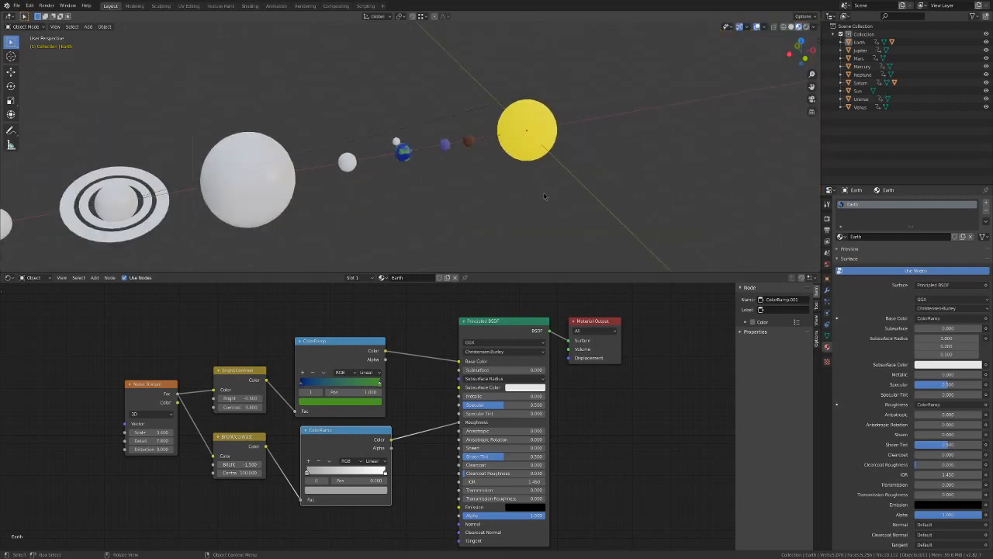
pyautogui.scroll(6, 544, 197)
pyautogui.moveTo(517, 190); pyautogui.dragTo(501, 180, button='middle')
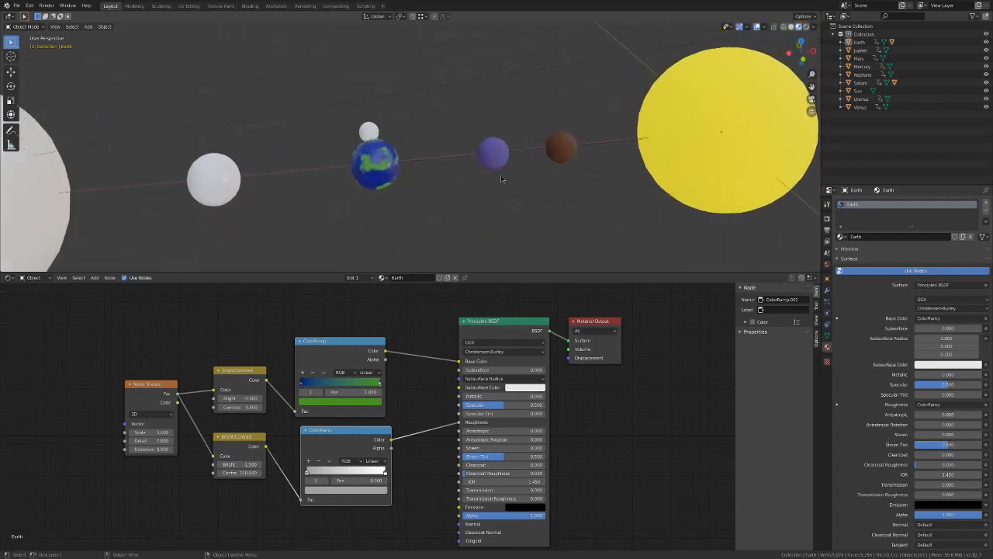
# Select Venus and move its Noise Texture node down, below the level of the ColorRamp.
pyautogui.click(494, 160)
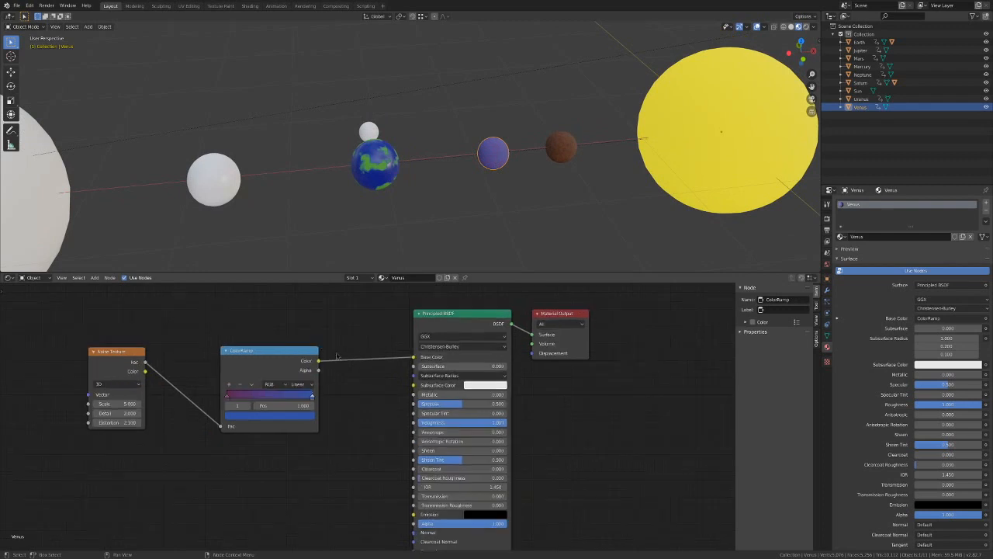
pyautogui.moveTo(356, 389); pyautogui.dragTo(406, 365, button='middle')
pyautogui.scroll(-1, 405, 366)
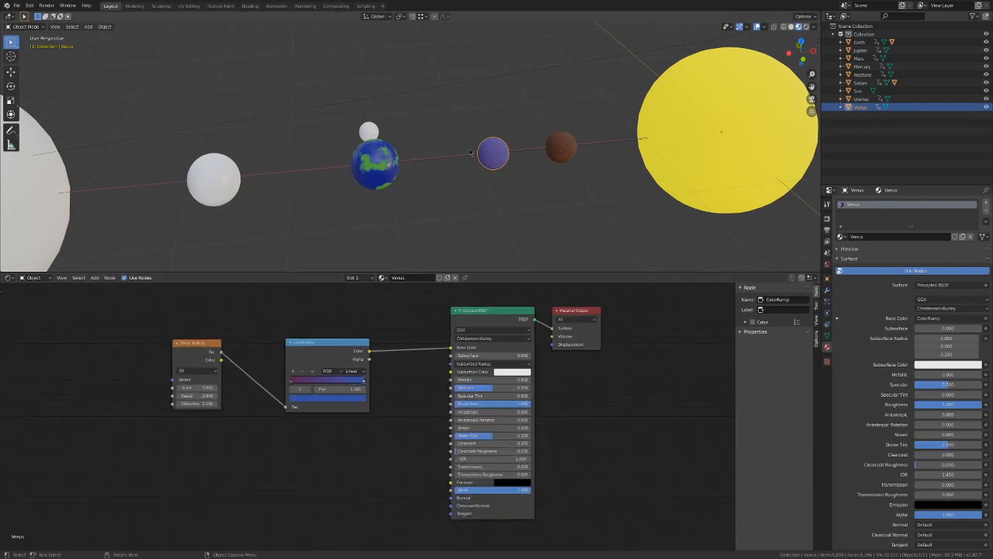
pyautogui.scroll(4, 499, 163)
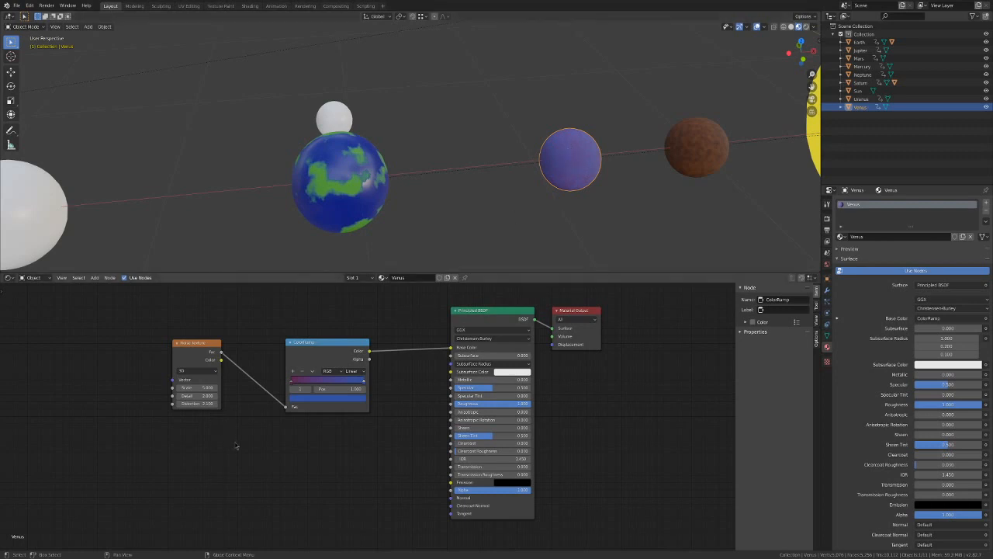
pyautogui.moveTo(204, 350); pyautogui.dragTo(206, 419)
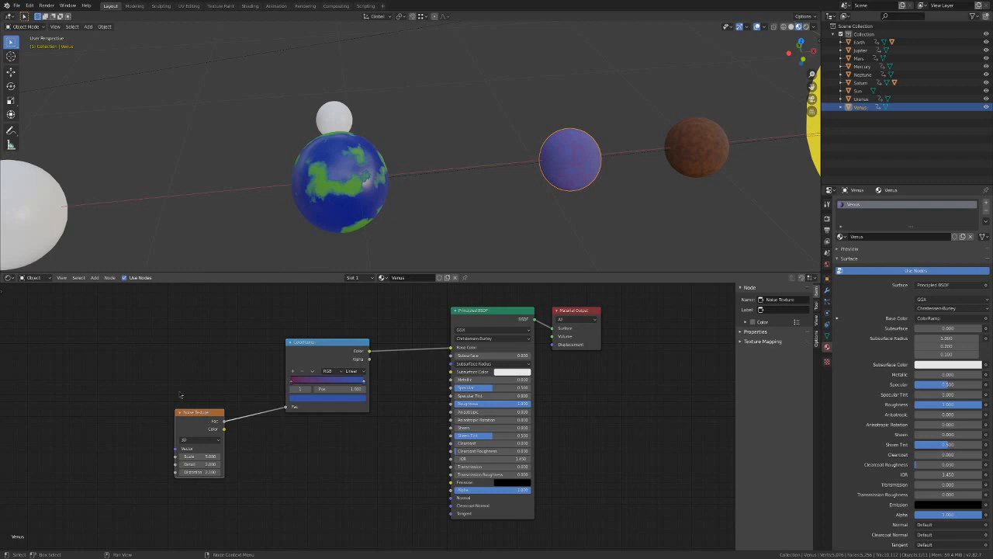
# Compare Earth's material nodes with those of Venus and shift Venus's Noise Texture node slightly lower.
pyautogui.click(94, 278)
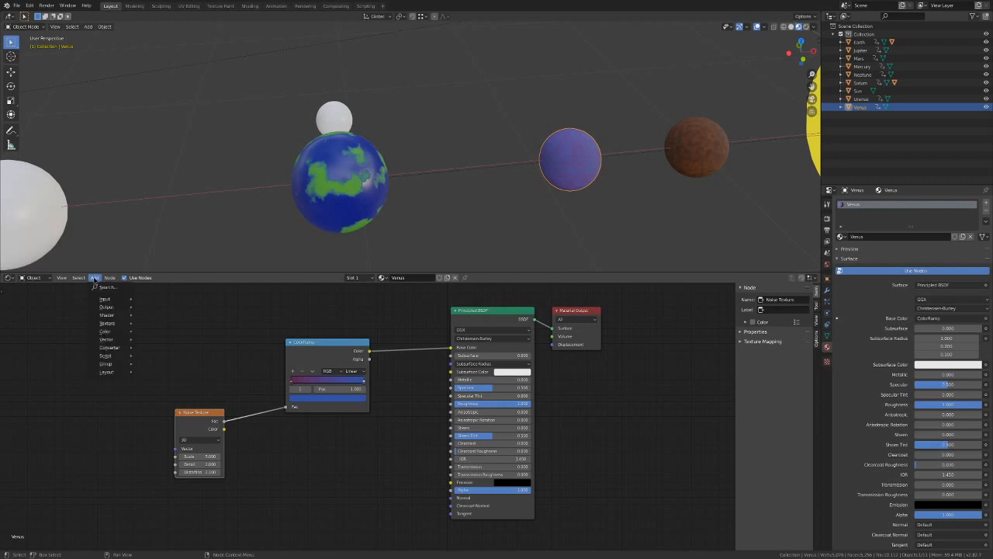
pyautogui.moveTo(105, 349)
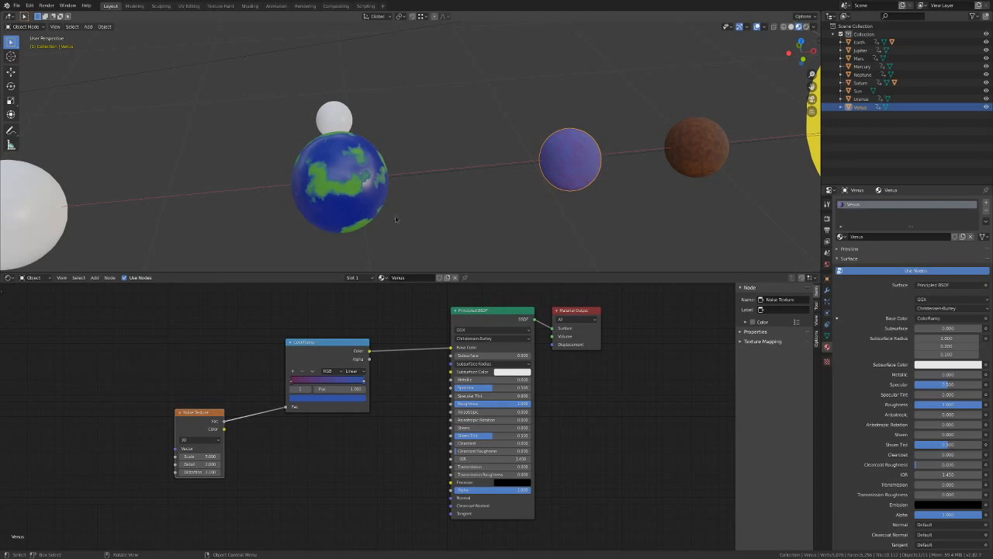
pyautogui.click(343, 175)
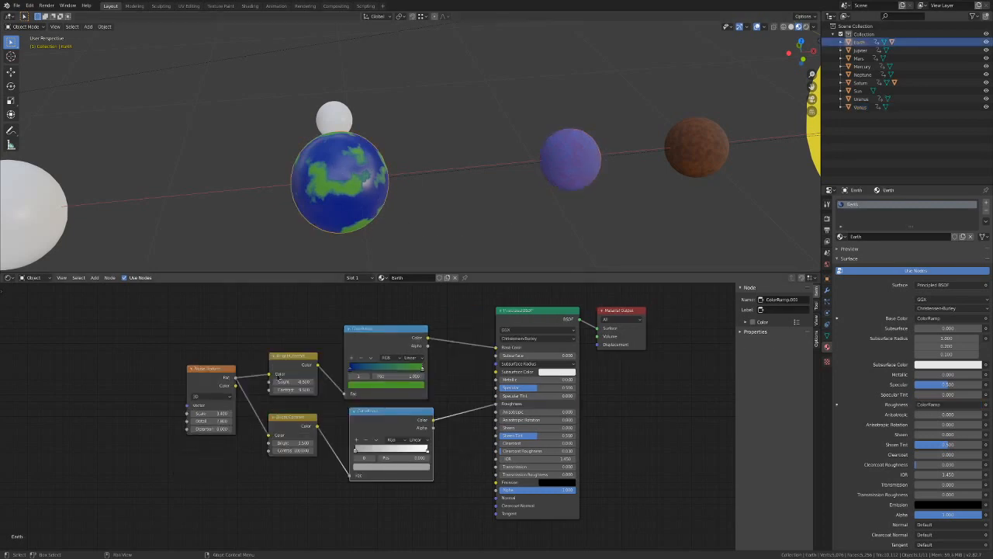
pyautogui.click(587, 157)
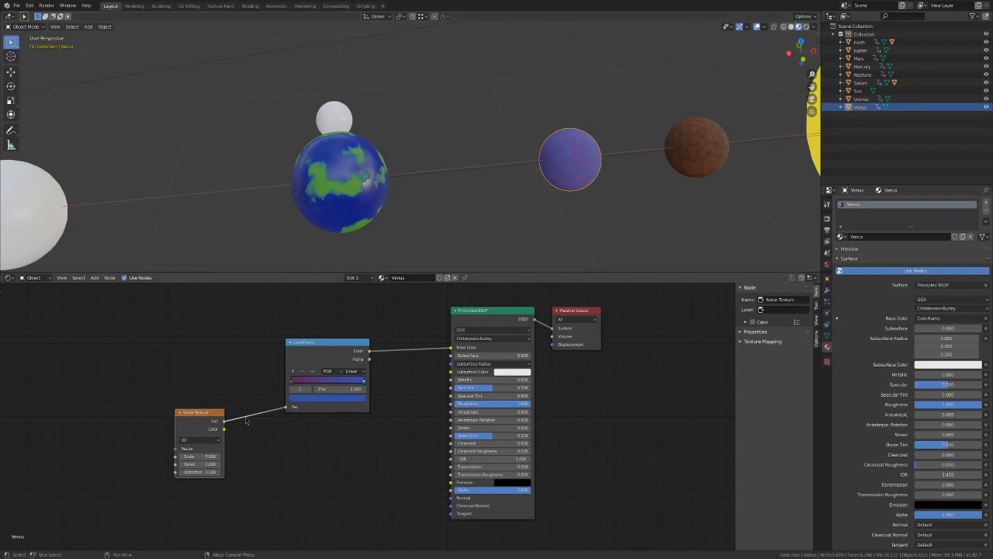
pyautogui.moveTo(199, 419); pyautogui.dragTo(206, 431)
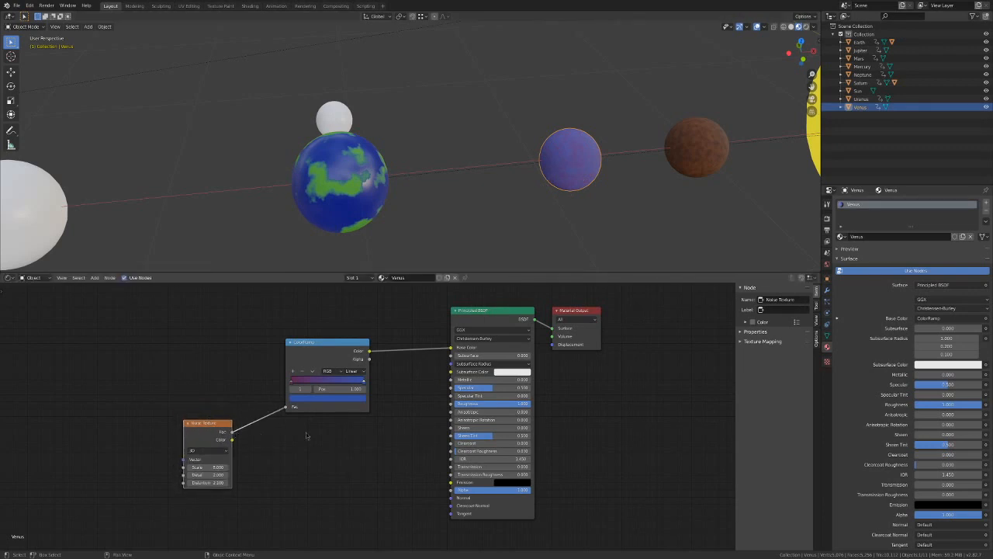
# Inspect the Sun's material nodes and its place among the planets, and reselect Venus.
pyautogui.click(94, 278)
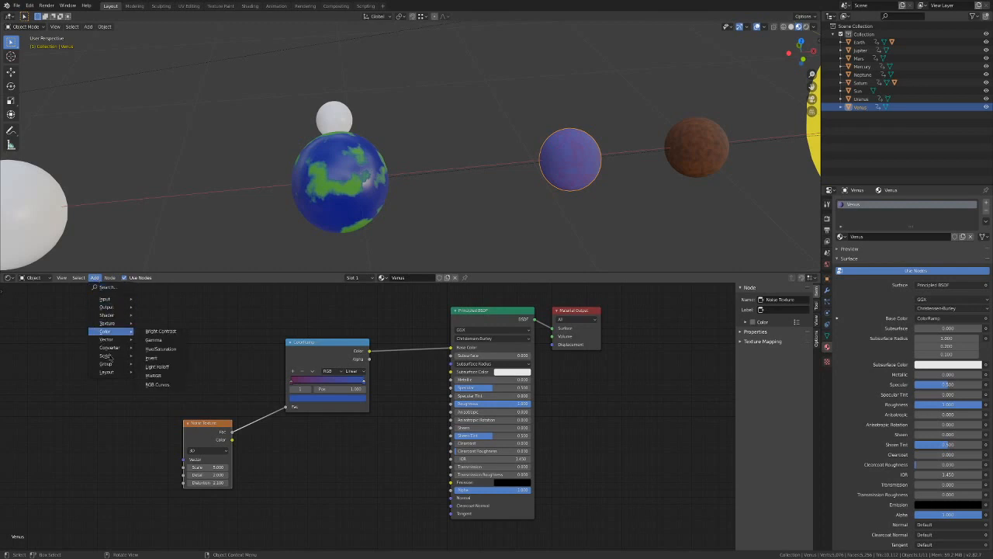
pyautogui.moveTo(483, 188); pyautogui.dragTo(536, 195, button='middle')
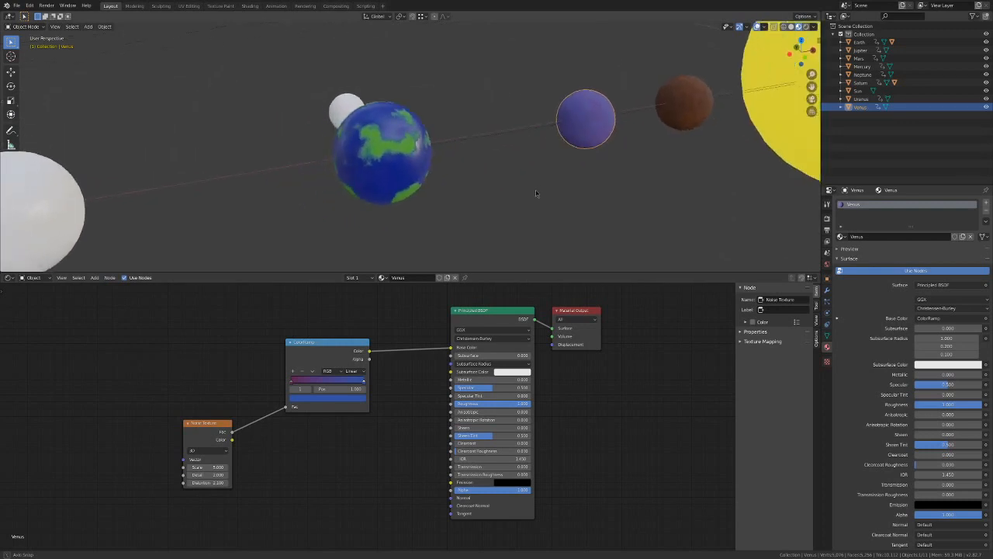
pyautogui.keyDown('shift'); pyautogui.moveTo(654, 182); pyautogui.dragTo(372, 213, button='middle'); pyautogui.keyUp('shift')
pyautogui.scroll(-2, 372, 213)
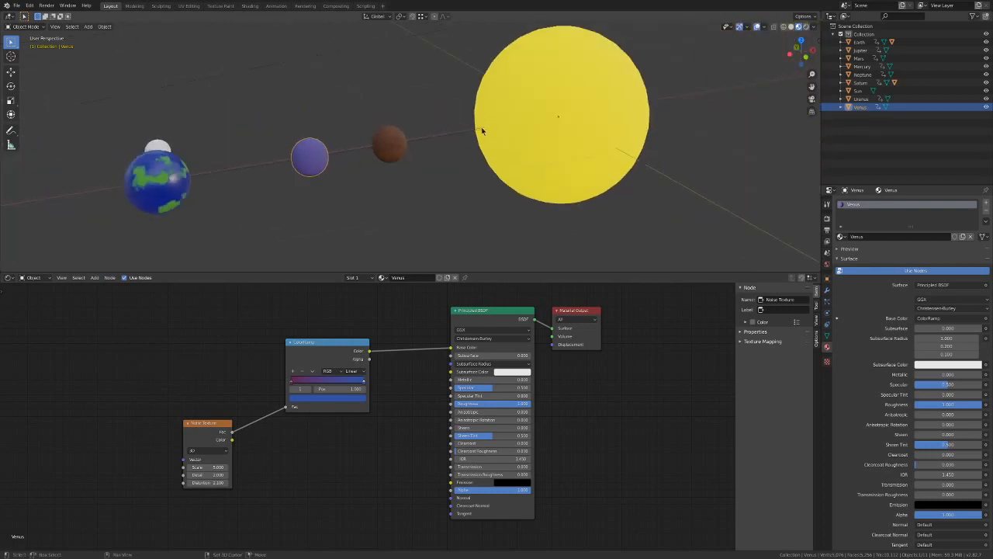
pyautogui.keyDown('shift'); pyautogui.moveTo(481, 128); pyautogui.dragTo(393, 172, button='middle'); pyautogui.keyUp('shift')
pyautogui.click(500, 176)
pyautogui.scroll(-1, 514, 191)
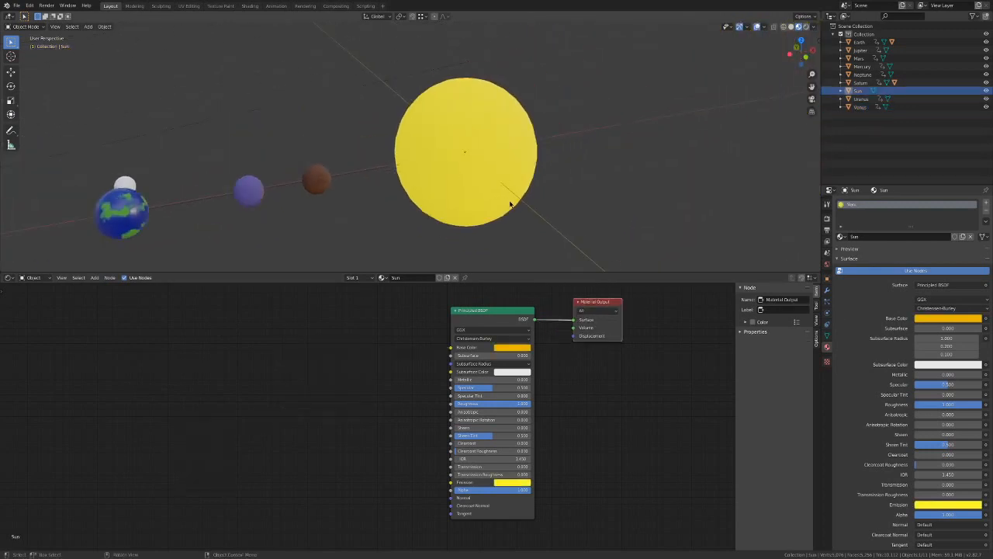
pyautogui.moveTo(510, 216); pyautogui.dragTo(496, 207, button='middle')
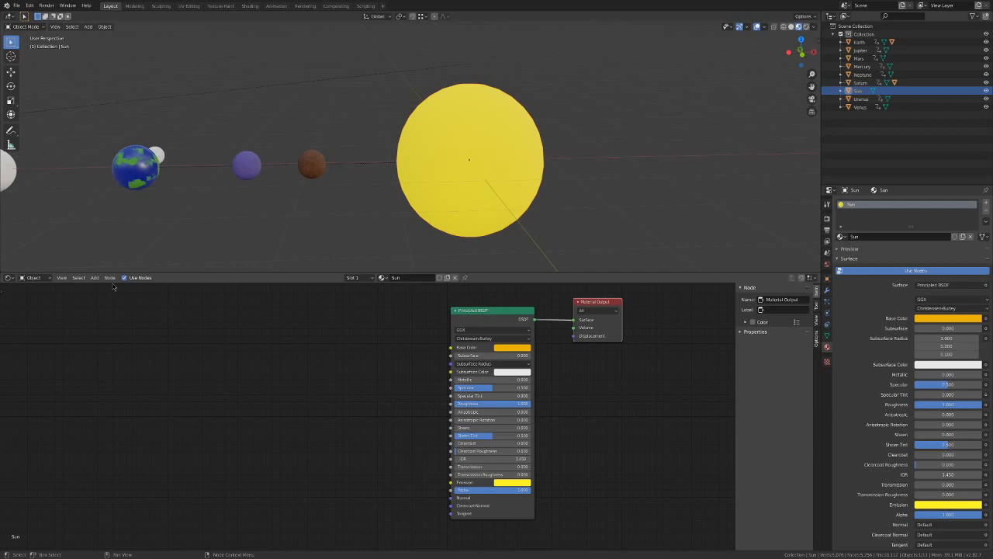
pyautogui.click(215, 171)
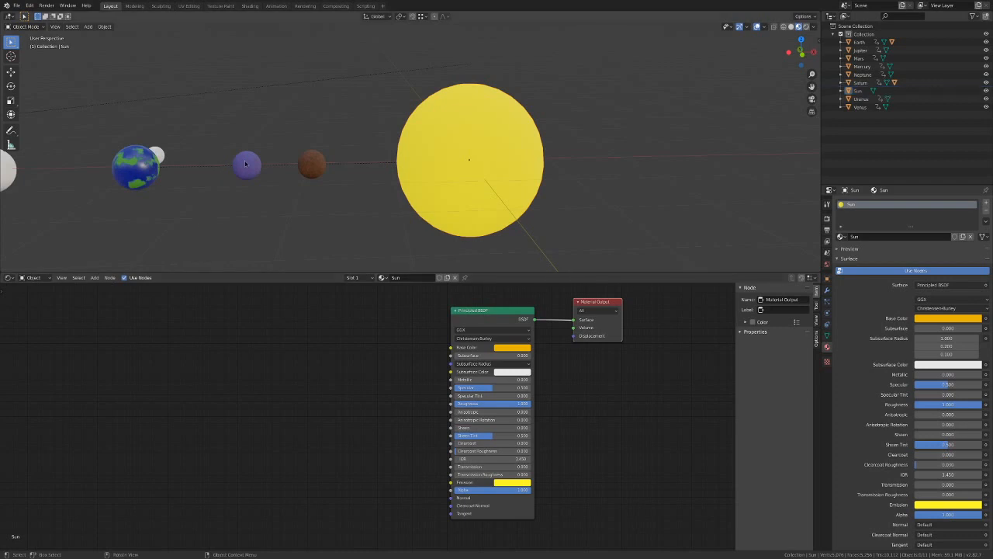
pyautogui.click(245, 163)
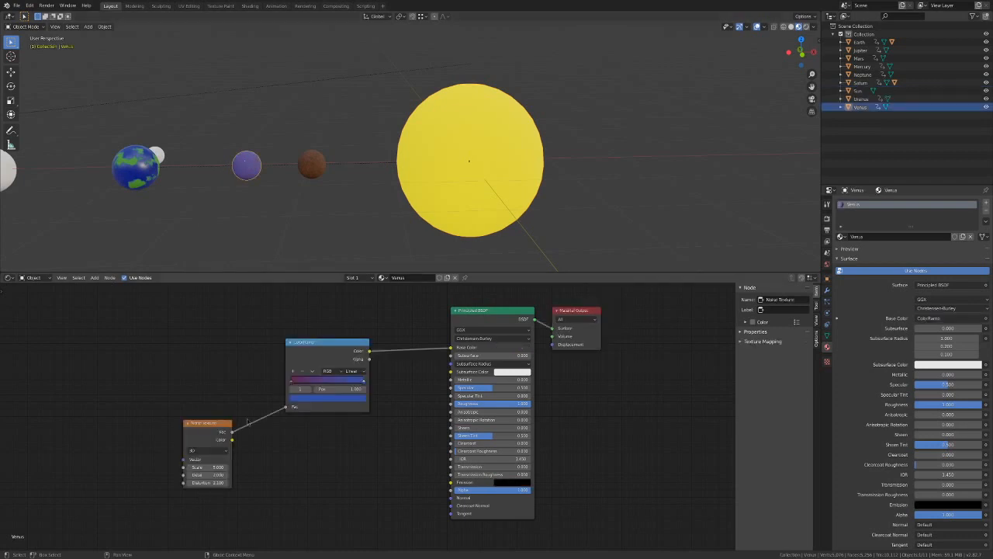
# Move Venus's Noise Texture node up beside its ColorRamp, and place a copy of it in the Sun's material.
pyautogui.moveTo(200, 432); pyautogui.dragTo(211, 363)
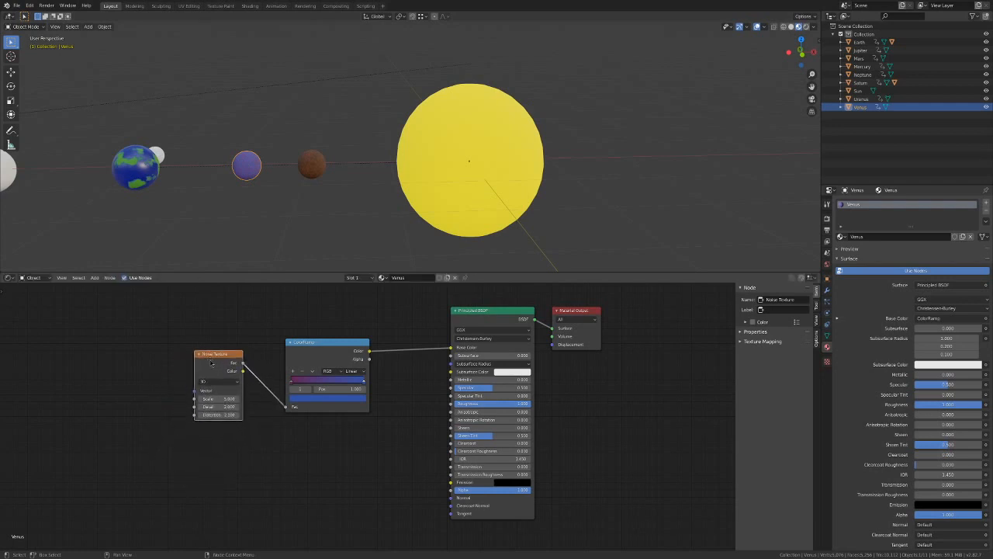
pyautogui.click(456, 166)
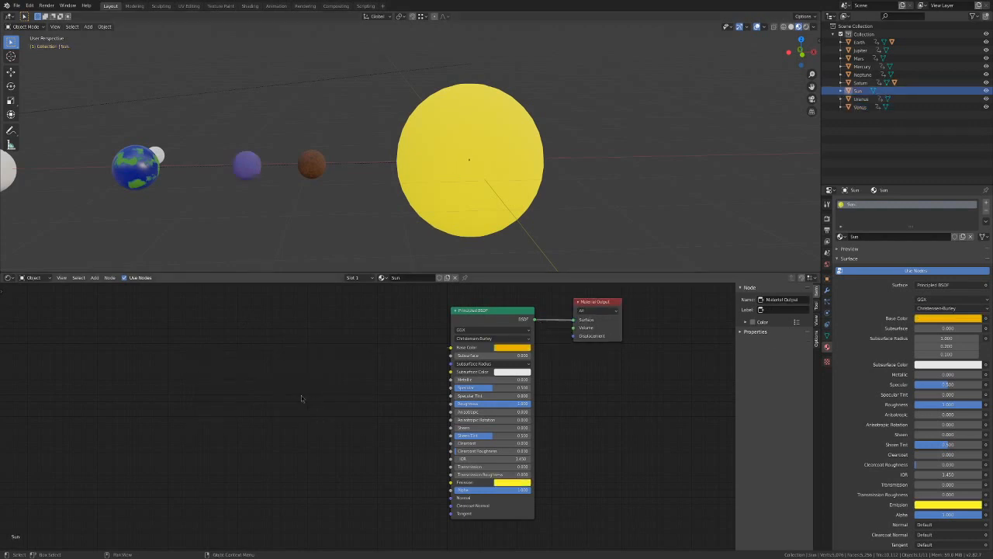
pyautogui.hotkey('ctrl', 'v')
pyautogui.moveTo(223, 360); pyautogui.dragTo(263, 347)
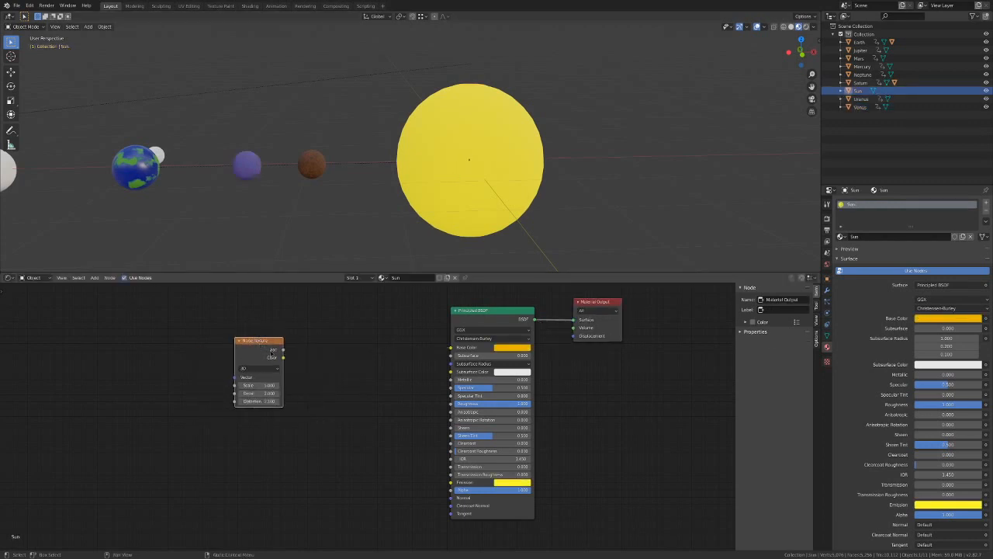
# Link the Noise Texture's Fac output to the Emission input of the Sun's Principled BSDF and check the surface.
pyautogui.click(94, 277)
pyautogui.moveTo(117, 332)
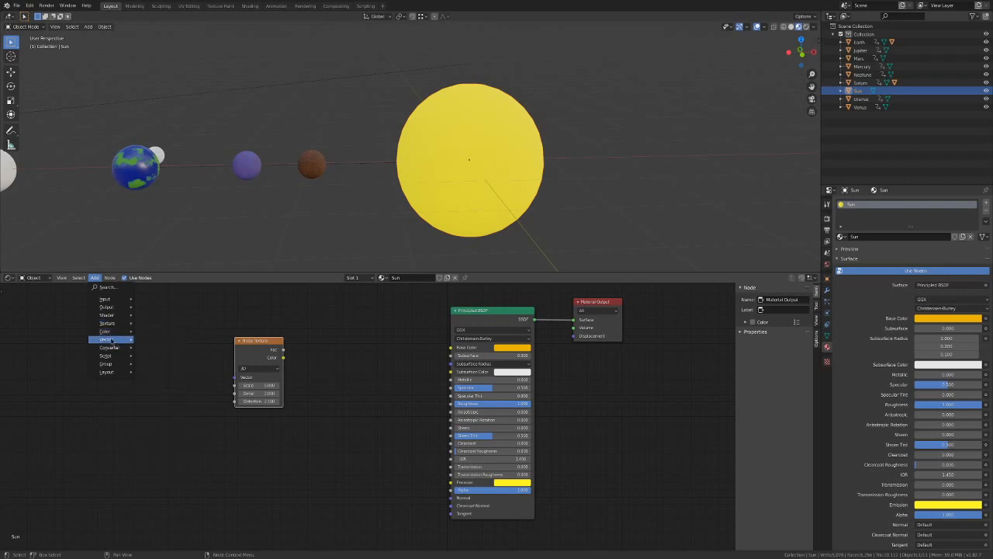
pyautogui.click(200, 314)
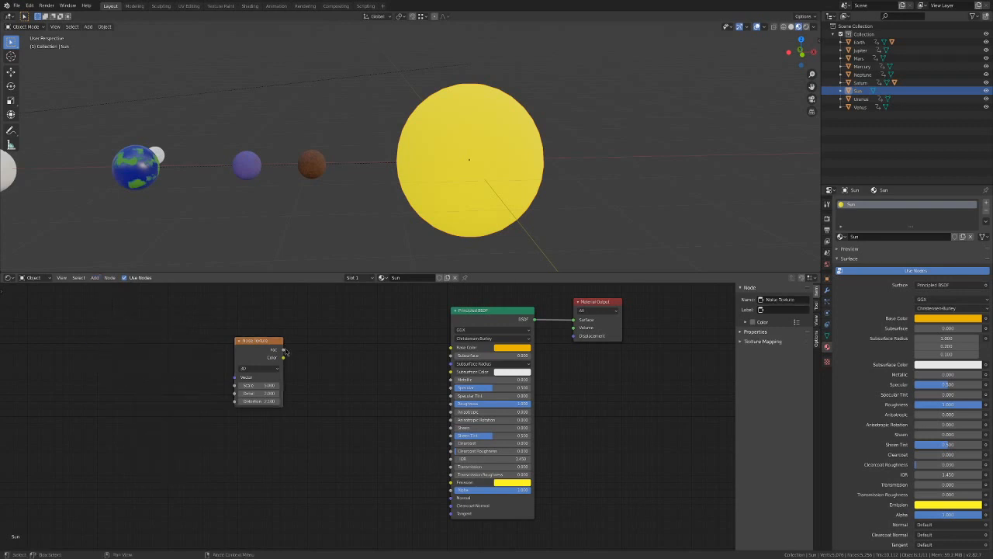
pyautogui.moveTo(285, 351); pyautogui.dragTo(452, 483)
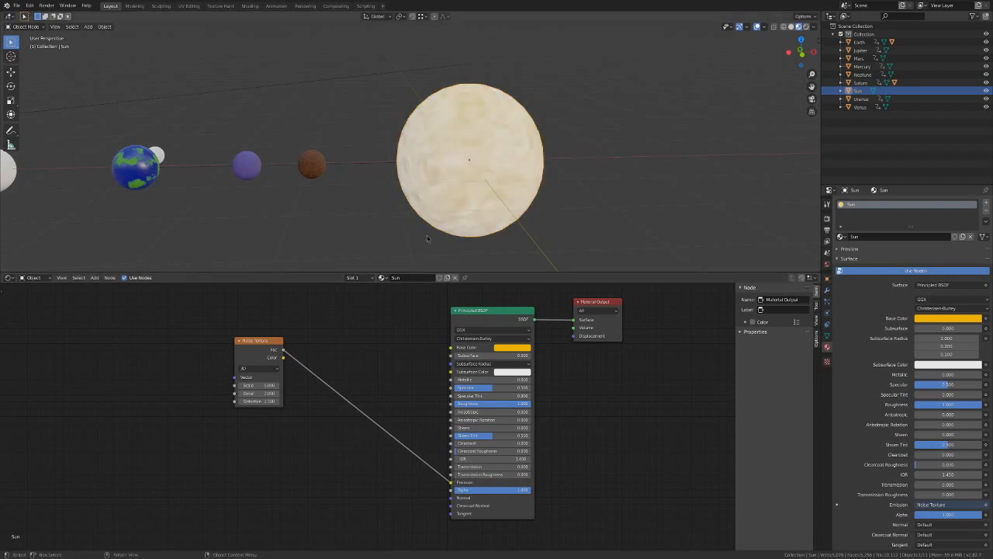
pyautogui.moveTo(427, 235)
pyautogui.mouseDown(button='middle')
pyautogui.moveTo(460, 245)
pyautogui.moveTo(428, 247)
pyautogui.mouseUp(button='middle')
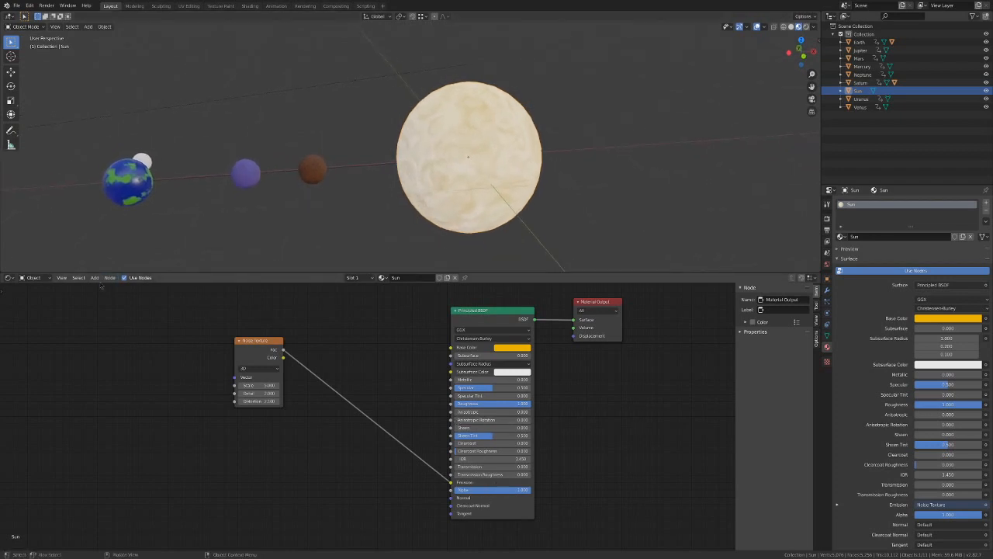
pyautogui.moveTo(401, 166); pyautogui.dragTo(455, 162, button='middle')
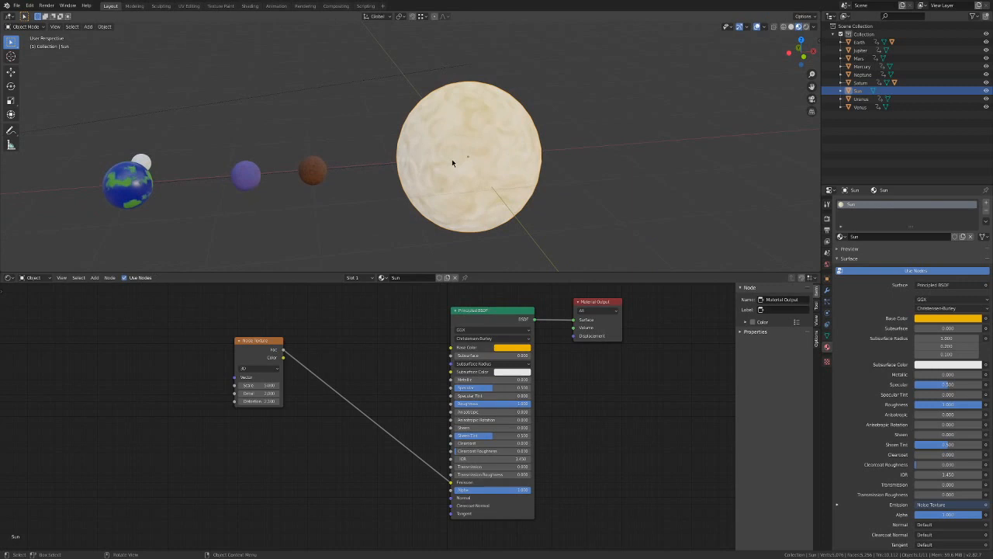
# Insert a ColorRamp node into the link between the Sun's Noise Texture and the Emission input.
pyautogui.click(94, 277)
pyautogui.moveTo(101, 299)
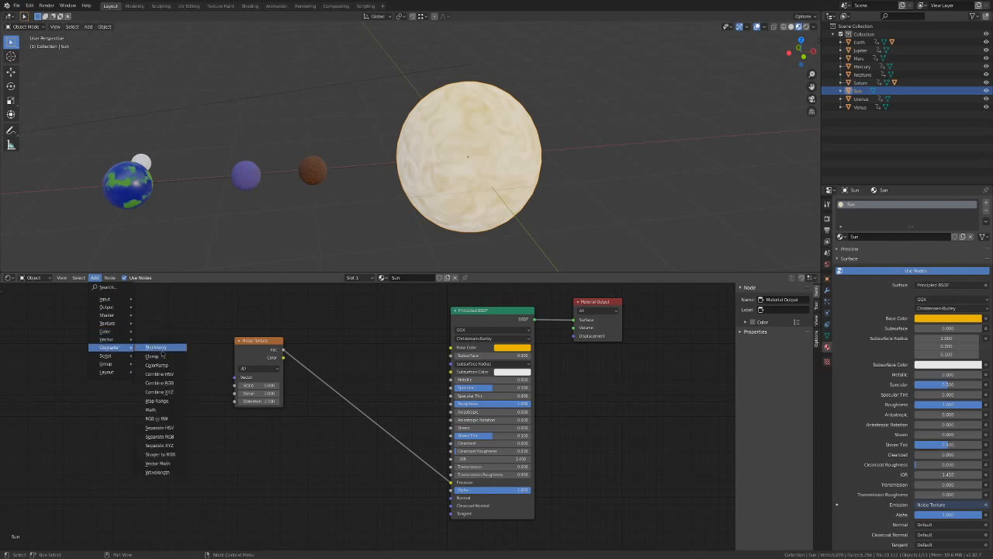
pyautogui.click(159, 358)
pyautogui.click(318, 373)
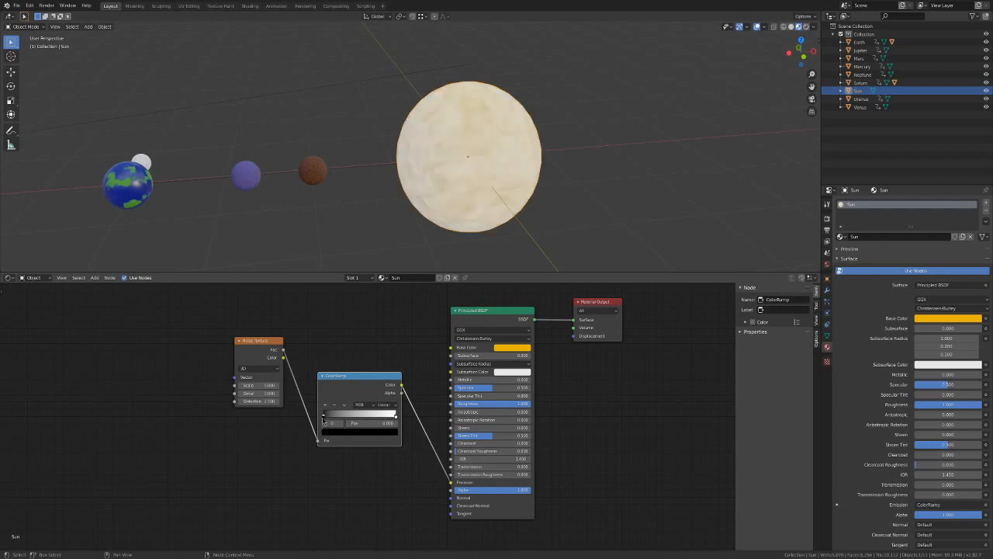
# Color the black first stop of the Sun's ColorRamp a bright, fully saturated orange-yellow.
pyautogui.click(330, 434)
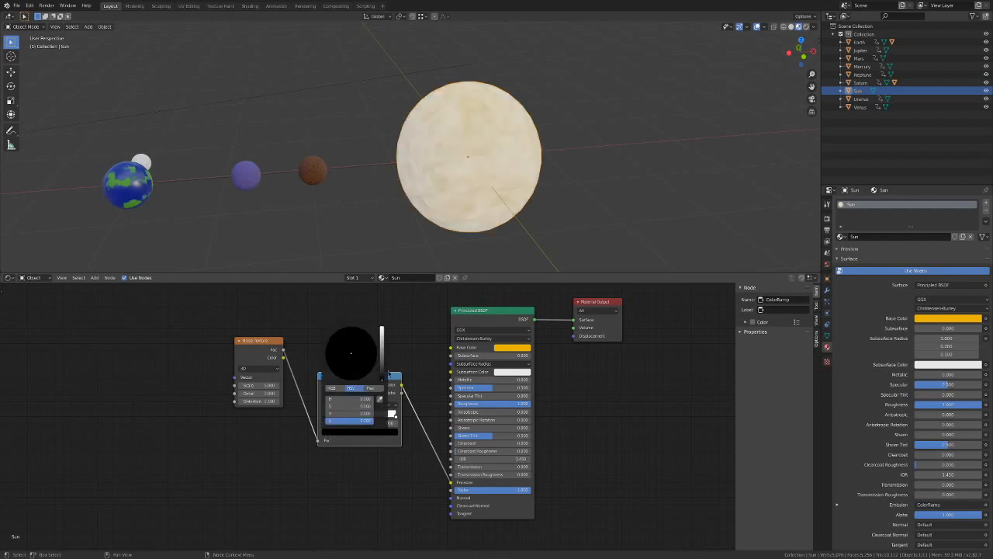
pyautogui.moveTo(341, 407); pyautogui.dragTo(382, 414)
pyautogui.moveTo(350, 361); pyautogui.dragTo(332, 372)
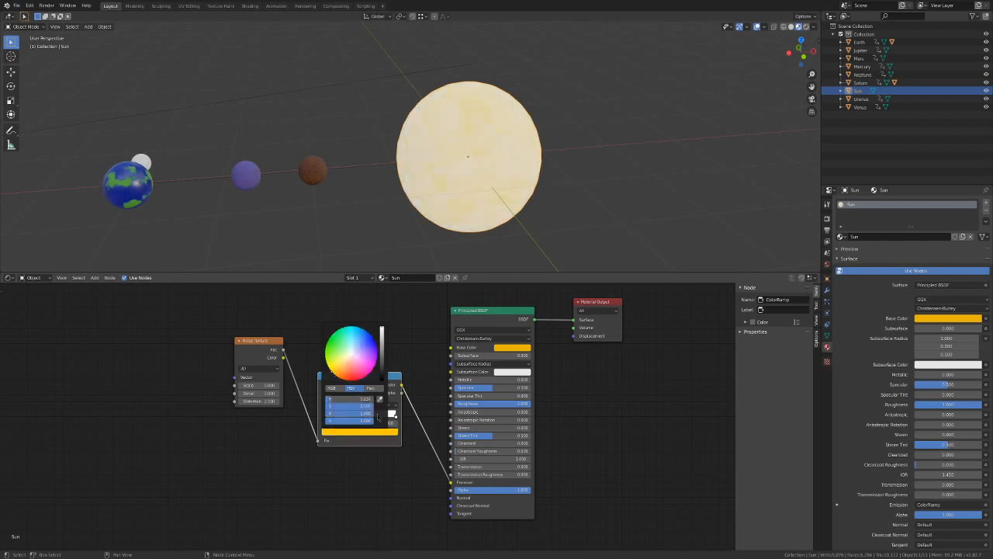
# Color the end stop of the Sun's ColorRamp dark red and move it to just past the ramp's middle.
pyautogui.click(395, 415)
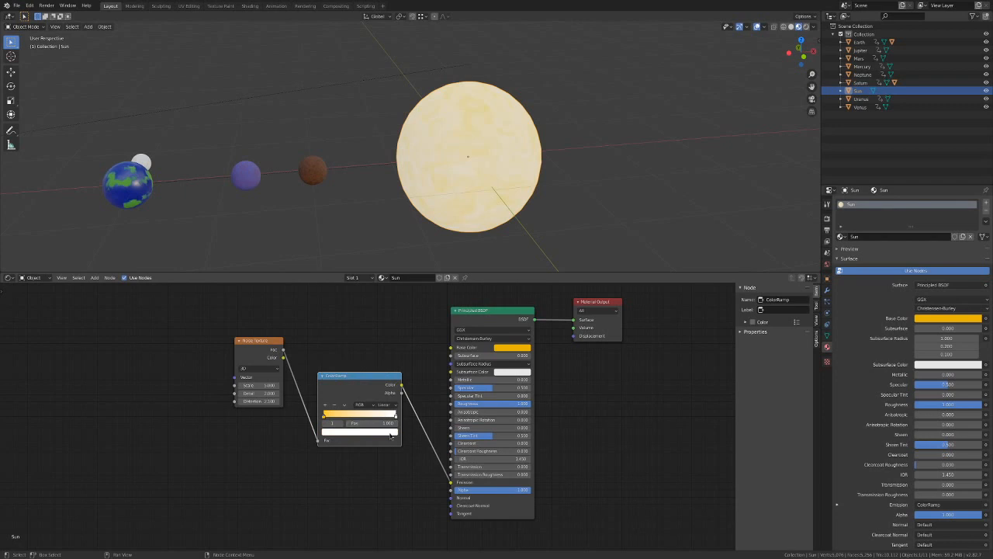
pyautogui.click(390, 432)
pyautogui.moveTo(340, 362); pyautogui.dragTo(352, 379)
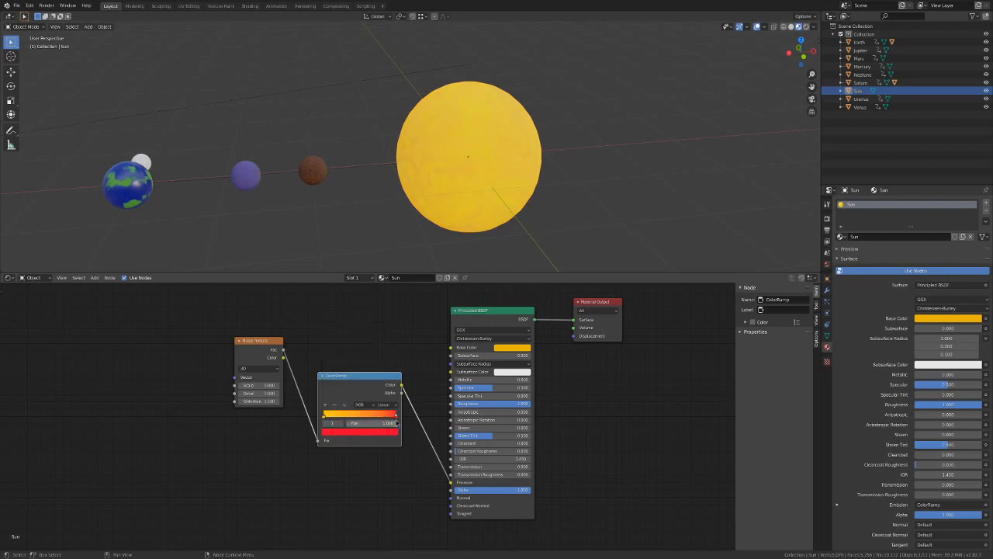
pyautogui.click(392, 431)
pyautogui.moveTo(384, 364)
pyautogui.mouseDown()
pyautogui.moveTo(382, 377)
pyautogui.moveTo(383, 356)
pyautogui.mouseUp()
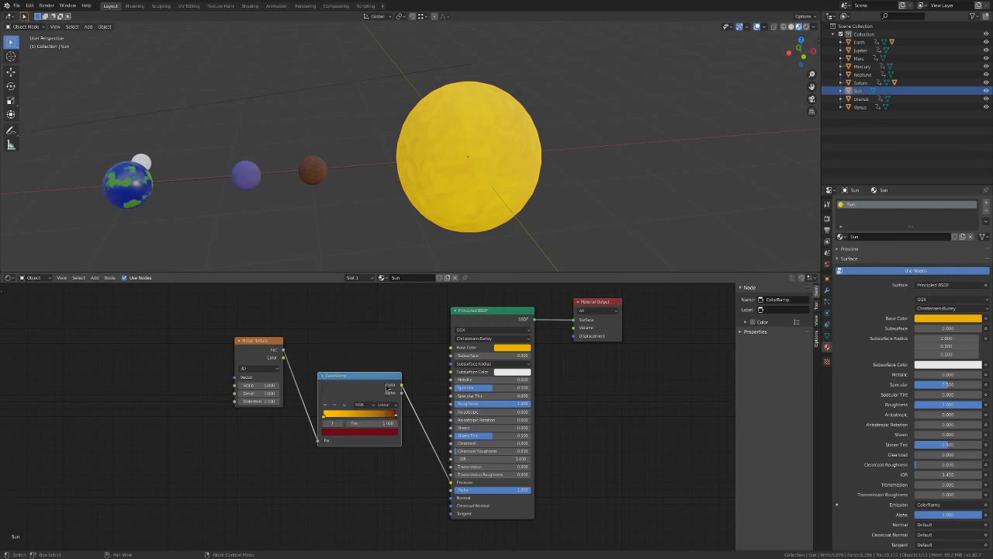
pyautogui.moveTo(325, 414); pyautogui.dragTo(362, 419)
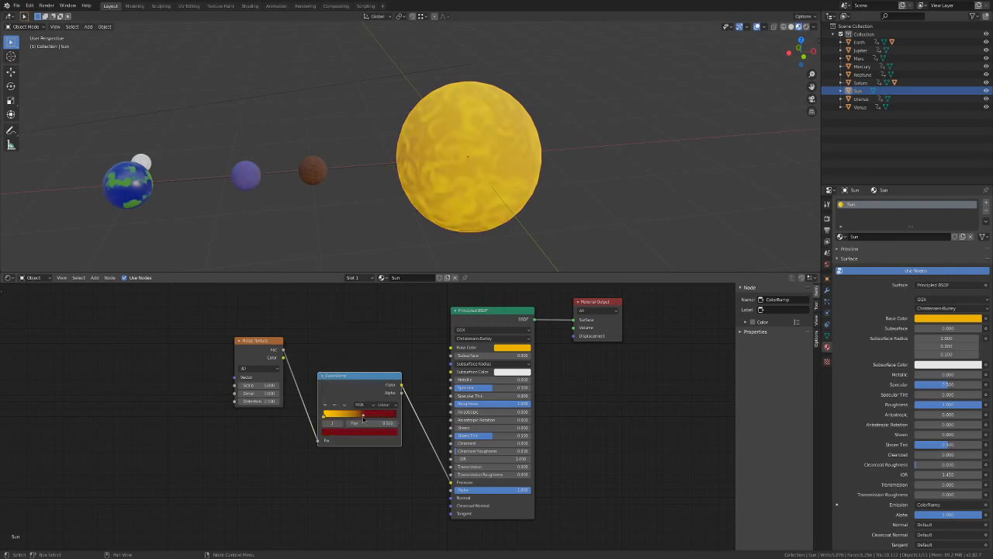
# Examine the Sun's new surface pattern and the nearby planets from several angles and distances.
pyautogui.moveTo(485, 211)
pyautogui.mouseDown(button='middle')
pyautogui.moveTo(495, 217)
pyautogui.moveTo(466, 201)
pyautogui.moveTo(495, 206)
pyautogui.mouseUp(button='middle')
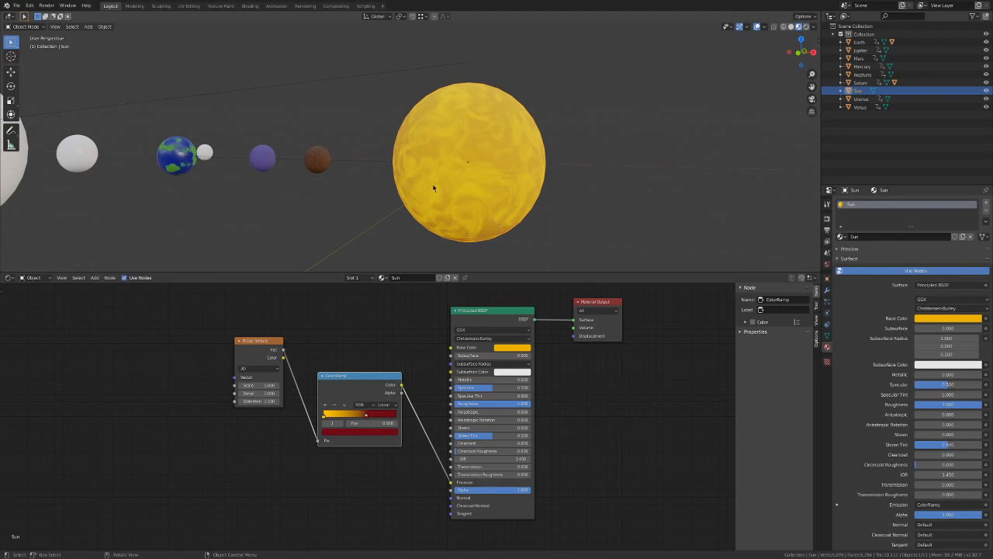
pyautogui.moveTo(434, 188); pyautogui.dragTo(456, 208, button='middle')
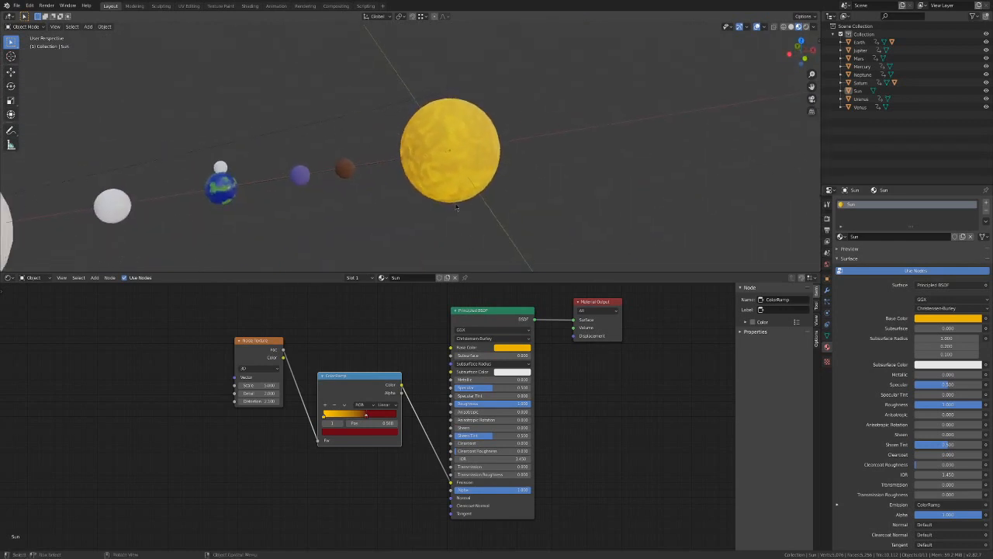
pyautogui.scroll(-4, 456, 200)
pyautogui.scroll(5, 453, 200)
pyautogui.scroll(1, 407, 231)
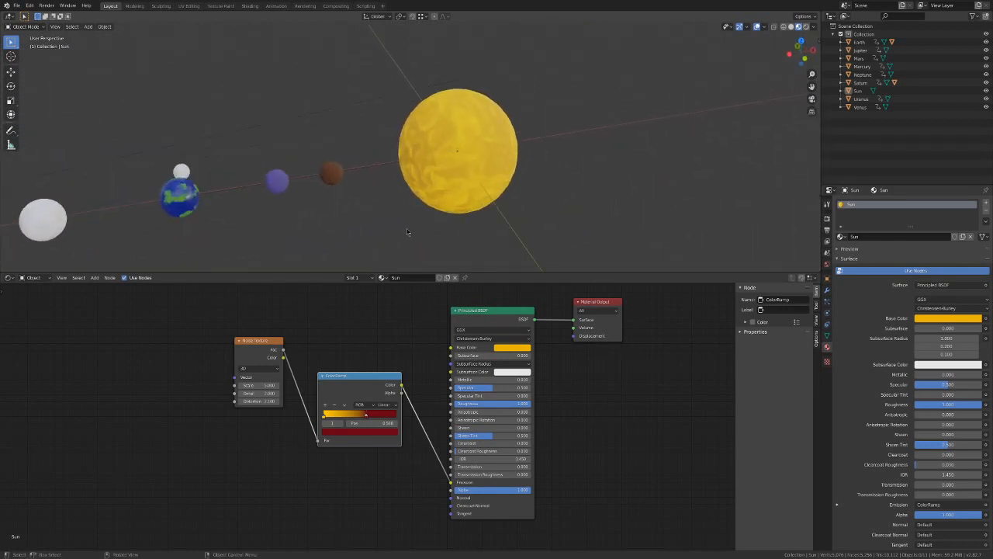
pyautogui.moveTo(407, 232); pyautogui.dragTo(425, 227, button='middle')
pyautogui.scroll(-2, 422, 228)
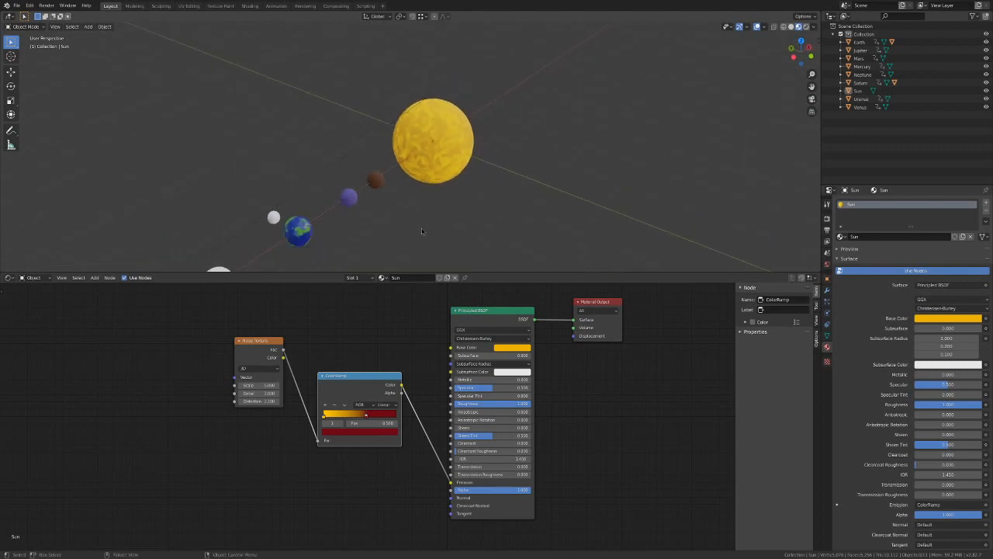
# Select Mercury and copy its linked Noise Texture and ColorRamp nodes.
pyautogui.click(349, 197)
pyautogui.scroll(3, 390, 185)
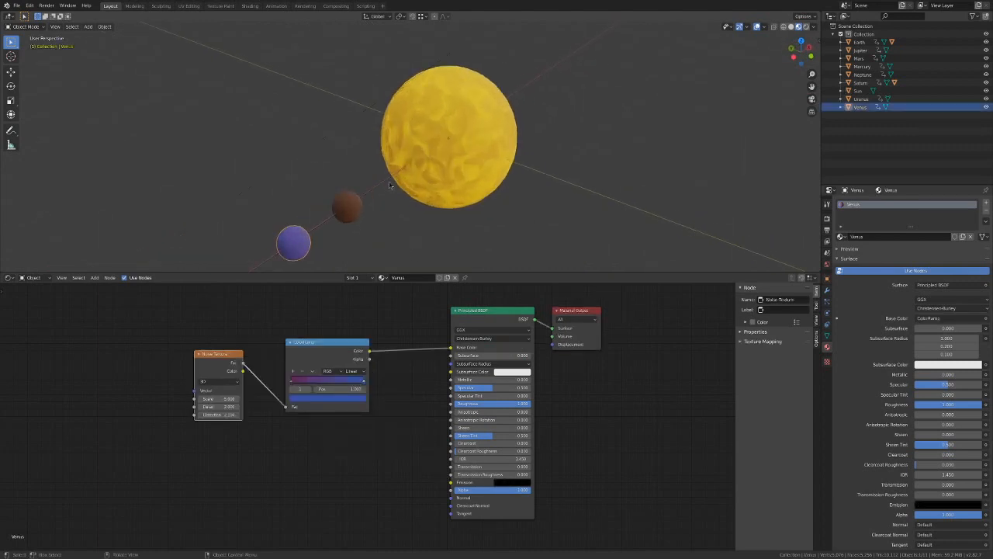
pyautogui.click(355, 218)
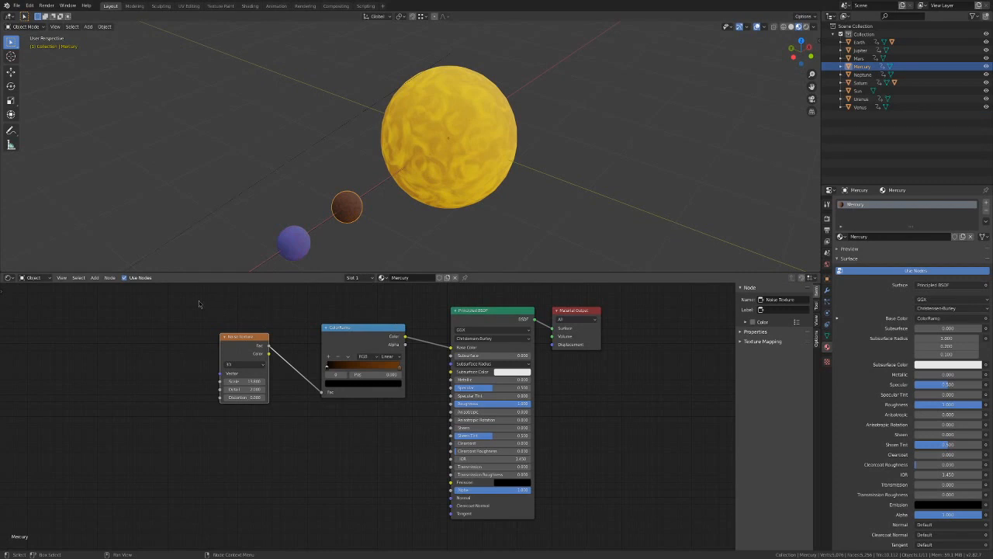
pyautogui.moveTo(198, 303); pyautogui.dragTo(395, 410)
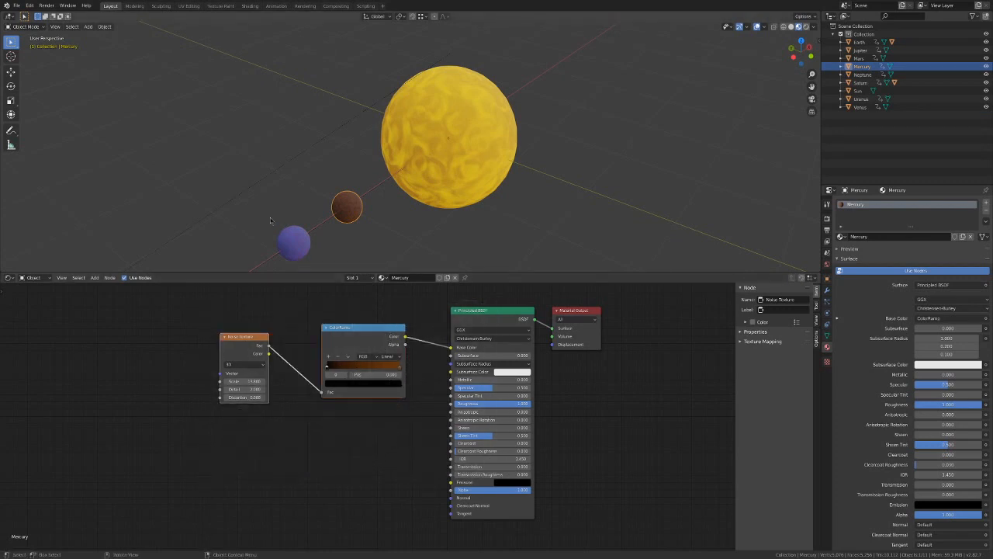
# Select Earth's moon and create a new material for it named Moon.
pyautogui.keyDown('shift'); pyautogui.moveTo(270, 218); pyautogui.dragTo(426, 96, button='middle'); pyautogui.keyUp('shift')
pyautogui.click(324, 142)
pyautogui.moveTo(325, 143); pyautogui.dragTo(468, 162, button='middle')
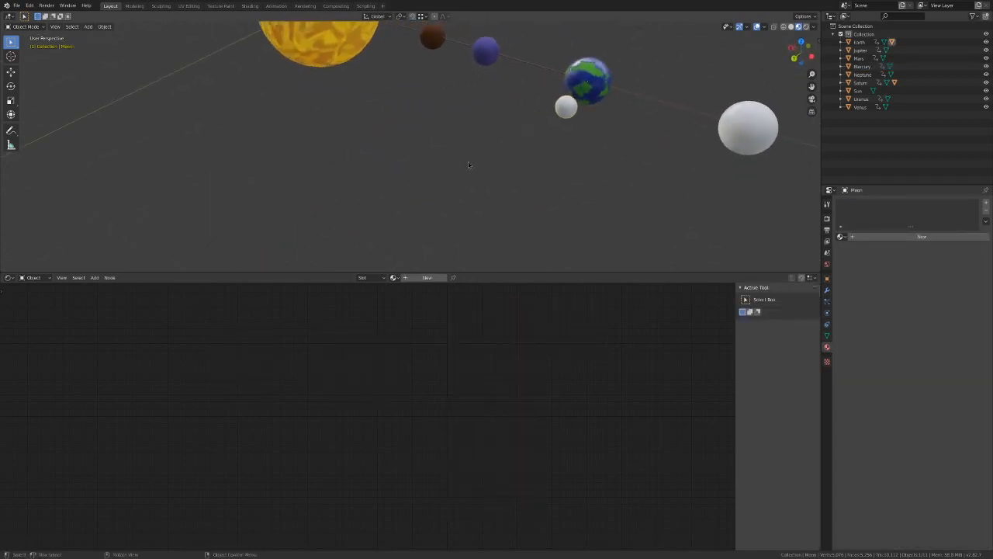
pyautogui.scroll(4, 575, 107)
pyautogui.keyDown('shift'); pyautogui.moveTo(582, 116); pyautogui.dragTo(369, 187, button='middle'); pyautogui.keyUp('shift')
pyautogui.scroll(3, 497, 140)
pyautogui.keyDown('shift'); pyautogui.moveTo(579, 156); pyautogui.dragTo(468, 198, button='middle'); pyautogui.keyUp('shift')
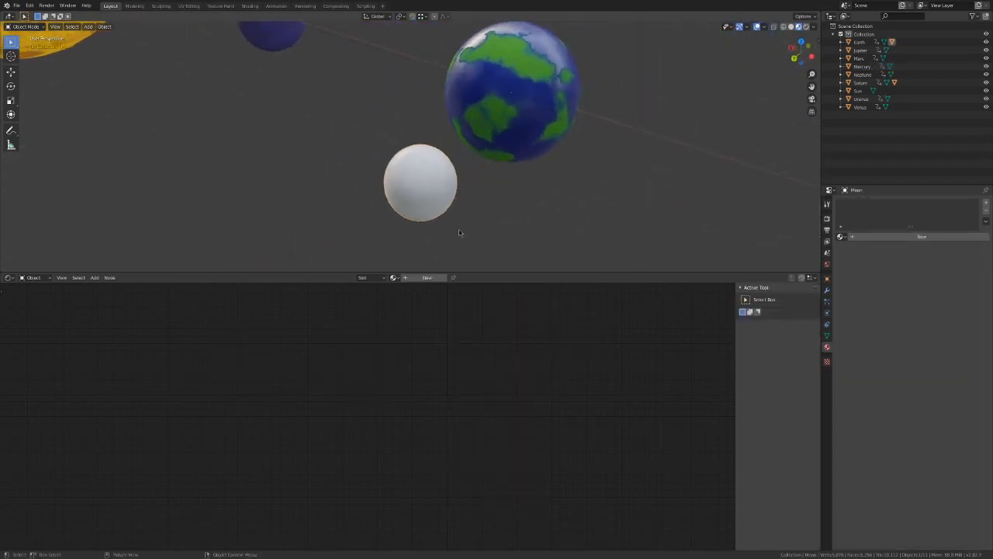
pyautogui.click(426, 278)
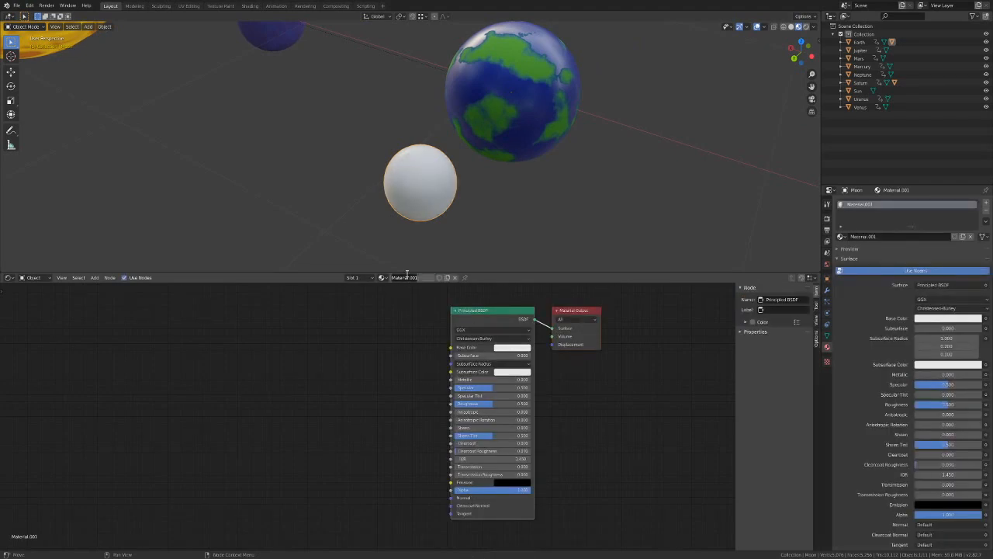
pyautogui.doubleClick(406, 277)
pyautogui.write('Moon')
pyautogui.press('Return')
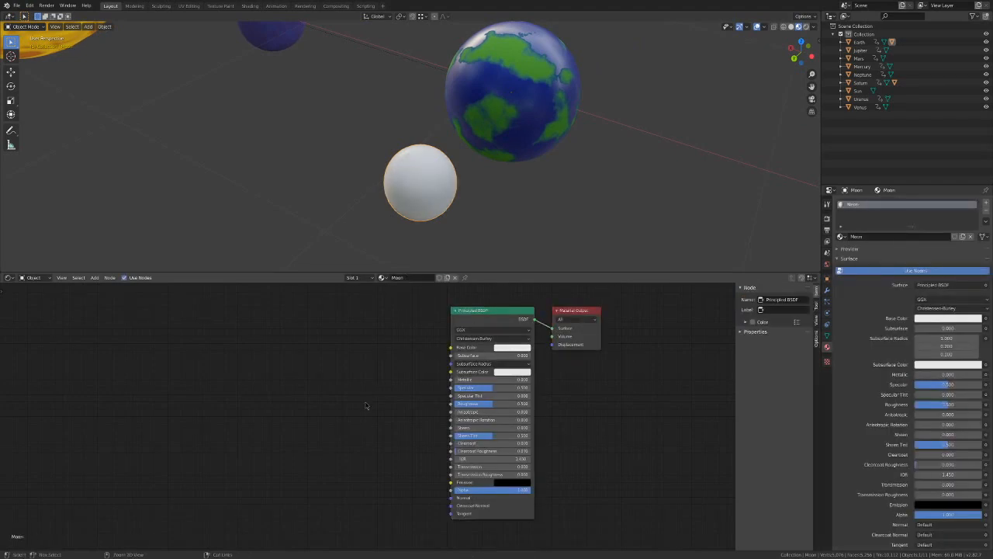
# Paste Mercury's copied nodes into the Moon material, link the ColorRamp's Color output to Base Color, and set Roughness to 1.000.
pyautogui.hotkey('ctrl', 'v')
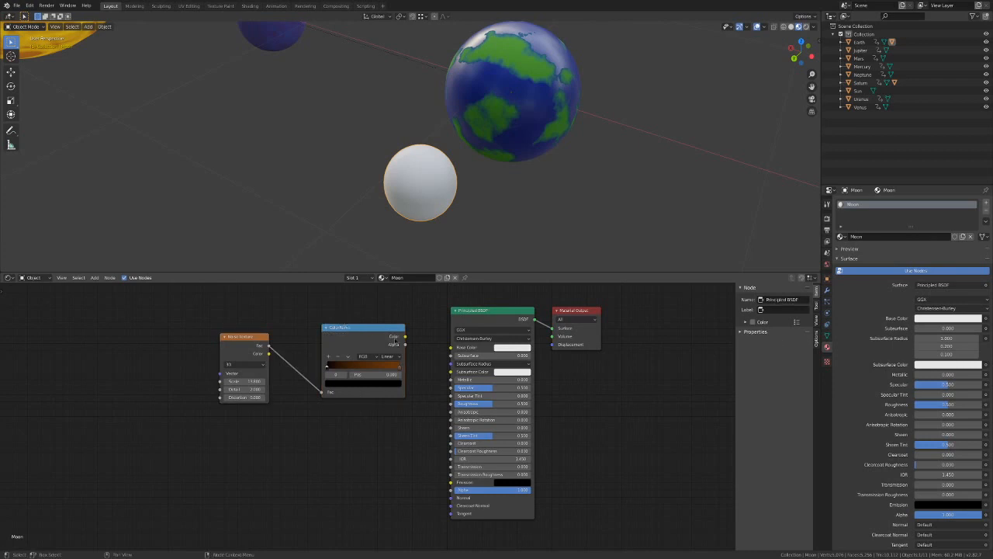
pyautogui.moveTo(405, 337); pyautogui.dragTo(451, 347)
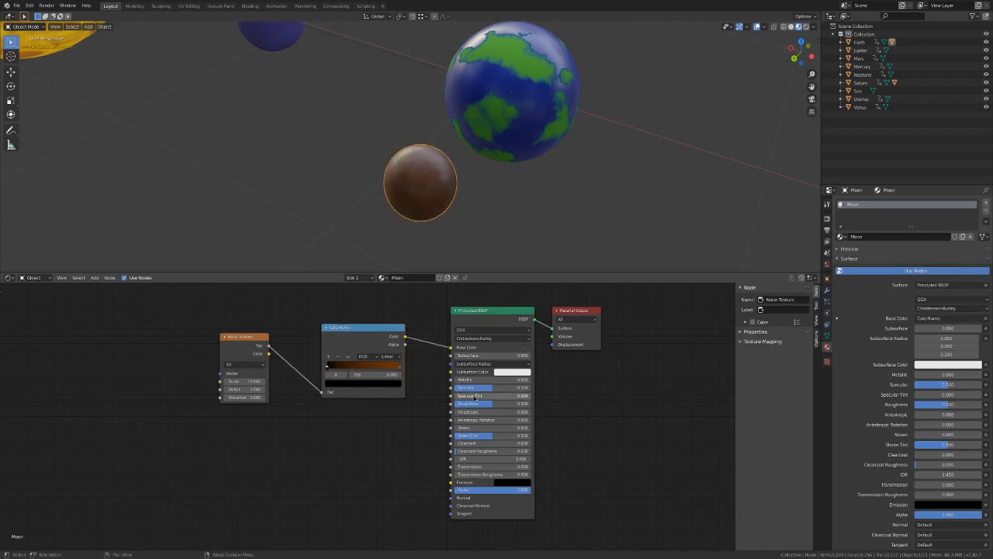
pyautogui.moveTo(486, 405); pyautogui.dragTo(532, 407)
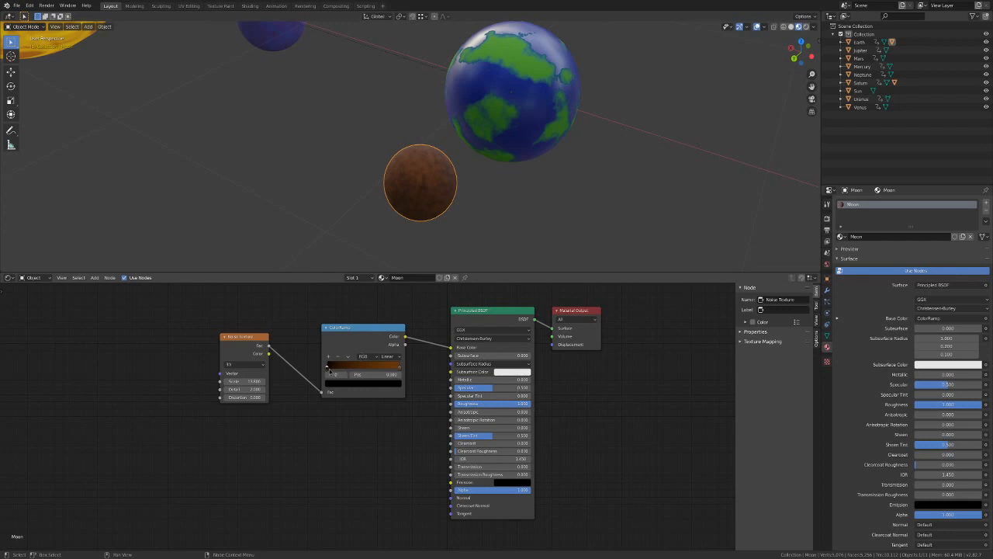
# Recolor the Moon's ColorRamp with a gray end stop and a dark gray first stop, moving the first stop to about 0.21.
pyautogui.click(400, 366)
pyautogui.click(390, 385)
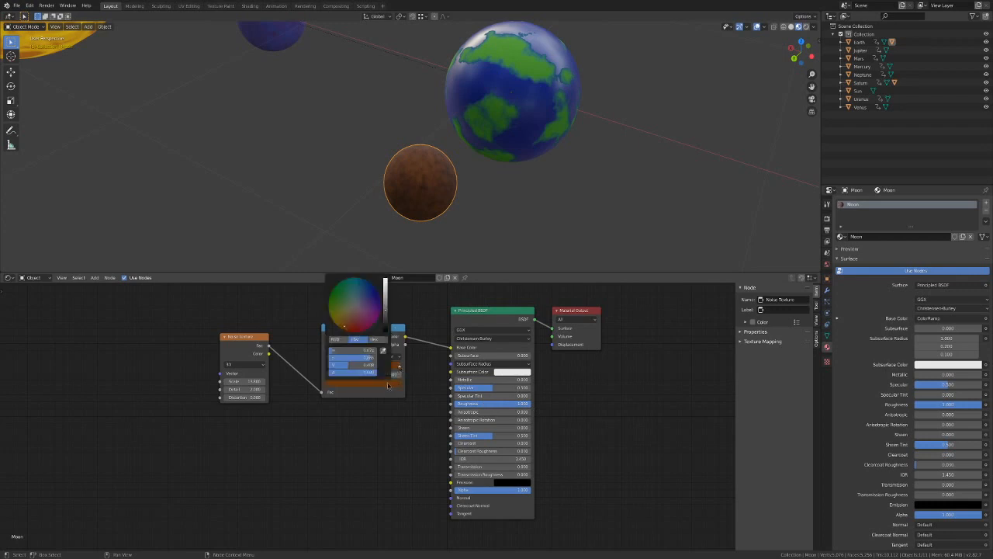
pyautogui.moveTo(370, 358); pyautogui.dragTo(346, 373)
pyautogui.click(349, 383)
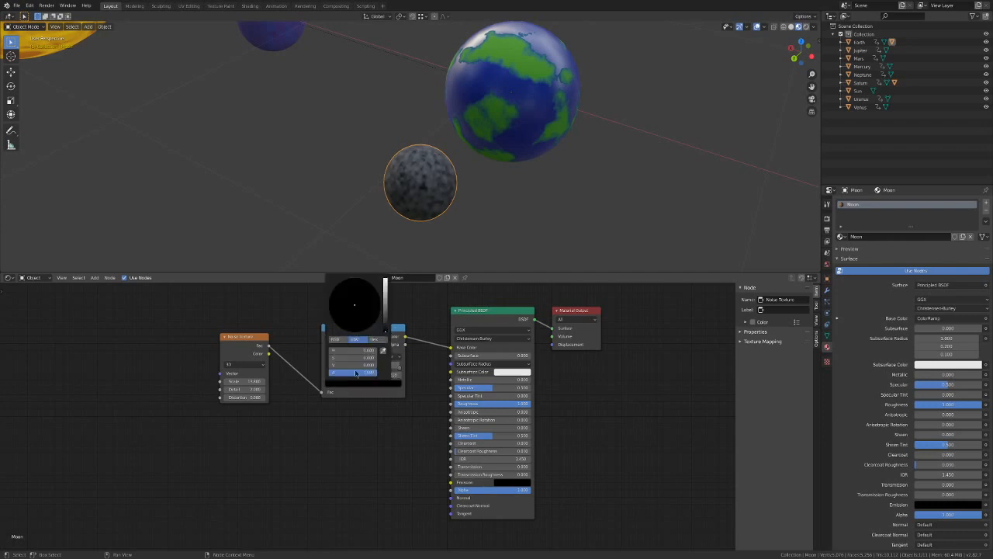
pyautogui.moveTo(386, 310); pyautogui.dragTo(385, 322)
# Lower the Moon material's Roughness to about 0.86 and examine its surface up close.
pyautogui.click(452, 403)
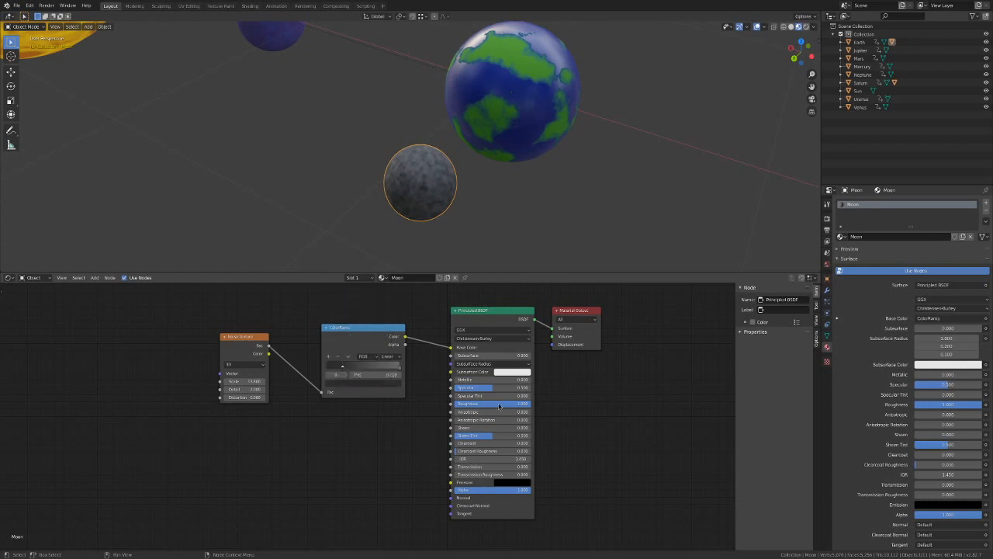
pyautogui.moveTo(519, 406)
pyautogui.mouseDown()
pyautogui.moveTo(506, 405)
pyautogui.moveTo(521, 404)
pyautogui.mouseUp()
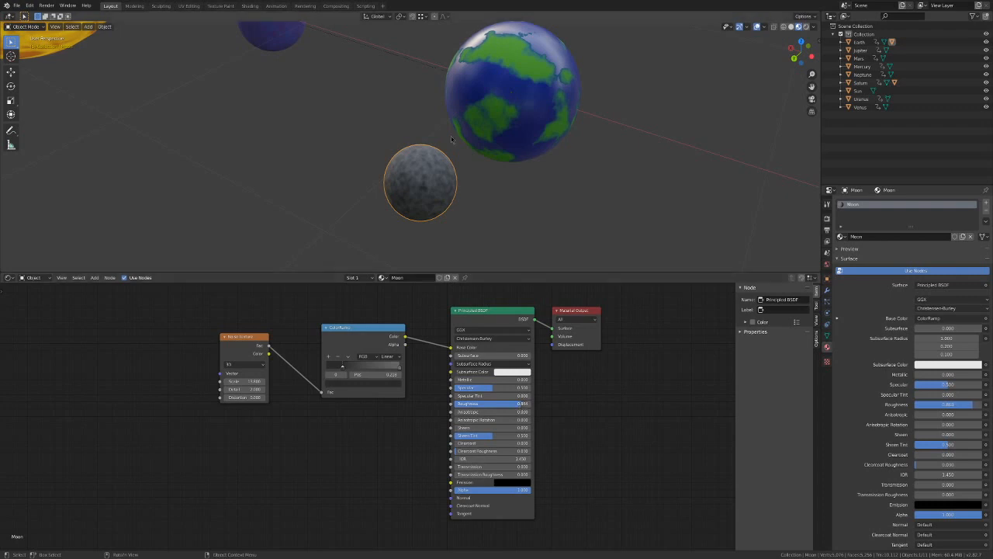
pyautogui.moveTo(478, 170); pyautogui.dragTo(515, 179)
pyautogui.moveTo(503, 199); pyautogui.dragTo(415, 155, button='middle')
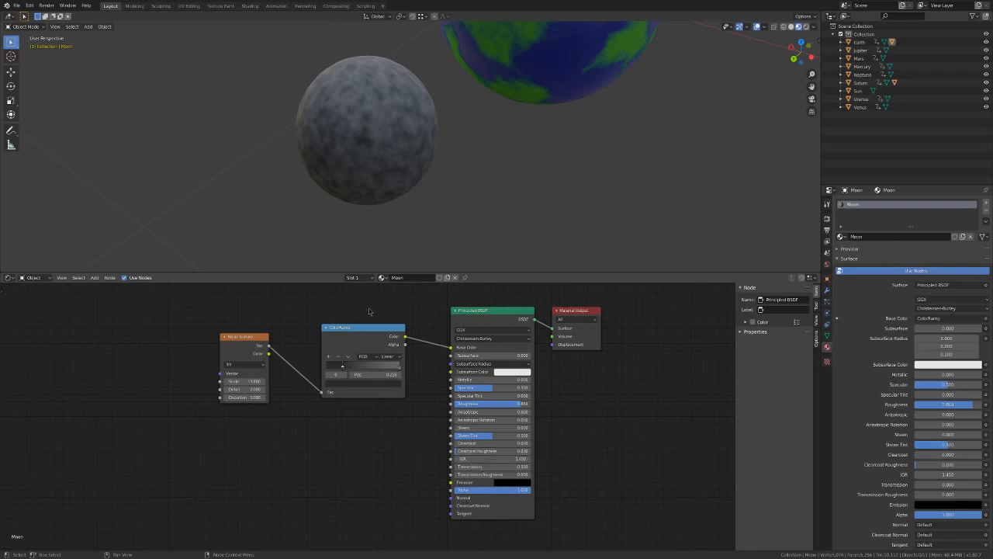
# Add a Bump node to the Moon material, linking its Normal to the Principled BSDF Normal and the Noise Texture Fac to its Height.
pyautogui.click(80, 278)
pyautogui.click(94, 277)
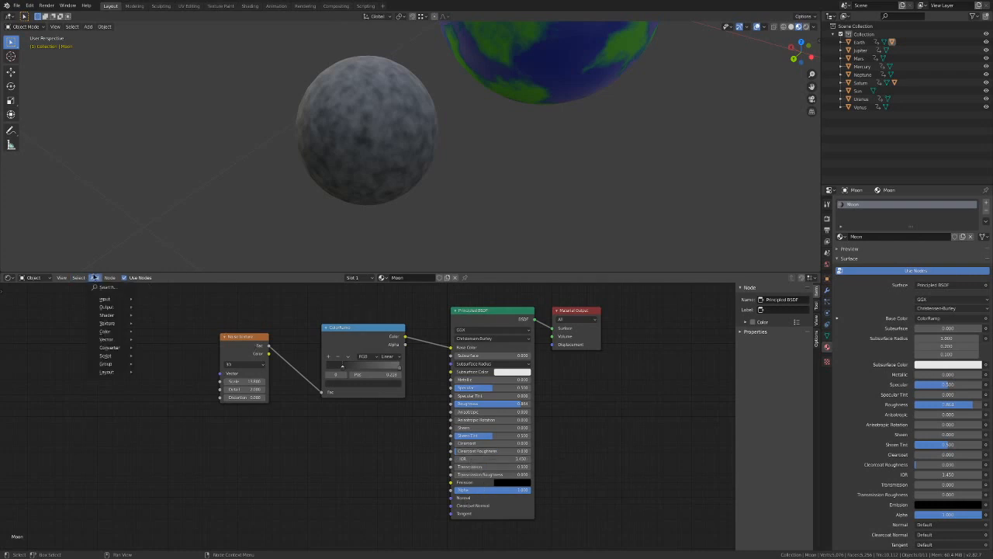
pyautogui.moveTo(105, 301)
pyautogui.moveTo(107, 339)
pyautogui.click(145, 341)
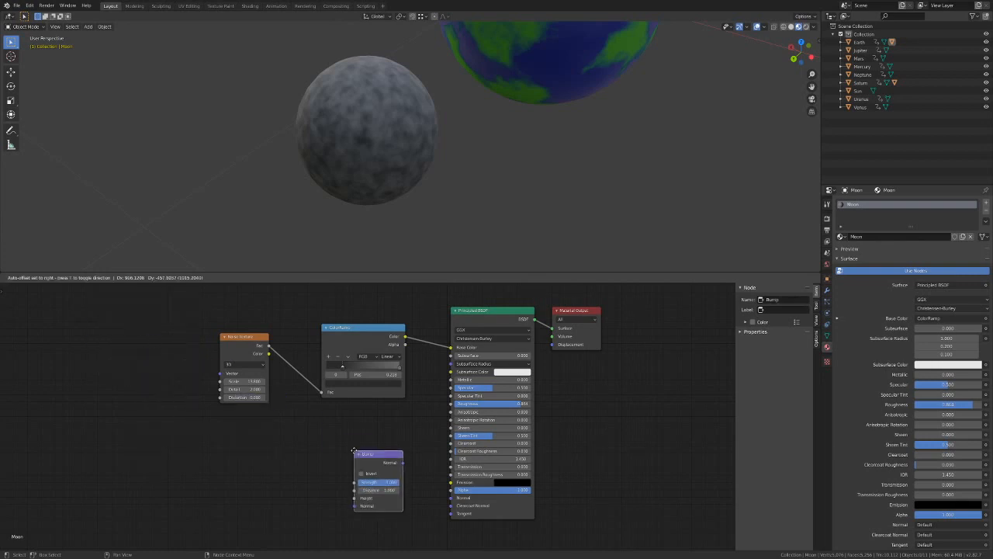
pyautogui.click(405, 466)
pyautogui.moveTo(395, 457); pyautogui.dragTo(451, 498)
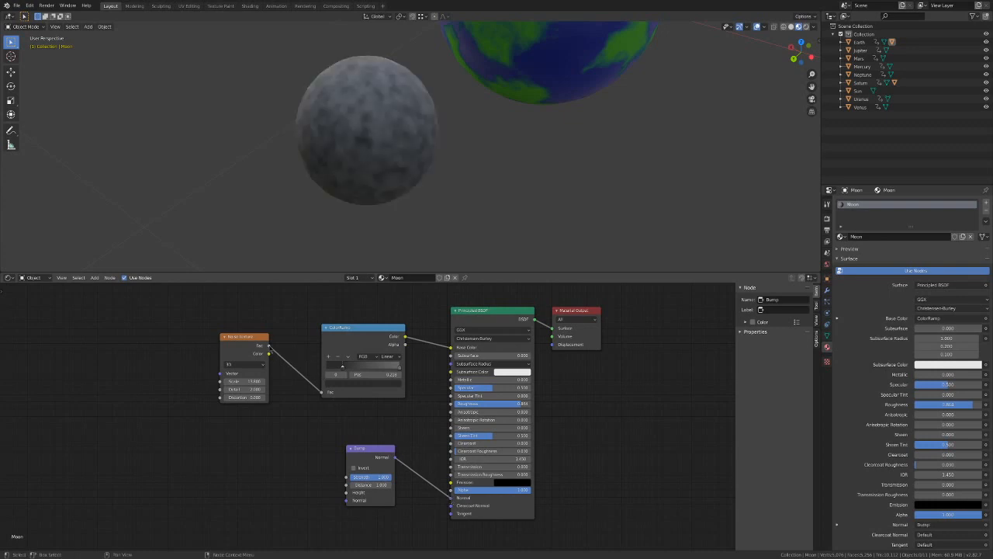
pyautogui.moveTo(269, 347); pyautogui.dragTo(346, 491)
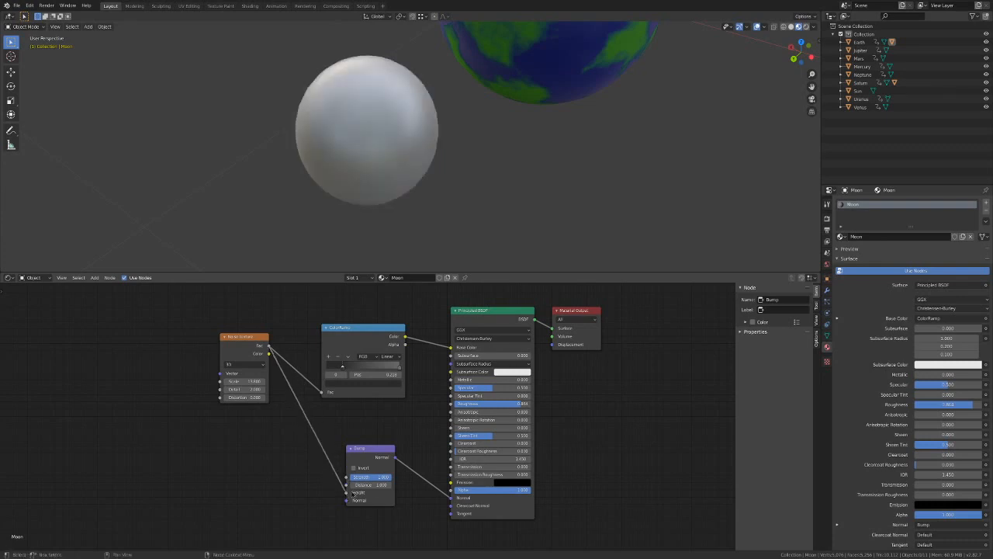
# Set the Moon's Bump Strength to 0.2 and turn on Invert for the node.
pyautogui.click(380, 477)
pyautogui.press('BackSpace')
pyautogui.write('0.2')
pyautogui.press('Return')
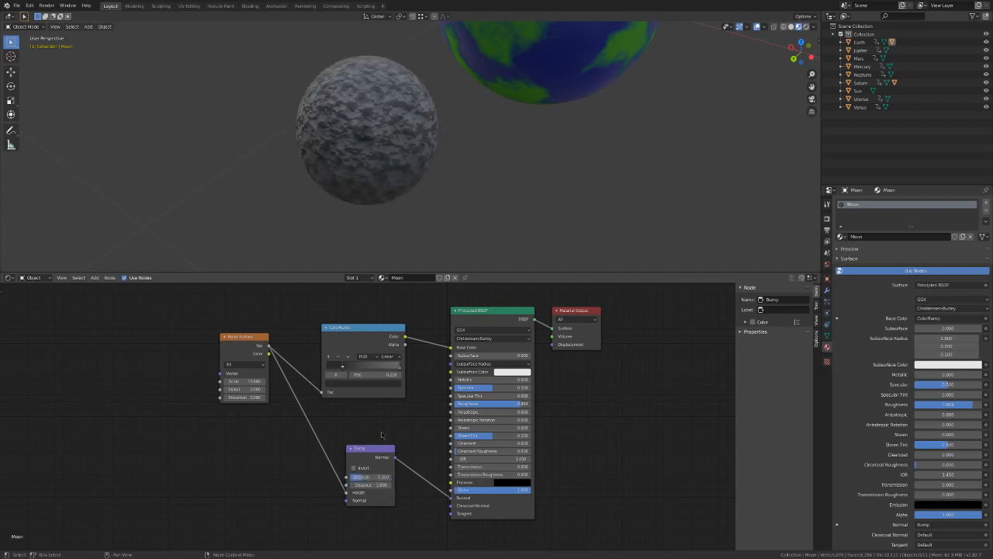
pyautogui.moveTo(424, 164); pyautogui.dragTo(455, 199, button='middle')
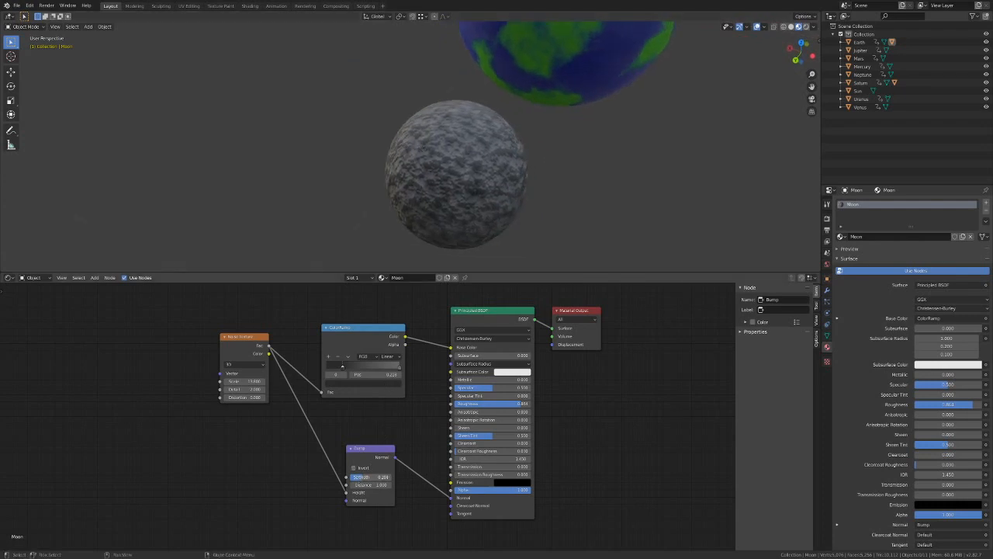
pyautogui.click(353, 467)
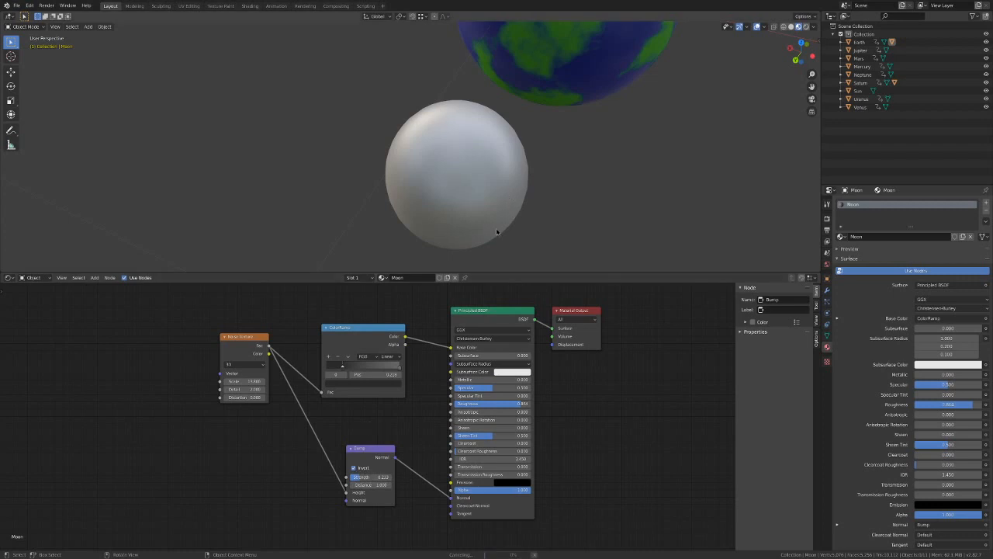
pyautogui.moveTo(480, 221); pyautogui.dragTo(324, 160, button='middle')
pyautogui.scroll(-3, 319, 175)
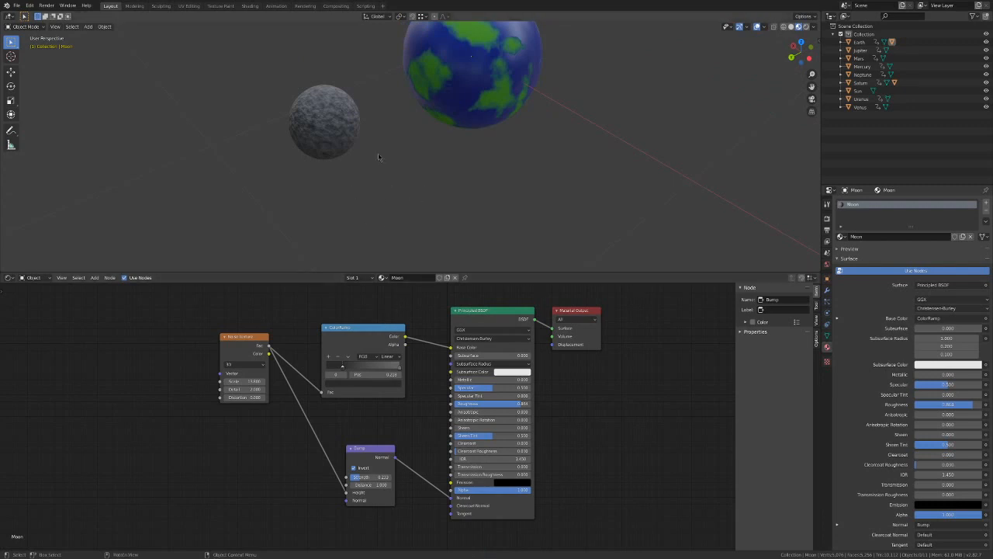
# Unplug and reconnect the Bump node's Normal link to compare the Moon's surface, examining it from several angles beside Earth.
pyautogui.moveTo(450, 500); pyautogui.dragTo(444, 504)
pyautogui.moveTo(395, 457); pyautogui.dragTo(450, 498)
pyautogui.moveTo(345, 125); pyautogui.dragTo(547, 260, button='middle')
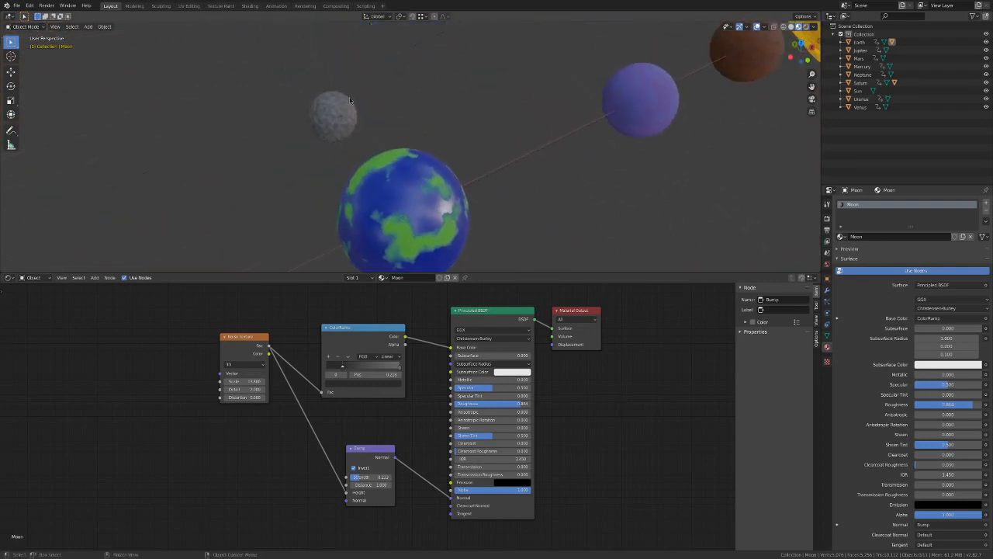
pyautogui.scroll(3, 329, 81)
pyautogui.click(321, 99)
pyautogui.press('KP_Decimal')
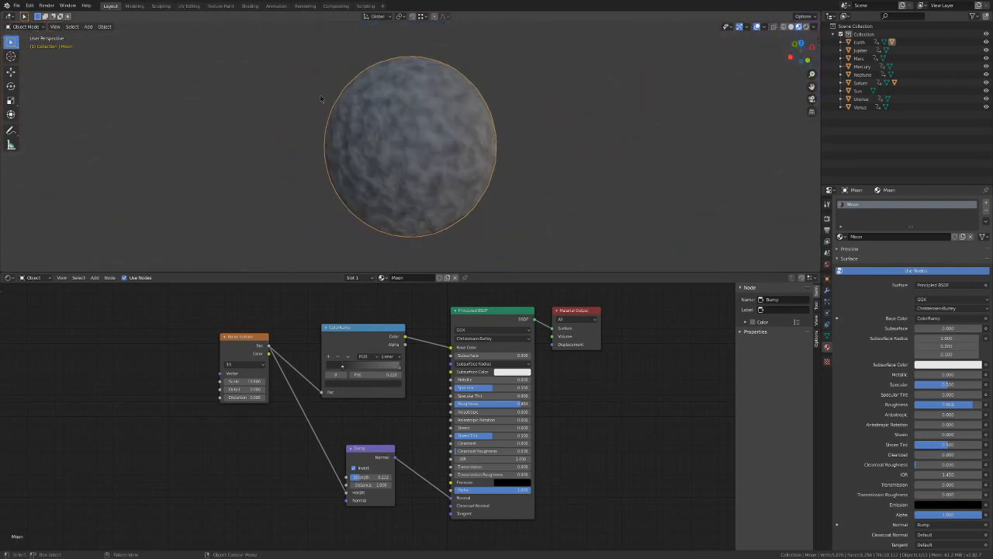
pyautogui.moveTo(321, 99); pyautogui.dragTo(399, 85, button='middle')
pyautogui.scroll(-5, 429, 116)
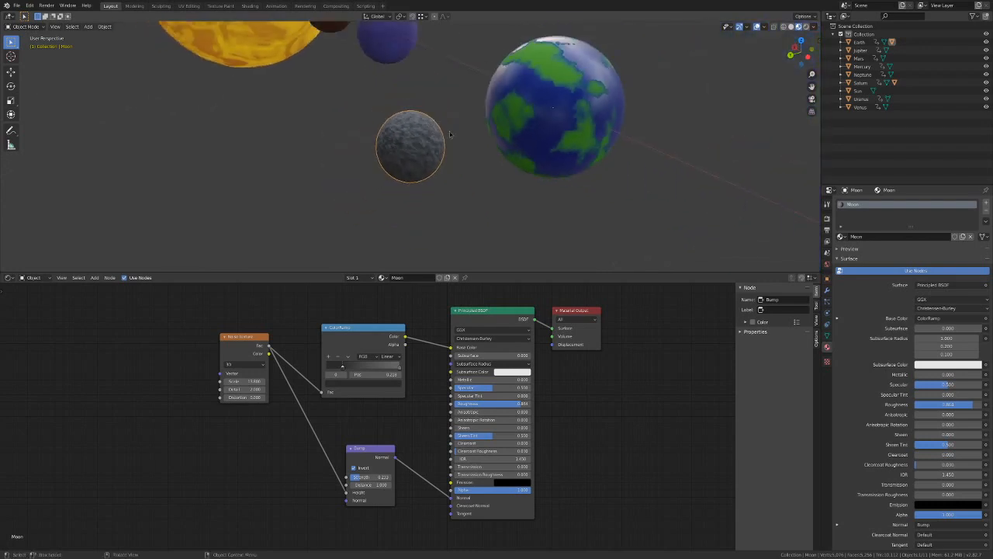
pyautogui.scroll(1, 450, 131)
pyautogui.click(498, 191)
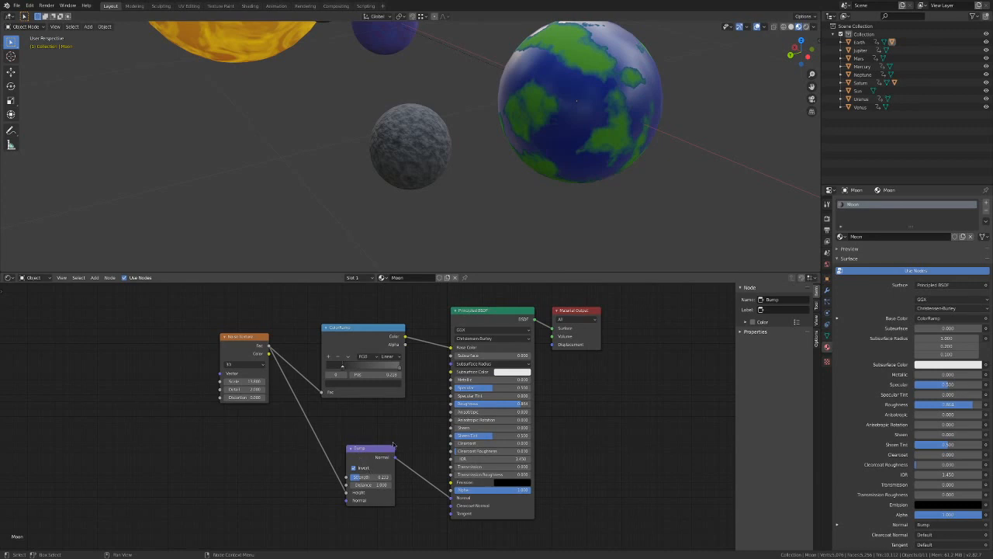
# Try a much lower Roughness on the Moon material, settling on about 0.6, and check it against the other planets.
pyautogui.moveTo(505, 403); pyautogui.dragTo(452, 404)
pyautogui.moveTo(504, 260); pyautogui.dragTo(659, 255, button='middle')
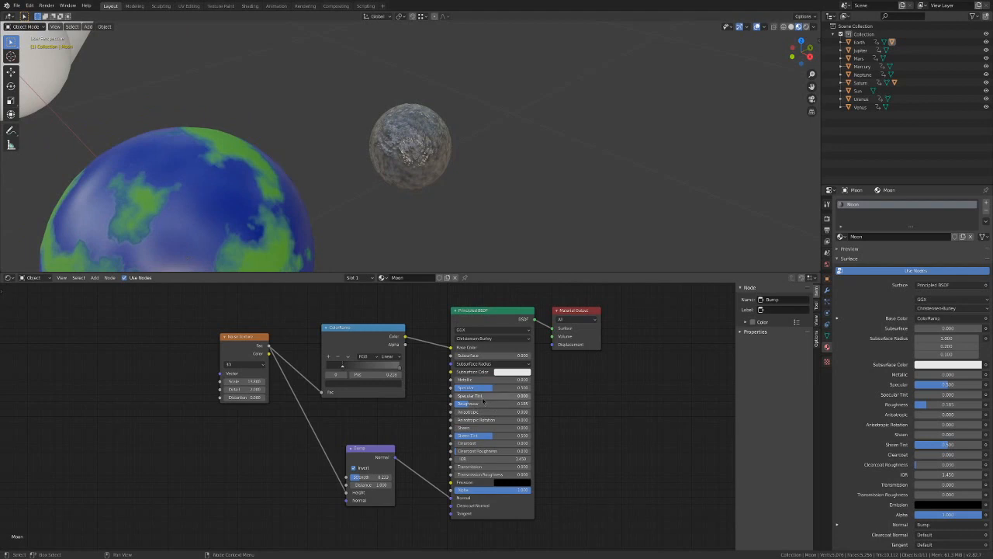
pyautogui.moveTo(483, 399); pyautogui.dragTo(513, 399)
pyautogui.scroll(-5, 509, 175)
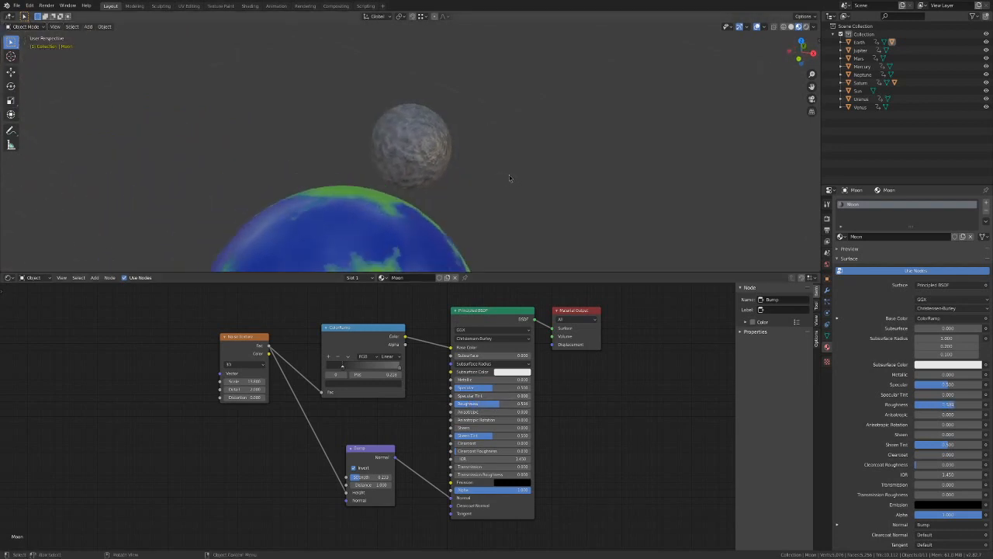
pyautogui.scroll(-3, 505, 169)
pyautogui.moveTo(467, 183); pyautogui.dragTo(460, 188, button='middle')
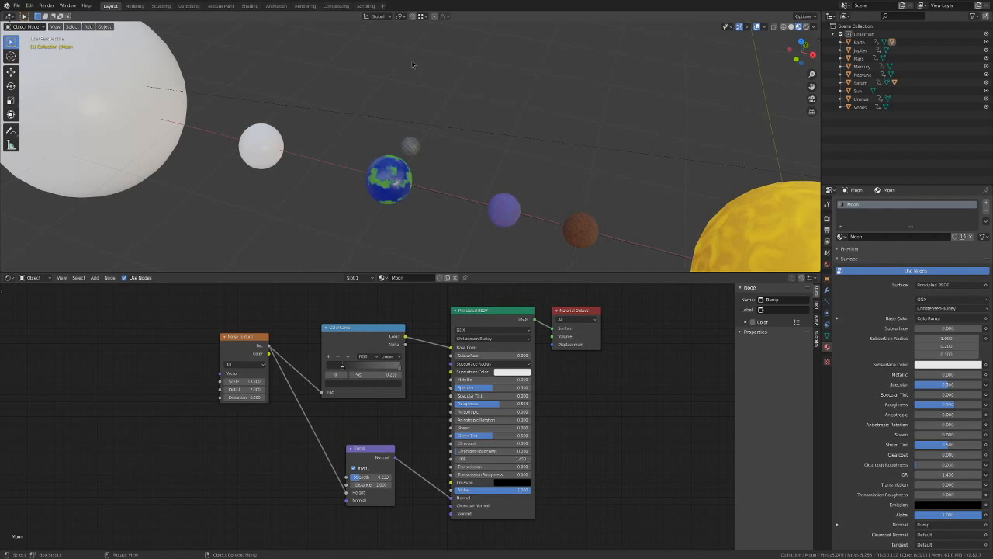
pyautogui.scroll(-1, 439, 159)
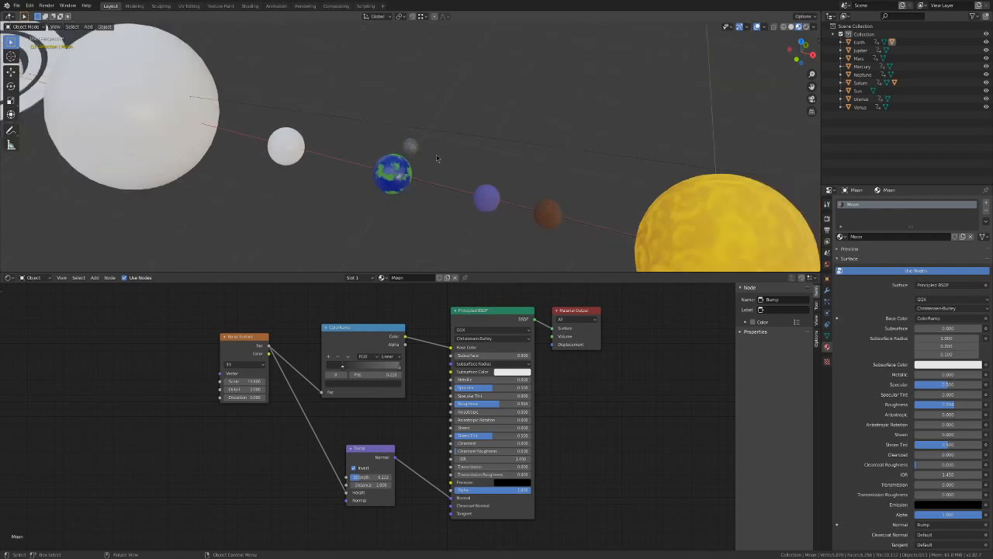
# Select Mercury and copy the Noise Texture and ColorRamp nodes from its material.
pyautogui.moveTo(437, 159); pyautogui.dragTo(392, 149, button='middle')
pyautogui.click(327, 163)
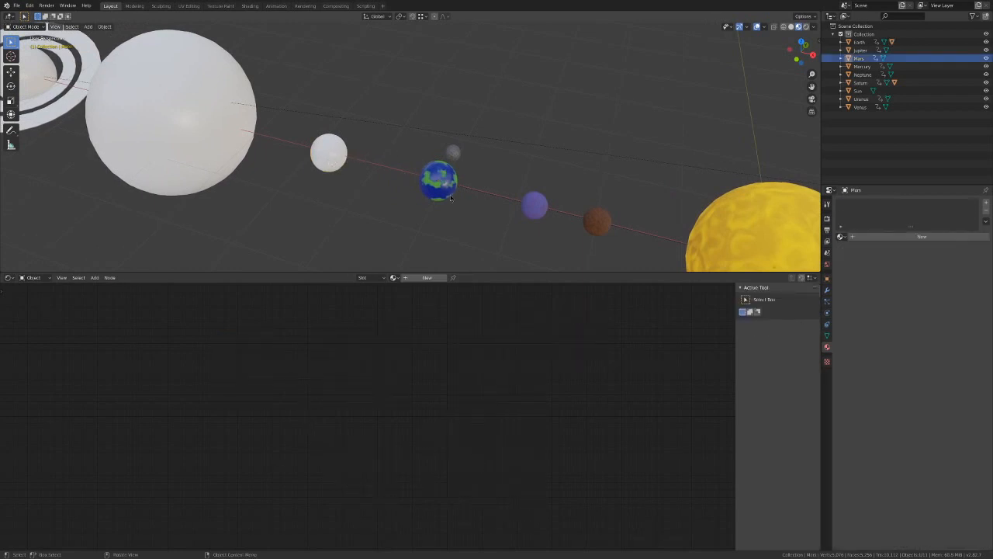
pyautogui.click(597, 222)
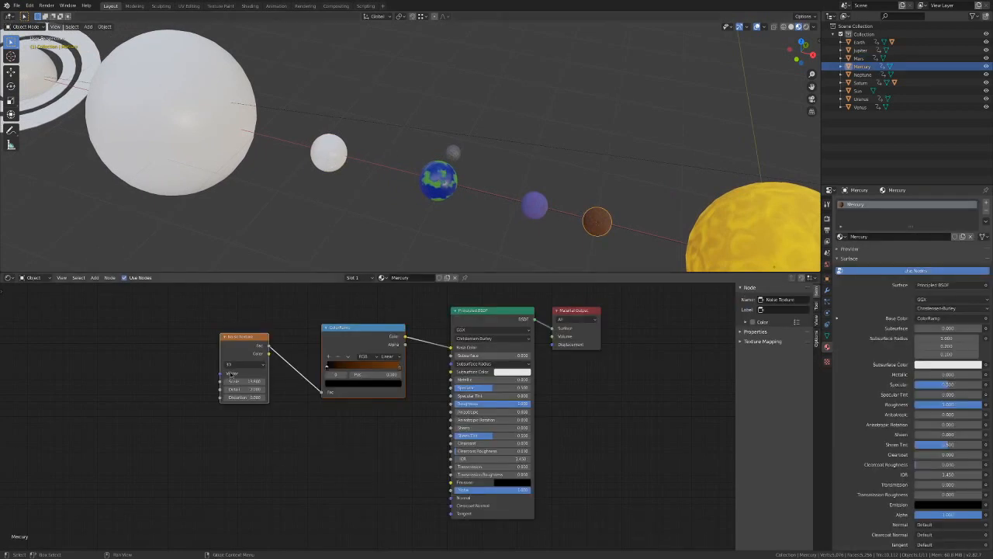
pyautogui.moveTo(202, 319); pyautogui.dragTo(411, 440)
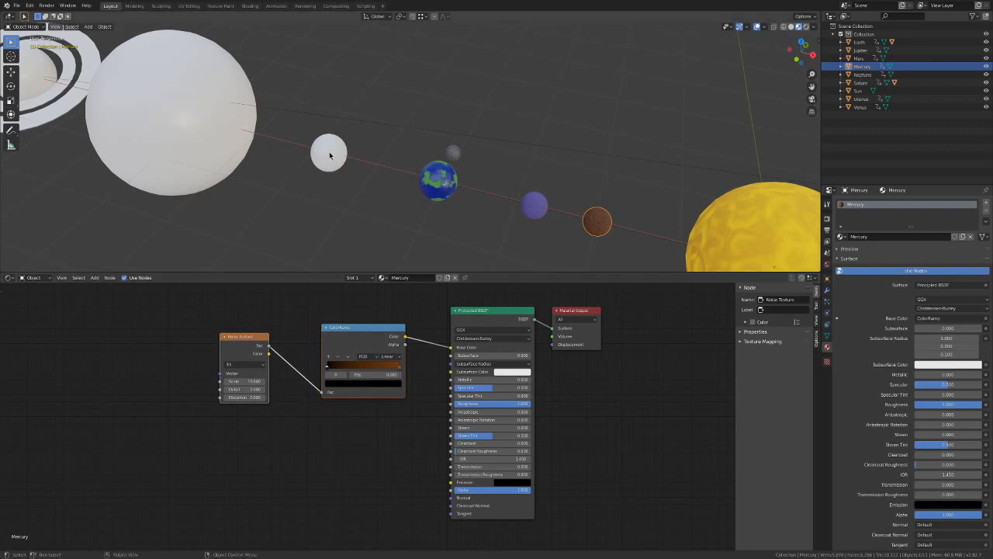
# Select Mars and create a new material for it named Mars.
pyautogui.keyDown('shift'); pyautogui.moveTo(339, 169); pyautogui.dragTo(365, 186, button='middle'); pyautogui.keyUp('shift')
pyautogui.click(370, 173)
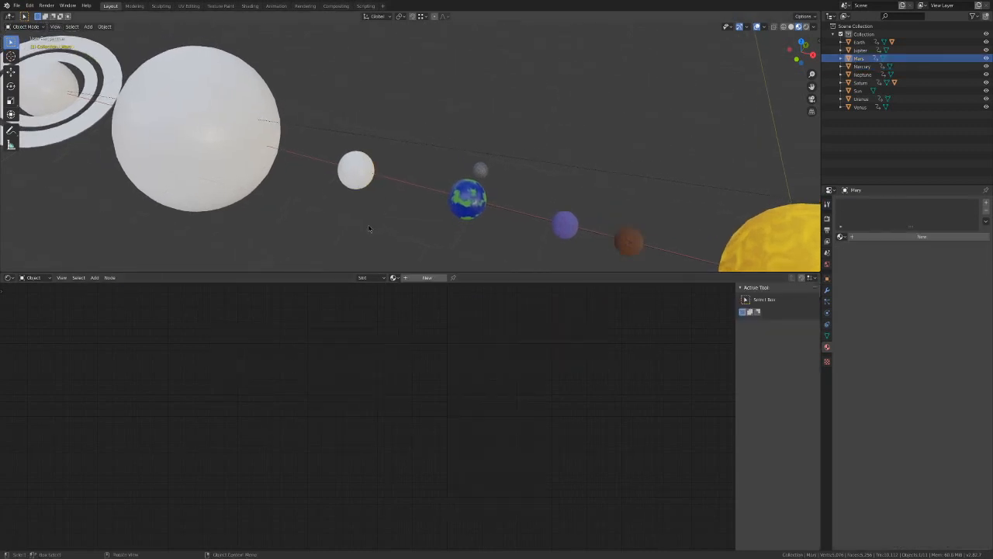
pyautogui.moveTo(369, 228); pyautogui.dragTo(389, 227, button='middle')
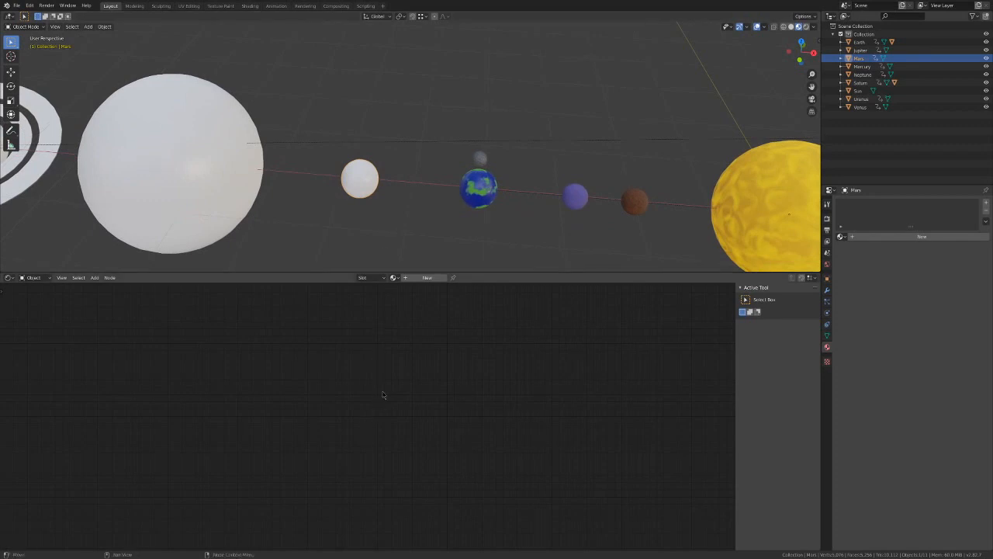
pyautogui.click(427, 277)
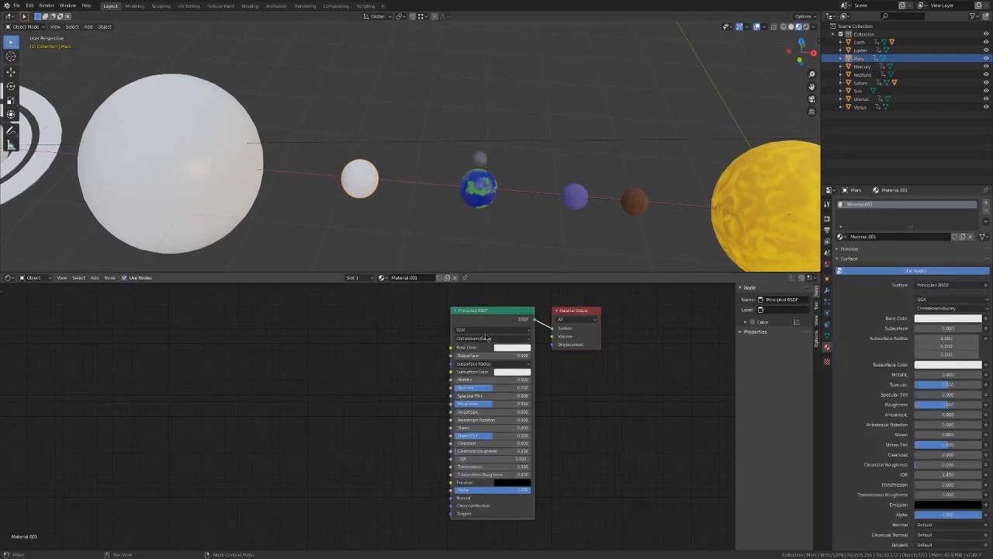
pyautogui.doubleClick(419, 278)
pyautogui.write('ma')
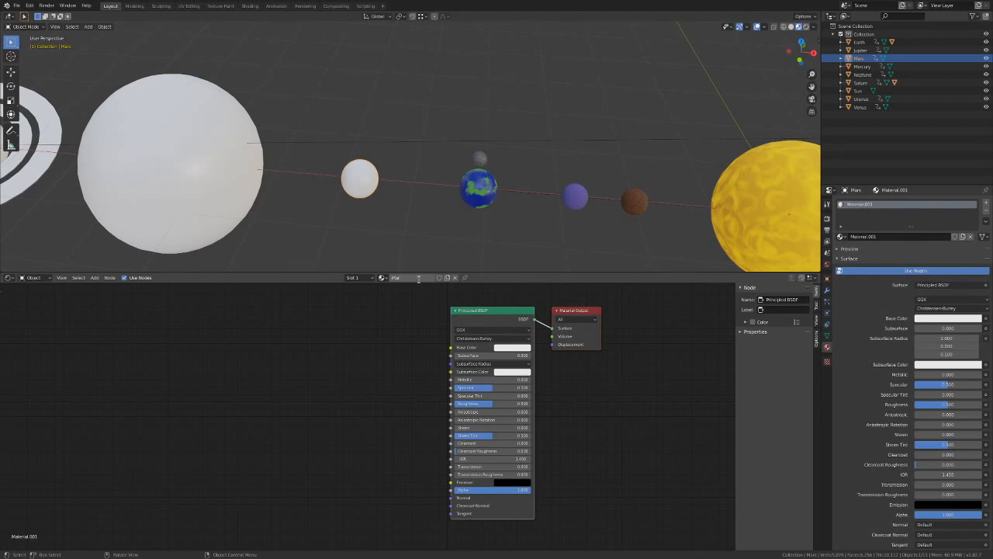
pyautogui.write('rs')
pyautogui.press('Return')
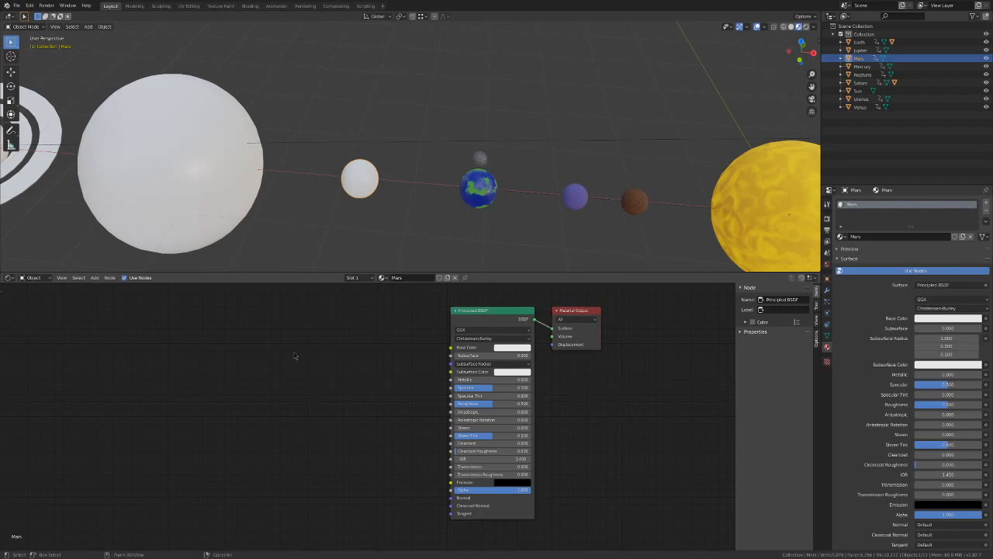
# Paste the copied nodes into the Mars material and link the ColorRamp's Color output to Base Color.
pyautogui.hotkey('ctrl', 'v')
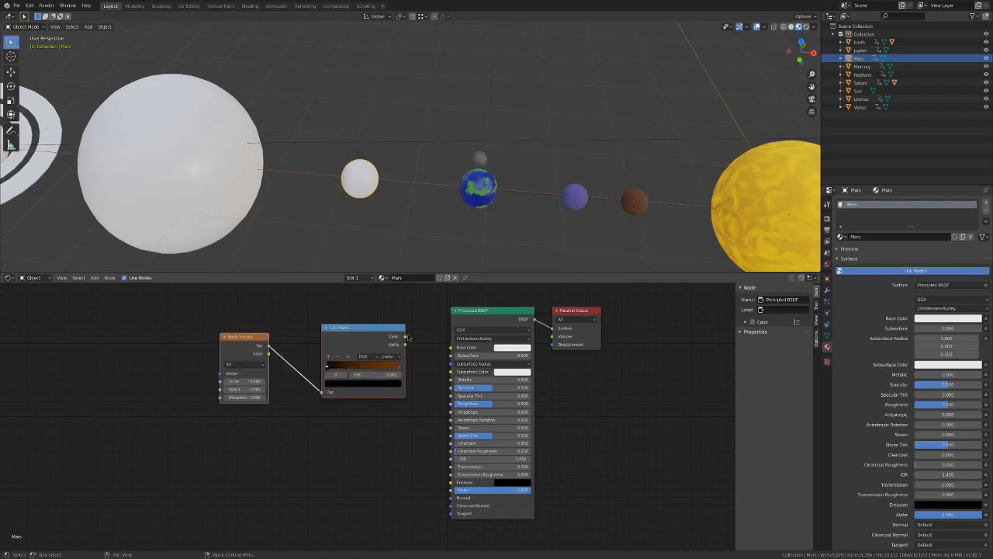
pyautogui.moveTo(407, 338); pyautogui.dragTo(451, 347)
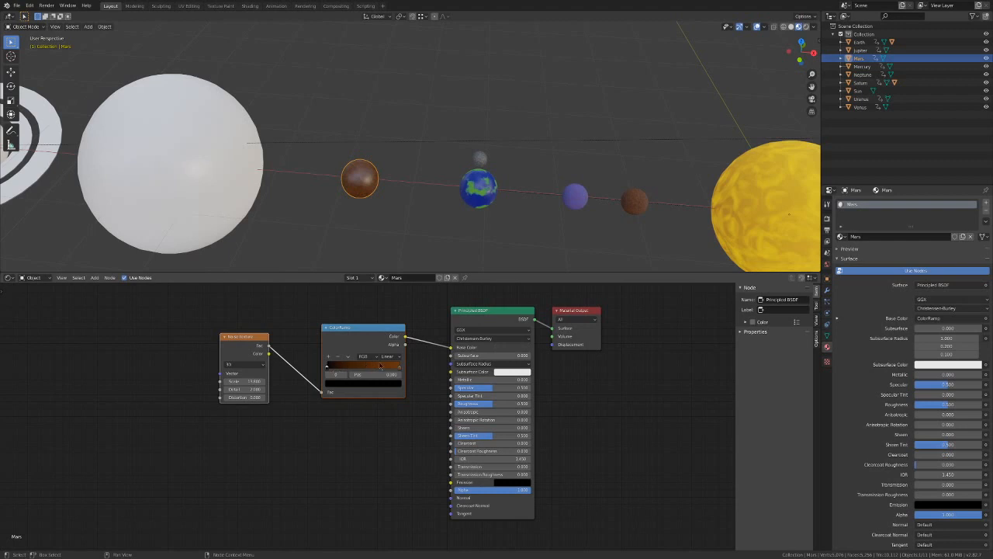
# Recolor the first stop of Mars's ColorRamp to a dark red.
pyautogui.click(398, 366)
pyautogui.click(381, 384)
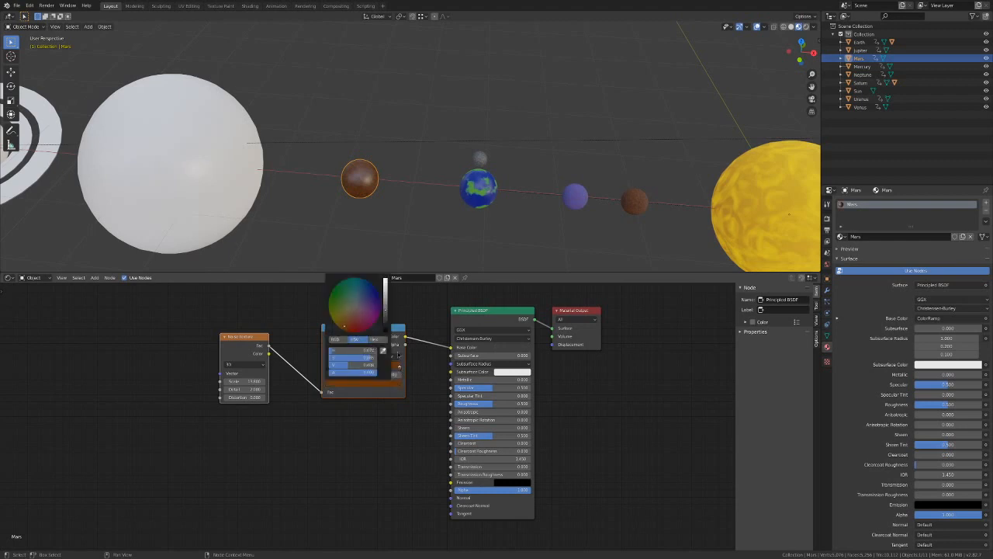
pyautogui.click(327, 367)
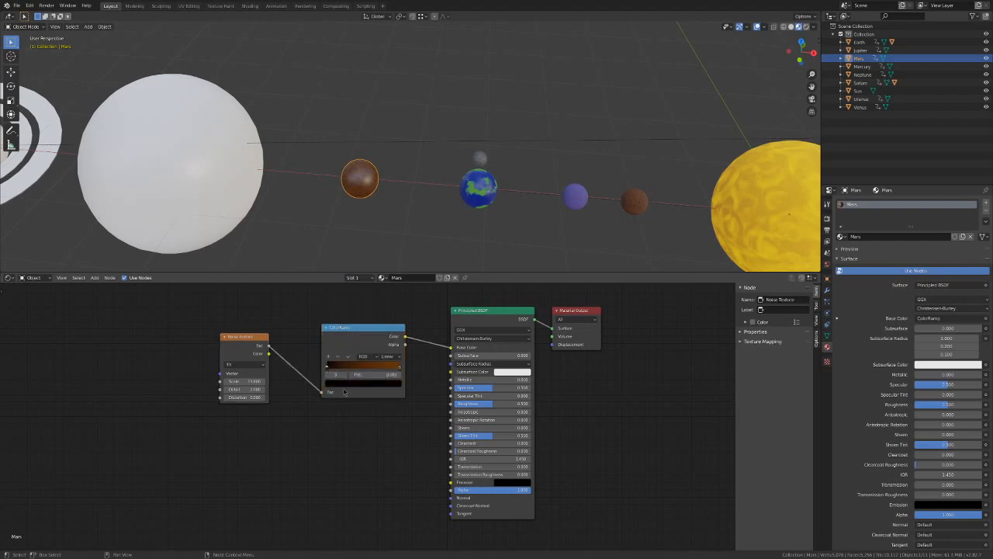
pyautogui.click(342, 384)
pyautogui.moveTo(350, 365); pyautogui.dragTo(364, 365)
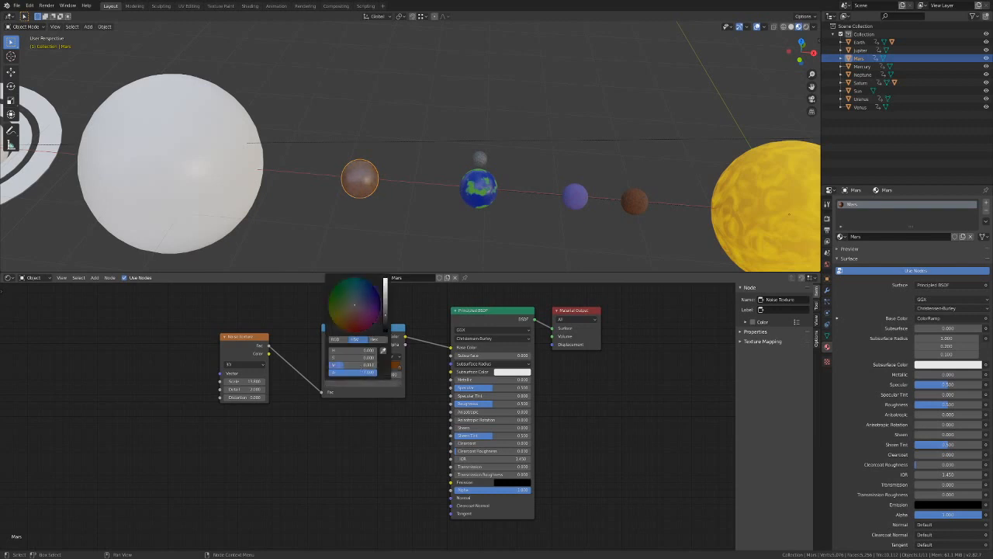
pyautogui.click(349, 320)
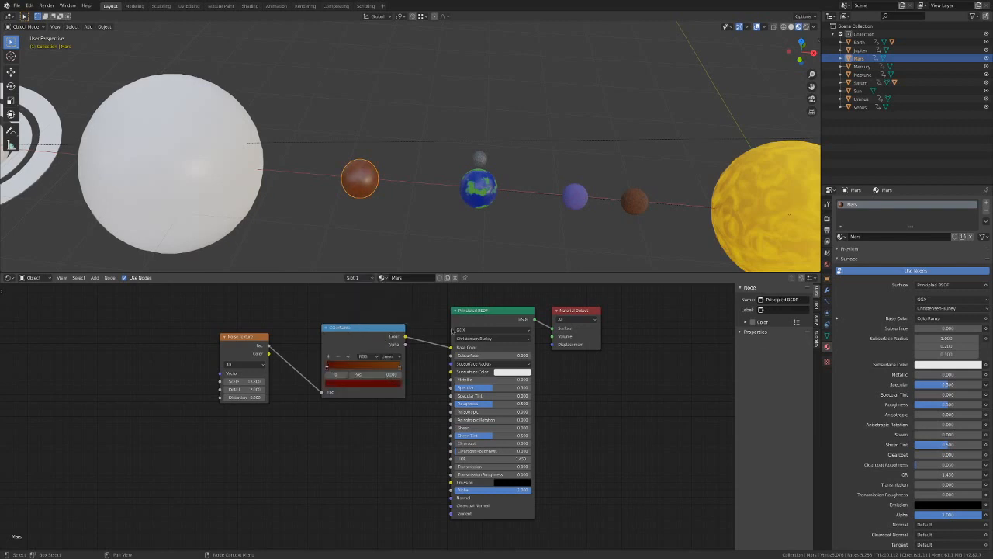
# Set the Mars material's Roughness to 1.000 and shift the ColorRamp's end stop to a more yellowish orange-brown.
pyautogui.moveTo(487, 403); pyautogui.dragTo(530, 403)
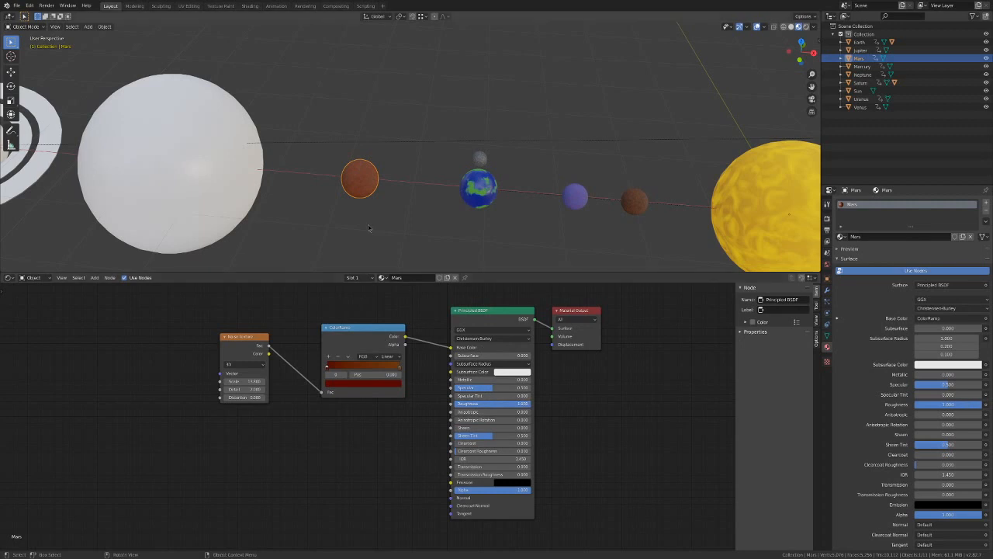
pyautogui.click(400, 368)
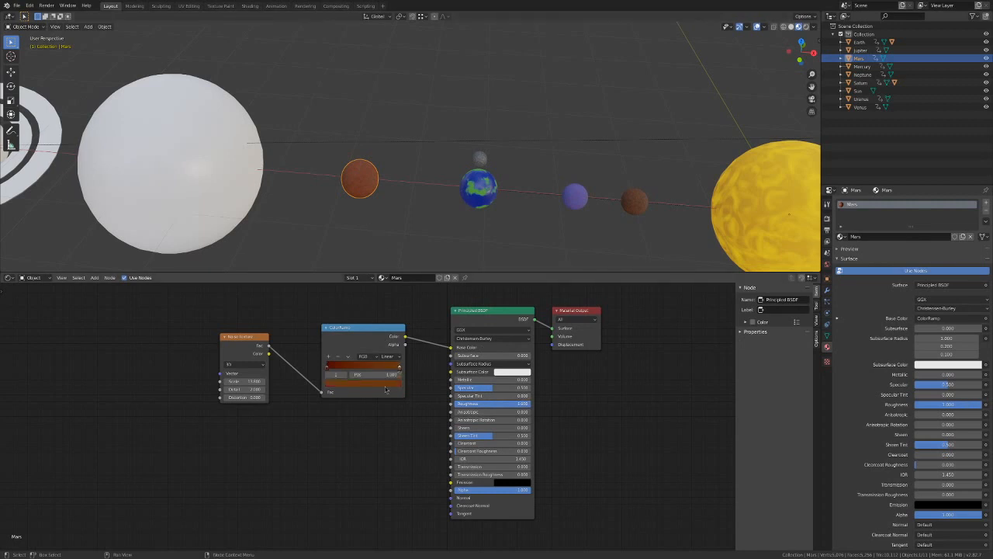
pyautogui.click(385, 383)
pyautogui.moveTo(349, 323); pyautogui.dragTo(337, 324)
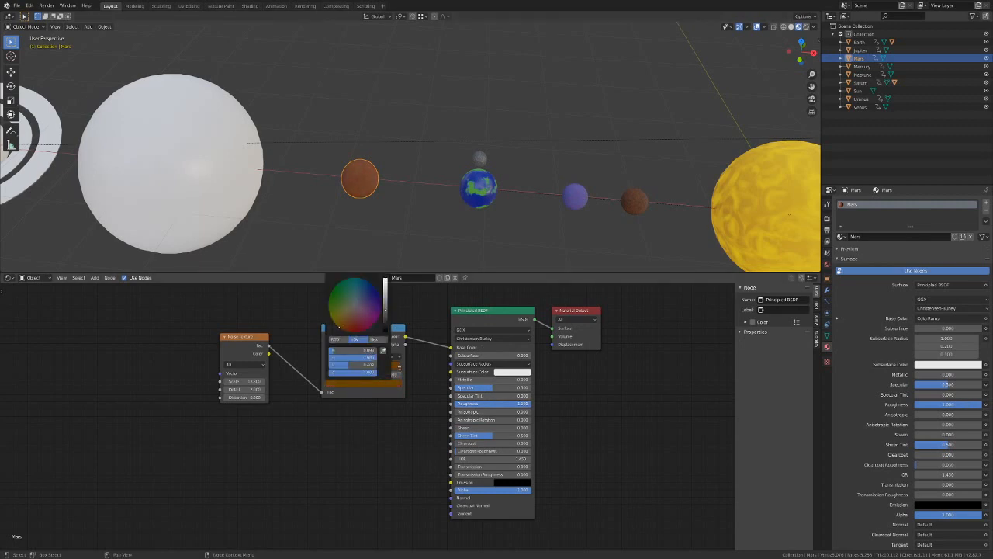
pyautogui.click(372, 227)
pyautogui.scroll(-5, 375, 186)
pyautogui.scroll(2, 377, 182)
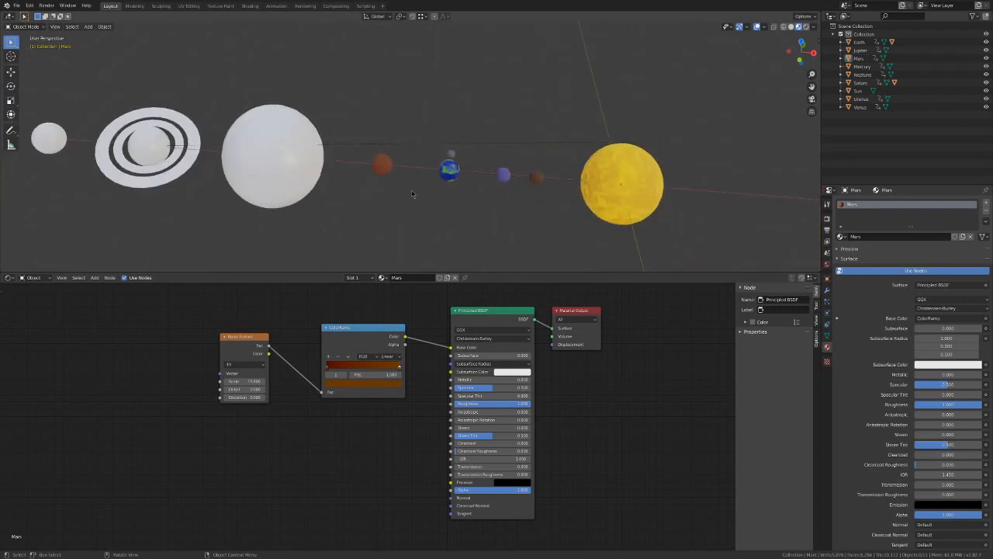
pyautogui.keyDown('shift'); pyautogui.moveTo(397, 202); pyautogui.dragTo(475, 218, button='middle'); pyautogui.keyUp('shift')
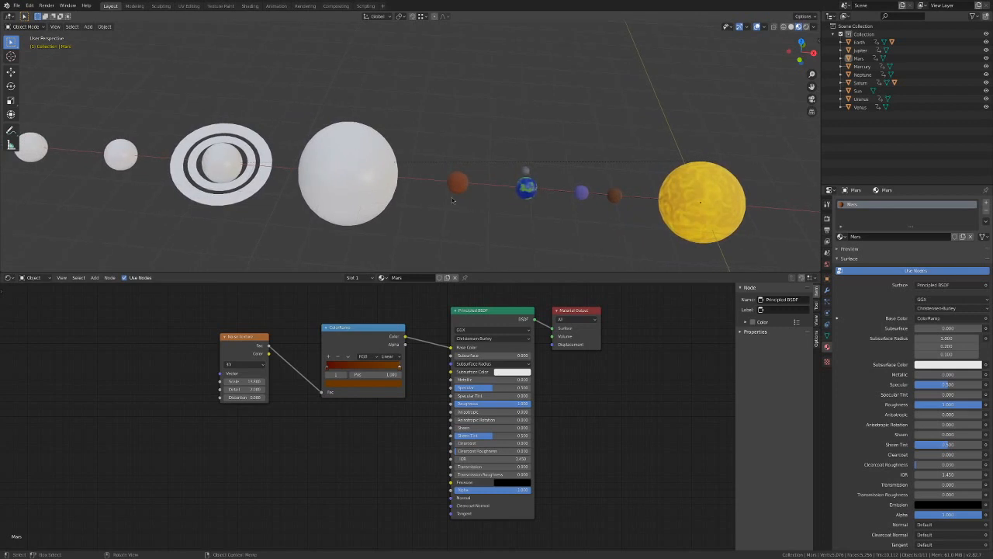
# Select Jupiter and create a new material for it named Jupiter.
pyautogui.scroll(2, 451, 197)
pyautogui.scroll(-2, 337, 215)
pyautogui.click(314, 214)
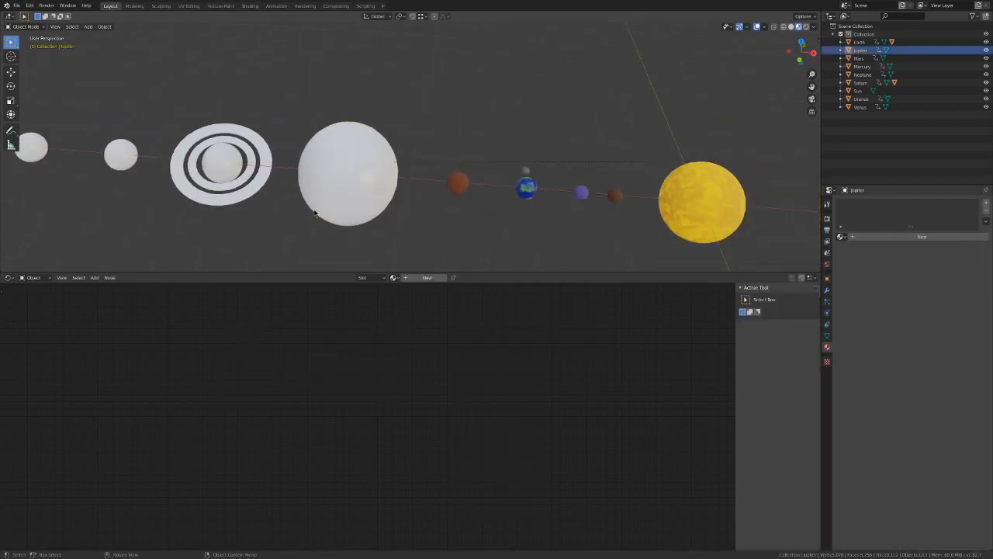
pyautogui.click(426, 277)
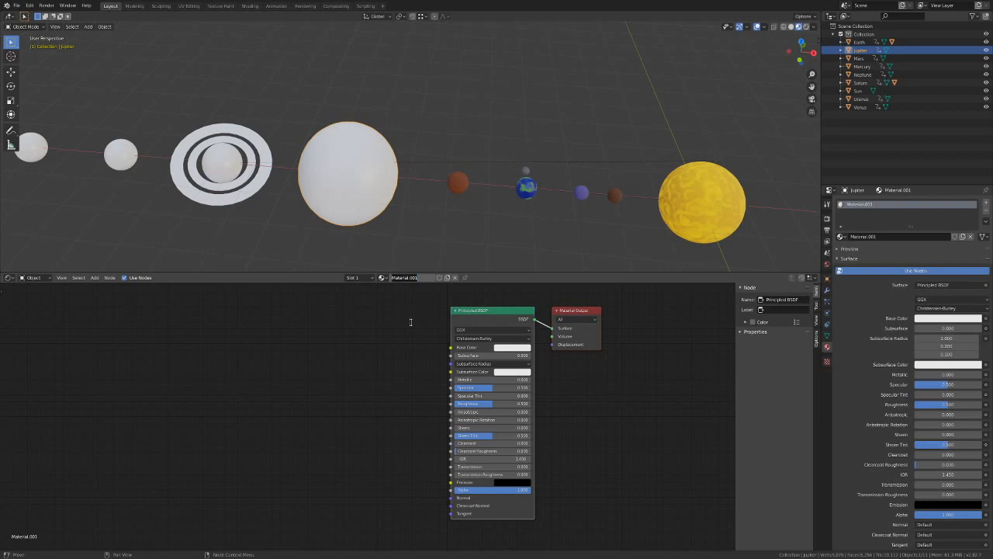
pyautogui.press('BackSpace')
pyautogui.write('Jupiter')
pyautogui.press('Return')
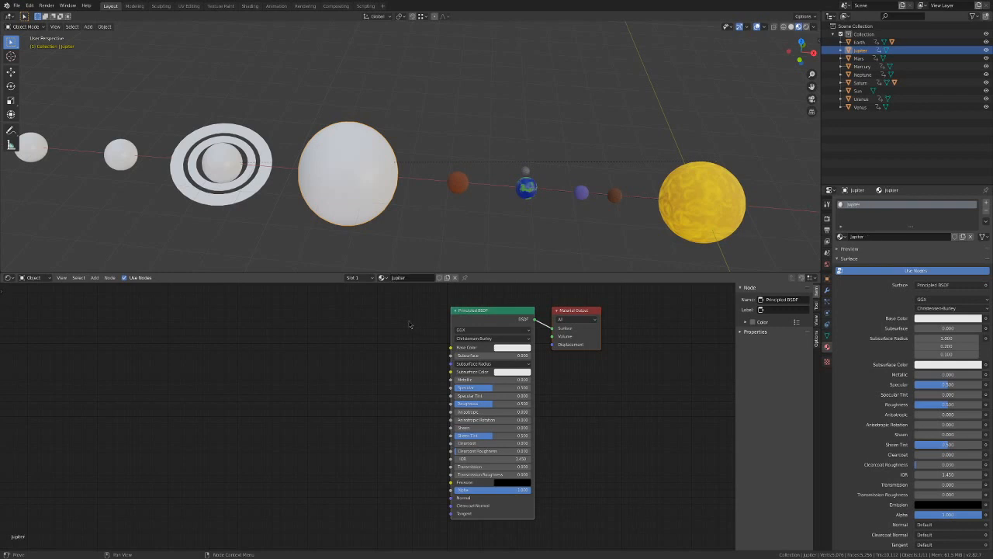
# Paste the copied nodes into the Jupiter material and link the ColorRamp's Color output to Base Color.
pyautogui.hotkey('ctrl', 'v')
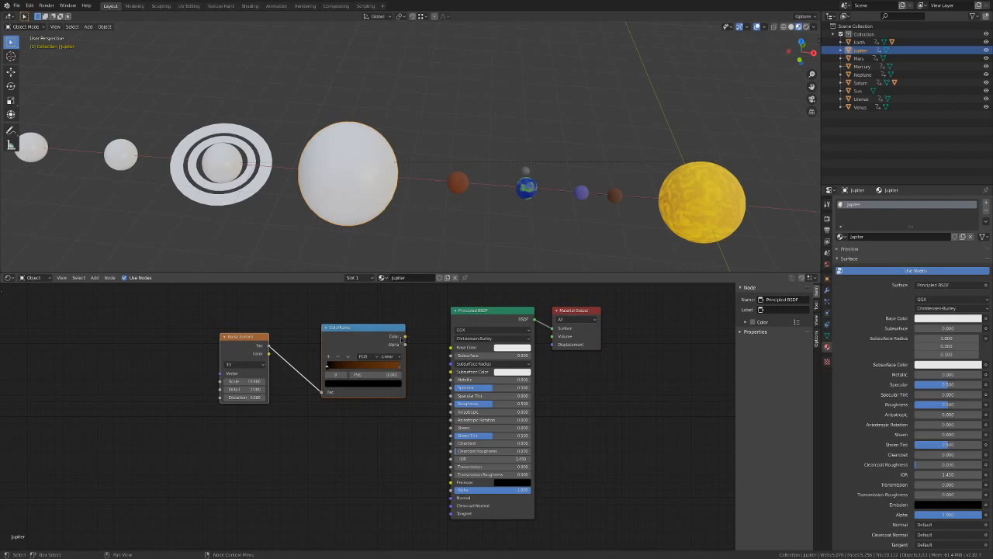
pyautogui.moveTo(404, 336); pyautogui.dragTo(452, 348)
pyautogui.moveTo(453, 348); pyautogui.dragTo(453, 348)
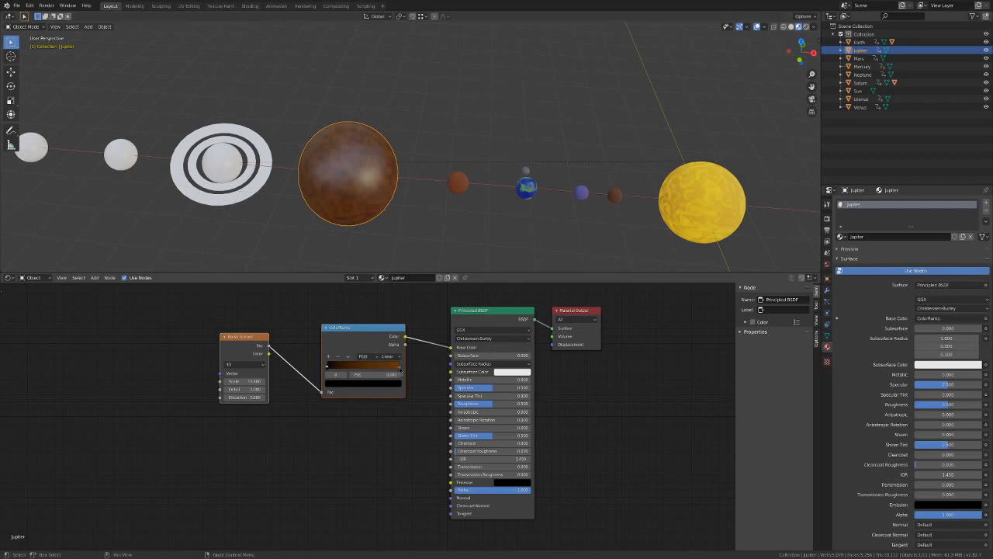
# Try several hues on the end stop of Jupiter's ColorRamp and settle on a muted brown.
pyautogui.click(400, 368)
pyautogui.click(387, 384)
pyautogui.click(371, 301)
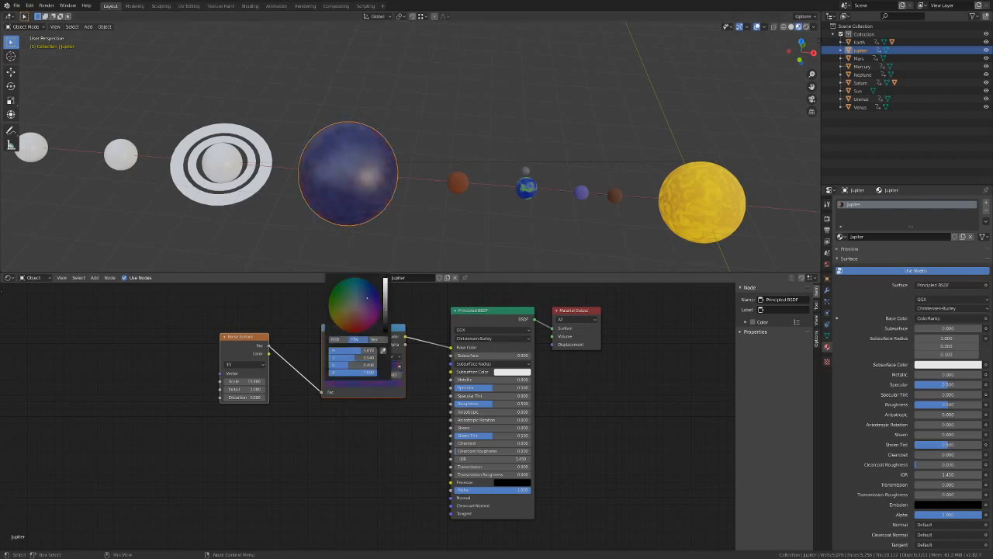
pyautogui.moveTo(367, 298); pyautogui.dragTo(367, 299)
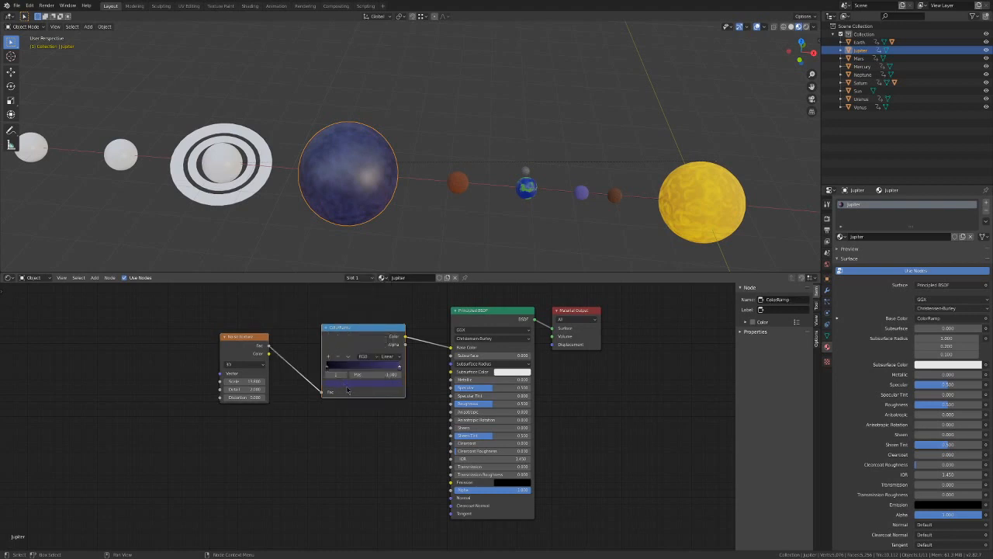
pyautogui.click(348, 384)
pyautogui.moveTo(334, 319); pyautogui.dragTo(339, 325)
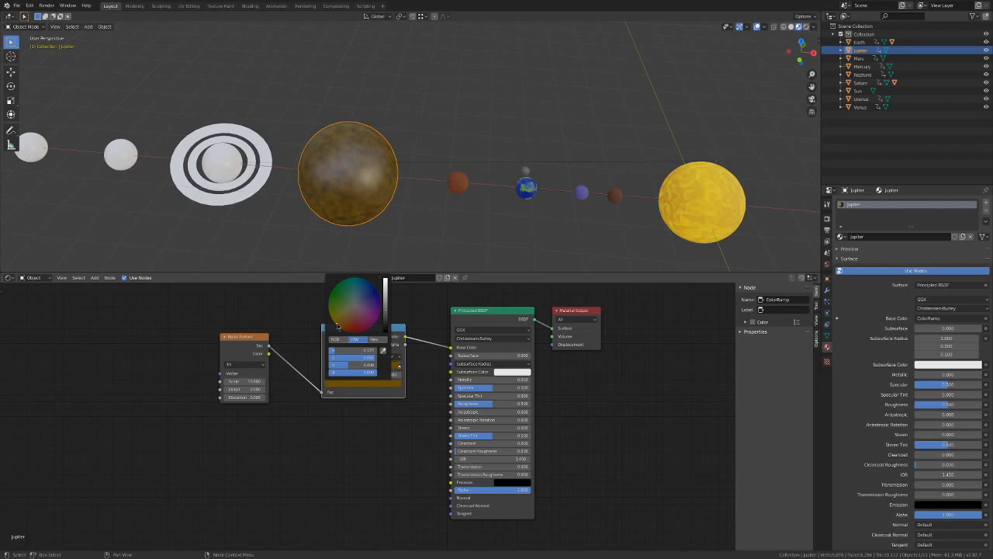
pyautogui.click(387, 383)
pyautogui.moveTo(352, 322); pyautogui.dragTo(353, 319)
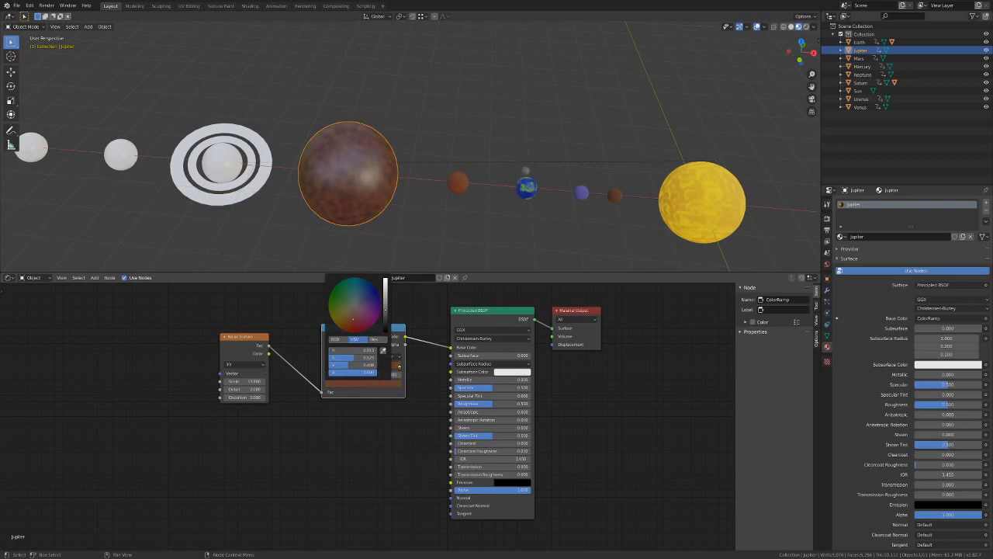
# Brighten the black first stop of Jupiter's ColorRamp and recolor it to a dark golden brown.
pyautogui.click(329, 368)
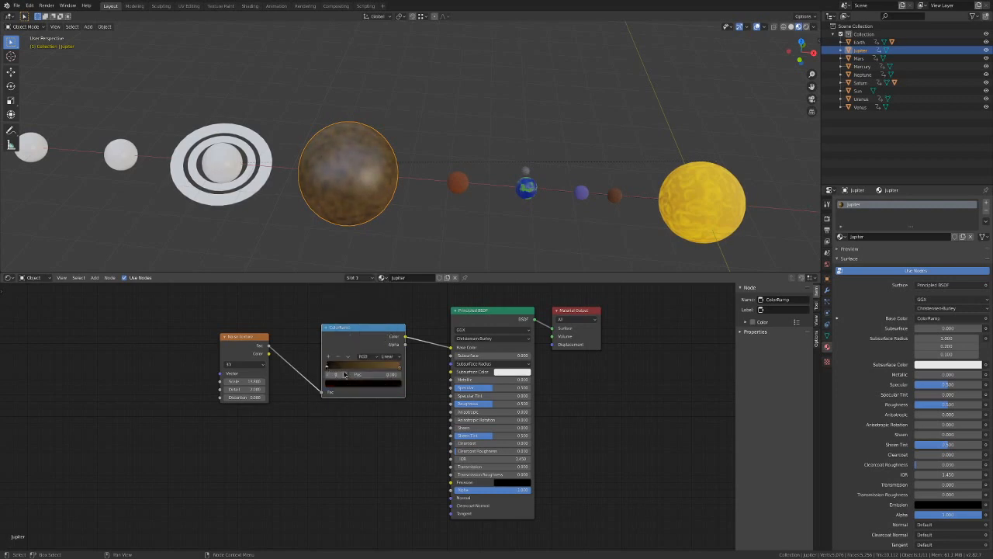
pyautogui.click(349, 383)
pyautogui.click(363, 322)
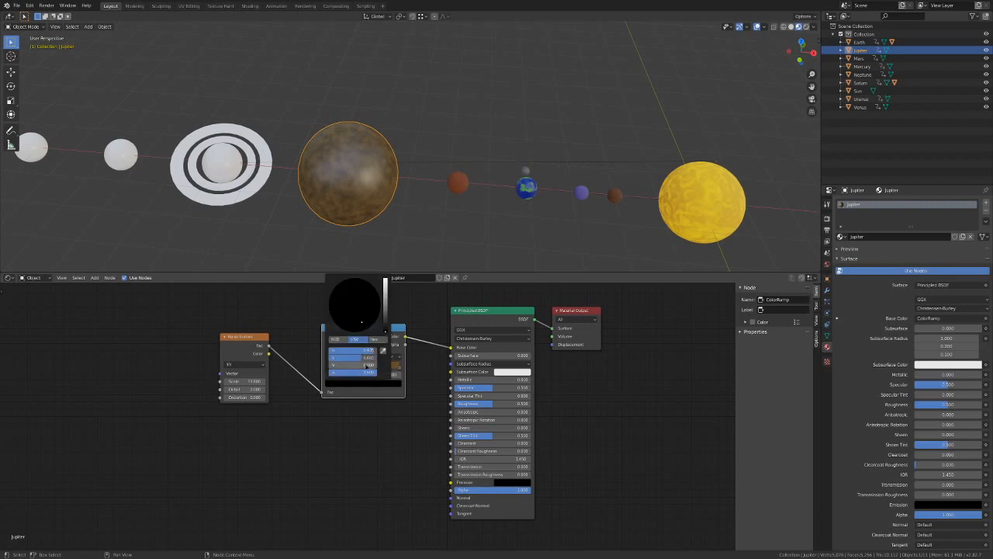
pyautogui.moveTo(365, 364); pyautogui.dragTo(388, 364)
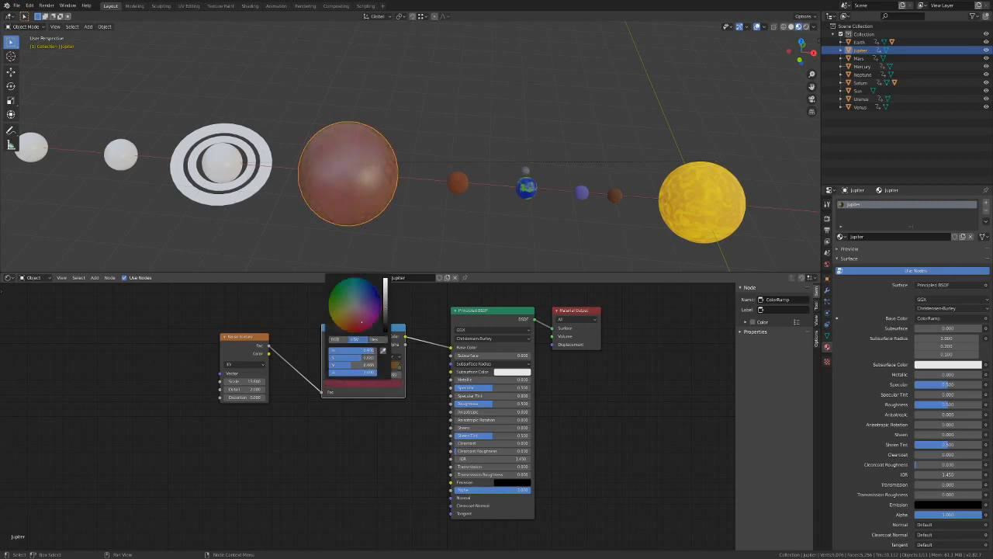
pyautogui.click(342, 329)
pyautogui.moveTo(341, 328); pyautogui.dragTo(338, 325)
pyautogui.click(421, 311)
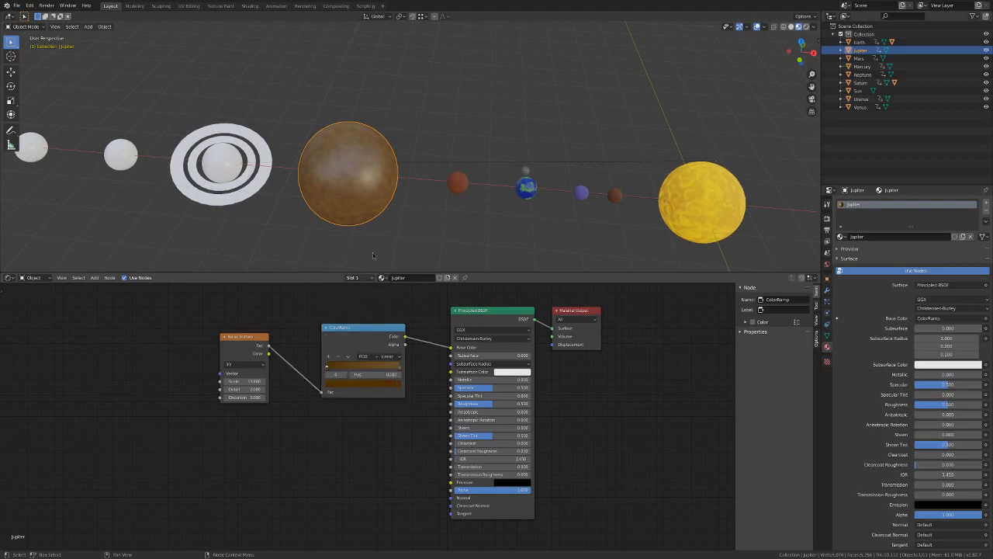
# Examine Jupiter's new surface and the row of planets from several angles and distances.
pyautogui.click(425, 225)
pyautogui.moveTo(424, 226)
pyautogui.mouseDown(button='middle')
pyautogui.moveTo(373, 220)
pyautogui.moveTo(405, 206)
pyautogui.moveTo(419, 218)
pyautogui.moveTo(412, 221)
pyautogui.mouseUp(button='middle')
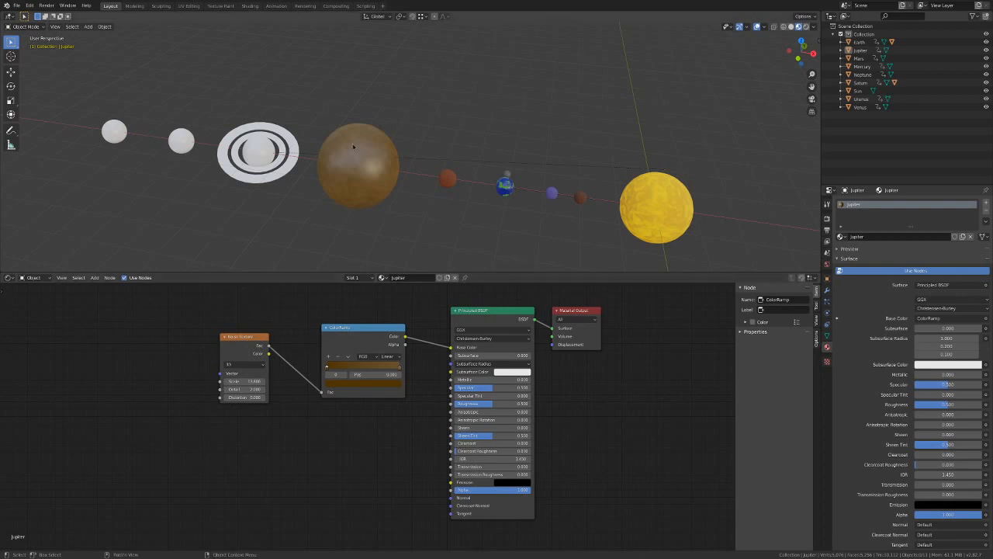
pyautogui.moveTo(390, 174); pyautogui.dragTo(413, 175, button='middle')
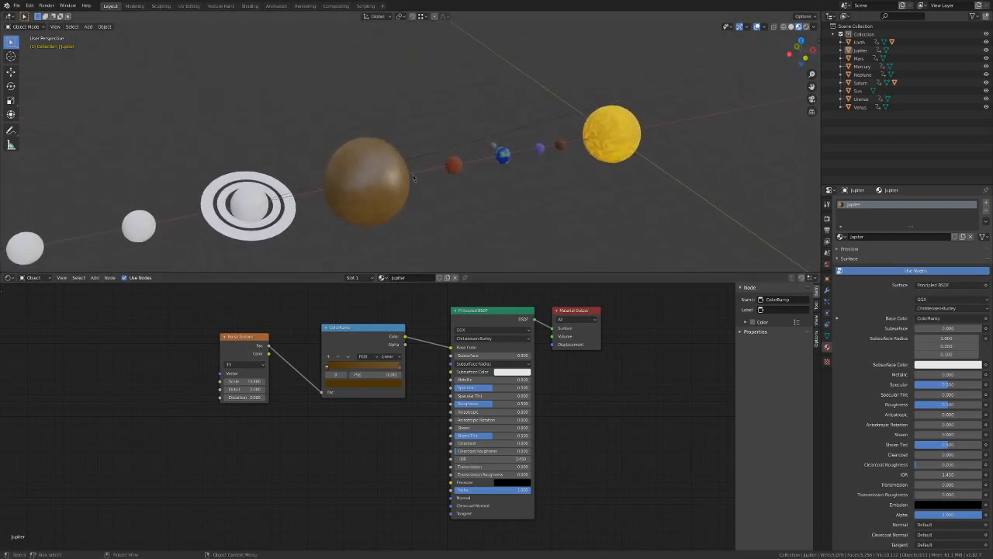
pyautogui.scroll(1, 411, 190)
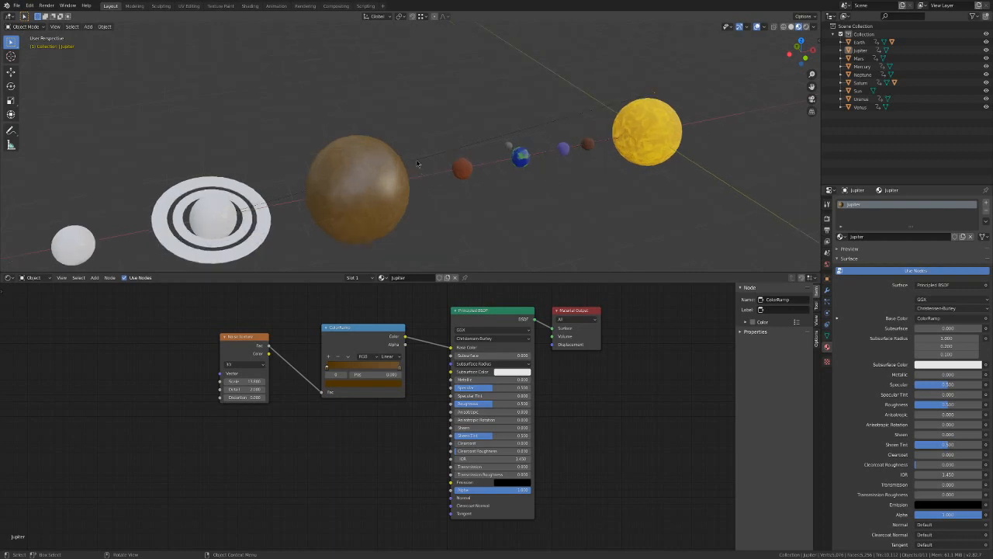
pyautogui.scroll(-1, 416, 163)
pyautogui.scroll(-1, 418, 164)
pyautogui.scroll(1, 419, 168)
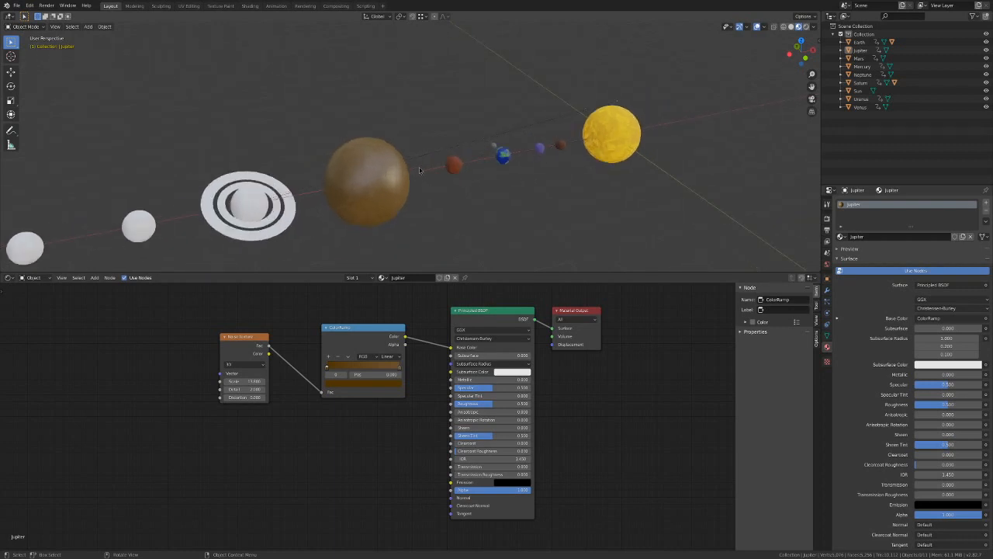
pyautogui.scroll(-1, 418, 172)
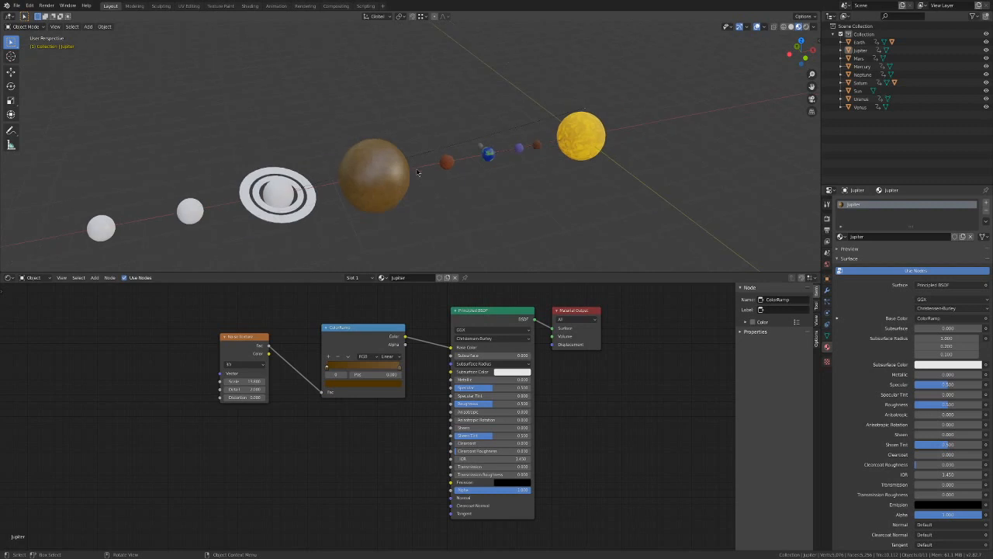
pyautogui.moveTo(420, 219); pyautogui.dragTo(422, 217, button='middle')
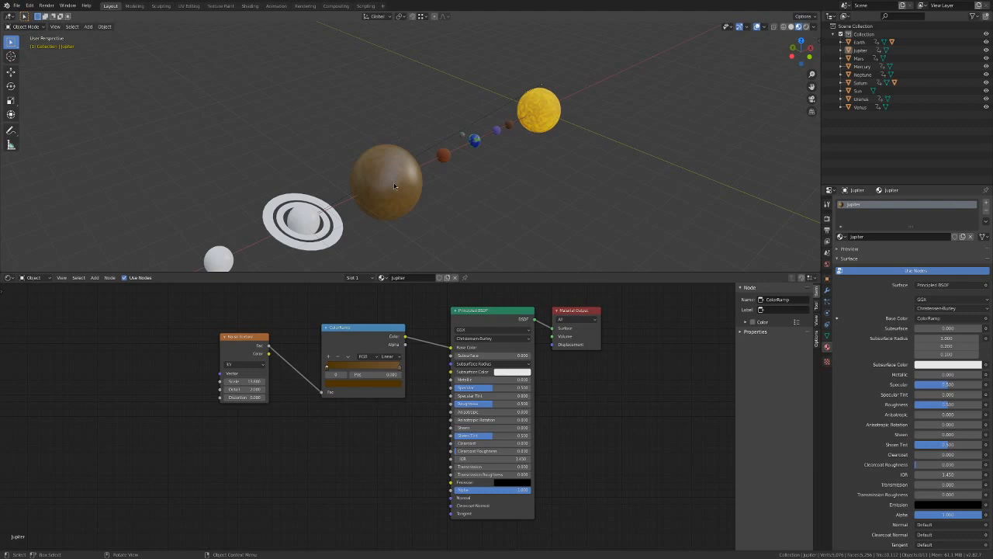
pyautogui.moveTo(395, 186); pyautogui.dragTo(394, 180, button='middle')
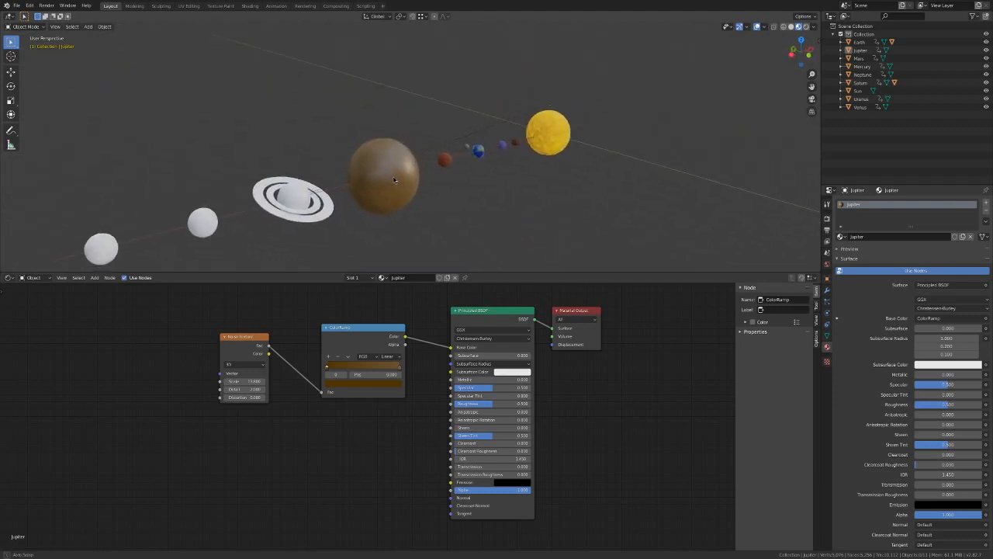
pyautogui.scroll(1, 394, 180)
pyautogui.scroll(1, 411, 168)
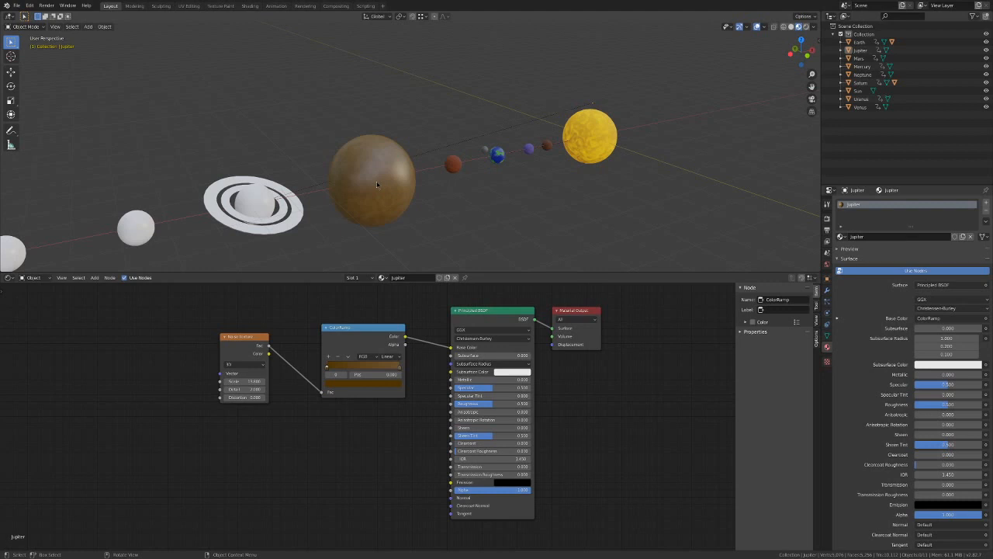
# Select Jupiter again so that its material can be edited.
pyautogui.click(377, 185)
pyautogui.scroll(2, 407, 190)
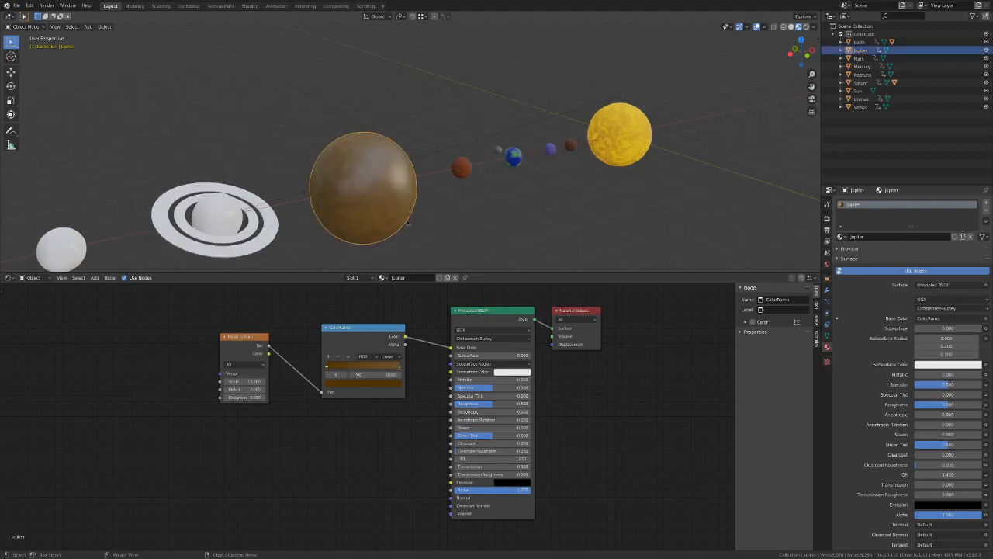
pyautogui.moveTo(407, 222); pyautogui.dragTo(361, 218, button='middle')
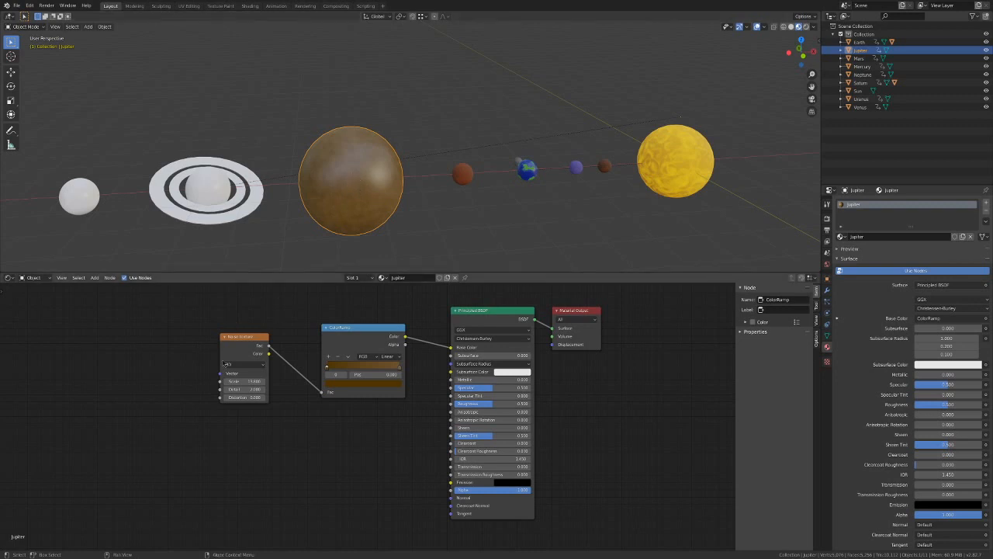
pyautogui.click(94, 277)
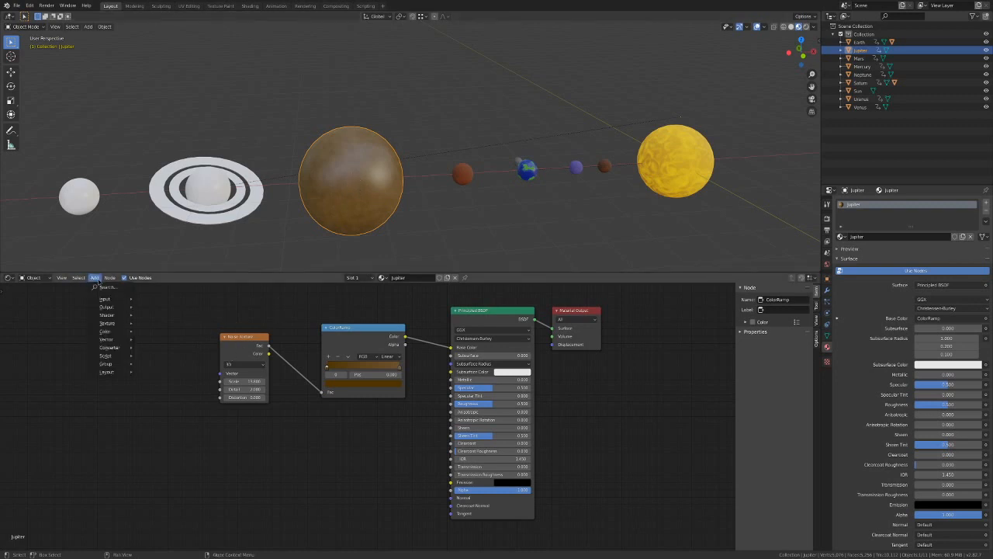
pyautogui.moveTo(101, 300)
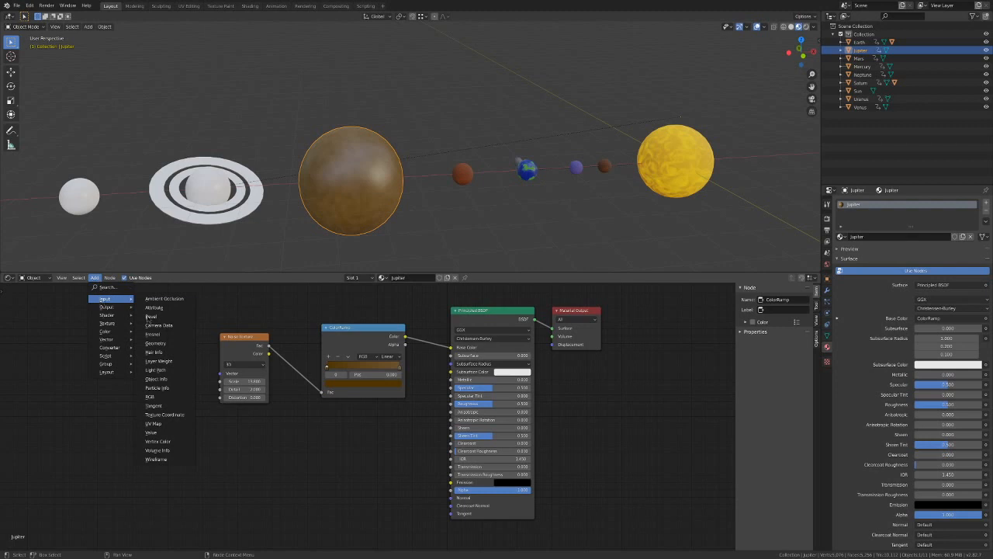
pyautogui.click(150, 422)
pyautogui.rightClick(135, 383)
# Add a Texture Coordinate node to the Jupiter material, placed well before the Noise Texture node.
pyautogui.click(91, 278)
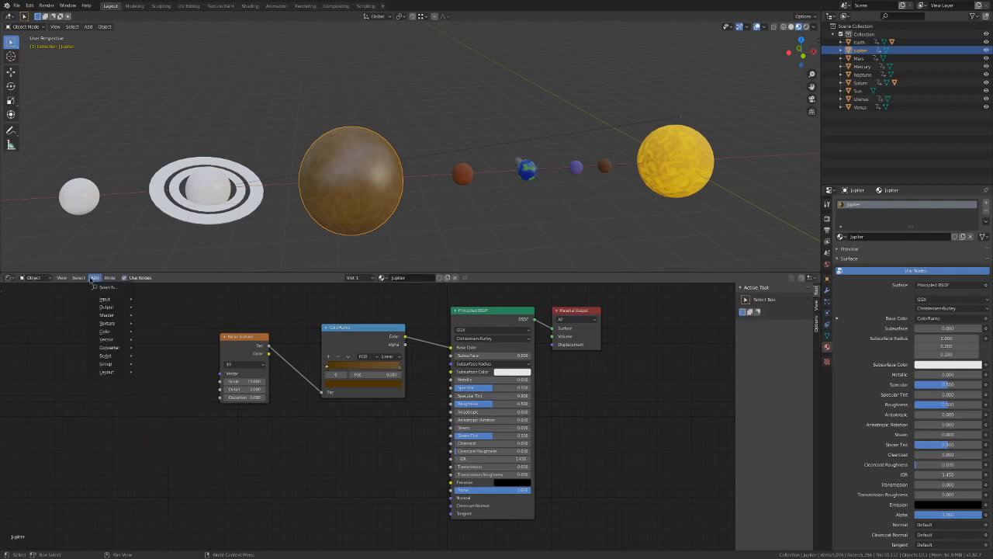
pyautogui.moveTo(104, 299)
pyautogui.click(165, 414)
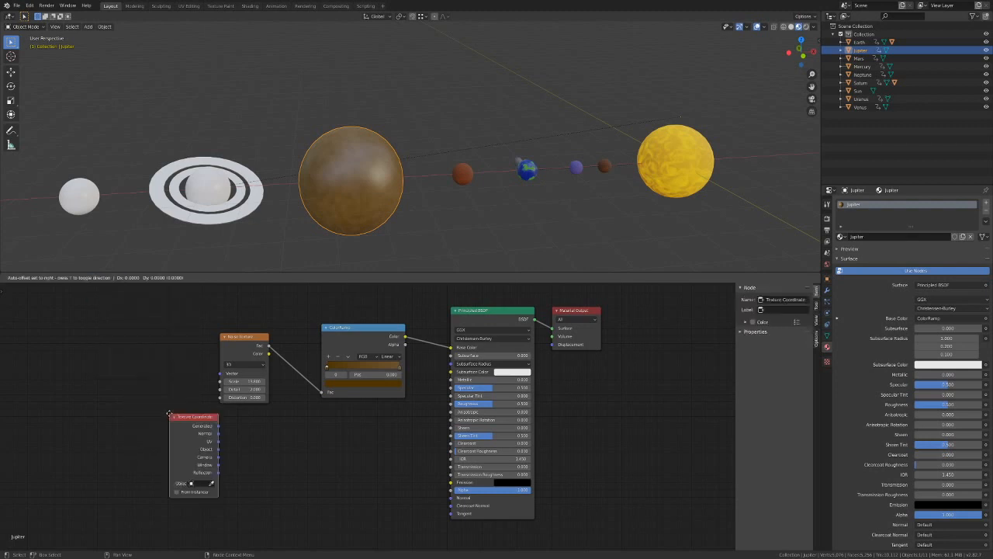
pyautogui.click(103, 356)
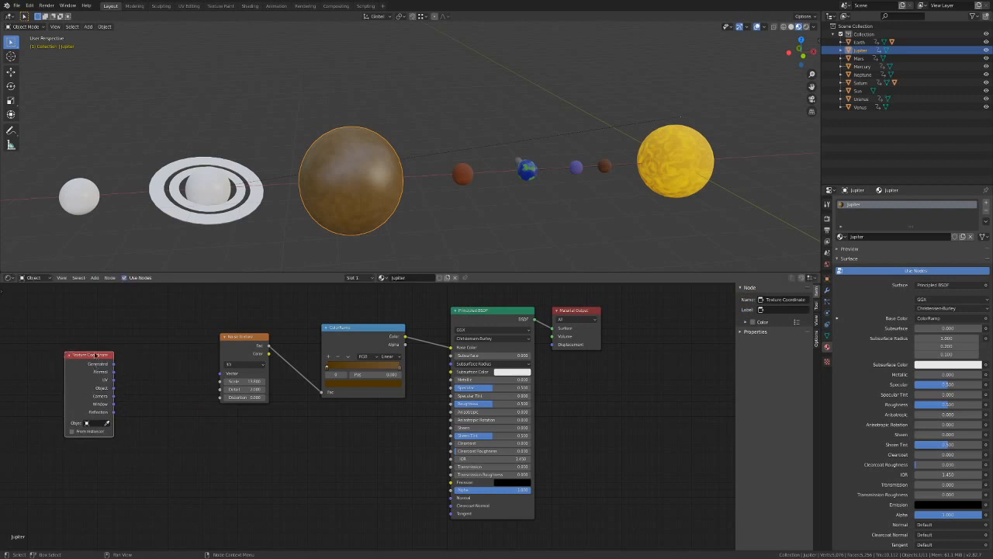
# Add a Mapping node fed by the Texture Coordinate's Generated output and link its Vector output to the Noise Texture's Vector input.
pyautogui.click(93, 277)
pyautogui.moveTo(108, 347)
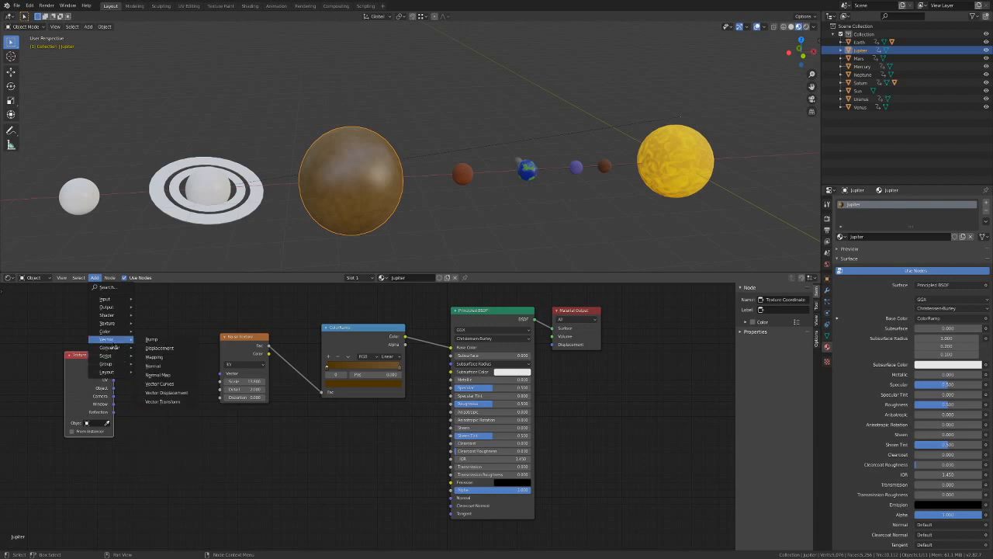
pyautogui.click(155, 356)
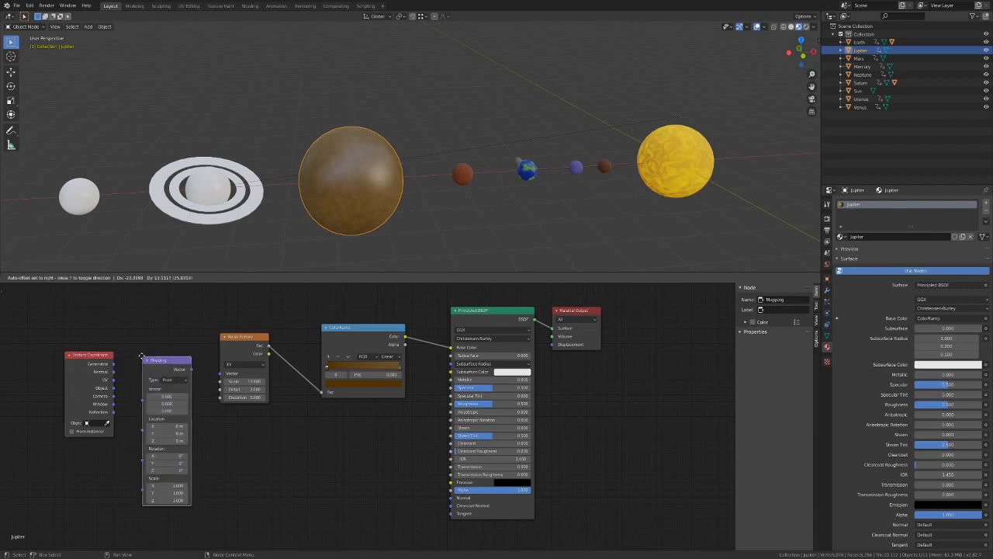
pyautogui.click(143, 373)
pyautogui.moveTo(115, 364); pyautogui.dragTo(142, 386)
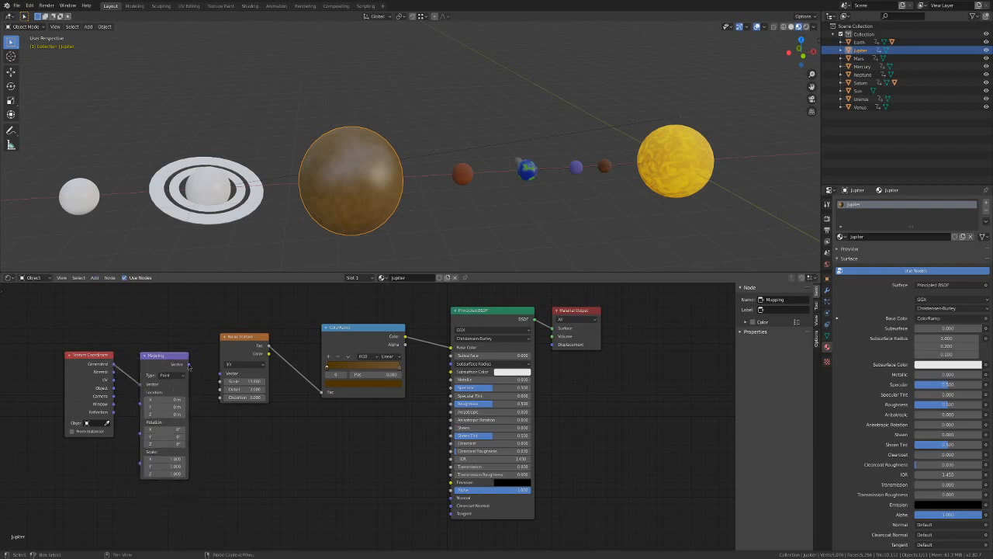
pyautogui.moveTo(189, 363); pyautogui.dragTo(223, 380)
# Set the Mapping node's Z Scale to 11.000 and lower the Noise Texture's Scale to form horizontal bands on Jupiter.
pyautogui.moveTo(158, 475); pyautogui.dragTo(136, 475)
pyautogui.moveTo(163, 474); pyautogui.dragTo(166, 474)
pyautogui.moveTo(255, 381); pyautogui.dragTo(226, 381)
pyautogui.moveTo(681, 114); pyautogui.dragTo(447, 203, button='middle')
pyautogui.click(412, 214)
pyautogui.moveTo(325, 189); pyautogui.dragTo(363, 201, button='middle')
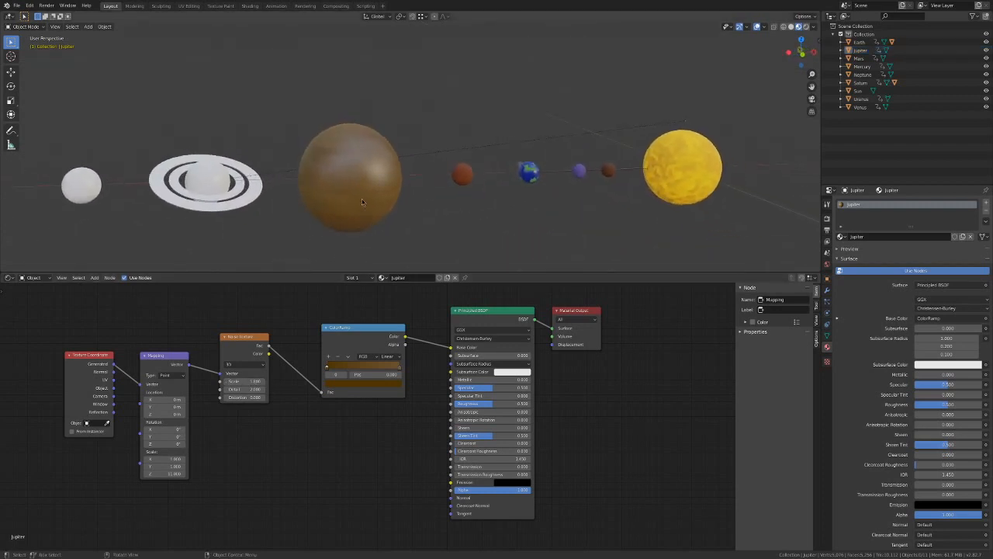
# Move Jupiter's lighter ColorRamp stop inward and brighten its colour to a light tan.
pyautogui.moveTo(326, 367)
pyautogui.mouseDown()
pyautogui.moveTo(363, 368)
pyautogui.moveTo(323, 368)
pyautogui.mouseUp()
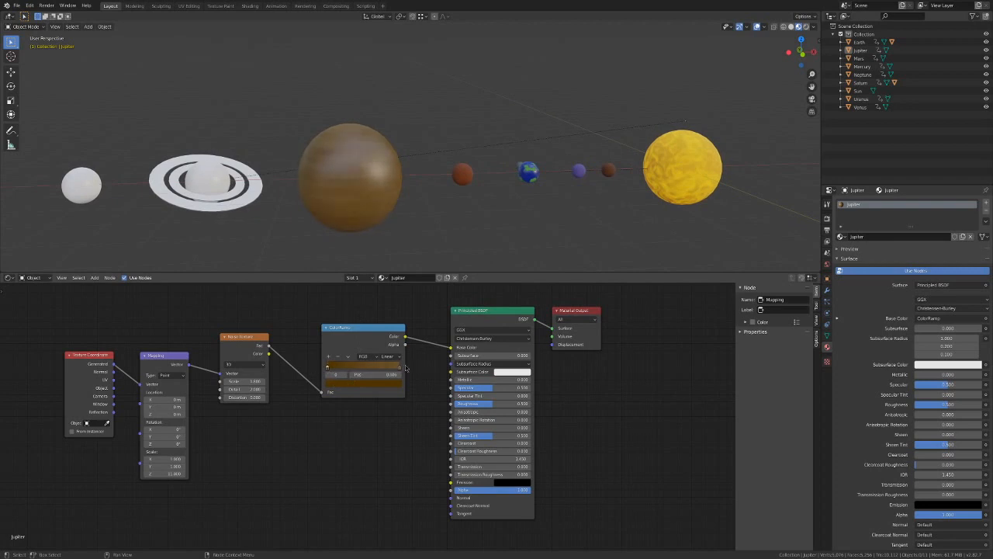
pyautogui.moveTo(402, 367); pyautogui.dragTo(375, 367)
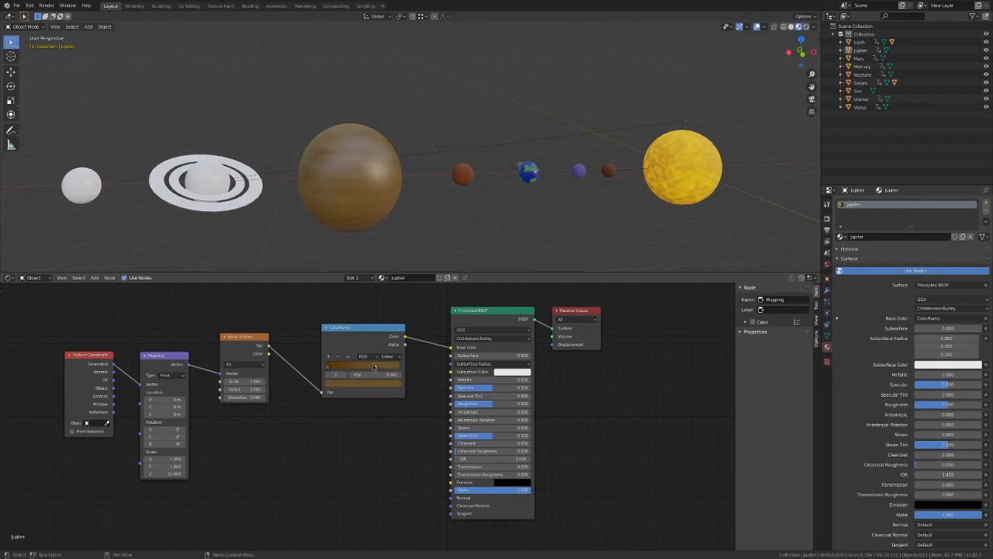
pyautogui.click(378, 383)
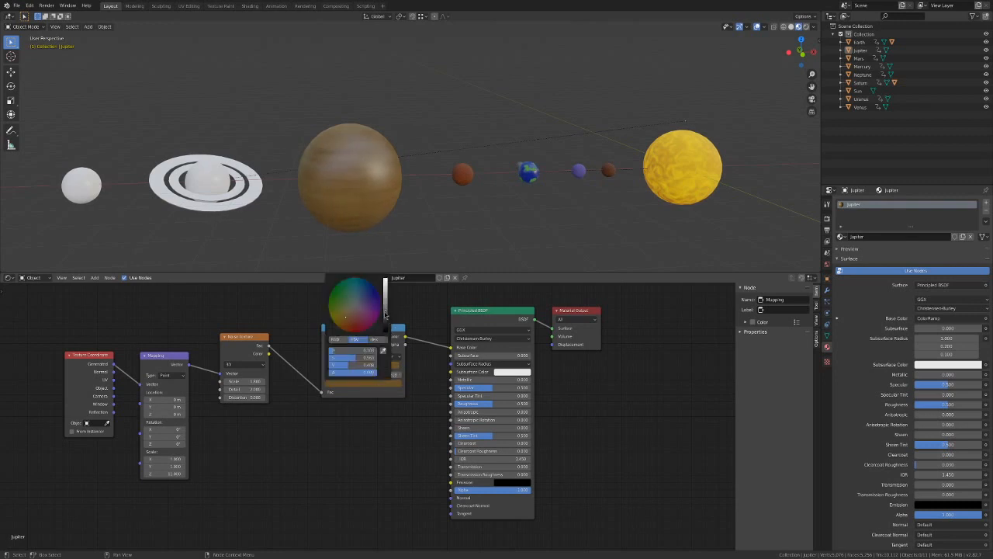
pyautogui.moveTo(386, 313); pyautogui.dragTo(386, 295)
pyautogui.moveTo(409, 207)
pyautogui.mouseDown(button='middle')
pyautogui.moveTo(404, 224)
pyautogui.moveTo(412, 214)
pyautogui.moveTo(414, 225)
pyautogui.mouseUp(button='middle')
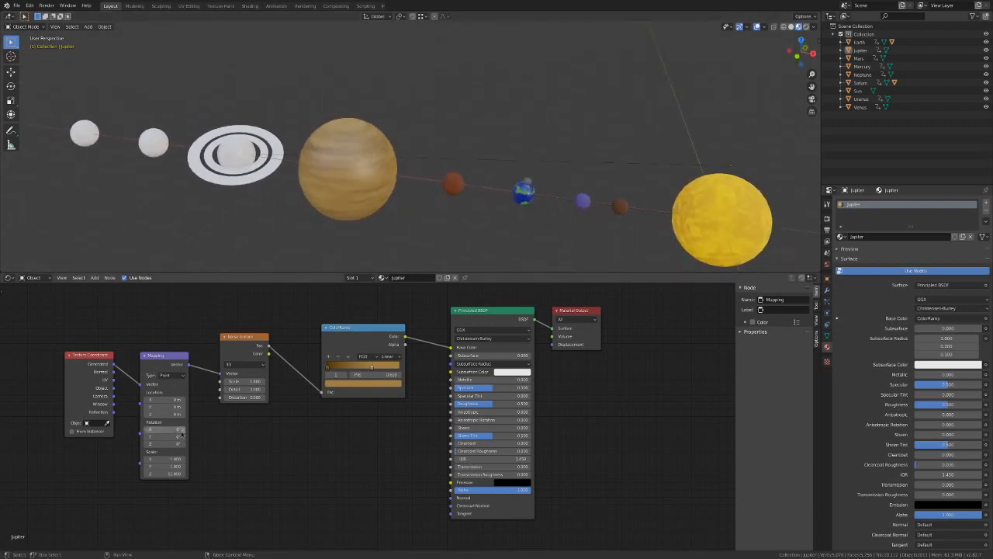
# Reposition the Noise Texture node in the gap between the Mapping and ColorRamp nodes.
pyautogui.moveTo(242, 336); pyautogui.dragTo(258, 338)
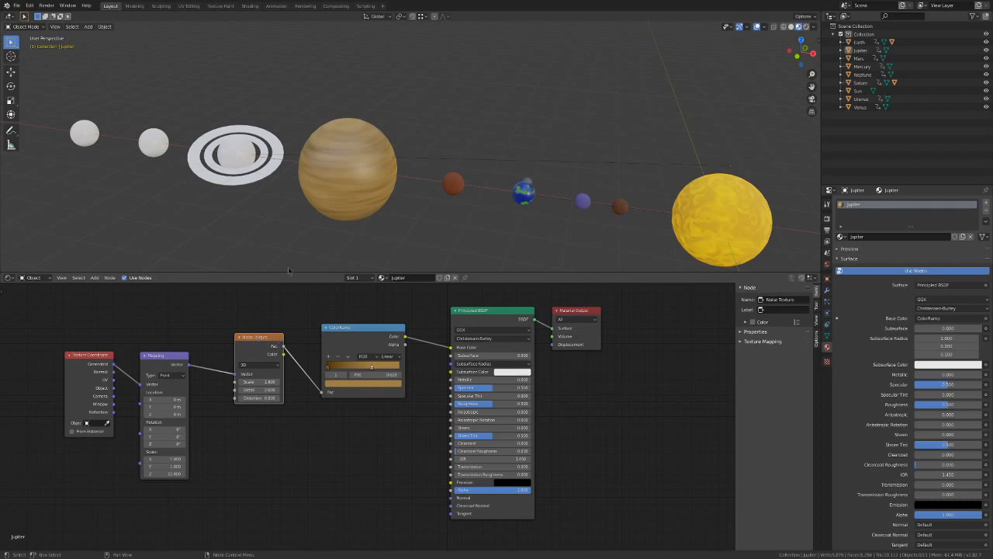
pyautogui.moveTo(311, 243); pyautogui.dragTo(350, 133, button='middle')
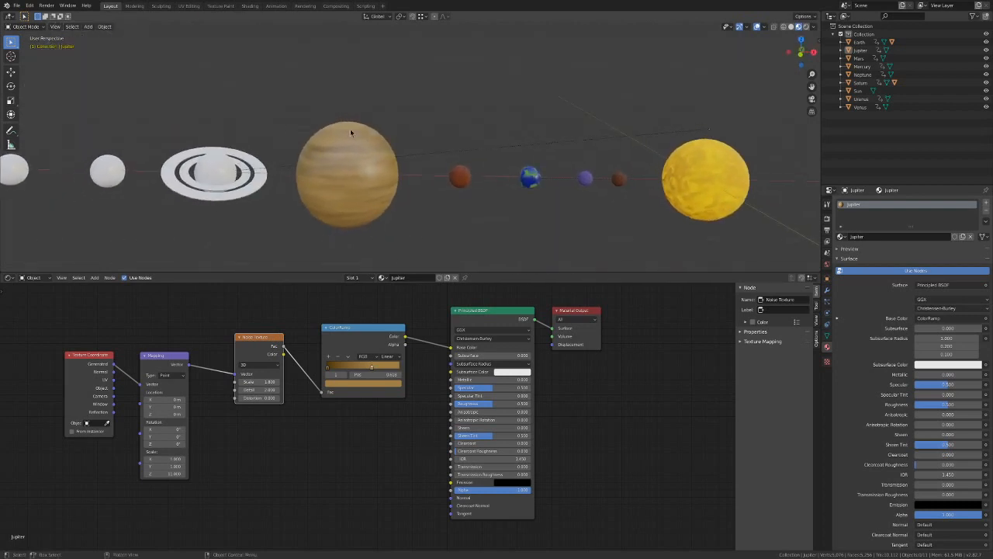
pyautogui.moveTo(364, 182); pyautogui.dragTo(356, 218, button='middle')
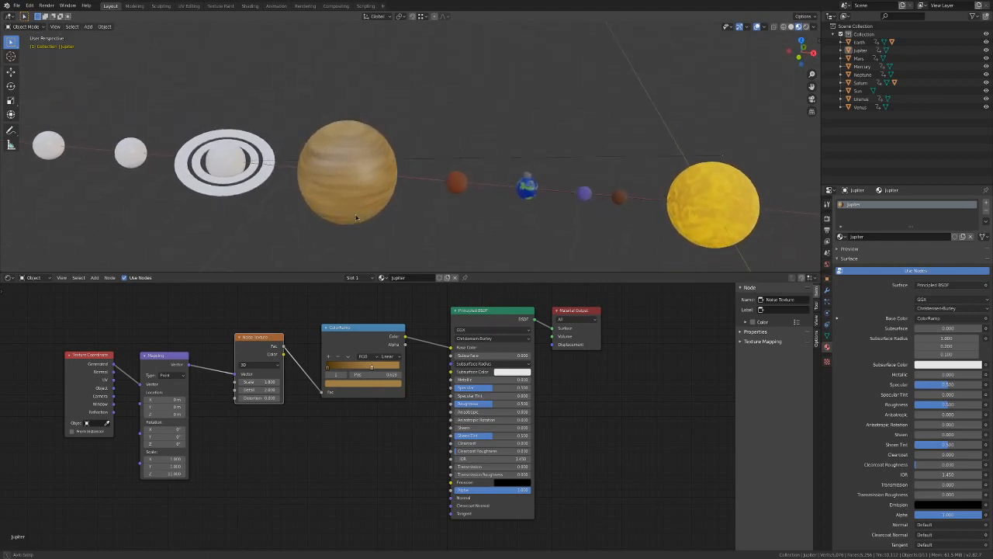
pyautogui.keyDown('shift'); pyautogui.moveTo(293, 224); pyautogui.dragTo(436, 242, button='middle'); pyautogui.keyUp('shift')
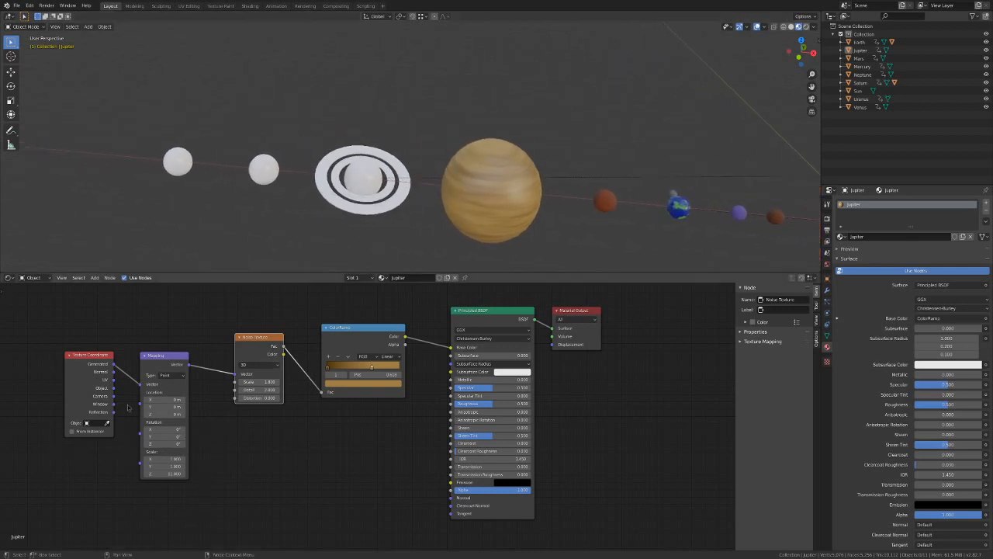
pyautogui.moveTo(252, 339); pyautogui.dragTo(246, 341)
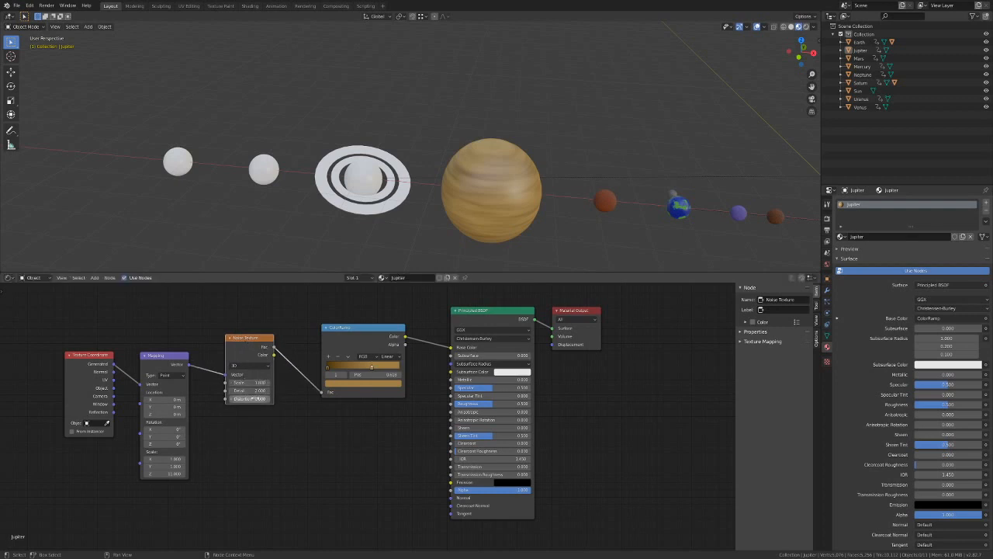
pyautogui.moveTo(258, 343); pyautogui.dragTo(255, 339)
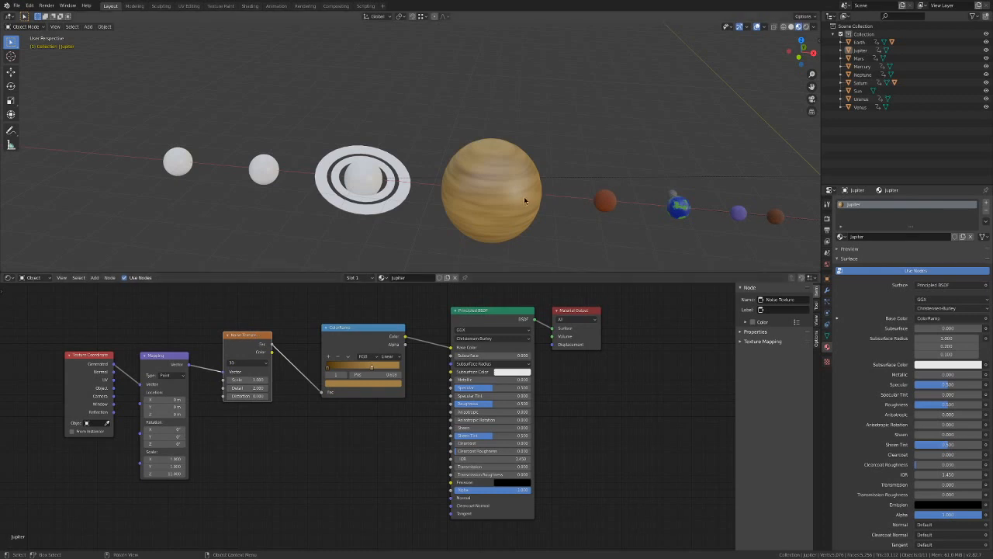
# Copy the Texture Coordinate, Mapping, Noise Texture and ColorRamp nodes from Jupiter's material.
pyautogui.scroll(1, 492, 208)
pyautogui.keyDown('shift'); pyautogui.moveTo(747, 174); pyautogui.dragTo(612, 160, button='middle'); pyautogui.keyUp('shift')
pyautogui.scroll(-2, 601, 153)
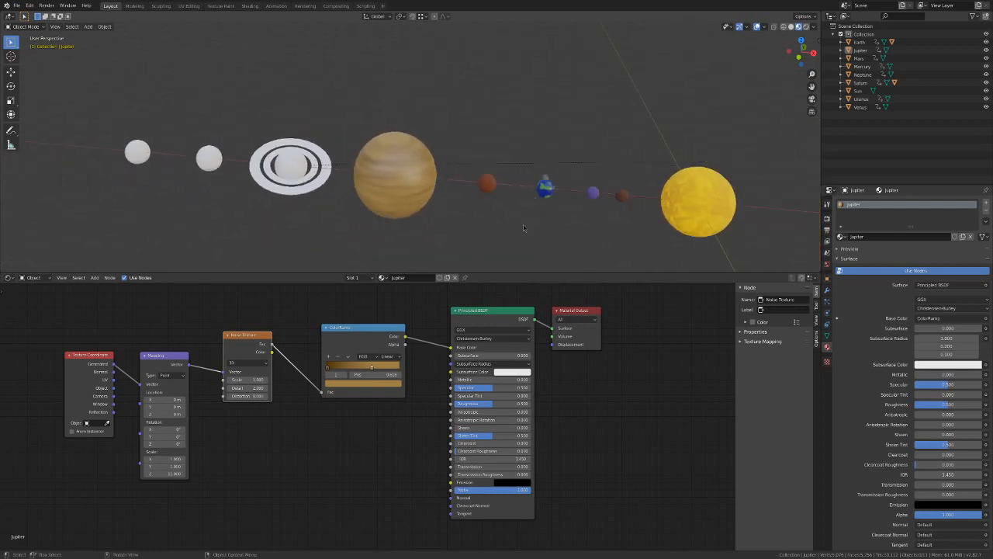
pyautogui.moveTo(530, 207)
pyautogui.mouseDown(button='middle')
pyautogui.moveTo(534, 237)
pyautogui.moveTo(521, 223)
pyautogui.mouseUp(button='middle')
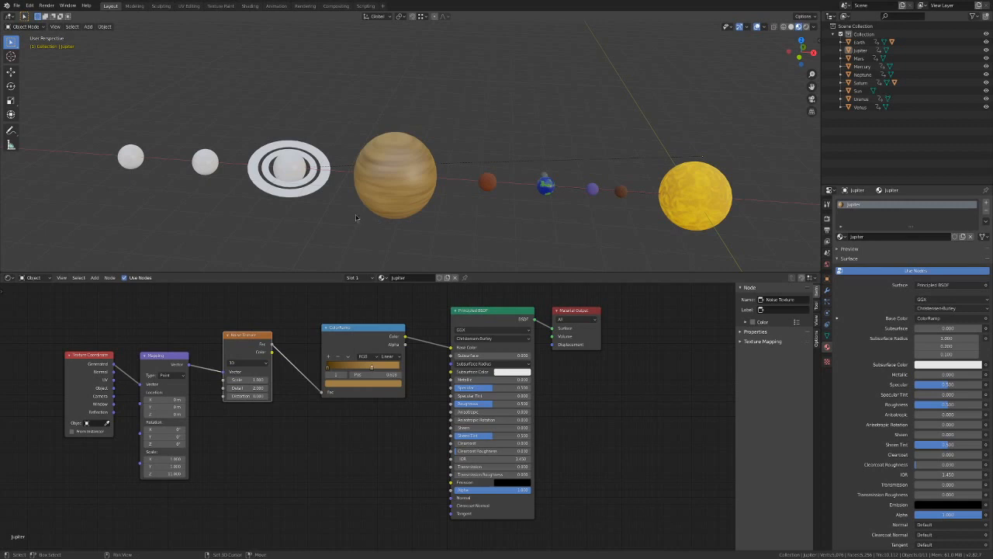
pyautogui.keyDown('shift'); pyautogui.moveTo(357, 218); pyautogui.dragTo(429, 203, button='middle'); pyautogui.keyUp('shift')
pyautogui.scroll(2, 444, 221)
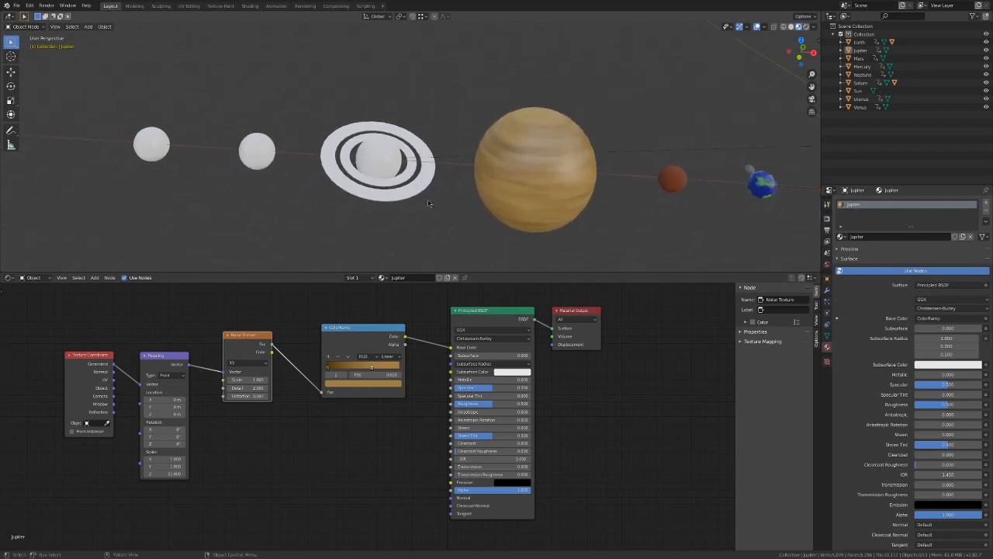
pyautogui.click(383, 165)
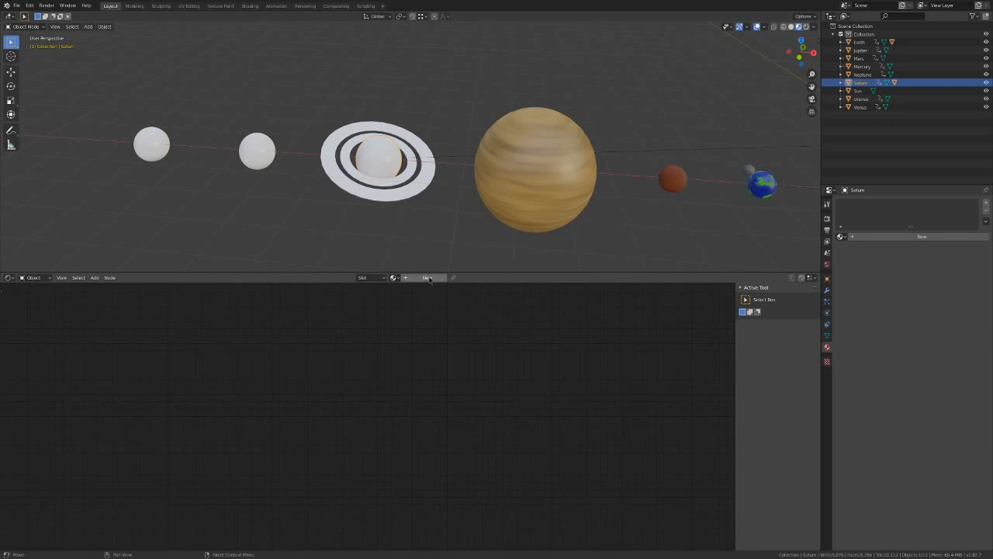
pyautogui.click(521, 195)
pyautogui.moveTo(61, 326); pyautogui.dragTo(431, 504)
pyautogui.hotkey('ctrl', 'c')
pyautogui.click(406, 512)
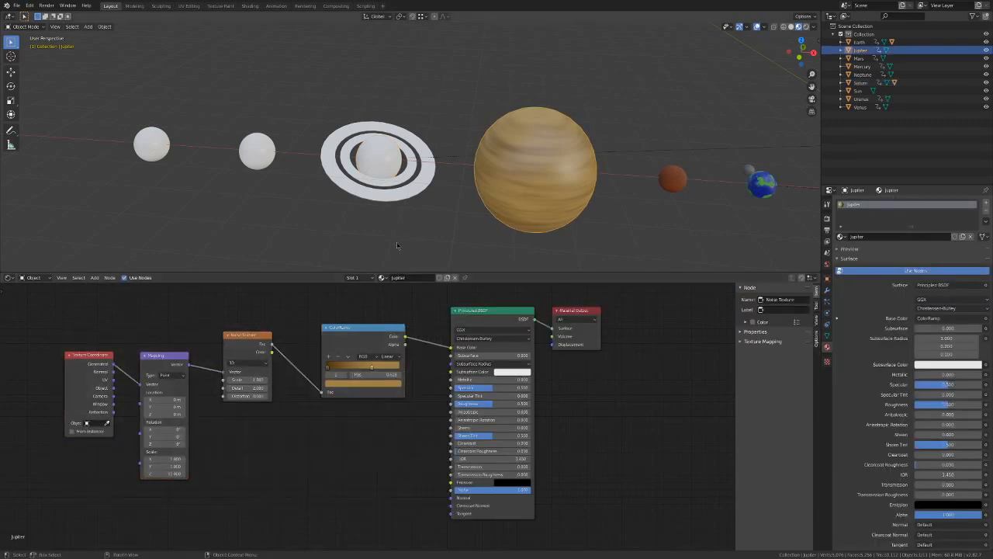
# Create a new material on the Saturn sphere and name it Saturn.
pyautogui.click(394, 153)
pyautogui.click(411, 277)
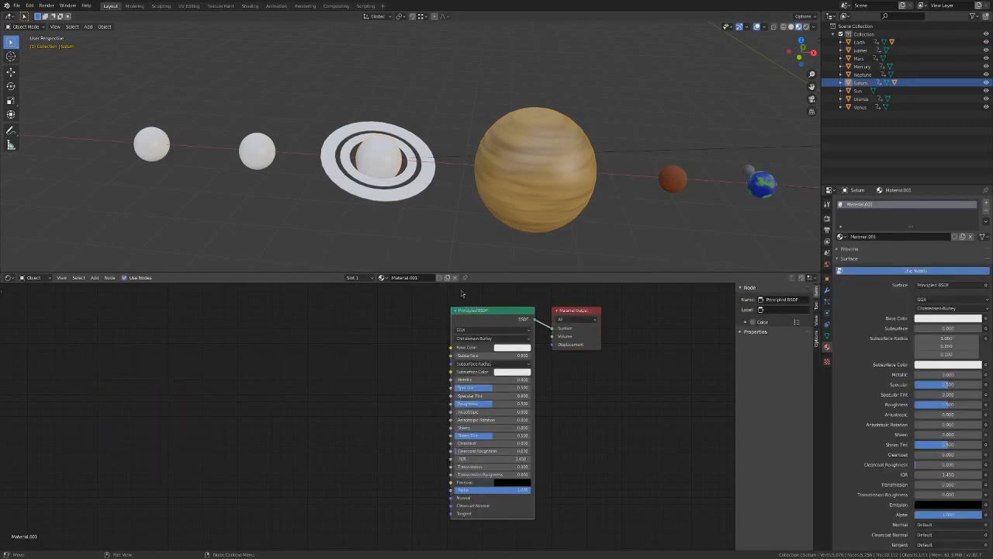
pyautogui.doubleClick(418, 278)
pyautogui.write('Saturn')
pyautogui.press('Return')
# Paste the copied nodes into Saturn's material and link the ColorRamp's Color output to the Principled BSDF's Base Color.
pyautogui.hotkey('ctrl', 'v')
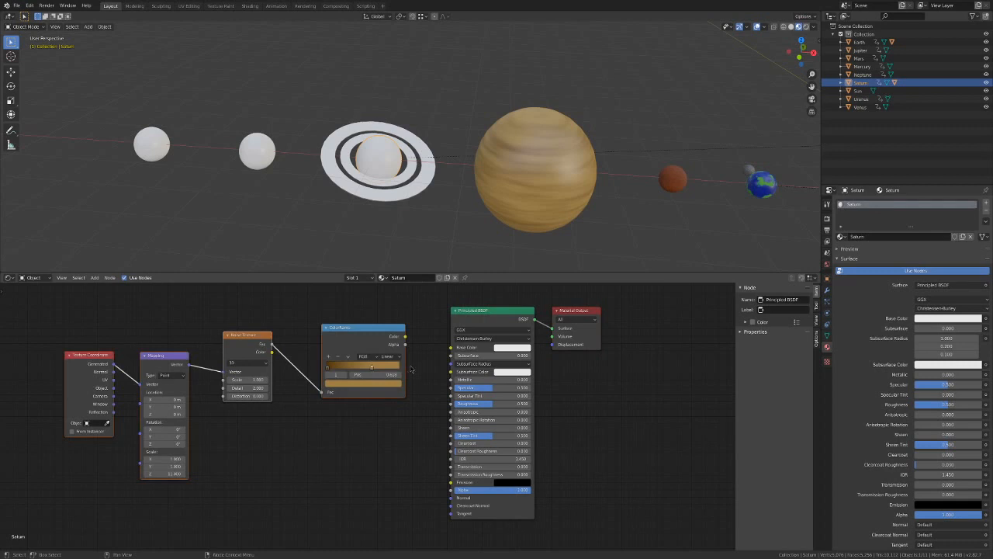
pyautogui.moveTo(404, 336); pyautogui.dragTo(452, 347)
pyautogui.click(410, 337)
pyautogui.moveTo(465, 194); pyautogui.dragTo(438, 227, button='middle')
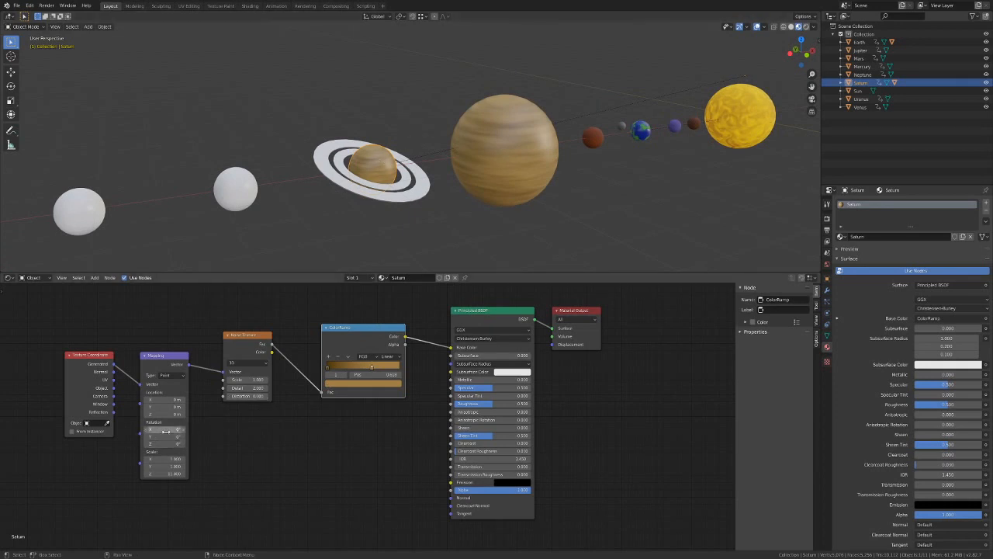
# Tilt Saturn's bands through the Mapping node's Rotation values, with X set to about 17°.
pyautogui.moveTo(164, 429); pyautogui.dragTo(174, 436)
pyautogui.hotkey('ctrl', 'z')
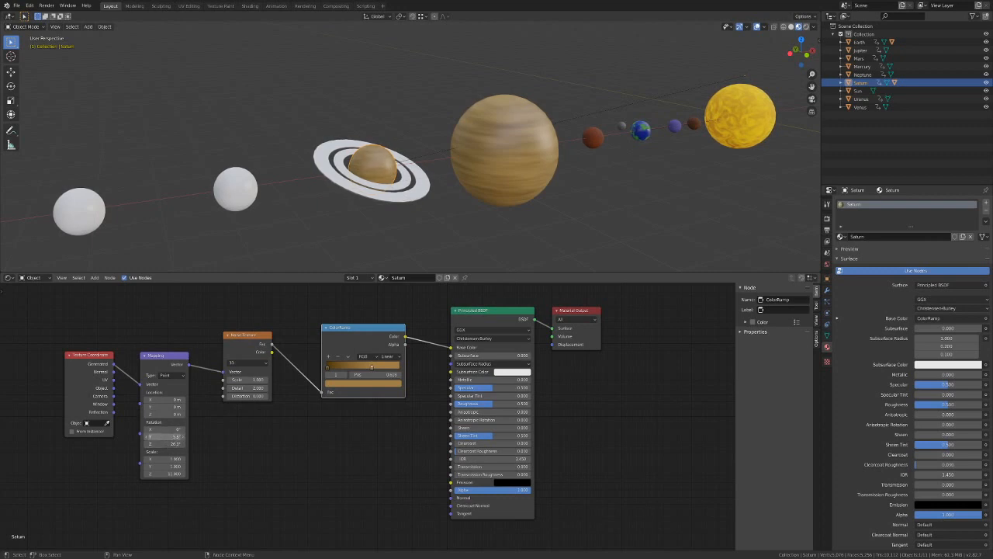
pyautogui.moveTo(507, 165); pyautogui.dragTo(454, 194, button='middle')
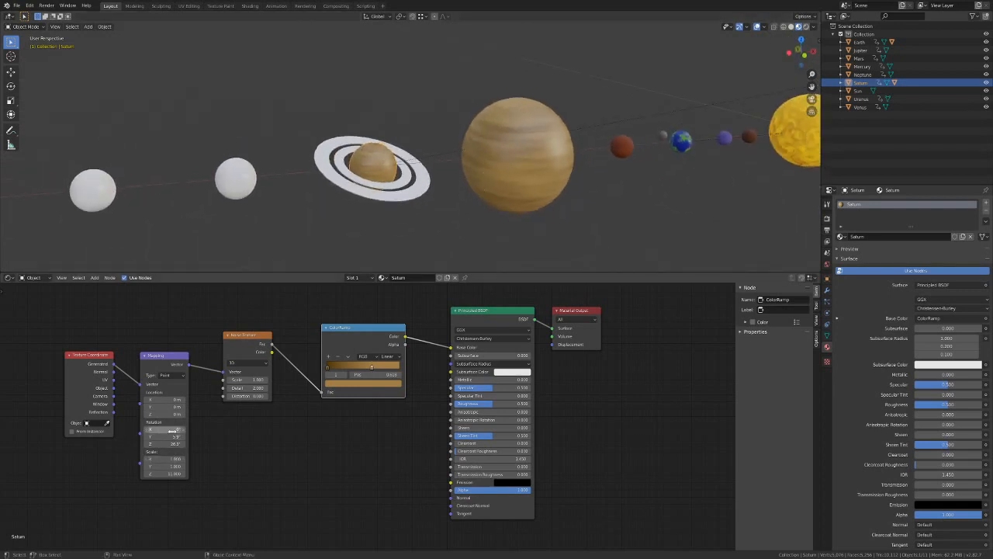
pyautogui.moveTo(172, 430); pyautogui.dragTo(179, 430)
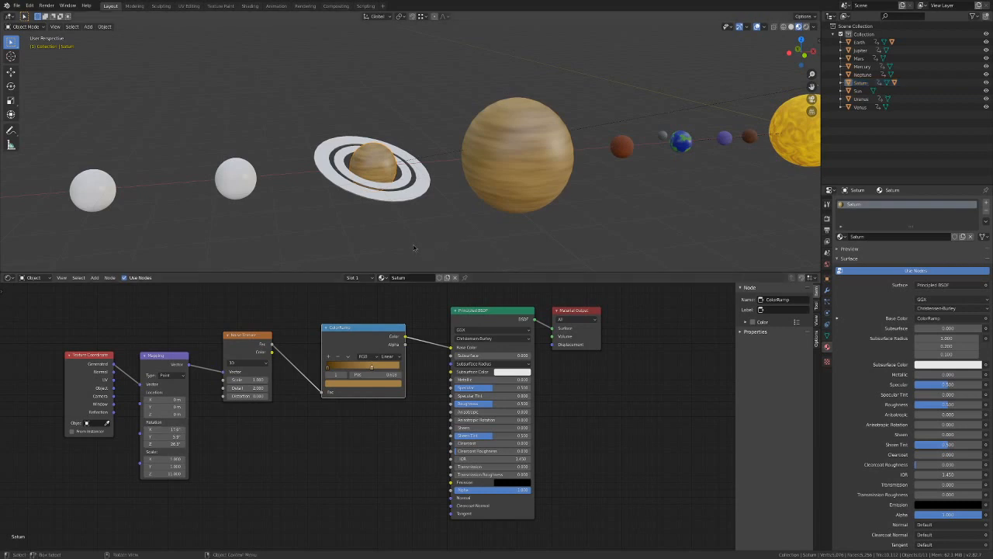
# Shift the colour of Saturn's lighter ColorRamp stop from tan towards orange.
pyautogui.moveTo(415, 249); pyautogui.dragTo(398, 250, button='middle')
pyautogui.click(394, 159)
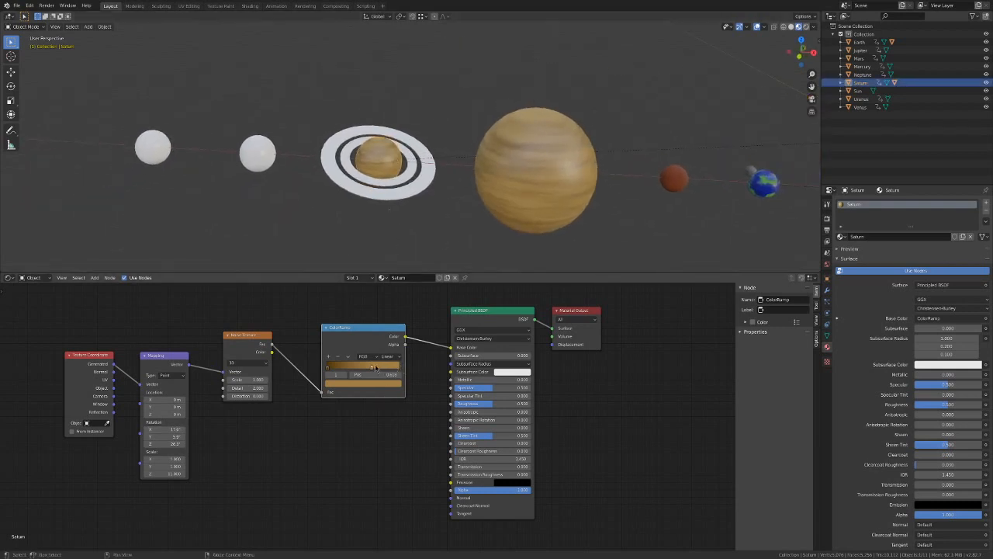
pyautogui.click(373, 386)
pyautogui.moveTo(360, 320); pyautogui.dragTo(345, 317)
pyautogui.click(332, 208)
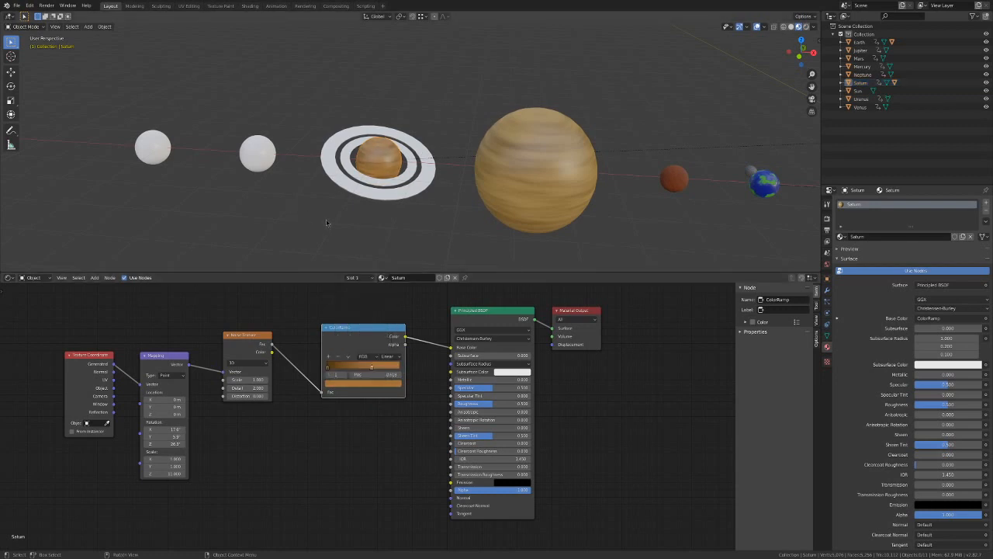
pyautogui.moveTo(332, 203); pyautogui.dragTo(394, 179, button='middle')
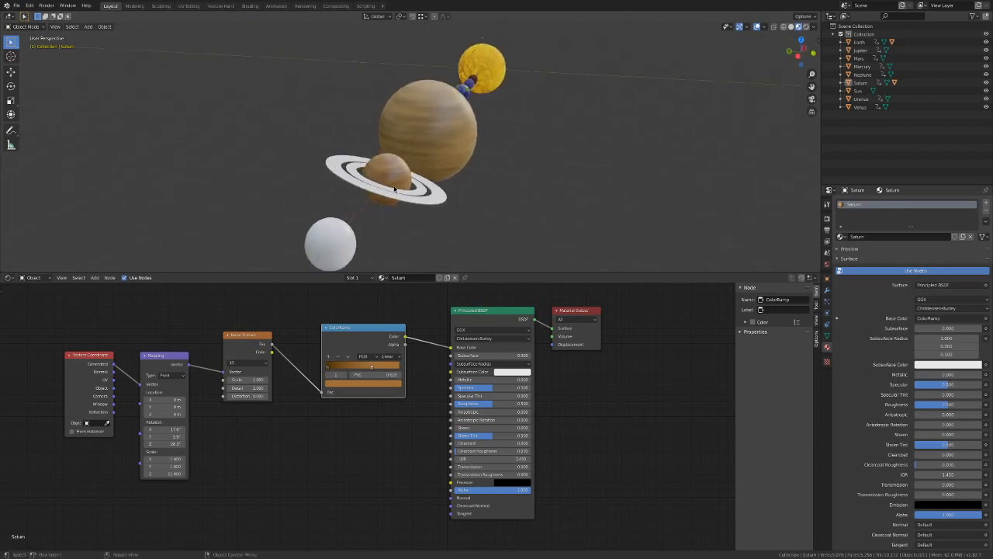
pyautogui.click(393, 178)
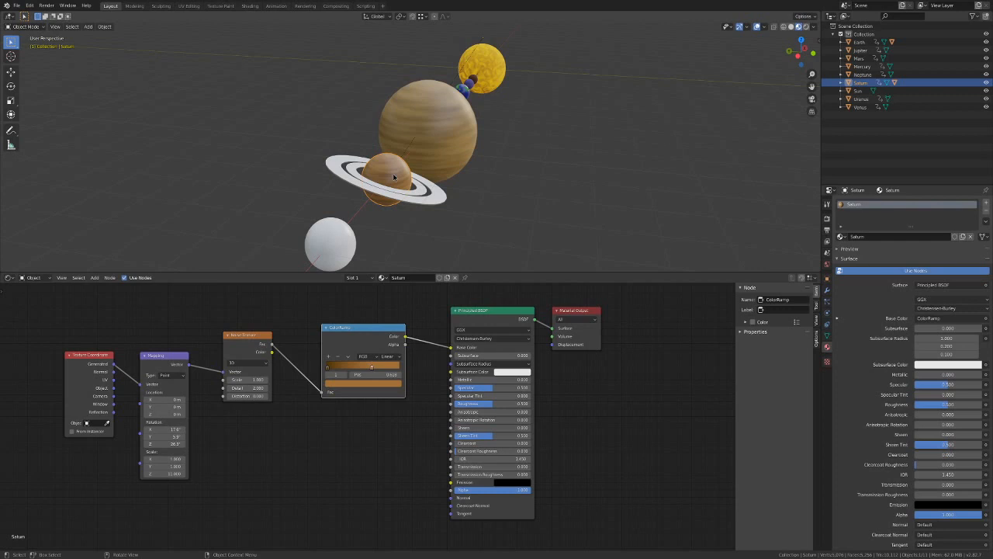
pyautogui.click(448, 231)
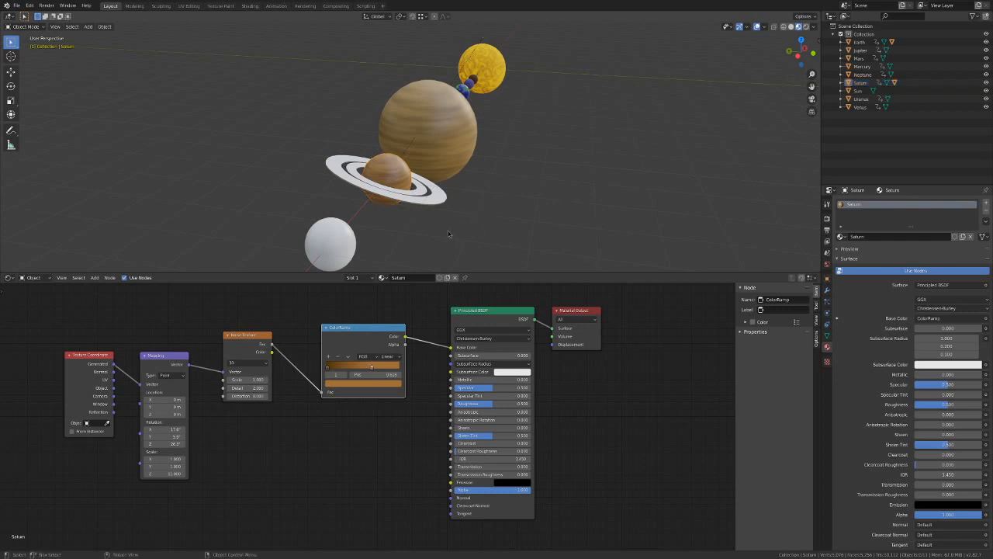
# Create a new material for the ring object around Saturn and name it Saturn's rings.
pyautogui.moveTo(448, 231); pyautogui.dragTo(423, 201, button='middle')
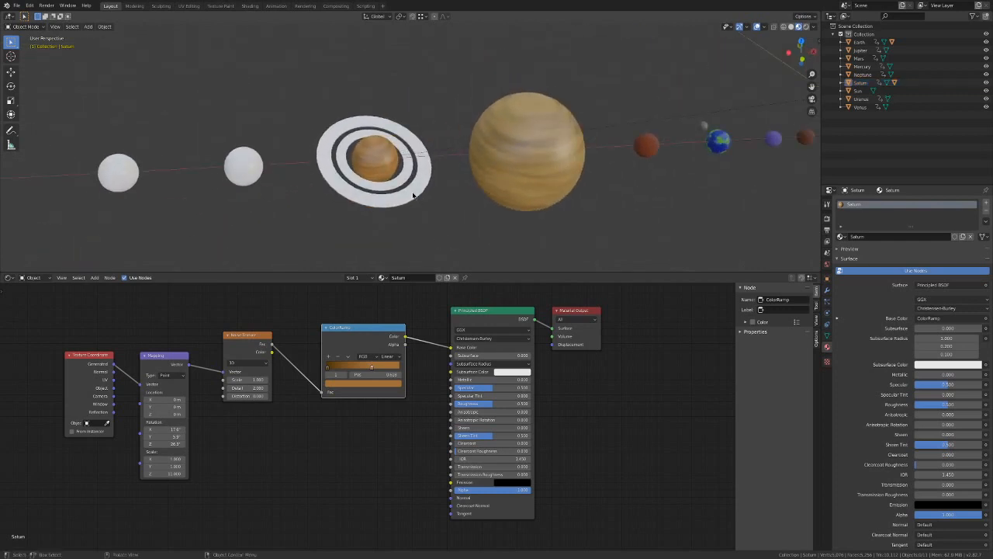
pyautogui.click(413, 196)
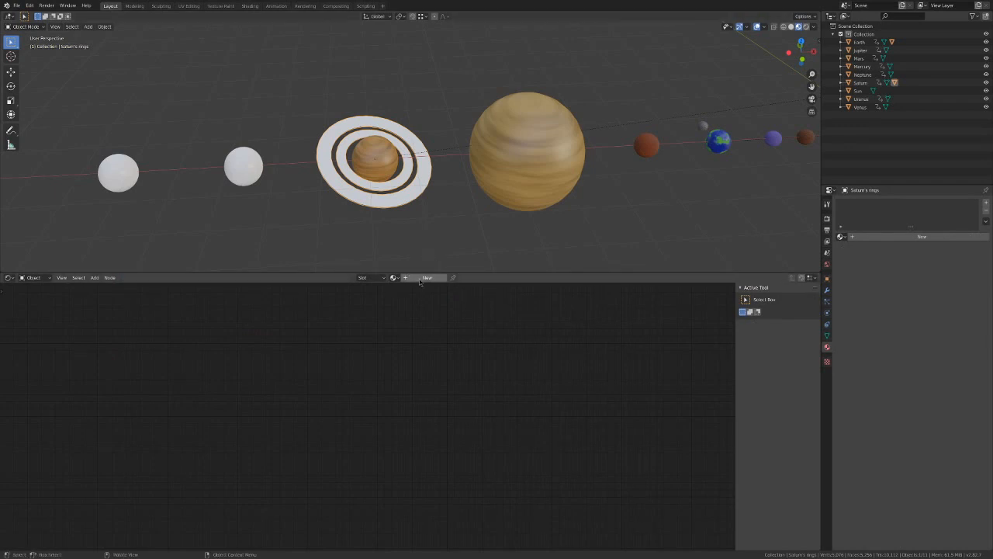
pyautogui.click(425, 277)
pyautogui.click(500, 332)
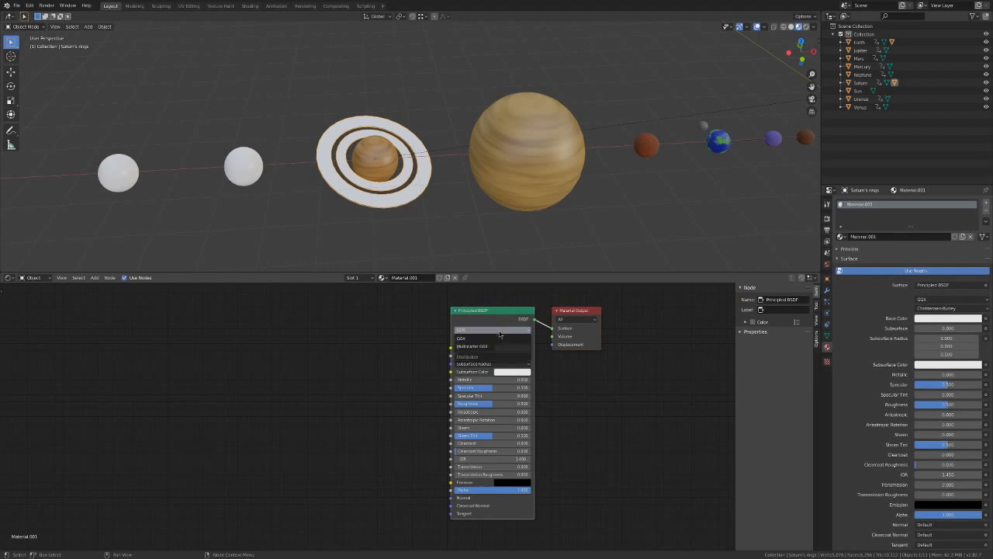
pyautogui.click(500, 332)
pyautogui.click(408, 277)
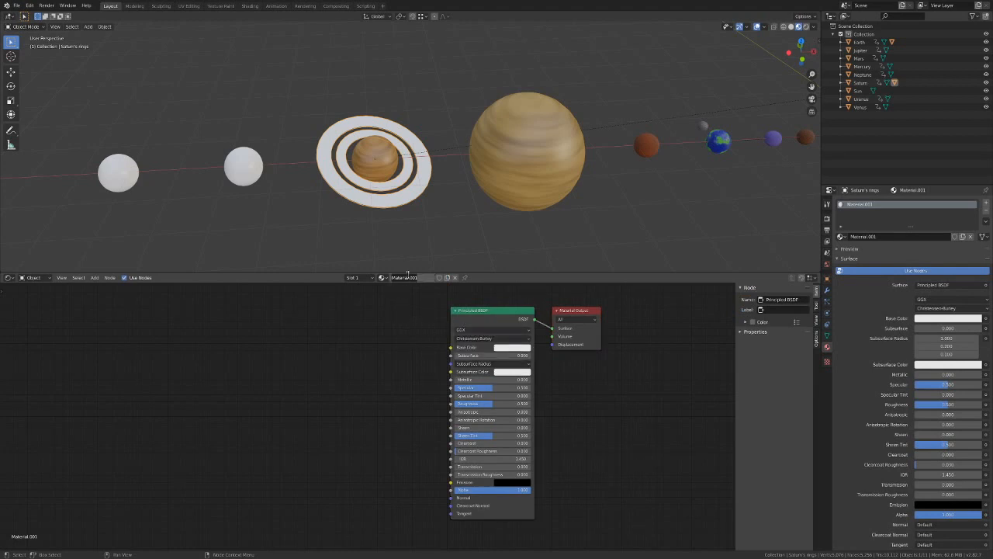
pyautogui.write('R')
pyautogui.press('Return')
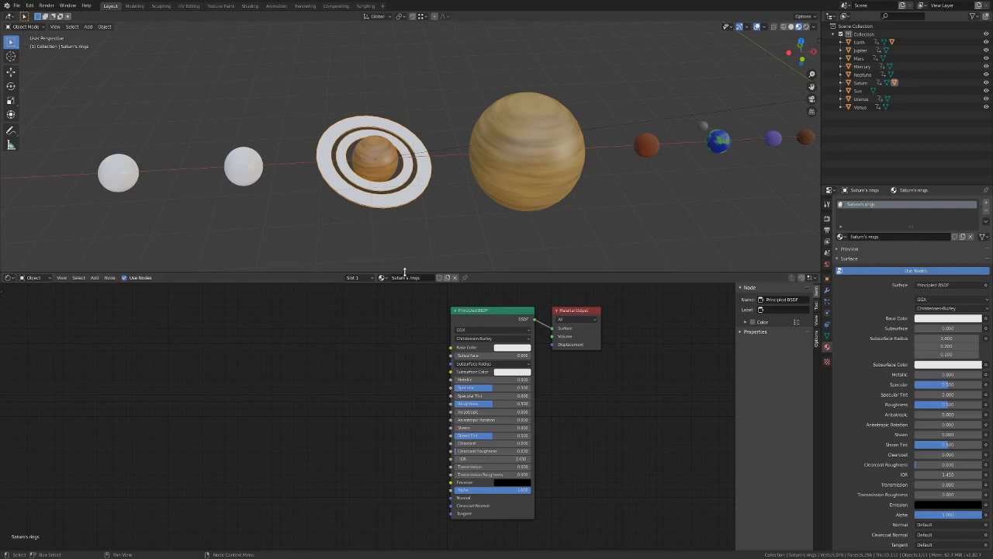
# Give the rings' material a cyan Base Color and raise its Roughness to 1.000.
pyautogui.click(506, 348)
pyautogui.moveTo(509, 272); pyautogui.dragTo(526, 255)
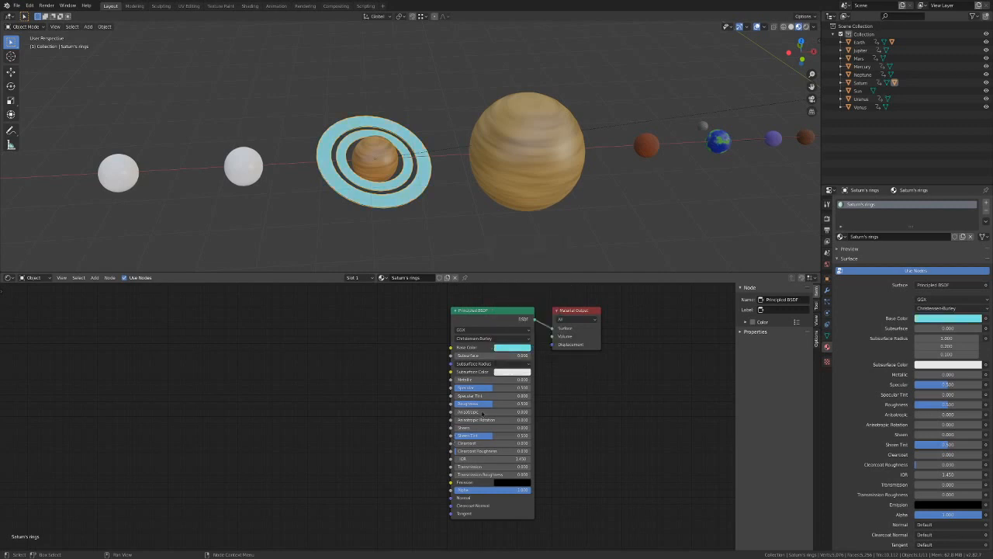
pyautogui.moveTo(495, 403); pyautogui.dragTo(533, 403)
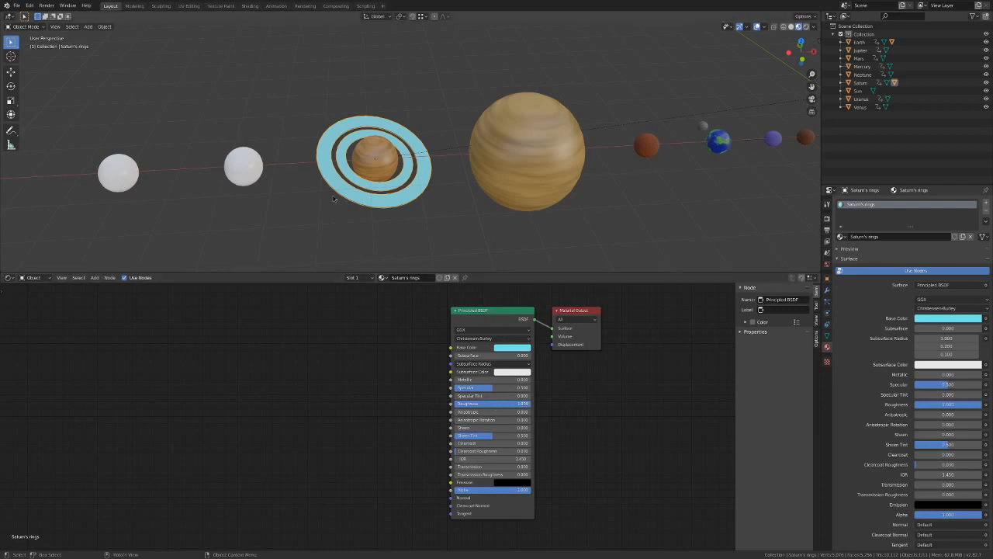
# Lower the Saturation of the rings' Base Color to get a pale, icy blue.
pyautogui.scroll(2, 404, 190)
pyautogui.scroll(-2, 404, 190)
pyautogui.click(518, 348)
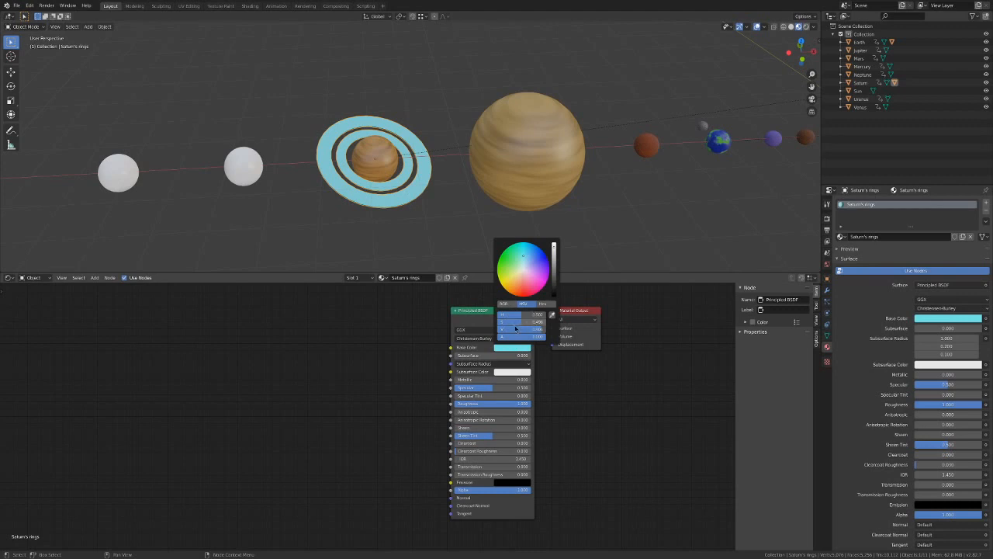
pyautogui.moveTo(532, 322); pyautogui.dragTo(501, 322)
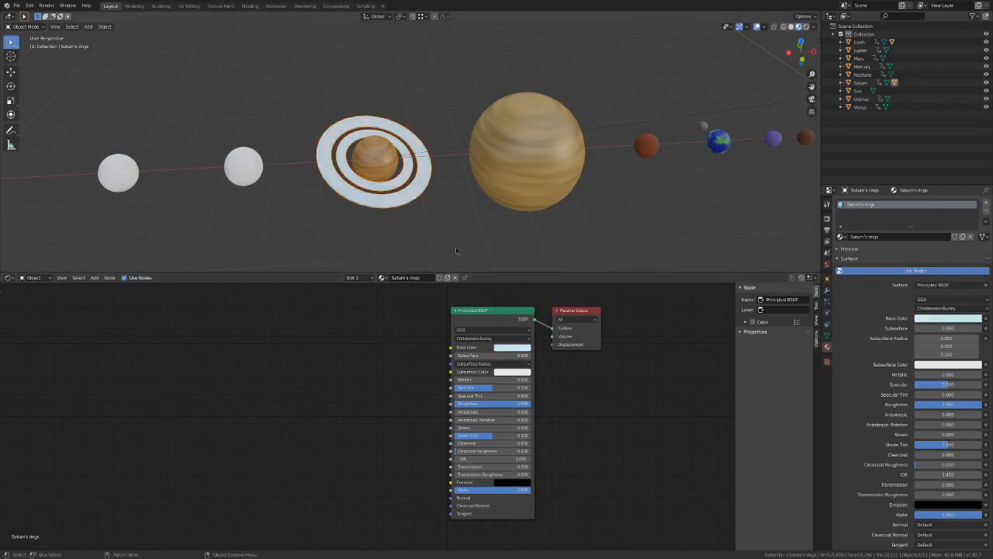
# Lower the Alpha of the rings' material to about 0.45 and set its Blend Mode to Alpha Blend.
pyautogui.hotkey('alt', 'a')
pyautogui.scroll(1, 379, 185)
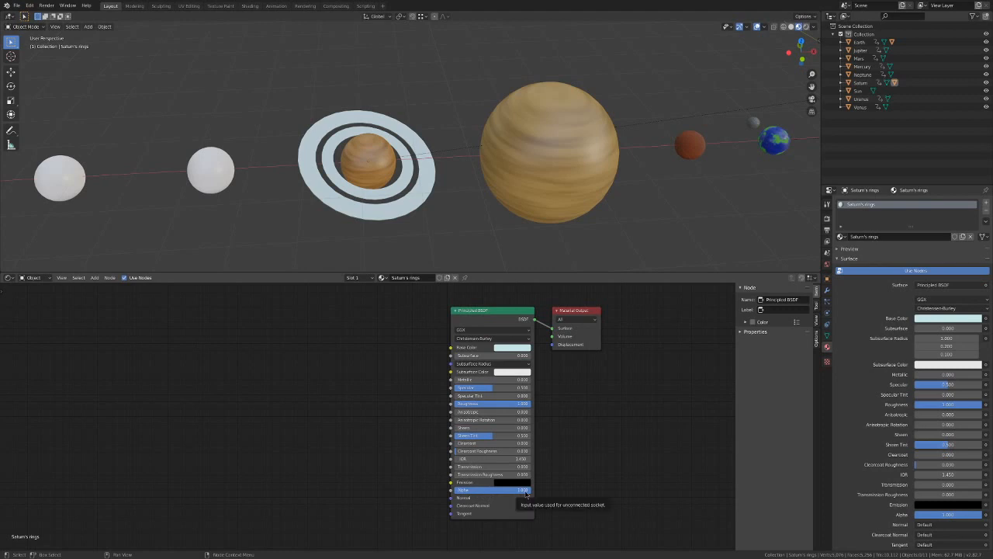
pyautogui.moveTo(527, 492); pyautogui.dragTo(484, 492)
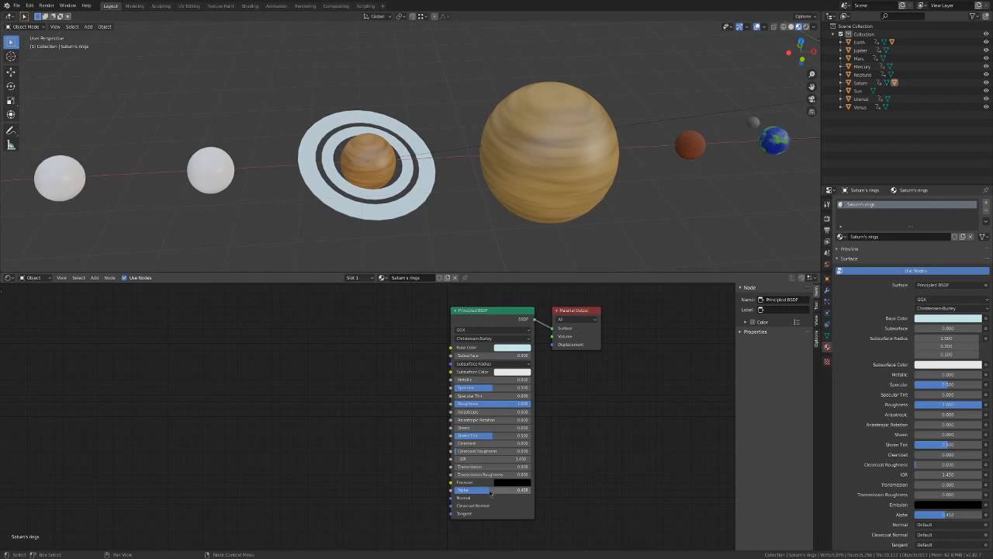
pyautogui.click(816, 342)
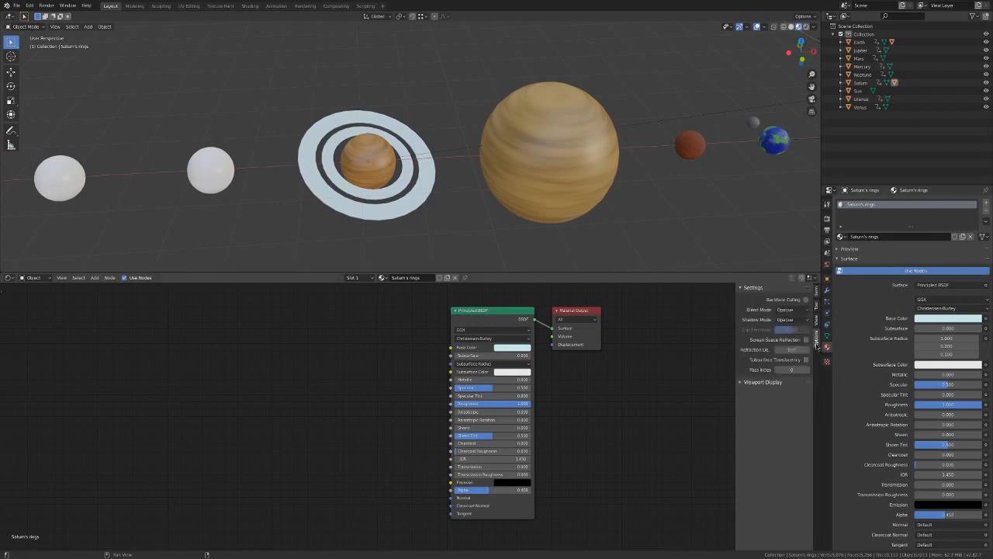
pyautogui.click(793, 310)
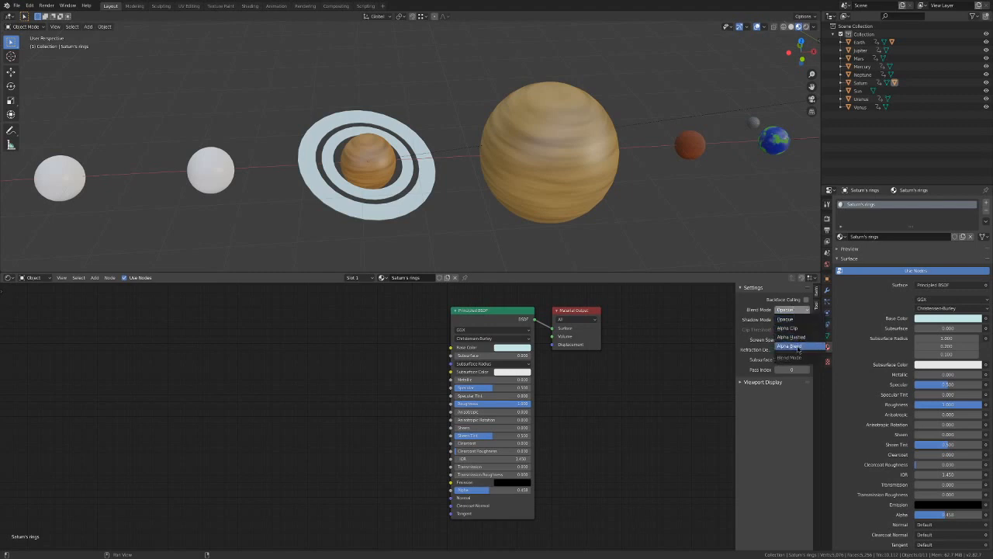
pyautogui.click(790, 345)
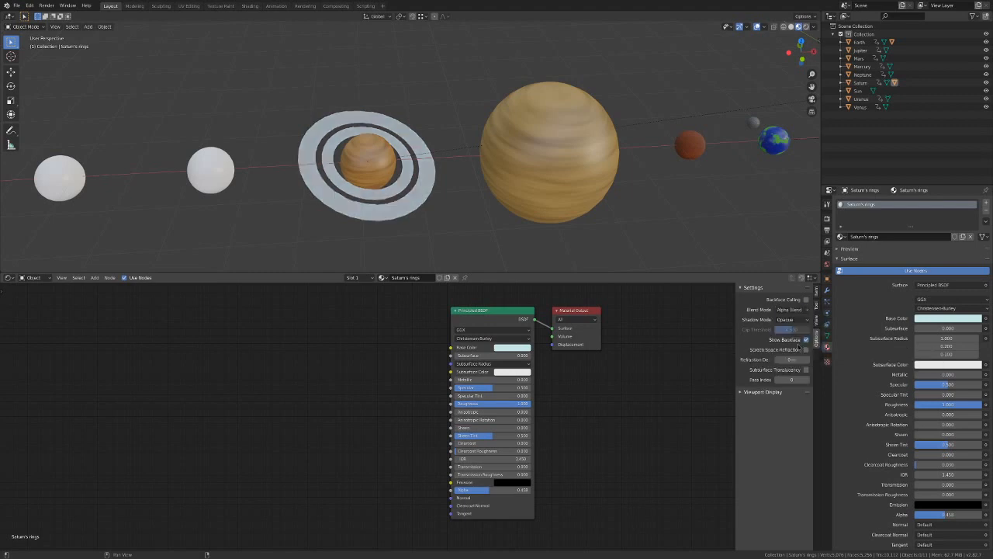
# Turn off Show Backface for the rings' material and check the rings from different angles.
pyautogui.moveTo(464, 235); pyautogui.dragTo(478, 212, button='middle')
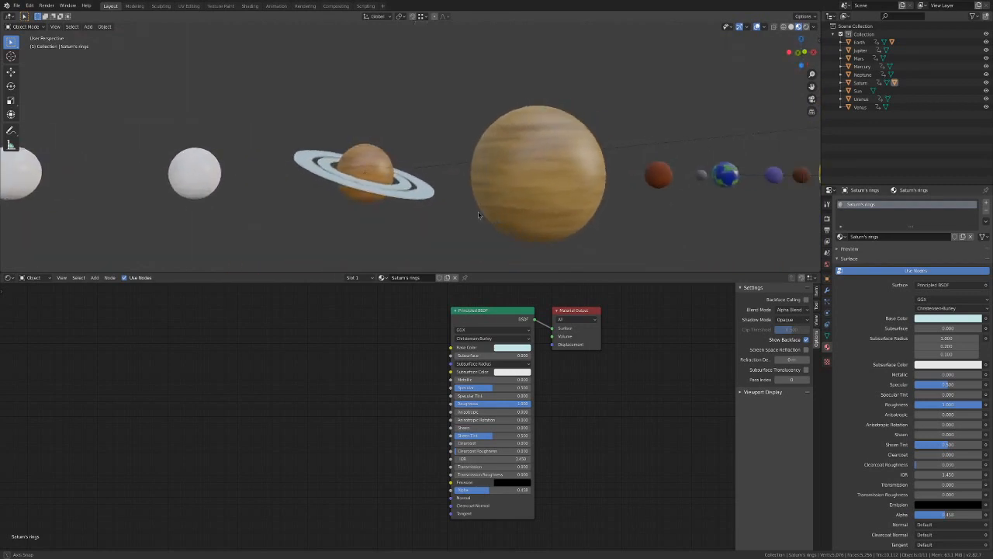
pyautogui.click(806, 339)
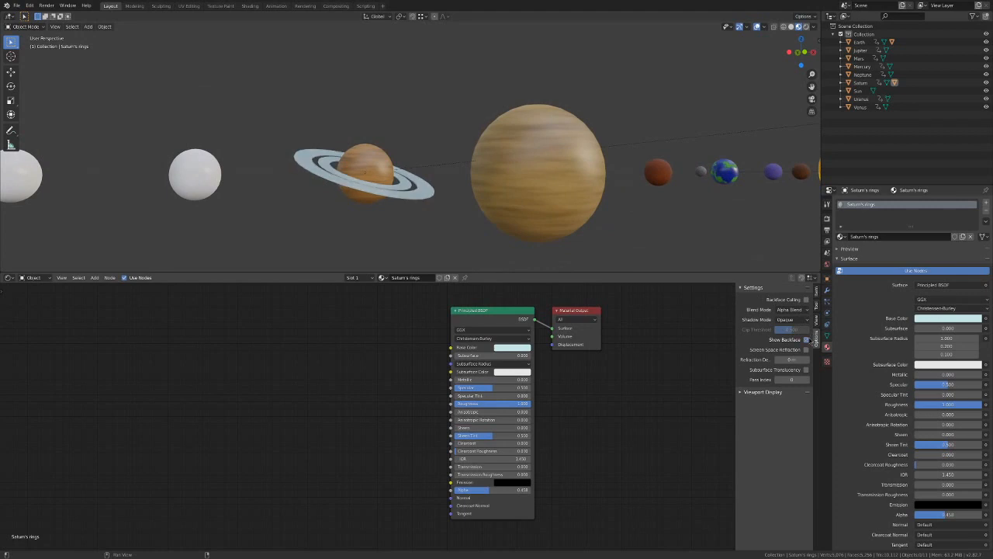
pyautogui.moveTo(435, 221); pyautogui.dragTo(414, 159, button='middle')
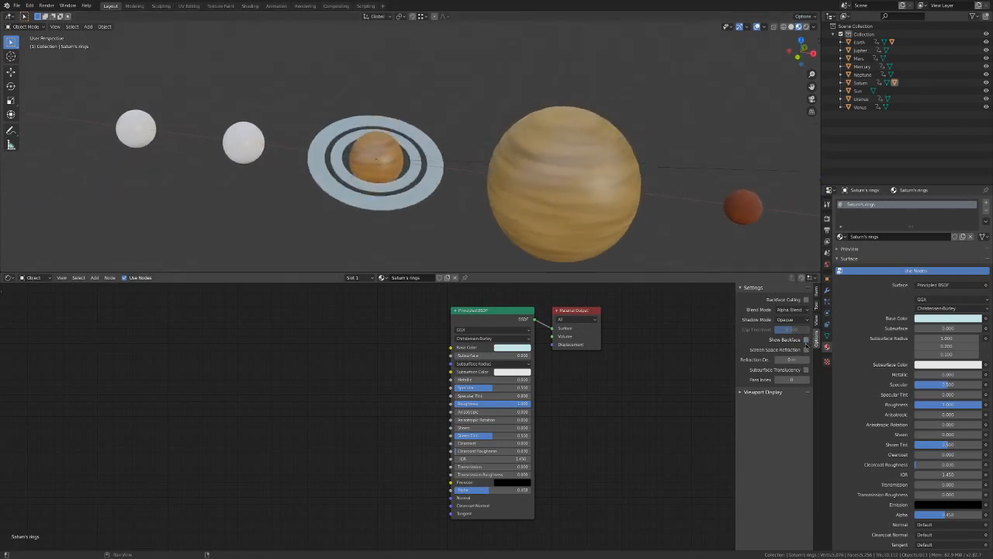
pyautogui.scroll(3, 336, 134)
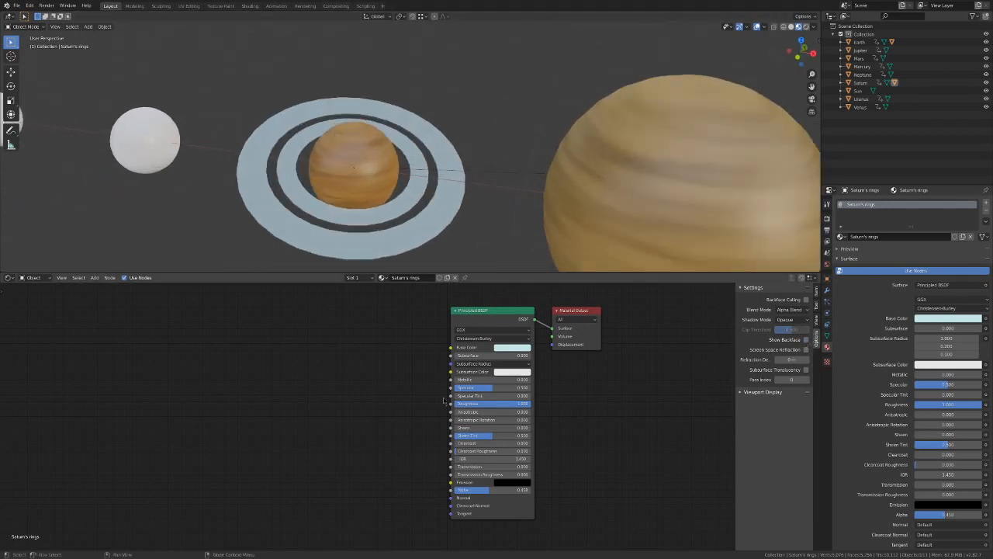
# Reduce the Alpha of the rings' material to 0.167 for more transparent rings.
pyautogui.moveTo(485, 490); pyautogui.dragTo(463, 491)
pyautogui.moveTo(279, 174); pyautogui.dragTo(454, 202, button='middle')
pyautogui.scroll(3, 405, 172)
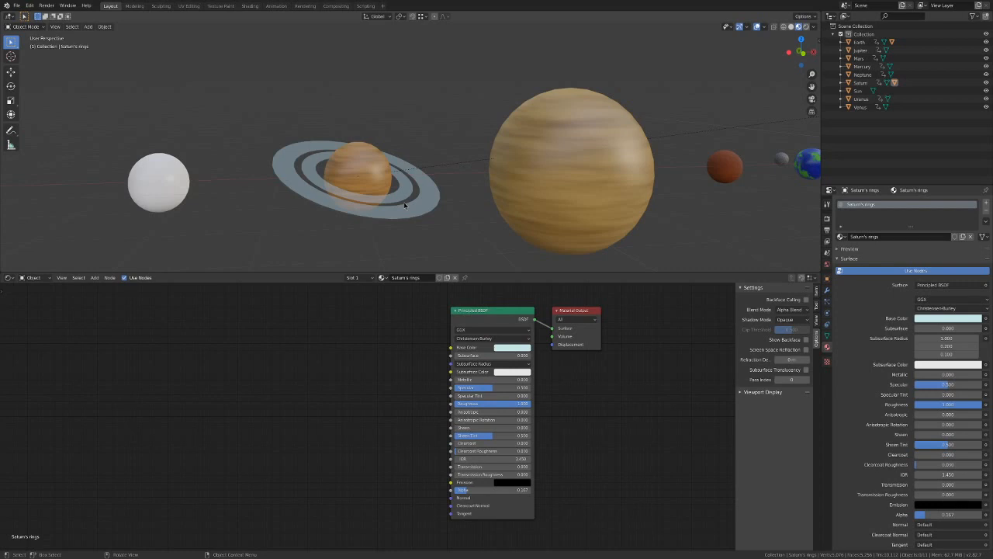
pyautogui.scroll(-1, 405, 206)
pyautogui.moveTo(408, 220); pyautogui.dragTo(409, 197, button='middle')
# Create a new material for the white planet next to Saturn and name it Uranus.
pyautogui.moveTo(365, 168); pyautogui.dragTo(260, 142, button='middle')
pyautogui.click(262, 142)
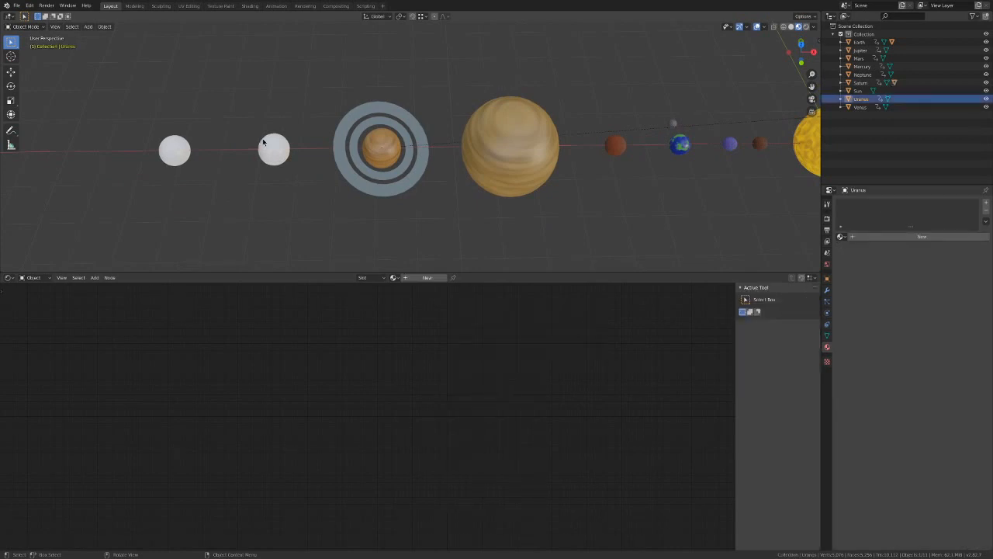
pyautogui.click(427, 277)
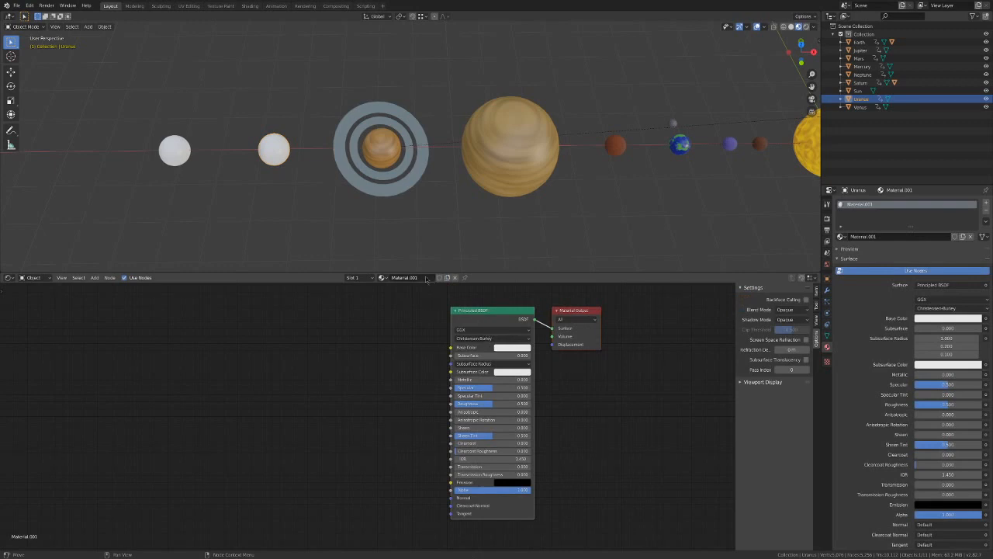
pyautogui.doubleClick(425, 277)
pyautogui.write('Uranus')
pyautogui.press('Return')
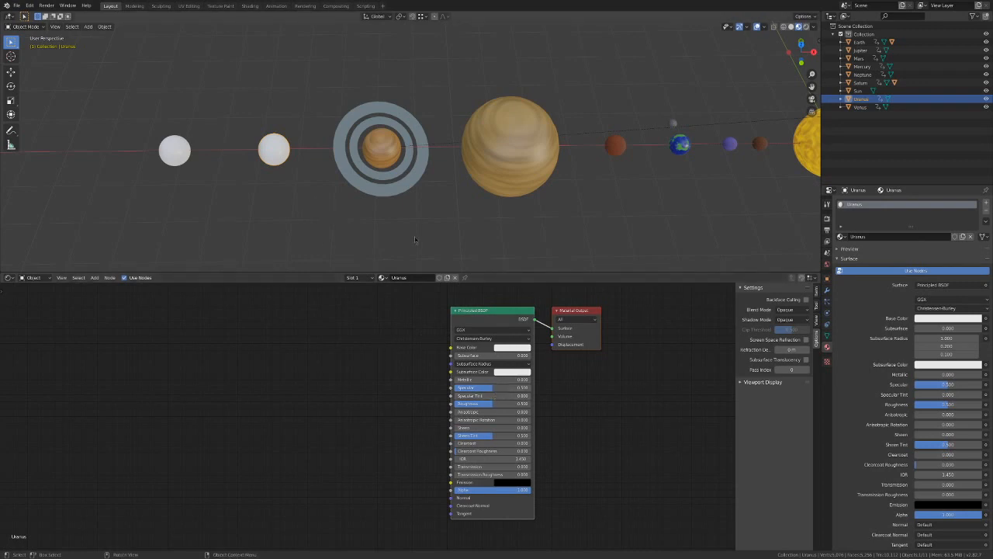
# Copy Venus's Noise Texture and ColorRamp nodes into the Uranus material and connect the ramp's Color to Base Color.
pyautogui.click(732, 146)
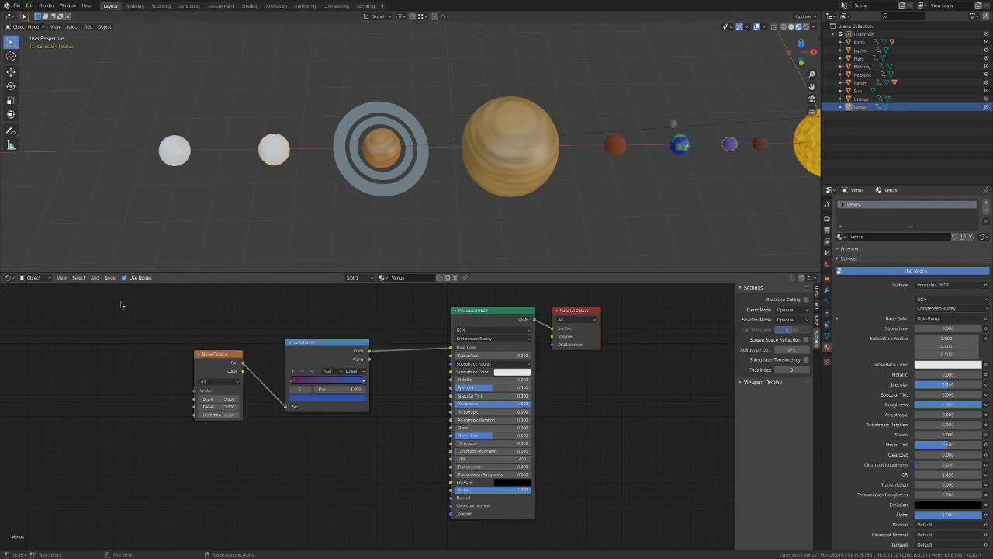
pyautogui.click(275, 159)
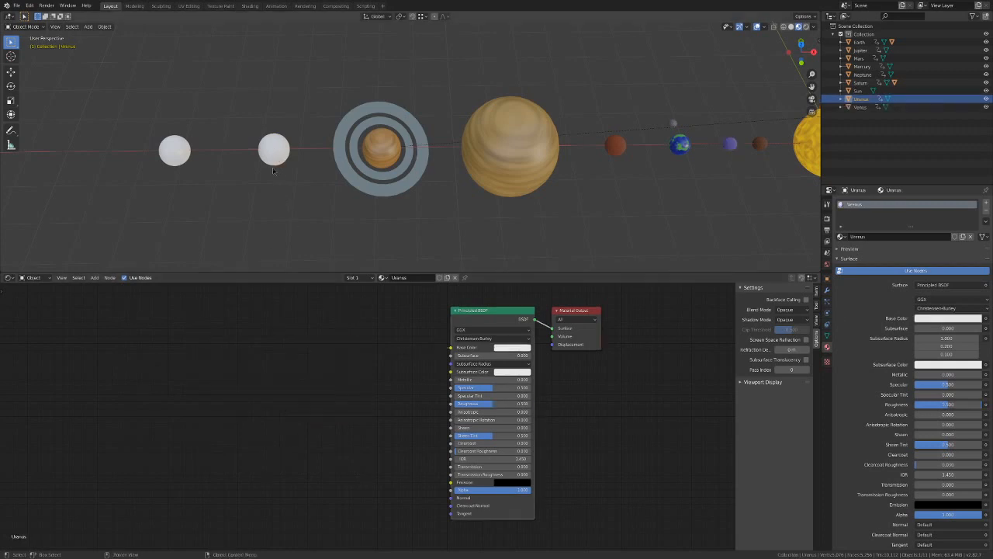
pyautogui.hotkey('ctrl', 'v')
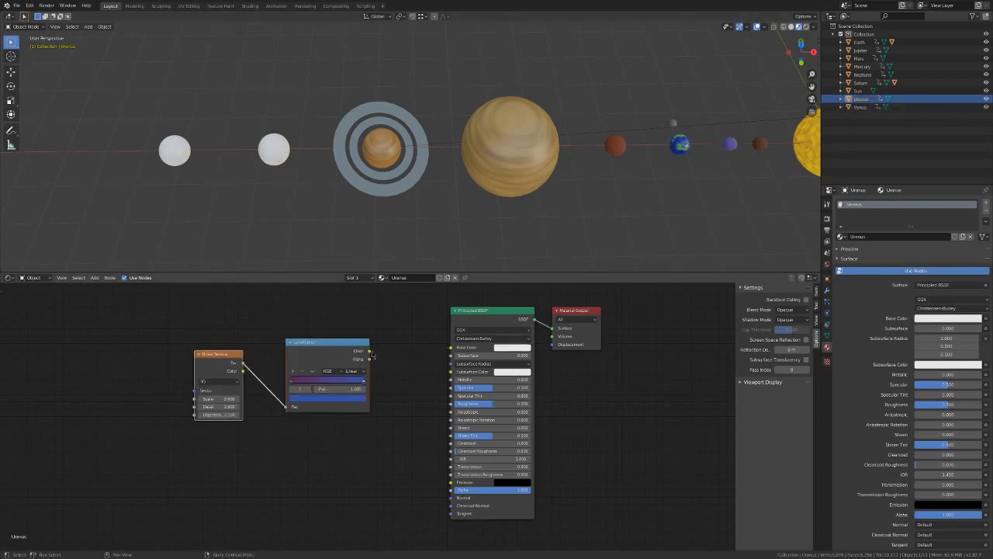
pyautogui.moveTo(371, 353); pyautogui.dragTo(451, 347)
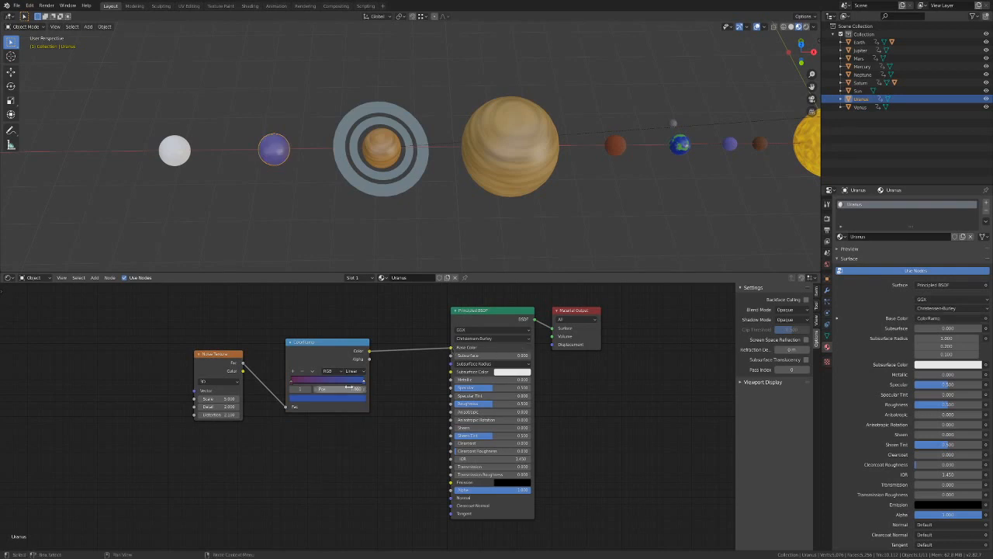
# Recolour the purple ColorRamp stop of Uranus to dark teal and raise the material's Roughness to 1.000.
pyautogui.click(292, 384)
pyautogui.click(316, 400)
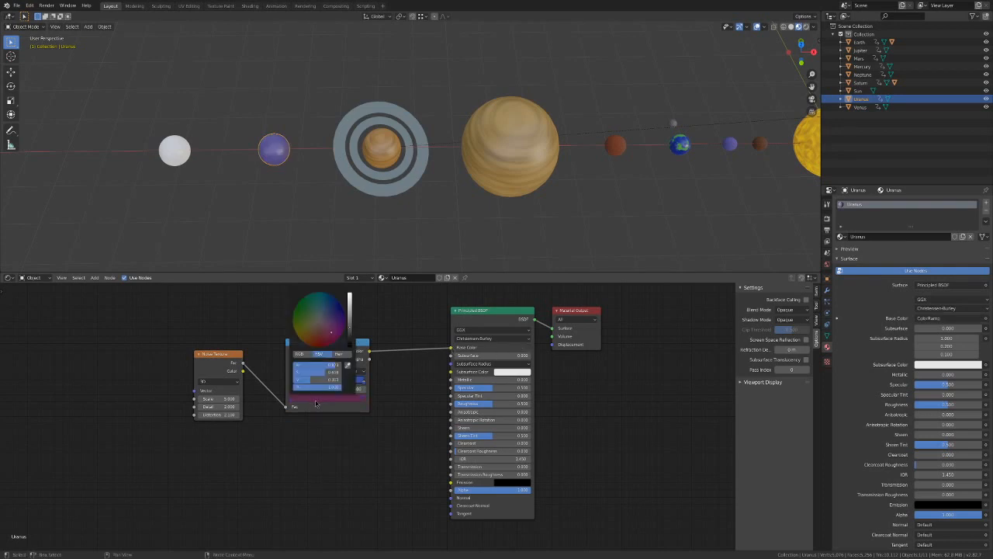
pyautogui.moveTo(316, 320); pyautogui.dragTo(318, 299)
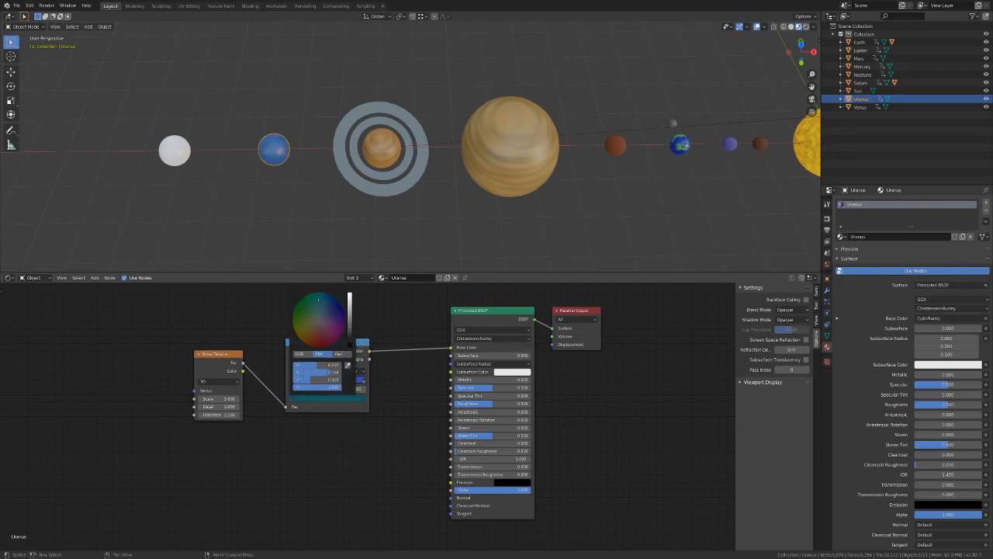
pyautogui.moveTo(493, 403); pyautogui.dragTo(534, 404)
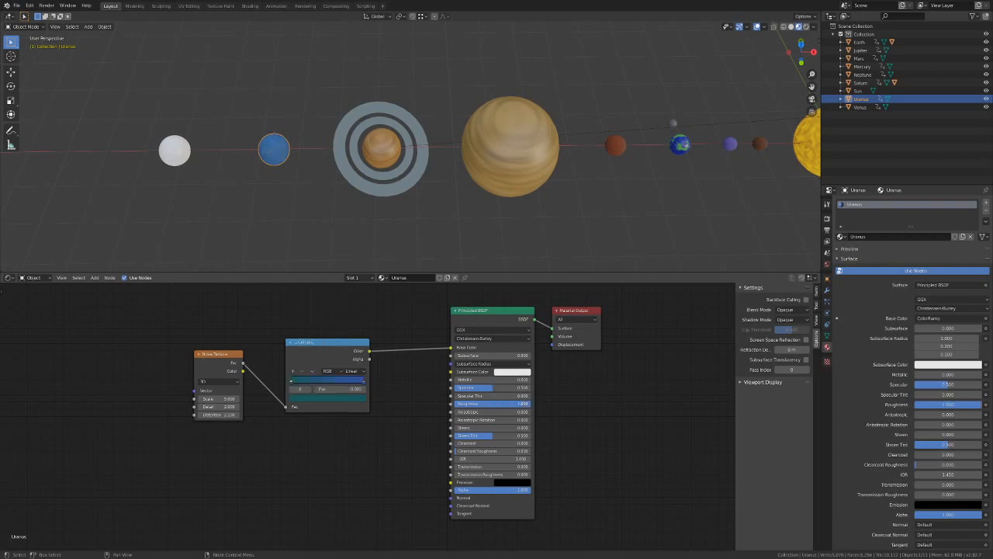
# Move Uranus's teal ColorRamp stop towards the middle of the ramp and raise the Noise Texture Scale to about 7.6.
pyautogui.click(217, 210)
pyautogui.moveTo(261, 171); pyautogui.dragTo(299, 173, button='middle')
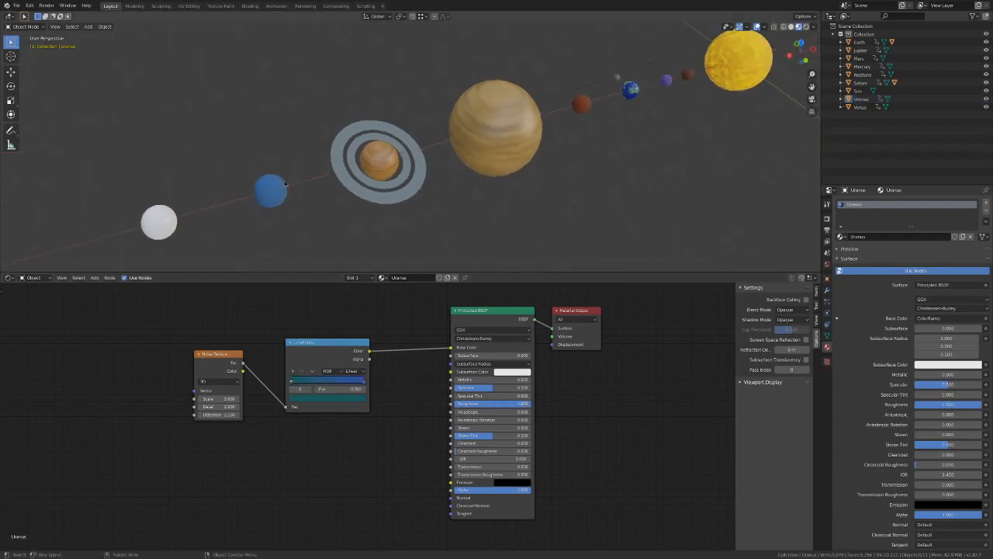
pyautogui.scroll(4, 264, 186)
pyautogui.keyDown('shift'); pyautogui.moveTo(199, 210); pyautogui.dragTo(362, 160, button='middle'); pyautogui.keyUp('shift')
pyautogui.scroll(3, 361, 159)
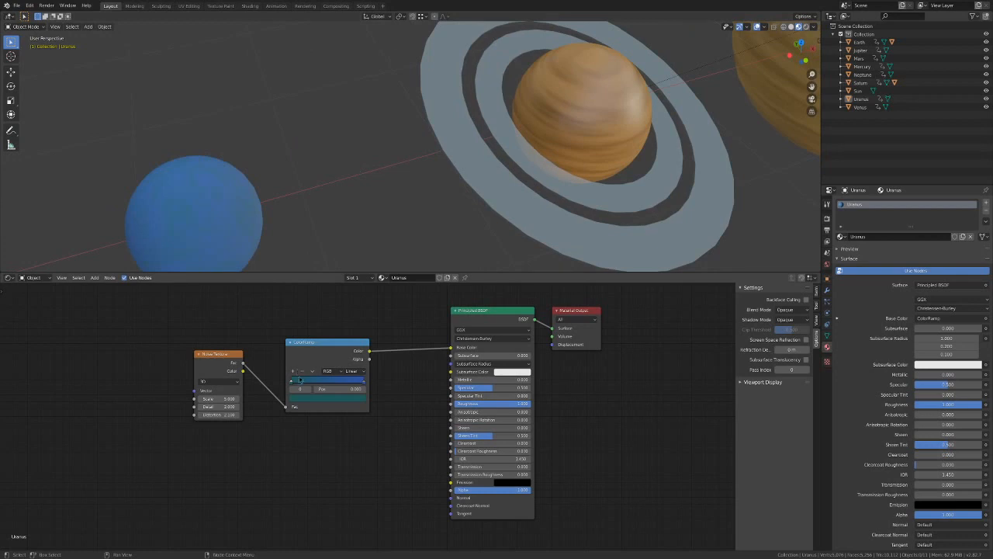
pyautogui.moveTo(291, 383); pyautogui.dragTo(321, 385)
pyautogui.moveTo(225, 399); pyautogui.dragTo(229, 399)
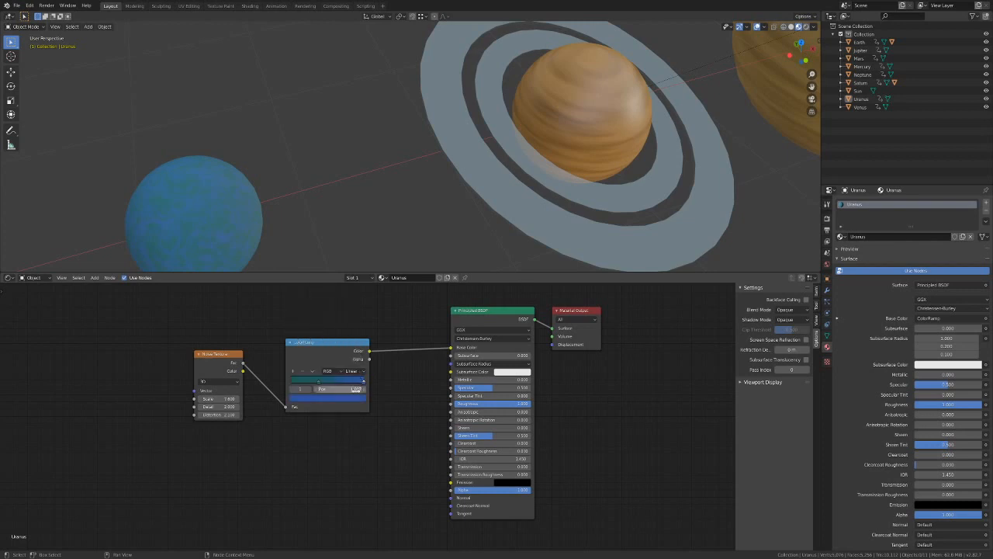
# Darken the blue ColorRamp stop of the Uranus material.
pyautogui.click(350, 400)
pyautogui.moveTo(350, 331); pyautogui.dragTo(349, 337)
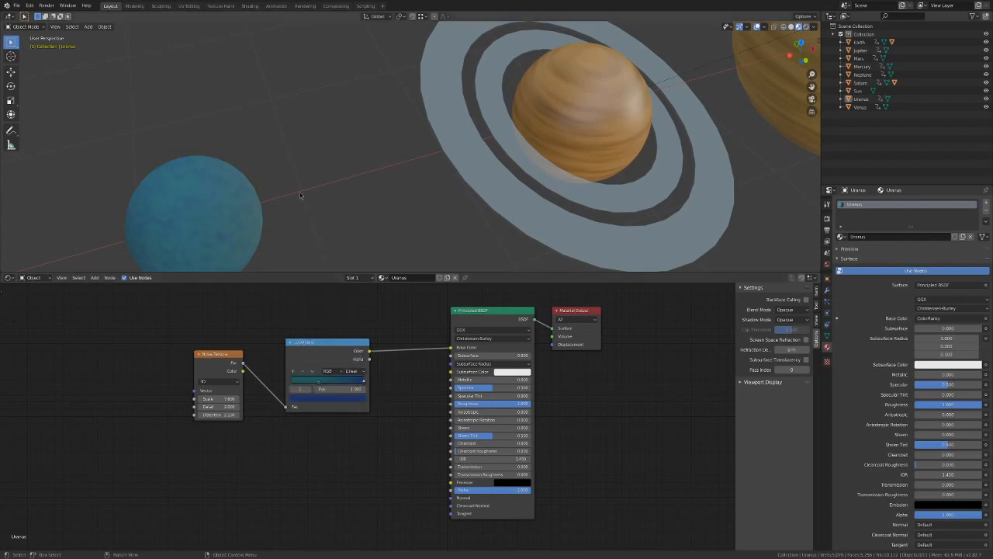
pyautogui.scroll(-5, 307, 179)
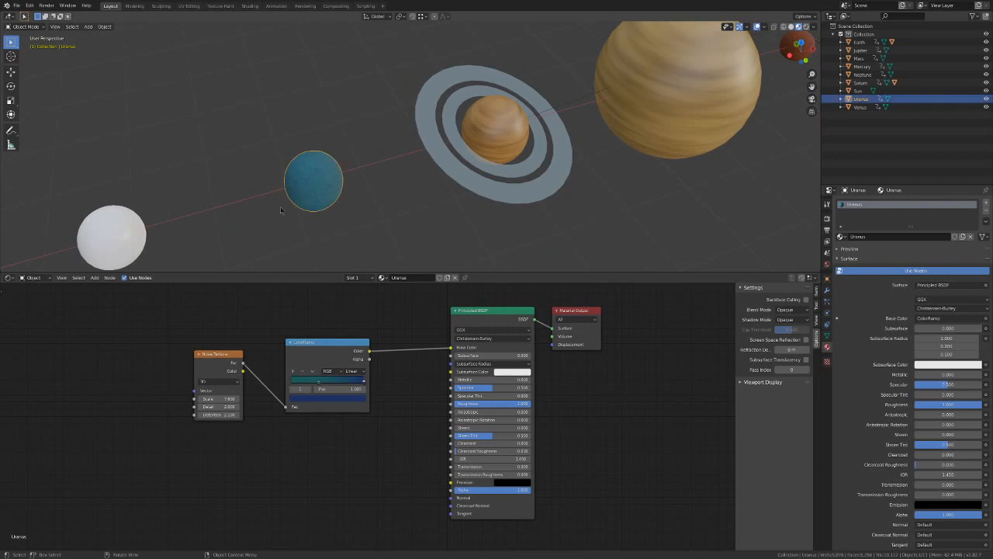
pyautogui.scroll(-2, 348, 183)
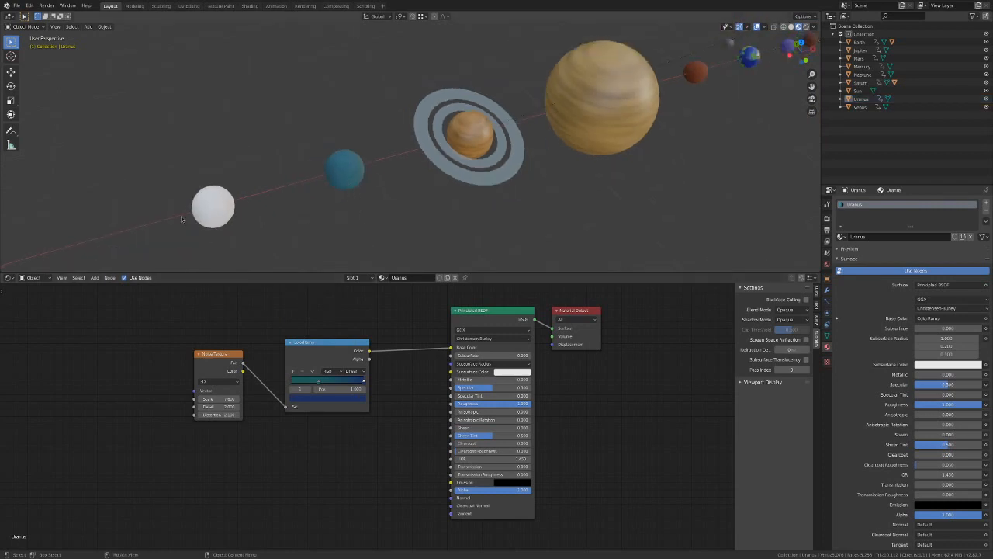
# Create a material named Neptune for the last white planet and feed its Base Color from pasted Noise Texture and ColorRamp nodes.
pyautogui.click(208, 210)
pyautogui.click(407, 277)
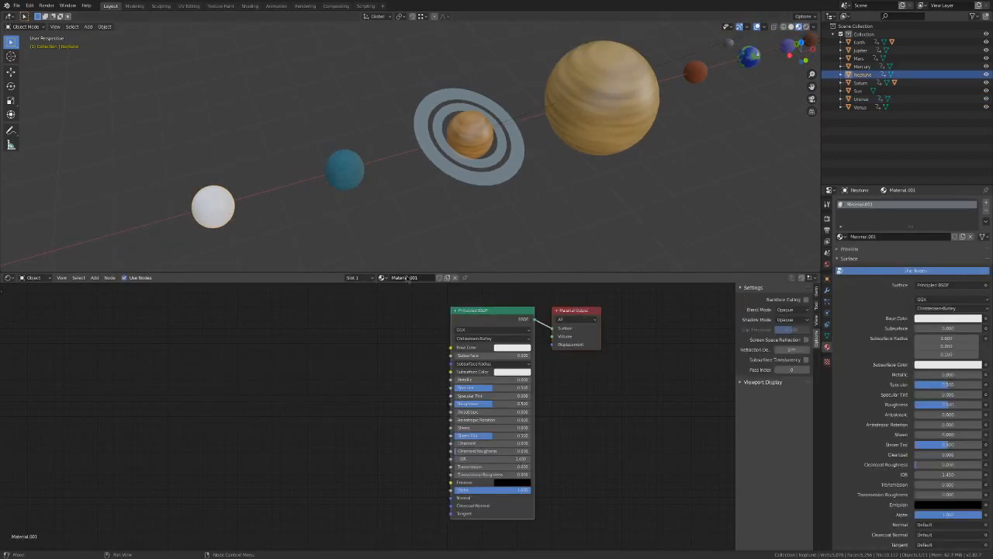
pyautogui.doubleClick(407, 277)
pyautogui.write('N')
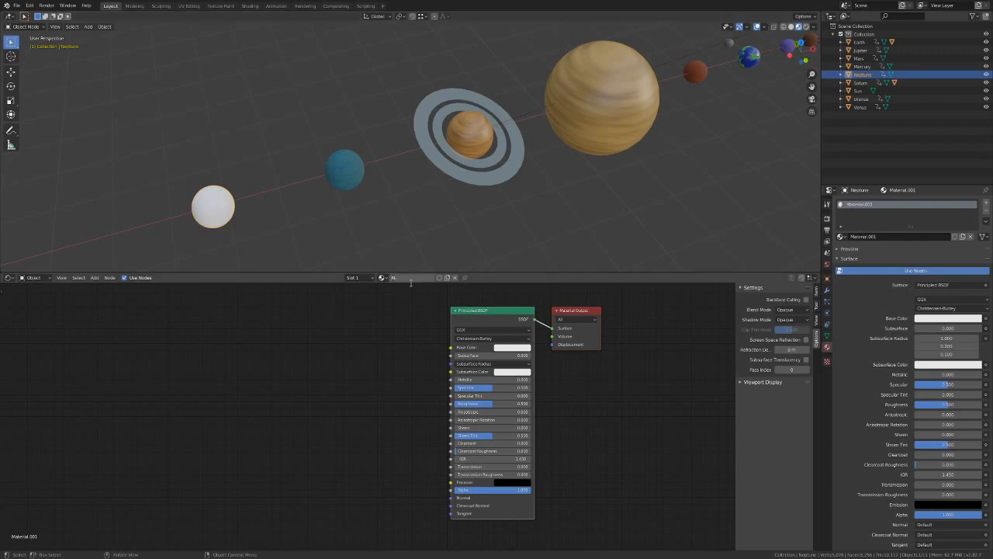
pyautogui.write('eptune')
pyautogui.press('Return')
pyautogui.hotkey('ctrl', 'v')
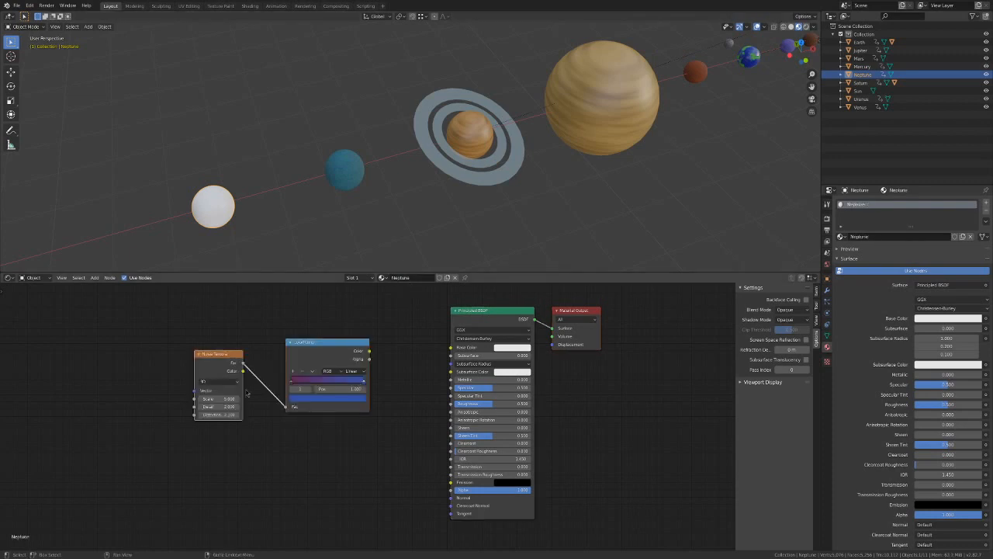
pyautogui.moveTo(371, 353); pyautogui.dragTo(451, 347)
# Recolour Neptune's purple ColorRamp stop to deep blue at about position 0.24 and raise the material's Roughness to 1.000.
pyautogui.click(293, 383)
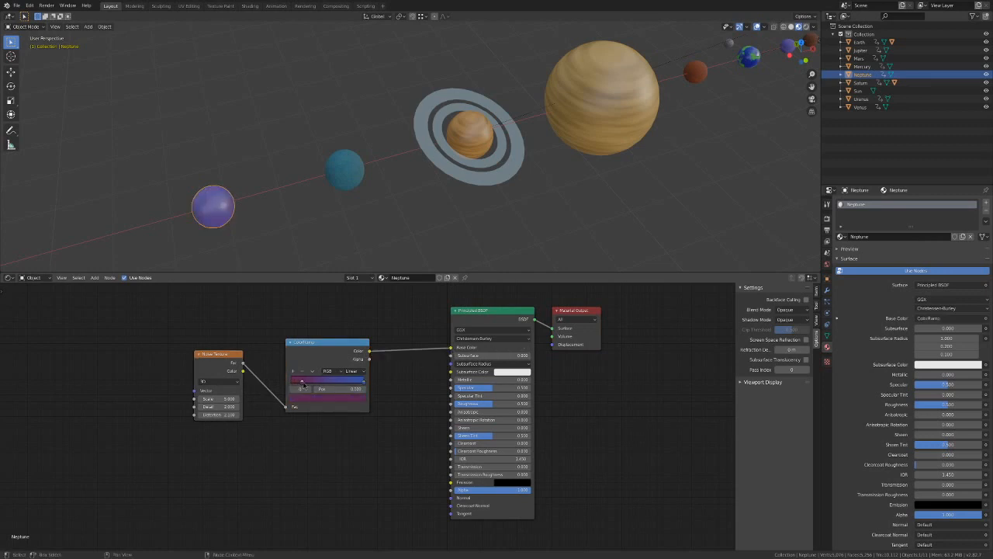
pyautogui.click(323, 398)
pyautogui.click(334, 308)
pyautogui.moveTo(333, 308); pyautogui.dragTo(337, 306)
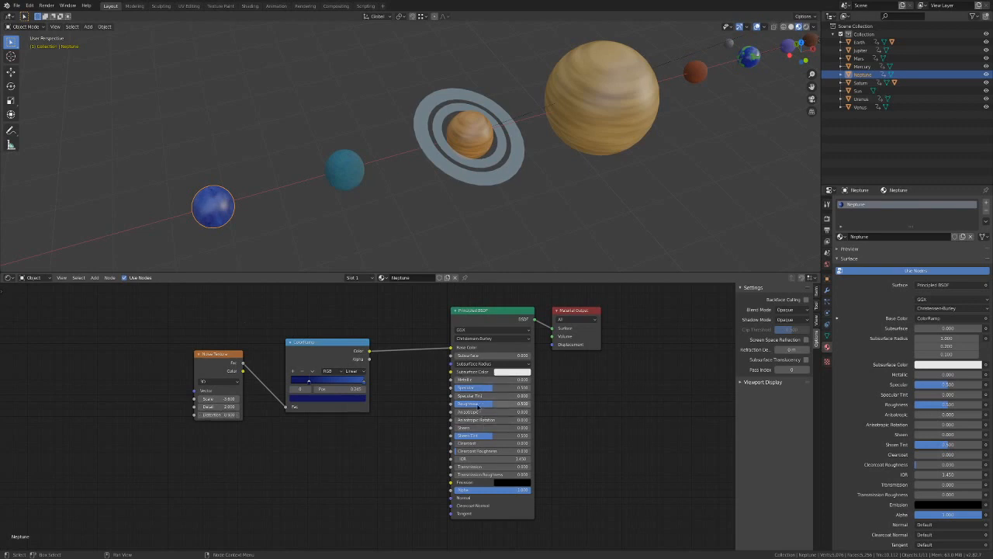
pyautogui.moveTo(491, 403); pyautogui.dragTo(528, 404)
pyautogui.click(339, 238)
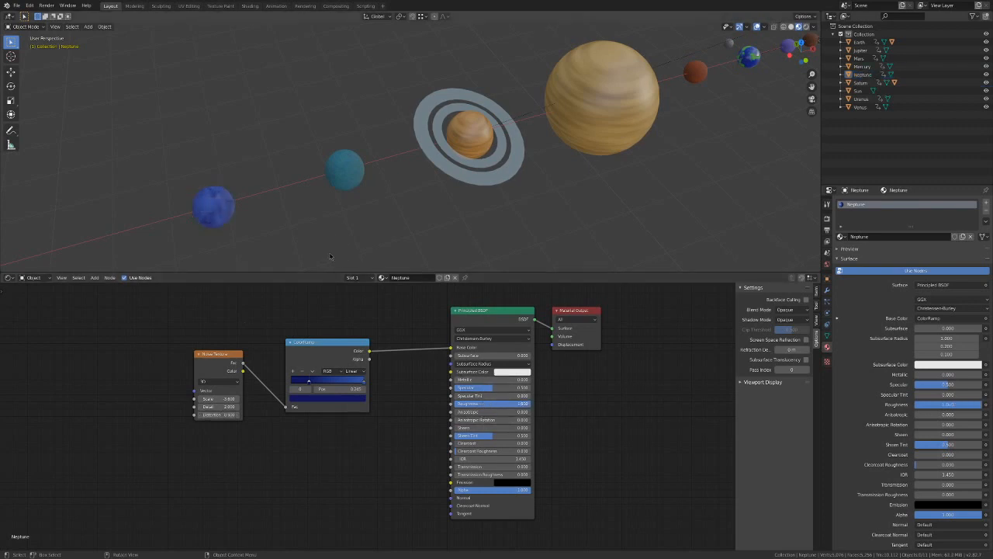
# Enlarge the 3D viewport and frame the whole row of planets with the Sun.
pyautogui.scroll(-4, 330, 256)
pyautogui.keyDown('shift'); pyautogui.moveTo(472, 235); pyautogui.dragTo(388, 218, button='middle'); pyautogui.keyUp('shift')
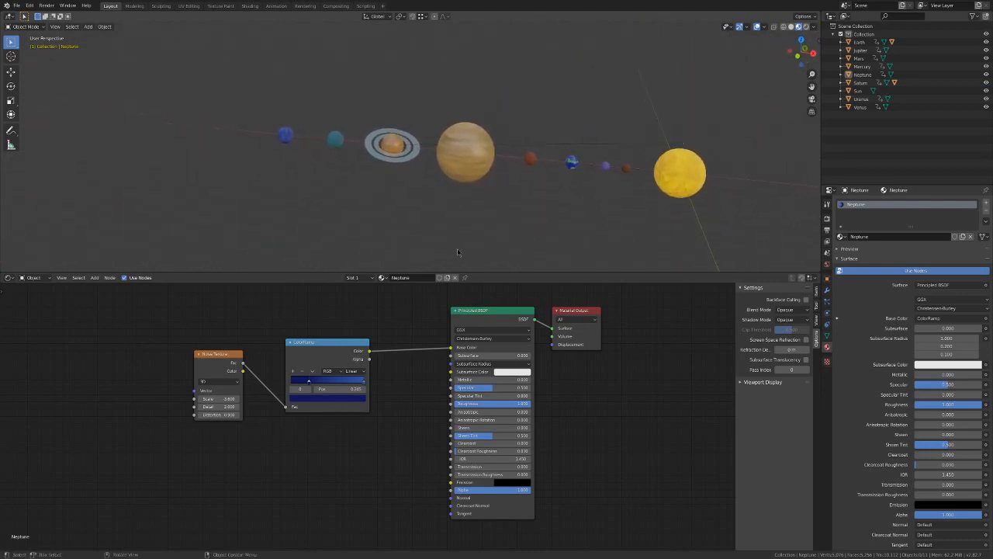
pyautogui.moveTo(473, 275); pyautogui.dragTo(473, 425)
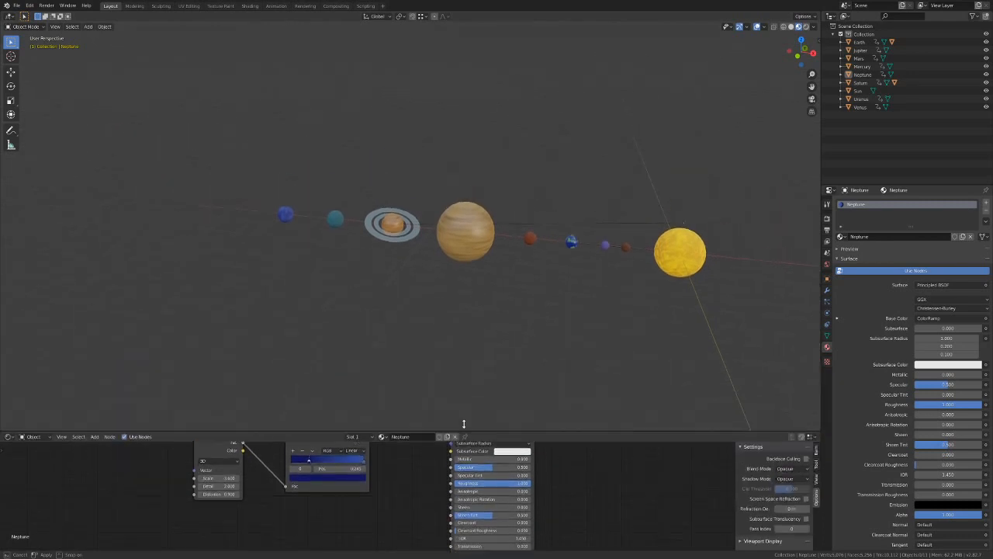
pyautogui.keyDown('shift'); pyautogui.moveTo(533, 303); pyautogui.dragTo(464, 286, button='middle'); pyautogui.keyUp('shift')
# Save the file and hide the viewport overlays.
pyautogui.hotkey('ctrl', 's')
pyautogui.click(757, 26)
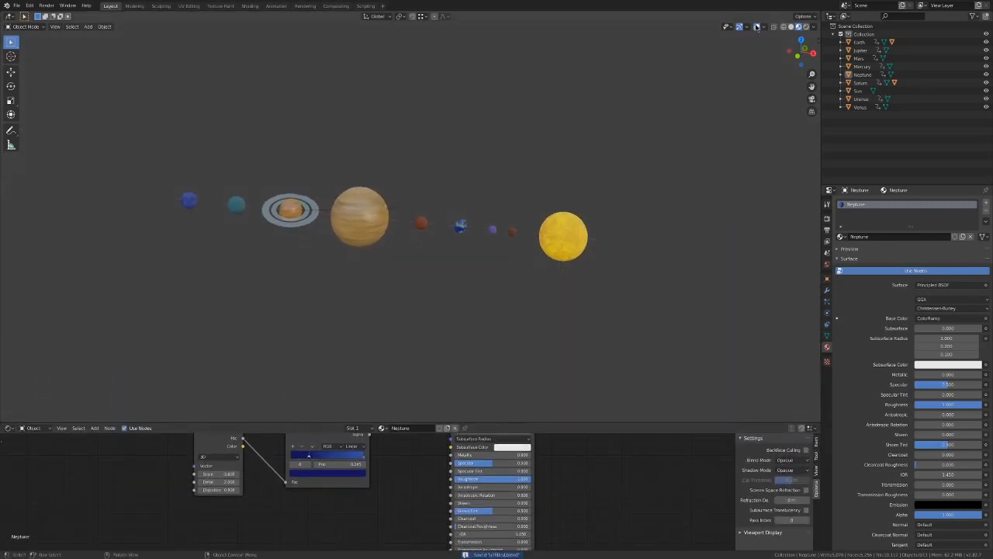
# Replace the node editor below the 3D viewport with a short Timeline area and play the planets' orbit animation while viewing it.
pyautogui.keyDown('shift'); pyautogui.moveTo(633, 145); pyautogui.dragTo(534, 147, button='middle'); pyautogui.keyUp('shift')
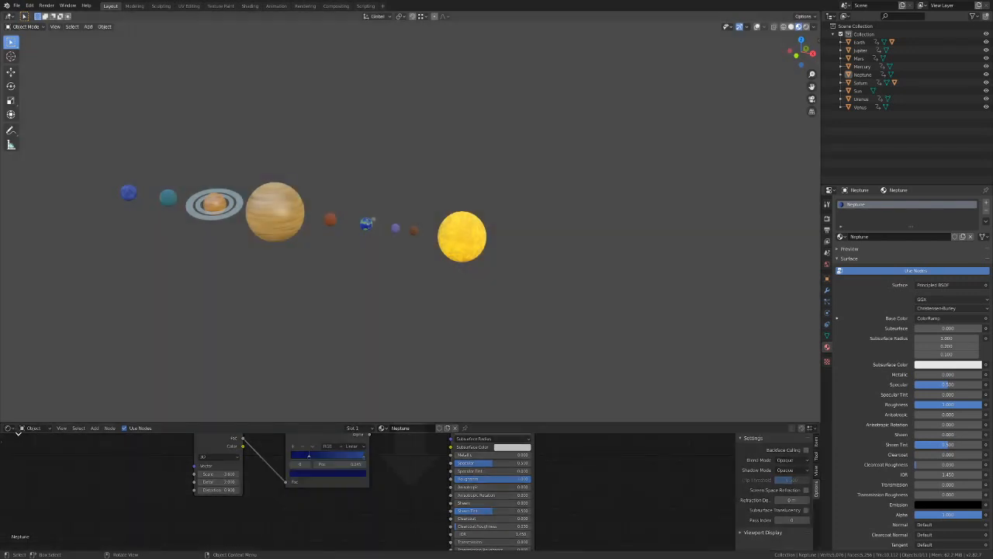
pyautogui.moveTo(18, 434); pyautogui.dragTo(18, 434)
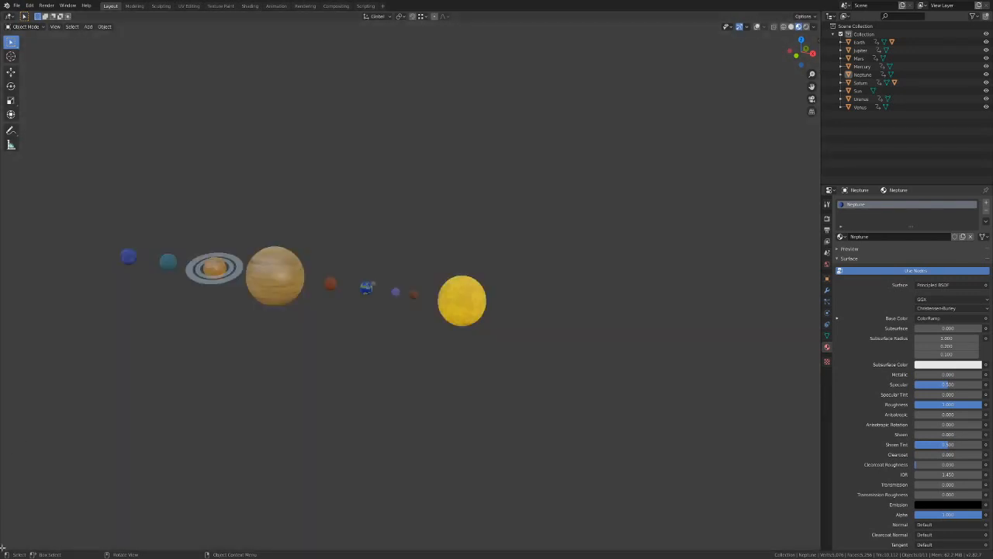
pyautogui.moveTo(3, 548); pyautogui.dragTo(5, 483)
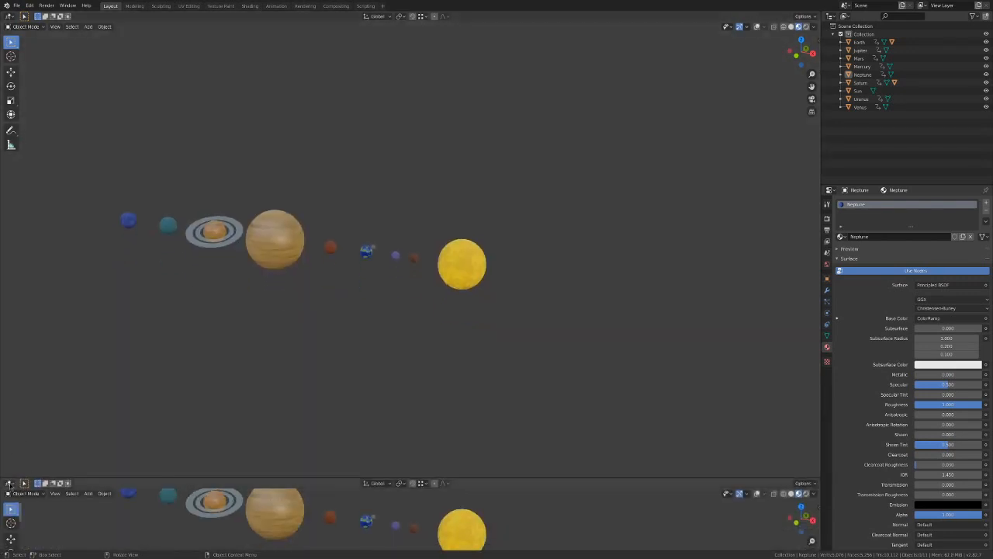
pyautogui.click(9, 483)
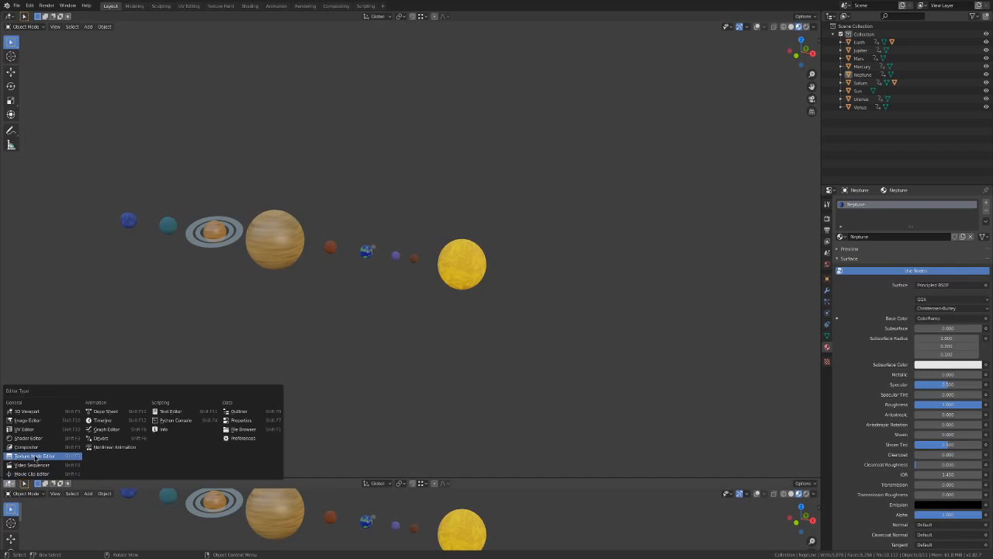
pyautogui.click(116, 422)
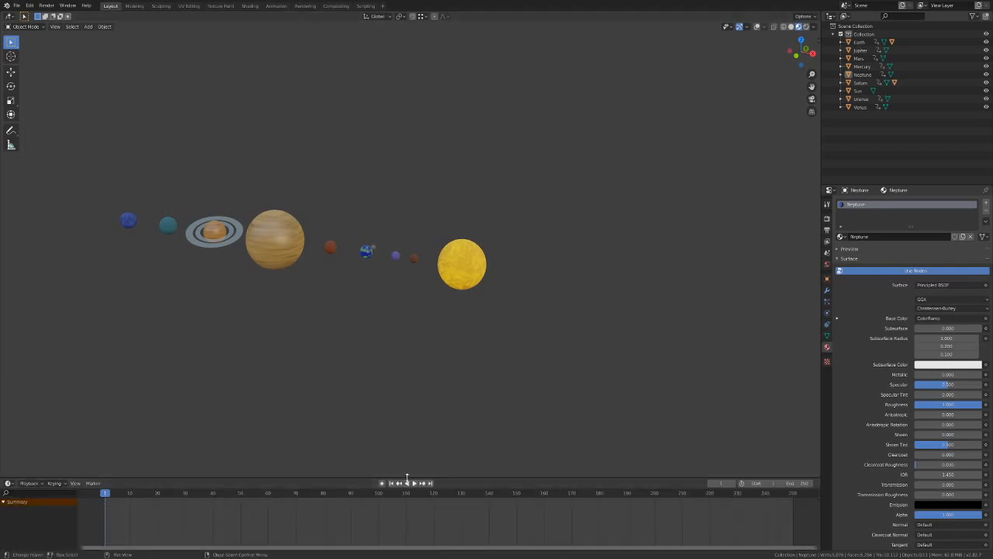
pyautogui.press('space')
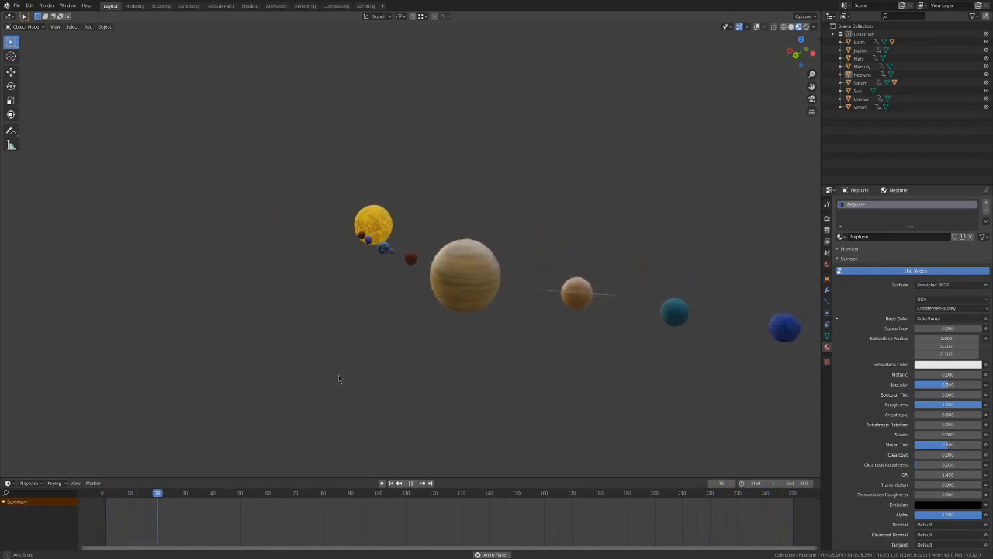
pyautogui.moveTo(322, 378); pyautogui.dragTo(314, 384, button='middle')
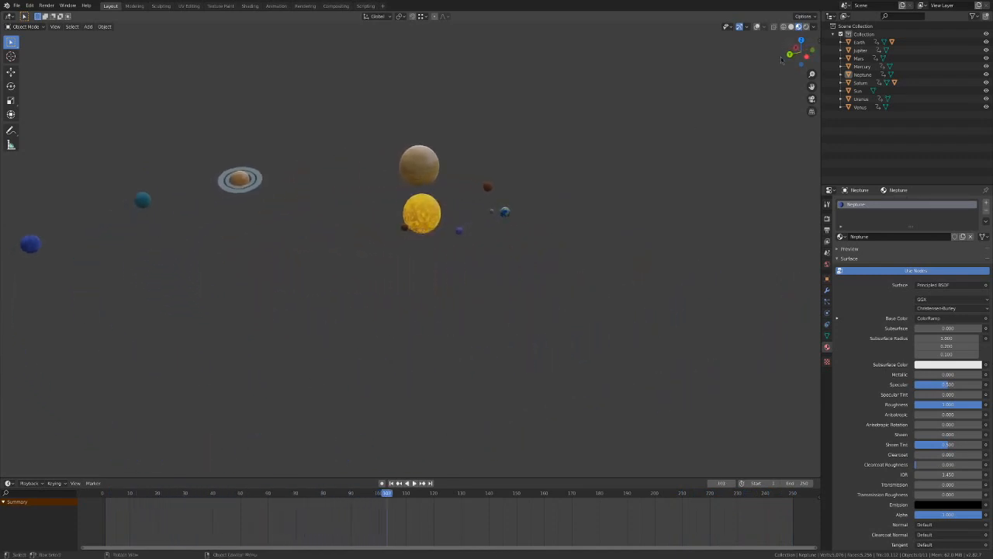
# Switch the viewport to rendered shading with Scene World lighting turned off.
pyautogui.click(806, 27)
pyautogui.click(814, 27)
pyautogui.click(814, 30)
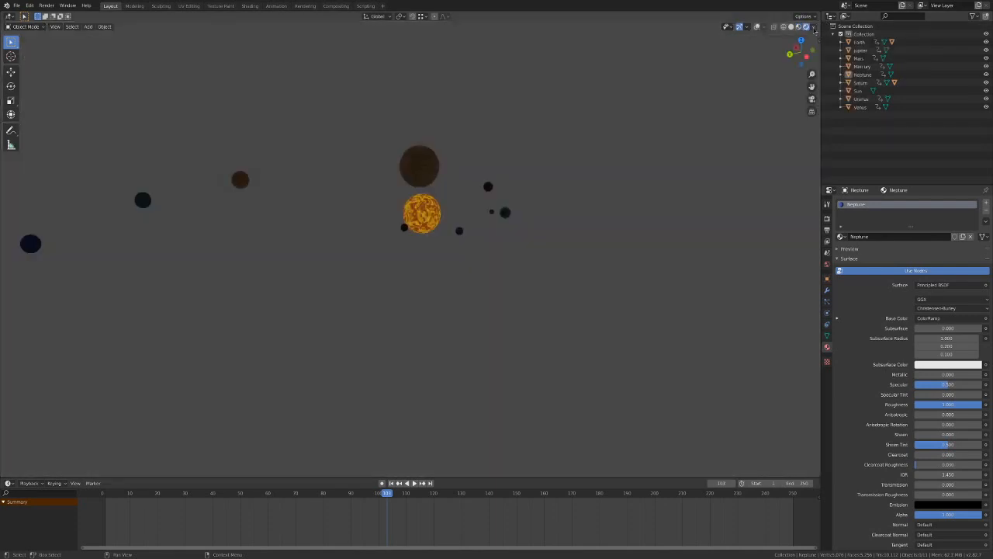
pyautogui.click(814, 30)
pyautogui.click(786, 74)
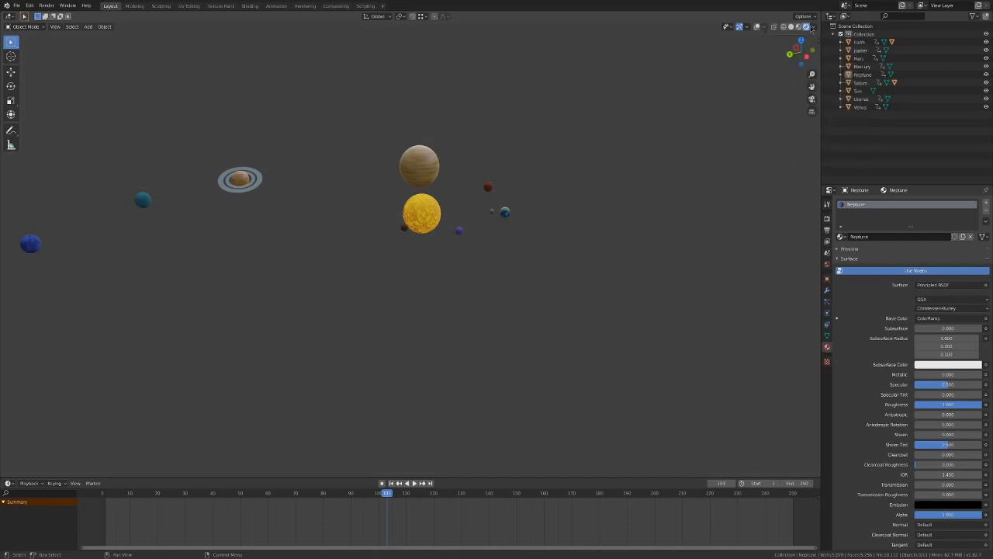
# Set the World background strength to 0.000 and turn on Scene World lighting in the rendered viewport.
pyautogui.click(827, 265)
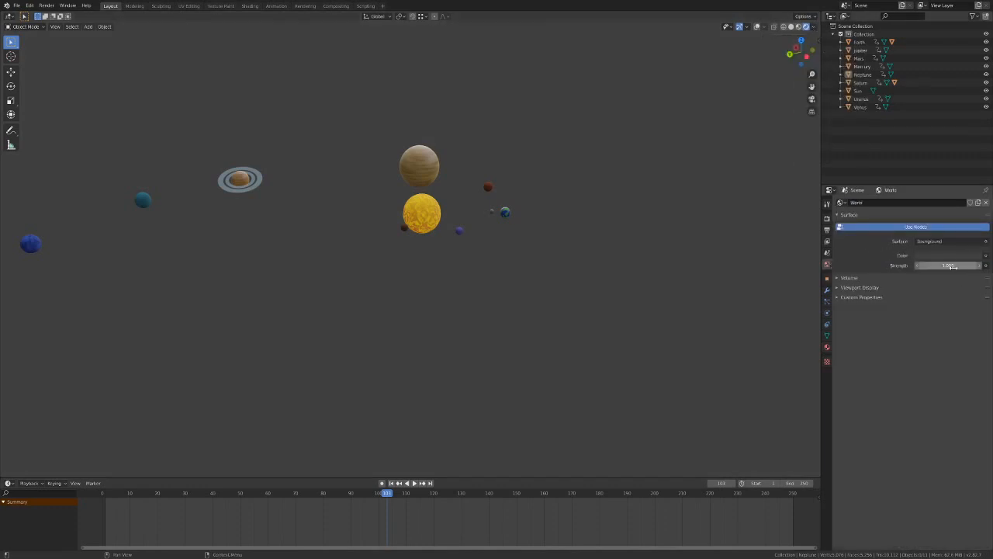
pyautogui.moveTo(947, 265); pyautogui.dragTo(908, 265)
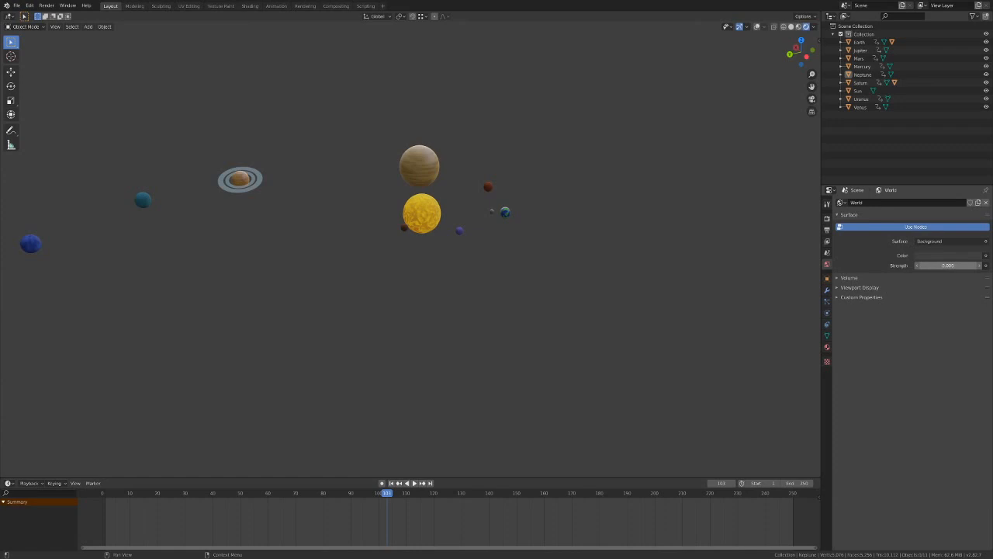
pyautogui.click(813, 28)
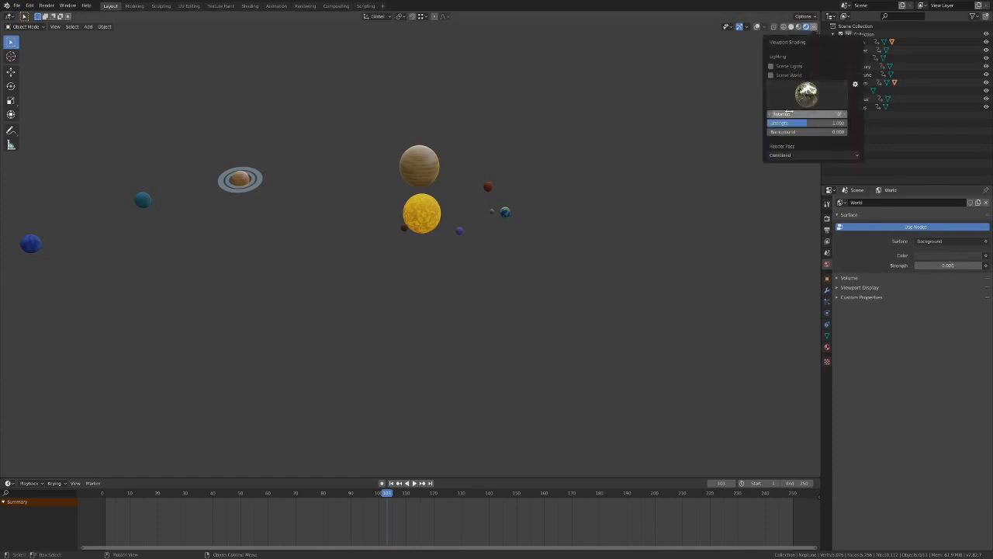
pyautogui.click(771, 75)
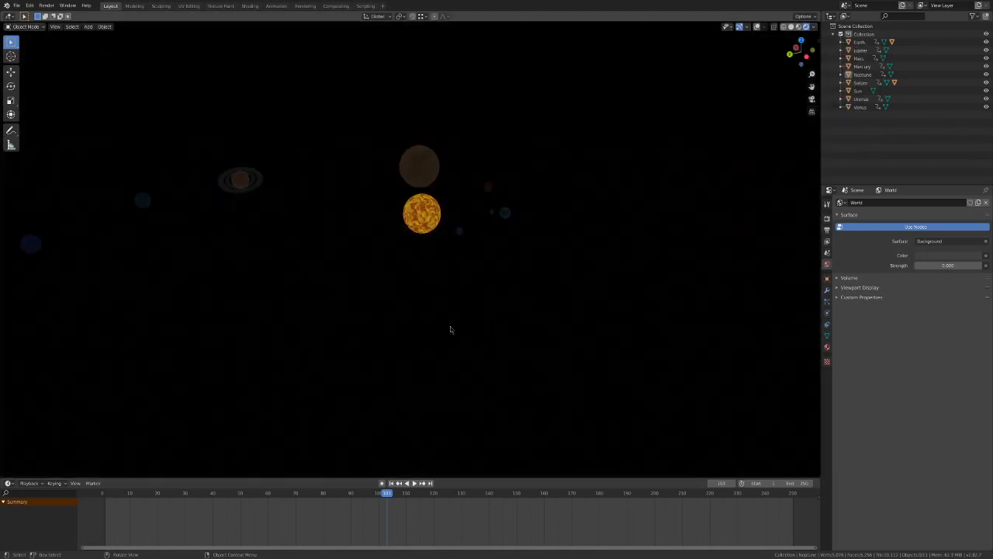
# Select the Sun and raise the World background strength to 0.600.
pyautogui.moveTo(450, 330); pyautogui.dragTo(489, 283, button='middle')
pyautogui.click(480, 269)
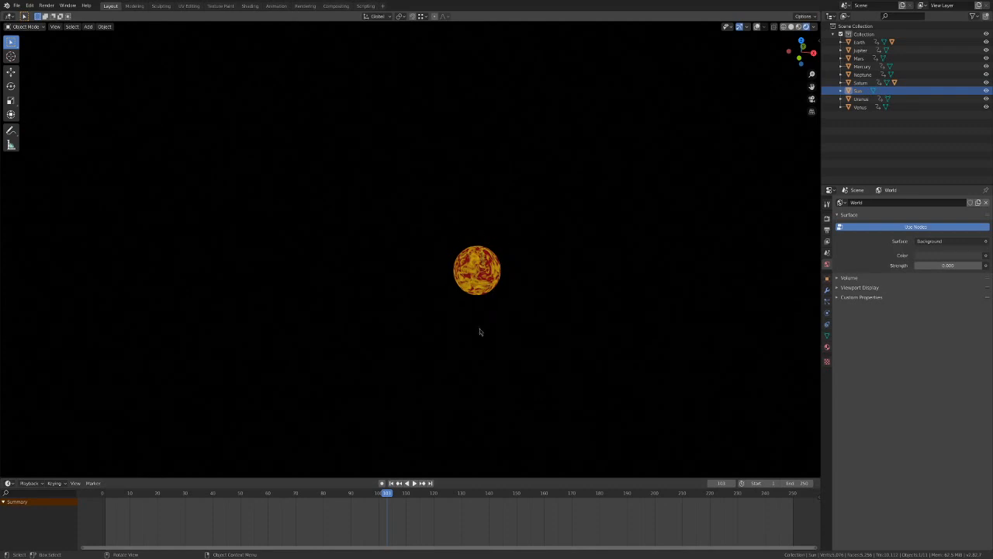
pyautogui.moveTo(479, 331); pyautogui.dragTo(557, 328, button='middle')
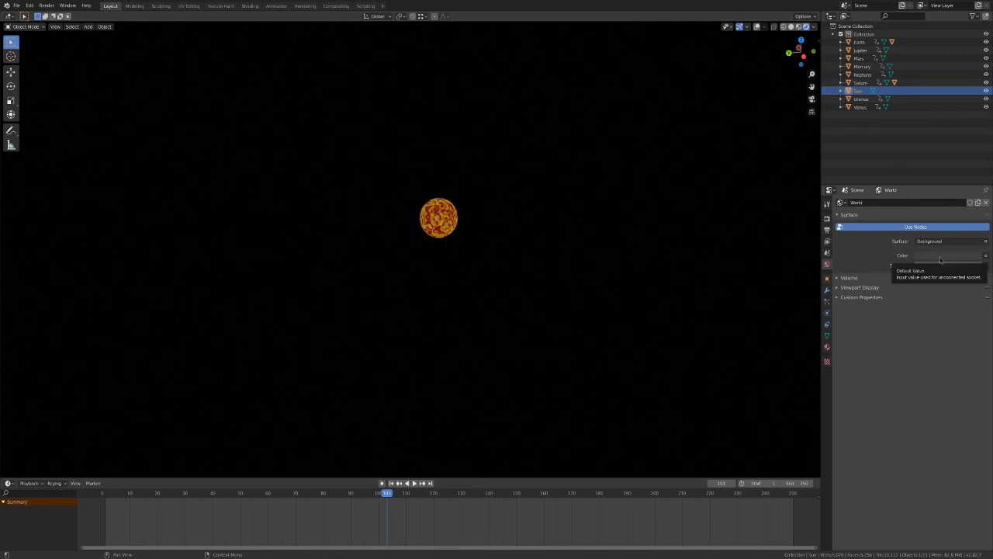
pyautogui.moveTo(953, 262); pyautogui.dragTo(975, 262)
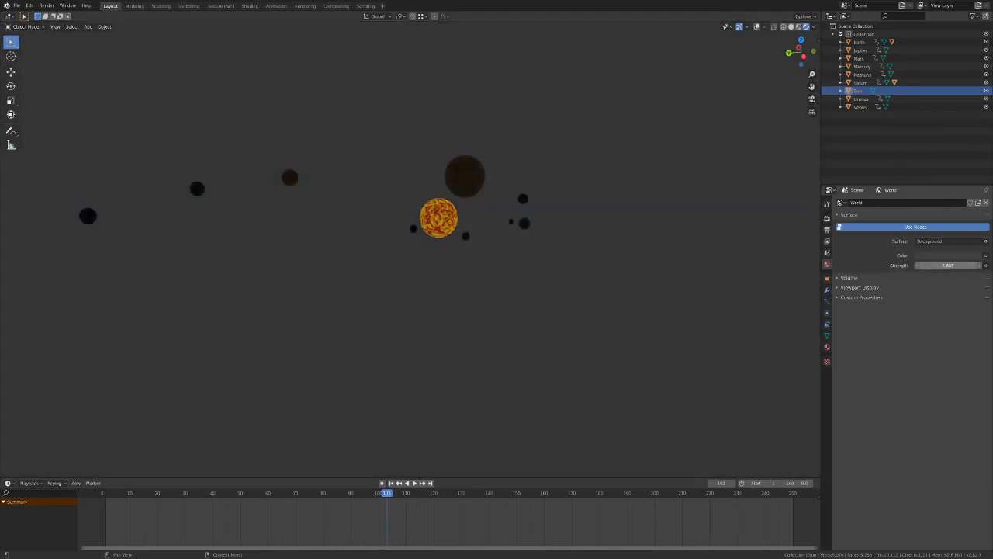
pyautogui.moveTo(563, 288)
pyautogui.mouseDown(button='middle')
pyautogui.moveTo(508, 278)
pyautogui.moveTo(491, 288)
pyautogui.moveTo(559, 281)
pyautogui.mouseUp(button='middle')
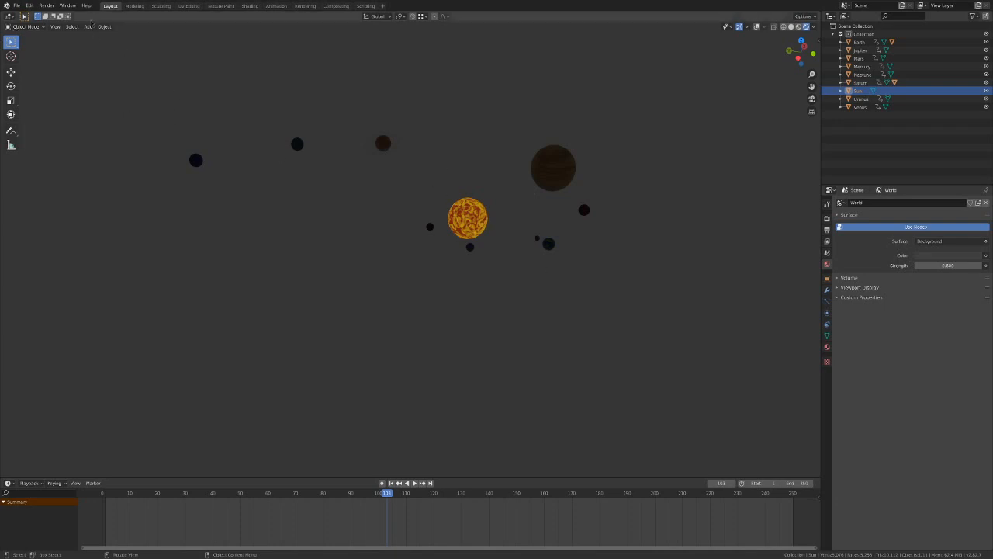
# Add a point light at the Sun, scale it up and move it away from the centre.
pyautogui.click(88, 26)
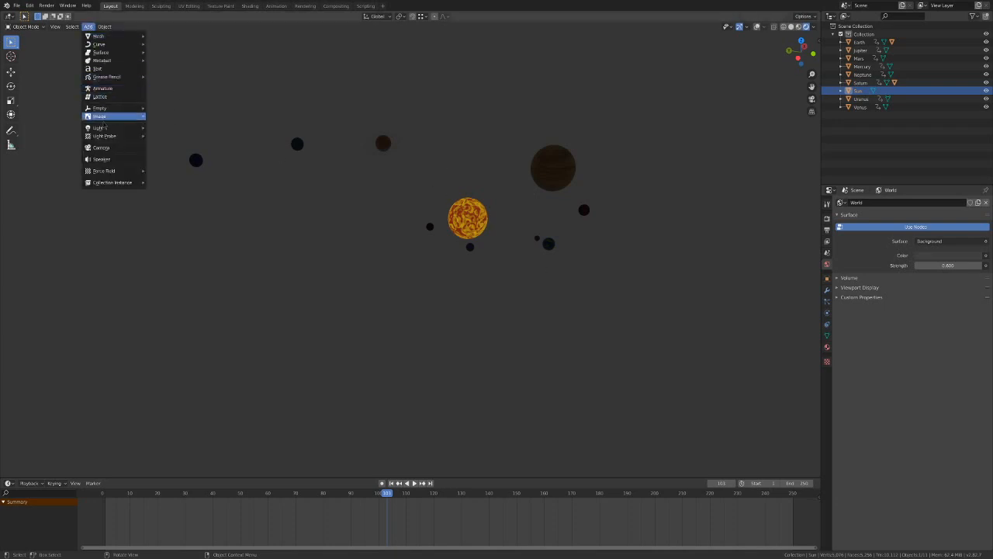
pyautogui.moveTo(103, 128)
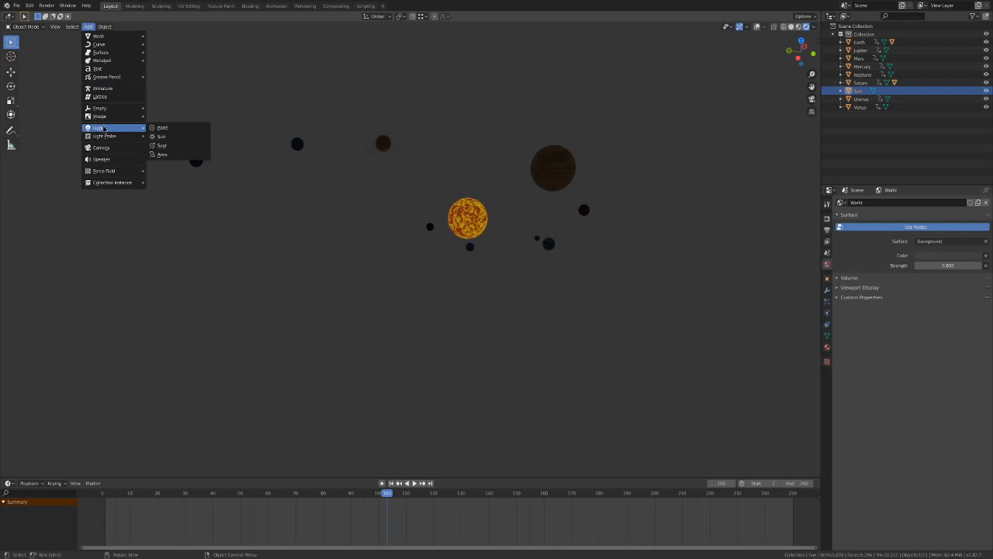
pyautogui.click(166, 128)
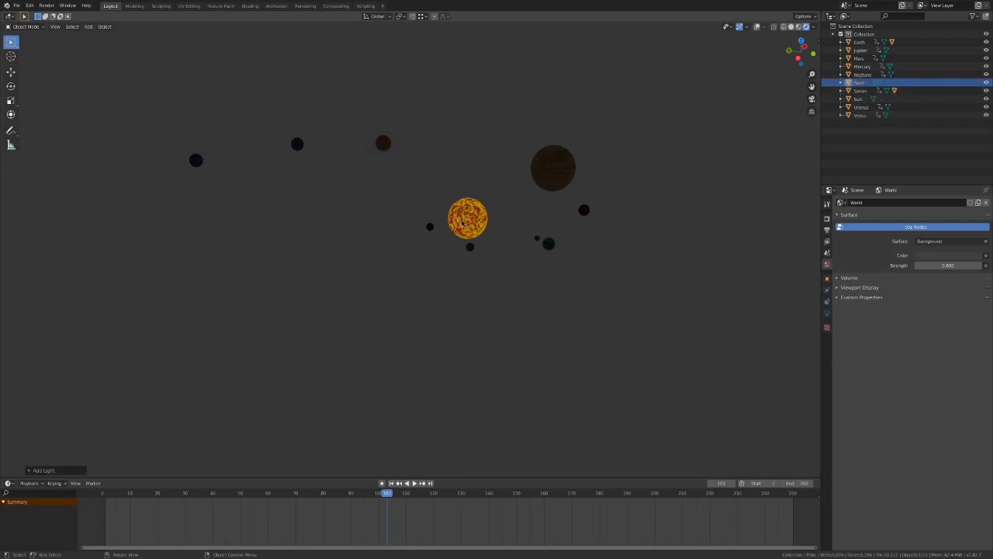
pyautogui.scroll(1, 463, 224)
pyautogui.press('s')
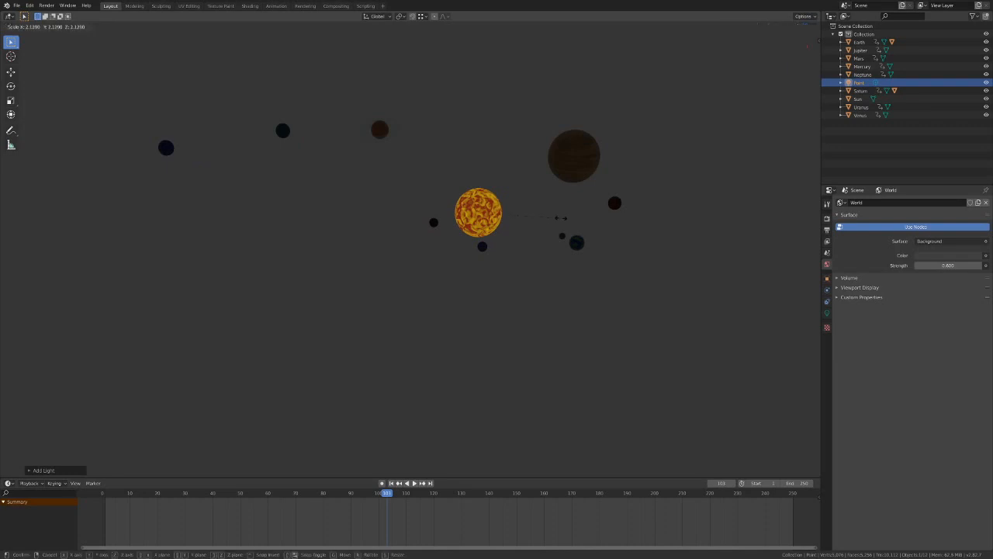
pyautogui.click(579, 215)
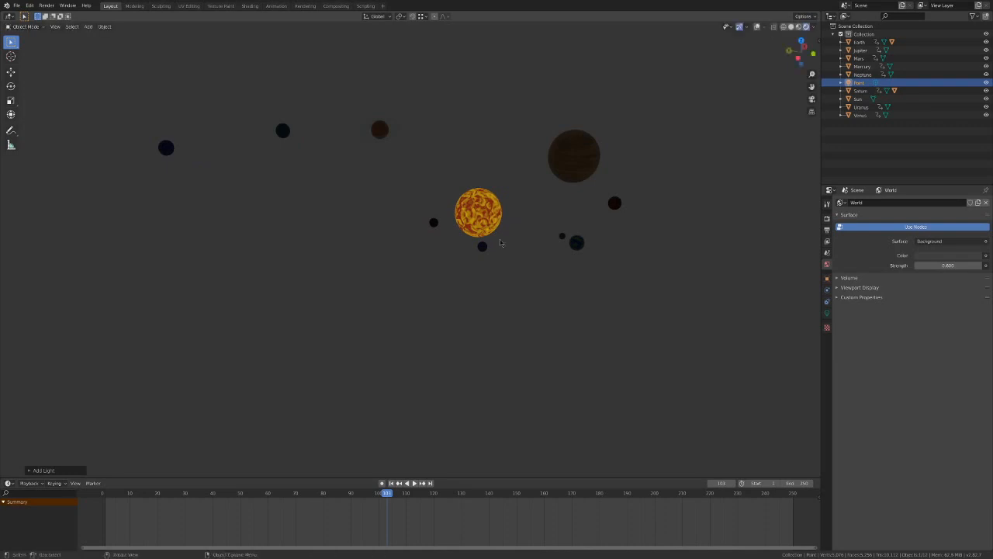
pyautogui.press('g')
pyautogui.click(584, 155)
# Delete the point light from the scene.
pyautogui.click(858, 90)
pyautogui.rightClick(857, 90)
pyautogui.click(921, 83)
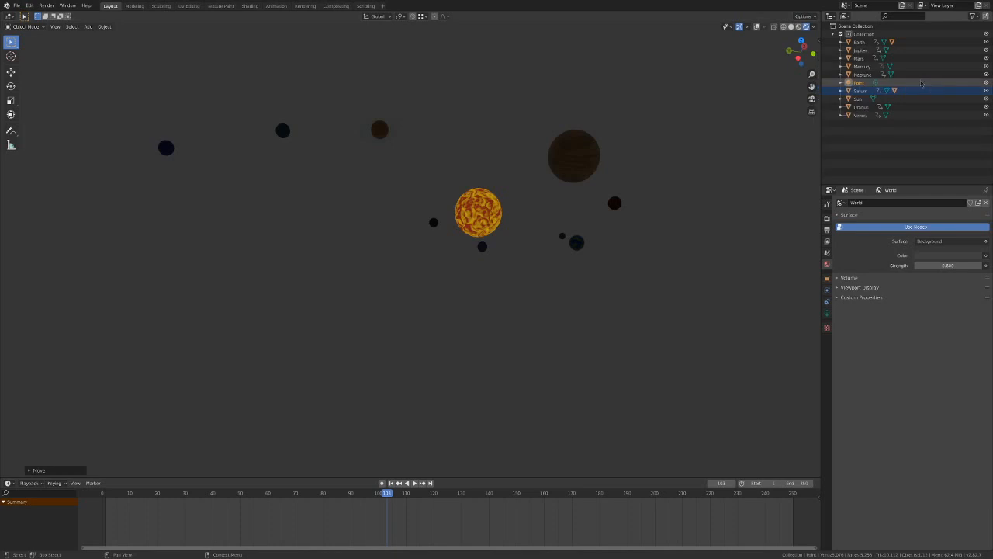
pyautogui.rightClick(921, 82)
pyautogui.click(900, 79)
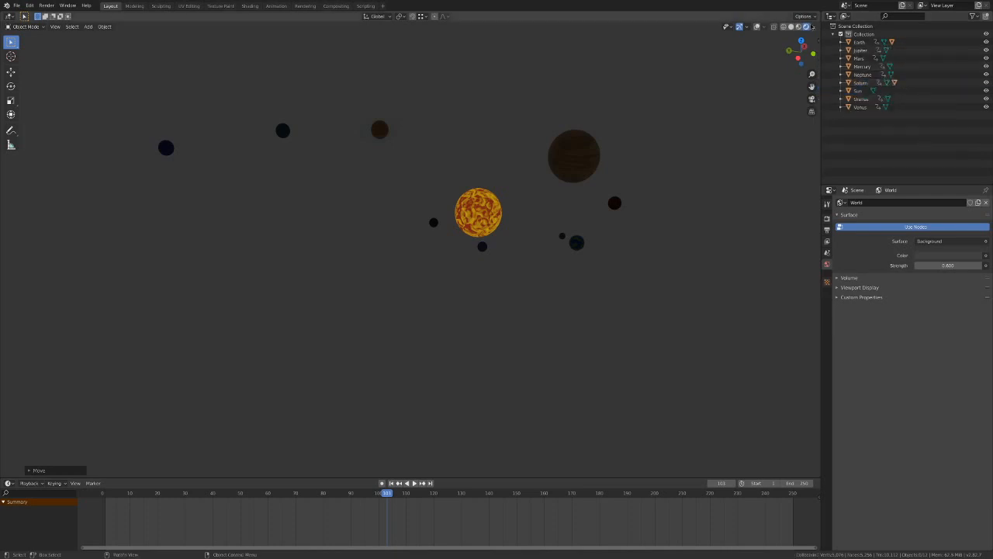
# Turn Scene World lighting off again and choose a darker HDRI environment for the rendered viewport.
pyautogui.click(812, 27)
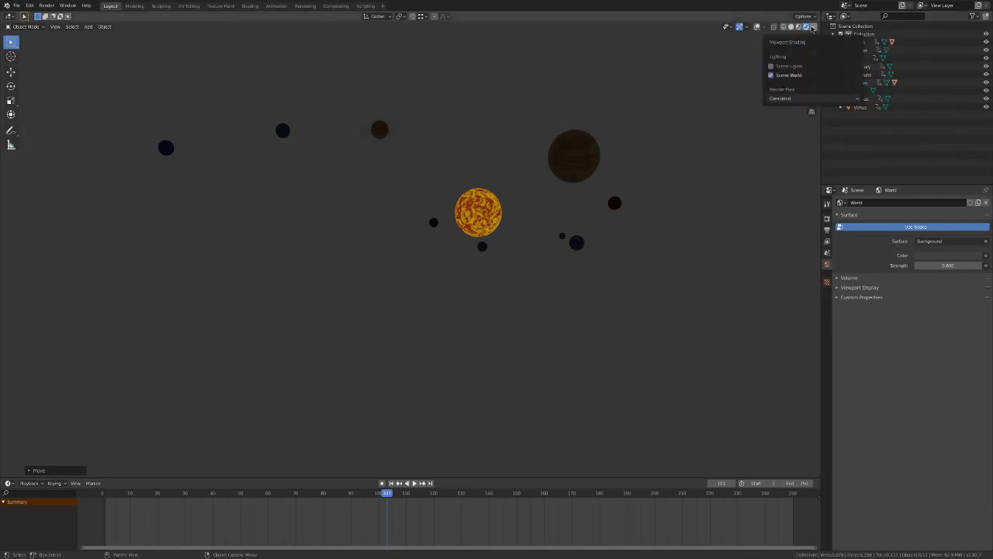
pyautogui.click(771, 76)
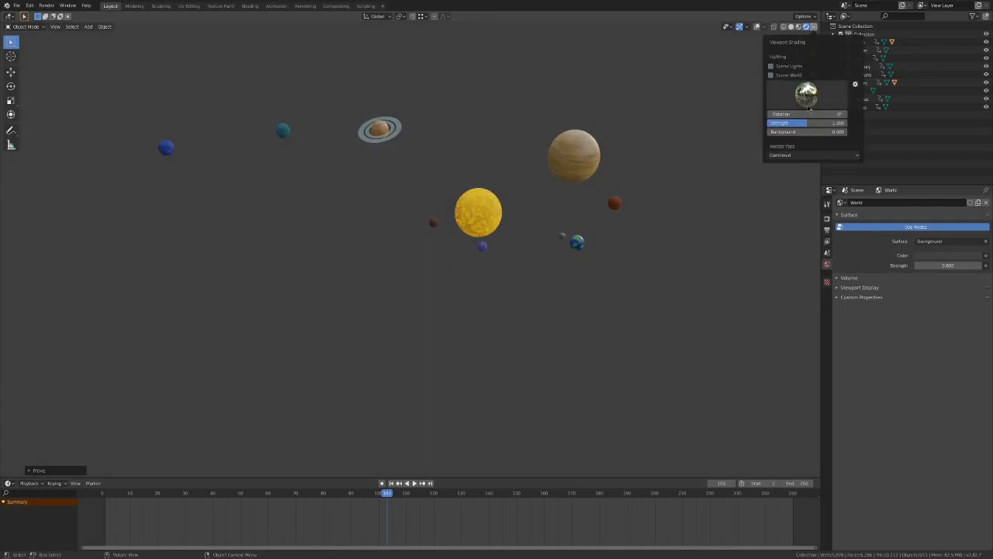
pyautogui.click(810, 108)
pyautogui.click(784, 123)
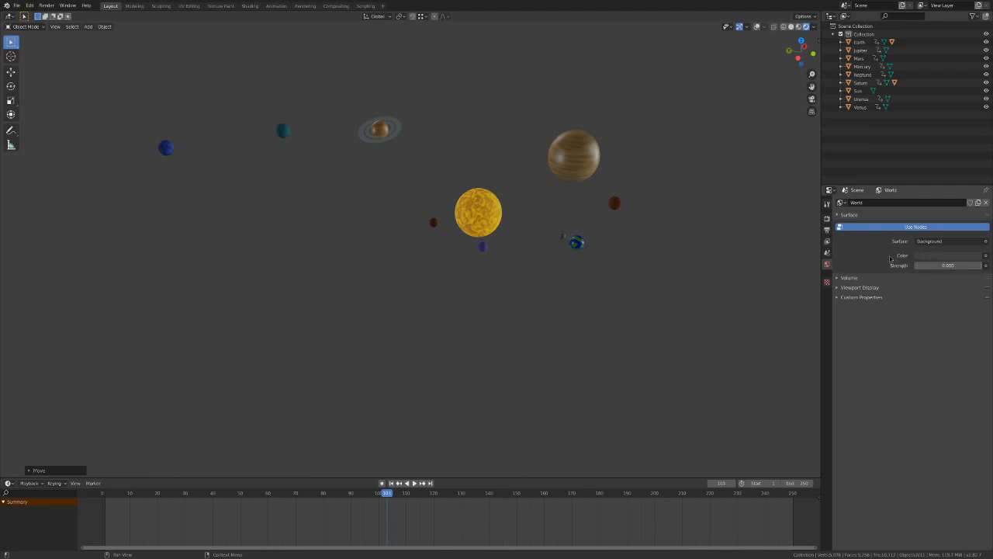
# Add a UV sphere at the Sun and scale it up until it encloses the whole solar system.
pyautogui.moveTo(644, 260); pyautogui.dragTo(614, 263, button='middle')
pyautogui.scroll(-1, 539, 241)
pyautogui.scroll(3, 575, 254)
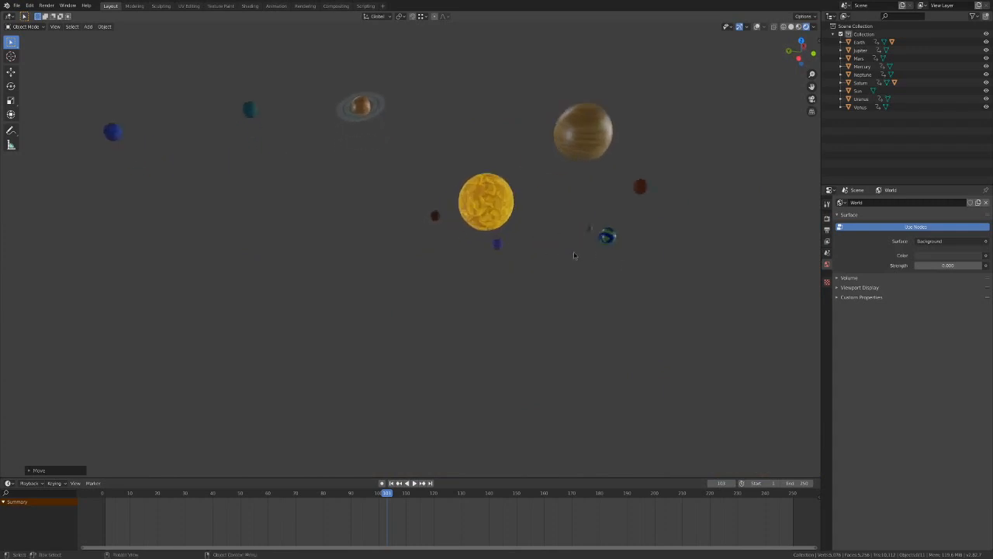
pyautogui.scroll(-1, 567, 290)
pyautogui.moveTo(566, 289); pyautogui.dragTo(558, 324, button='middle')
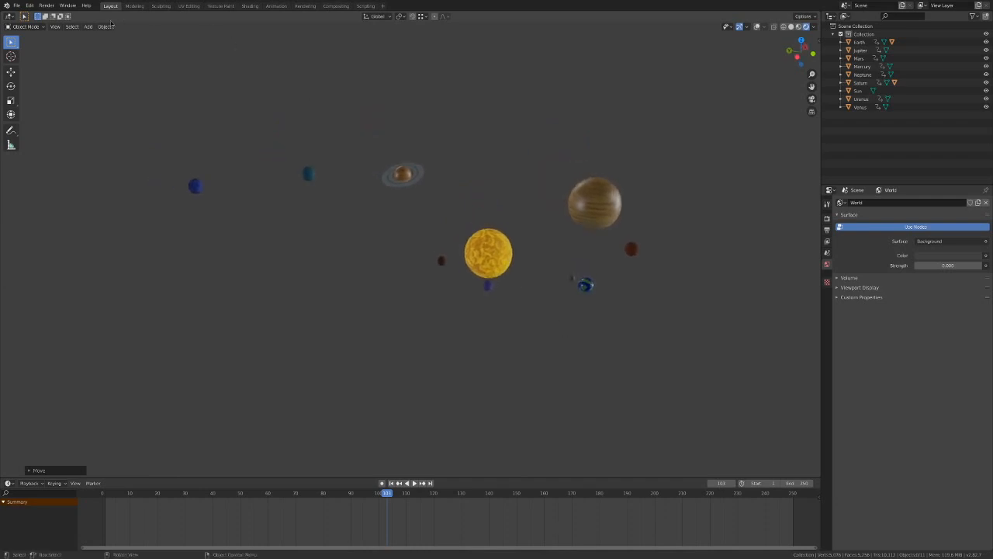
pyautogui.click(89, 27)
pyautogui.click(90, 27)
pyautogui.moveTo(97, 36)
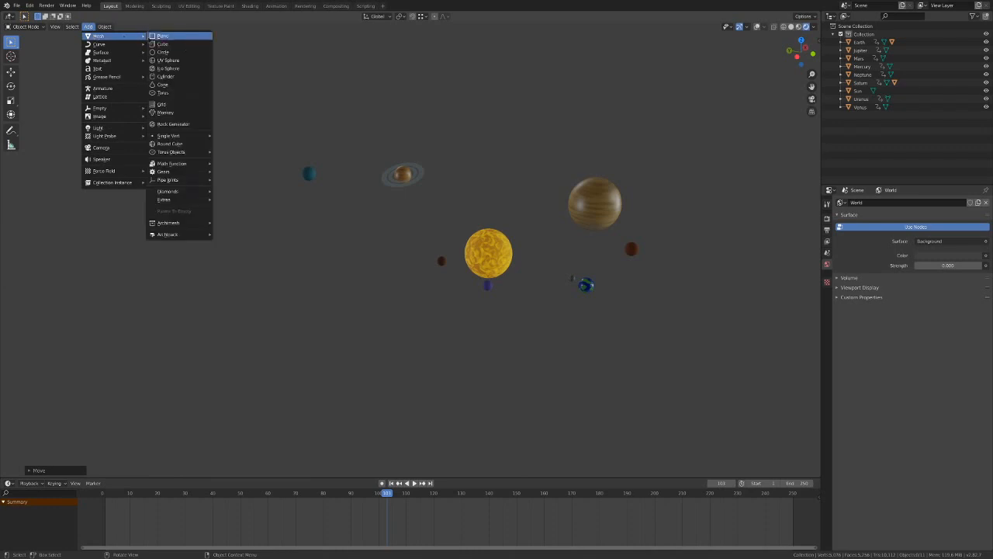
pyautogui.click(185, 60)
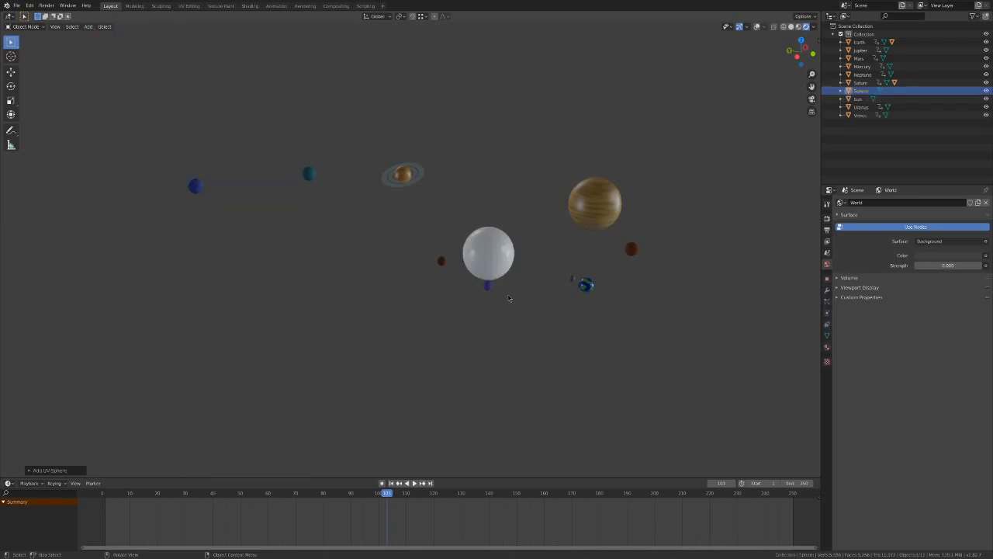
pyautogui.press('s')
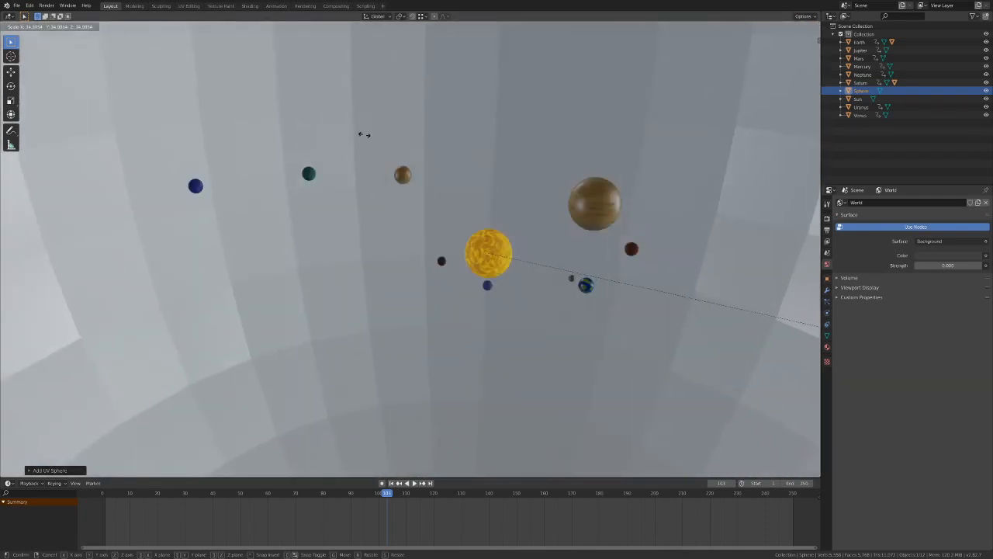
pyautogui.click(429, 159)
# Shade the enclosing sphere smooth and open its material settings.
pyautogui.rightClick(421, 109)
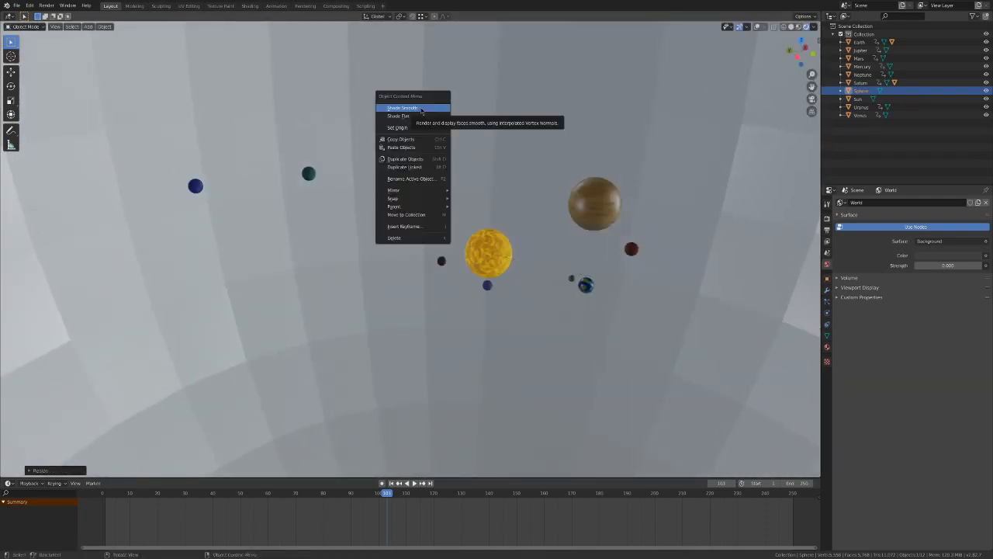
pyautogui.click(419, 107)
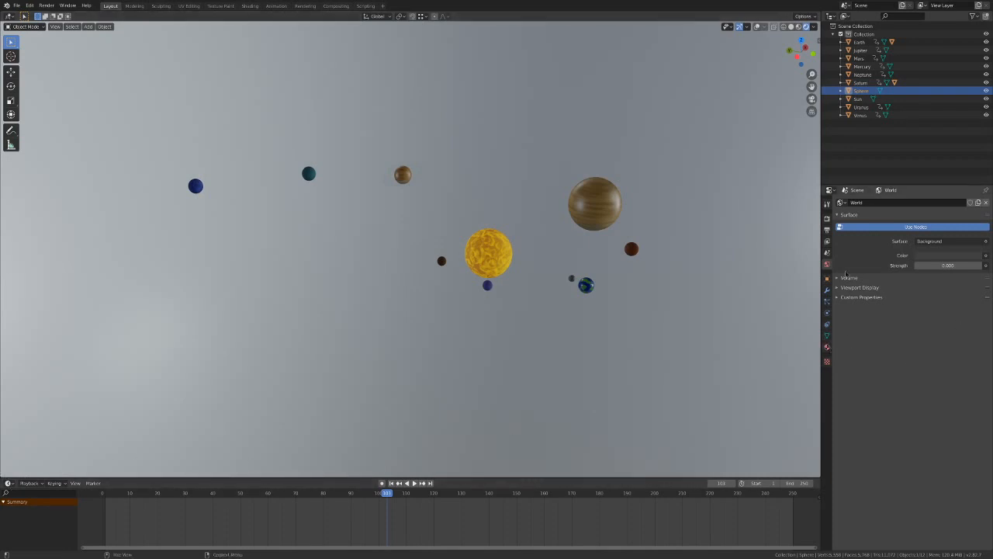
pyautogui.click(827, 345)
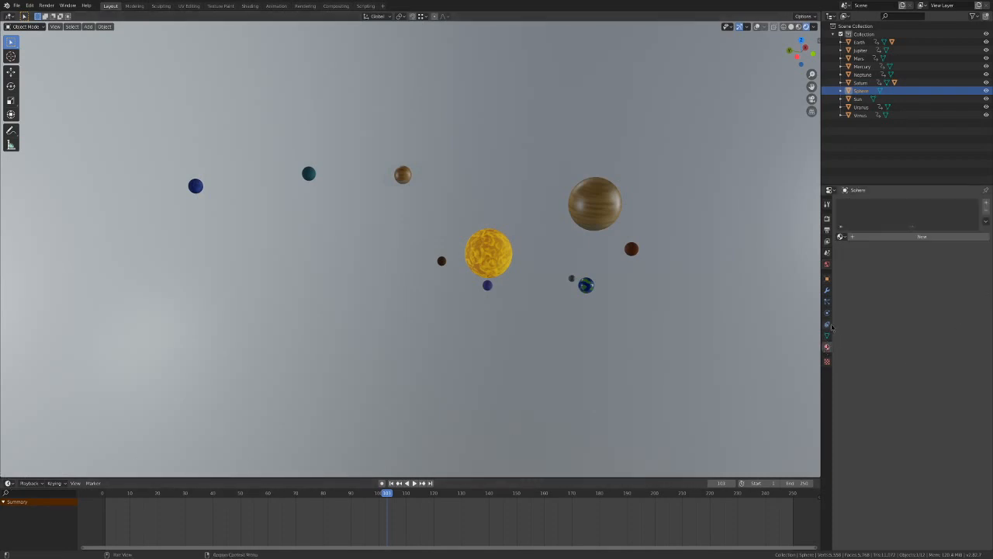
# Add a new material to the enclosing sphere and name it "Dark background".
pyautogui.click(865, 236)
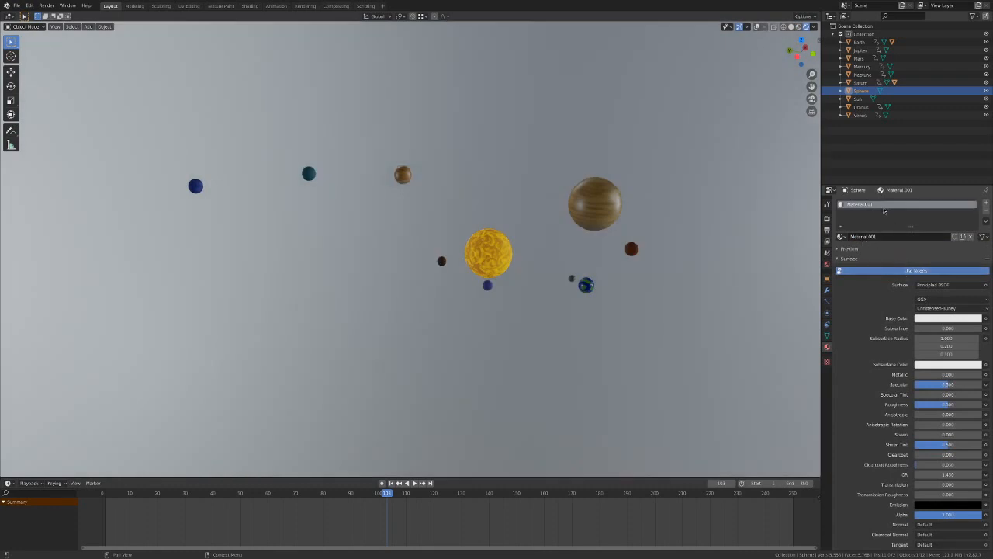
pyautogui.doubleClick(880, 205)
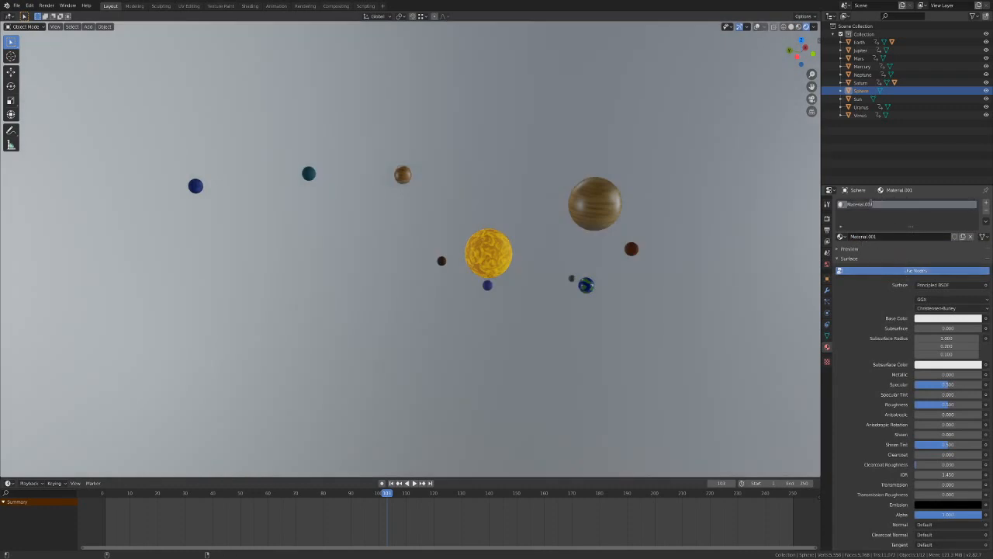
pyautogui.write('Dark background')
pyautogui.press('Return')
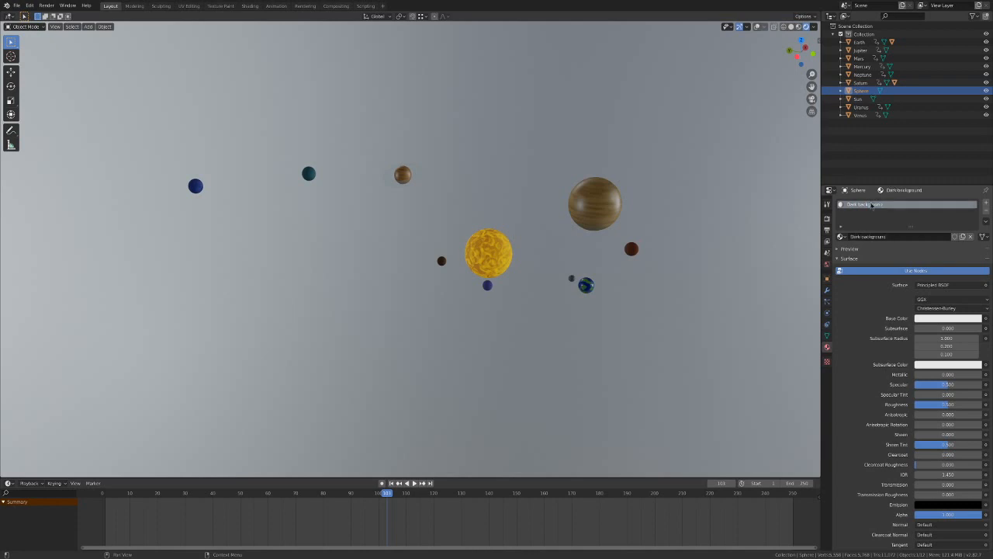
# Set the Dark background material's roughness to 1.0 and its base color to black.
pyautogui.moveTo(952, 405); pyautogui.dragTo(987, 405)
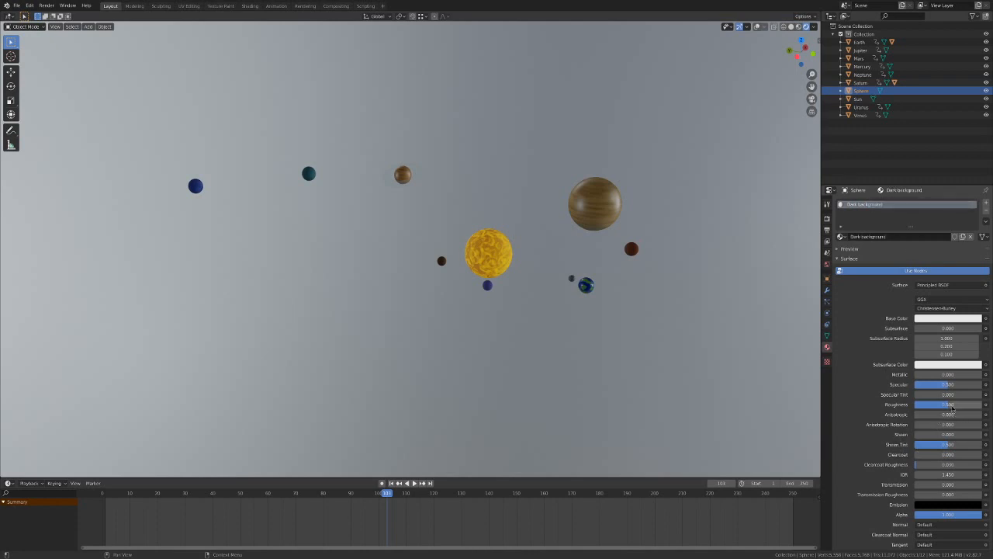
pyautogui.click(947, 318)
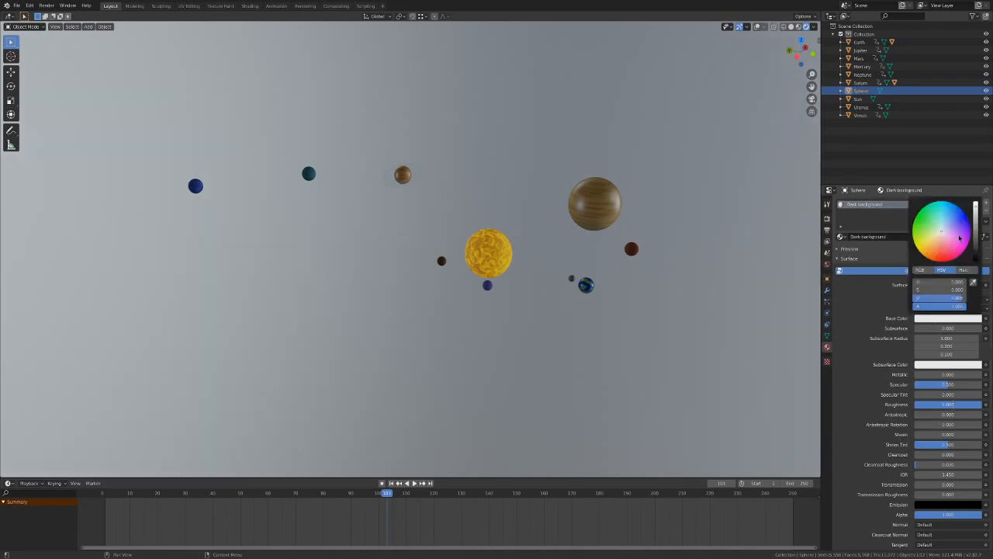
pyautogui.moveTo(979, 233); pyautogui.dragTo(976, 260)
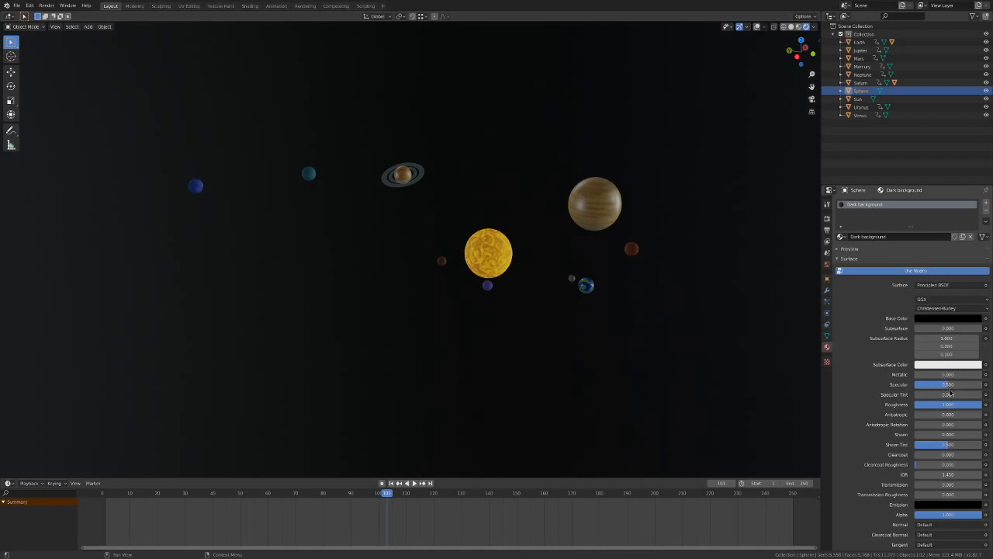
# Play the animation briefly to check the orbiting planets against the black background, and stop it.
pyautogui.moveTo(388, 336)
pyautogui.mouseDown(button='middle')
pyautogui.moveTo(468, 324)
pyautogui.moveTo(399, 326)
pyautogui.mouseUp(button='middle')
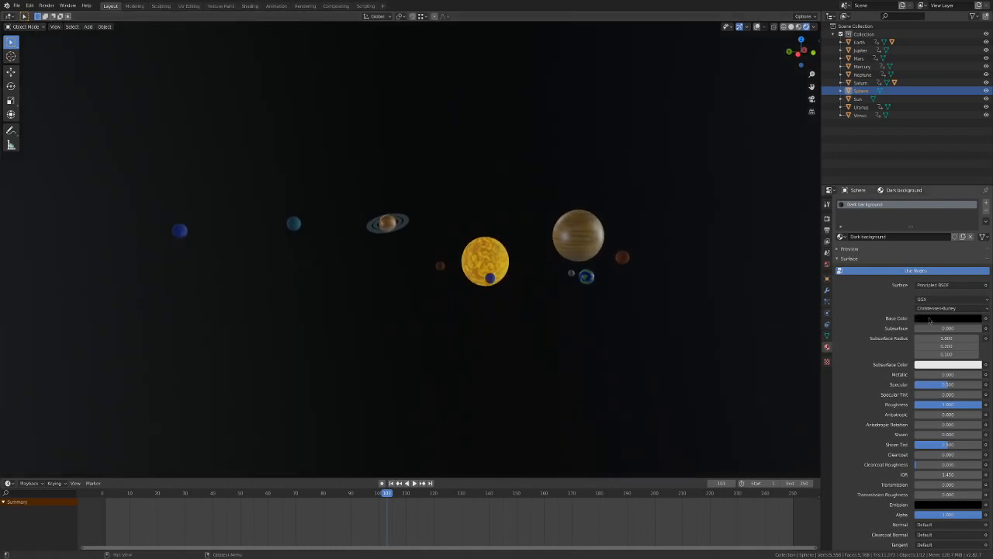
pyautogui.moveTo(552, 337); pyautogui.dragTo(291, 337, button='middle')
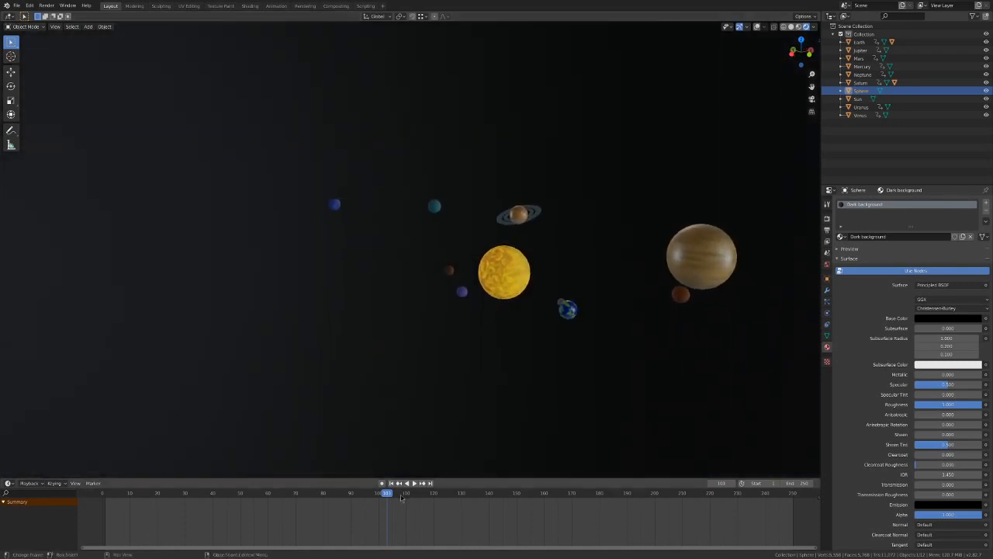
pyautogui.press('space')
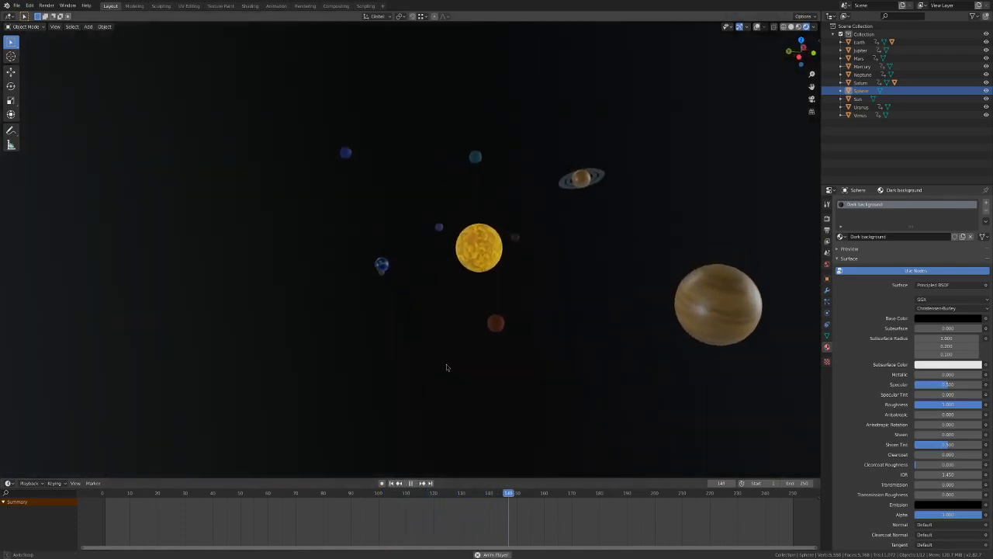
pyautogui.press('space')
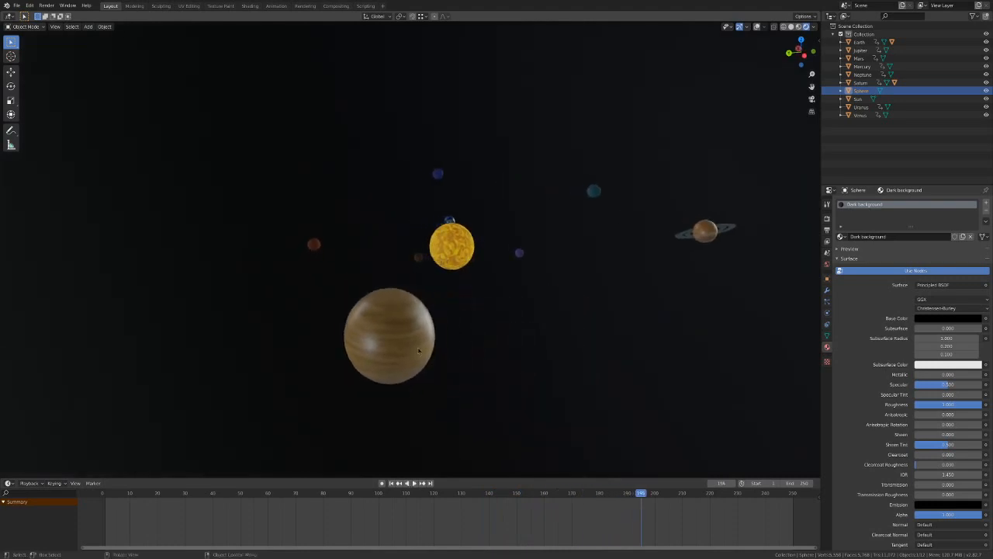
# Select Jupiter and show its material nodes in an enlarged Shader Editor in place of the timeline.
pyautogui.click(364, 339)
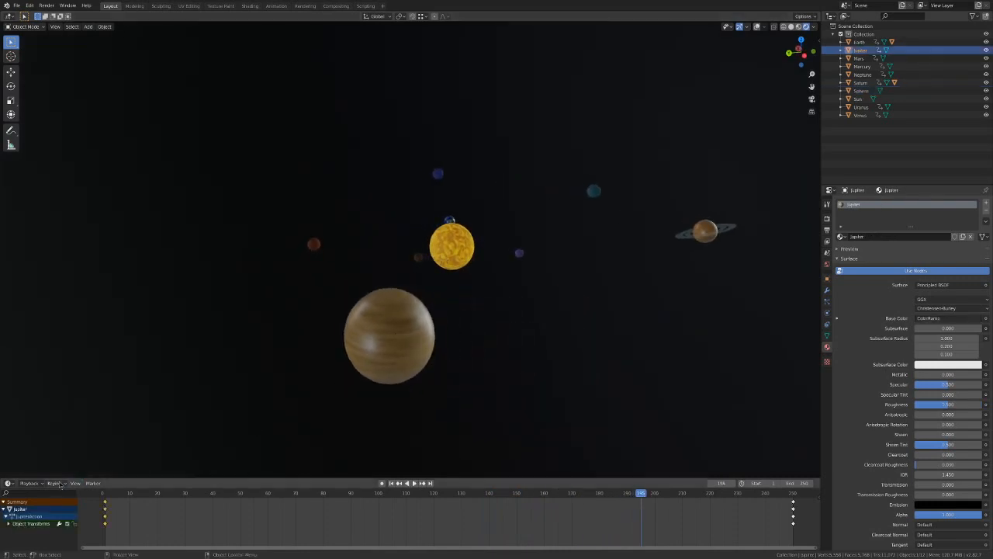
pyautogui.click(7, 483)
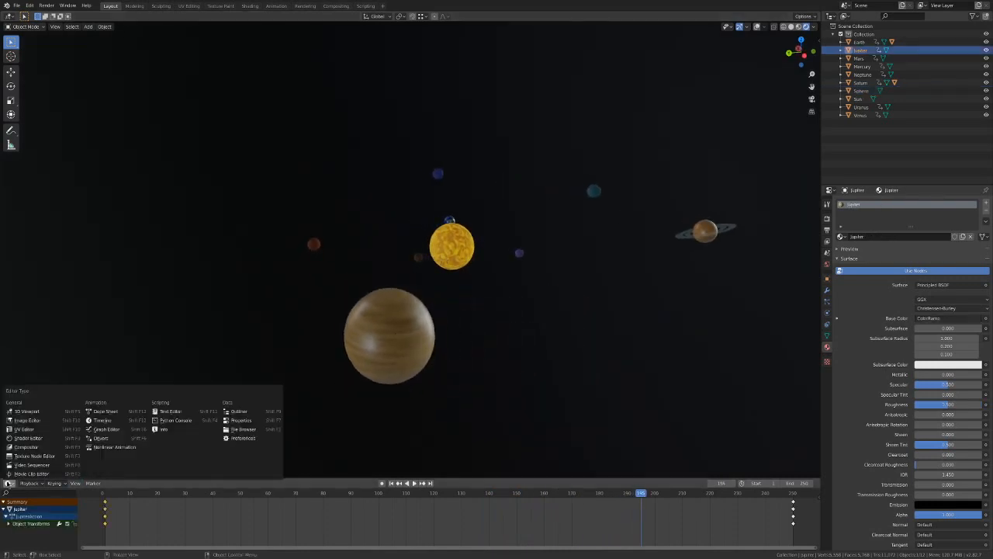
pyautogui.click(34, 440)
pyautogui.scroll(6, 361, 516)
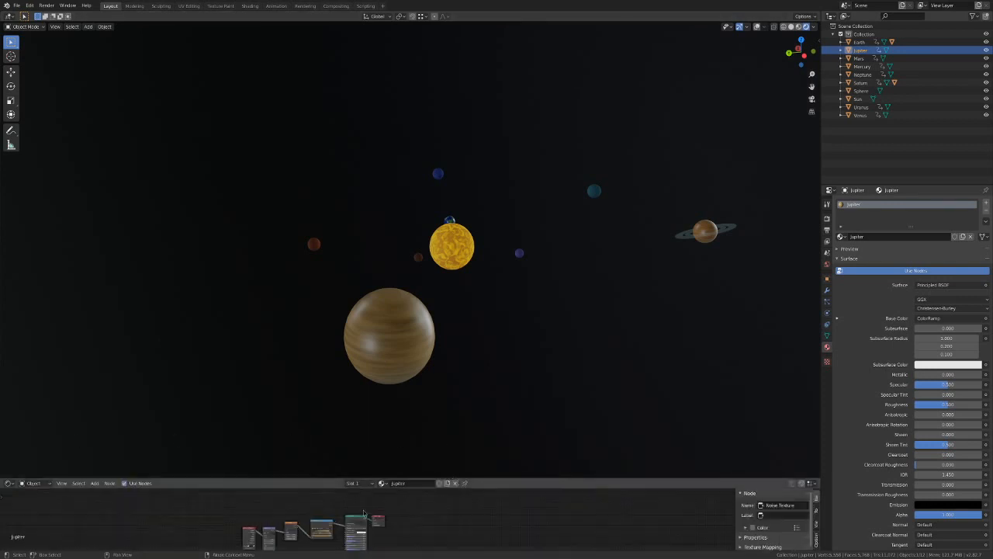
pyautogui.moveTo(481, 517); pyautogui.dragTo(552, 498, button='middle')
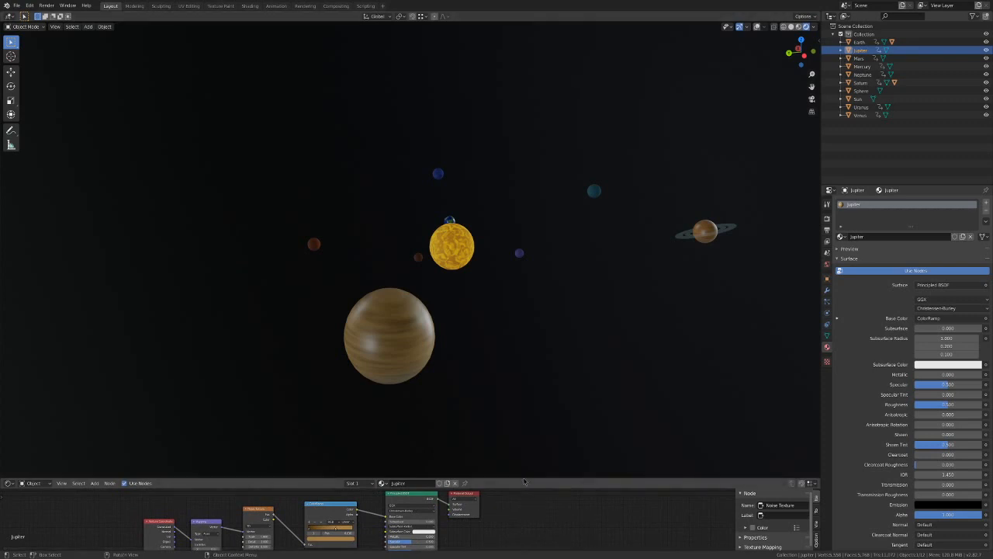
pyautogui.moveTo(525, 476); pyautogui.dragTo(525, 388)
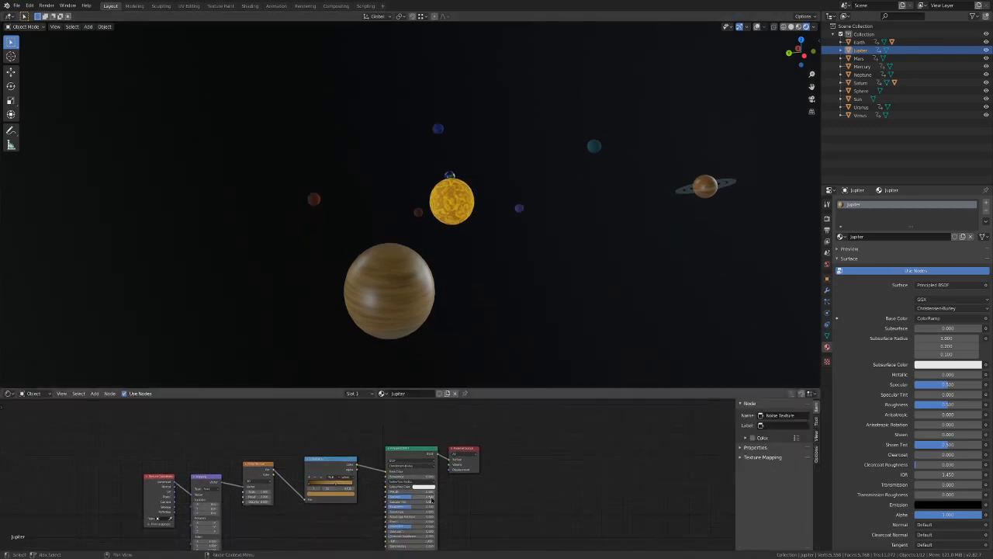
# Set the roughness of Jupiter's Principled BSDF node to 1.0 and collapse the Shader Editor area.
pyautogui.scroll(10, 430, 506)
pyautogui.moveTo(552, 516); pyautogui.dragTo(554, 489, button='middle')
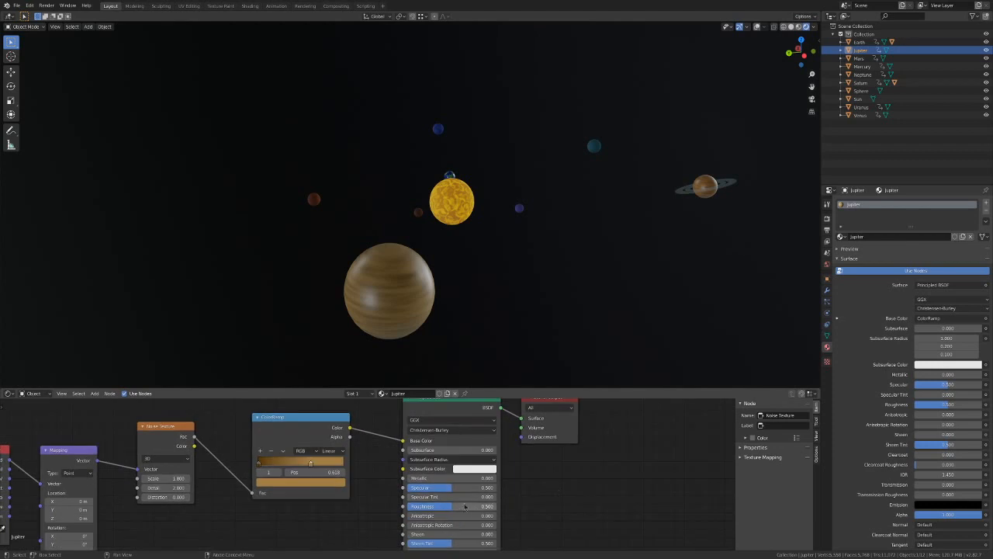
pyautogui.moveTo(461, 506); pyautogui.dragTo(508, 506)
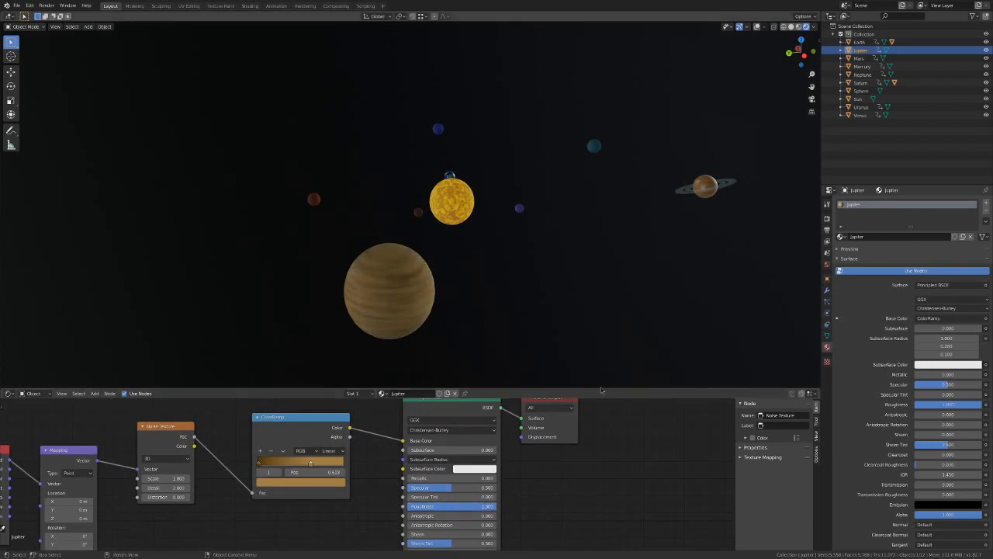
pyautogui.moveTo(604, 386); pyautogui.dragTo(604, 537)
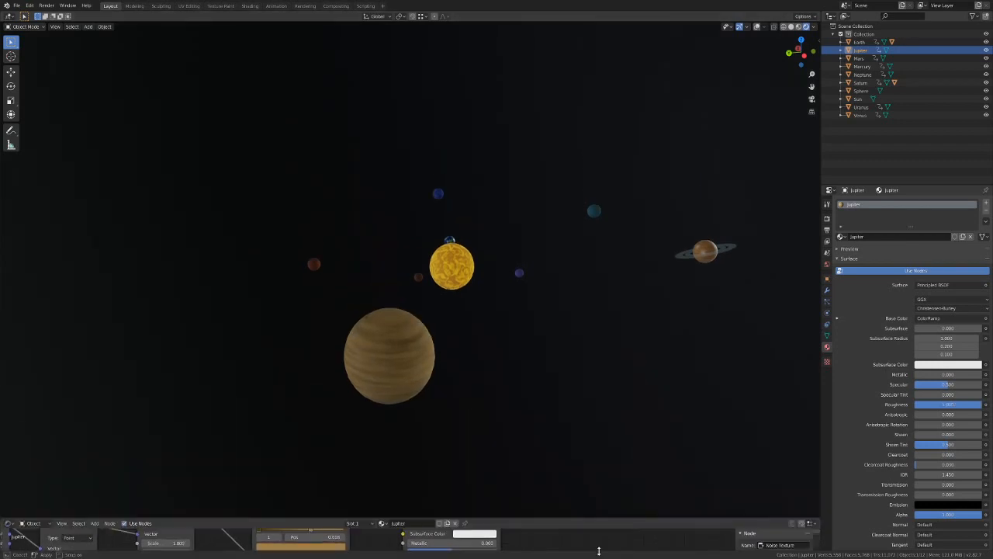
# Select Saturn and set its material roughness to 1.0.
pyautogui.scroll(2, 512, 345)
pyautogui.scroll(-2, 539, 352)
pyautogui.moveTo(539, 352); pyautogui.dragTo(490, 366, button='middle')
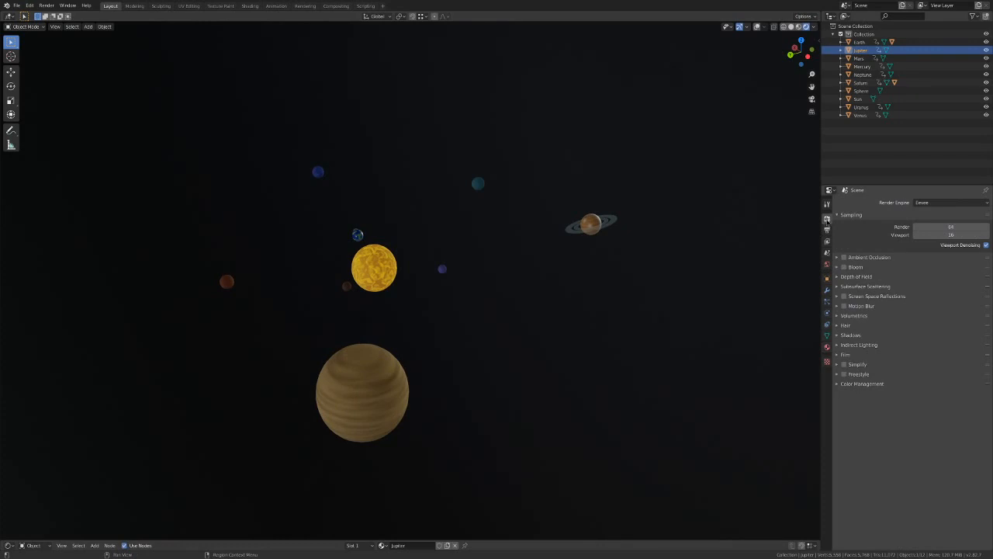
pyautogui.moveTo(664, 361); pyautogui.dragTo(668, 360, button='middle')
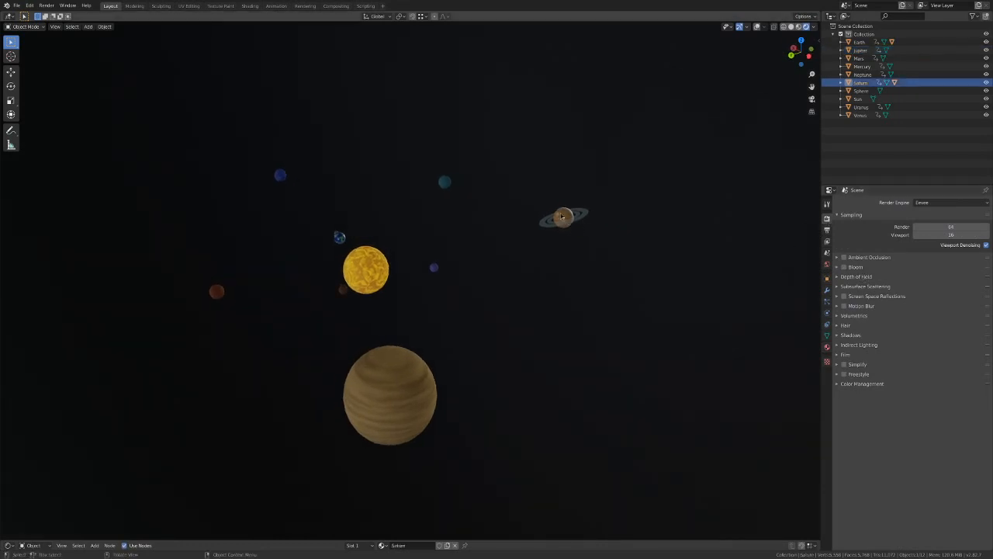
pyautogui.click(827, 346)
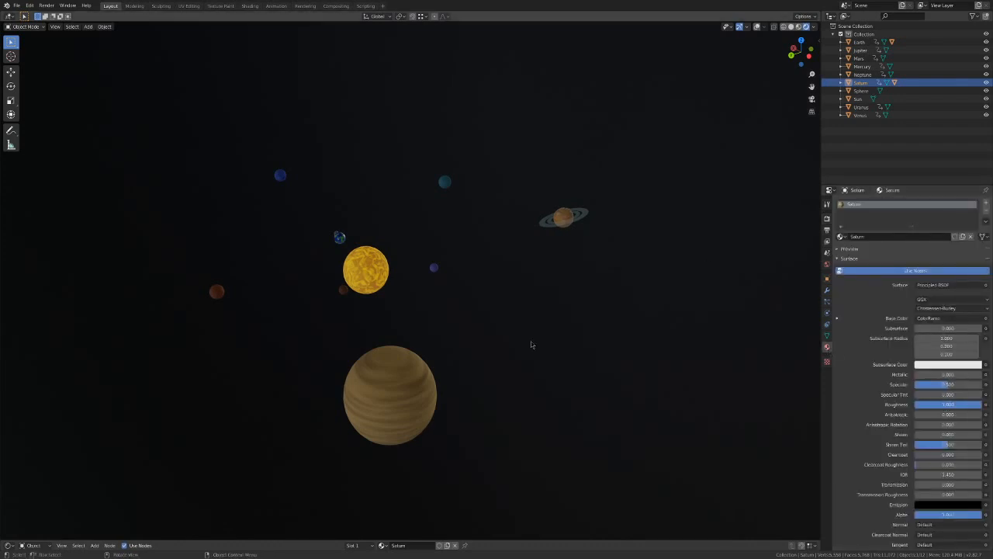
# Enable Bloom in the Eevee render settings and set its intensity to 2.0.
pyautogui.moveTo(633, 339)
pyautogui.mouseDown(button='middle')
pyautogui.moveTo(614, 319)
pyautogui.moveTo(633, 328)
pyautogui.mouseUp(button='middle')
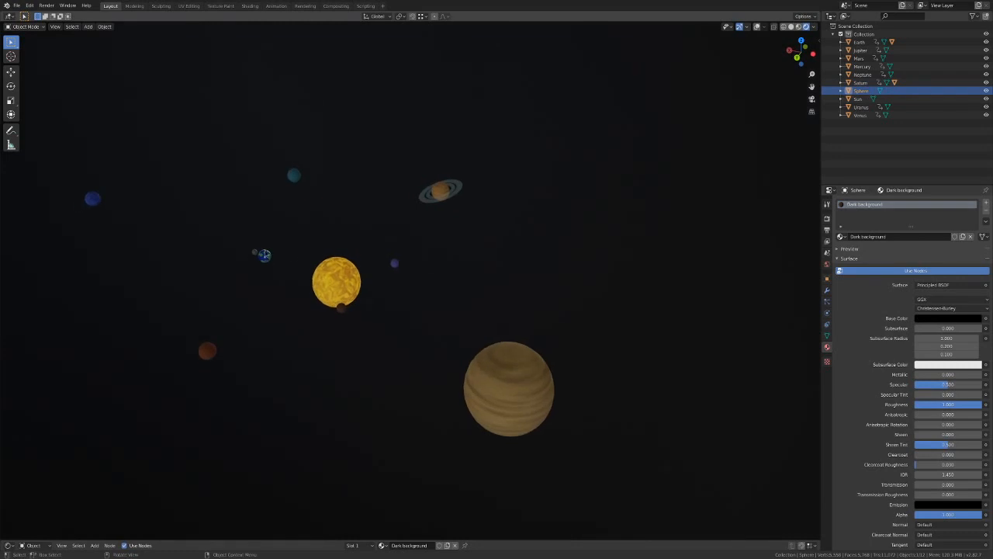
pyautogui.click(827, 220)
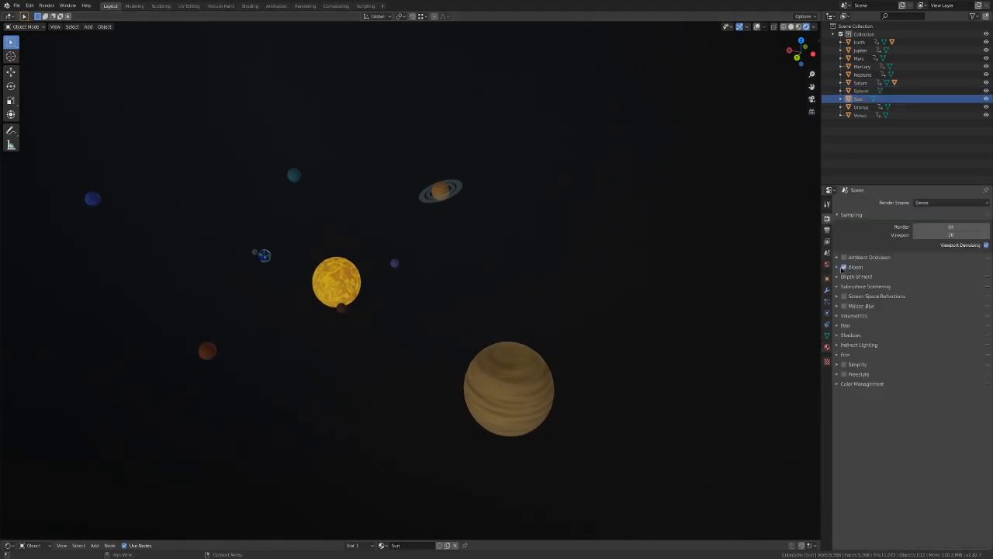
pyautogui.click(841, 269)
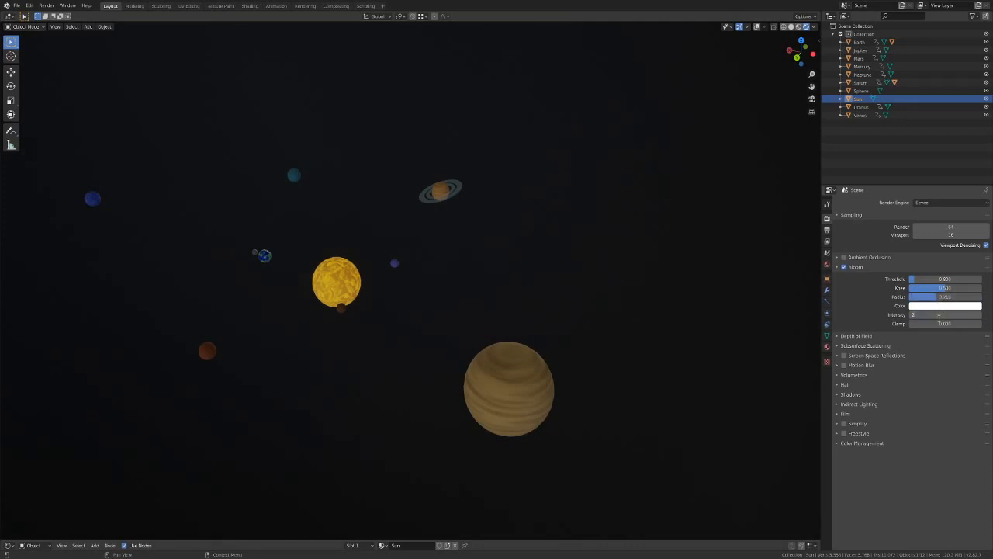
pyautogui.moveTo(531, 291); pyautogui.dragTo(406, 297, button='middle')
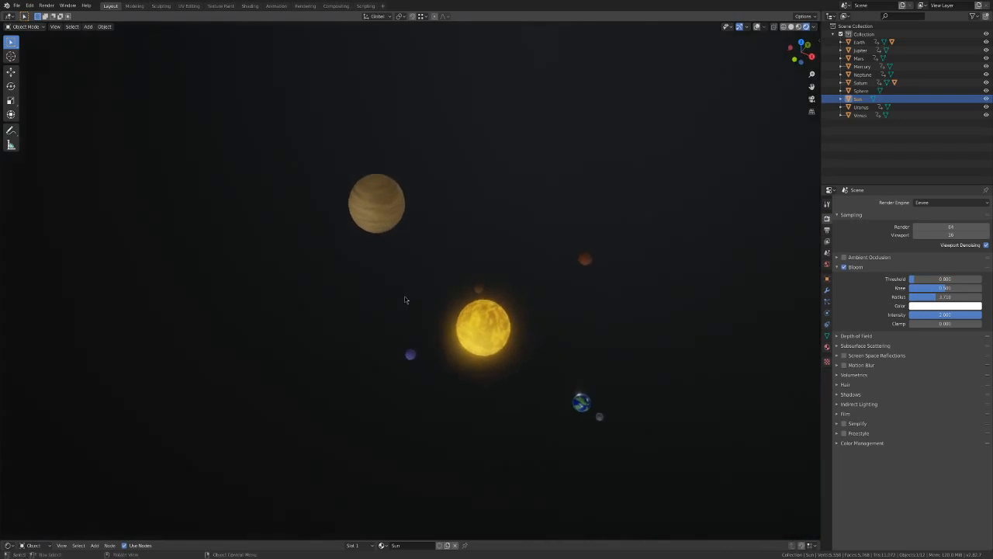
# Examine the Sun's bloom glow and the surrounding planets from near and far.
pyautogui.scroll(-3, 413, 308)
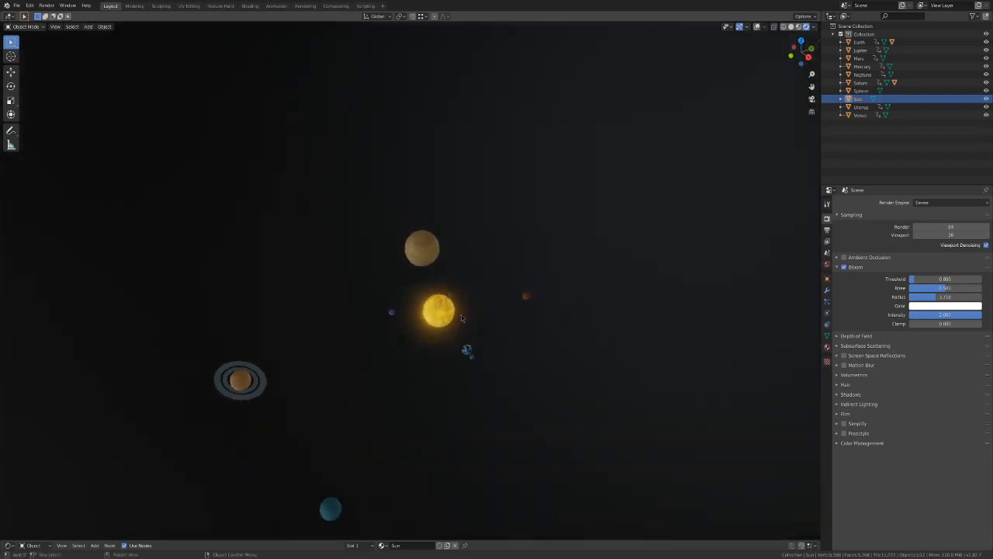
pyautogui.scroll(3, 461, 319)
pyautogui.scroll(-2, 462, 322)
pyautogui.moveTo(491, 350); pyautogui.dragTo(457, 334, button='middle')
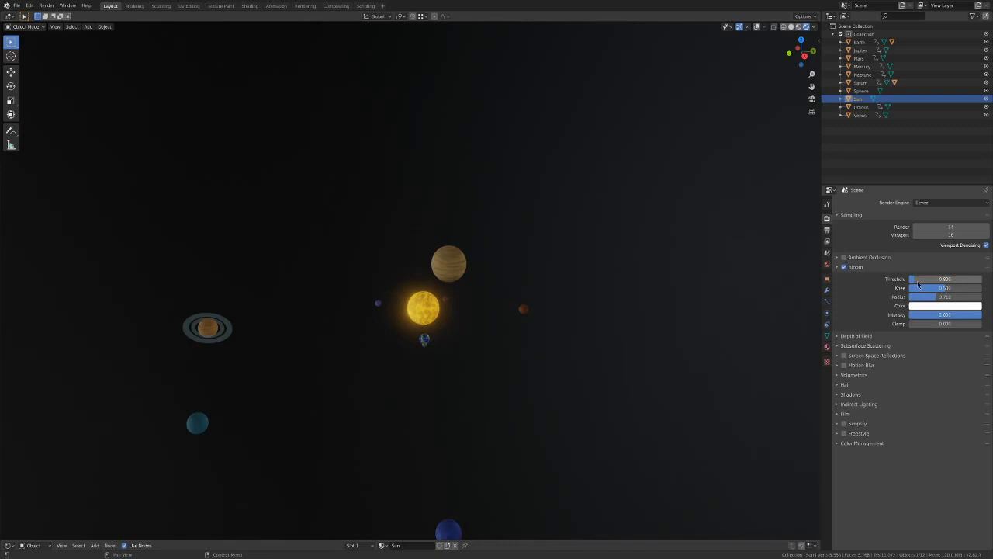
pyautogui.scroll(6, 420, 327)
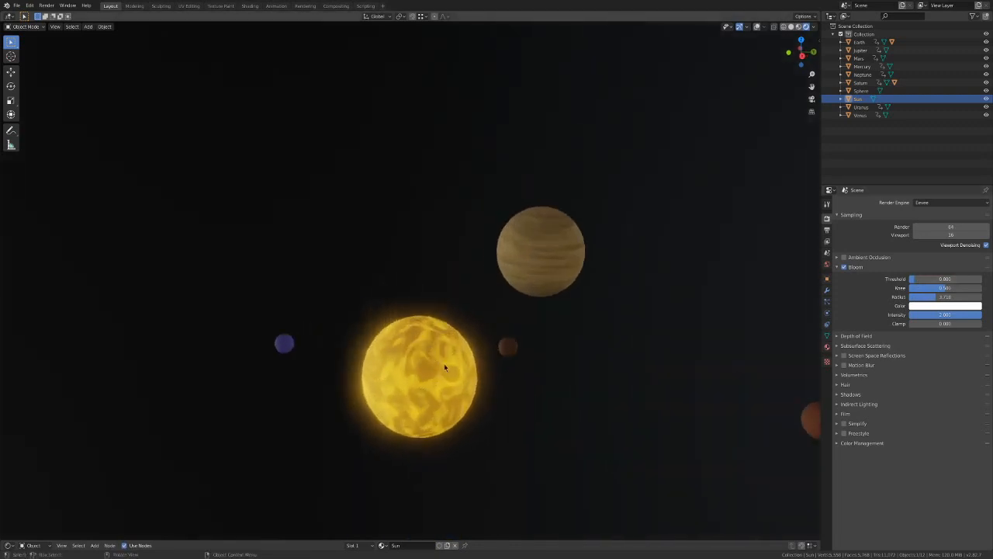
pyautogui.moveTo(444, 363)
pyautogui.mouseDown(button='middle')
pyautogui.moveTo(465, 376)
pyautogui.moveTo(462, 359)
pyautogui.mouseUp(button='middle')
pyautogui.scroll(-3, 460, 359)
# Play the solar system animation and watch the planets orbit the glowing Sun from several angles.
pyautogui.press('space')
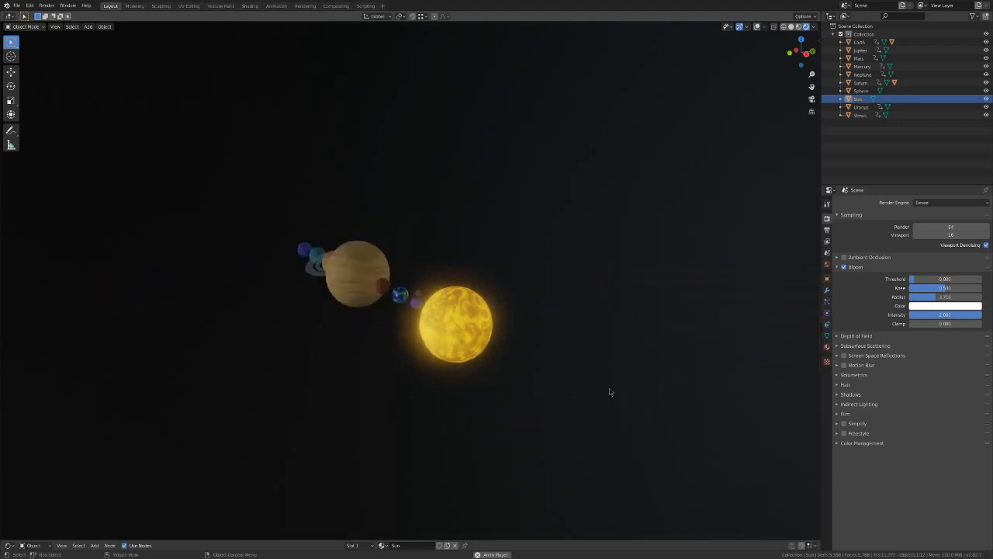
pyautogui.keyDown('shift'); pyautogui.moveTo(601, 382); pyautogui.dragTo(528, 301, button='middle'); pyautogui.keyUp('shift')
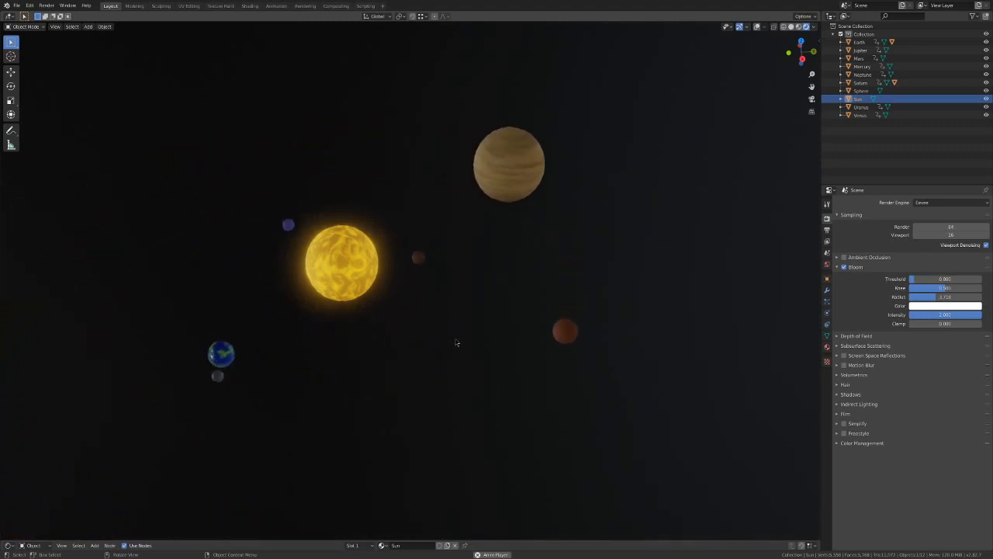
pyautogui.moveTo(404, 266); pyautogui.dragTo(378, 295, button='middle')
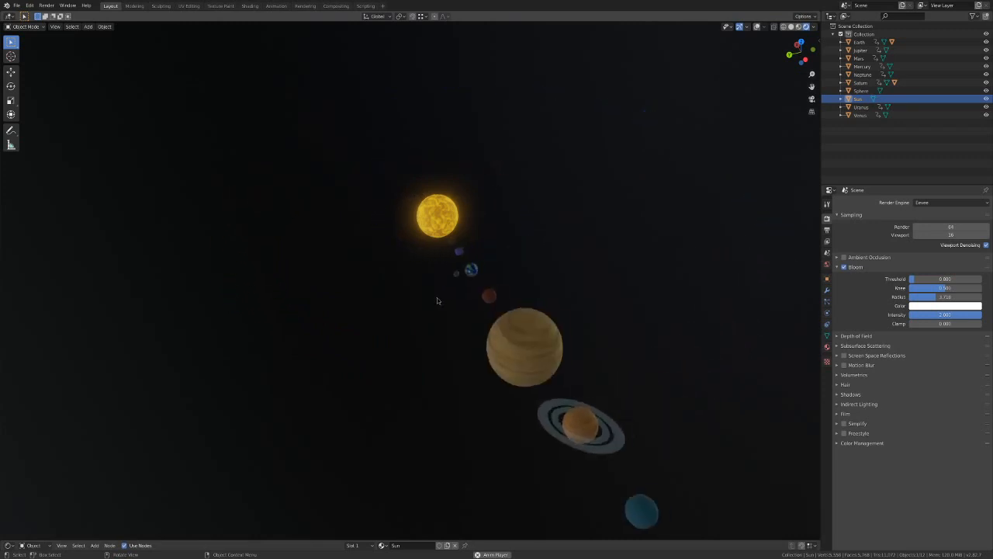
pyautogui.moveTo(426, 317); pyautogui.dragTo(426, 311, button='middle')
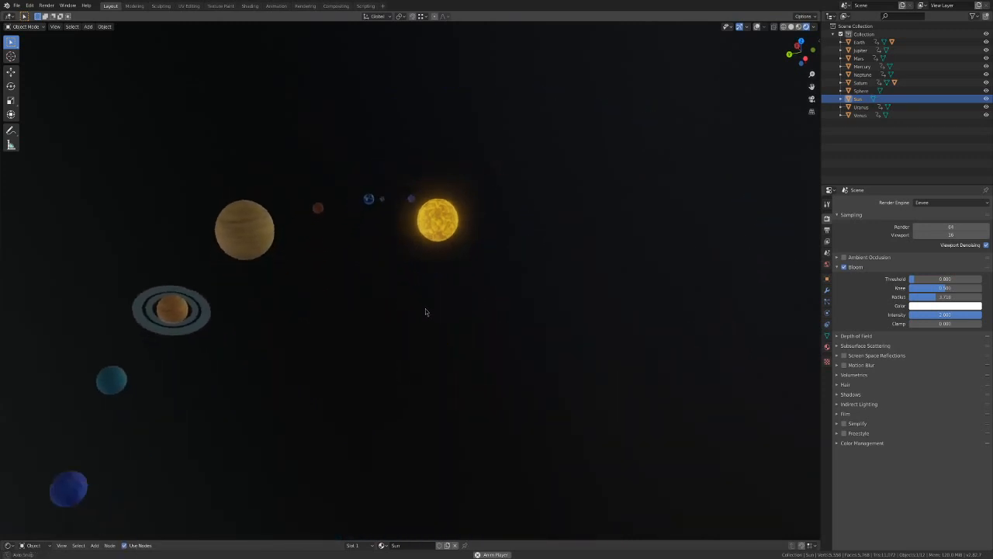